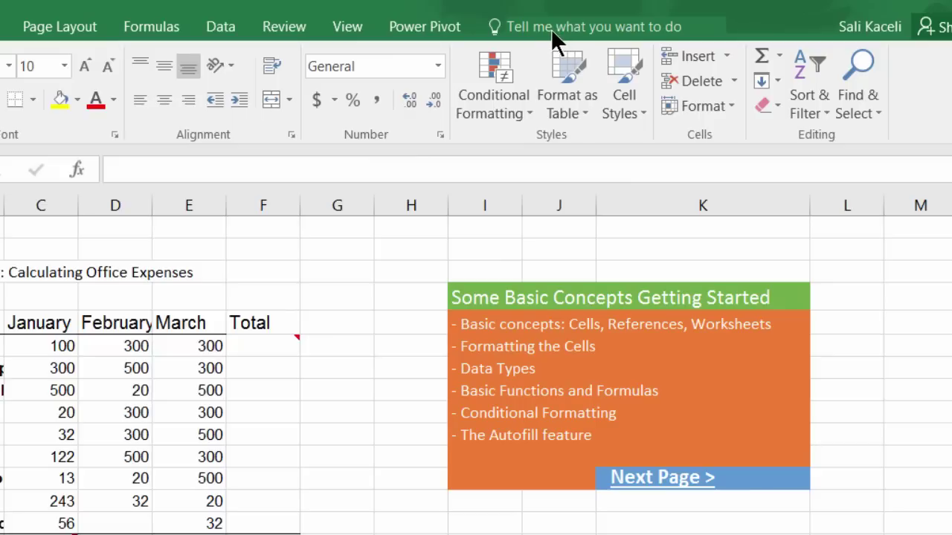
- Search the Tell me box for 'margins' and then 'footer', then clear the search
{"action": "key", "text": "Right"}
{"action": "left_click", "coordinate": [552, 27]}
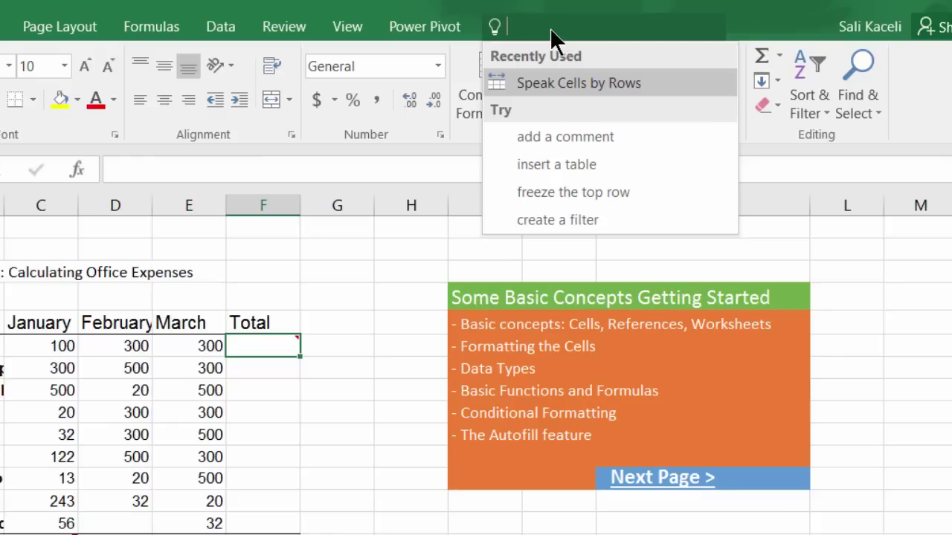
{"action": "type", "text": "margins"}
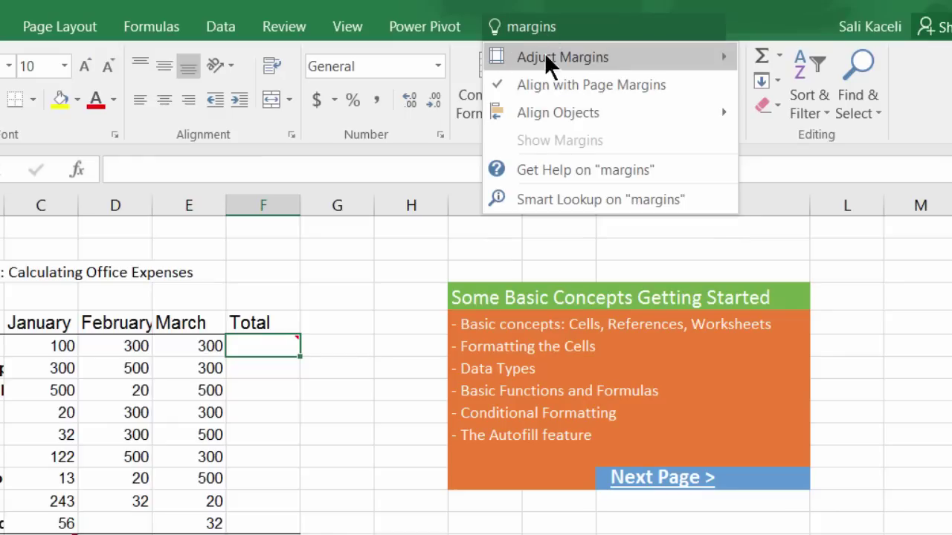
{"action": "mouse_move", "coordinate": [565, 58]}
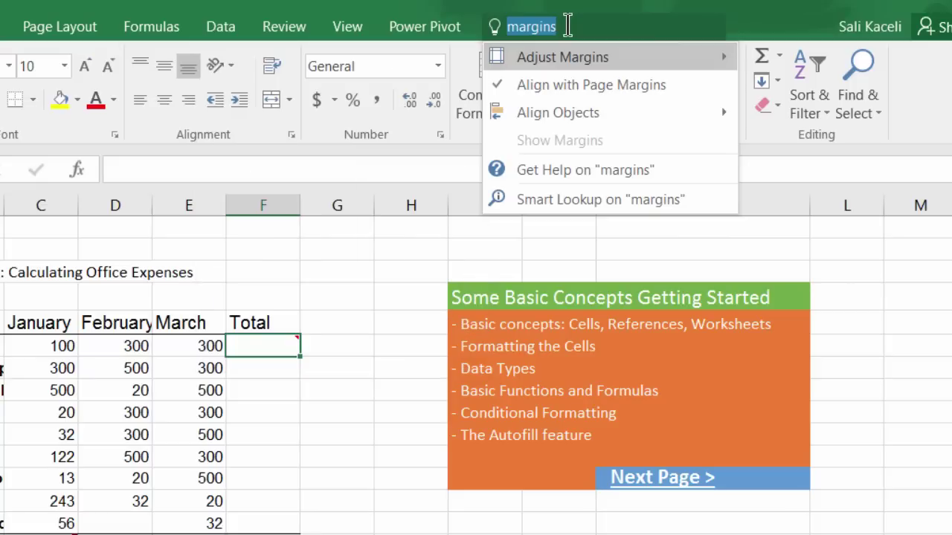
{"action": "type", "text": "footer"}
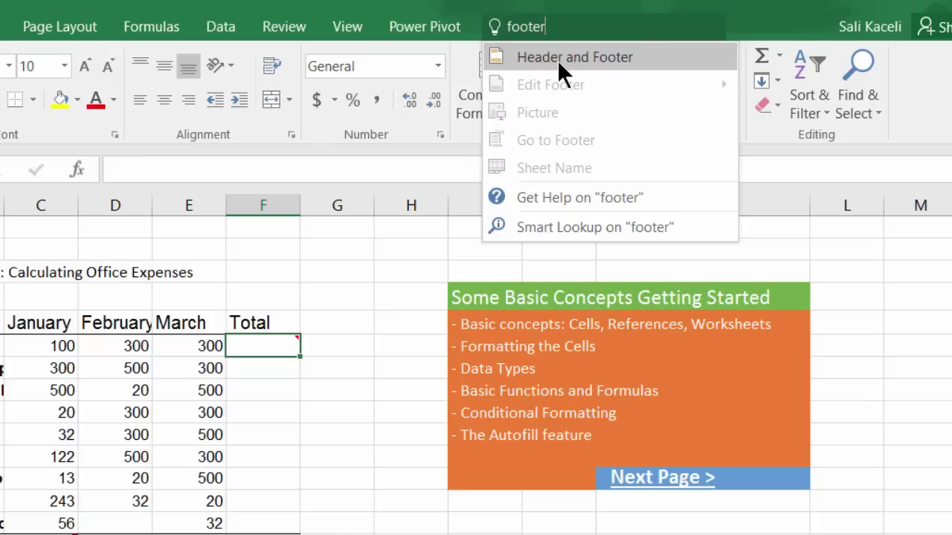
{"action": "key", "text": "Escape"}
- Search Tell me for 'pmt', then 'charts', and open Recommended Charts for the expense data
{"action": "left_click", "coordinate": [558, 26]}
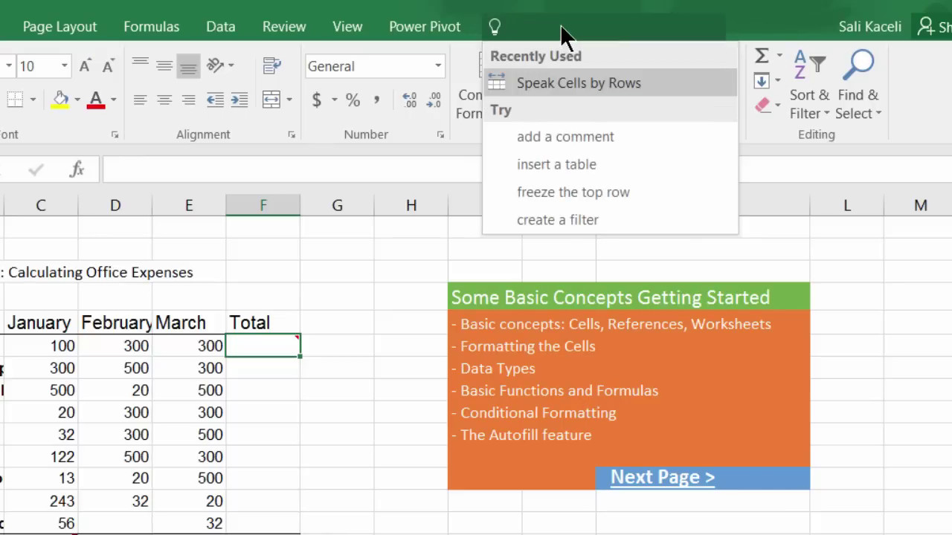
{"action": "type", "text": "pmt"}
{"action": "key", "text": "BackSpace"}
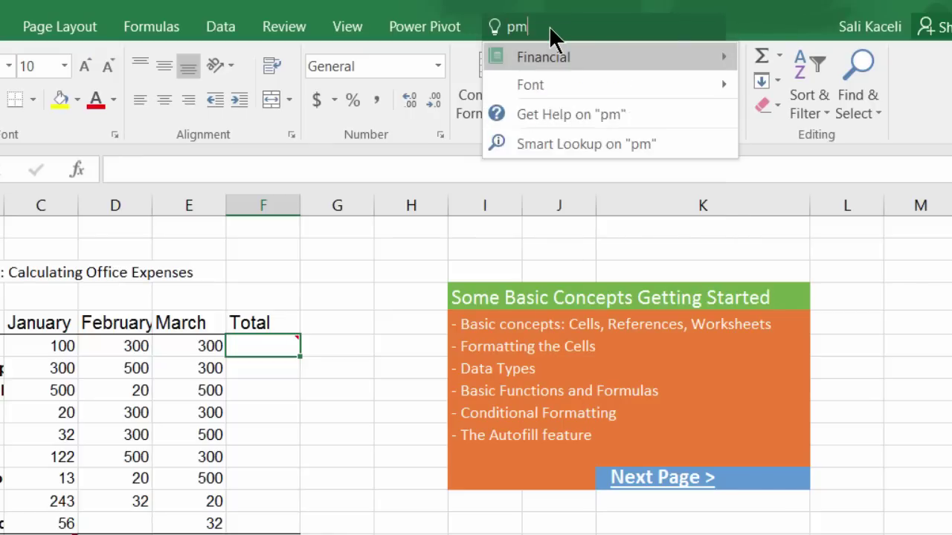
{"action": "key", "text": "BackSpace"}
{"action": "key", "text": "BackSpace"}
{"action": "type", "text": "charts"}
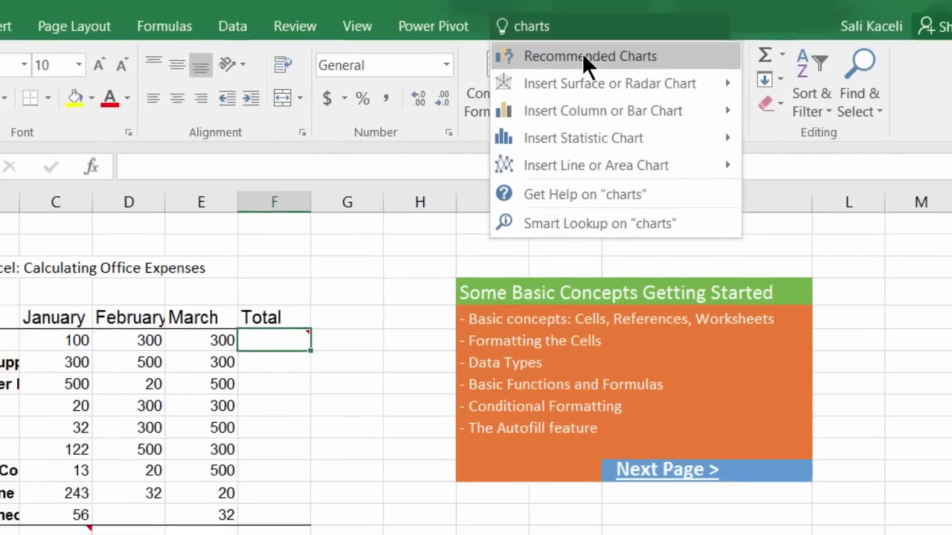
{"action": "left_click", "coordinate": [576, 57]}
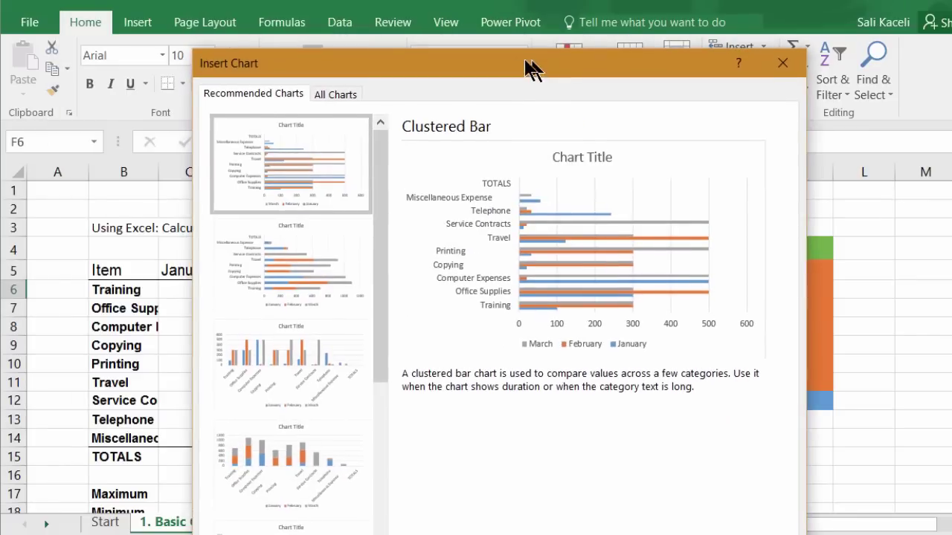
- Close the Insert Chart preview of the expense table without inserting a chart
{"action": "left_click", "coordinate": [780, 64]}
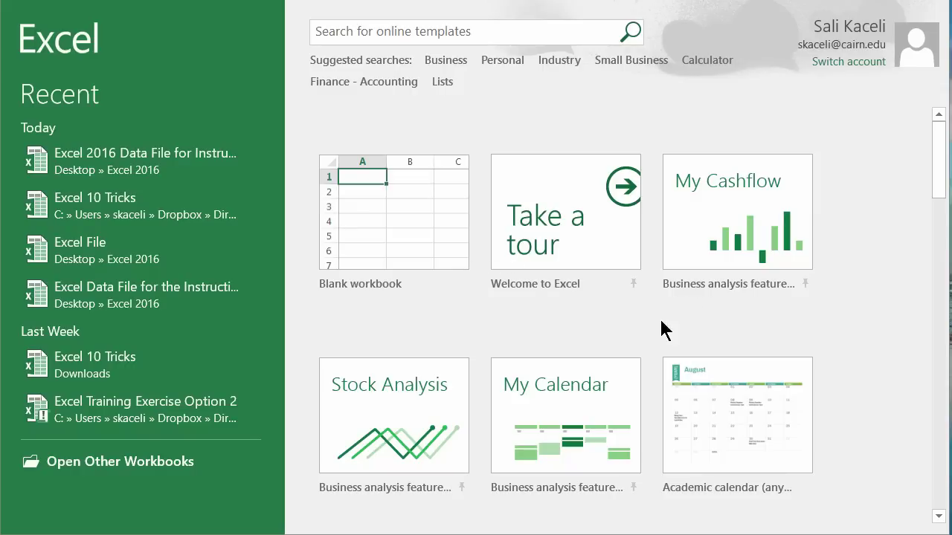
{"action": "scroll", "coordinate": [666, 342], "scroll_direction": "down", "scroll_amount": 4}
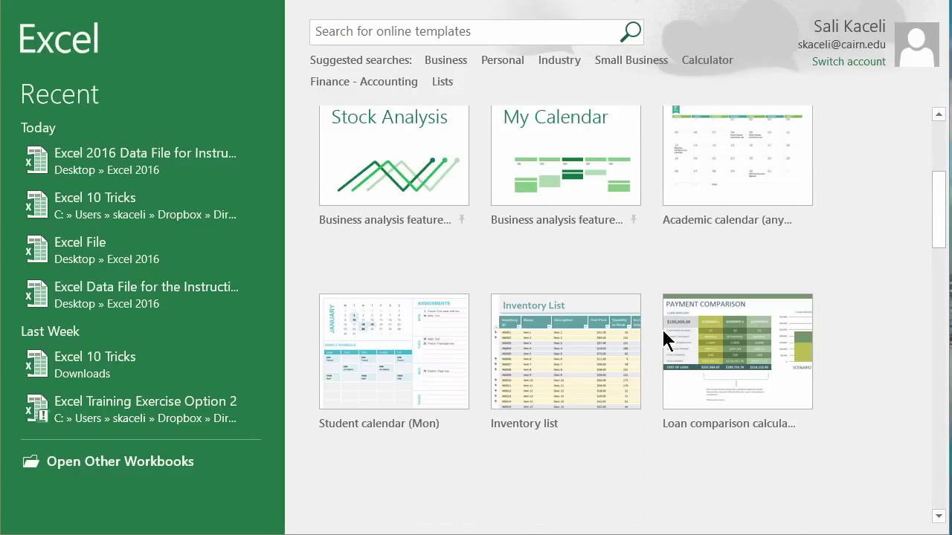
{"action": "scroll", "coordinate": [641, 330], "scroll_direction": "down", "scroll_amount": 1}
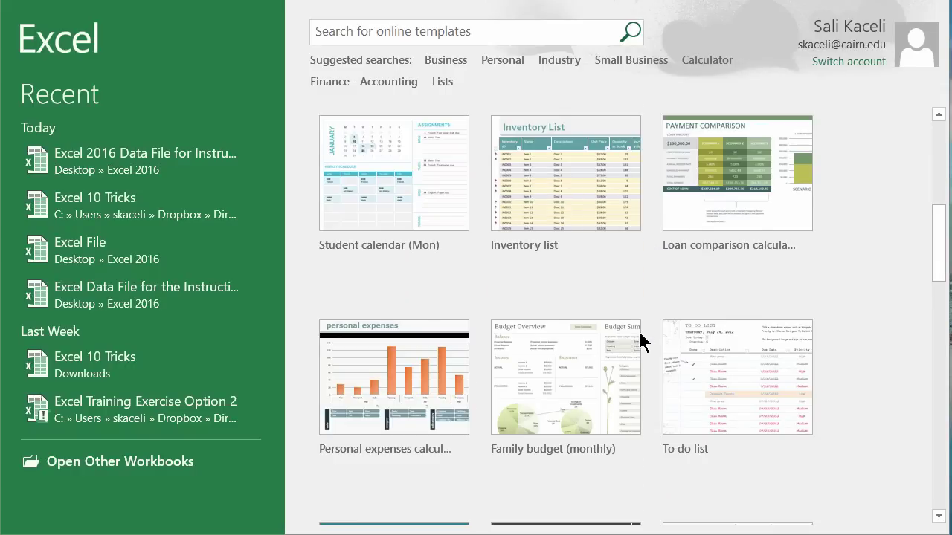
{"action": "scroll", "coordinate": [637, 330], "scroll_direction": "down", "scroll_amount": 2}
{"action": "scroll", "coordinate": [595, 269], "scroll_direction": "up", "scroll_amount": 3}
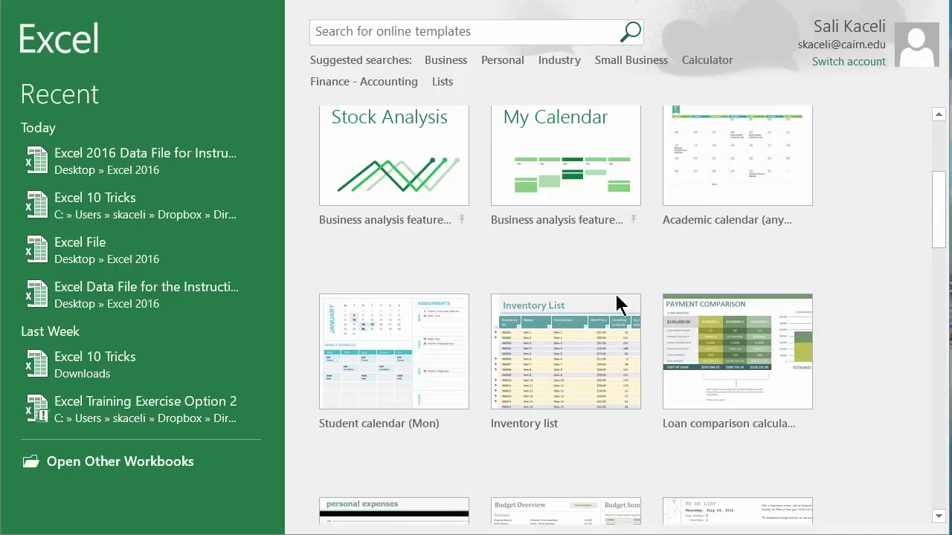
{"action": "scroll", "coordinate": [610, 298], "scroll_direction": "up", "scroll_amount": 2}
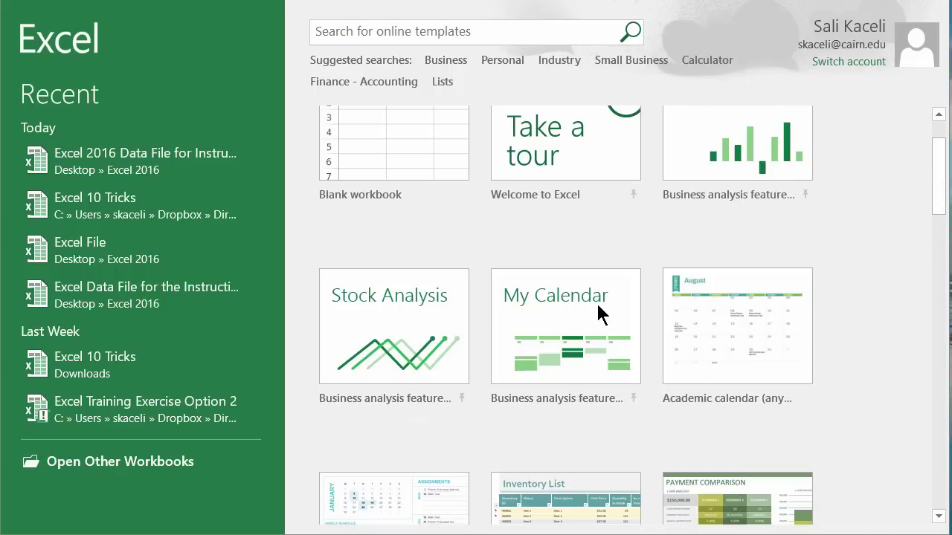
{"action": "scroll", "coordinate": [599, 376], "scroll_direction": "down", "scroll_amount": 1}
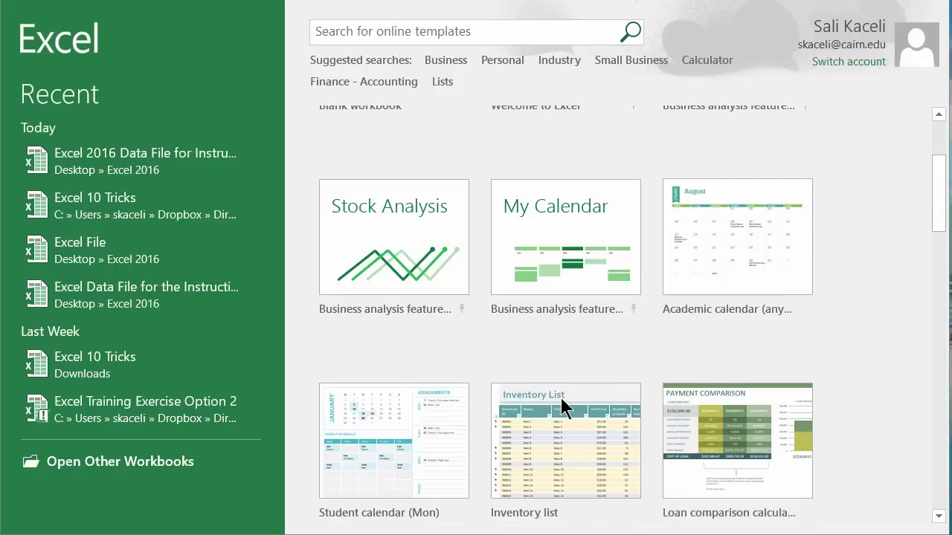
{"action": "scroll", "coordinate": [504, 439], "scroll_direction": "down", "scroll_amount": 3}
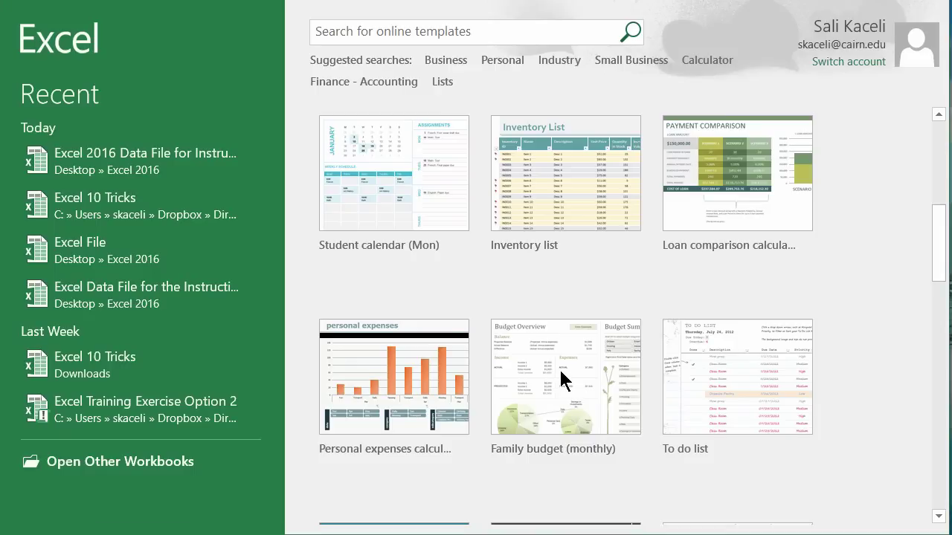
- Create a workbook from the Family budget (monthly) template, then go to File > New
{"action": "double_click", "coordinate": [563, 372]}
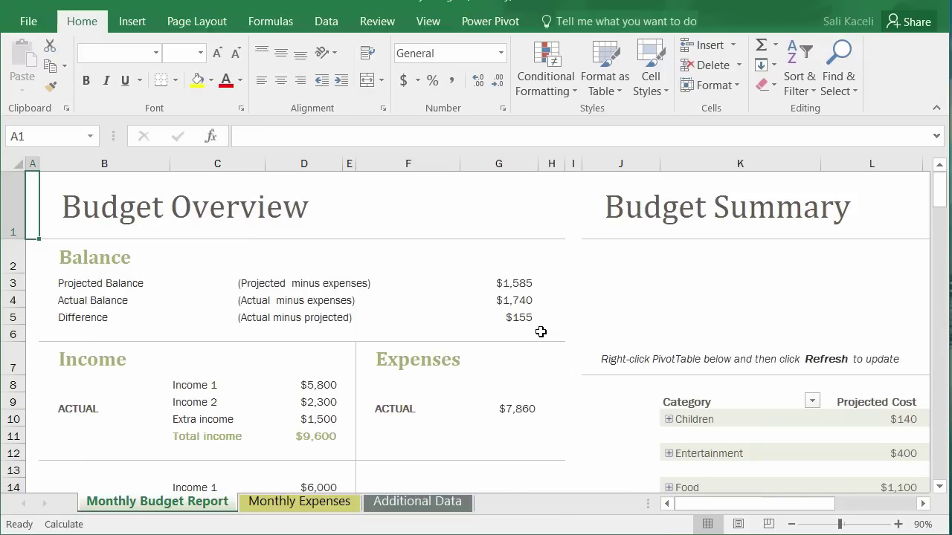
{"action": "scroll", "coordinate": [414, 364], "scroll_direction": "down", "scroll_amount": 4}
{"action": "scroll", "coordinate": [274, 308], "scroll_direction": "up", "scroll_amount": 4}
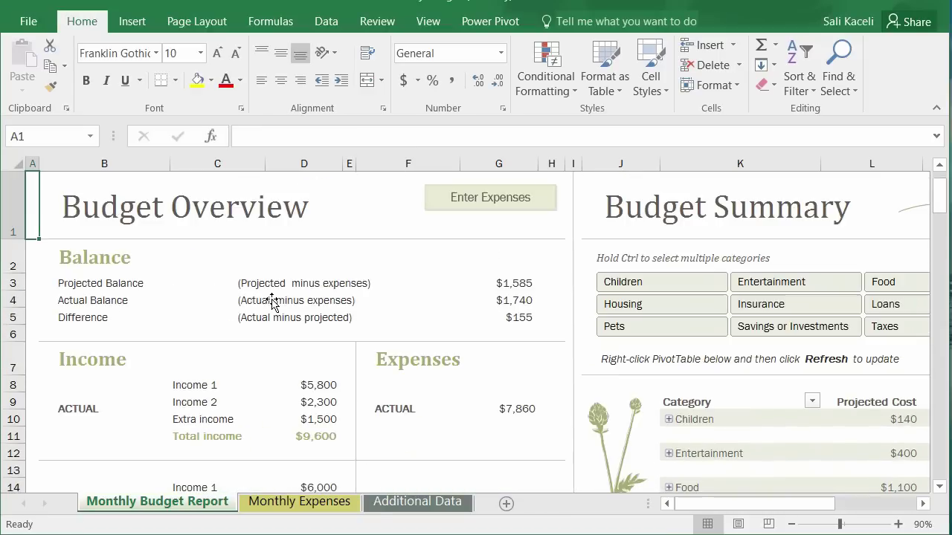
{"action": "left_click", "coordinate": [26, 21]}
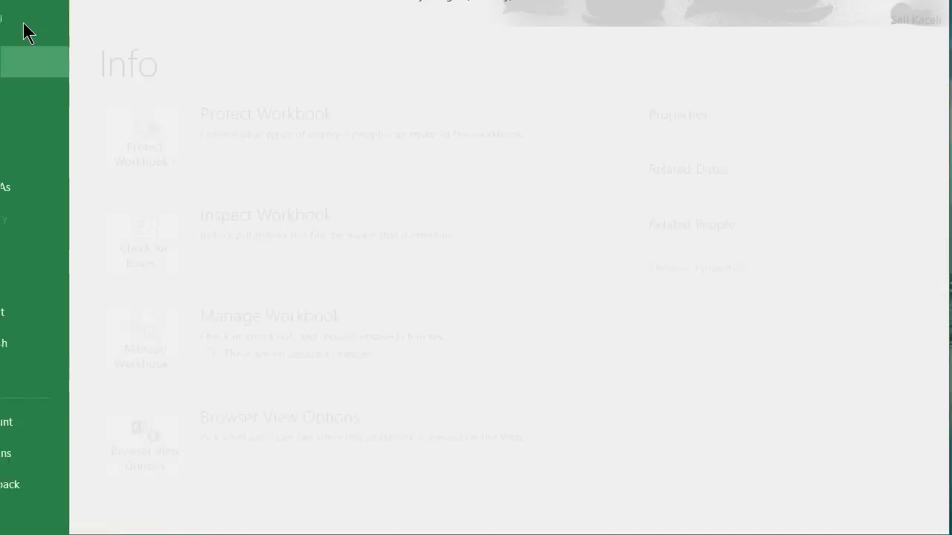
{"action": "left_click", "coordinate": [30, 95]}
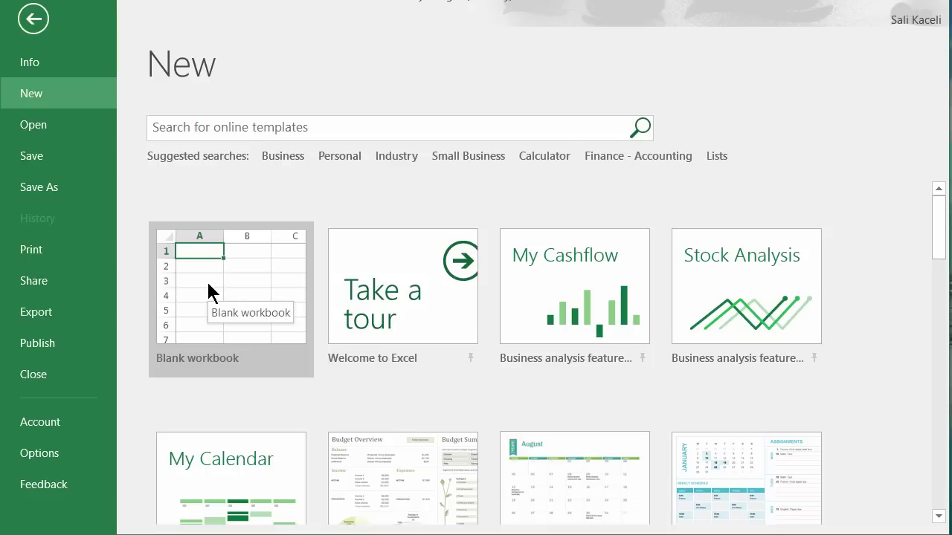
- Create a new blank workbook, Book1, briefly checking the File view
{"action": "left_click", "coordinate": [240, 320]}
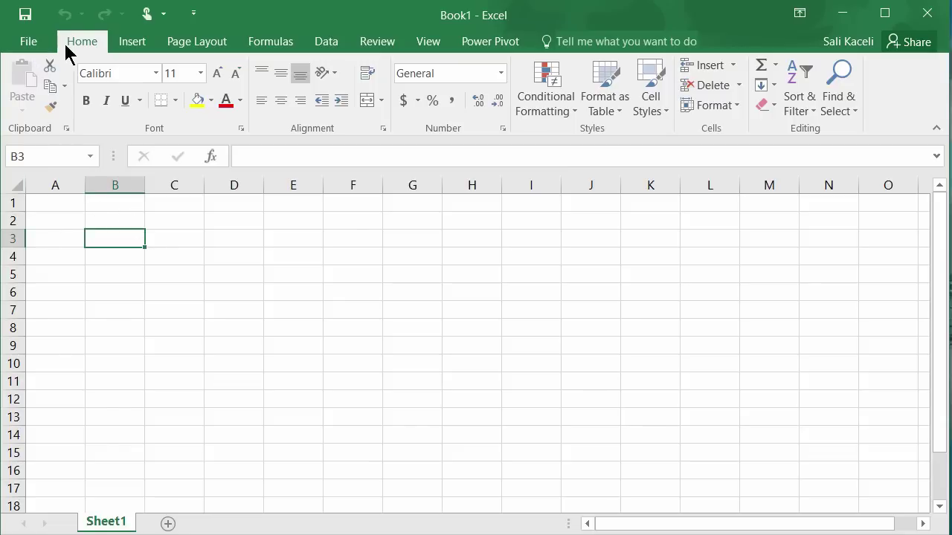
{"action": "left_click", "coordinate": [28, 40]}
{"action": "left_click", "coordinate": [29, 37]}
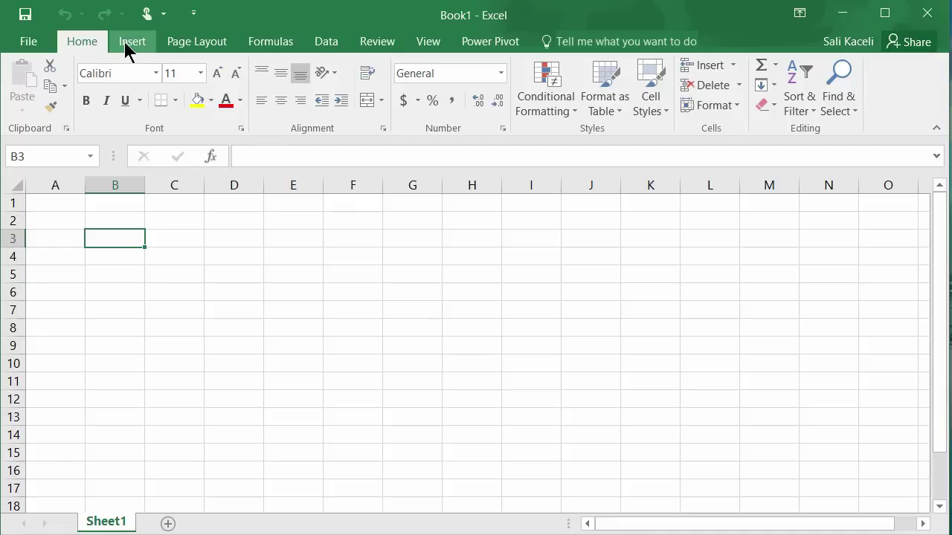
- Browse the Insert, Page Layout, Formulas, Data and Review tabs, returning to Home
{"action": "left_click", "coordinate": [127, 42]}
{"action": "left_click", "coordinate": [188, 42]}
{"action": "left_click", "coordinate": [256, 43]}
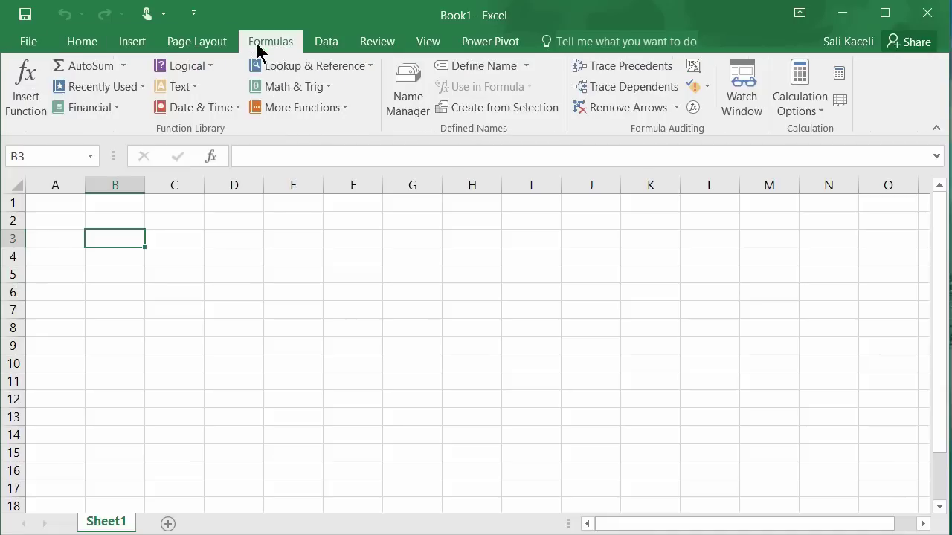
{"action": "left_click", "coordinate": [334, 42]}
{"action": "left_click", "coordinate": [367, 44]}
{"action": "left_click", "coordinate": [87, 46]}
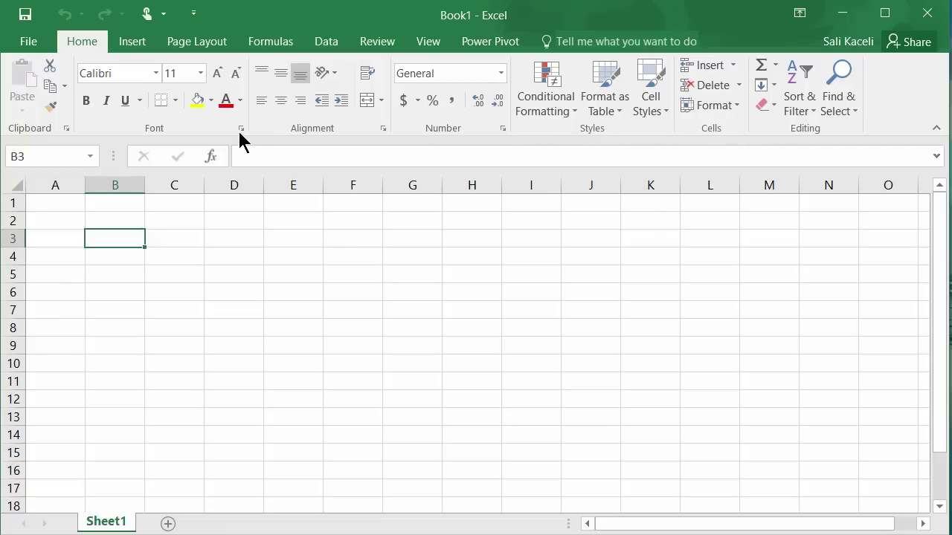
- Select B2 and view the AutoSum functions list, closing it without choosing one
{"action": "left_click", "coordinate": [134, 43]}
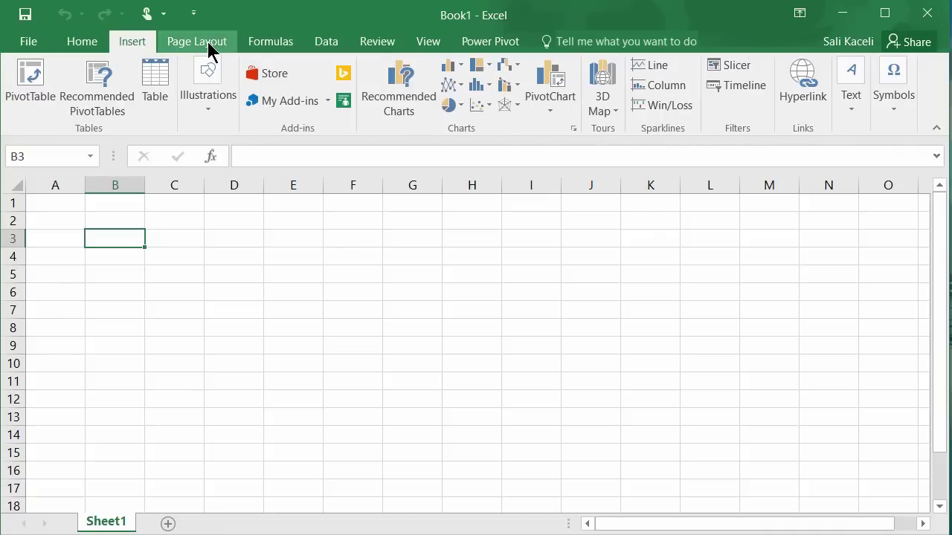
{"action": "left_click", "coordinate": [95, 44]}
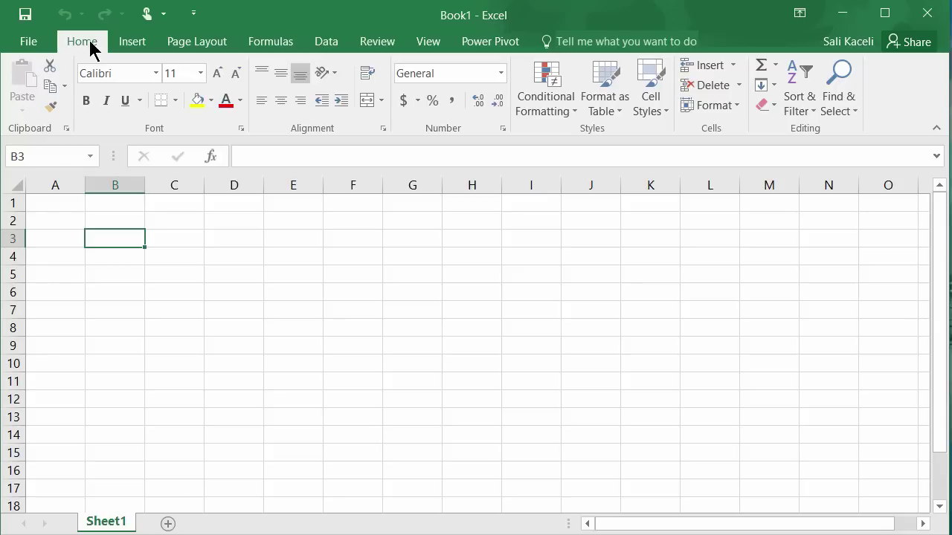
{"action": "left_click", "coordinate": [103, 223]}
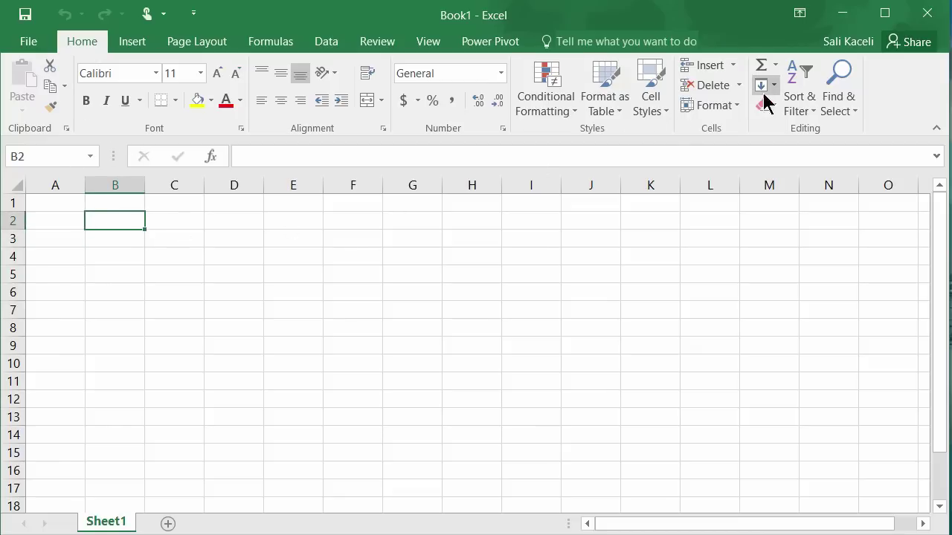
{"action": "left_click", "coordinate": [774, 65]}
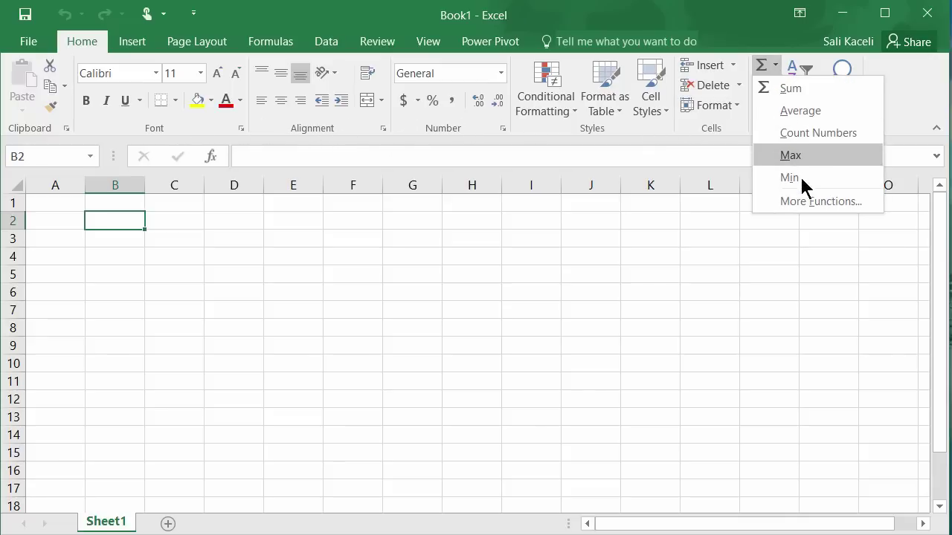
{"action": "left_click", "coordinate": [559, 307]}
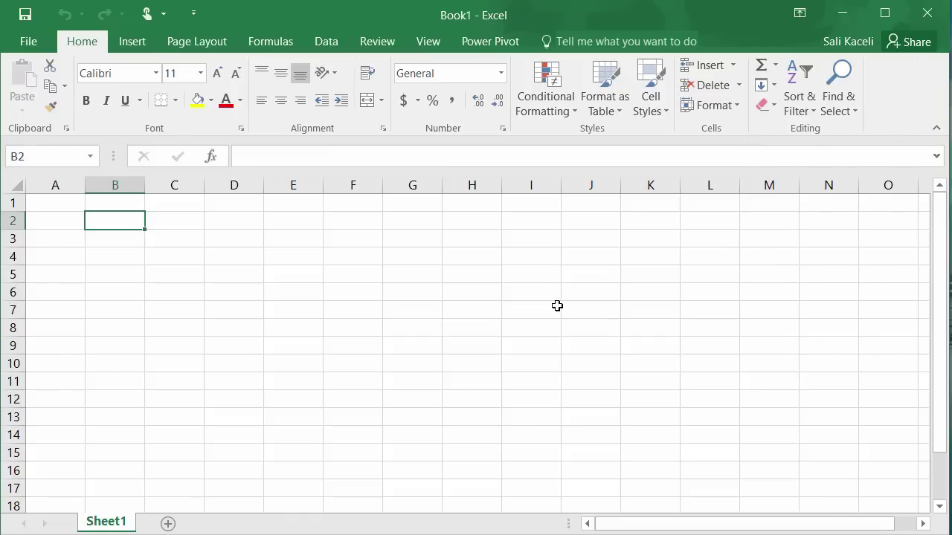
- Cycle through the Insert, Page Layout, Formulas, Data, Review and View tabs
{"action": "left_click", "coordinate": [130, 43]}
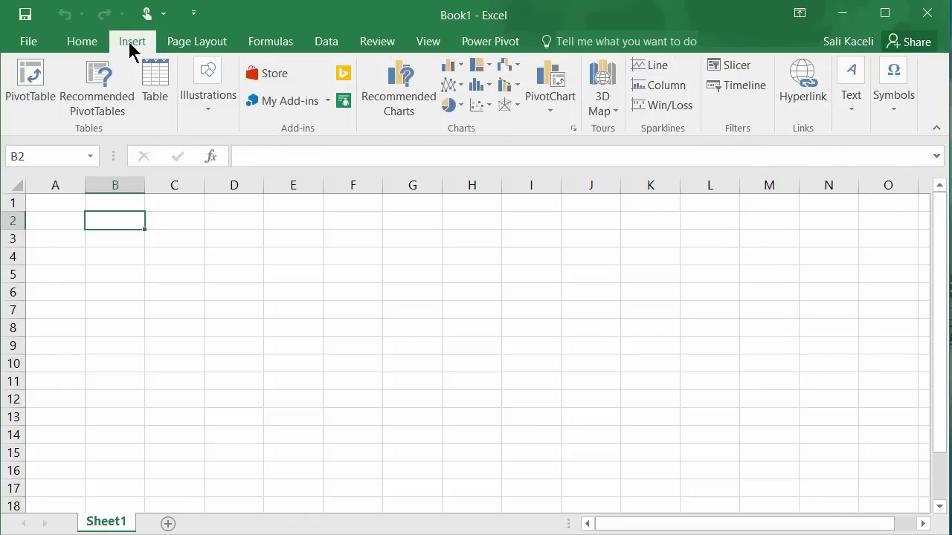
{"action": "left_click", "coordinate": [199, 41]}
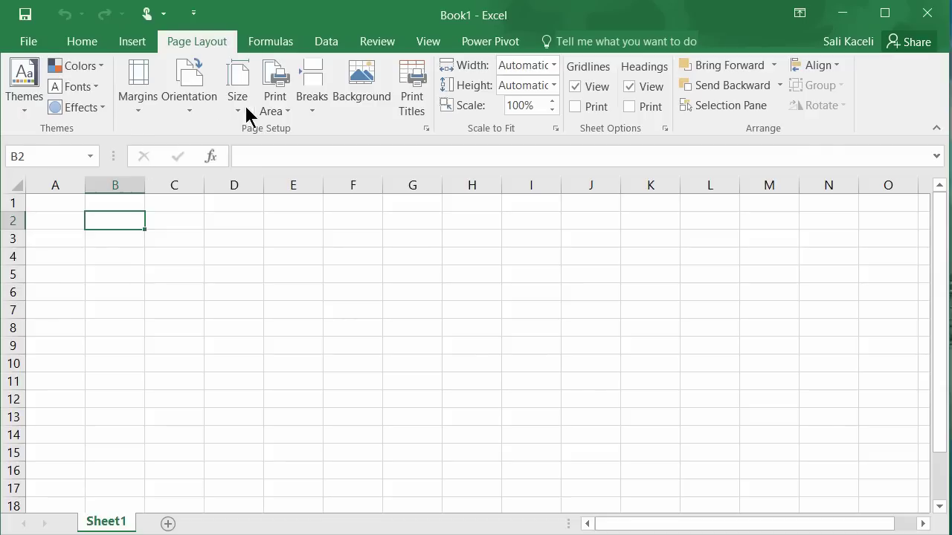
{"action": "left_click", "coordinate": [277, 42]}
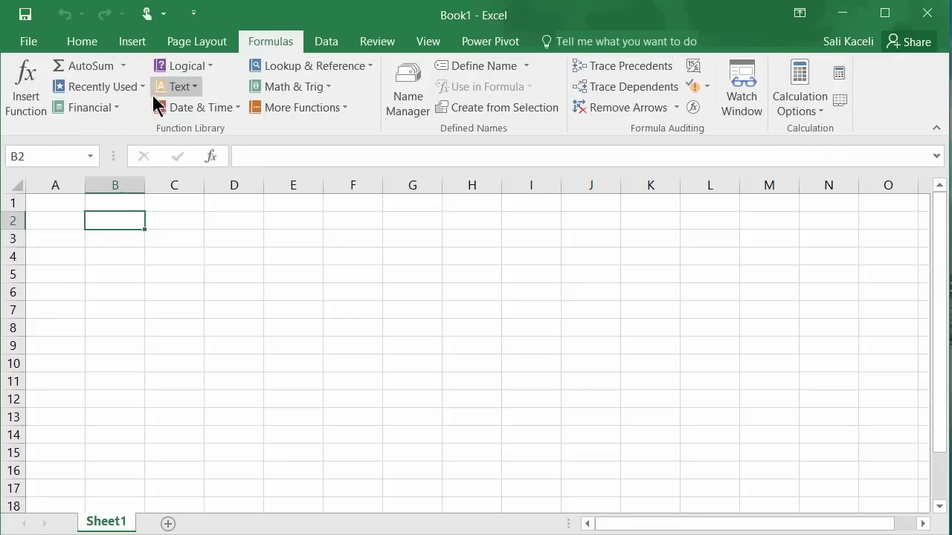
{"action": "left_click", "coordinate": [324, 41]}
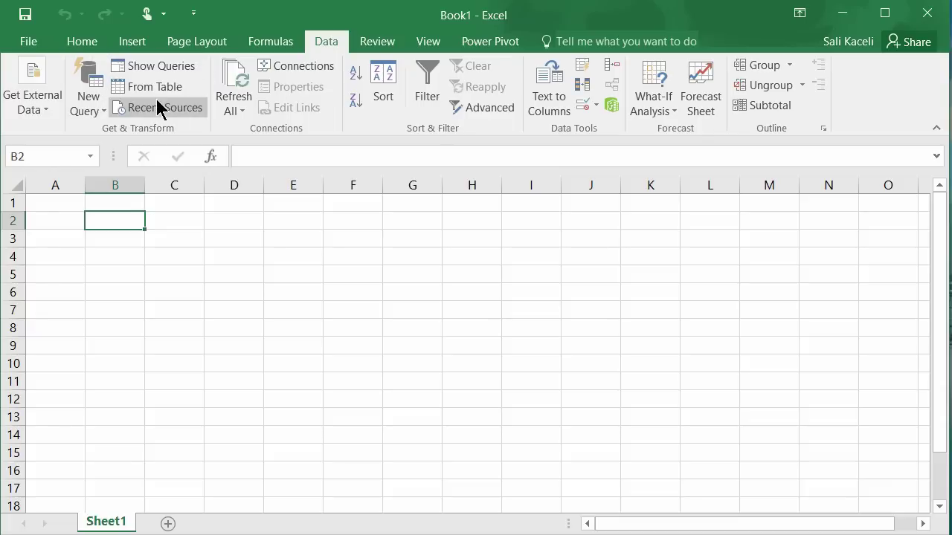
{"action": "left_click", "coordinate": [383, 41]}
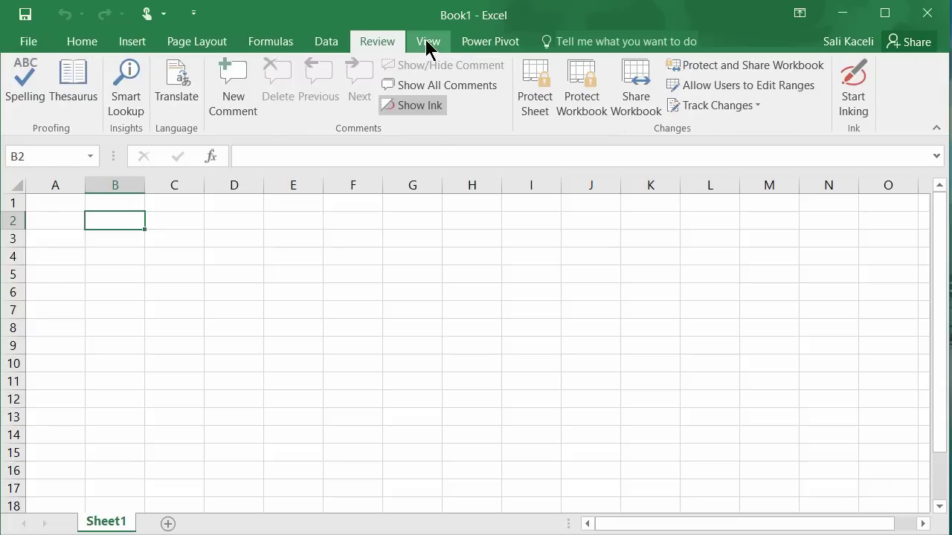
{"action": "left_click", "coordinate": [428, 45]}
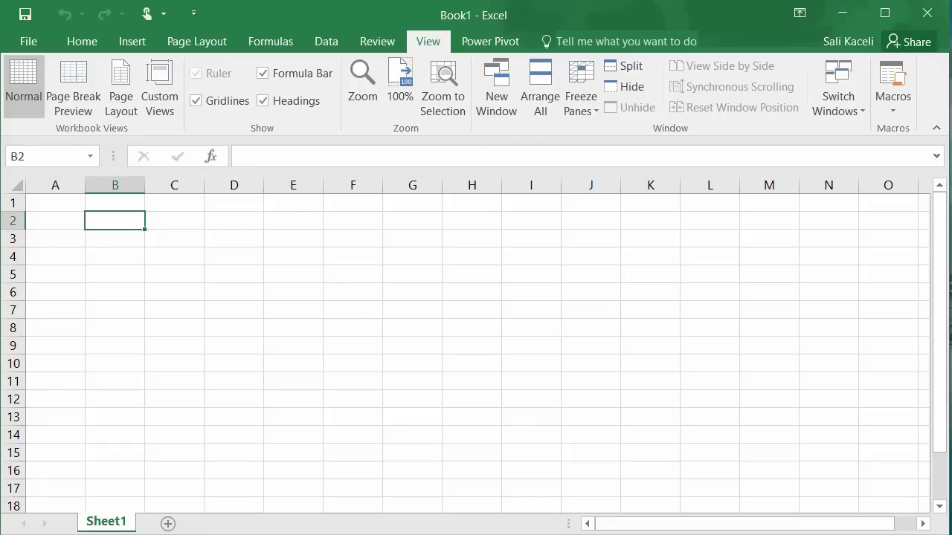
{"action": "left_click_drag", "start_coordinate": [818, 525], "coordinate": [757, 527]}
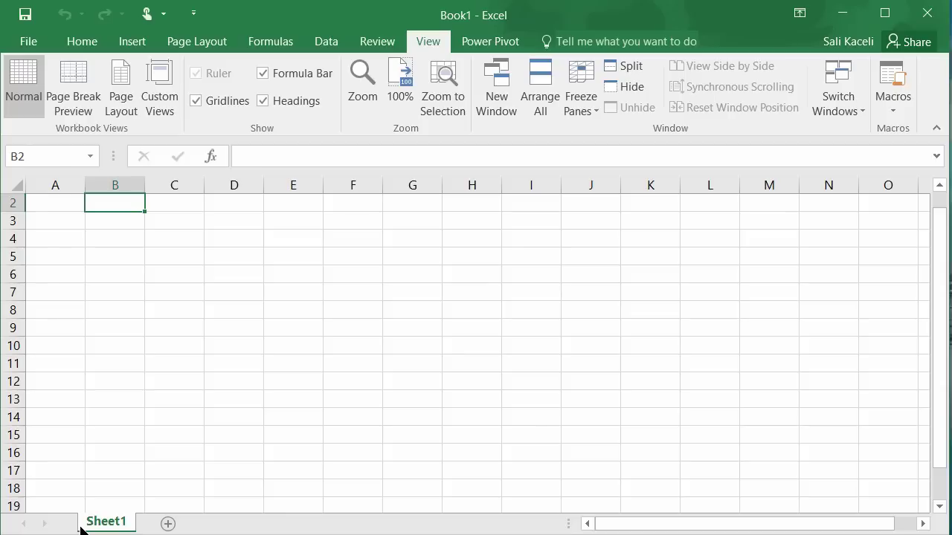
- Add Sheet2 and Sheet3 with the new-sheet button and switch among the tabs, ending on Sheet3
{"action": "left_click", "coordinate": [112, 281]}
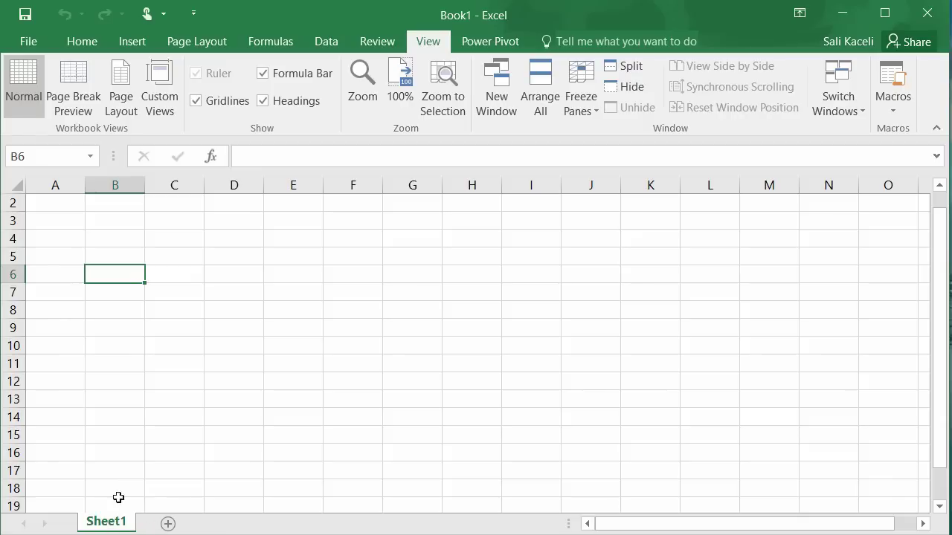
{"action": "left_click", "coordinate": [172, 525]}
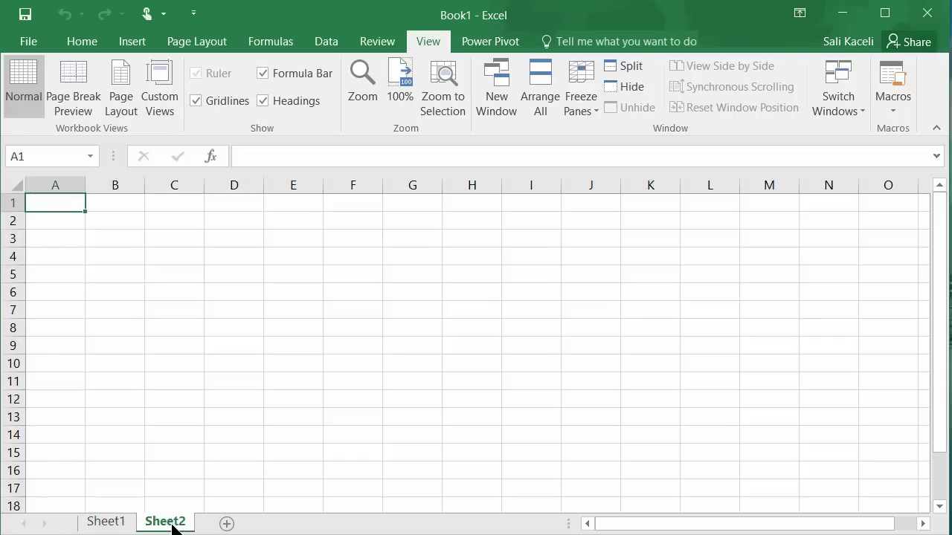
{"action": "left_click", "coordinate": [227, 524]}
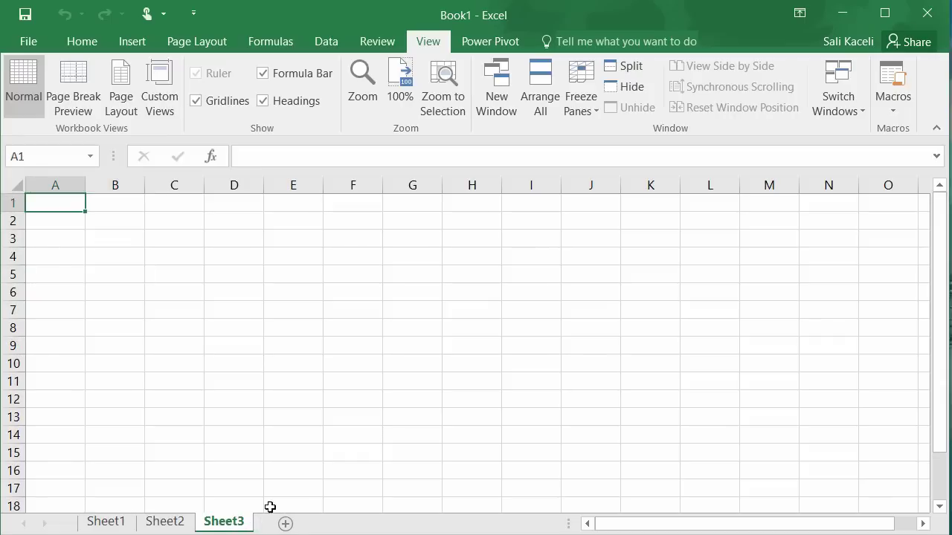
{"action": "left_click", "coordinate": [121, 521]}
{"action": "left_click", "coordinate": [152, 524]}
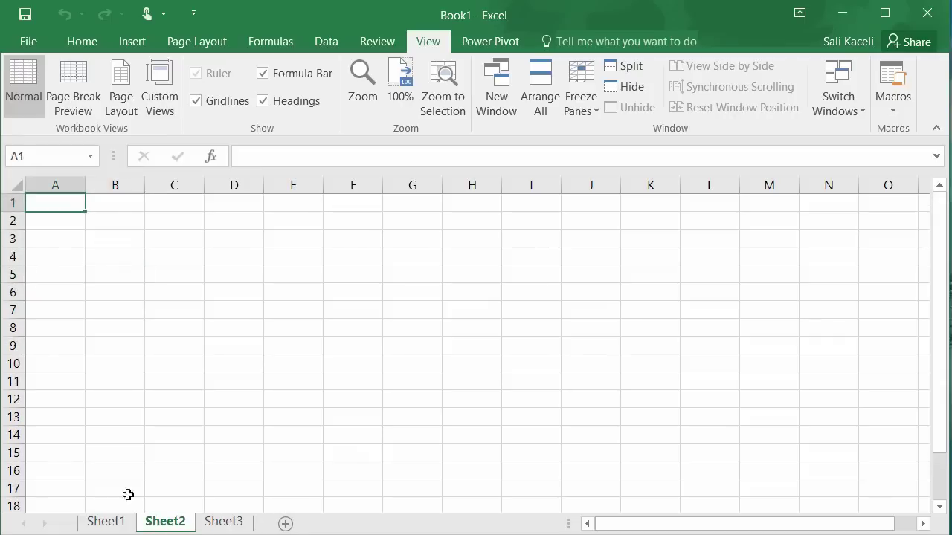
{"action": "left_click", "coordinate": [106, 524]}
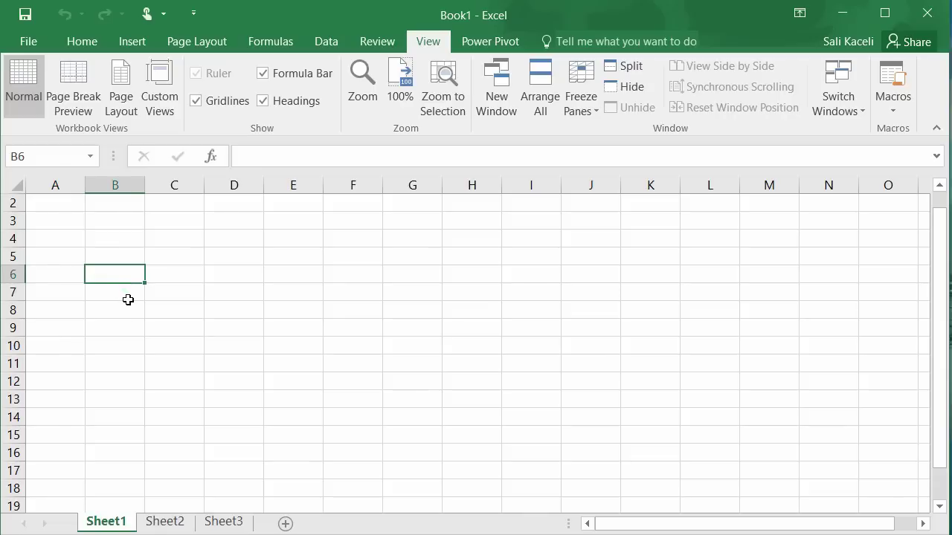
{"action": "left_click", "coordinate": [115, 255]}
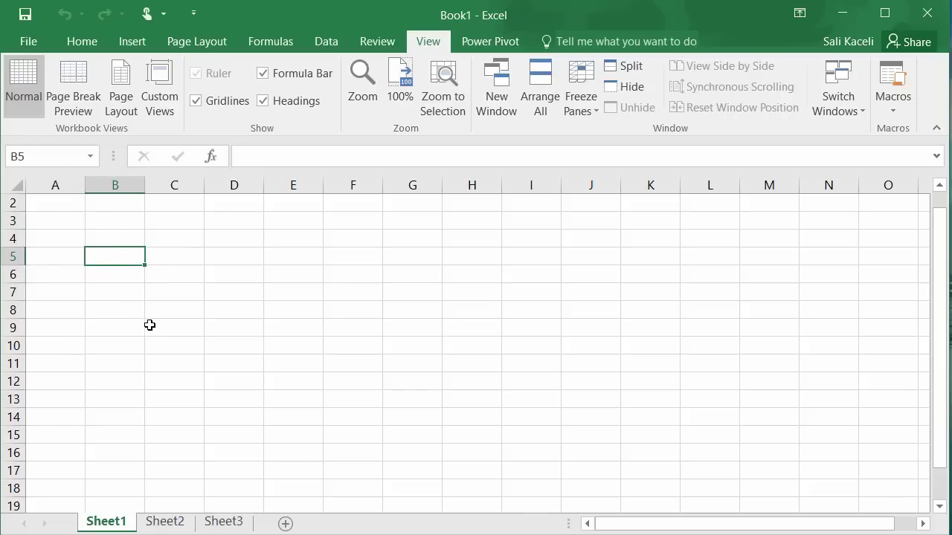
{"action": "left_click", "coordinate": [176, 525]}
{"action": "left_click", "coordinate": [221, 522]}
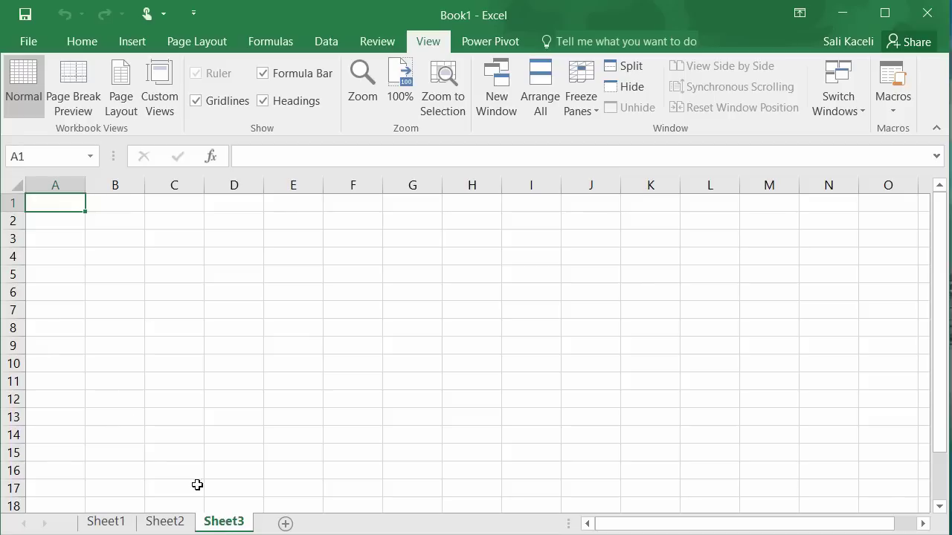
{"action": "left_click", "coordinate": [76, 236]}
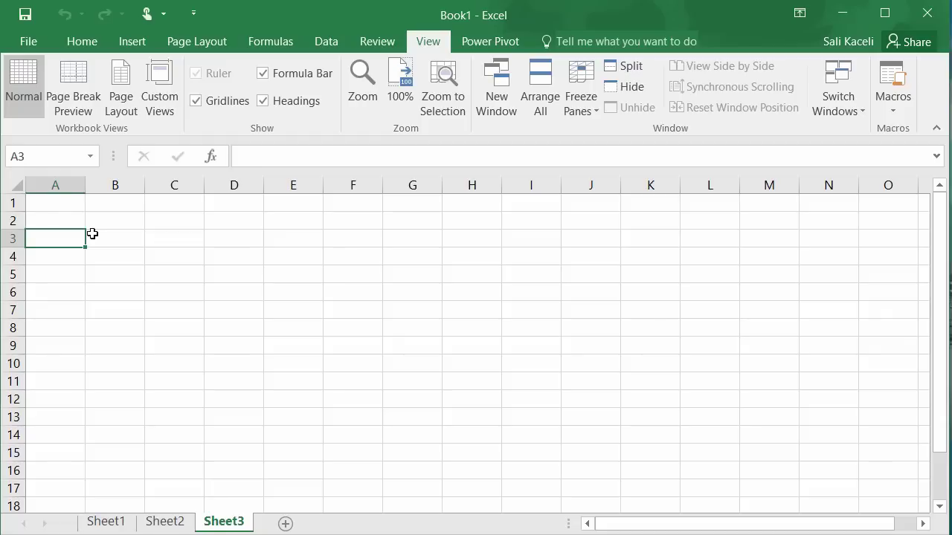
- Type 'b3' into cell B3 of Sheet3 and commit it, then move down to B4
{"action": "left_click", "coordinate": [110, 231]}
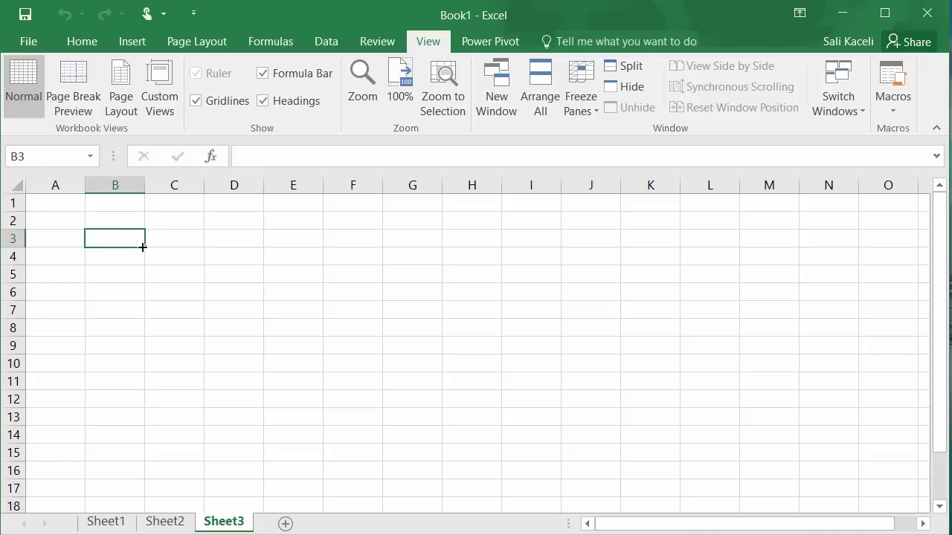
{"action": "type", "text": "b3"}
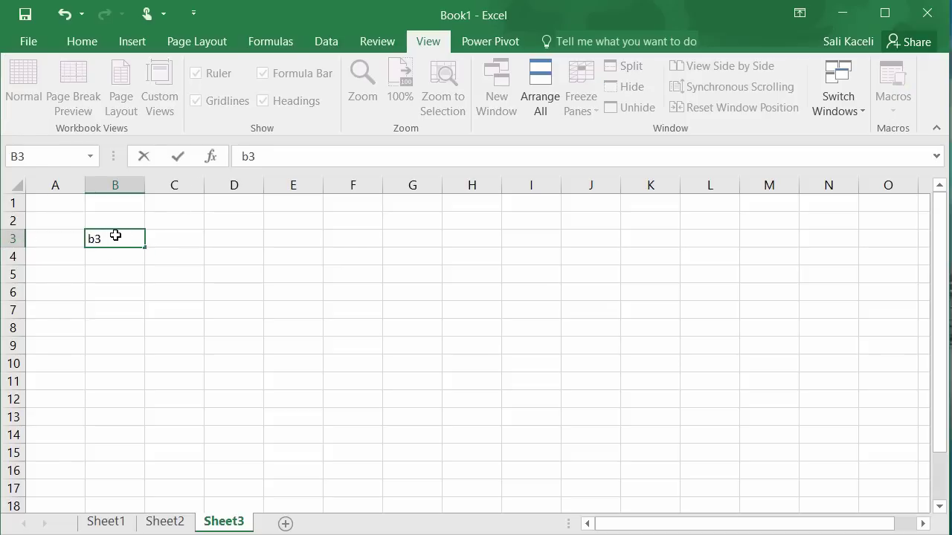
{"action": "left_click", "coordinate": [127, 322]}
{"action": "left_click", "coordinate": [118, 238]}
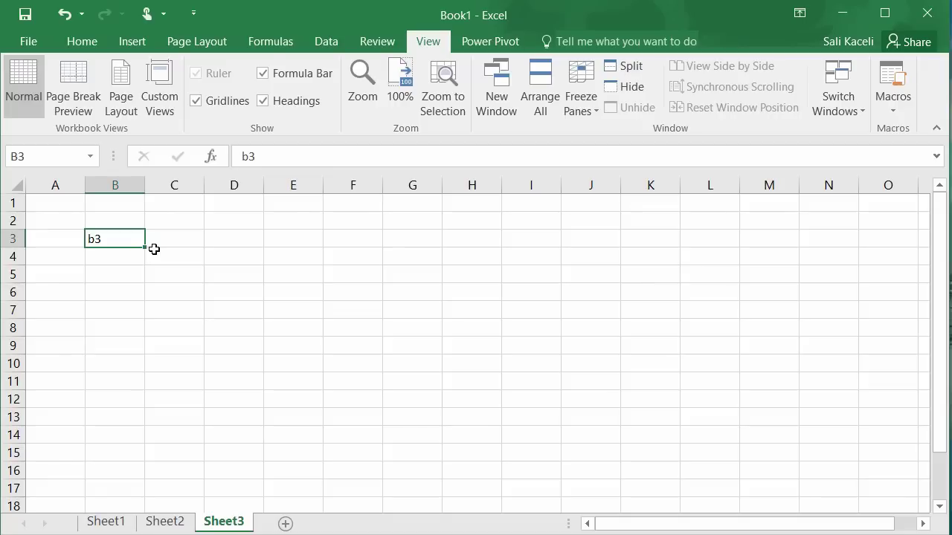
{"action": "key", "text": "Down"}
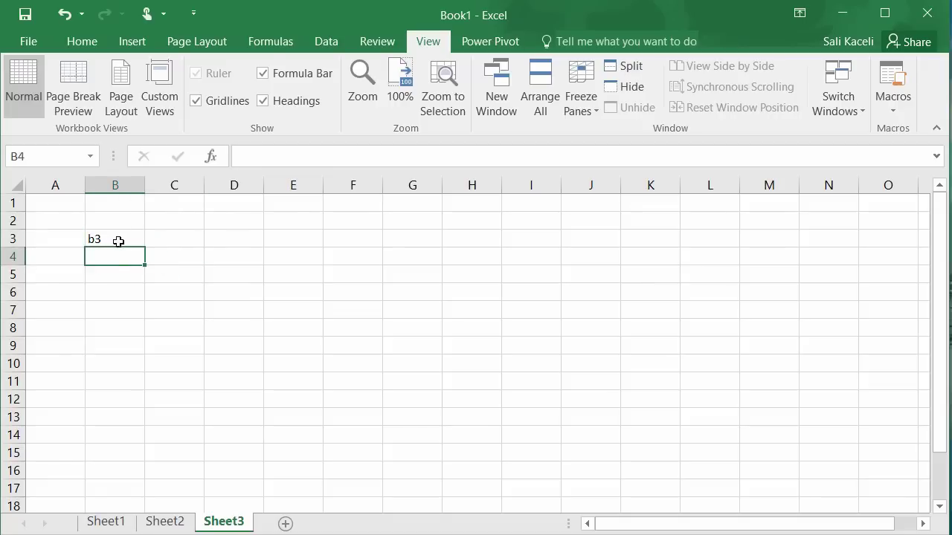
{"action": "left_click", "coordinate": [79, 42]}
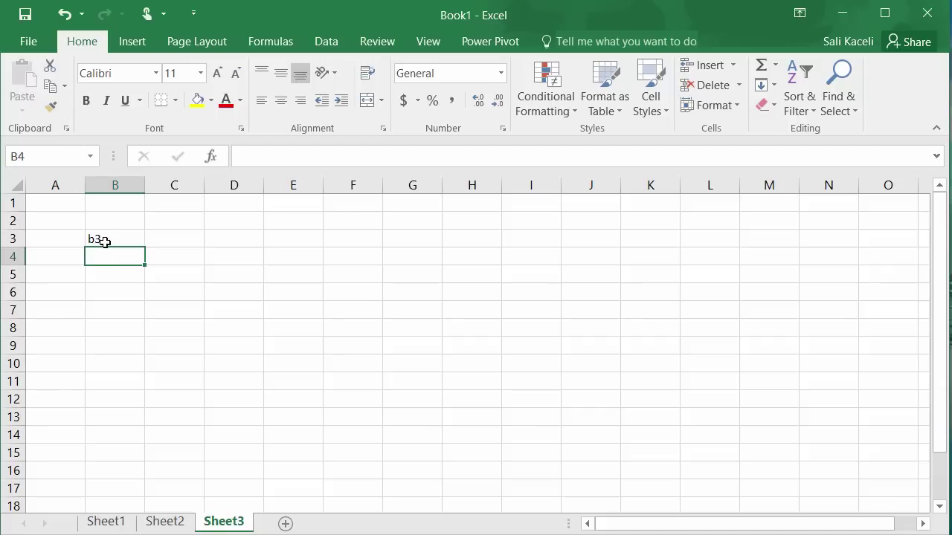
{"action": "left_click", "coordinate": [501, 73]}
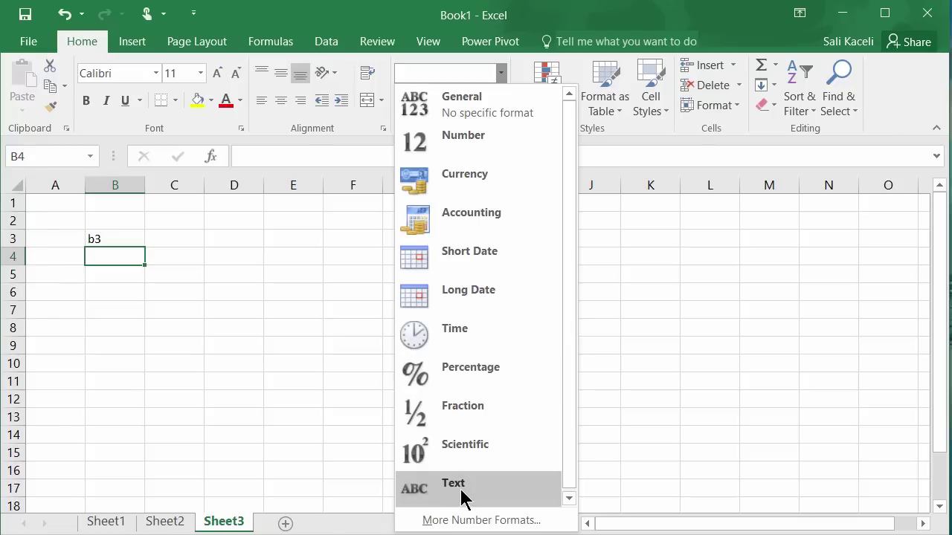
{"action": "left_click", "coordinate": [217, 340]}
{"action": "left_click", "coordinate": [165, 253]}
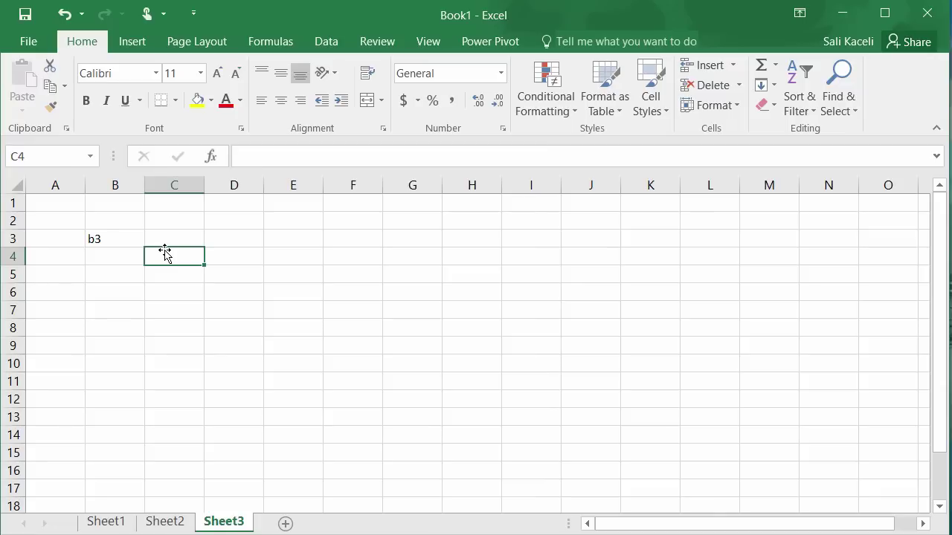
{"action": "left_click", "coordinate": [168, 240]}
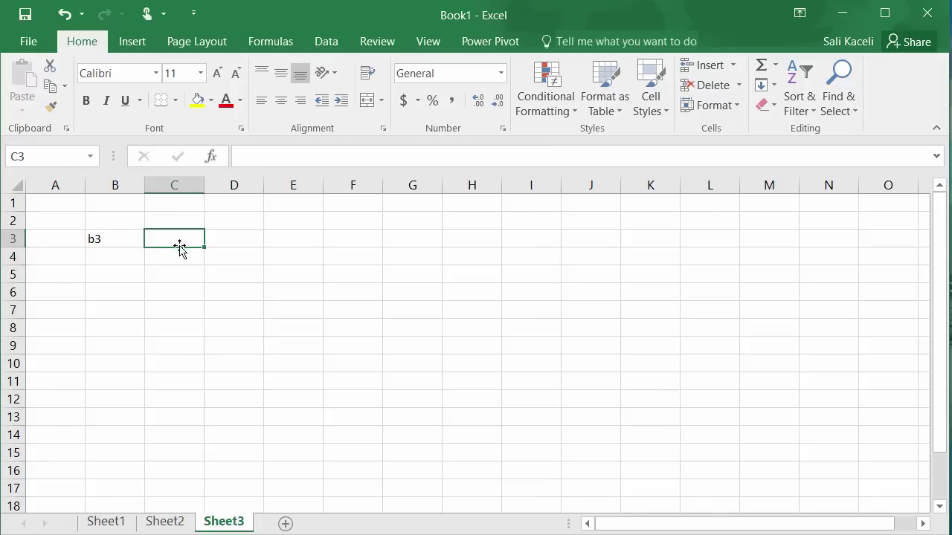
{"action": "left_click", "coordinate": [156, 254]}
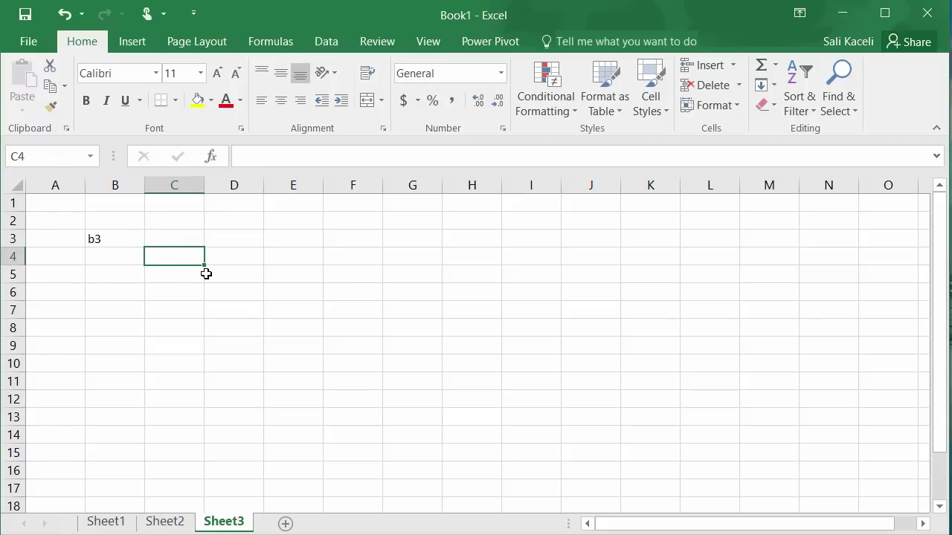
- Enter 35 in B2 and 56 in B3, then start a formula with = in B4
{"action": "type", "text": "="}
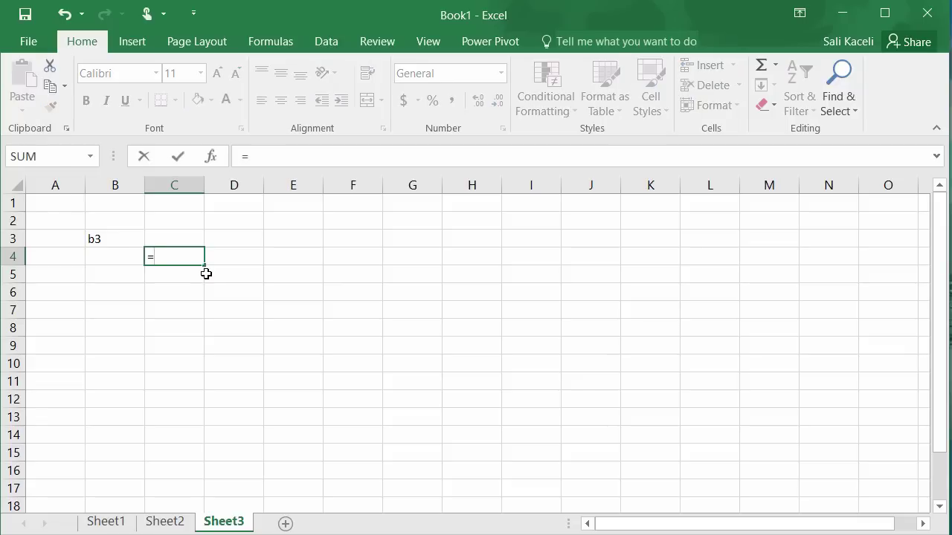
{"action": "key", "text": "Escape"}
{"action": "left_click", "coordinate": [119, 220]}
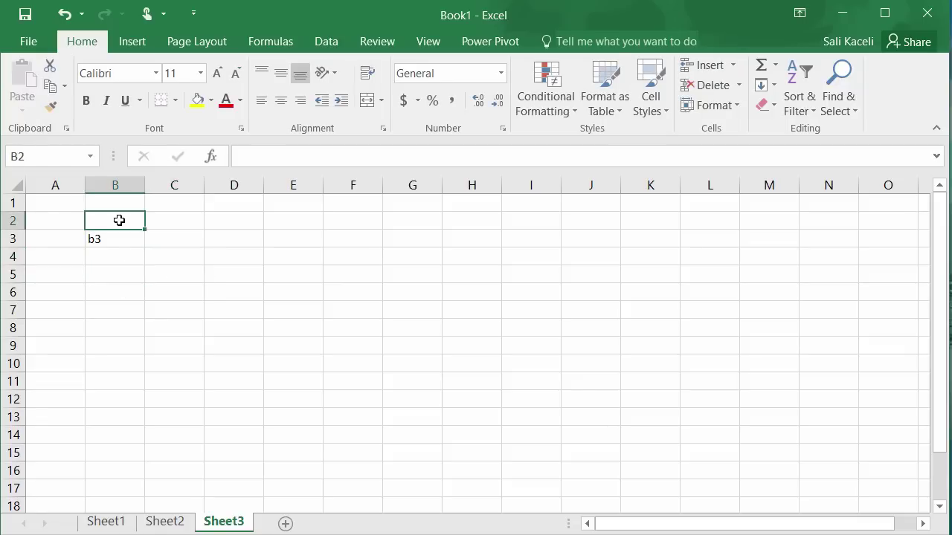
{"action": "type", "text": "35"}
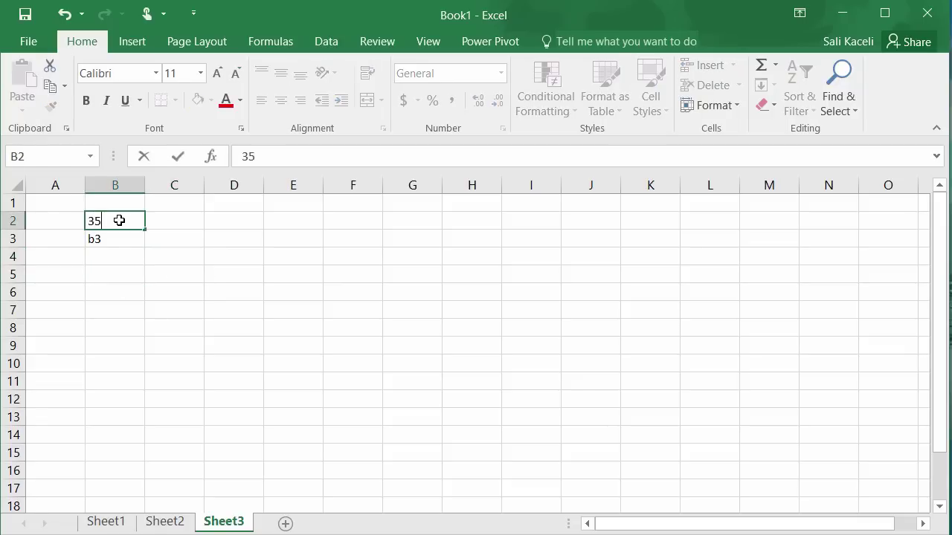
{"action": "left_click", "coordinate": [120, 238]}
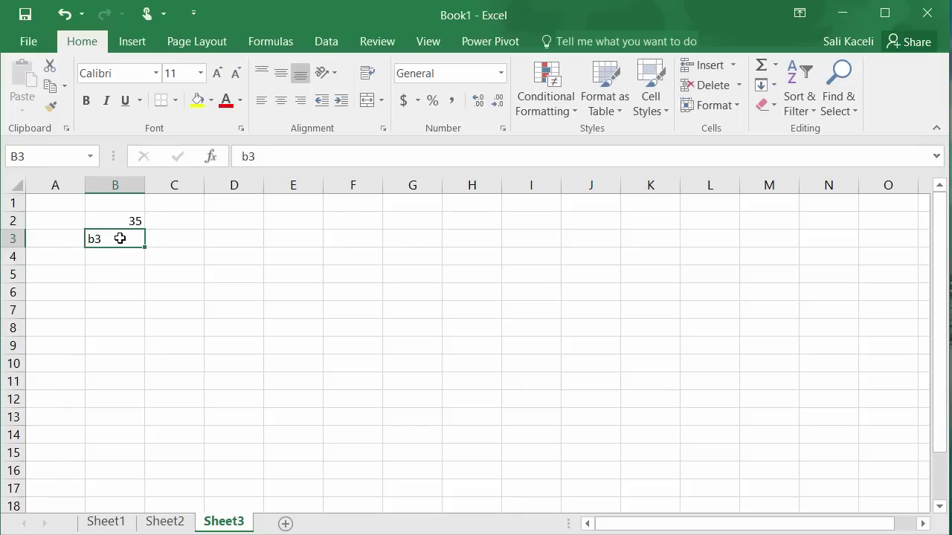
{"action": "type", "text": "56"}
{"action": "key", "text": "Return"}
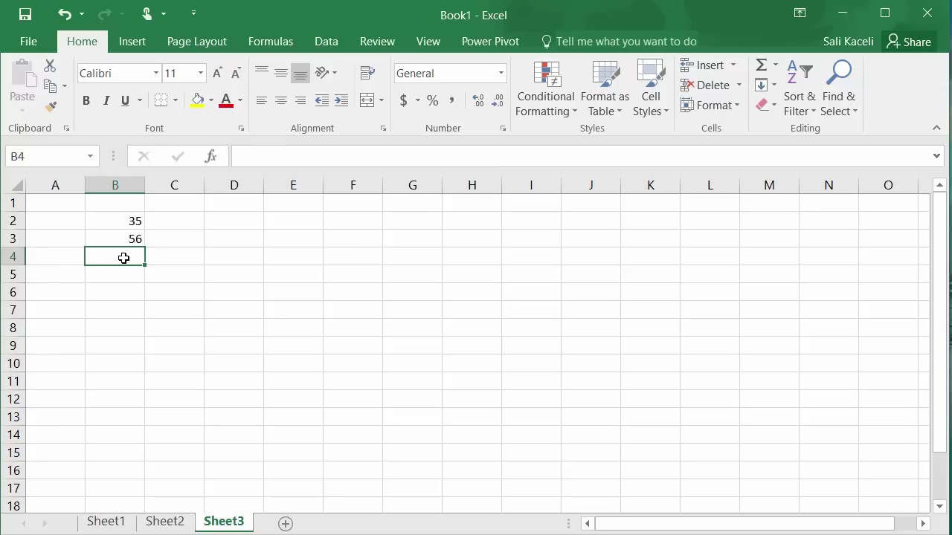
{"action": "type", "text": "="}
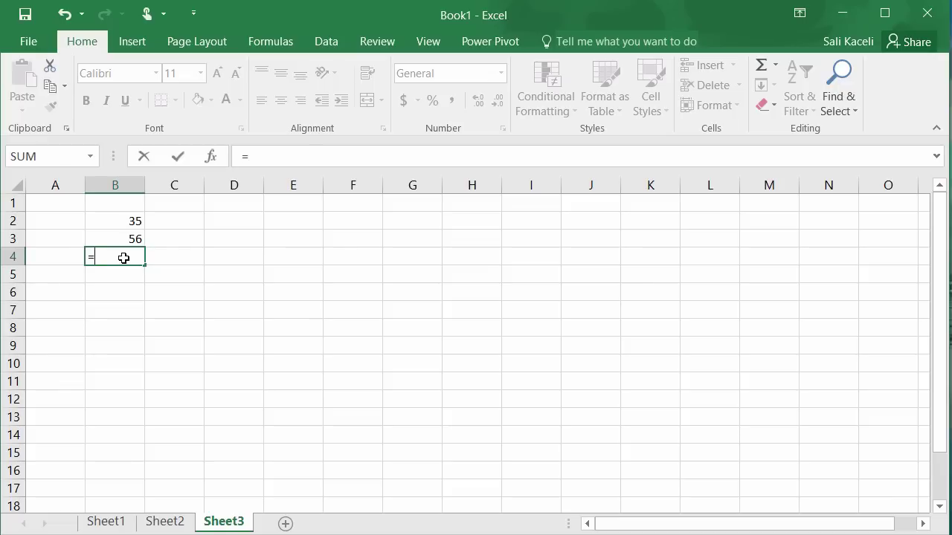
- Enter =SUM(B2:B3) in B4 so it shows 91
{"action": "type", "text": "sum"}
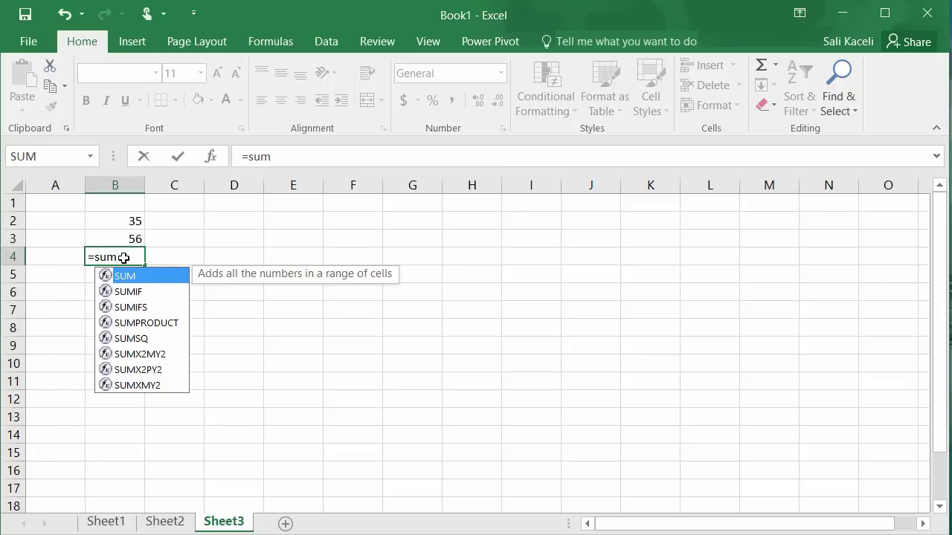
{"action": "type", "text": "("}
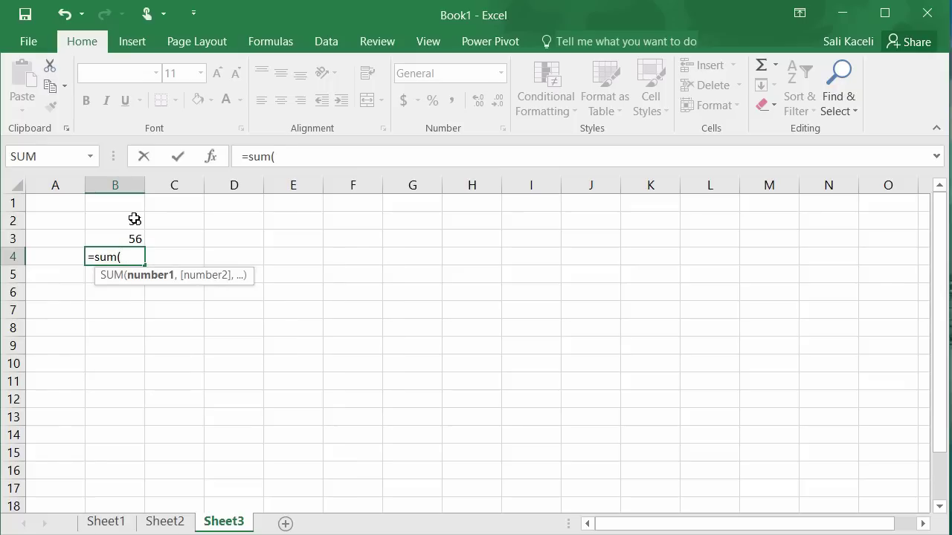
{"action": "left_click_drag", "start_coordinate": [134, 219], "coordinate": [132, 236]}
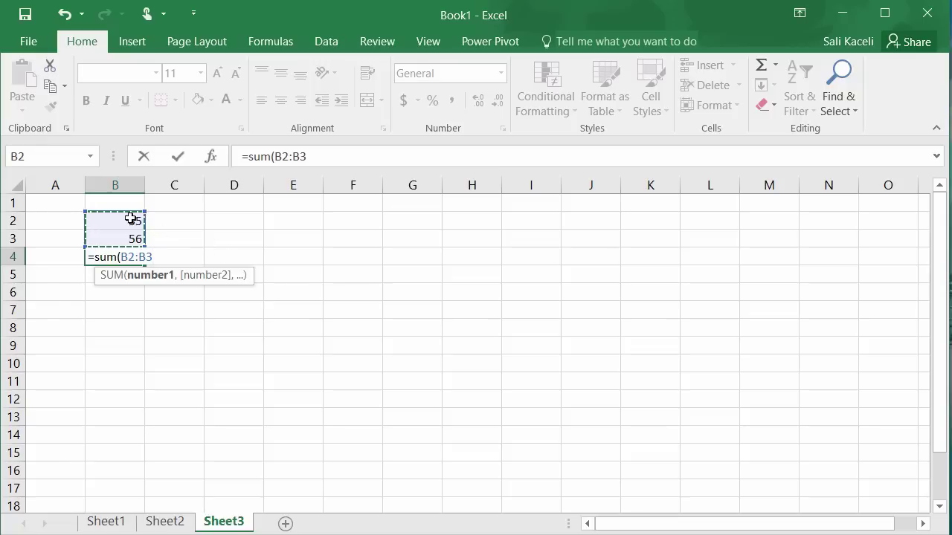
{"action": "type", "text": ")"}
{"action": "key", "text": "Return"}
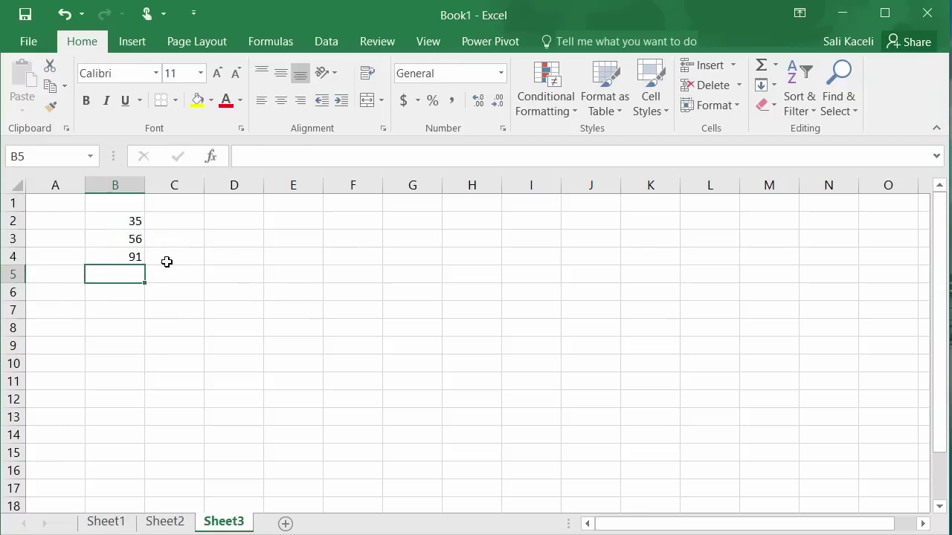
{"action": "left_click", "coordinate": [133, 255]}
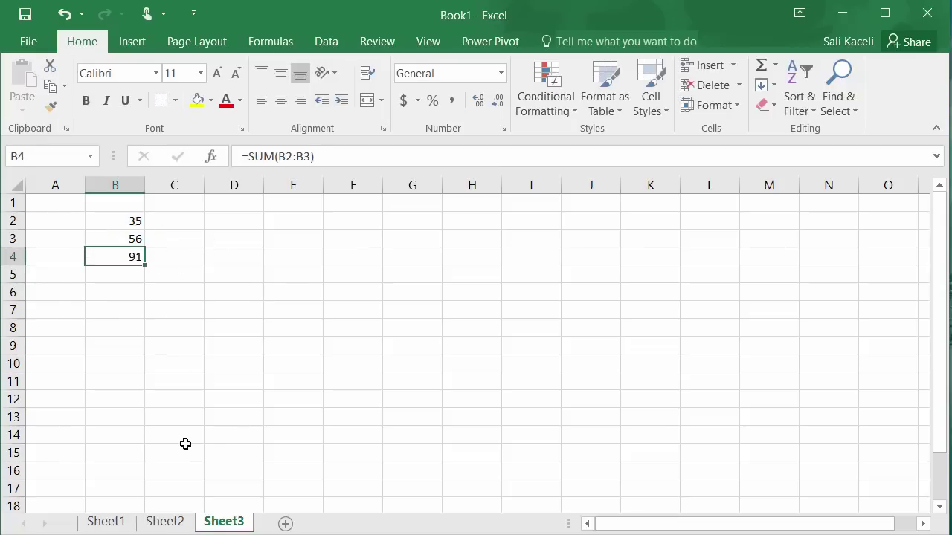
- Replace 35 with 44 in B2, letting the =SUM(B2:B3) total in B4 recalculate to 100
{"action": "left_click", "coordinate": [125, 223]}
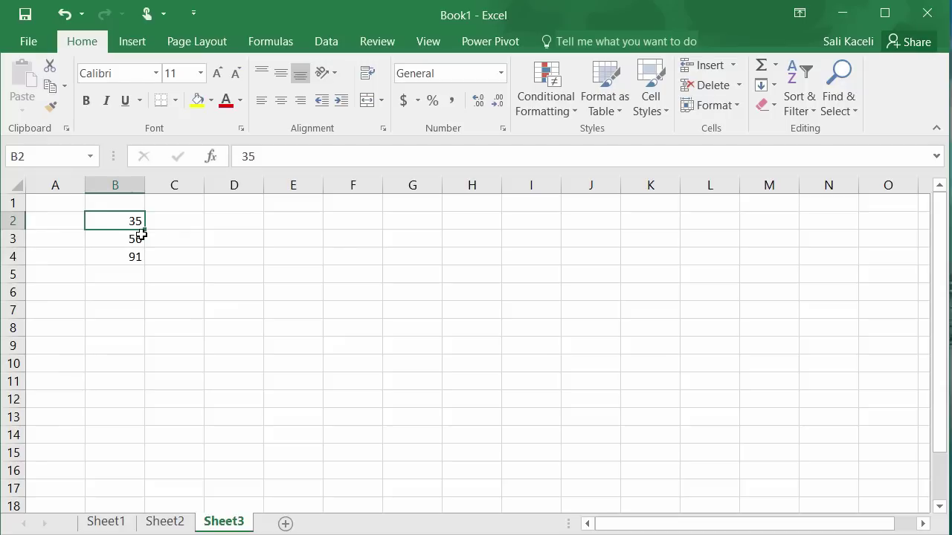
{"action": "type", "text": "44"}
{"action": "key", "text": "Return"}
{"action": "left_click", "coordinate": [144, 321]}
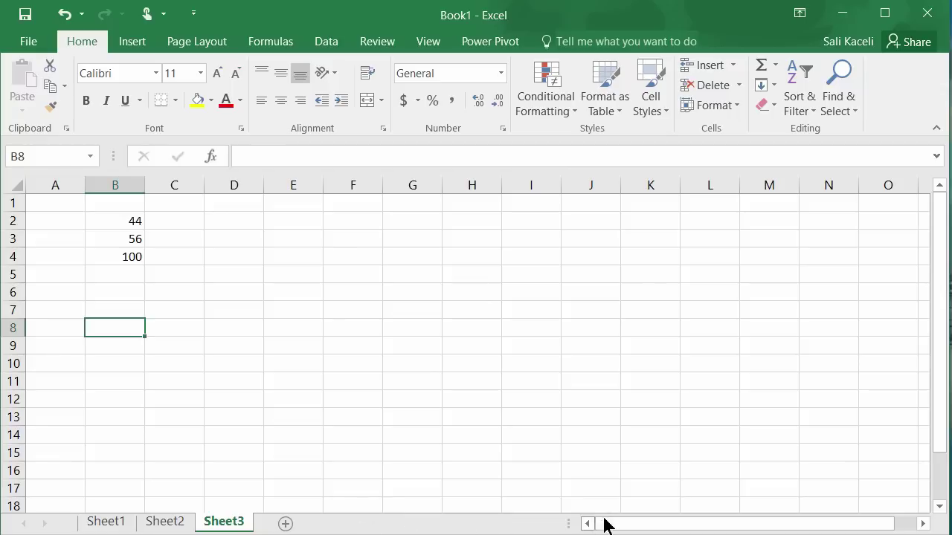
{"action": "mouse_move", "coordinate": [604, 523]}
{"action": "left_mouse_down"}
{"action": "mouse_move", "coordinate": [835, 529]}
{"action": "mouse_move", "coordinate": [586, 523]}
{"action": "left_mouse_up"}
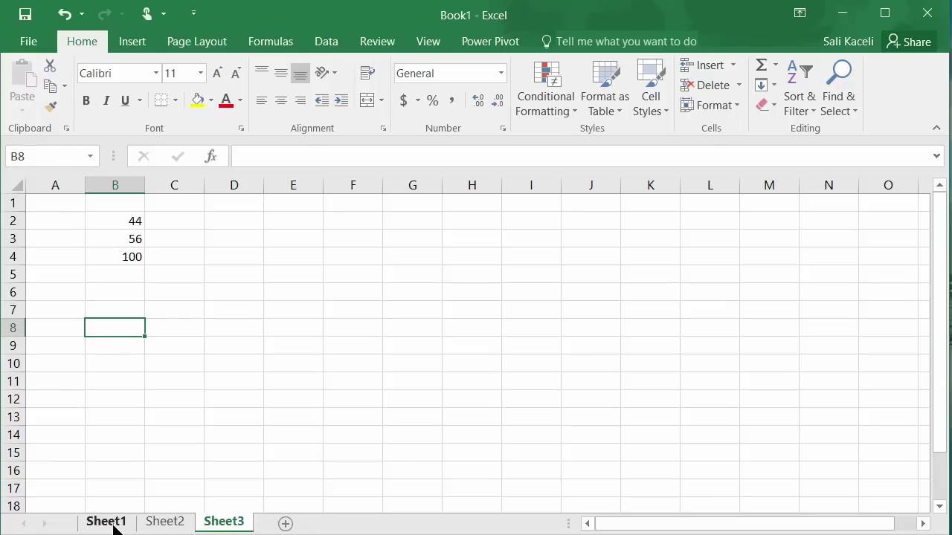
- Rename the Sheet1 tab to January using the tab's Rename option
{"action": "right_click", "coordinate": [113, 523]}
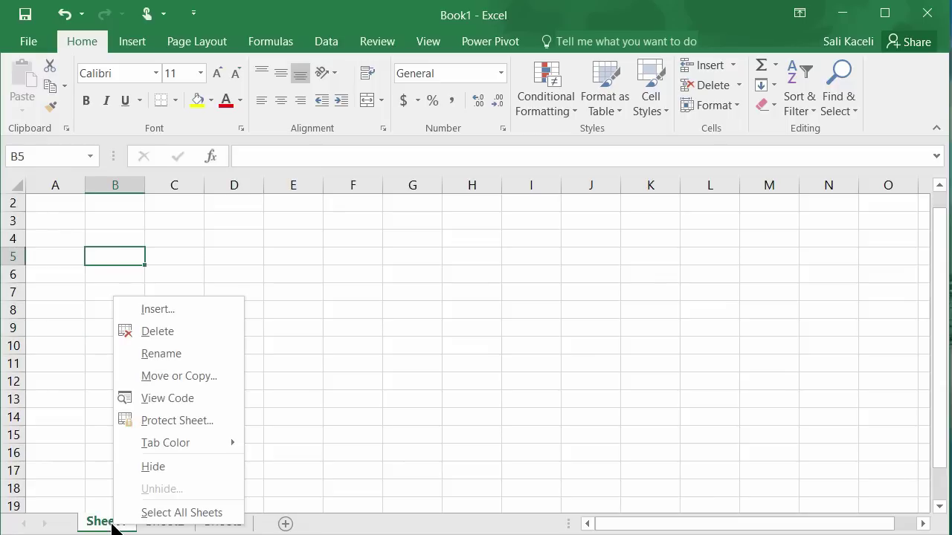
{"action": "left_click", "coordinate": [160, 354]}
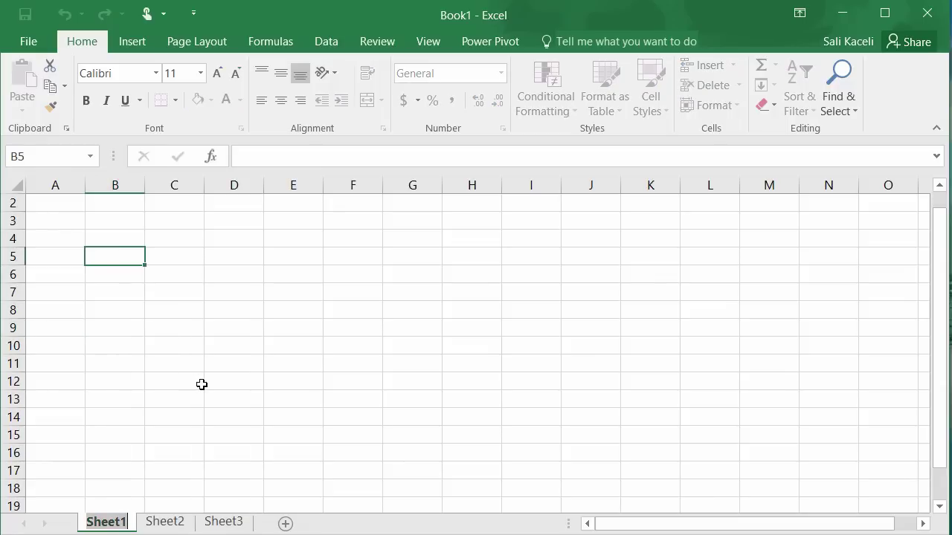
{"action": "type", "text": "January"}
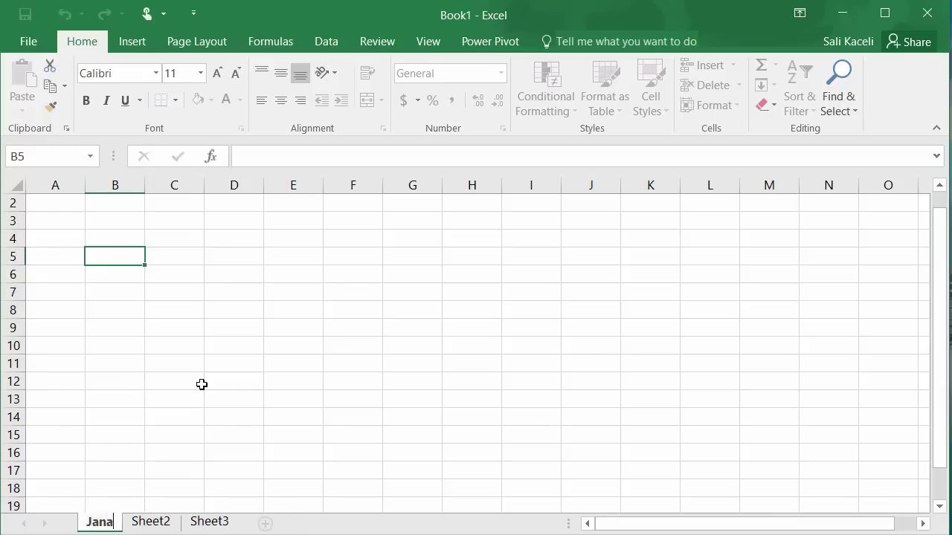
{"action": "key", "text": "Return"}
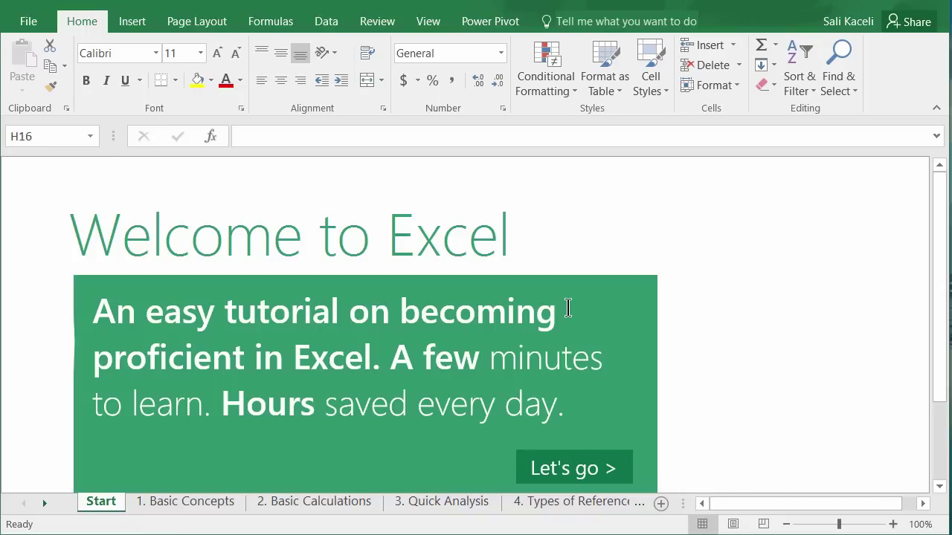
{"action": "left_click", "coordinate": [186, 503]}
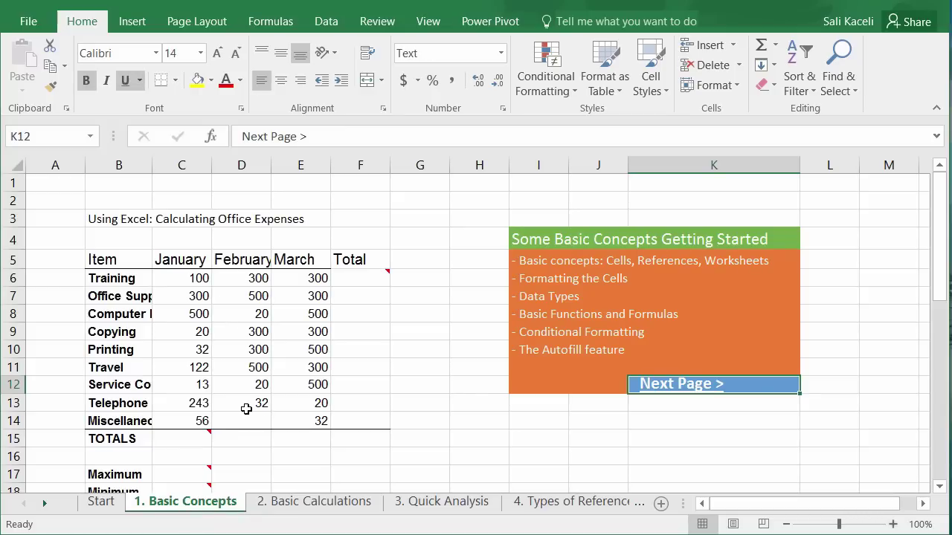
{"action": "left_click", "coordinate": [101, 502]}
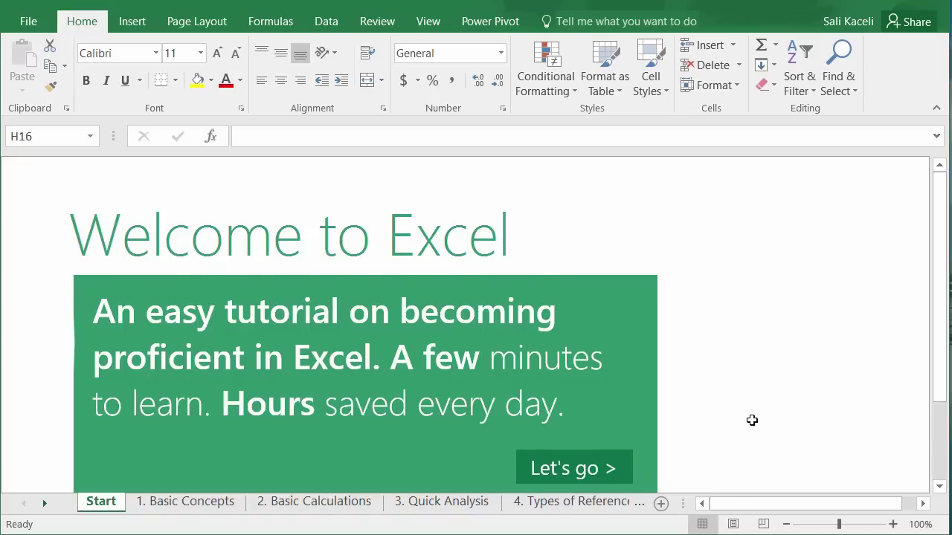
{"action": "scroll", "coordinate": [631, 399], "scroll_direction": "down", "scroll_amount": 5}
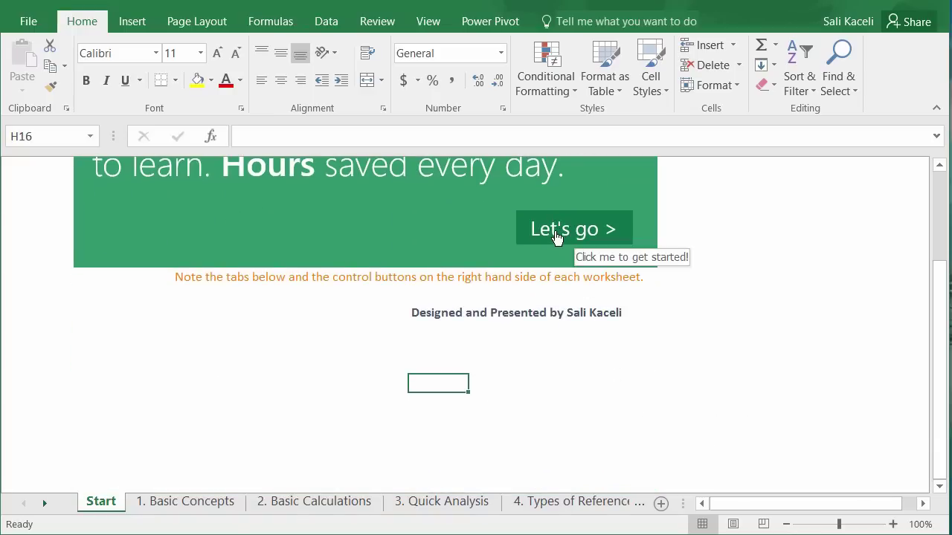
{"action": "left_click", "coordinate": [192, 502]}
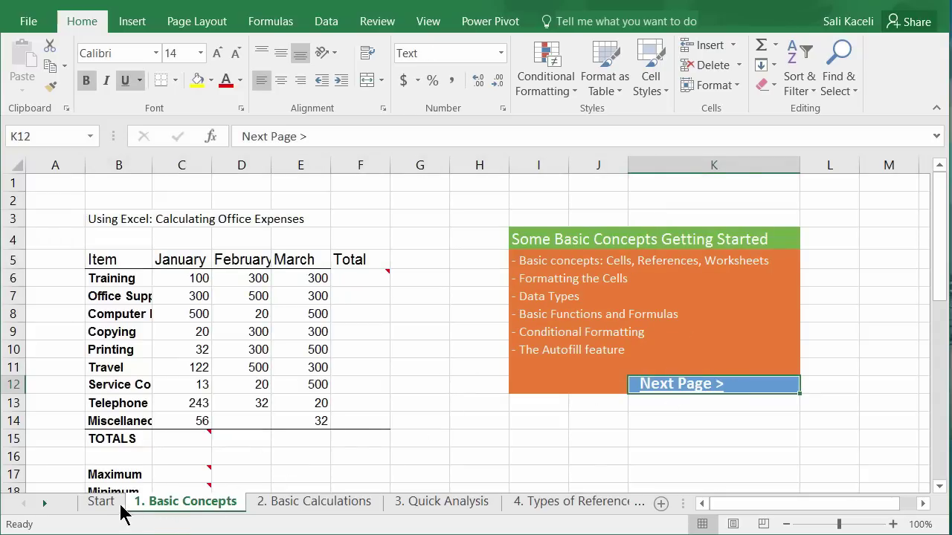
{"action": "left_click", "coordinate": [286, 507]}
{"action": "left_click", "coordinate": [223, 509]}
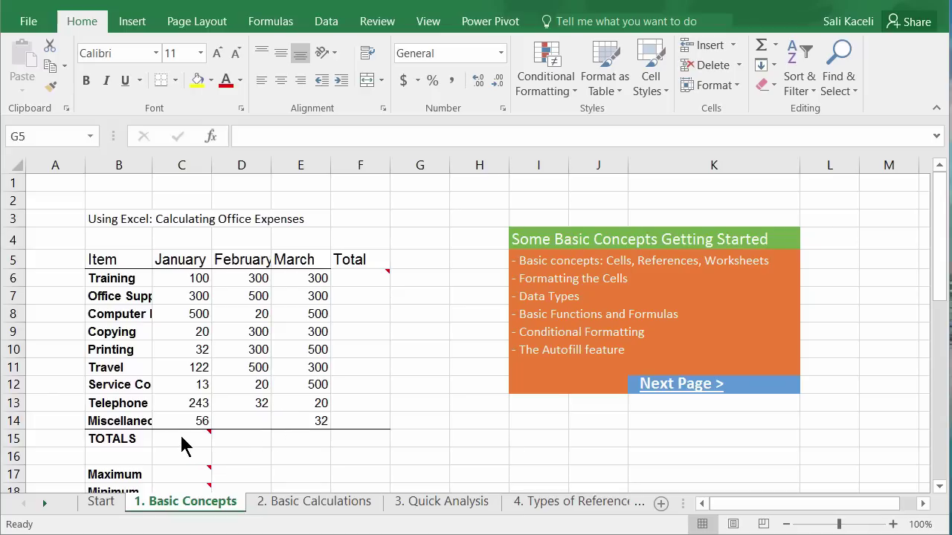
- Scroll the expense table and check the Item, Training and Office Supplies labels
{"action": "scroll", "coordinate": [361, 462], "scroll_direction": "down", "scroll_amount": 1}
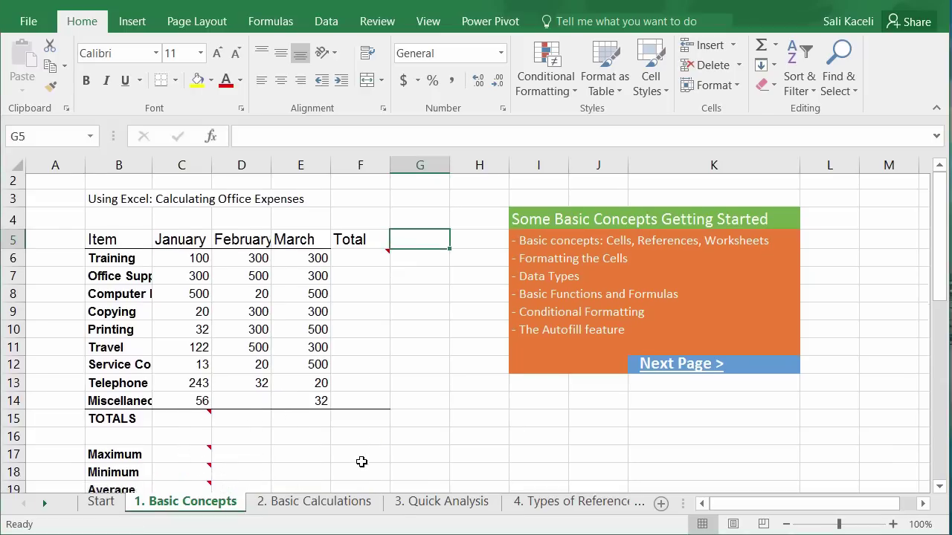
{"action": "scroll", "coordinate": [361, 462], "scroll_direction": "down", "scroll_amount": 2}
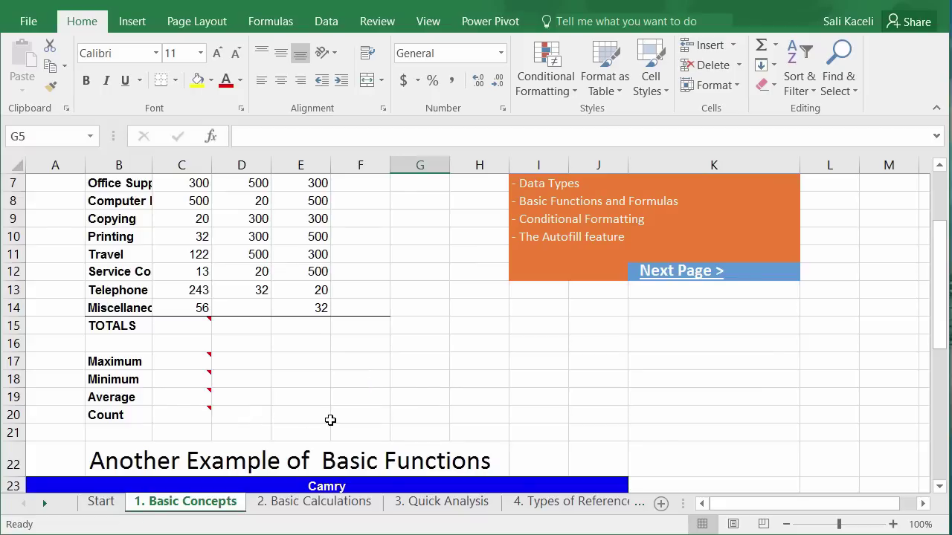
{"action": "scroll", "coordinate": [420, 379], "scroll_direction": "up", "scroll_amount": 2}
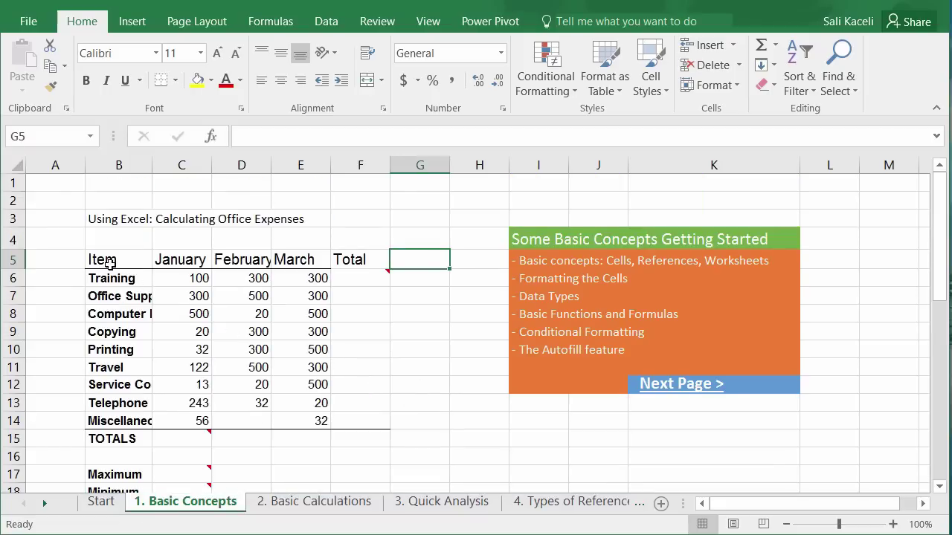
{"action": "left_click", "coordinate": [102, 259]}
{"action": "left_click", "coordinate": [107, 278]}
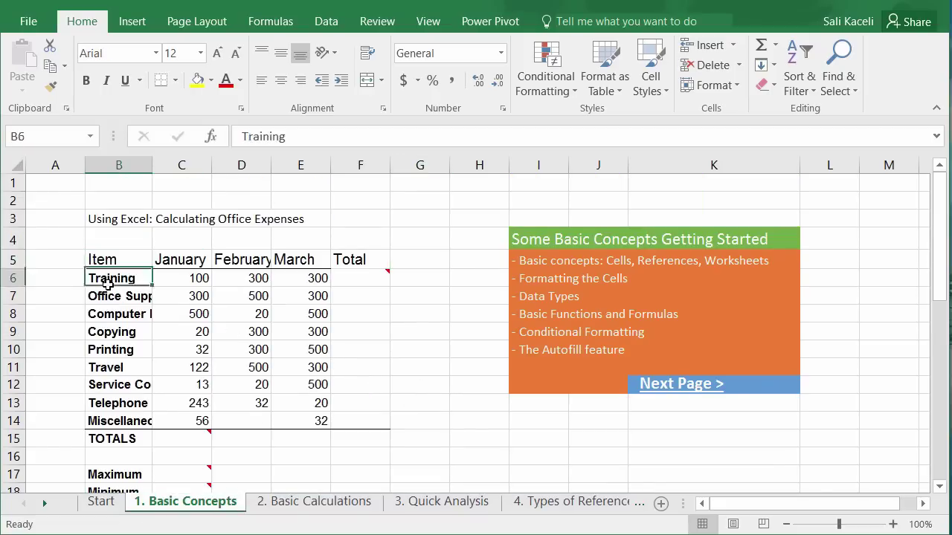
{"action": "left_click", "coordinate": [105, 298]}
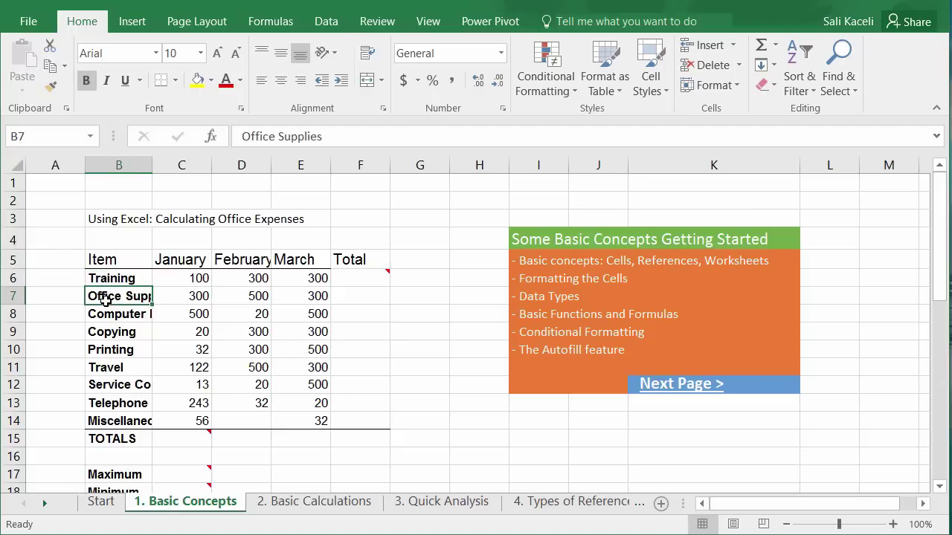
- Check the January expense values, then select the range C6 through F15
{"action": "left_click", "coordinate": [195, 281]}
{"action": "left_click", "coordinate": [198, 298]}
{"action": "left_click", "coordinate": [198, 351]}
{"action": "left_click", "coordinate": [201, 382]}
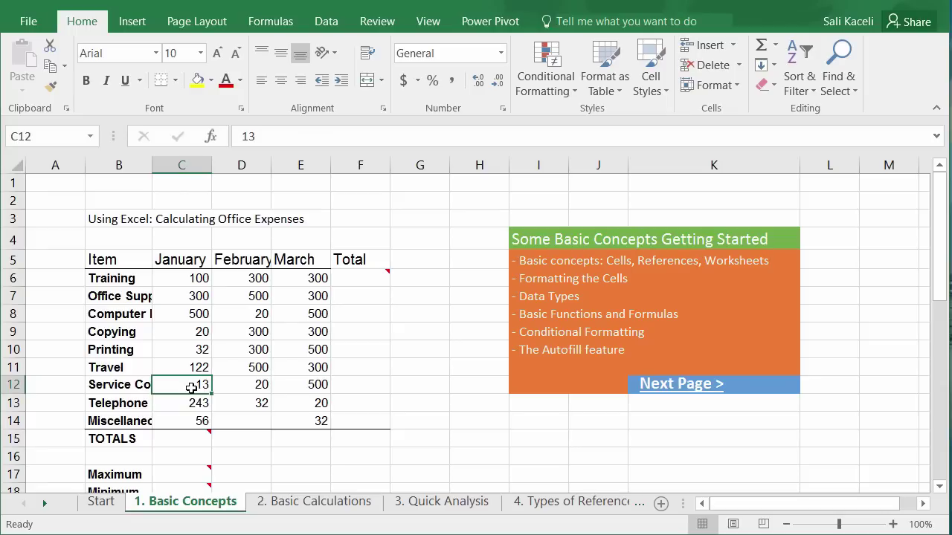
{"action": "left_click_drag", "start_coordinate": [187, 278], "coordinate": [350, 443]}
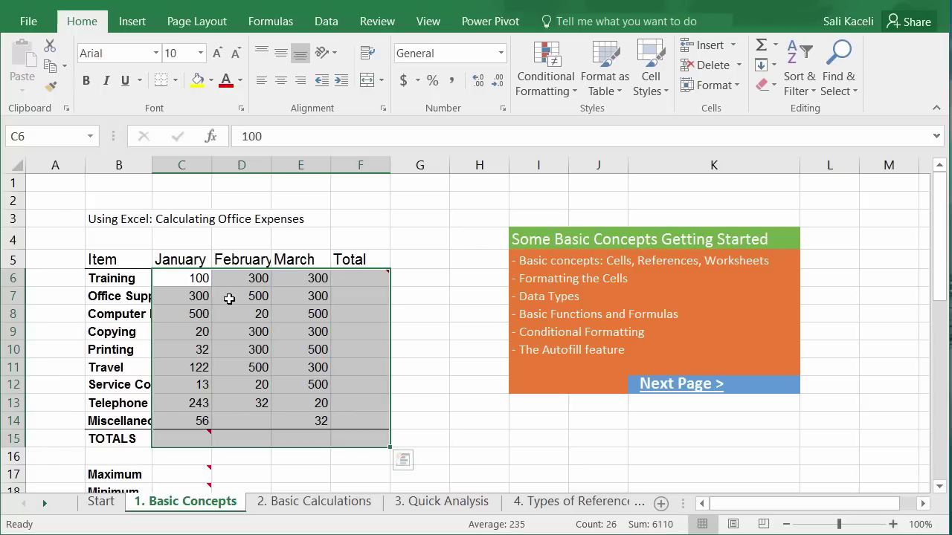
- Apply the Currency number format to the C6:F15 expense figures, then deselect the range
{"action": "left_click", "coordinate": [417, 80]}
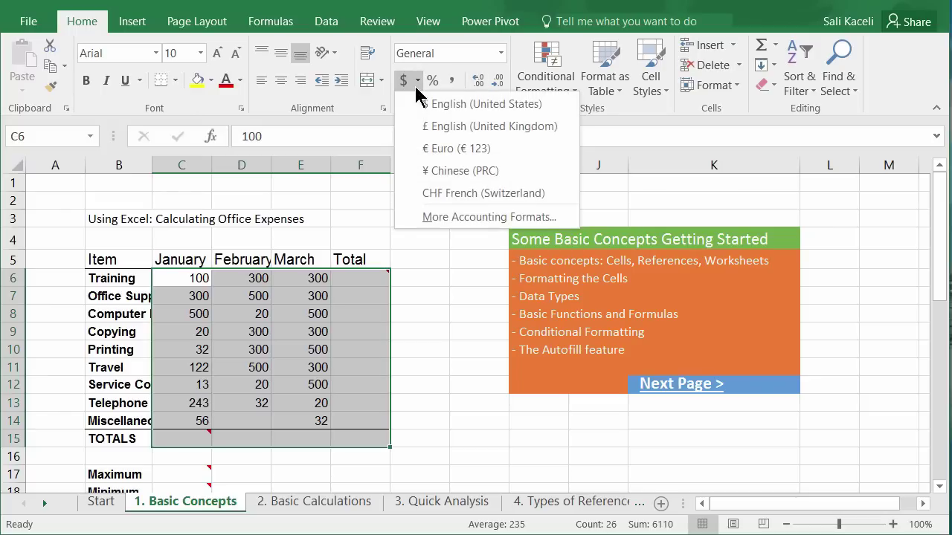
{"action": "left_click", "coordinate": [500, 56]}
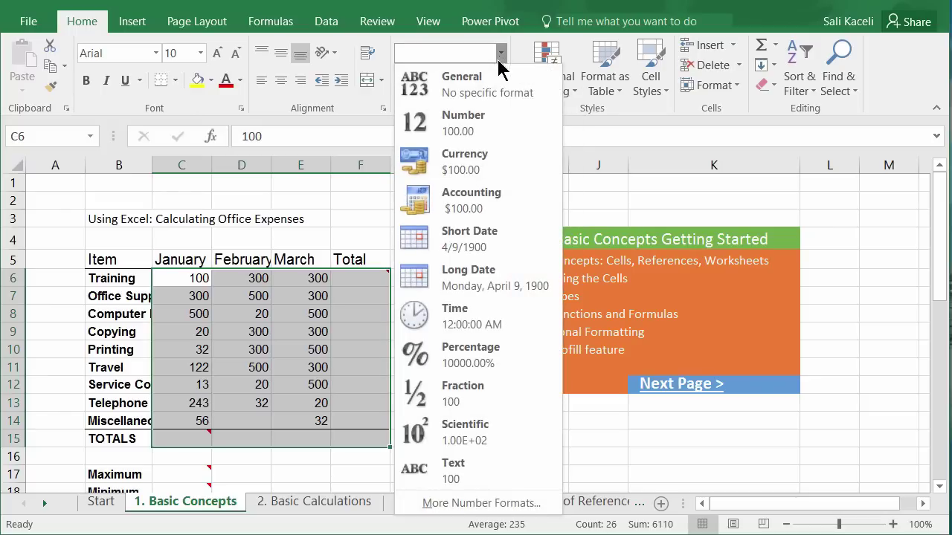
{"action": "left_click", "coordinate": [484, 159]}
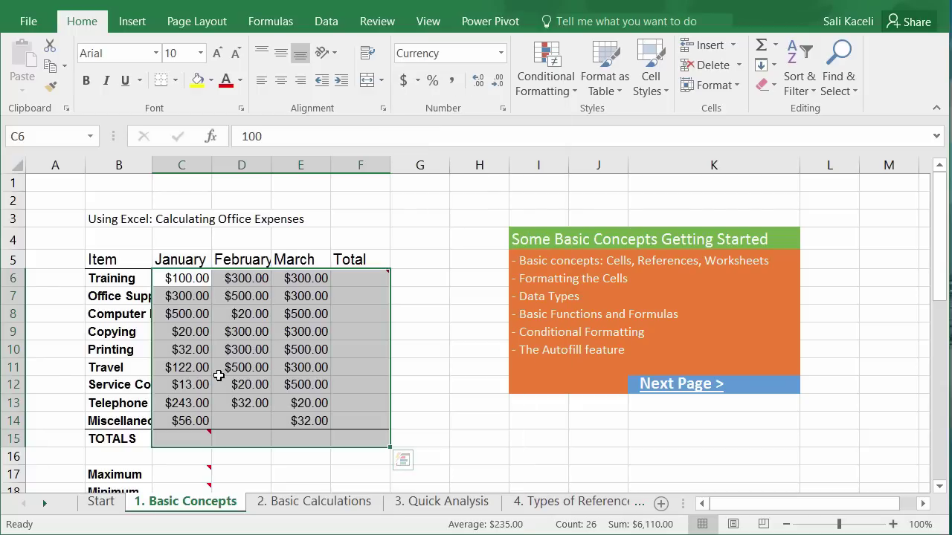
{"action": "left_click", "coordinate": [245, 367]}
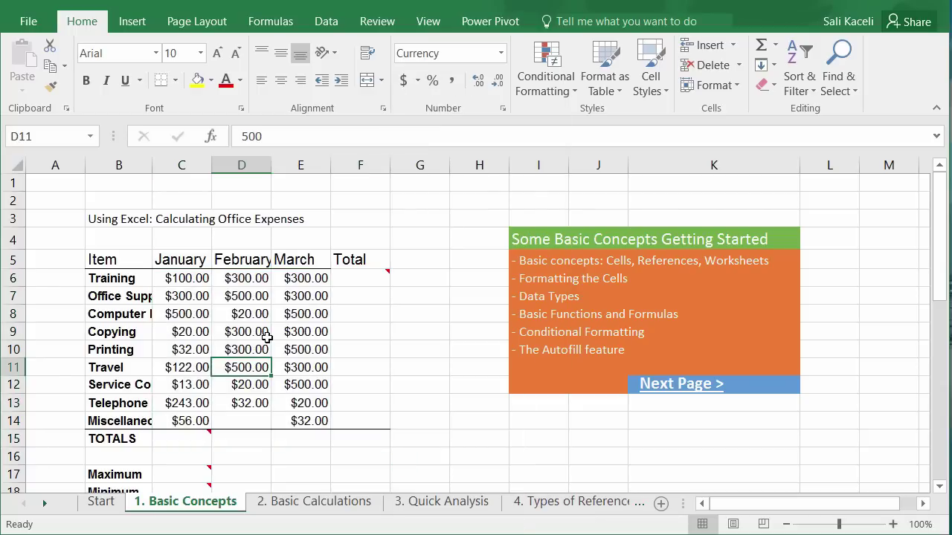
{"action": "left_click", "coordinate": [378, 278]}
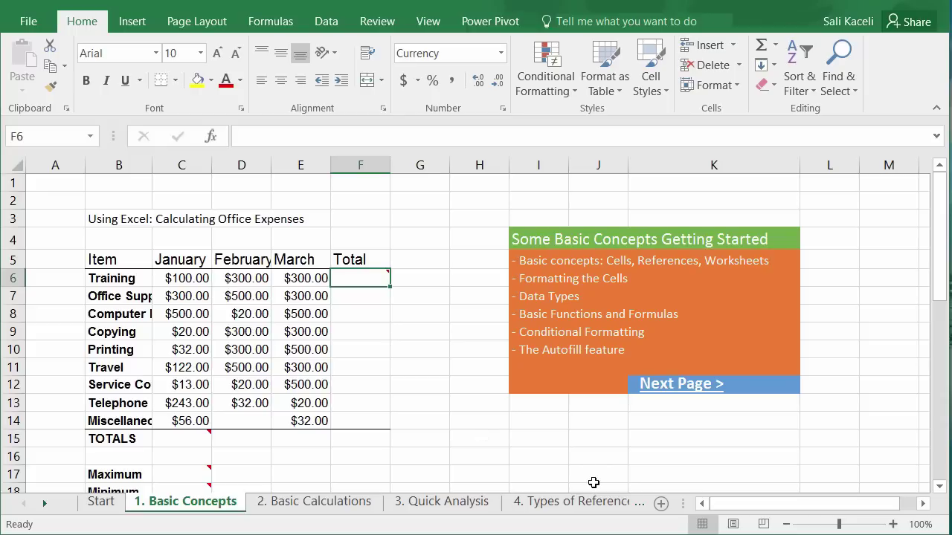
- Enter =SUM(E6:E14) in cell I15 to total the March expenses
{"action": "left_click", "coordinate": [537, 440]}
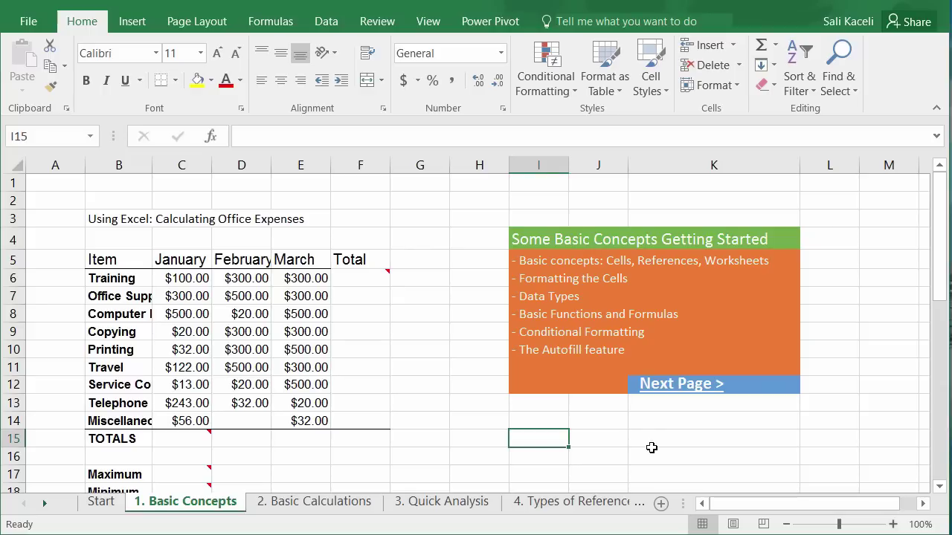
{"action": "type", "text": "="}
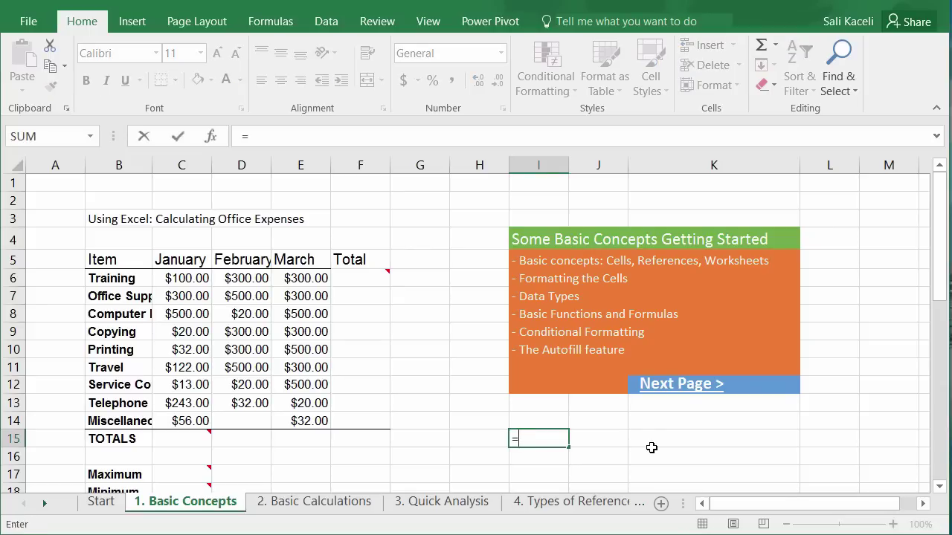
{"action": "type", "text": "sum"}
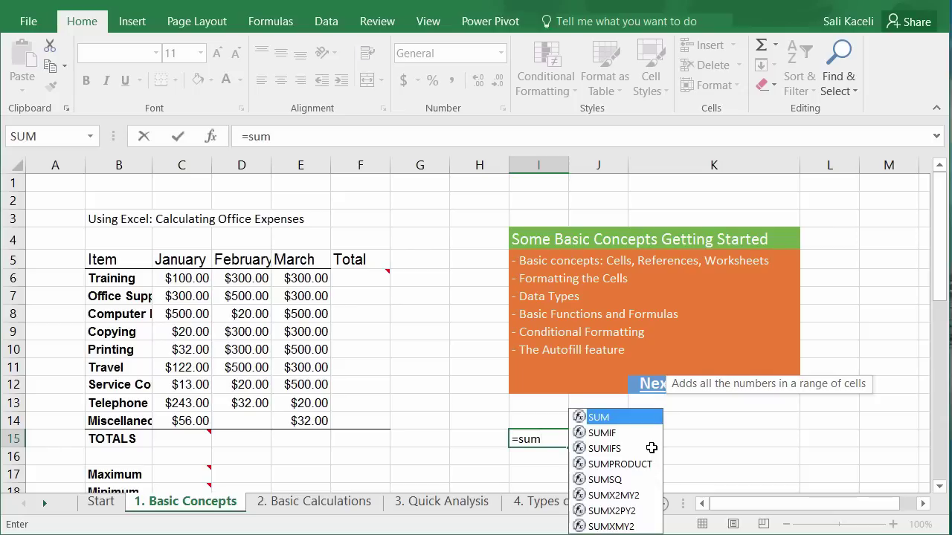
{"action": "type", "text": "("}
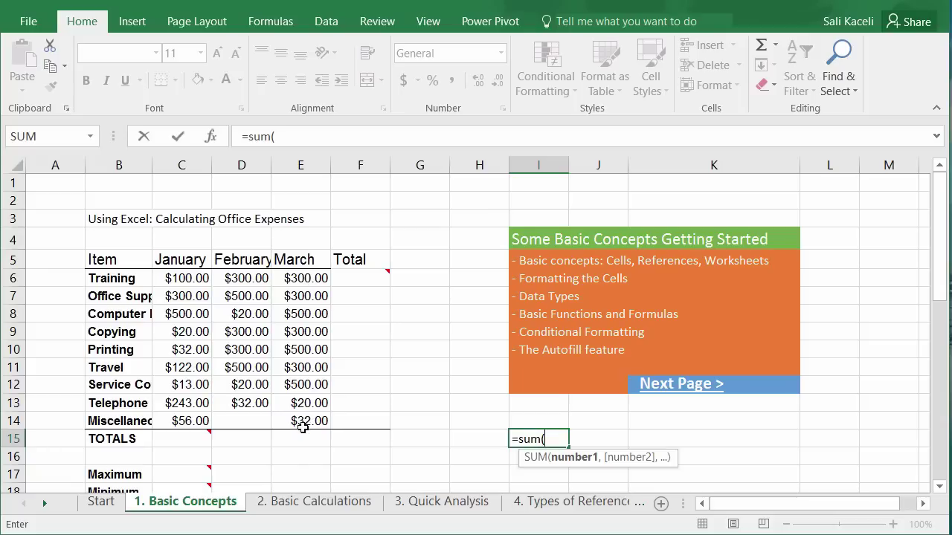
{"action": "left_click", "coordinate": [551, 439]}
{"action": "type", "text": "e"}
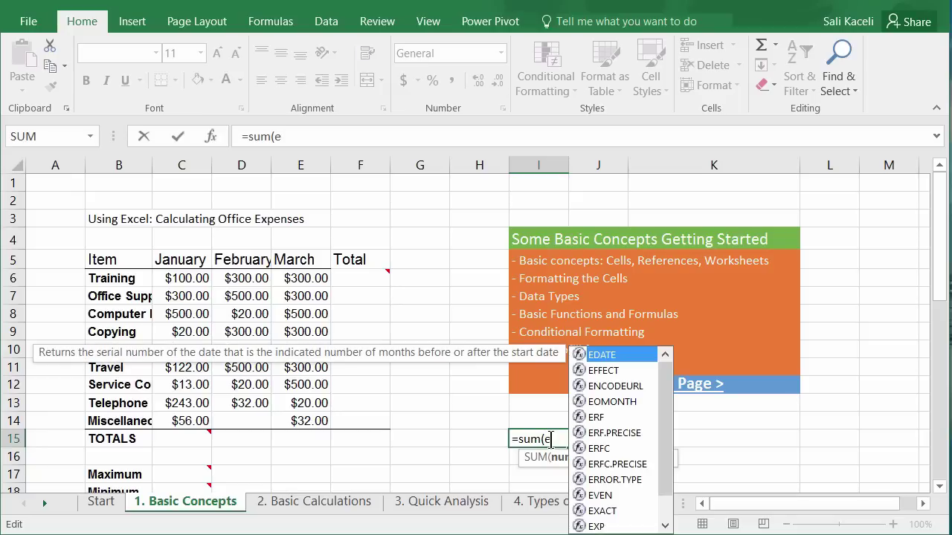
{"action": "type", "text": "6:"}
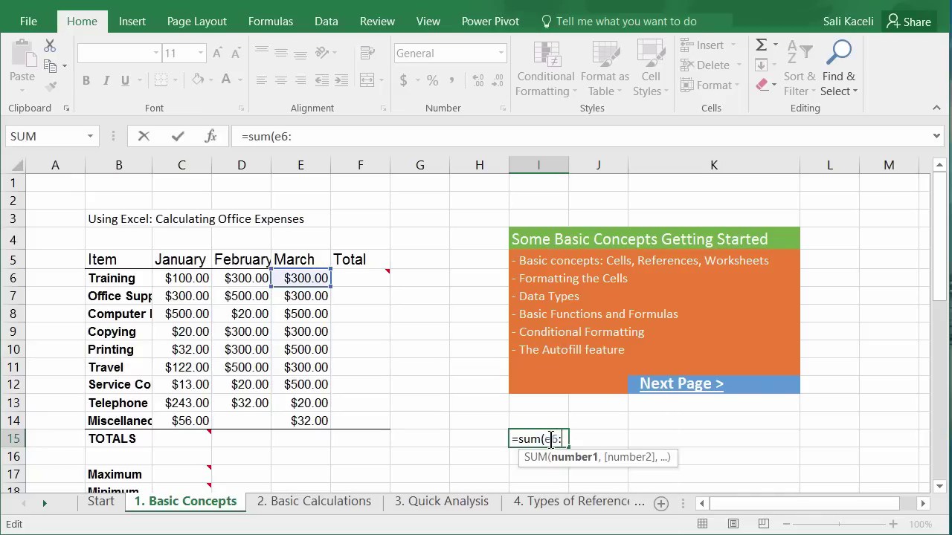
{"action": "type", "text": "e14"}
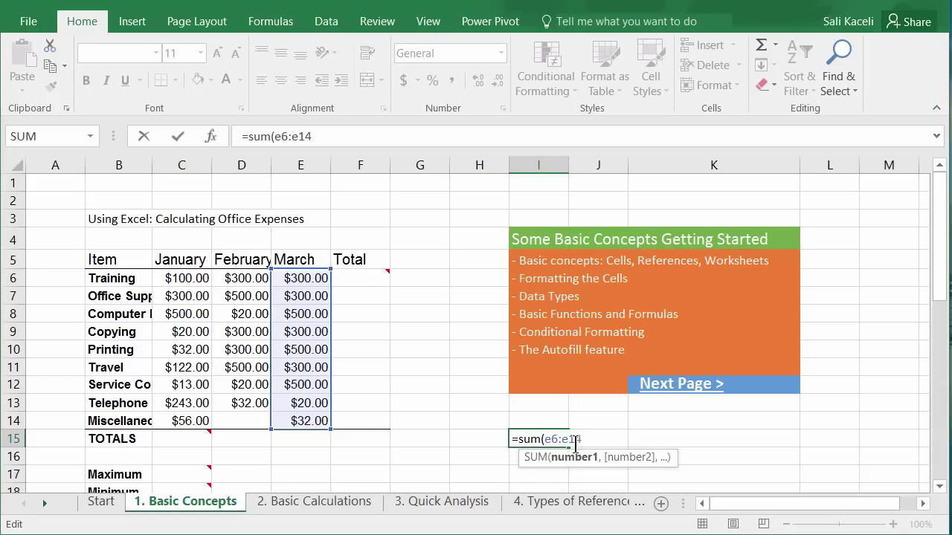
{"action": "key", "text": "Return"}
- Reselect I15 and recommit its March SUM formula from the formula bar
{"action": "key", "text": "Down"}
{"action": "key", "text": "Down"}
{"action": "key", "text": "Down"}
{"action": "key", "text": "Down"}
{"action": "key", "text": "Down"}
{"action": "key", "text": "Down"}
{"action": "key", "text": "Down"}
{"action": "key", "text": "Down"}
{"action": "key", "text": "Down"}
{"action": "key", "text": "Down"}
{"action": "key", "text": "Down"}
{"action": "key", "text": "Down"}
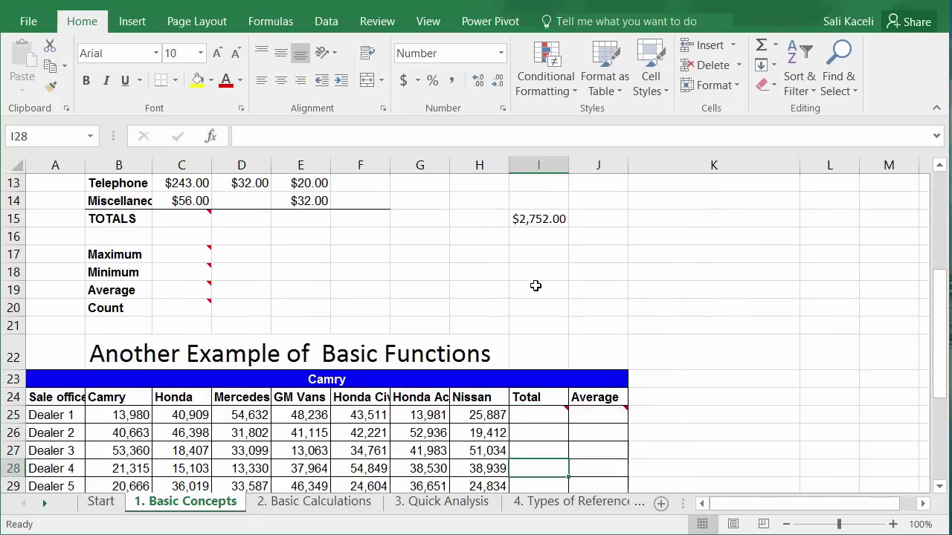
{"action": "scroll", "coordinate": [536, 286], "scroll_direction": "up", "scroll_amount": 4}
{"action": "left_click", "coordinate": [539, 439]}
{"action": "left_click", "coordinate": [298, 136]}
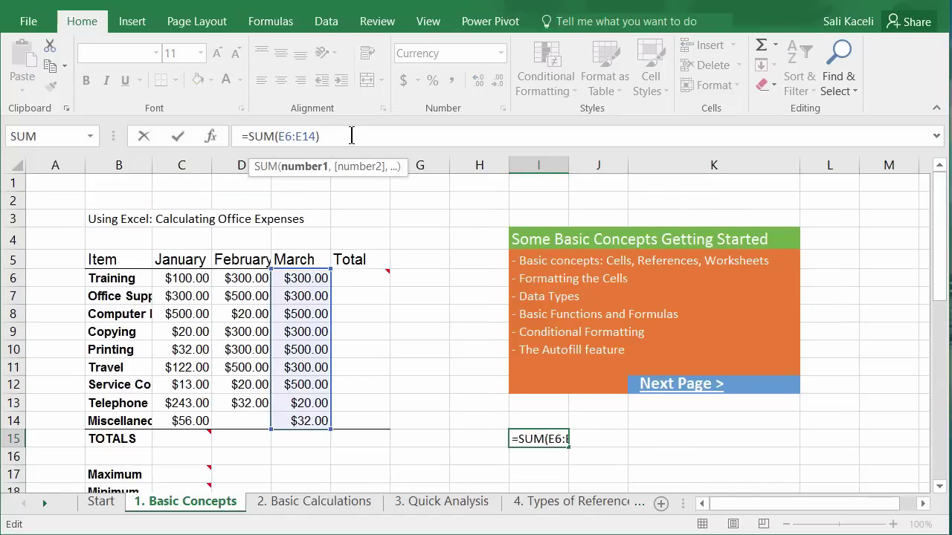
{"action": "key", "text": "Return"}
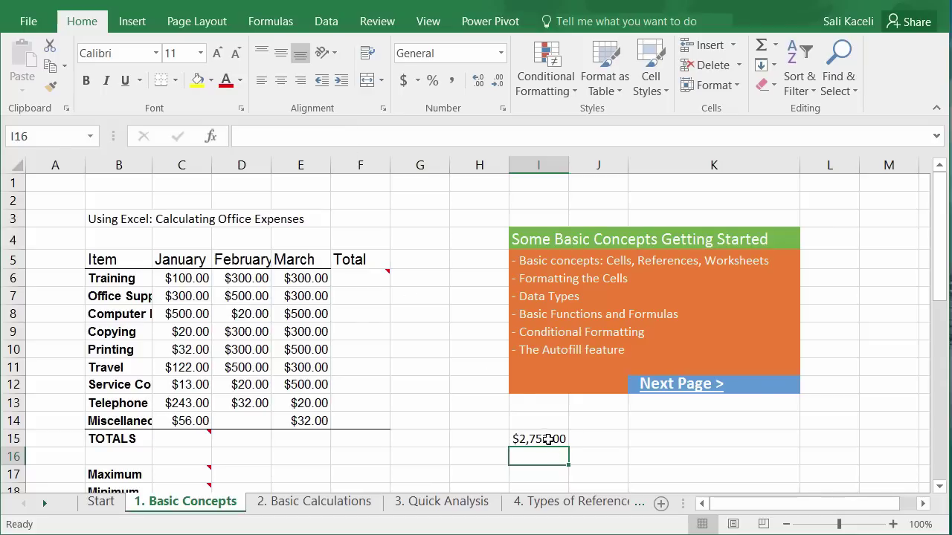
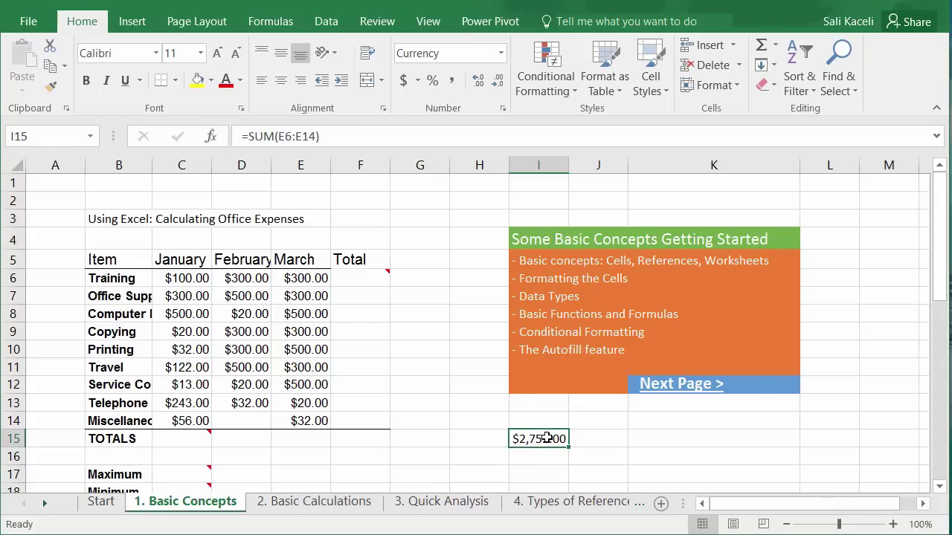
- Clear the trial =SUM(E6:E14) formula from cell I15
{"action": "key", "text": "Delete"}
- Enter =SUM(C6:E6) in F6 so the Training row totals $700.00
{"action": "left_click", "coordinate": [353, 276]}
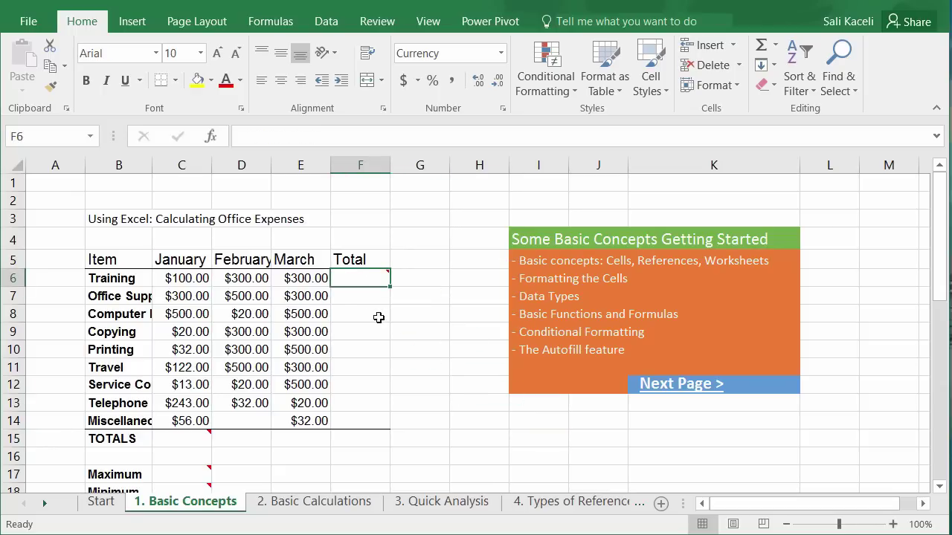
{"action": "mouse_move", "coordinate": [347, 275]}
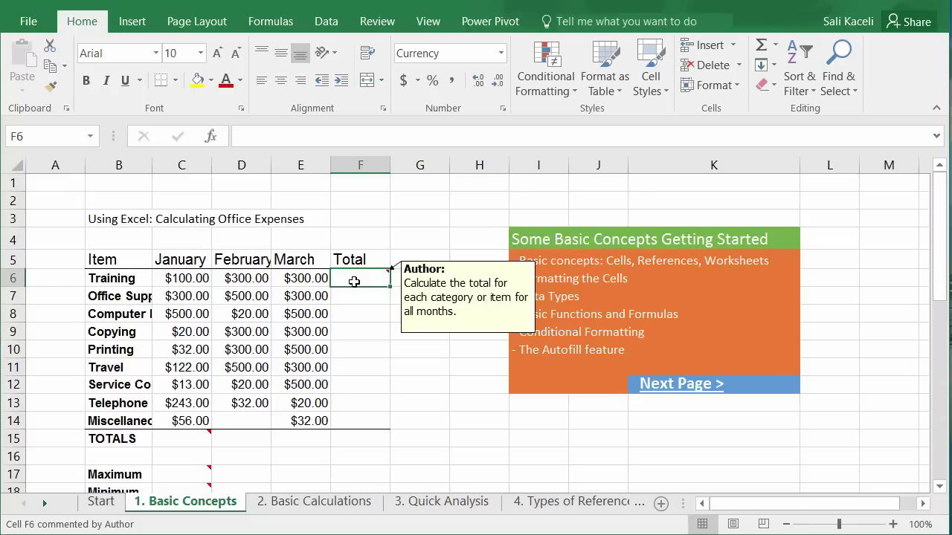
{"action": "type", "text": "="}
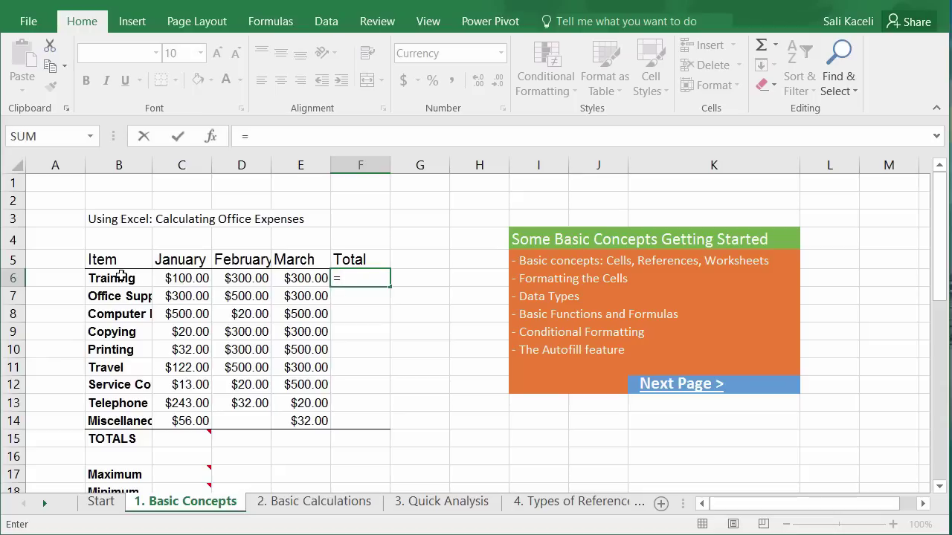
{"action": "type", "text": "sum"}
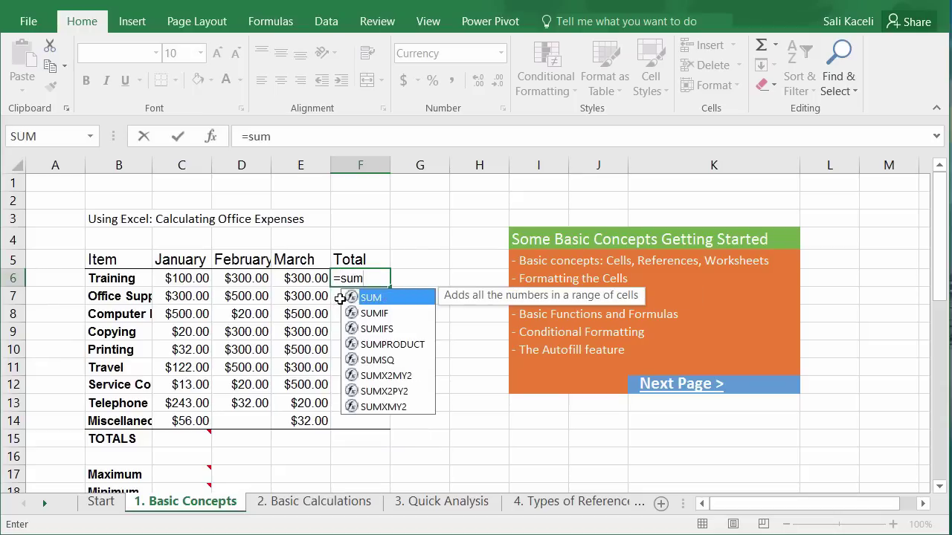
{"action": "type", "text": "("}
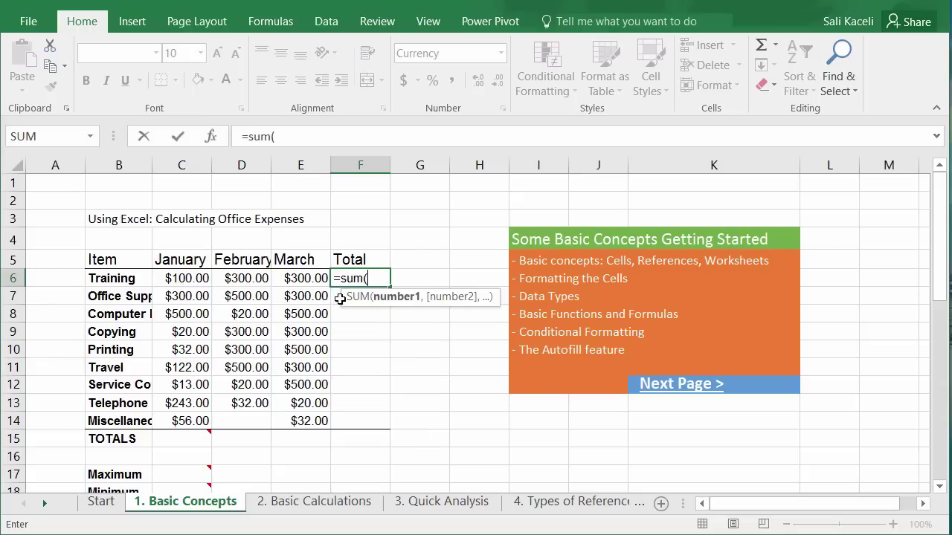
{"action": "type", "text": "c6"}
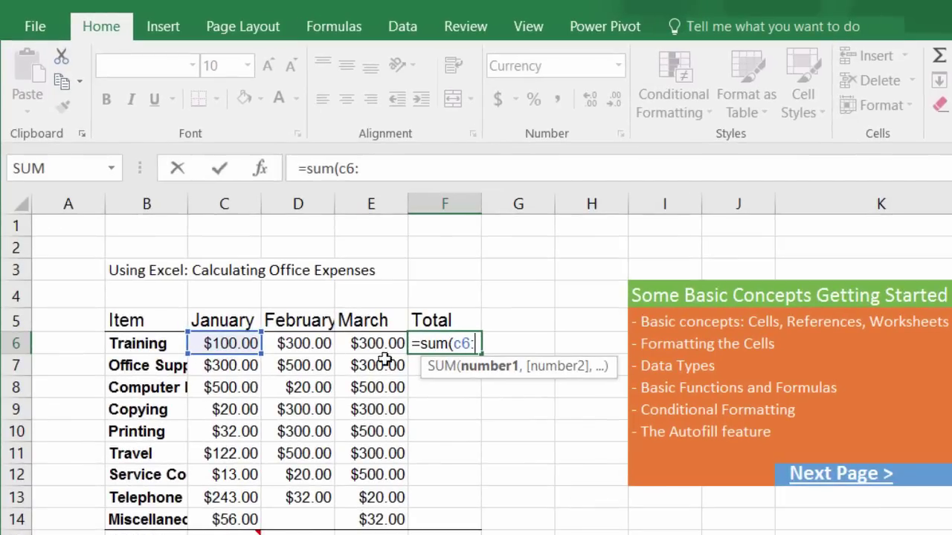
{"action": "type", "text": ":e6"}
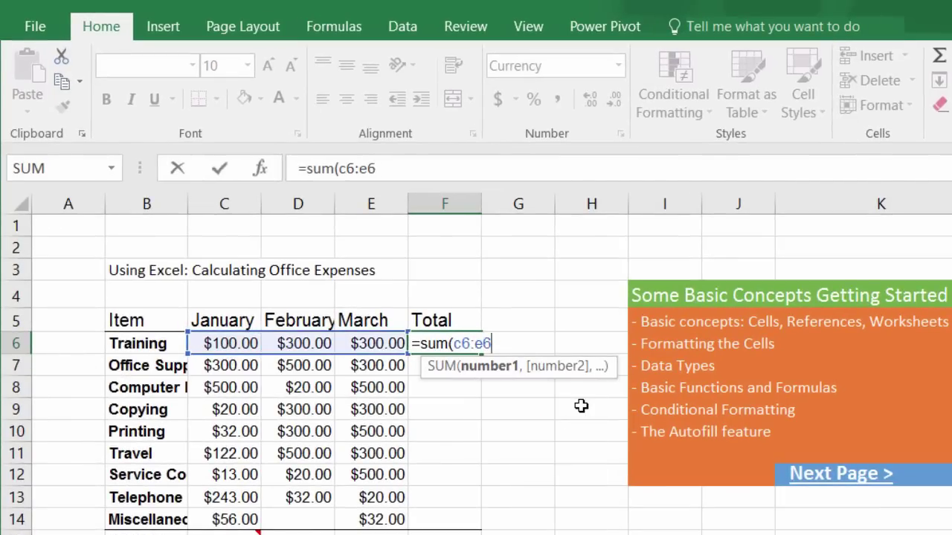
{"action": "key", "text": "Return"}
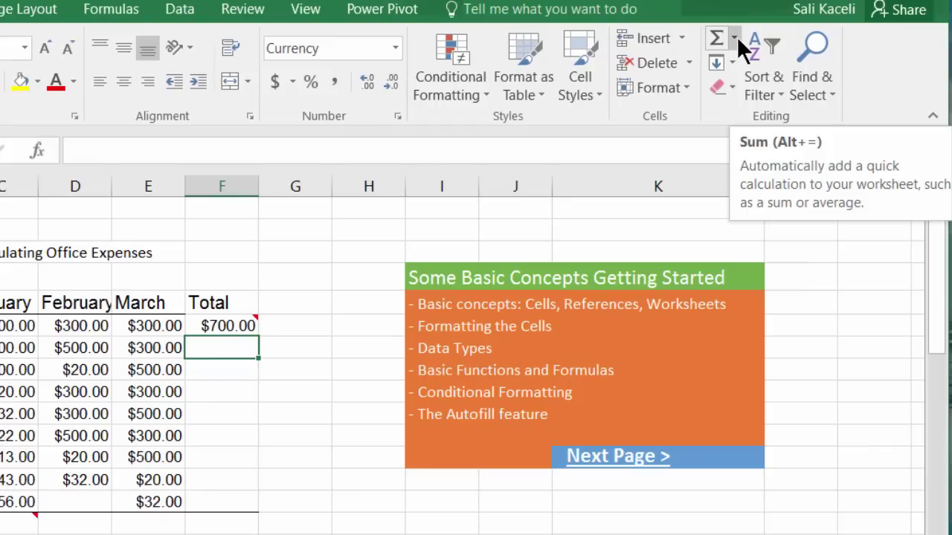
- Insert an AutoSum Sum of row 7's January to March costs in F7
{"action": "left_click", "coordinate": [736, 38]}
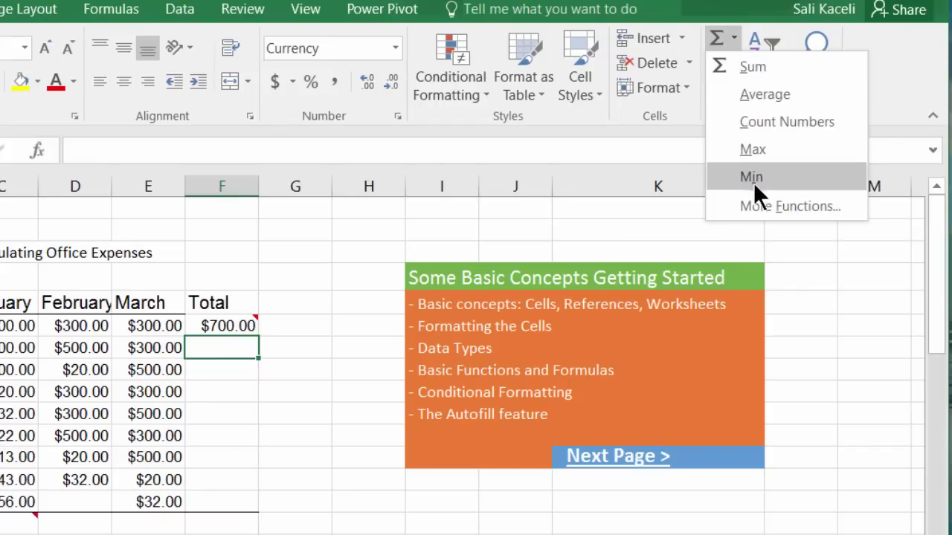
{"action": "left_click", "coordinate": [731, 69]}
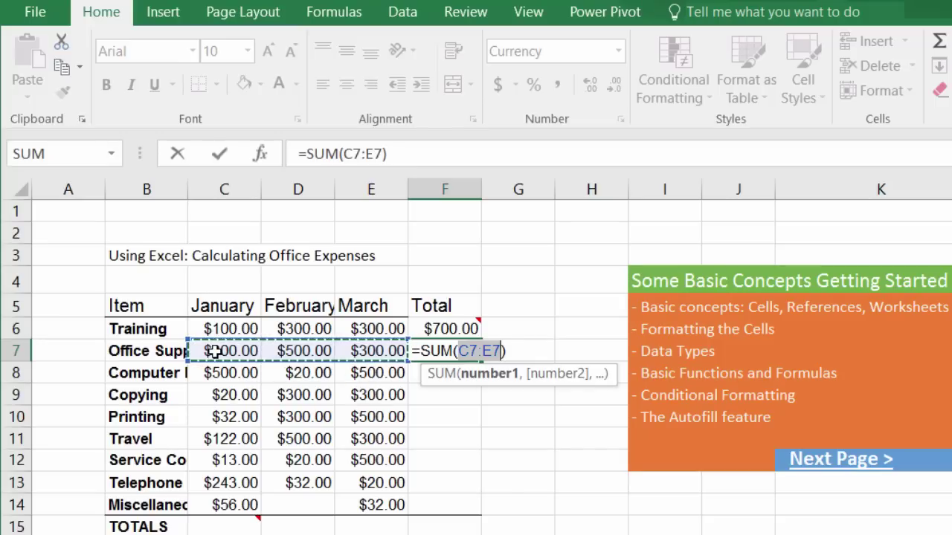
- Accept the F7 AutoSum ($1,100.00) and enter =SUM(C8:E8) in F8 for $1,020.00
{"action": "key", "text": "Return"}
{"action": "left_click", "coordinate": [460, 357]}
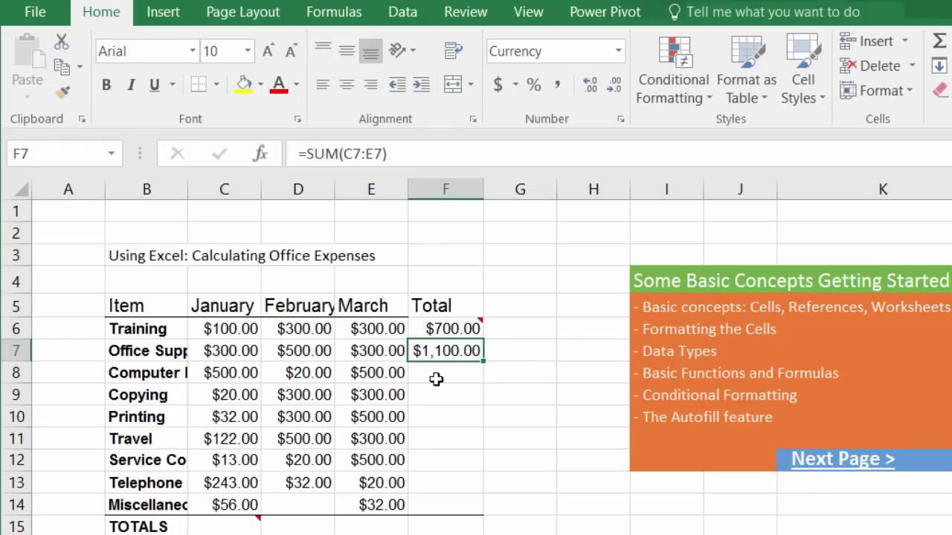
{"action": "left_click", "coordinate": [437, 380]}
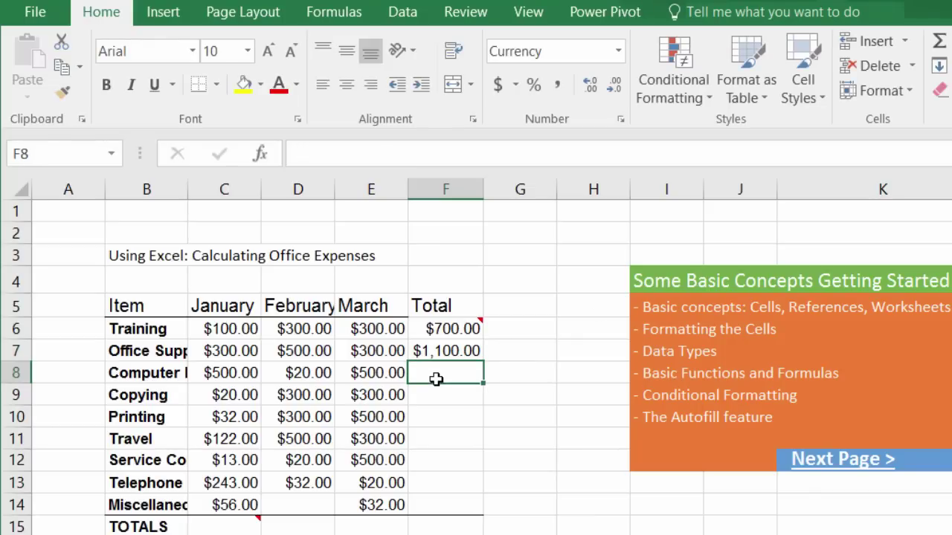
{"action": "type", "text": "="}
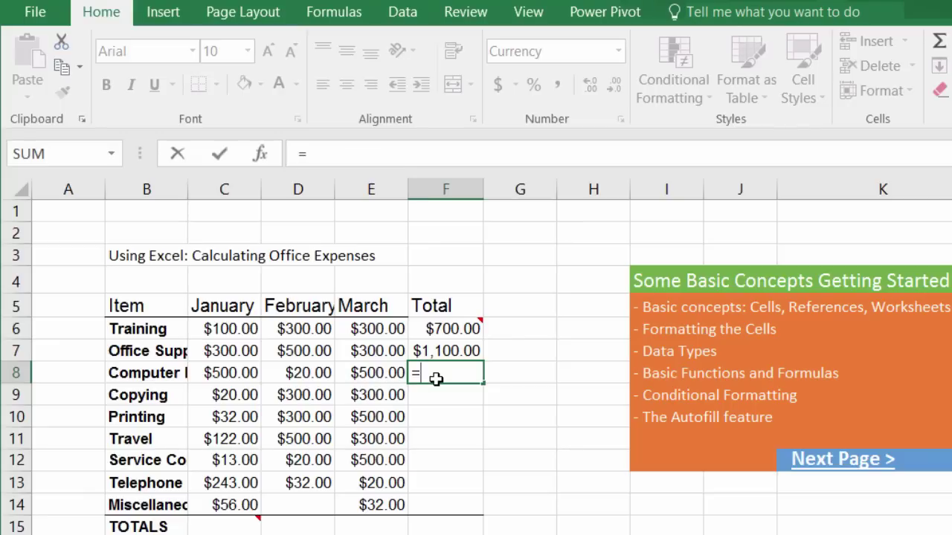
{"action": "type", "text": "sum"}
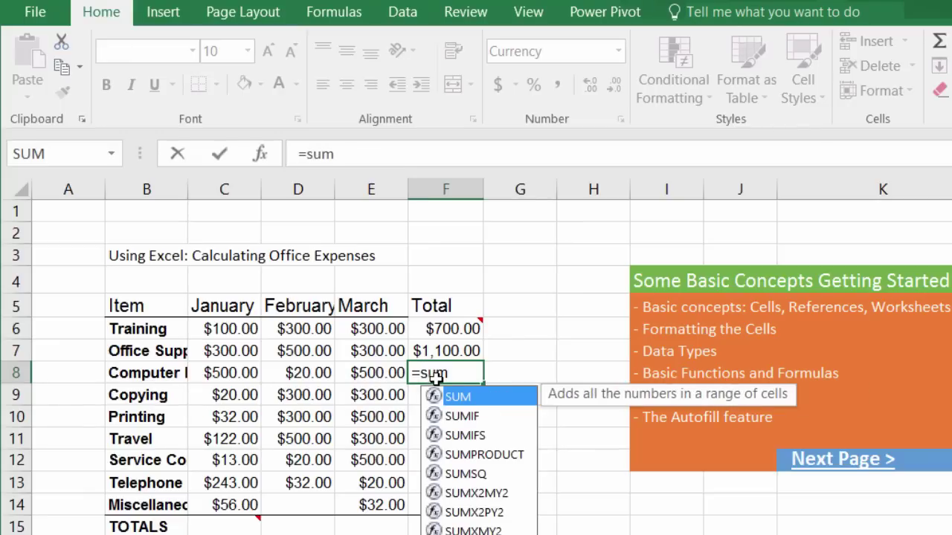
{"action": "type", "text": "("}
{"action": "left_click_drag", "start_coordinate": [212, 376], "coordinate": [351, 383]}
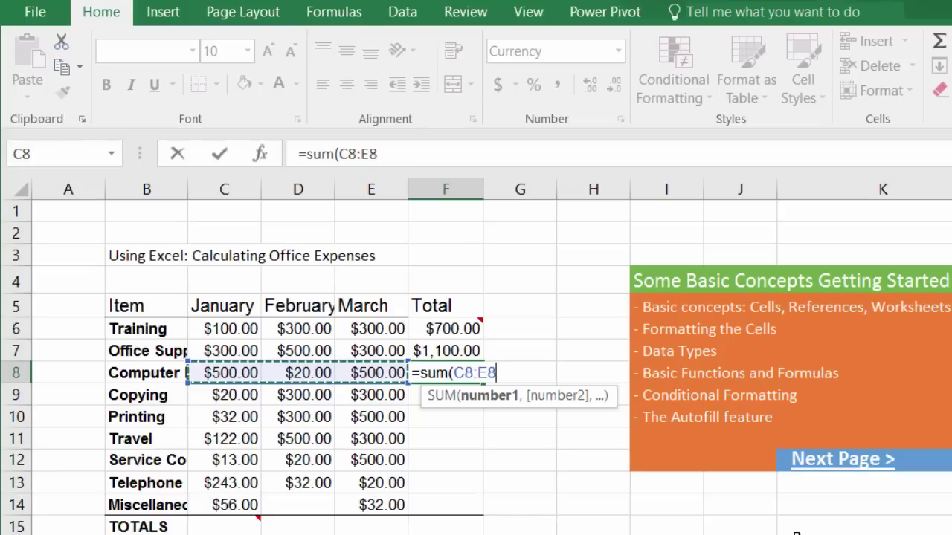
{"action": "key", "text": "Return"}
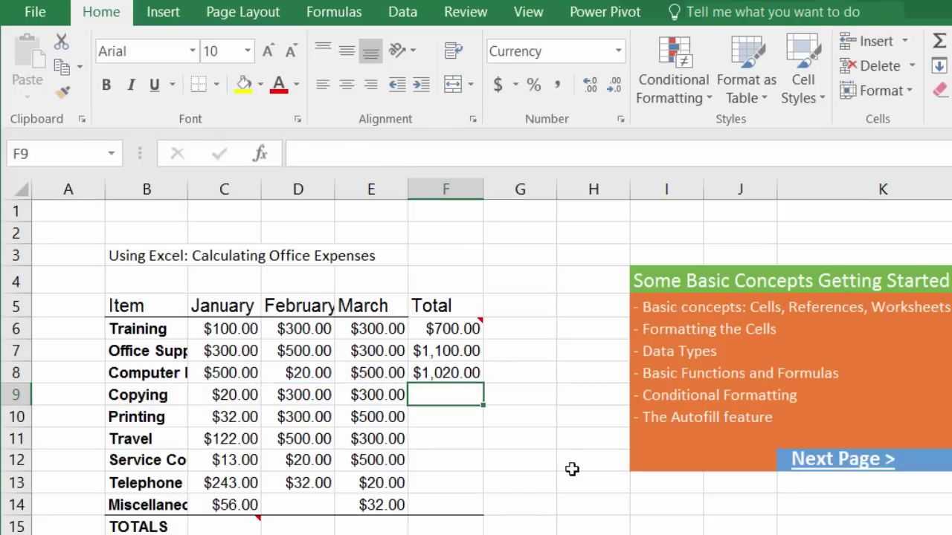
{"action": "mouse_move", "coordinate": [225, 528]}
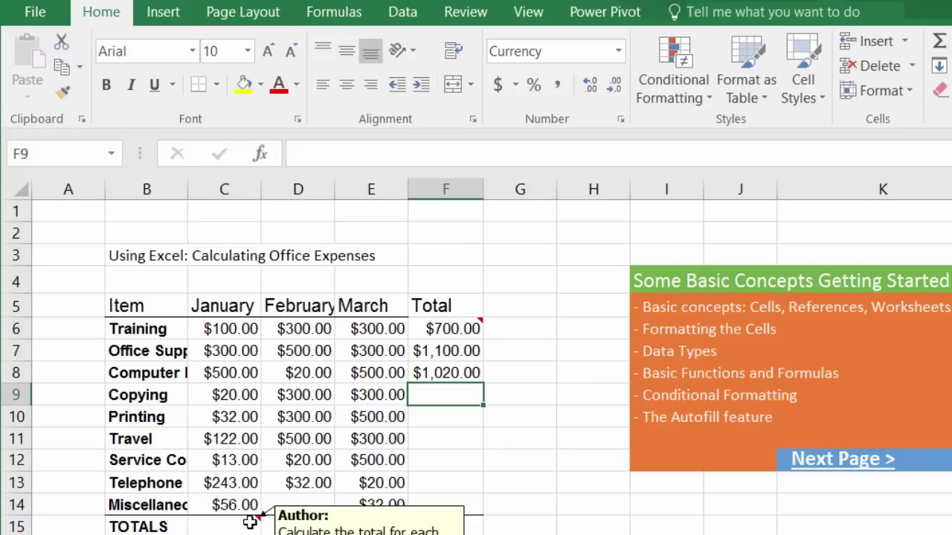
{"action": "left_click", "coordinate": [235, 528]}
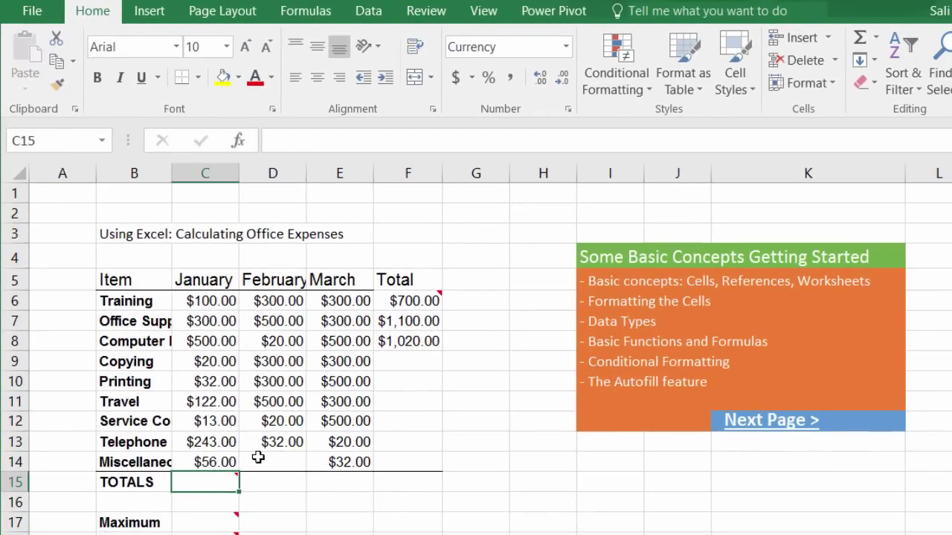
- Enter =SUM(C6:C14) in C15 for a January total of $1,386.00
{"action": "type", "text": "="}
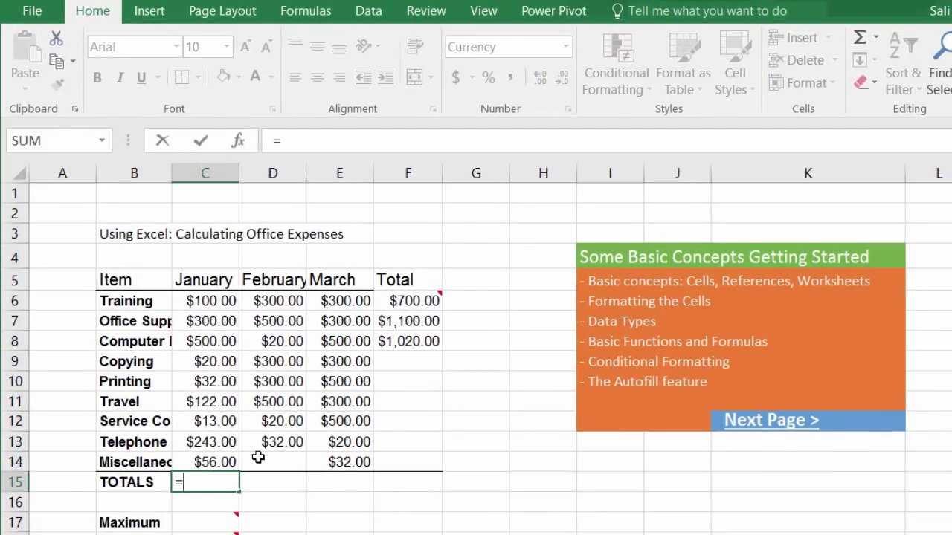
{"action": "type", "text": "sum"}
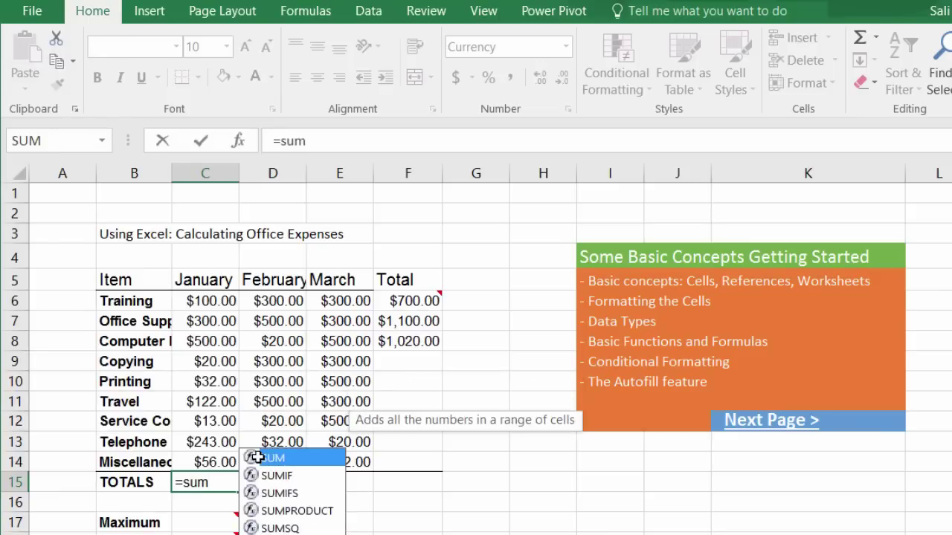
{"action": "type", "text": "("}
{"action": "left_click_drag", "start_coordinate": [210, 297], "coordinate": [210, 467]}
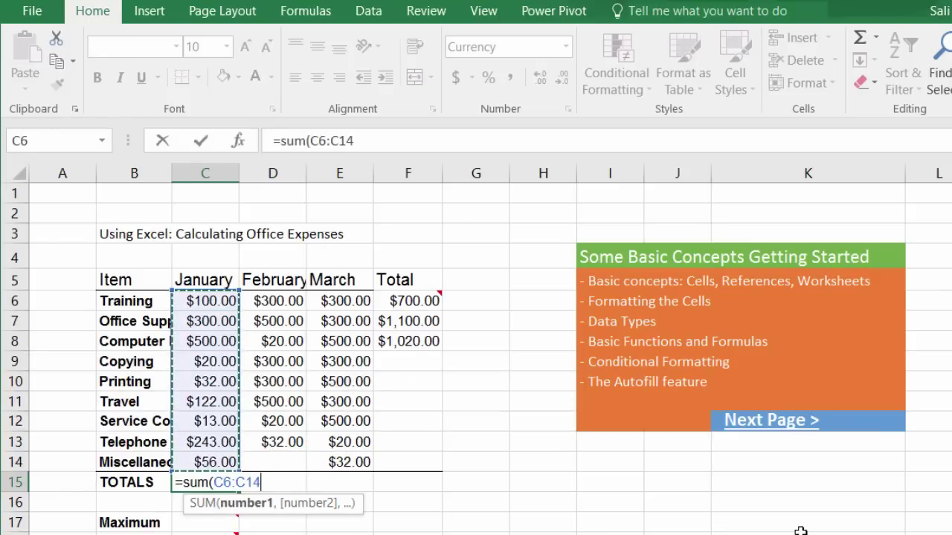
{"action": "key", "text": "Return"}
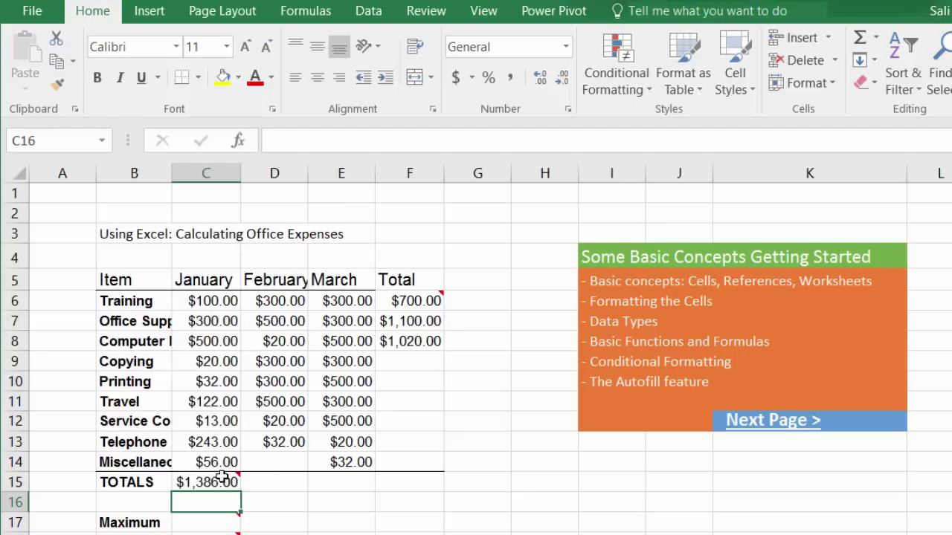
{"action": "left_click_drag", "start_coordinate": [240, 493], "coordinate": [334, 480]}
{"action": "left_click_drag", "start_coordinate": [267, 482], "coordinate": [396, 486]}
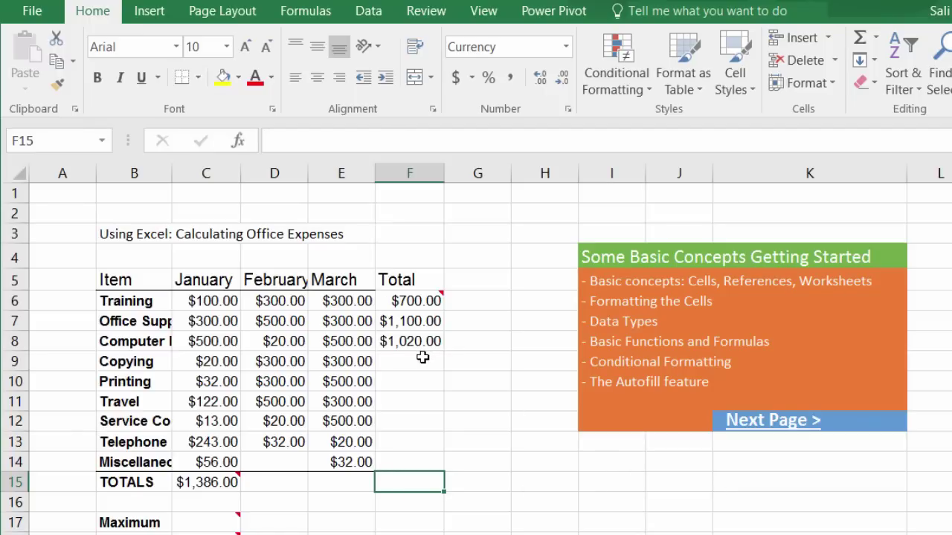
- Inspect the Total column and F8's =SUM(C8:E8) formula showing $1,020.00
{"action": "left_click", "coordinate": [427, 364]}
{"action": "left_click", "coordinate": [423, 384]}
{"action": "left_click", "coordinate": [415, 403]}
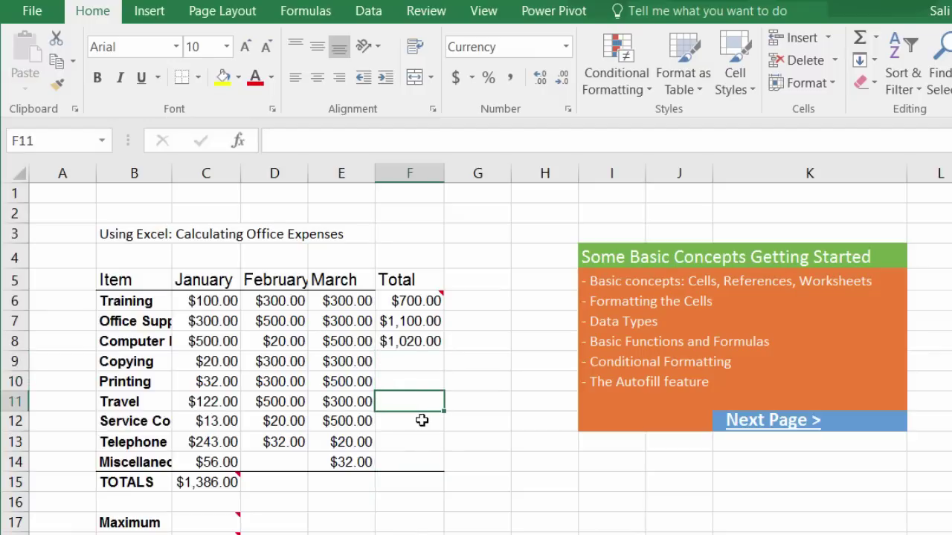
{"action": "left_click", "coordinate": [431, 367]}
{"action": "left_click", "coordinate": [433, 341]}
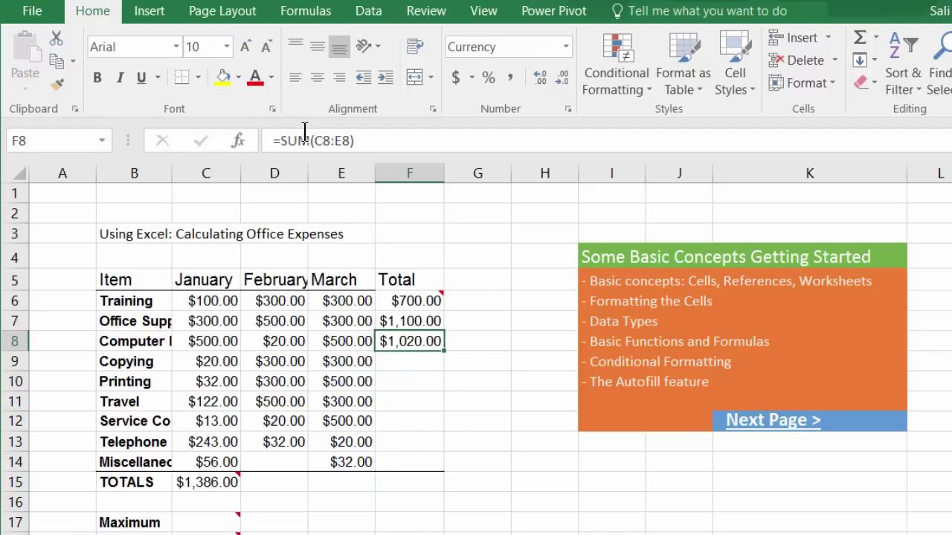
{"action": "left_click", "coordinate": [357, 140]}
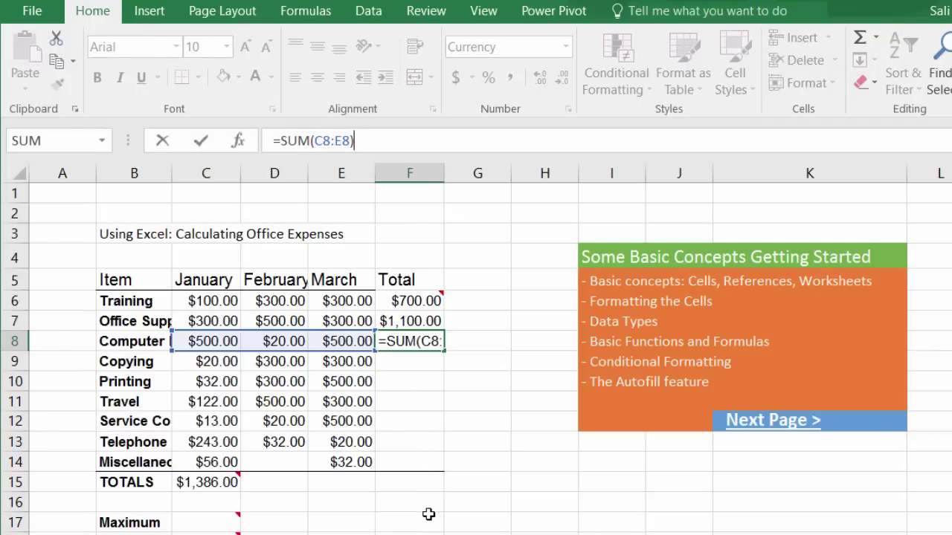
{"action": "left_click", "coordinate": [258, 486]}
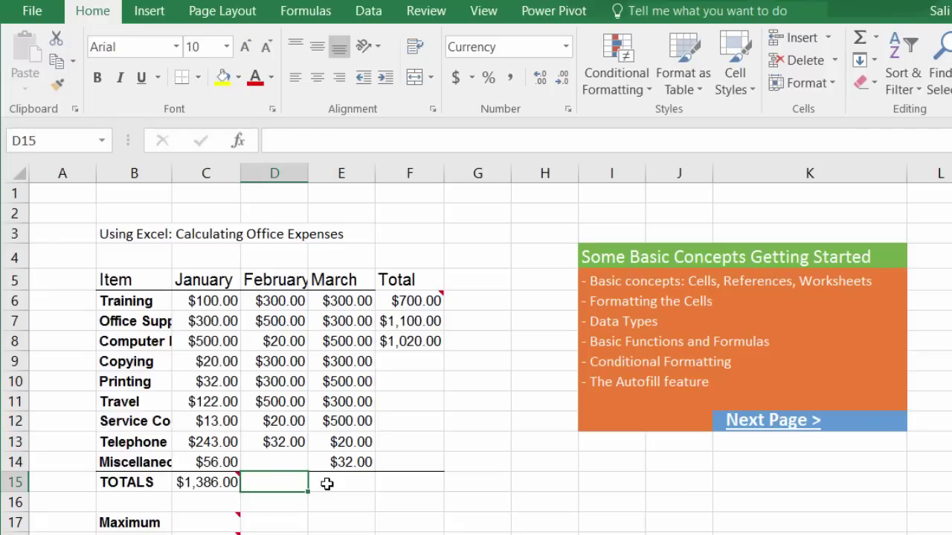
{"action": "left_click", "coordinate": [426, 340]}
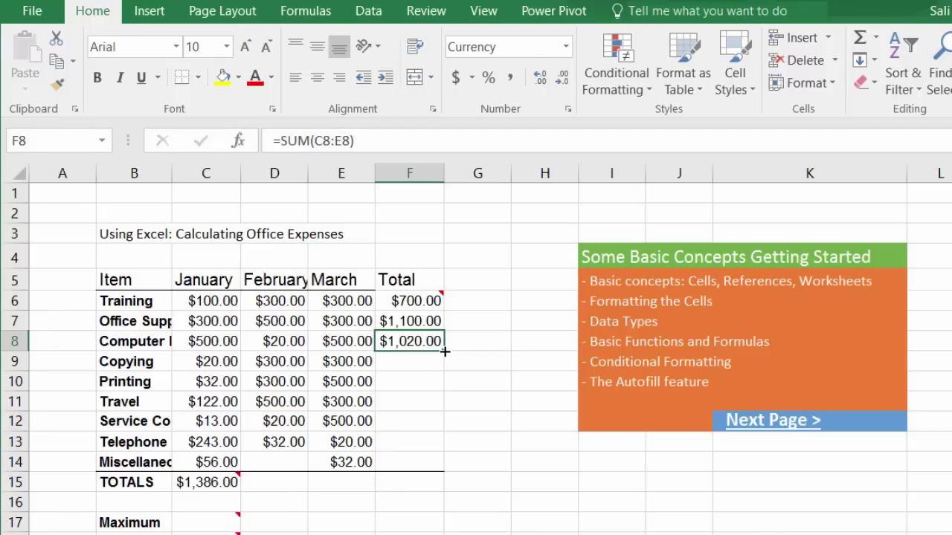
- Fill F8's SUM formula down to F14, totalling rows 9 to 14 from $620.00 to $88.00
{"action": "left_click_drag", "start_coordinate": [444, 352], "coordinate": [451, 469]}
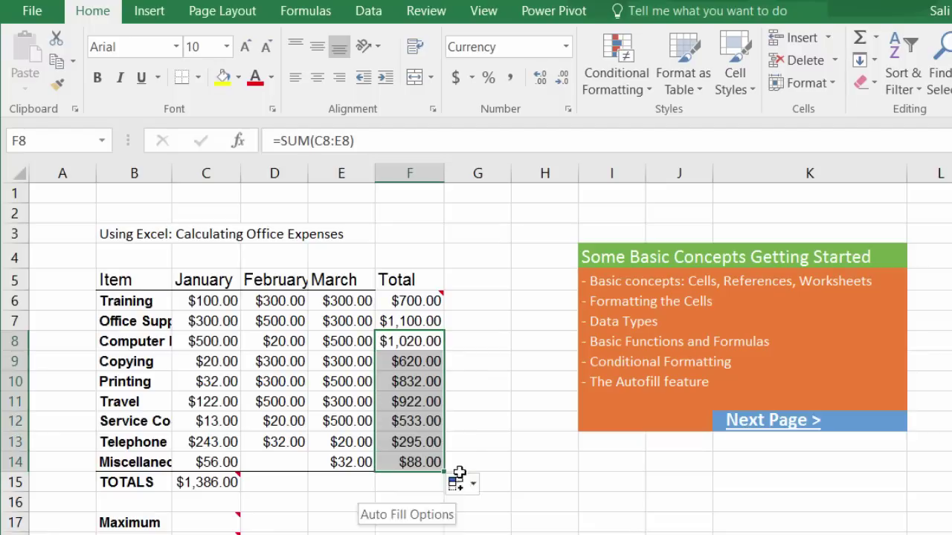
{"action": "left_click", "coordinate": [420, 379]}
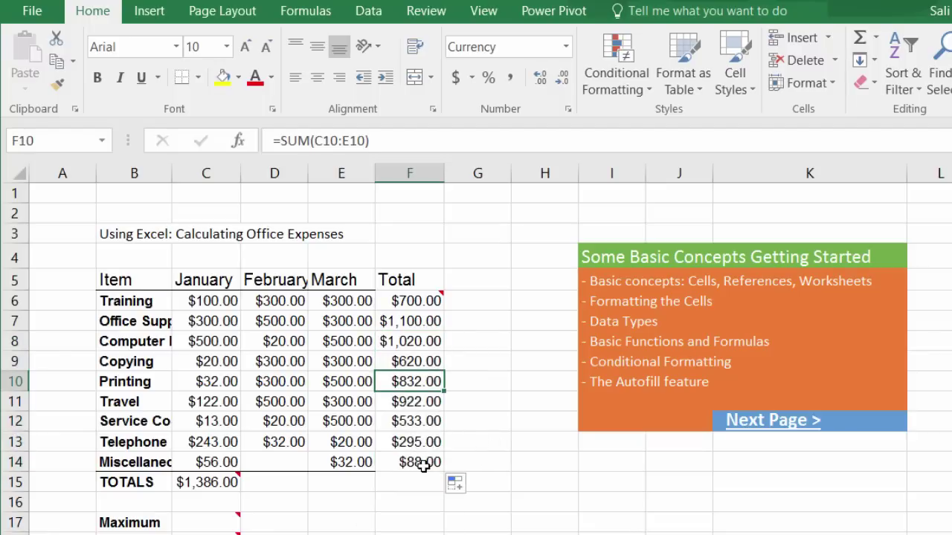
{"action": "left_click", "coordinate": [424, 462]}
{"action": "left_click", "coordinate": [412, 442]}
{"action": "left_click", "coordinate": [415, 421]}
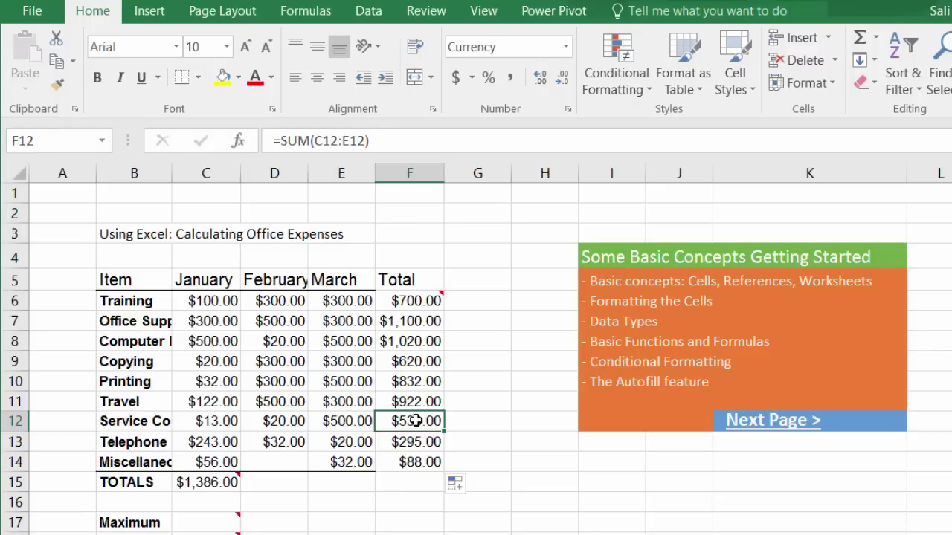
{"action": "left_click", "coordinate": [425, 460]}
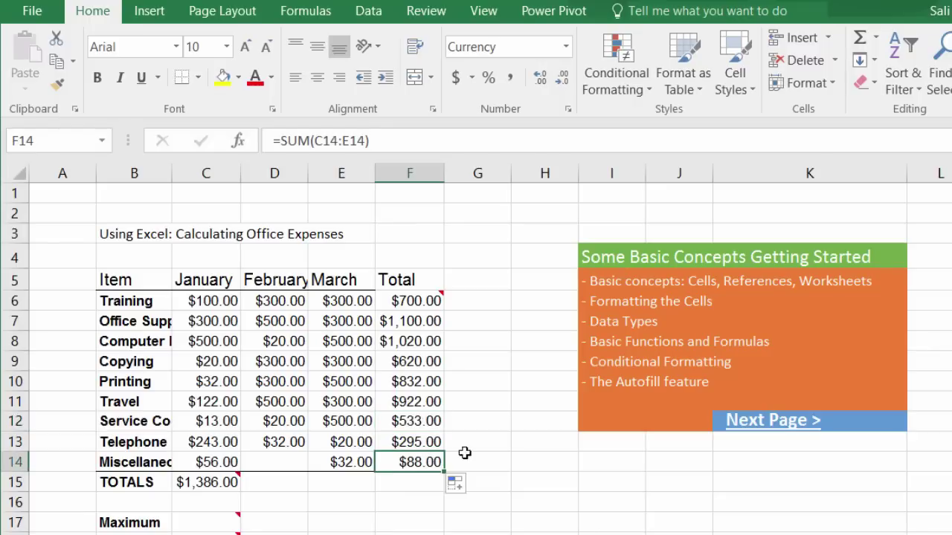
{"action": "left_click", "coordinate": [378, 149]}
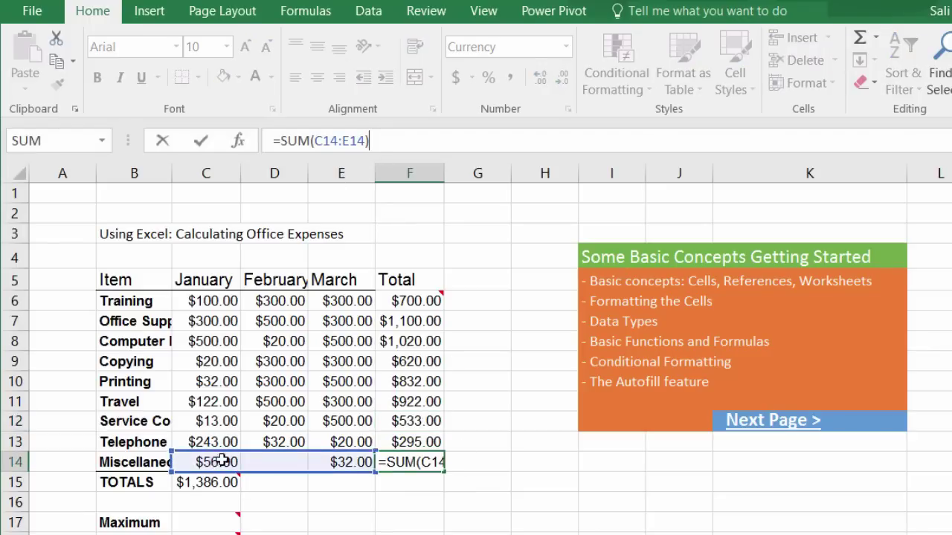
{"action": "key", "text": "Return"}
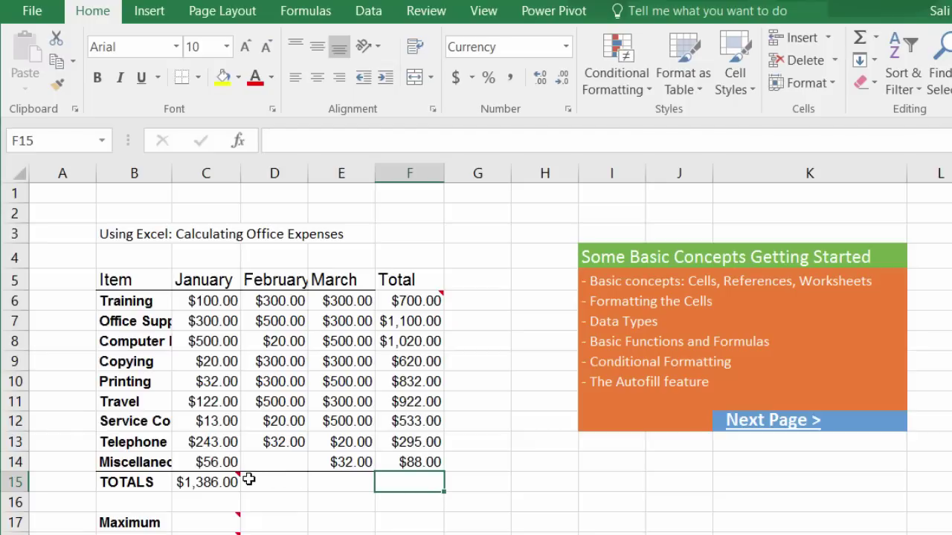
{"action": "left_click", "coordinate": [223, 482]}
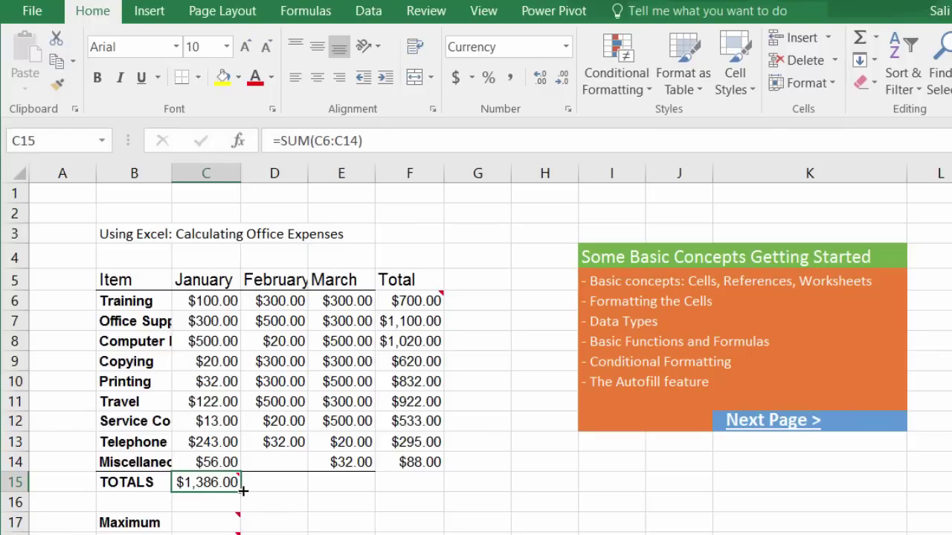
- Fill C15's SUM across to F15, giving $1,972.00, $2,752.00 and a $6,110.00 grand total
{"action": "left_click_drag", "start_coordinate": [243, 491], "coordinate": [424, 514]}
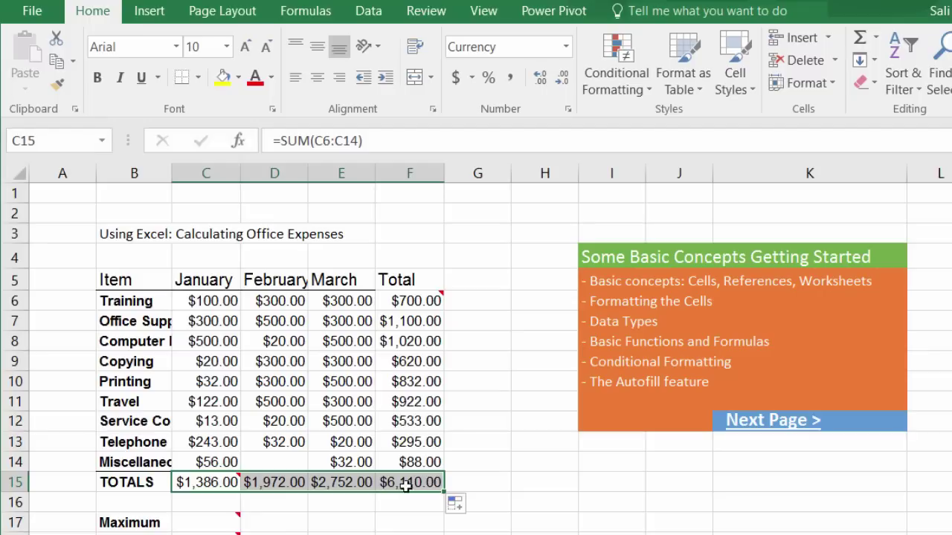
{"action": "left_click", "coordinate": [356, 481]}
{"action": "left_click", "coordinate": [200, 483]}
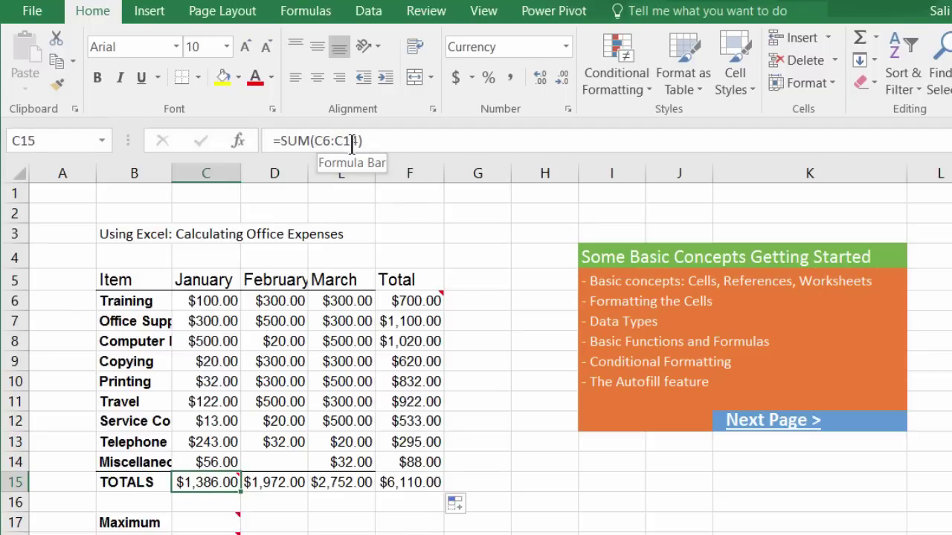
{"action": "left_click", "coordinate": [262, 484]}
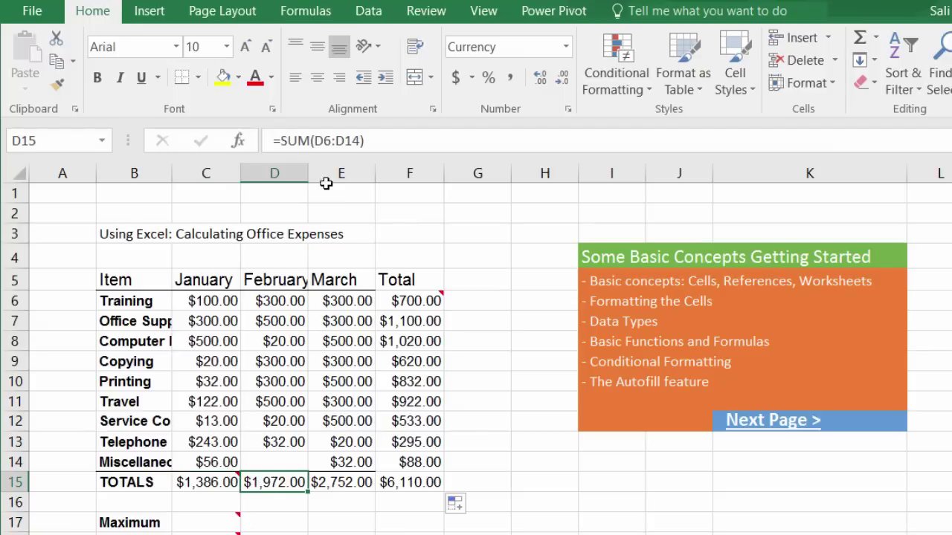
{"action": "left_click", "coordinate": [341, 482]}
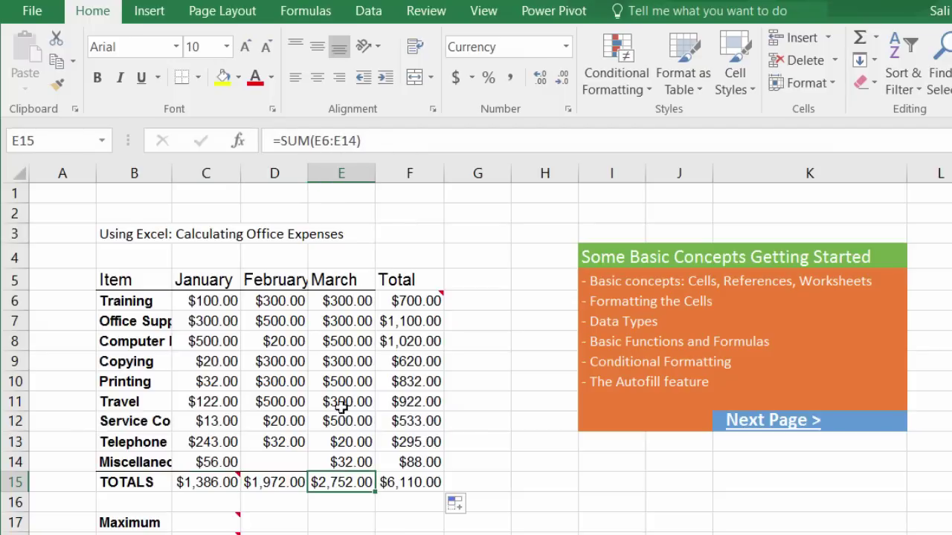
{"action": "left_click", "coordinate": [392, 481]}
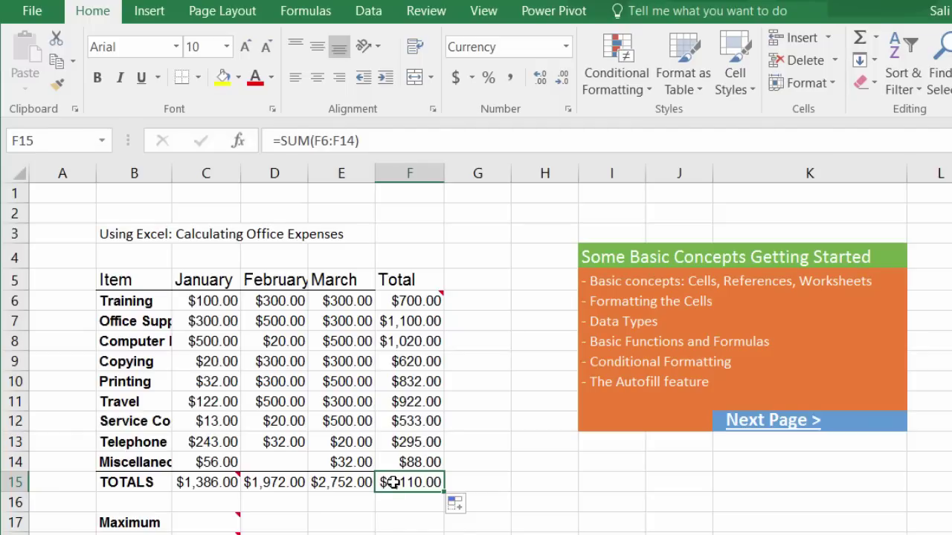
{"action": "left_click", "coordinate": [615, 466]}
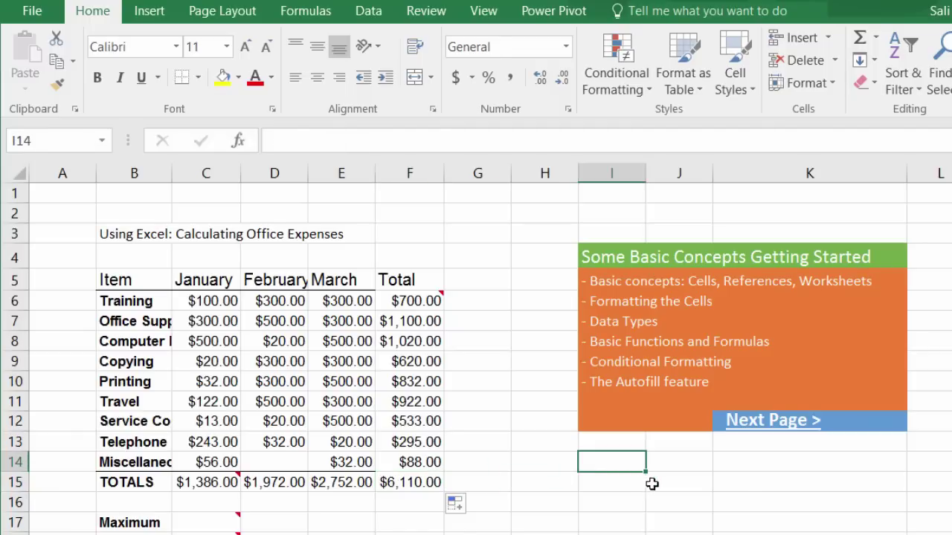
{"action": "scroll", "coordinate": [796, 497], "scroll_direction": "down", "scroll_amount": 2}
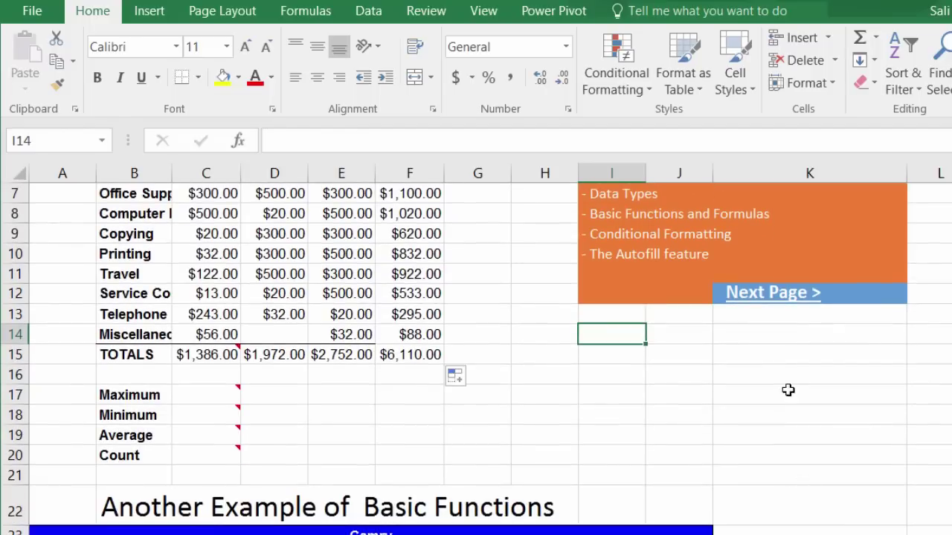
{"action": "left_click", "coordinate": [768, 333]}
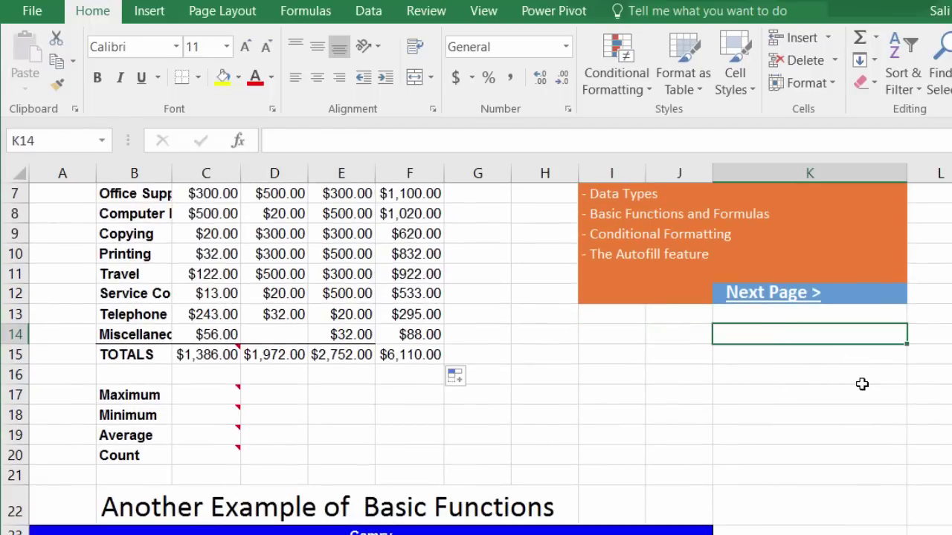
{"action": "type", "text": "Monday"}
{"action": "key", "text": "Return"}
{"action": "key", "text": "Up"}
{"action": "left_click_drag", "start_coordinate": [907, 344], "coordinate": [910, 460]}
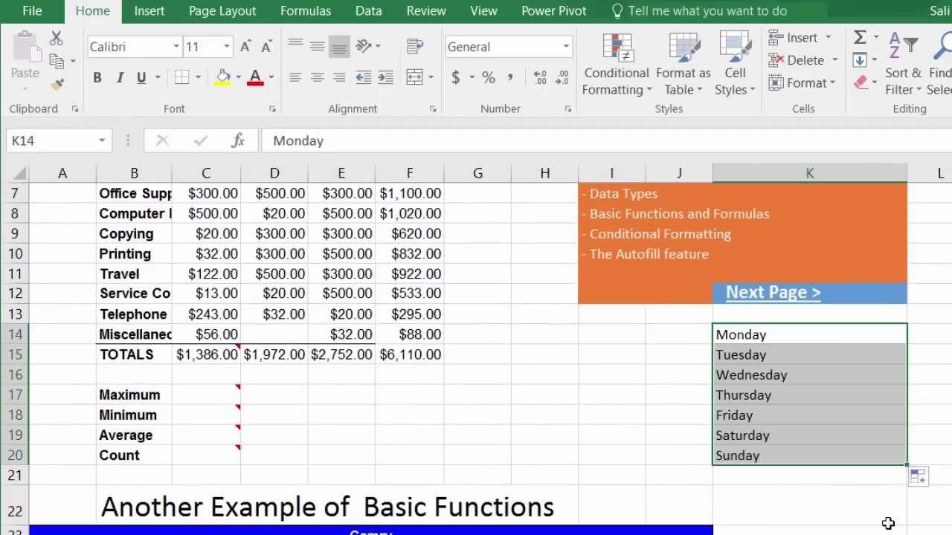
{"action": "left_click", "coordinate": [917, 335]}
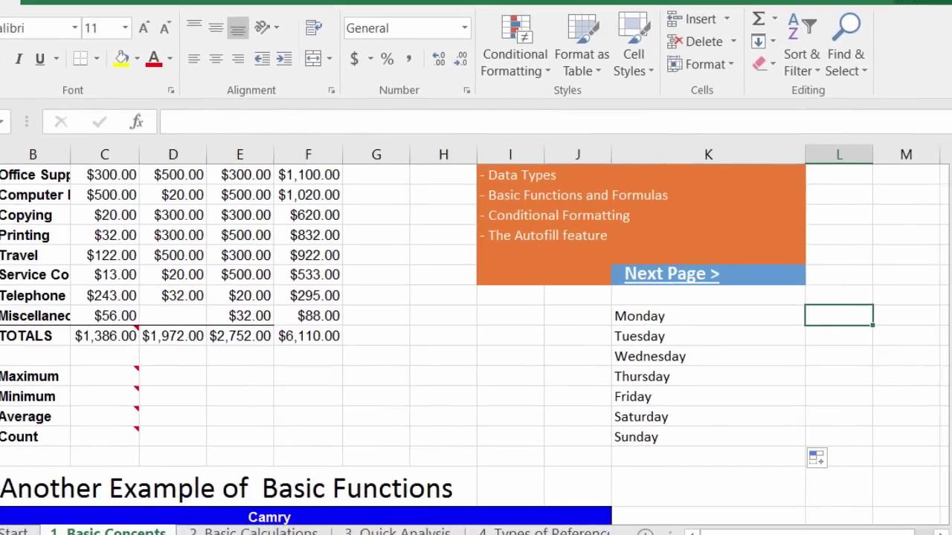
{"action": "type", "text": "M"}
{"action": "key", "text": "BackSpace"}
{"action": "type", "text": "January"}
{"action": "left_click_drag", "start_coordinate": [873, 325], "coordinate": [873, 502]}
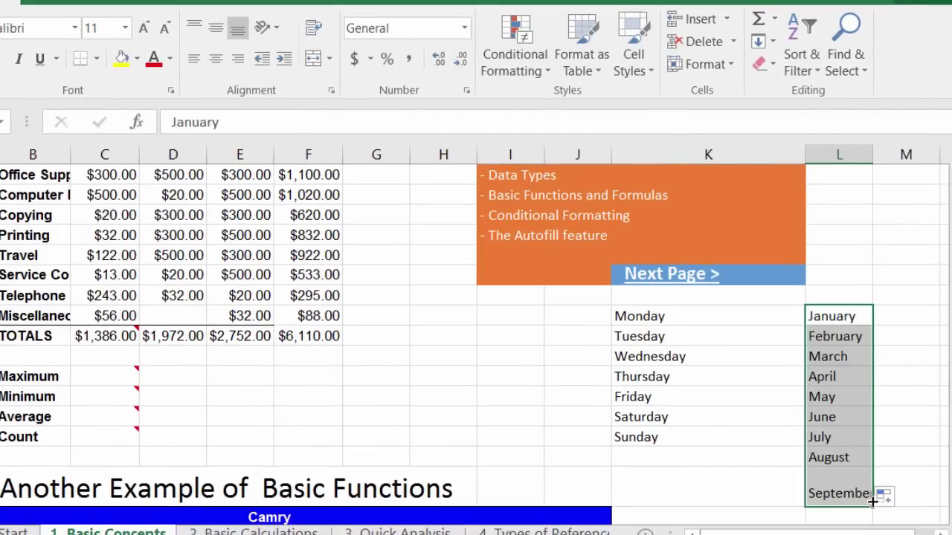
{"action": "scroll", "coordinate": [865, 412], "scroll_direction": "down", "scroll_amount": 2}
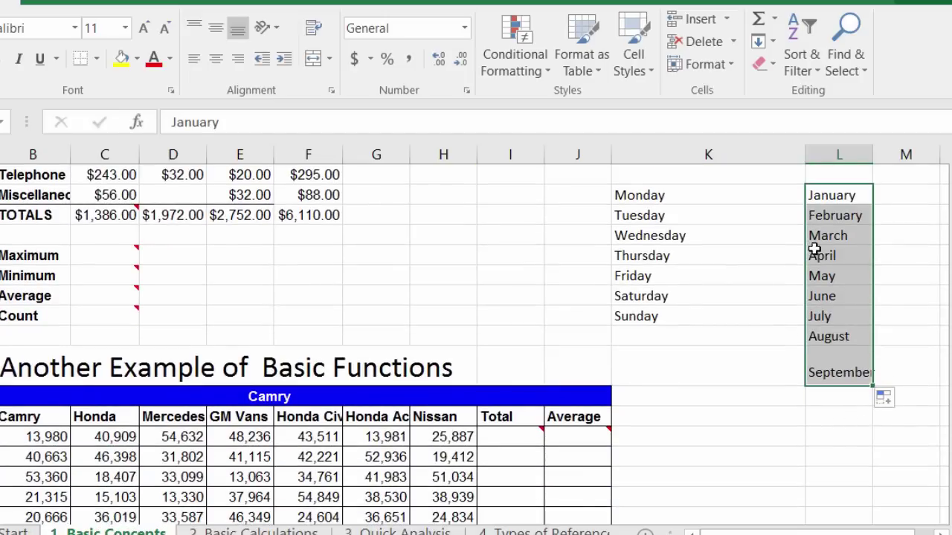
{"action": "left_click", "coordinate": [765, 216]}
{"action": "left_click_drag", "start_coordinate": [707, 191], "coordinate": [863, 284]}
{"action": "left_click_drag", "start_coordinate": [870, 316], "coordinate": [879, 346]}
{"action": "key", "text": "Delete"}
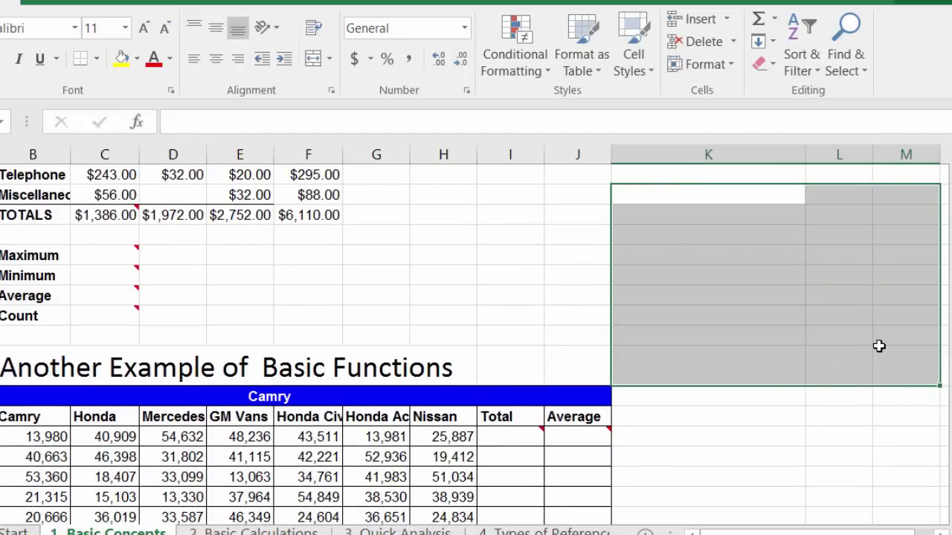
- Enter 1 in column K and AutoFill it as the series 1 to 5
{"action": "left_click", "coordinate": [714, 197]}
{"action": "type", "text": "1"}
{"action": "key", "text": "Return"}
{"action": "left_click", "coordinate": [781, 197]}
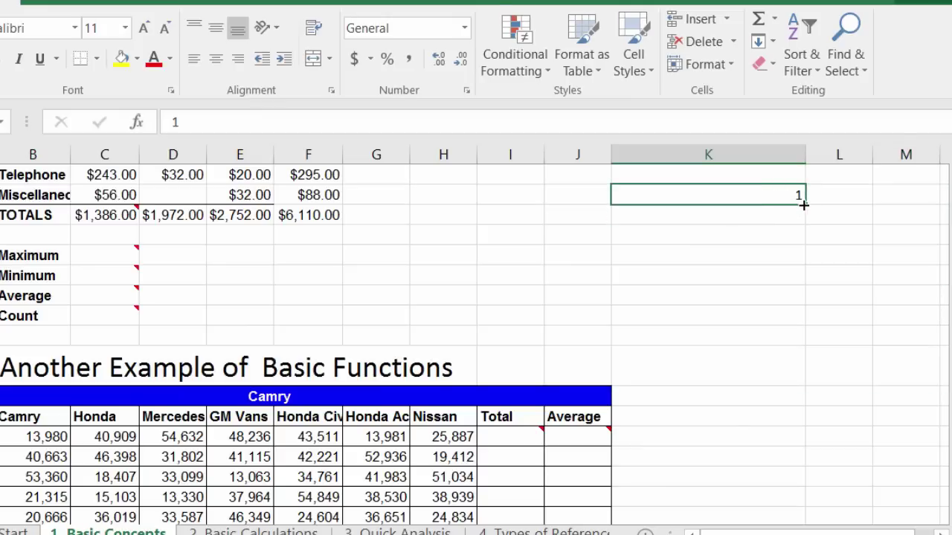
{"action": "left_click_drag", "start_coordinate": [805, 203], "coordinate": [806, 282]}
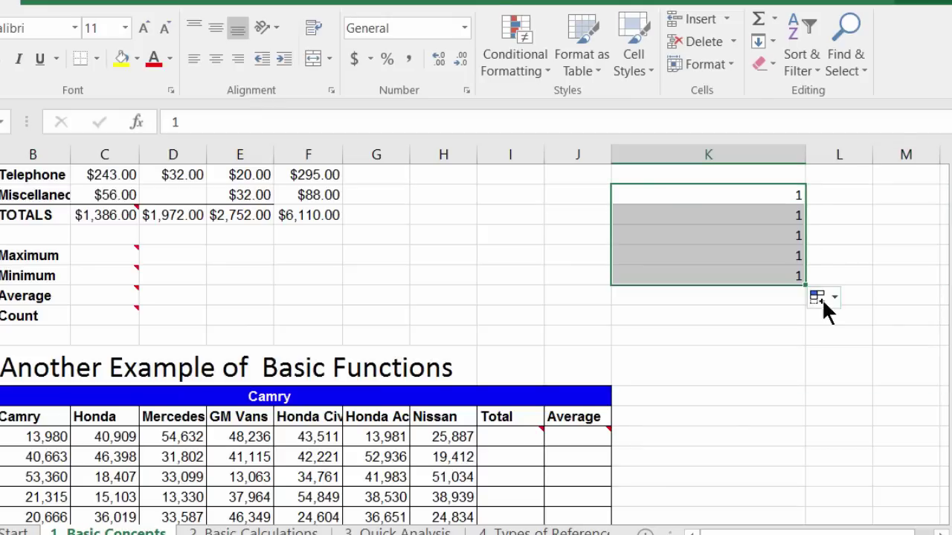
{"action": "left_click", "coordinate": [834, 297]}
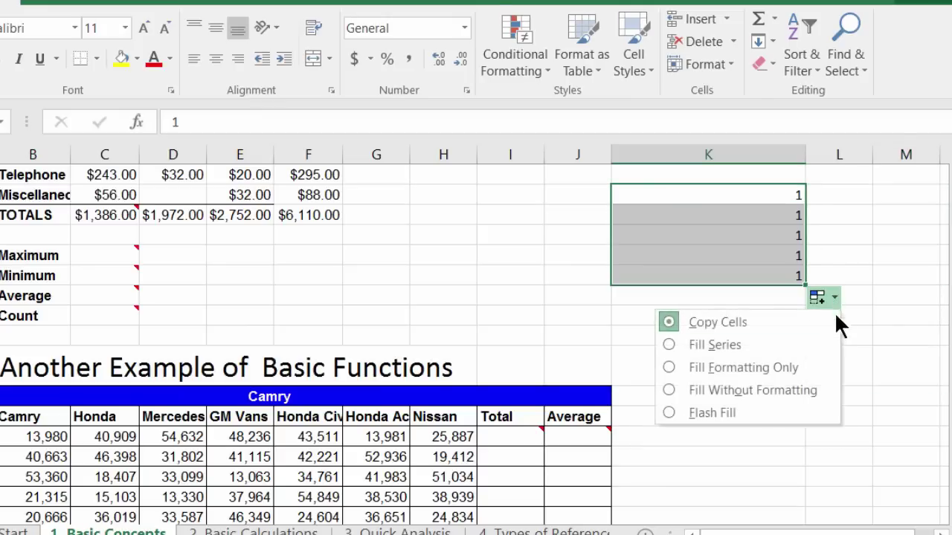
{"action": "left_click", "coordinate": [749, 345]}
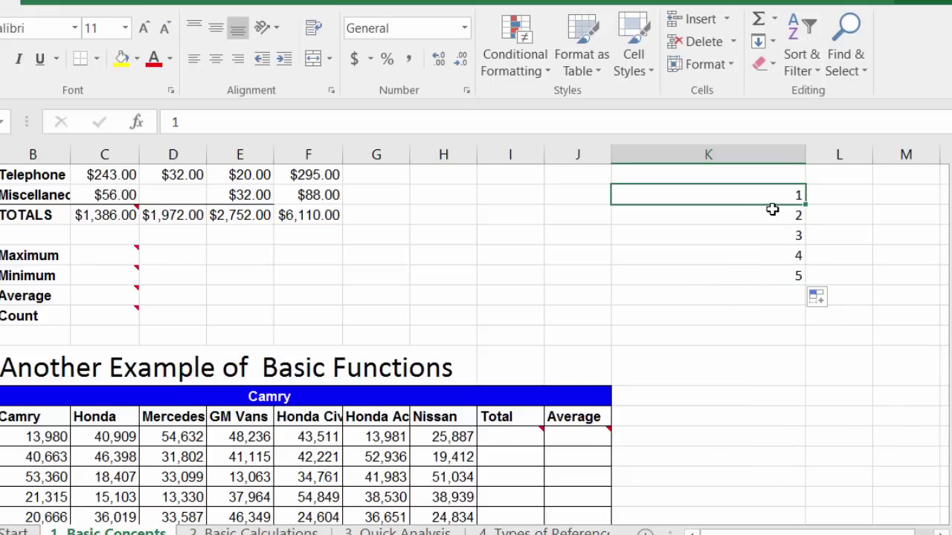
- Clear the 1 to 5 demo series values from column K
{"action": "left_click", "coordinate": [777, 255]}
{"action": "left_click_drag", "start_coordinate": [777, 195], "coordinate": [785, 275]}
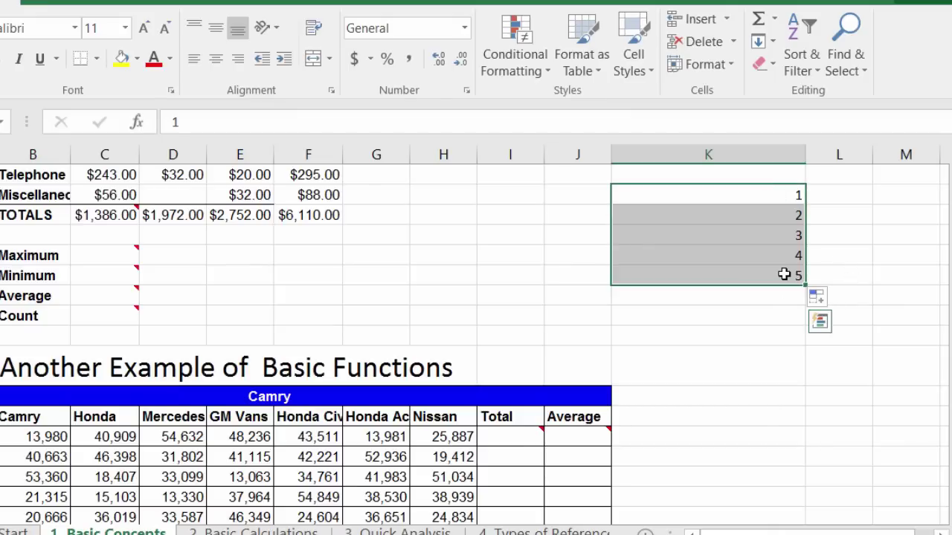
{"action": "key", "text": "BackSpace"}
{"action": "left_click", "coordinate": [795, 278]}
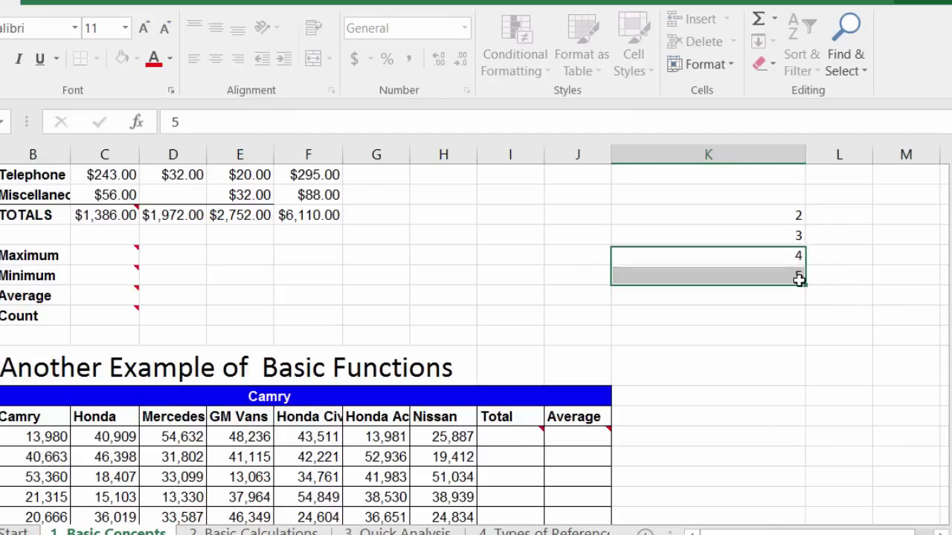
{"action": "key", "text": "Up"}
{"action": "key", "text": "Up"}
{"action": "key", "text": "Right"}
{"action": "left_click", "coordinate": [775, 200]}
{"action": "left_click_drag", "start_coordinate": [770, 211], "coordinate": [771, 274]}
{"action": "key", "text": "BackSpace"}
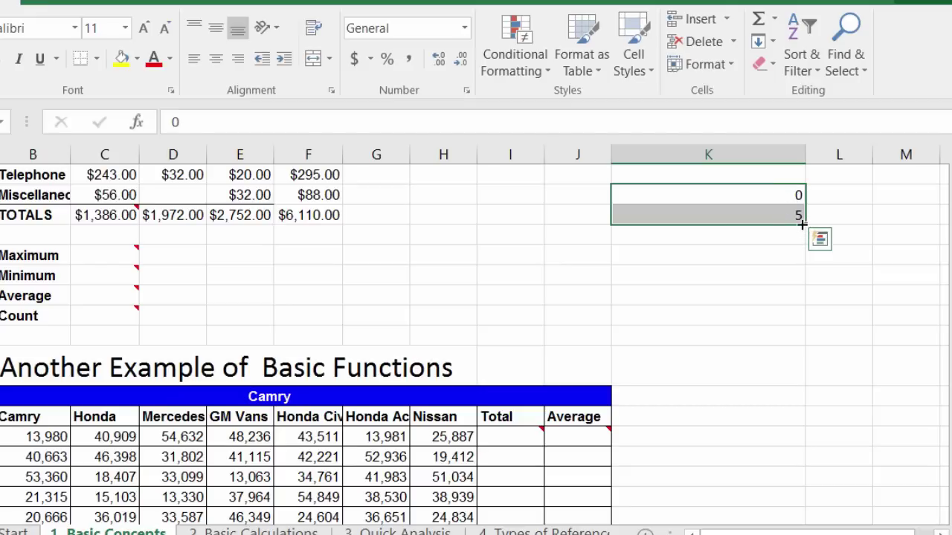
- Extend the 0, 5 step series down column K to 35 and check its values
{"action": "left_click_drag", "start_coordinate": [804, 224], "coordinate": [803, 339]}
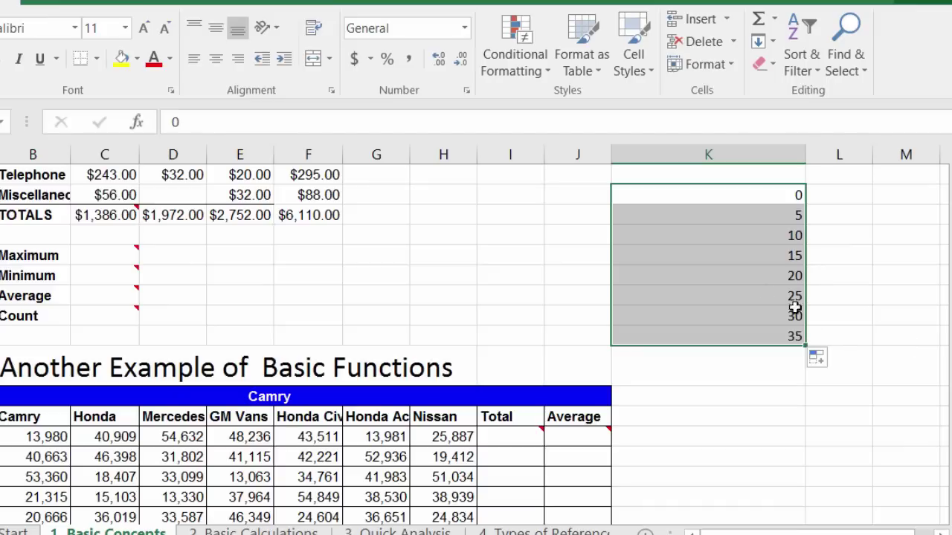
{"action": "left_click", "coordinate": [664, 256]}
{"action": "left_click", "coordinate": [669, 234]}
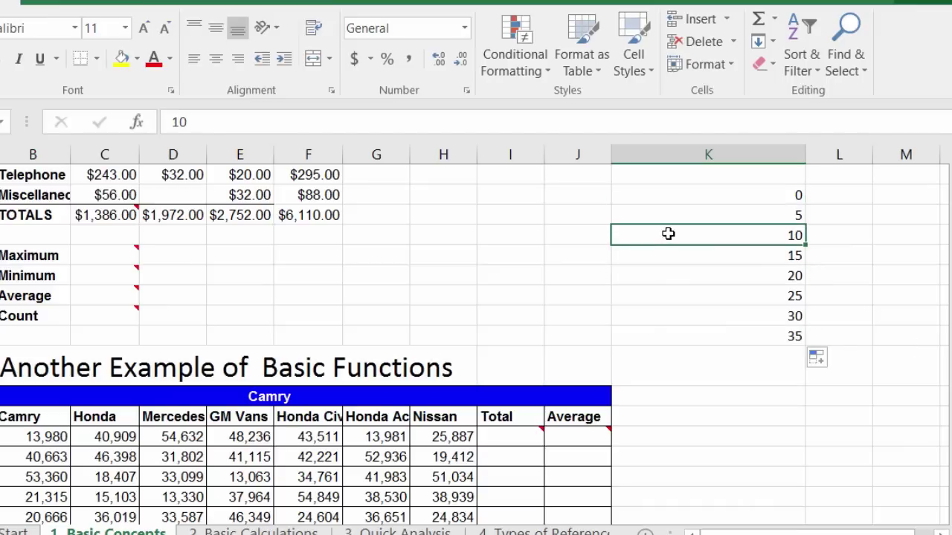
{"action": "scroll", "coordinate": [692, 245], "scroll_direction": "up", "scroll_amount": 2}
- Check the series value 5, then select the January Maximum cell C17
{"action": "left_click", "coordinate": [662, 340]}
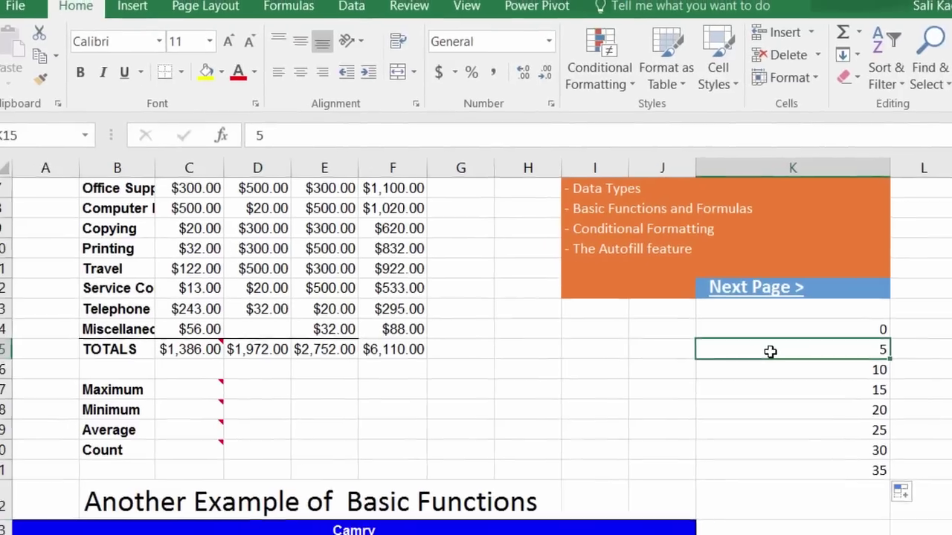
{"action": "left_click", "coordinate": [152, 376]}
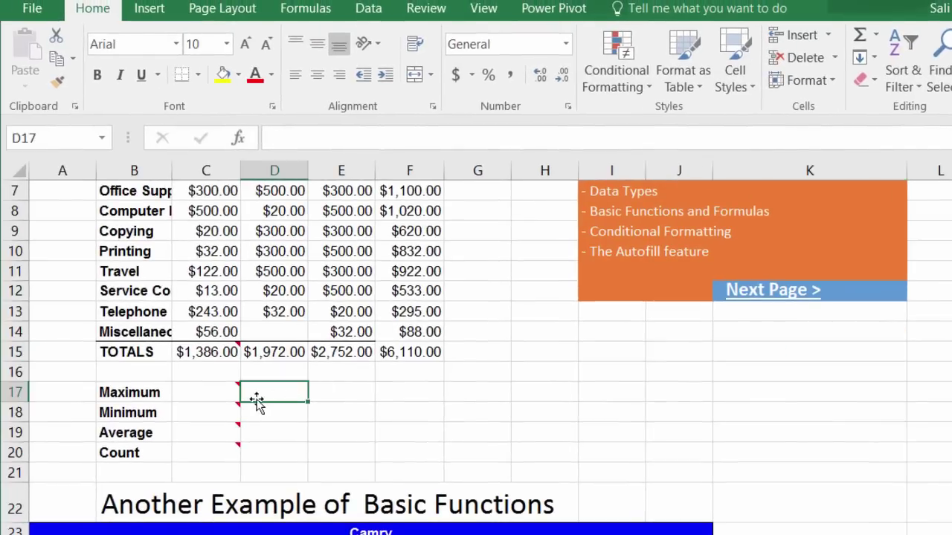
{"action": "left_click", "coordinate": [208, 392]}
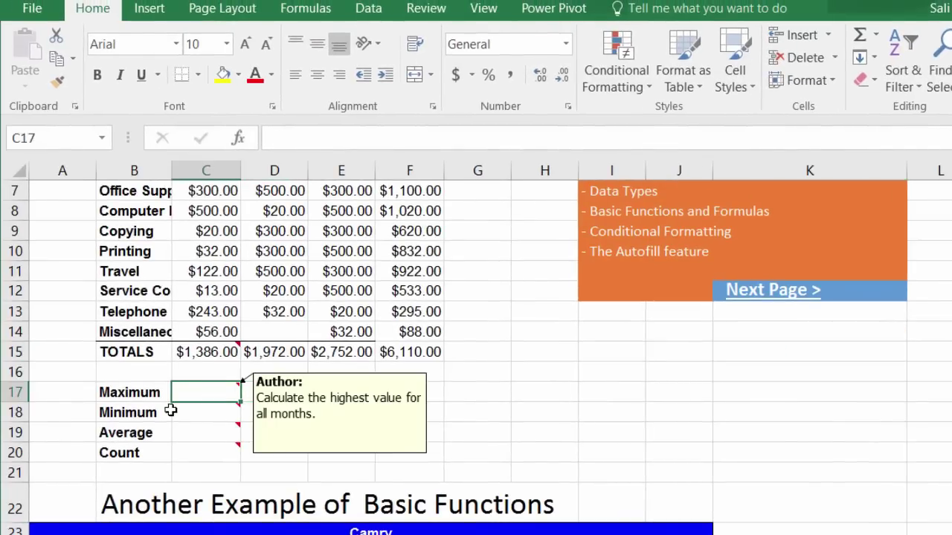
{"action": "scroll", "coordinate": [222, 400], "scroll_direction": "up", "scroll_amount": 2}
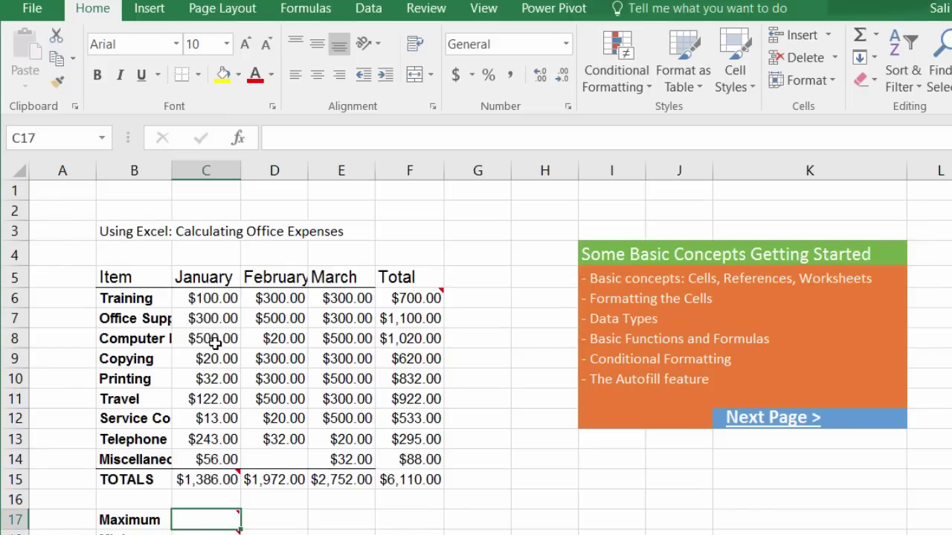
{"action": "mouse_move", "coordinate": [197, 515]}
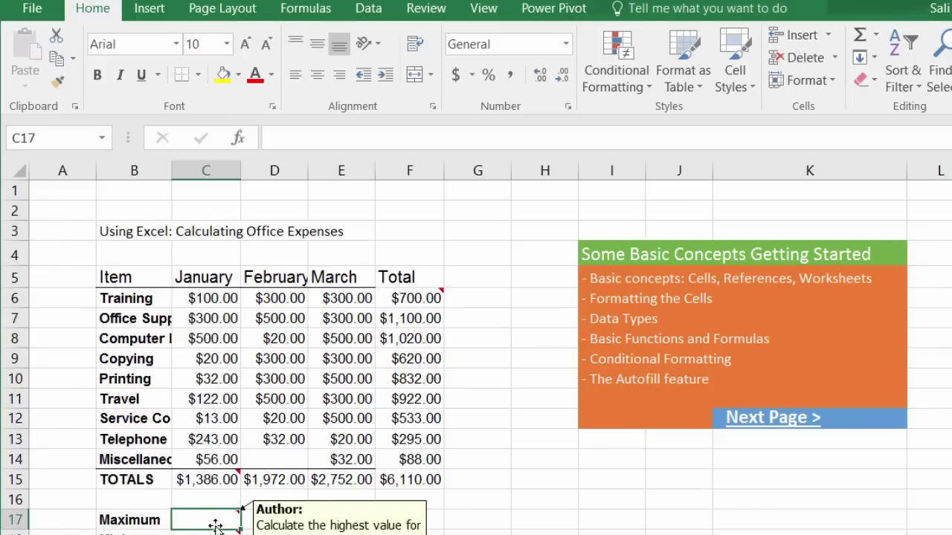
{"action": "scroll", "coordinate": [544, 422], "scroll_direction": "down", "scroll_amount": 2}
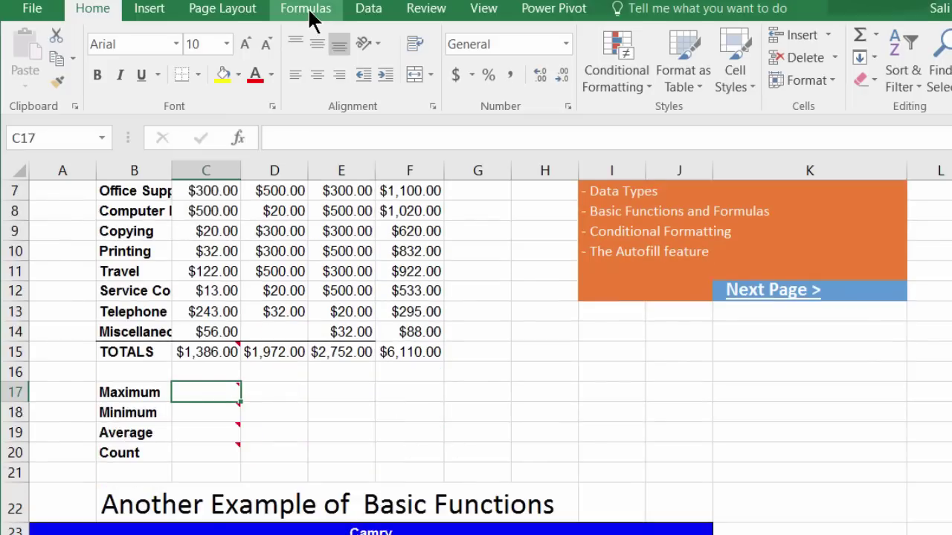
- Search the Insert Function dialog on the Formulas tab for the MAX function
{"action": "left_click", "coordinate": [307, 8]}
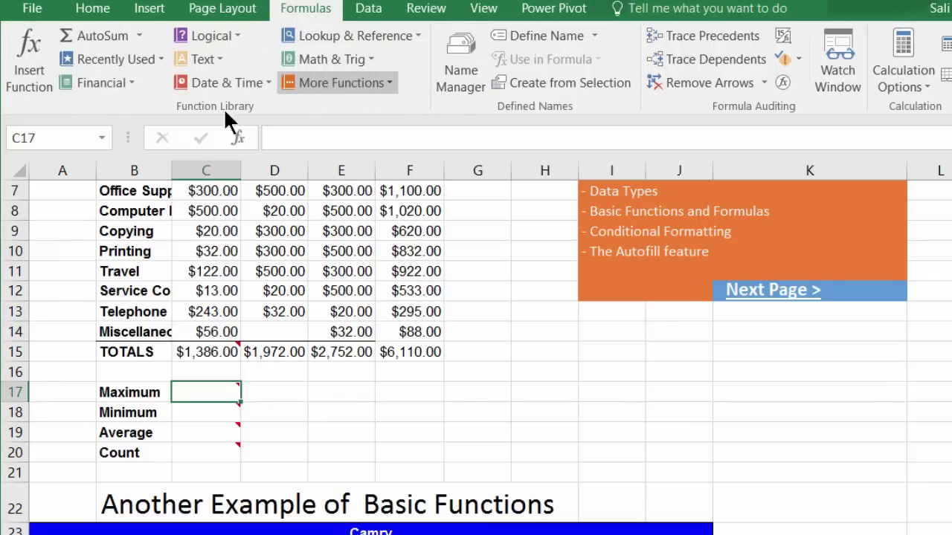
{"action": "left_click", "coordinate": [42, 86]}
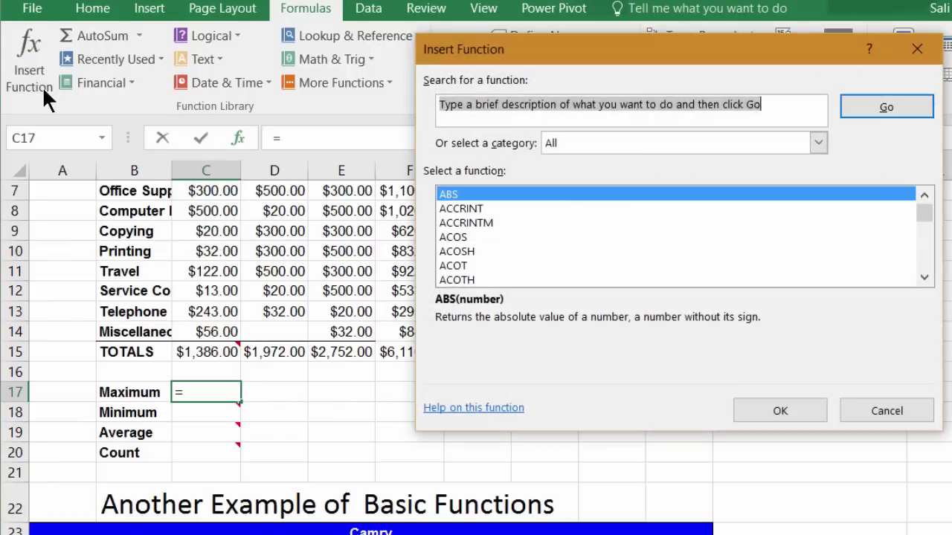
{"action": "mouse_move", "coordinate": [926, 213]}
{"action": "left_mouse_down"}
{"action": "mouse_move", "coordinate": [929, 302]}
{"action": "mouse_move", "coordinate": [939, 212]}
{"action": "mouse_move", "coordinate": [926, 219]}
{"action": "mouse_move", "coordinate": [926, 206]}
{"action": "left_mouse_up"}
{"action": "type", "text": "max"}
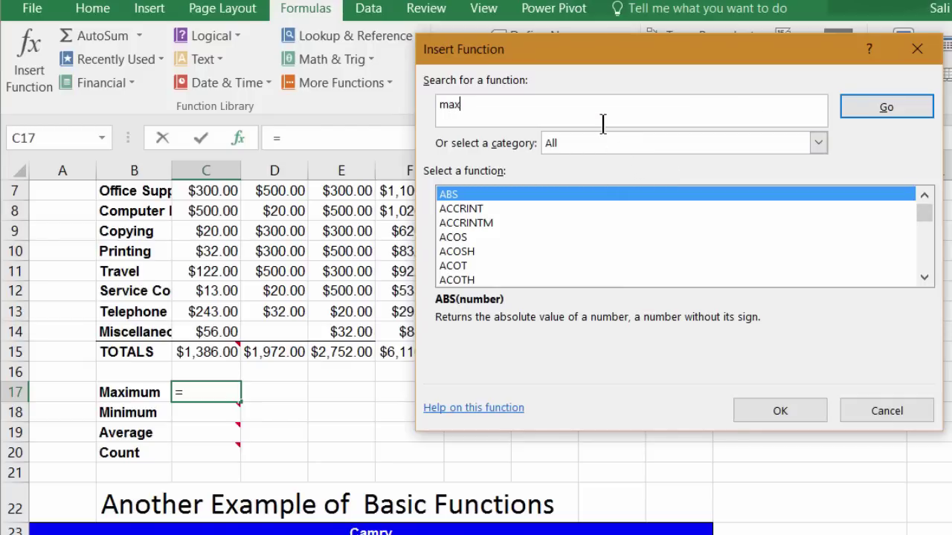
{"action": "key", "text": "Return"}
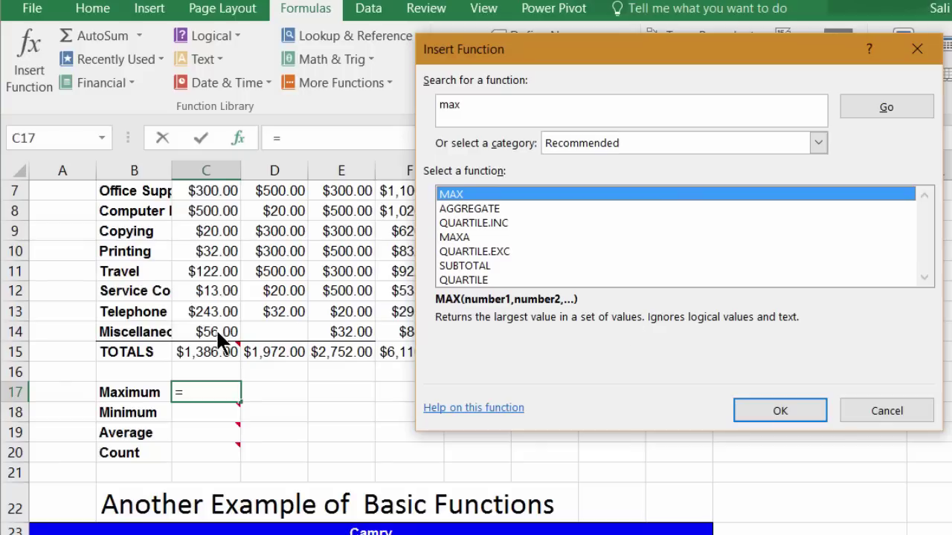
- Read the MAX function help, close it and cancel the Insert Function dialog
{"action": "left_click", "coordinate": [471, 409]}
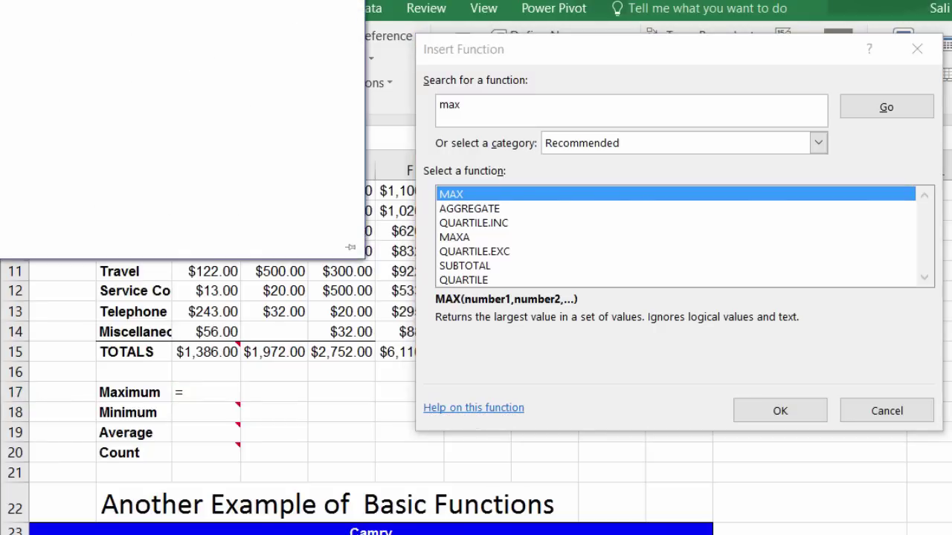
{"action": "left_click_drag", "start_coordinate": [479, 55], "coordinate": [526, 84]}
{"action": "scroll", "coordinate": [615, 343], "scroll_direction": "down", "scroll_amount": 3}
{"action": "scroll", "coordinate": [614, 346], "scroll_direction": "down", "scroll_amount": 10}
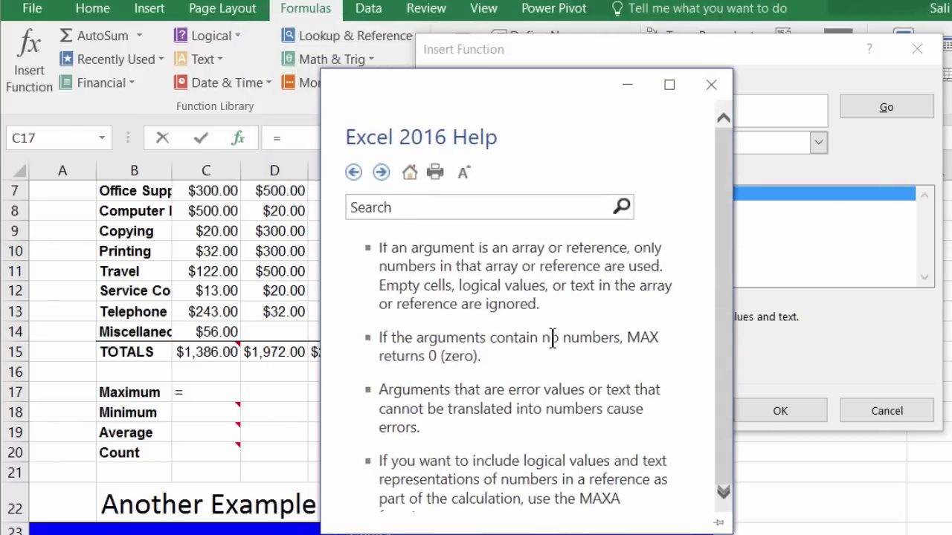
{"action": "scroll", "coordinate": [556, 334], "scroll_direction": "down", "scroll_amount": 5}
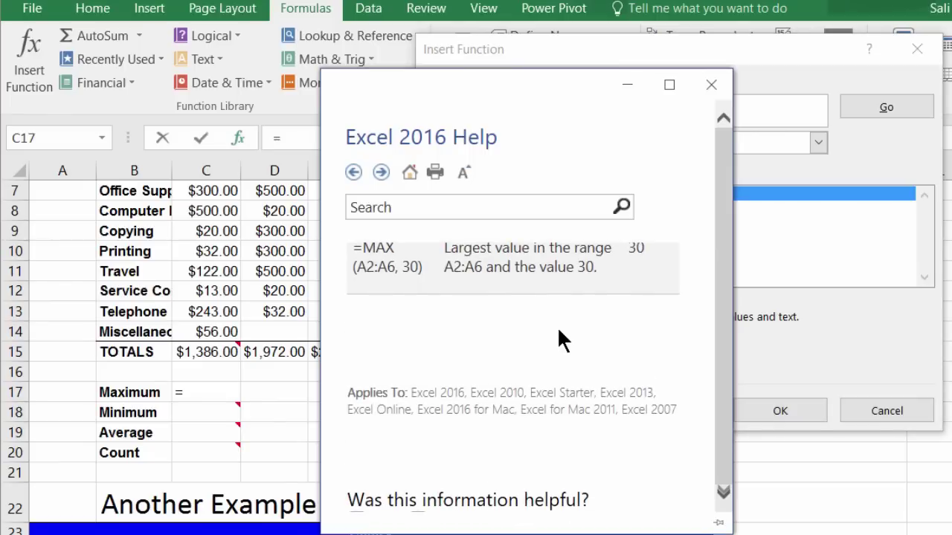
{"action": "scroll", "coordinate": [557, 327], "scroll_direction": "up", "scroll_amount": 3}
{"action": "scroll", "coordinate": [553, 327], "scroll_direction": "up", "scroll_amount": 1}
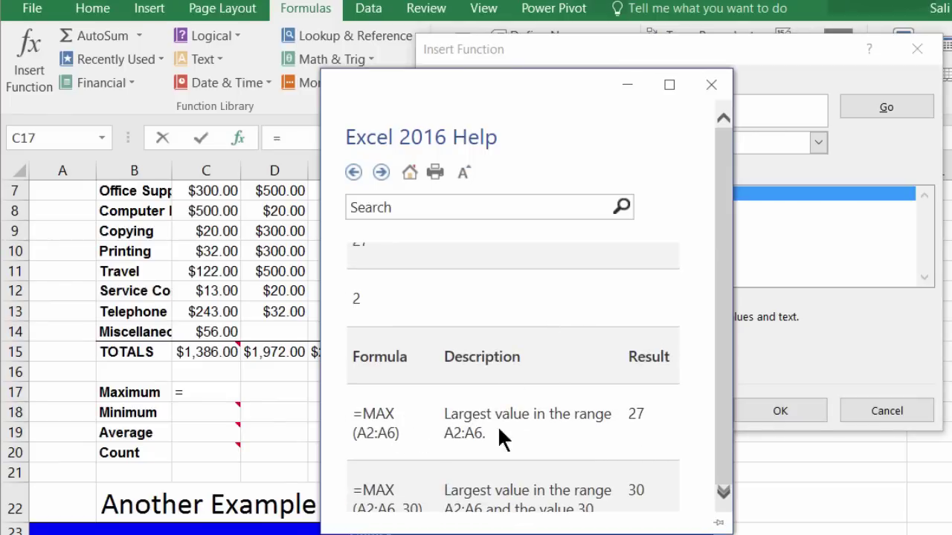
{"action": "left_click", "coordinate": [712, 84]}
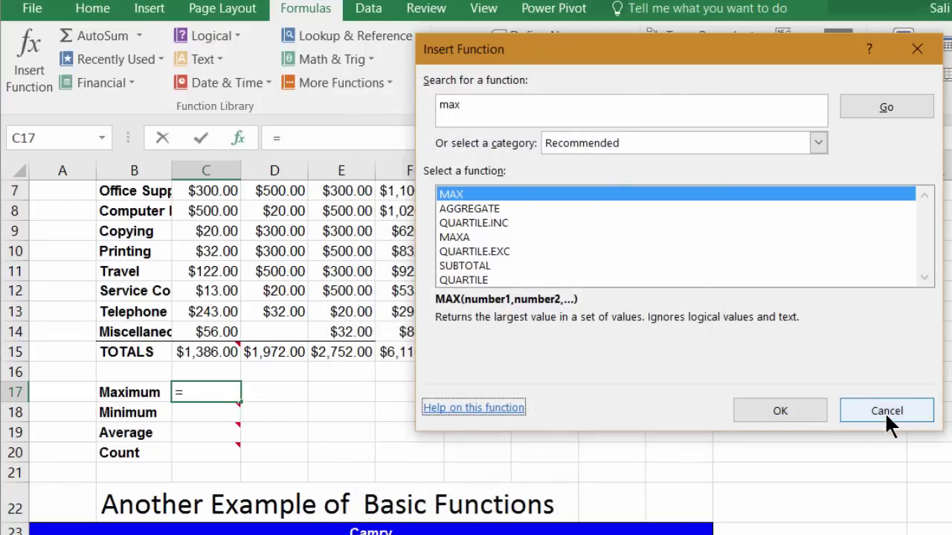
{"action": "left_click", "coordinate": [885, 413]}
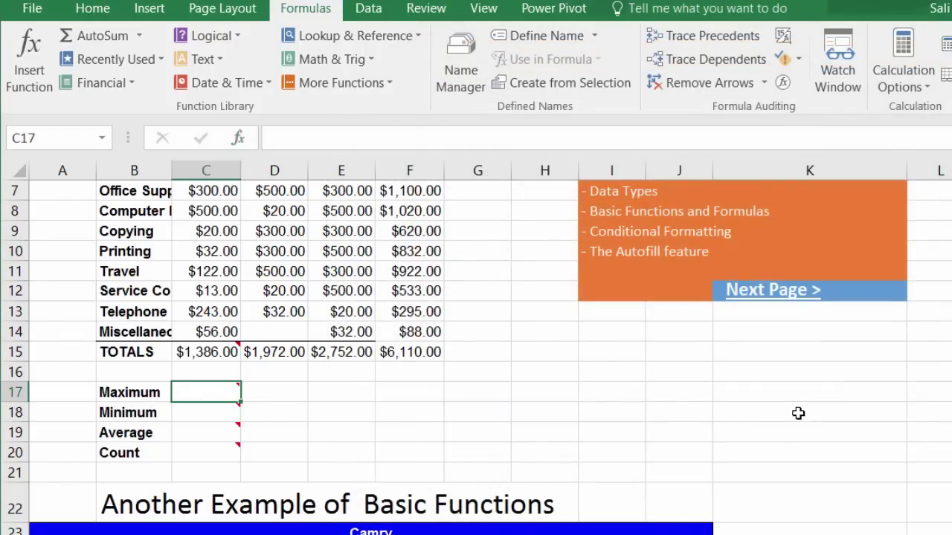
{"action": "left_click", "coordinate": [274, 391]}
- Enter =MAX(C6:C14) in C17 for January's Maximum
{"action": "left_click", "coordinate": [209, 386]}
{"action": "type", "text": "=m"}
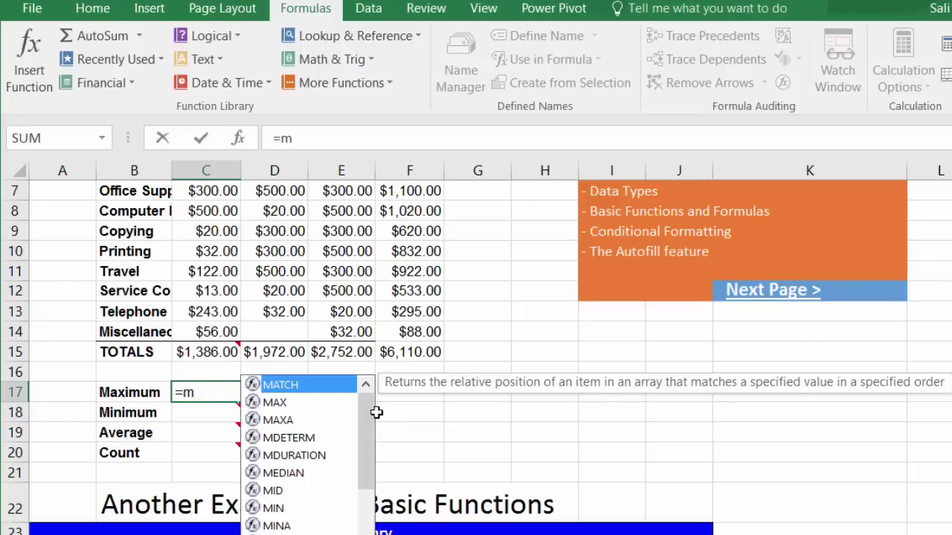
{"action": "double_click", "coordinate": [276, 402]}
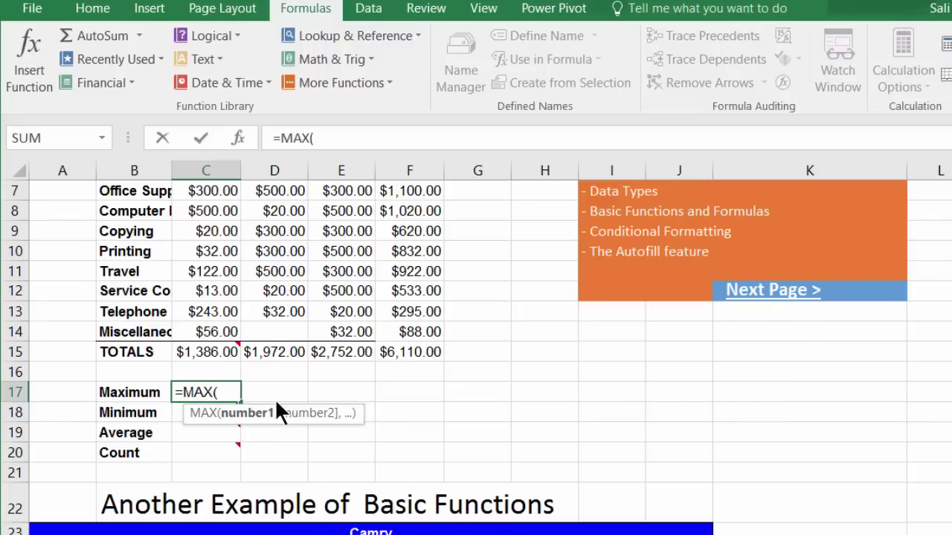
{"action": "scroll", "coordinate": [310, 253], "scroll_direction": "up", "scroll_amount": 2}
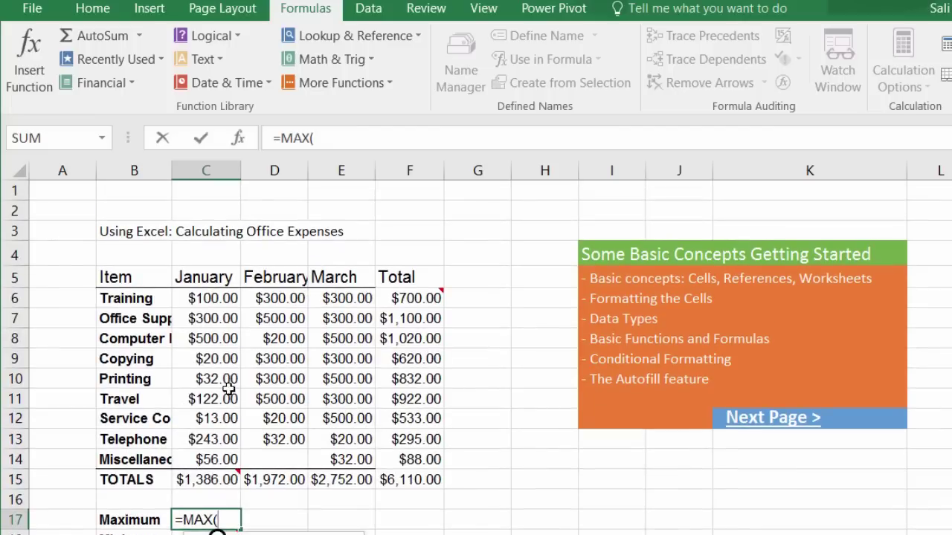
{"action": "left_click_drag", "start_coordinate": [222, 299], "coordinate": [227, 453]}
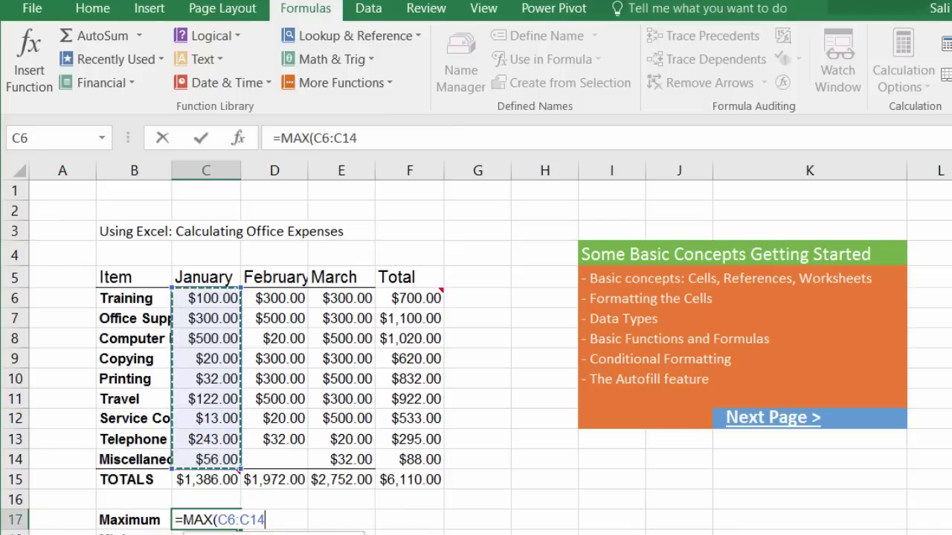
{"action": "key", "text": "Return"}
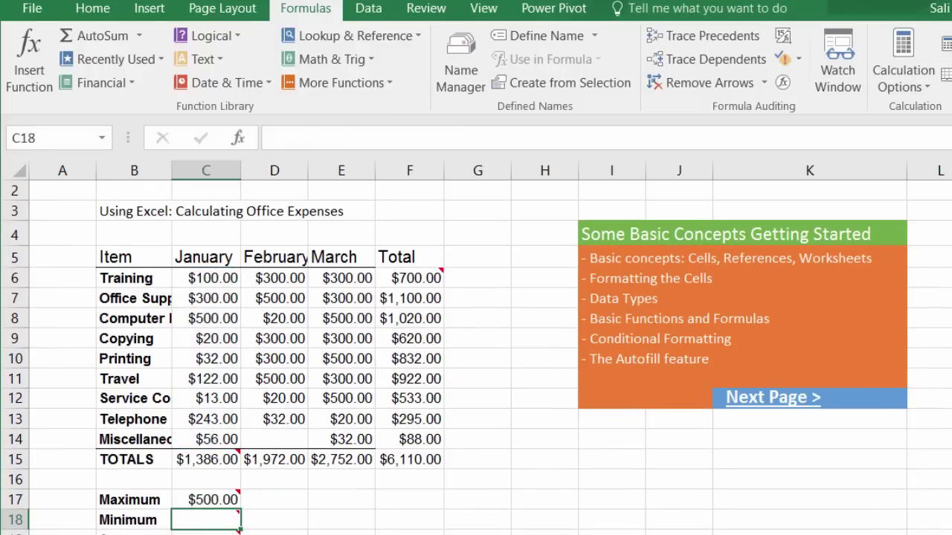
- Change the January value in C7 to 678
{"action": "left_click", "coordinate": [216, 300]}
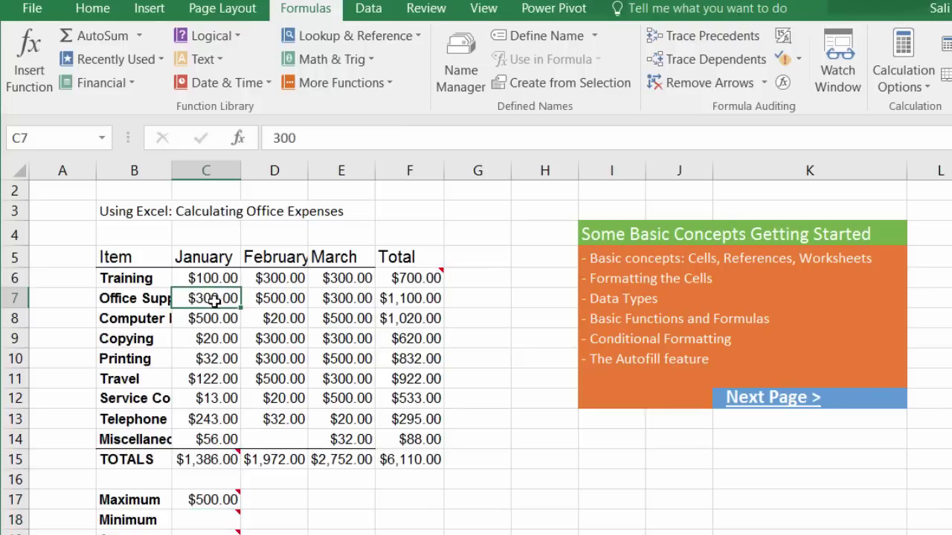
{"action": "type", "text": "678"}
{"action": "key", "text": "Return"}
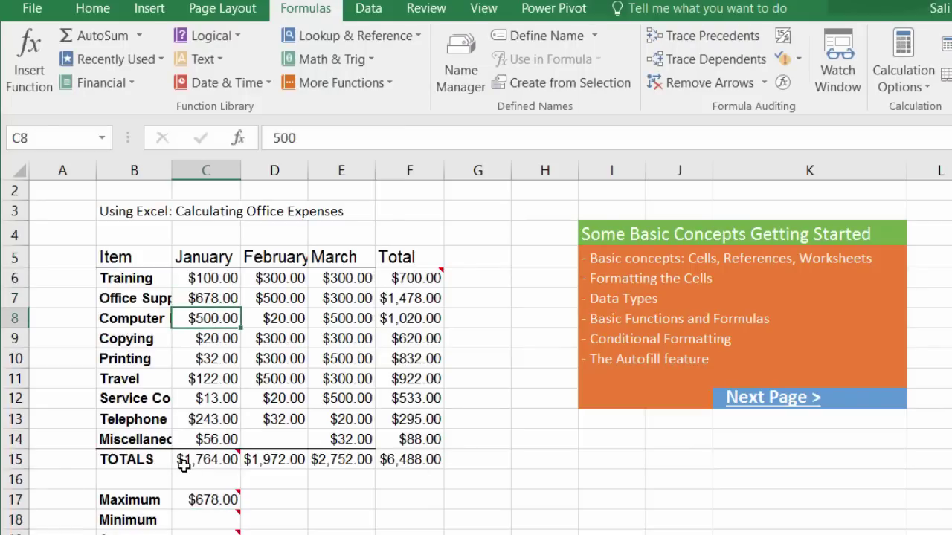
- Fill the MAX formula from C17 across to F17
{"action": "scroll", "coordinate": [482, 449], "scroll_direction": "down", "scroll_amount": 2}
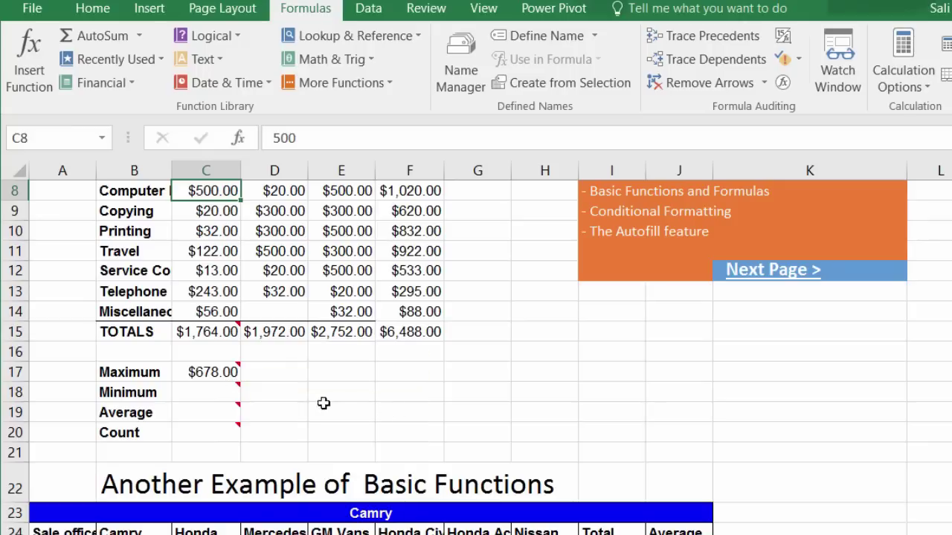
{"action": "left_click", "coordinate": [286, 377]}
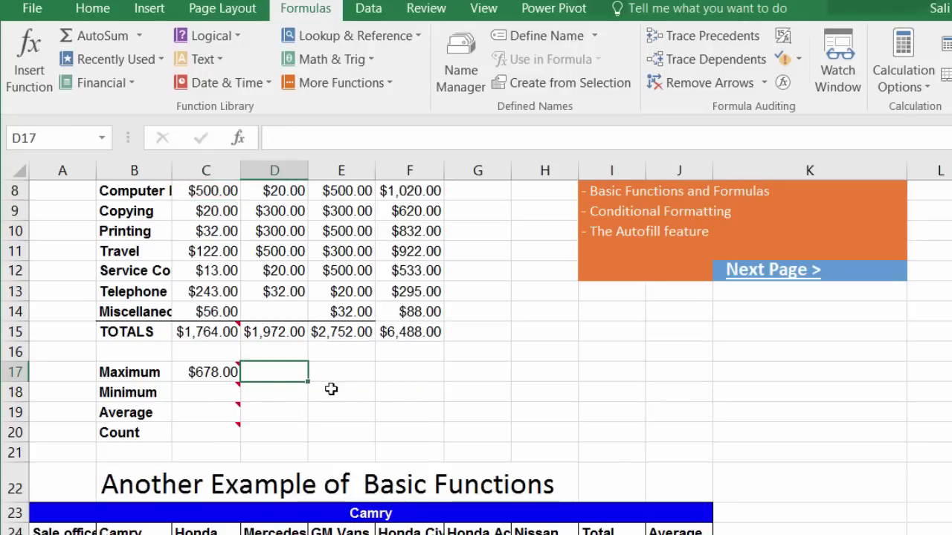
{"action": "left_click", "coordinate": [226, 373]}
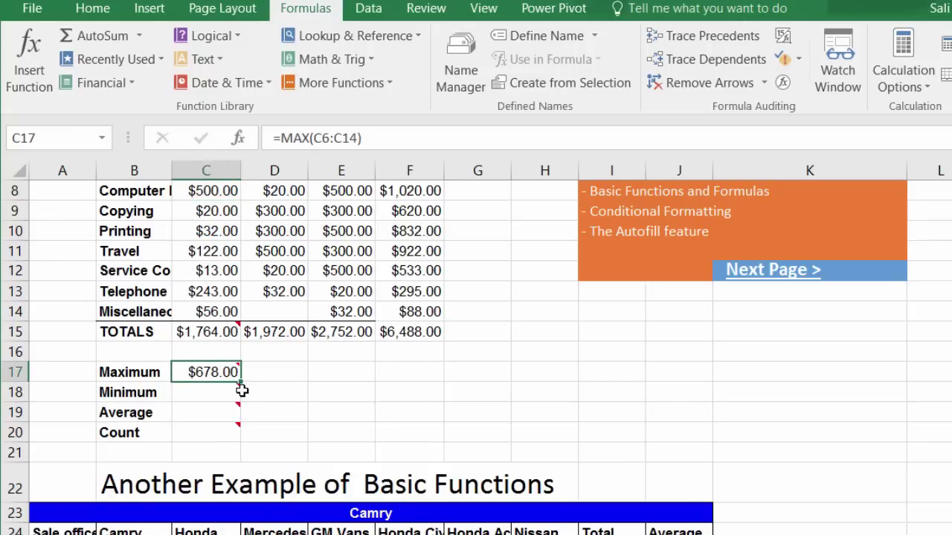
{"action": "left_click_drag", "start_coordinate": [241, 380], "coordinate": [428, 392]}
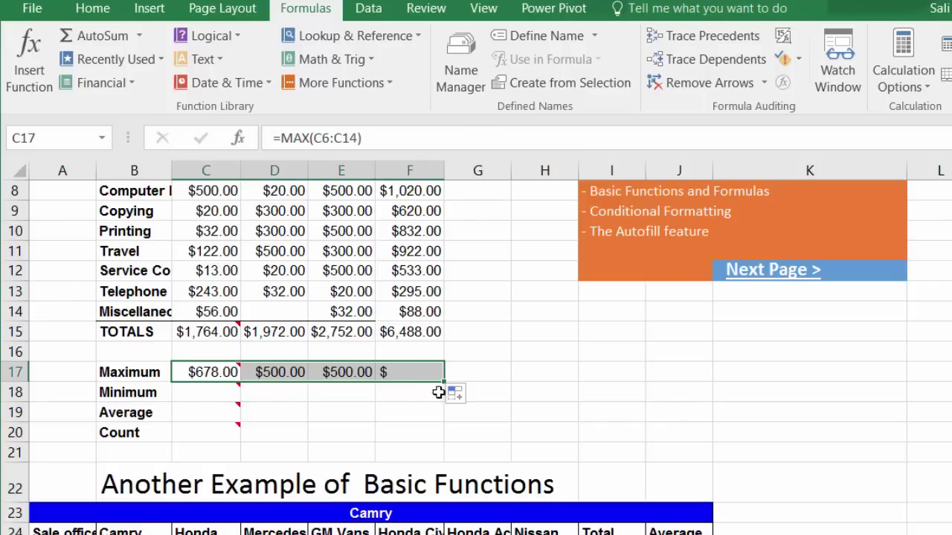
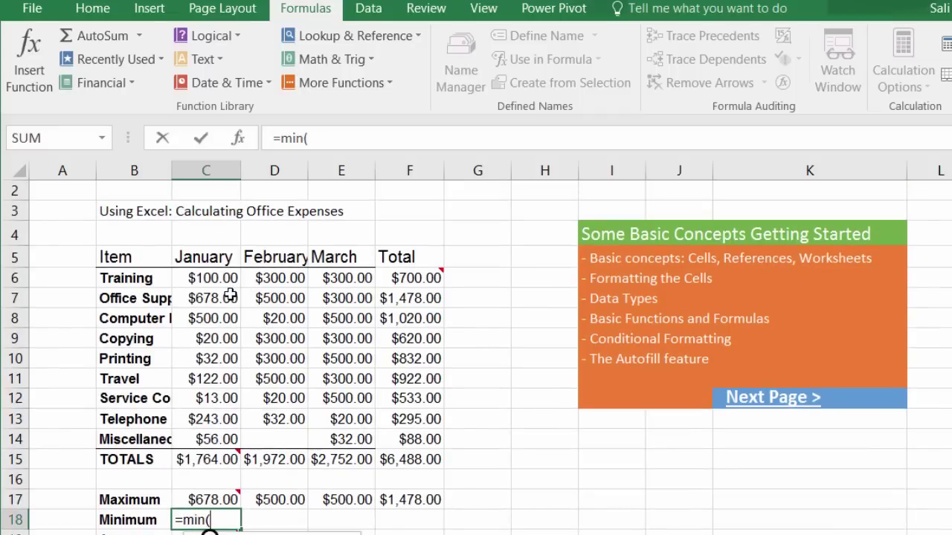
- Complete =MIN(C6:C14) and fill it to F18 ($13.00, $20.00, $20.00, $88.00)
{"action": "left_click_drag", "start_coordinate": [213, 278], "coordinate": [237, 439]}
{"action": "key", "text": "Return"}
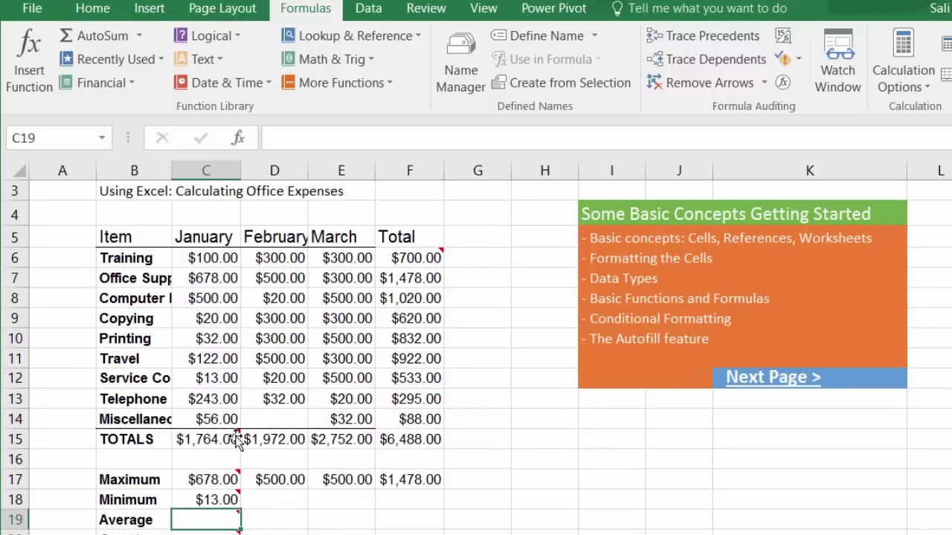
{"action": "left_click", "coordinate": [214, 501]}
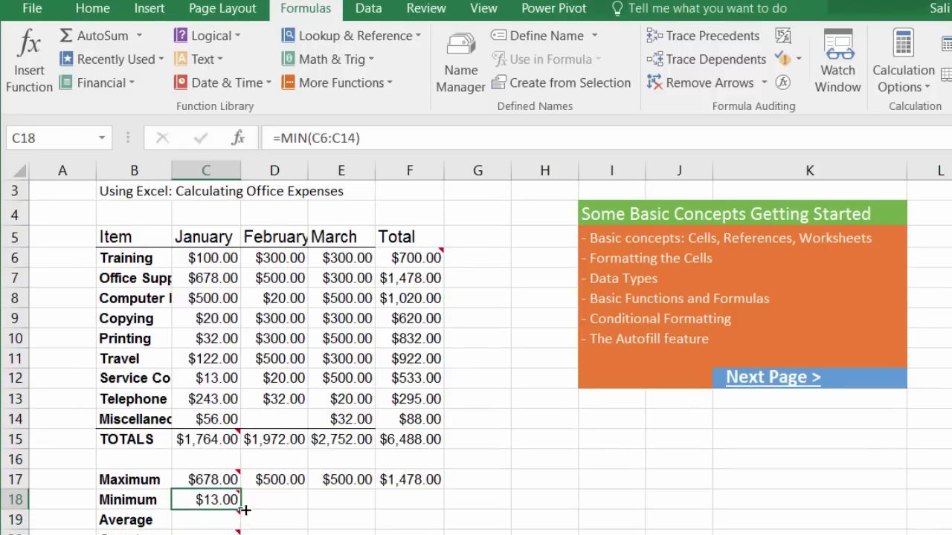
{"action": "left_click_drag", "start_coordinate": [240, 510], "coordinate": [444, 511]}
{"action": "scroll", "coordinate": [520, 486], "scroll_direction": "down", "scroll_amount": 2}
- Insert an AVERAGE formula in C19 from Home > AutoSum > Average
{"action": "left_click", "coordinate": [213, 392]}
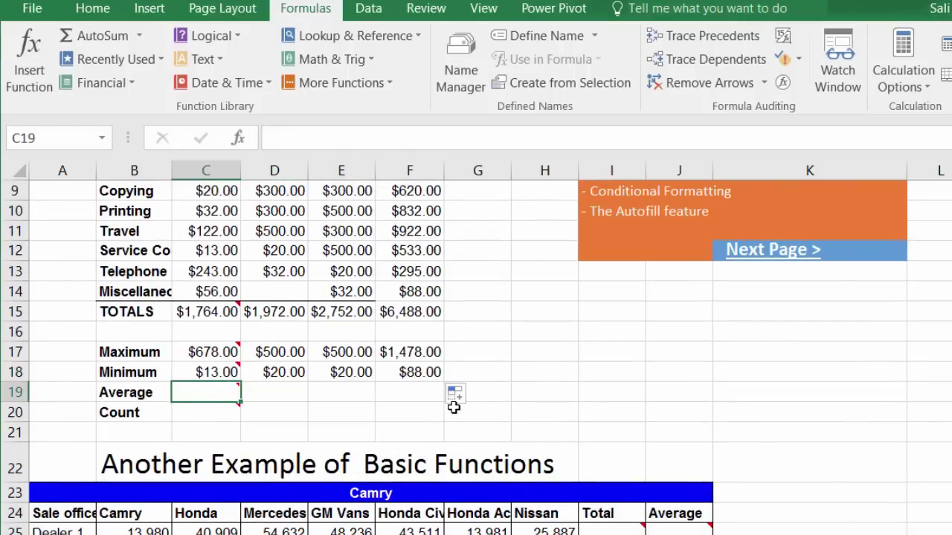
{"action": "type", "text": "=aver"}
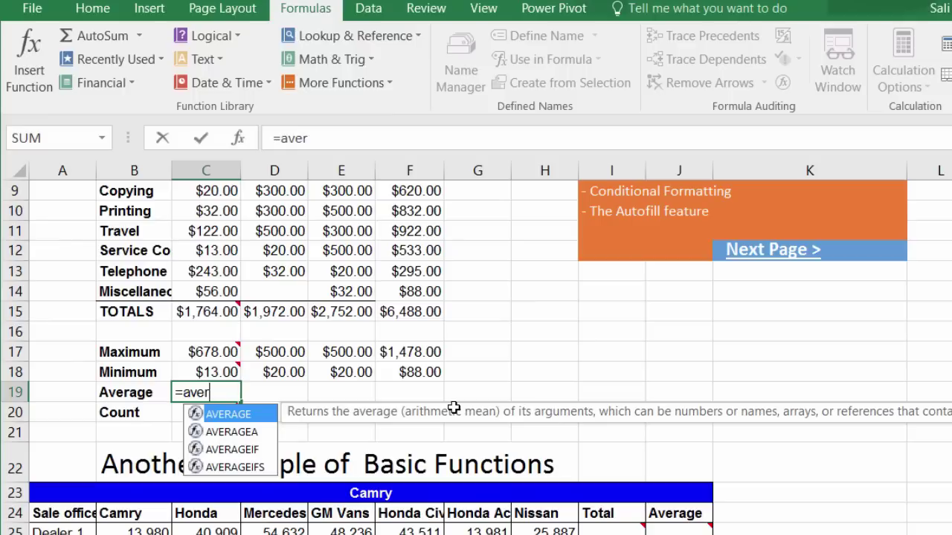
{"action": "key", "text": "Escape"}
{"action": "key", "text": "Escape"}
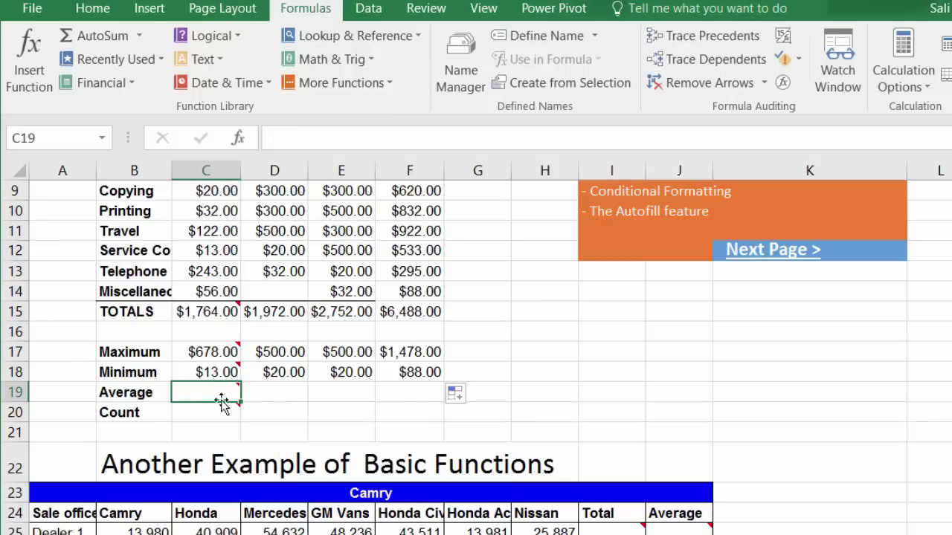
{"action": "left_click", "coordinate": [253, 409]}
{"action": "left_click", "coordinate": [211, 392]}
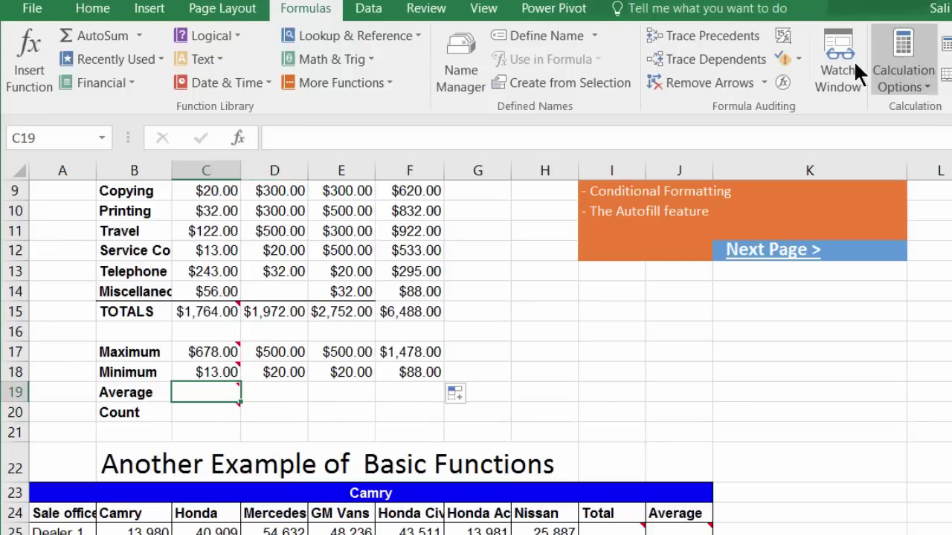
{"action": "left_click", "coordinate": [95, 9]}
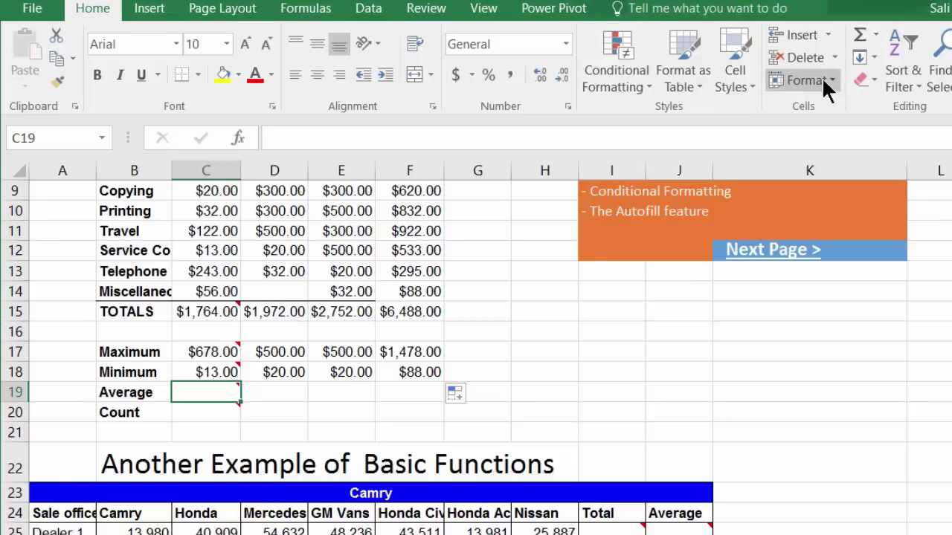
{"action": "left_click", "coordinate": [874, 36]}
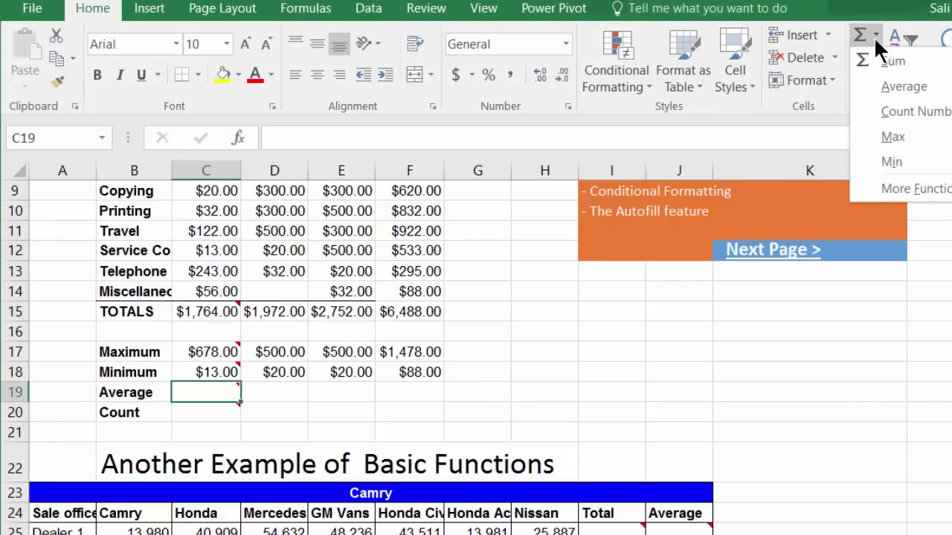
{"action": "left_click", "coordinate": [894, 84]}
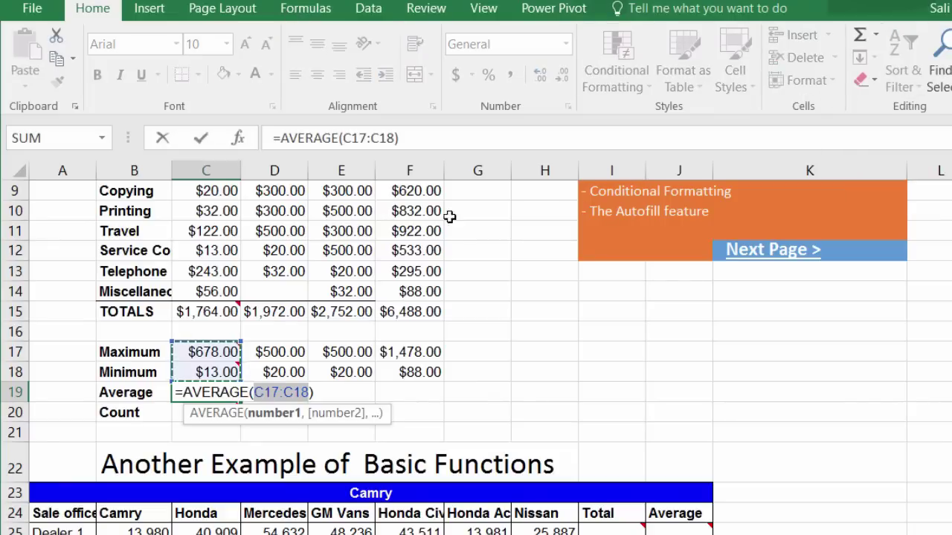
- Set the average range to C6:C14 and fill to F19 ($196.00, $246.50, $305.78, $720.89)
{"action": "mouse_move", "coordinate": [233, 378]}
{"action": "left_click_drag", "start_coordinate": [212, 294], "coordinate": [211, 242]}
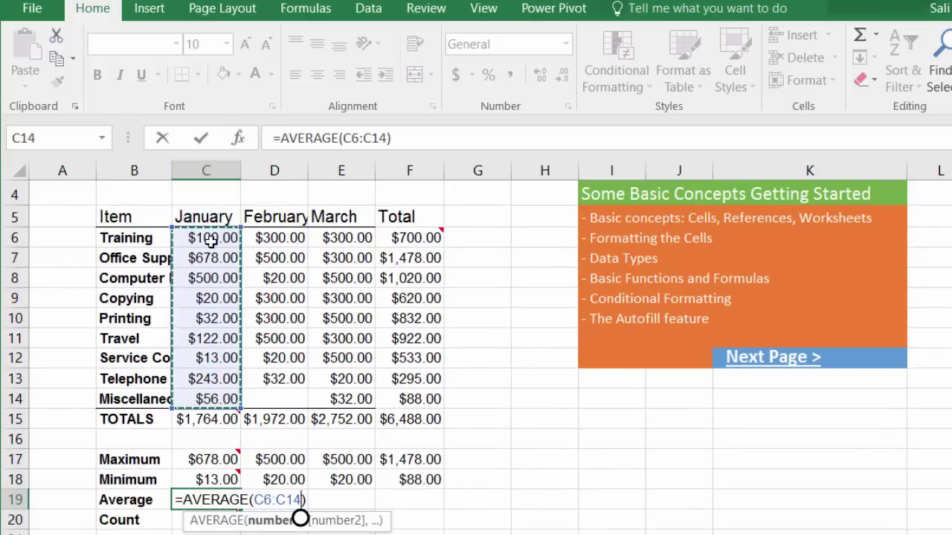
{"action": "key", "text": "Return"}
{"action": "left_click", "coordinate": [236, 503]}
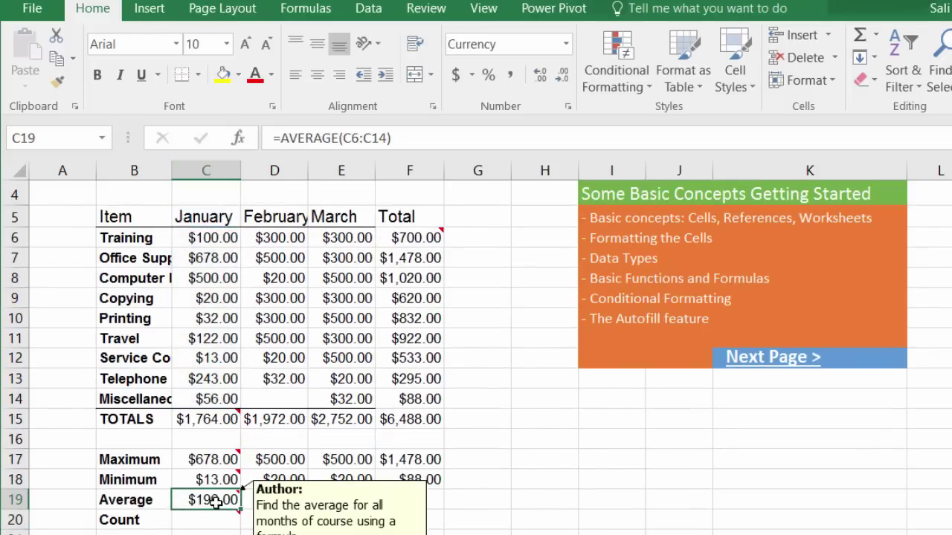
{"action": "left_click_drag", "start_coordinate": [241, 508], "coordinate": [439, 505]}
{"action": "scroll", "coordinate": [563, 442], "scroll_direction": "down", "scroll_amount": 2}
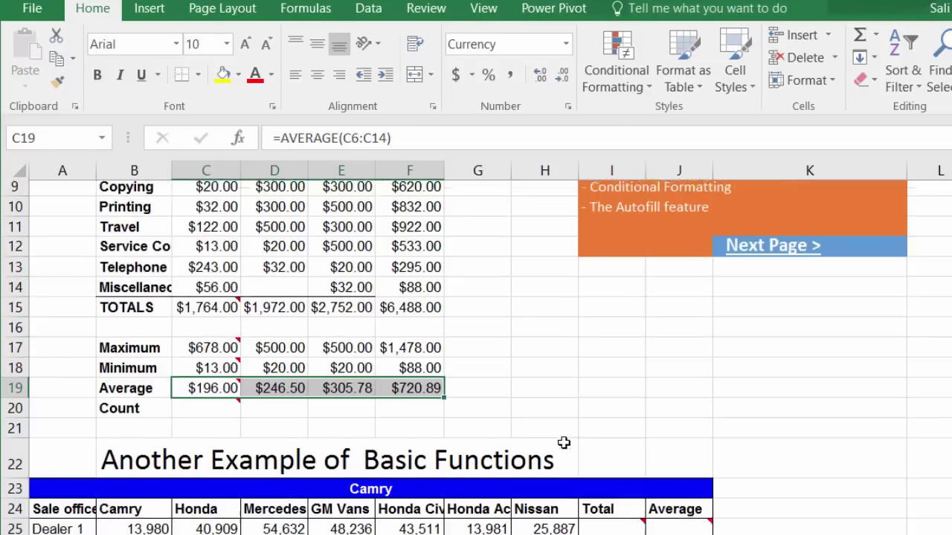
{"action": "left_click", "coordinate": [192, 394]}
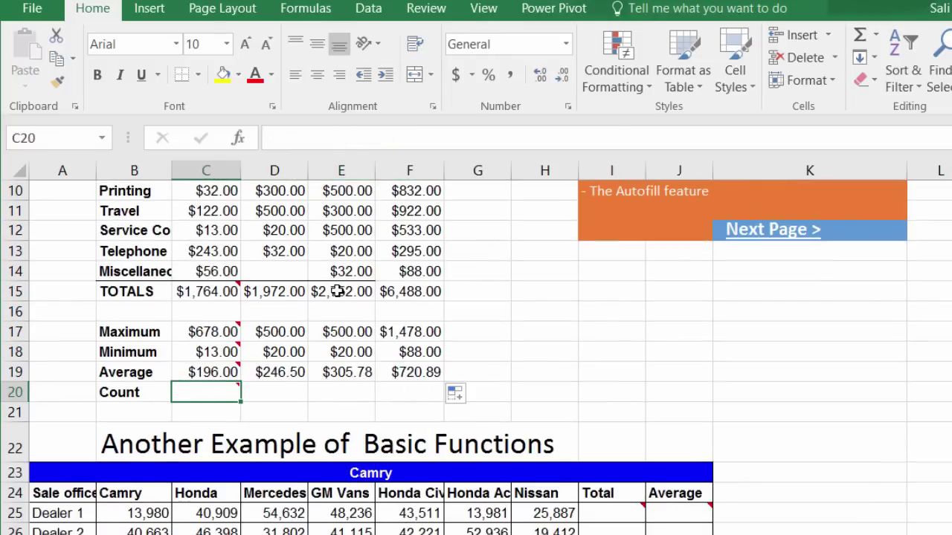
- Enter =COUNT(C6:C14) in C20 and fill it to F20, giving 9, 8, 9, 9
{"action": "scroll", "coordinate": [334, 292], "scroll_direction": "up", "scroll_amount": 2}
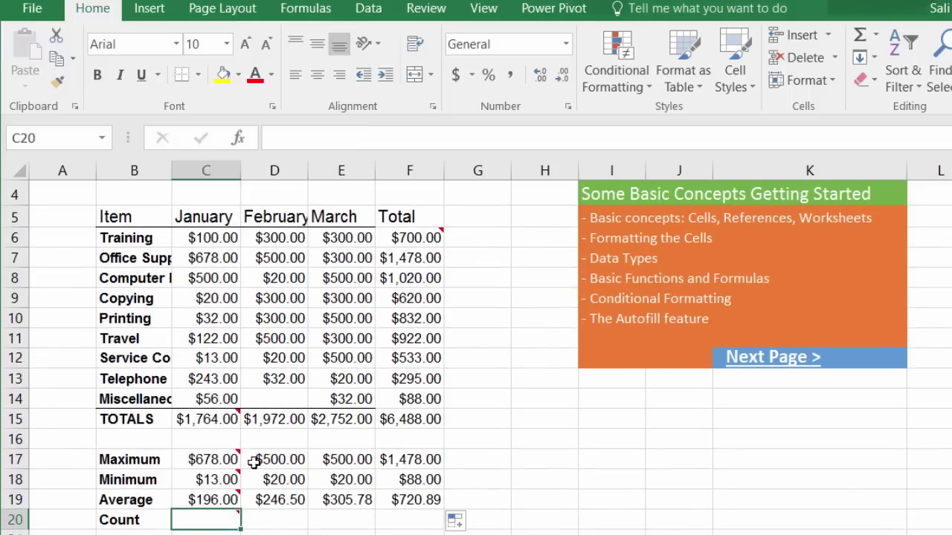
{"action": "type", "text": "="}
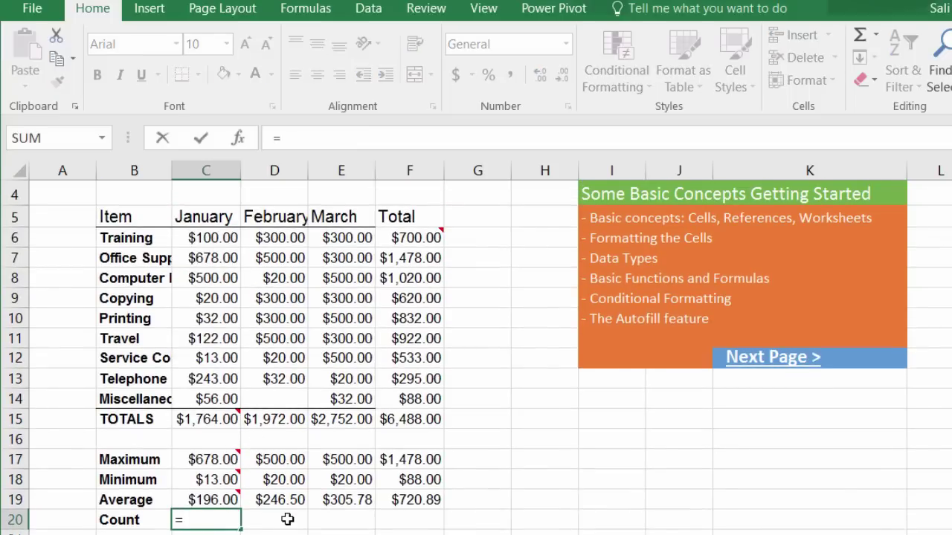
{"action": "type", "text": "count"}
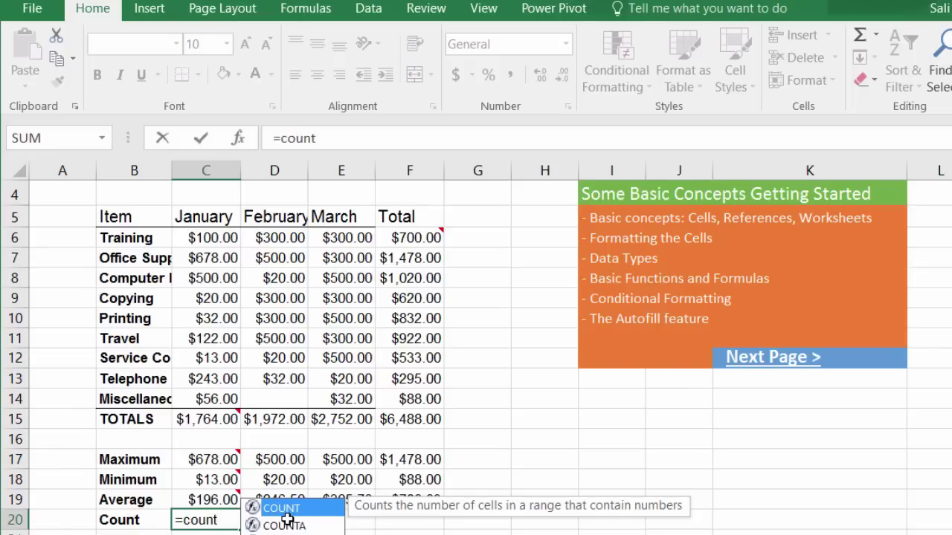
{"action": "type", "text": "("}
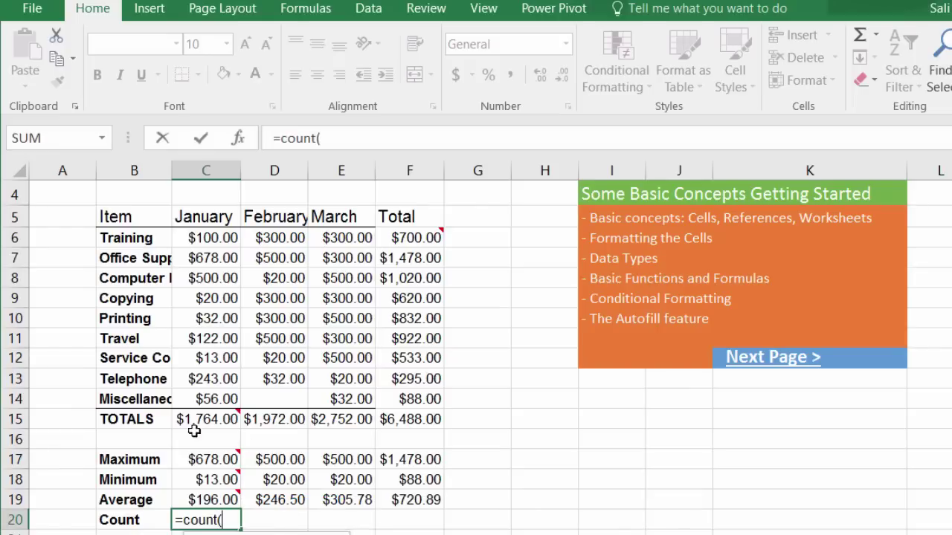
{"action": "left_click_drag", "start_coordinate": [216, 239], "coordinate": [206, 395]}
{"action": "key", "text": "Return"}
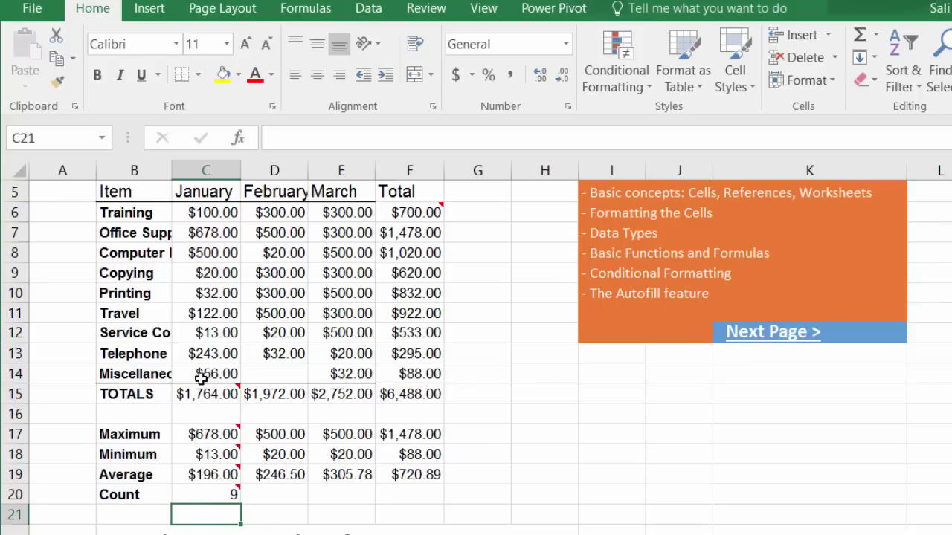
{"action": "left_click_drag", "start_coordinate": [230, 495], "coordinate": [424, 503]}
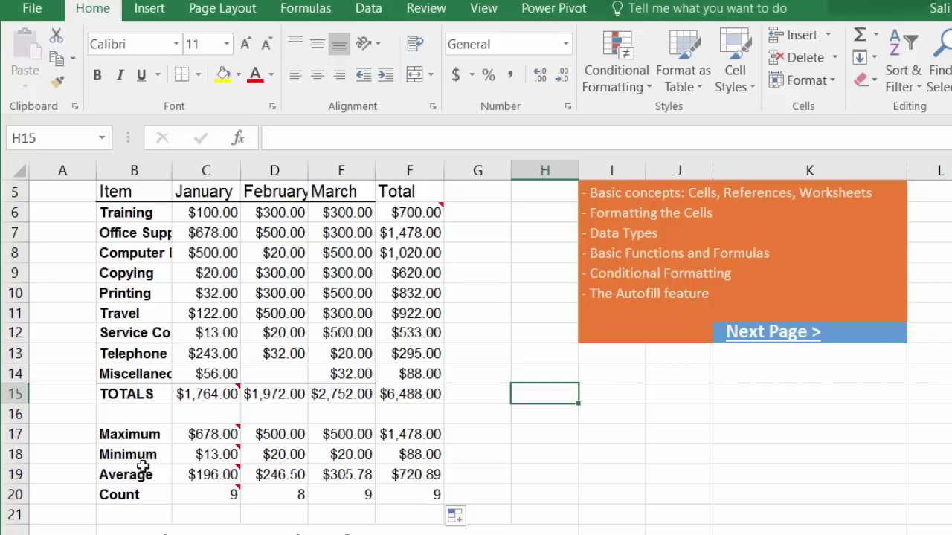
{"action": "mouse_move", "coordinate": [225, 395]}
{"action": "left_click", "coordinate": [534, 455]}
{"action": "scroll", "coordinate": [603, 390], "scroll_direction": "down", "scroll_amount": 2}
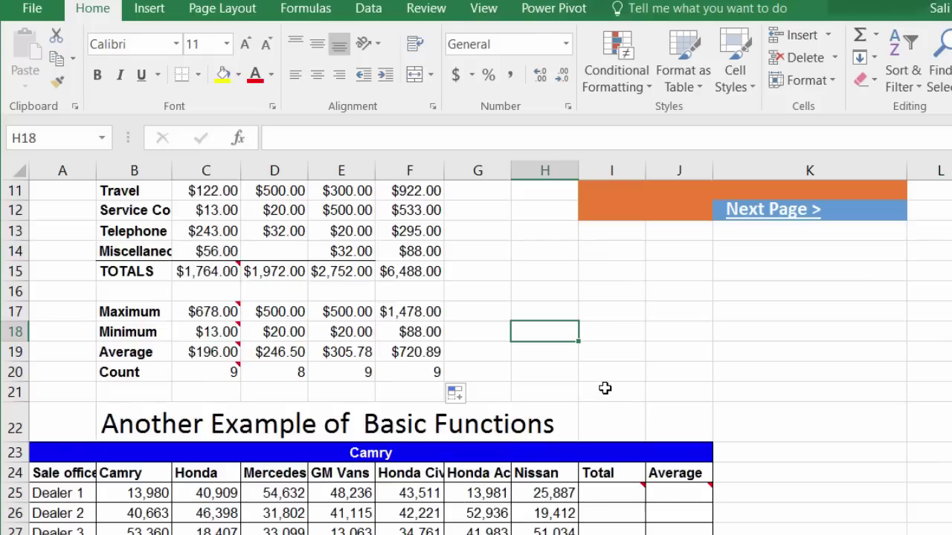
{"action": "scroll", "coordinate": [604, 389], "scroll_direction": "down", "scroll_amount": 2}
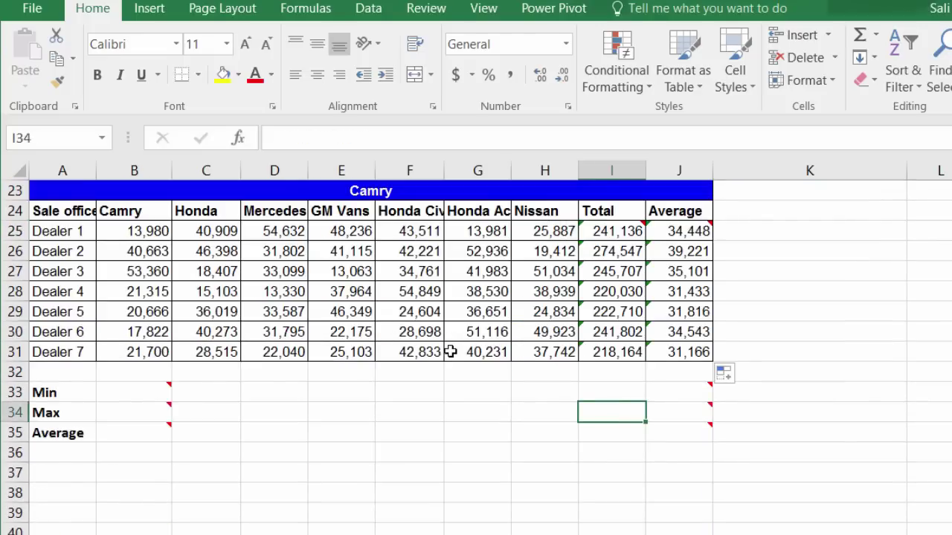
{"action": "scroll", "coordinate": [450, 351], "scroll_direction": "up", "scroll_amount": 2}
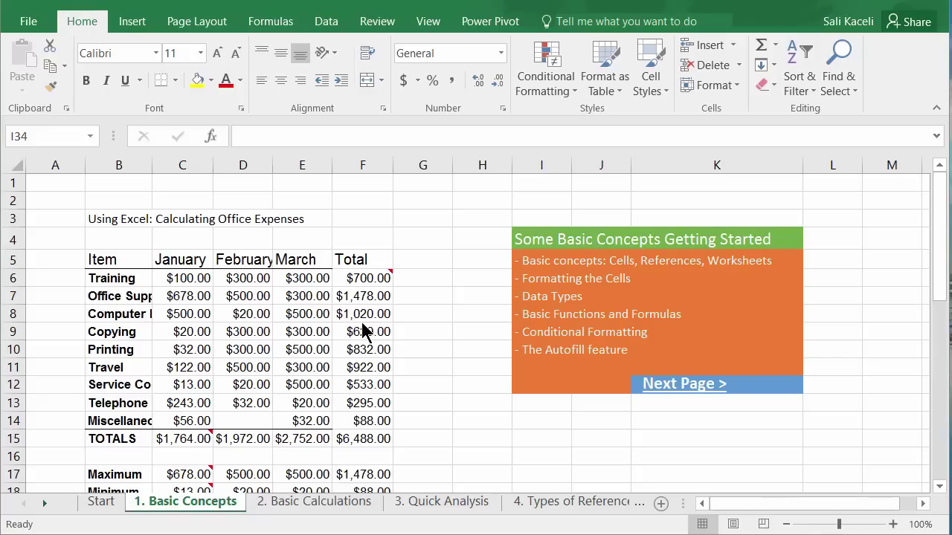
{"action": "scroll", "coordinate": [291, 400], "scroll_direction": "down", "scroll_amount": 3}
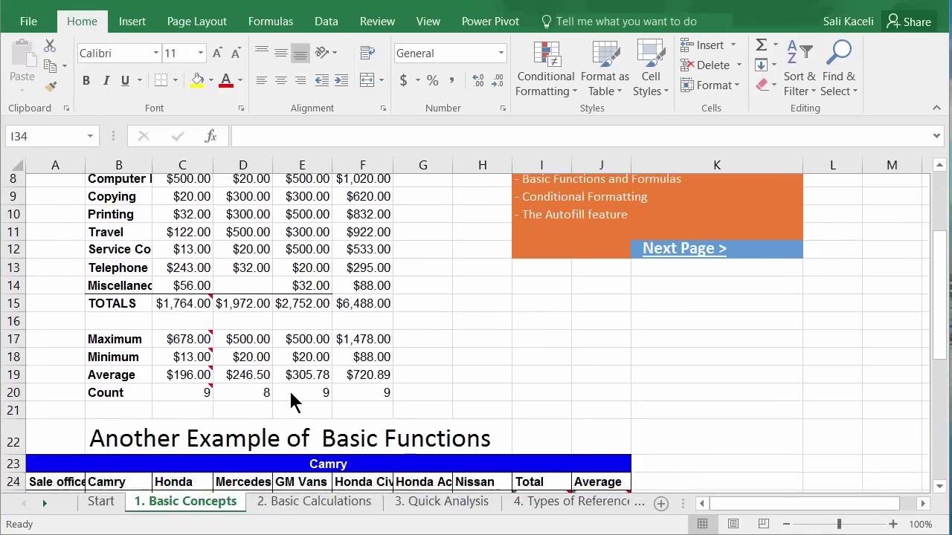
{"action": "scroll", "coordinate": [291, 400], "scroll_direction": "down", "scroll_amount": 4}
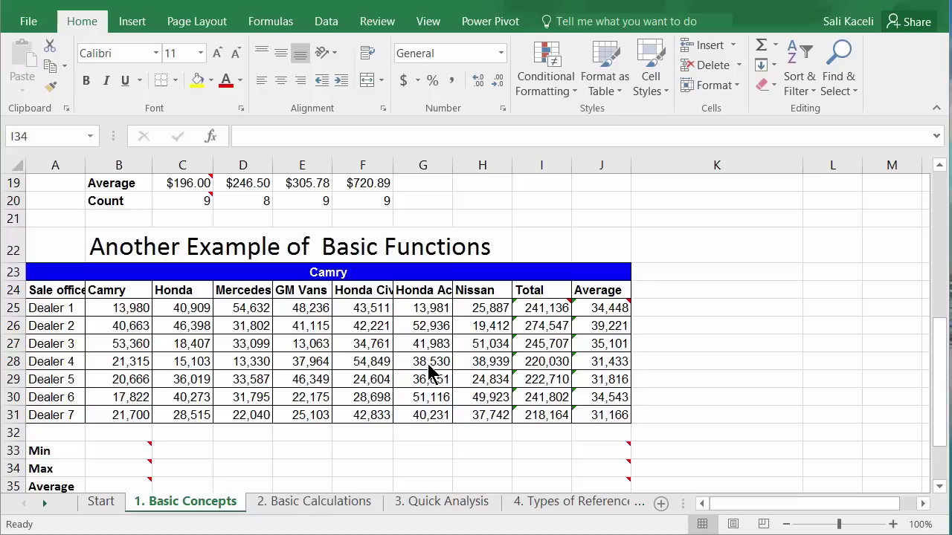
{"action": "scroll", "coordinate": [429, 371], "scroll_direction": "up", "scroll_amount": 6}
{"action": "left_click", "coordinate": [107, 219]}
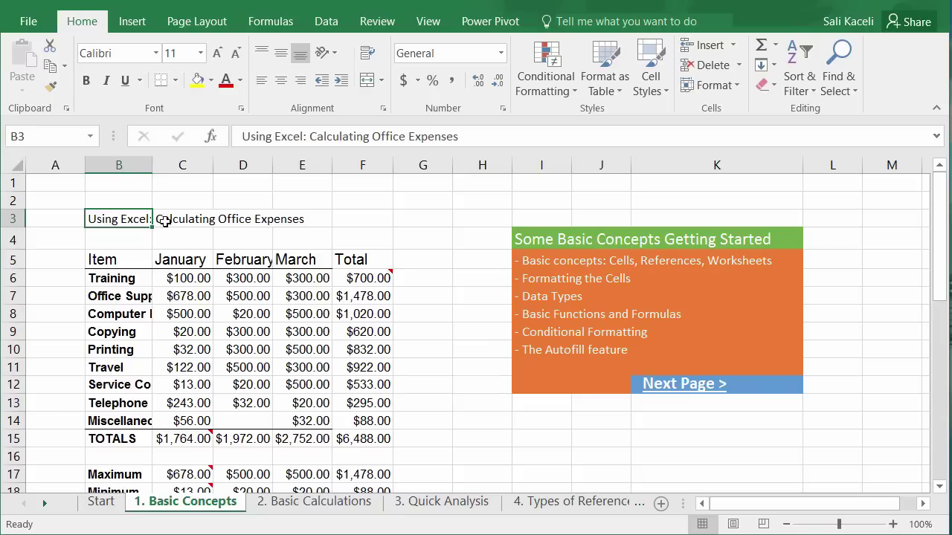
{"action": "left_click_drag", "start_coordinate": [134, 219], "coordinate": [374, 227]}
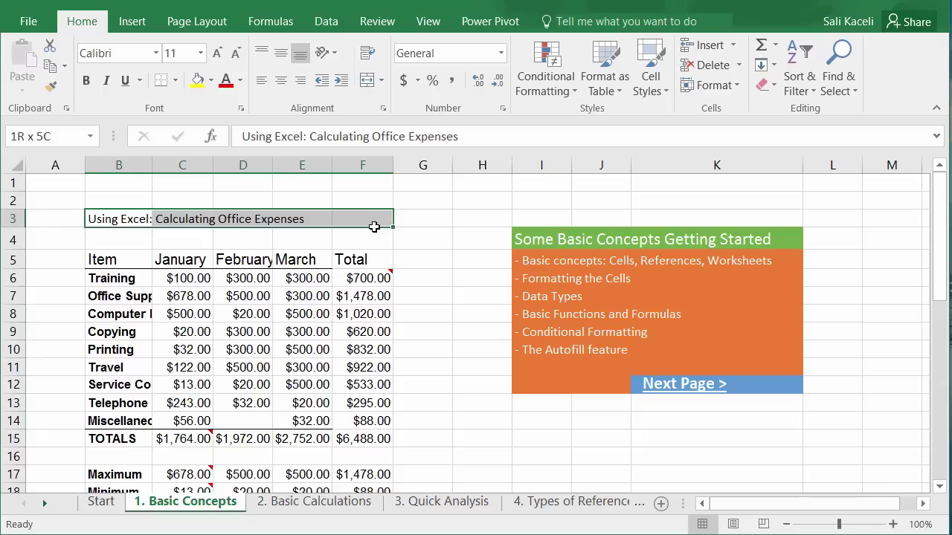
- Merge and centre the title across A3:G3
{"action": "left_click", "coordinate": [421, 235]}
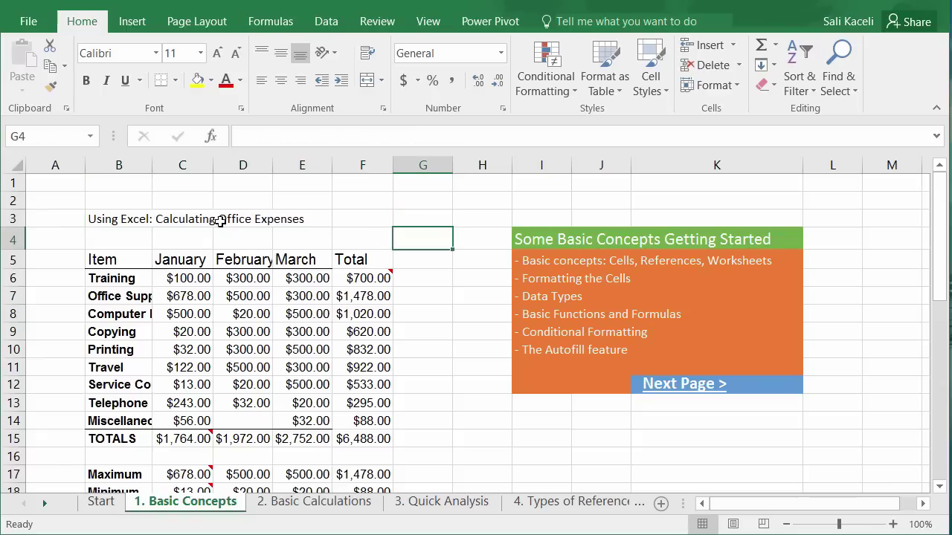
{"action": "left_click_drag", "start_coordinate": [59, 217], "coordinate": [424, 220]}
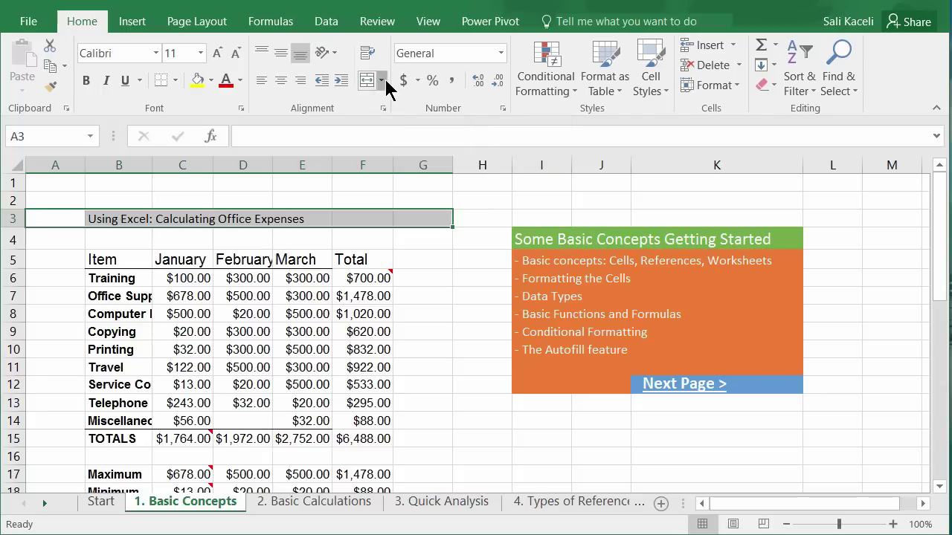
{"action": "left_click", "coordinate": [382, 80]}
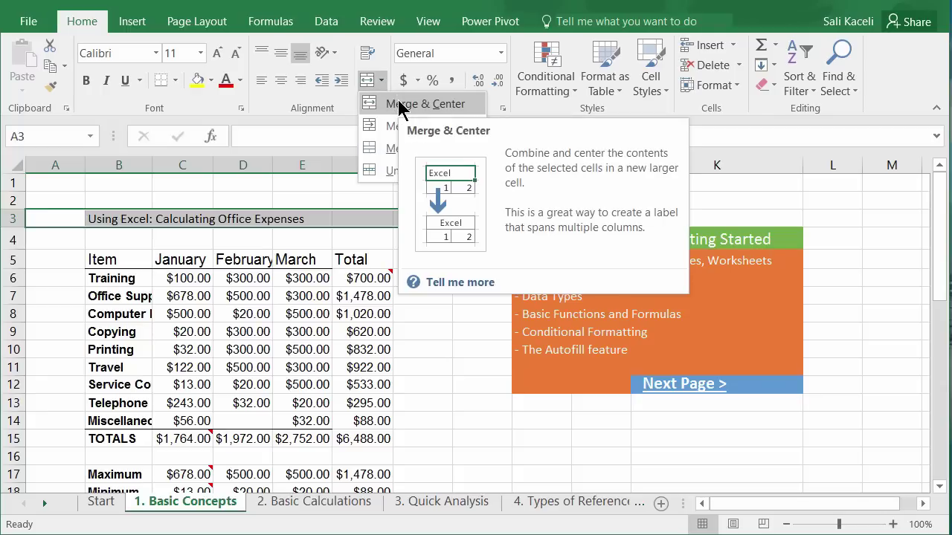
{"action": "left_click", "coordinate": [398, 104]}
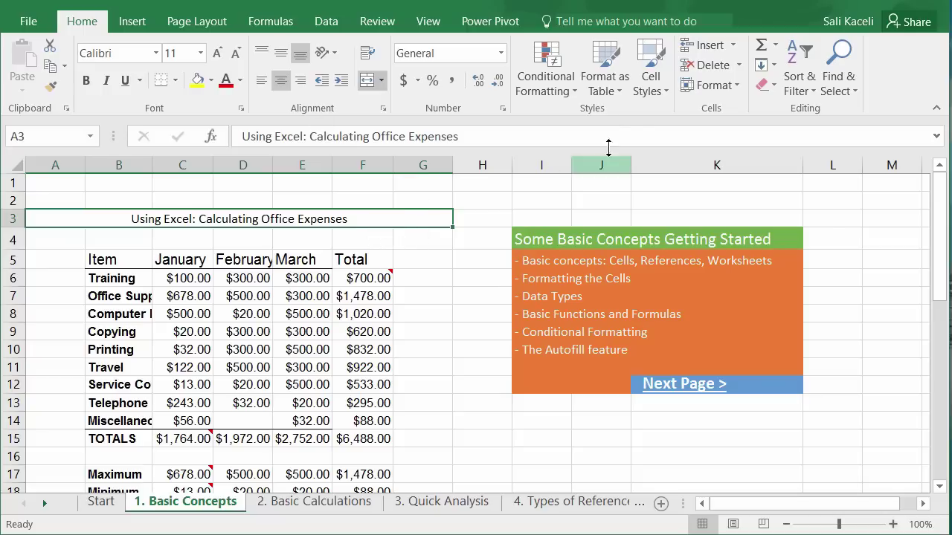
- Apply the Heading 1 cell style to the merged title
{"action": "left_click", "coordinate": [658, 90]}
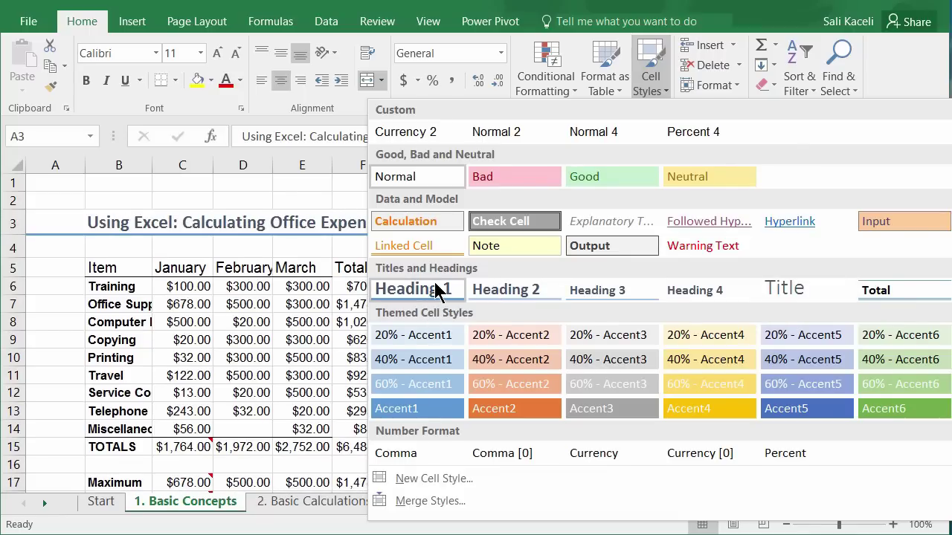
{"action": "left_click", "coordinate": [422, 293]}
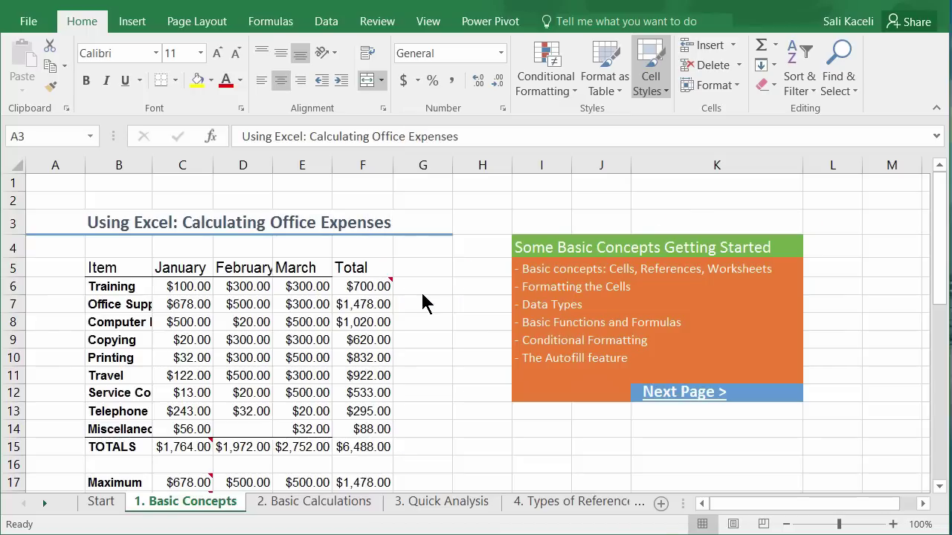
{"action": "left_click", "coordinate": [482, 339]}
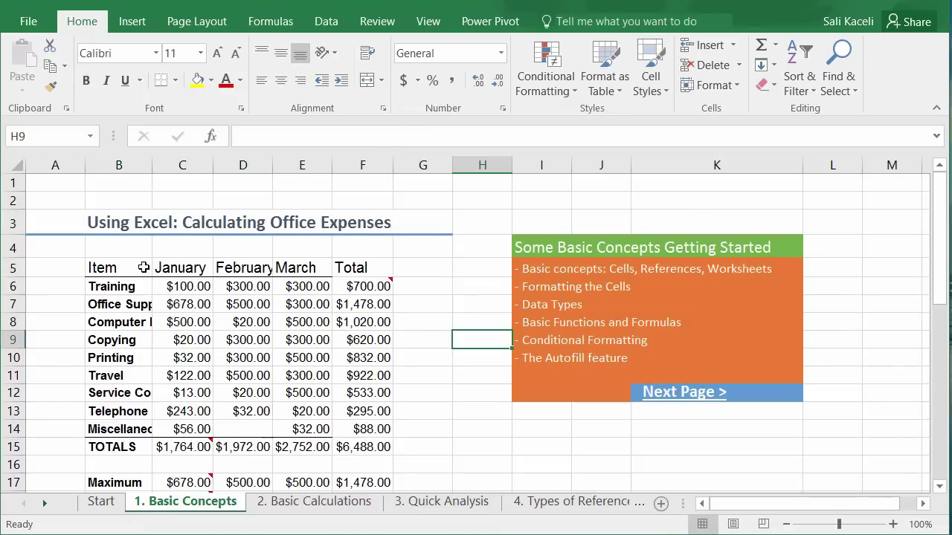
{"action": "left_click_drag", "start_coordinate": [98, 269], "coordinate": [352, 442]}
{"action": "left_click", "coordinate": [620, 91]}
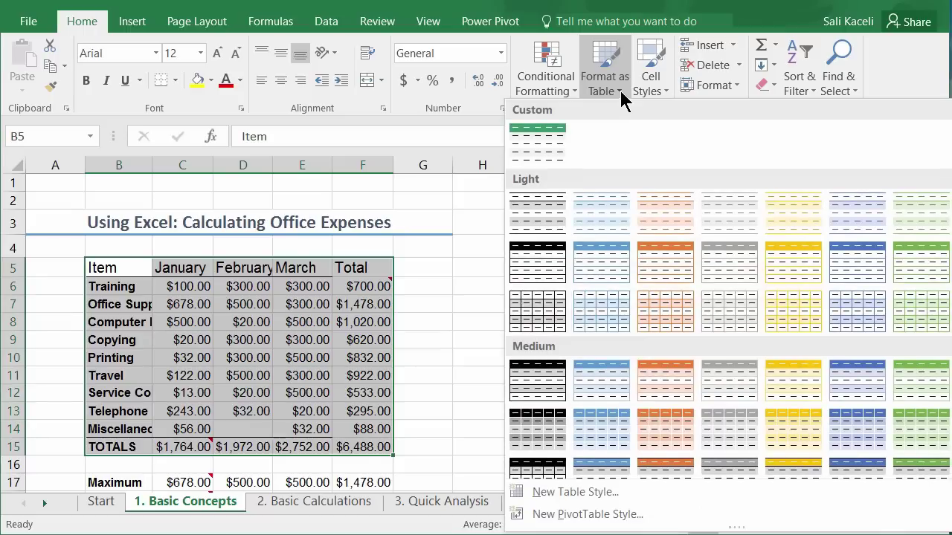
- Format B5:F15 as a table with headers using a light blue style
{"action": "left_click", "coordinate": [855, 277]}
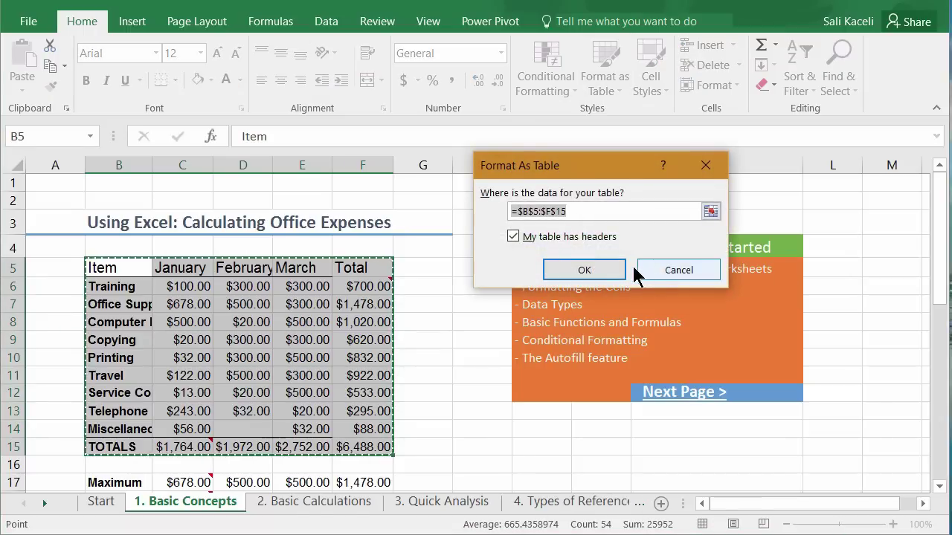
{"action": "left_click", "coordinate": [585, 270]}
{"action": "left_click", "coordinate": [319, 336]}
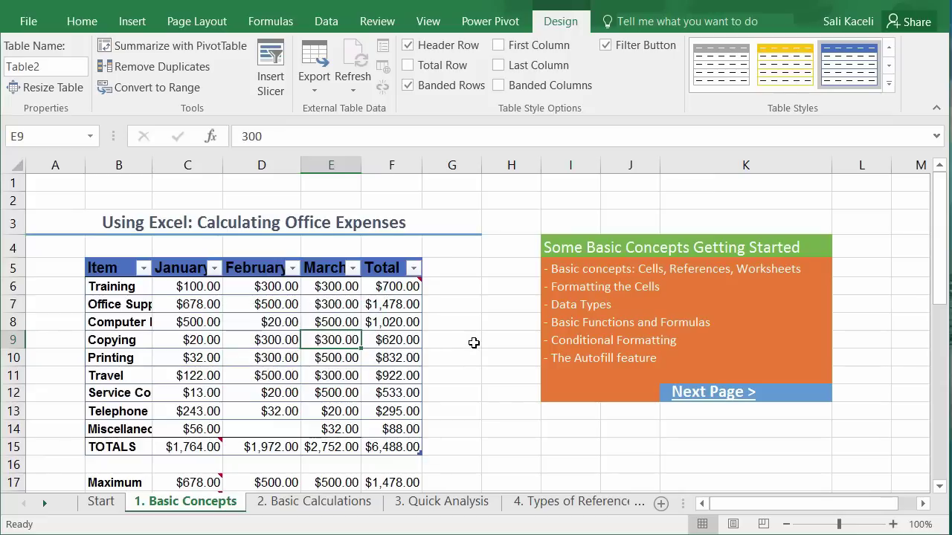
{"action": "left_click", "coordinate": [469, 340]}
{"action": "left_click", "coordinate": [211, 358]}
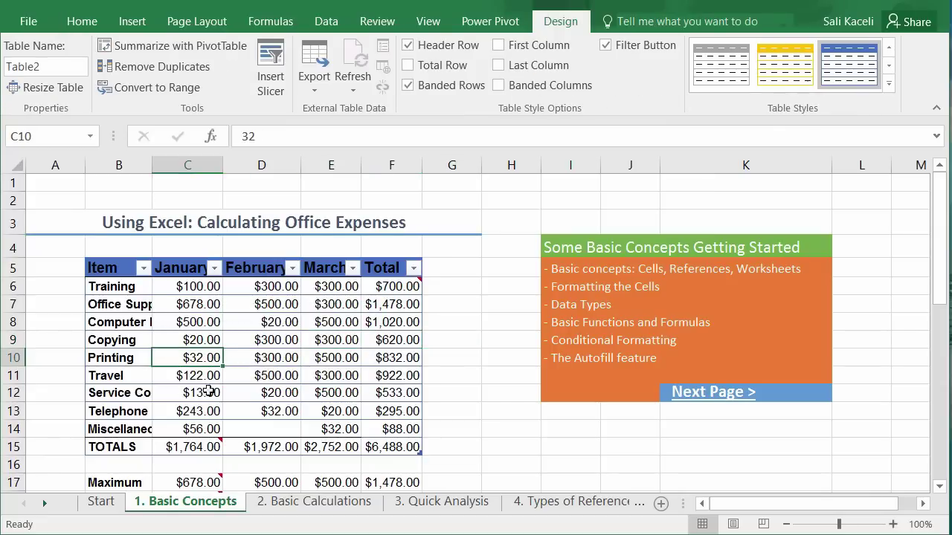
- Change the table to Table Style Medium 2 with blue banded rows
{"action": "left_click_drag", "start_coordinate": [96, 268], "coordinate": [343, 444]}
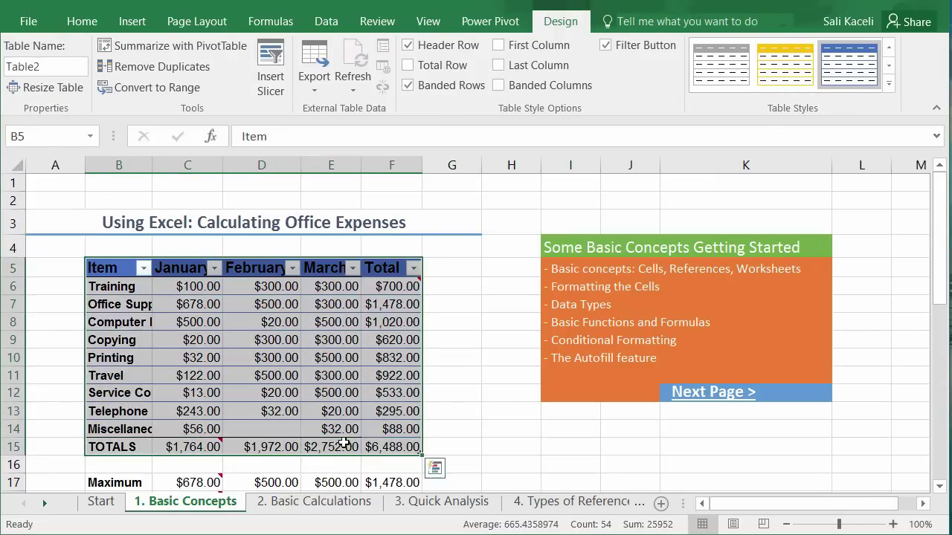
{"action": "left_click", "coordinate": [887, 85]}
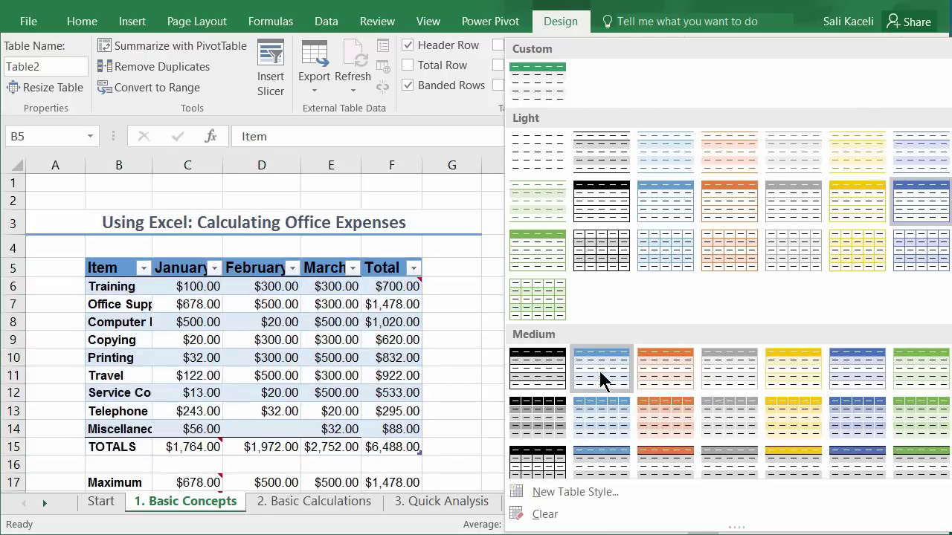
{"action": "left_click", "coordinate": [599, 369]}
{"action": "left_click", "coordinate": [450, 324]}
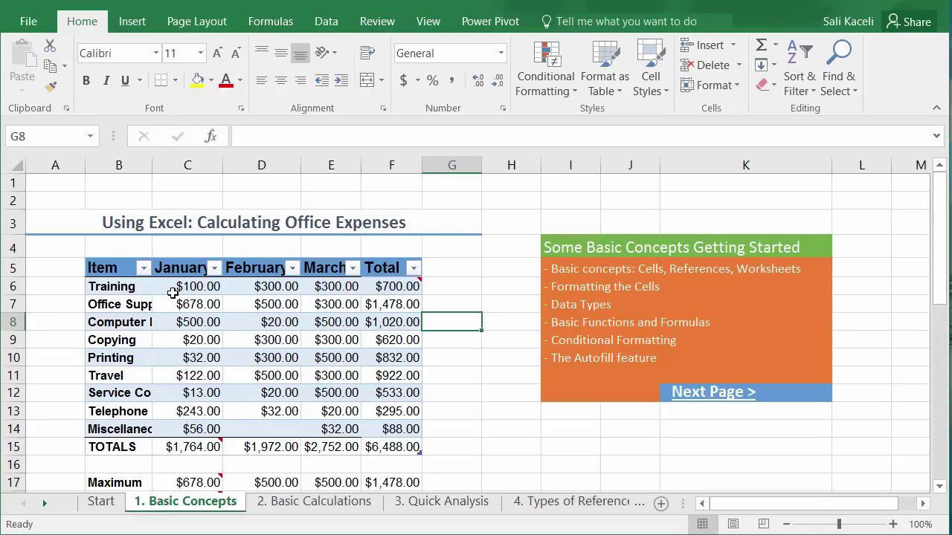
{"action": "left_click_drag", "start_coordinate": [170, 285], "coordinate": [319, 425]}
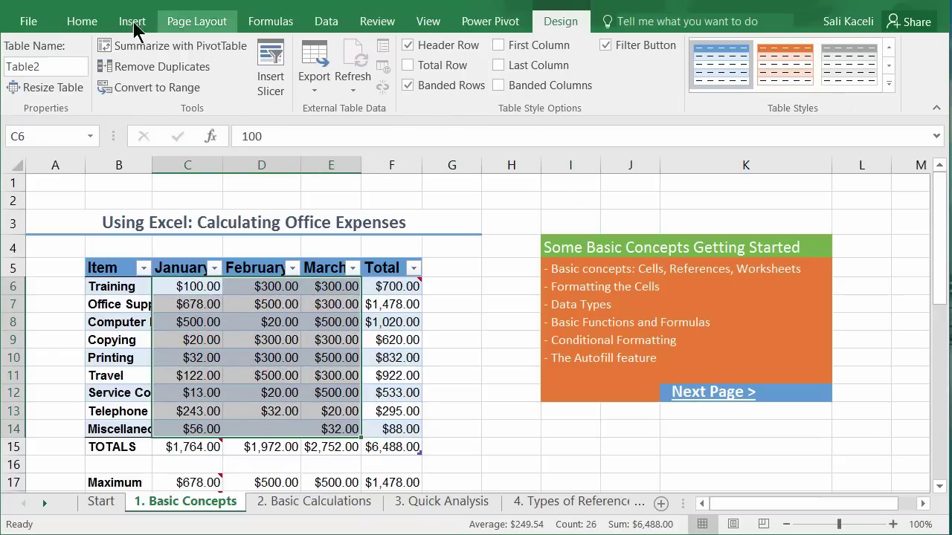
- Apply red gradient data bars to C6:E14 through Home > Conditional Formatting
{"action": "left_click", "coordinate": [80, 22]}
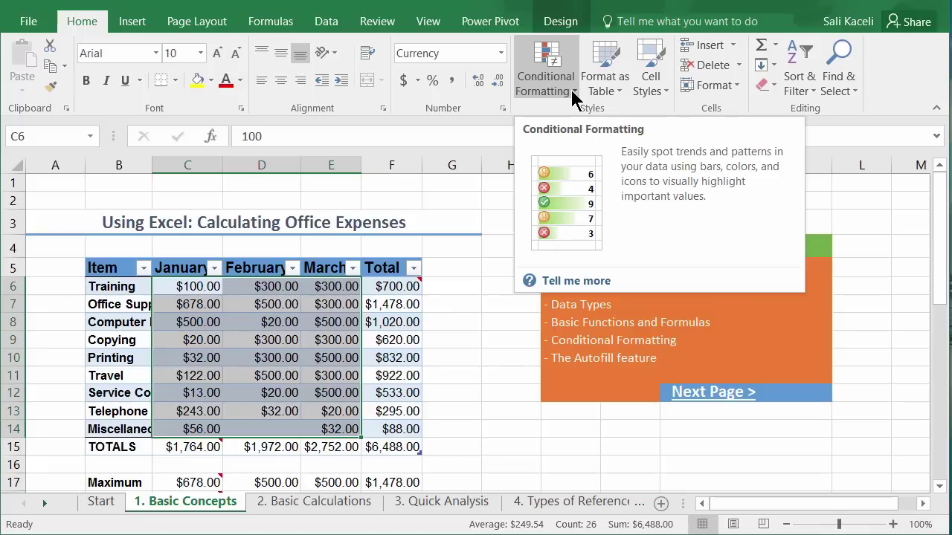
{"action": "left_click", "coordinate": [571, 90]}
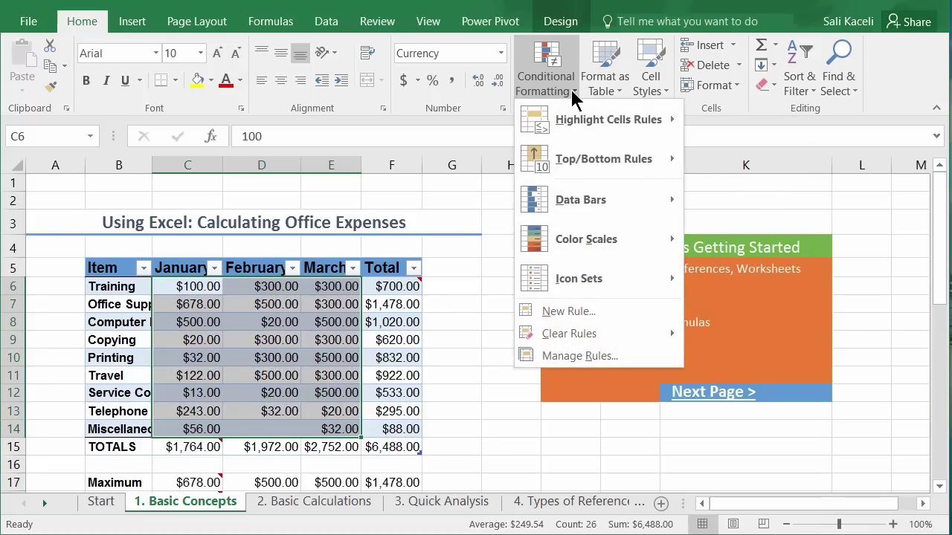
{"action": "mouse_move", "coordinate": [582, 125]}
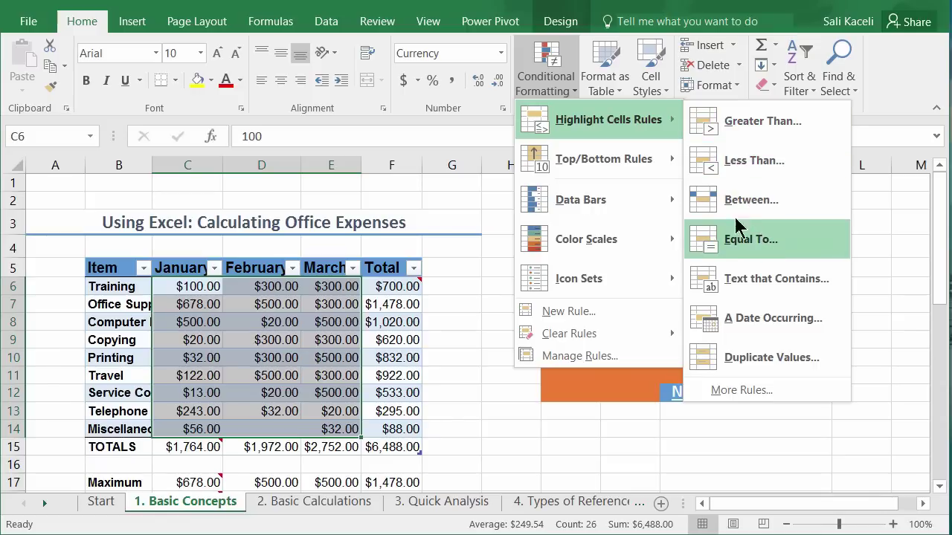
{"action": "mouse_move", "coordinate": [639, 162]}
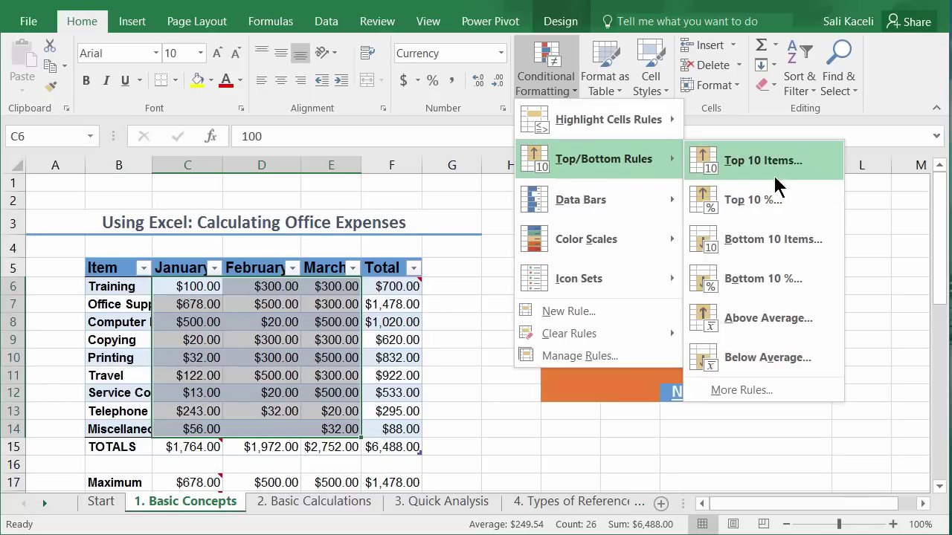
{"action": "mouse_move", "coordinate": [621, 214]}
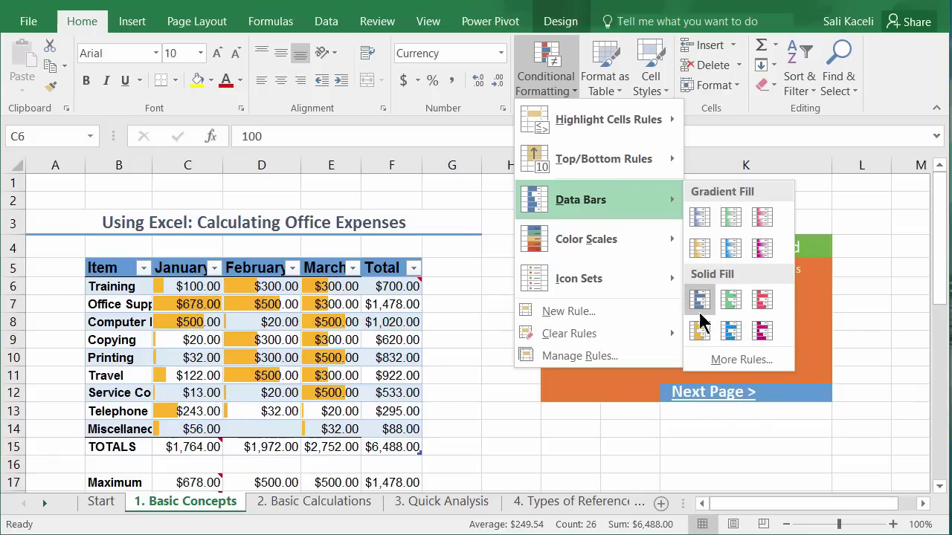
{"action": "mouse_move", "coordinate": [597, 240]}
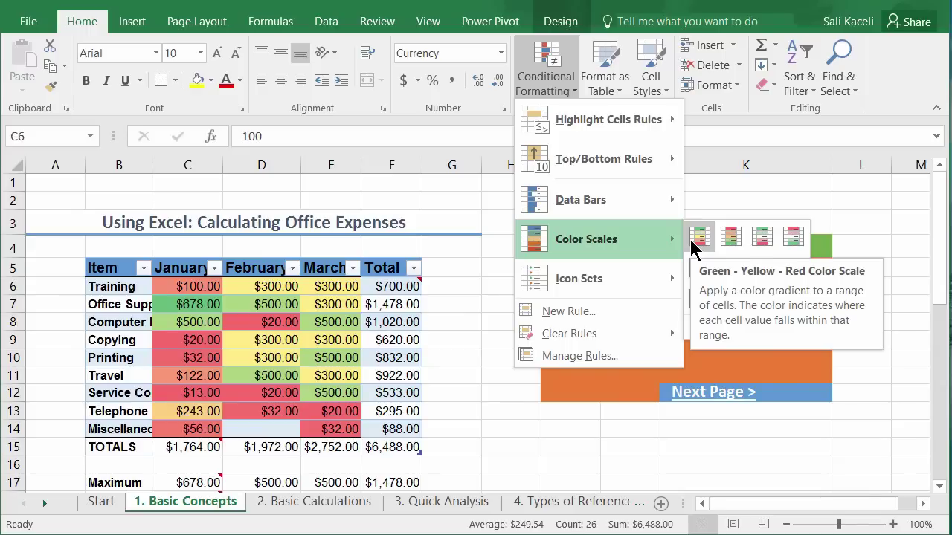
{"action": "mouse_move", "coordinate": [658, 277]}
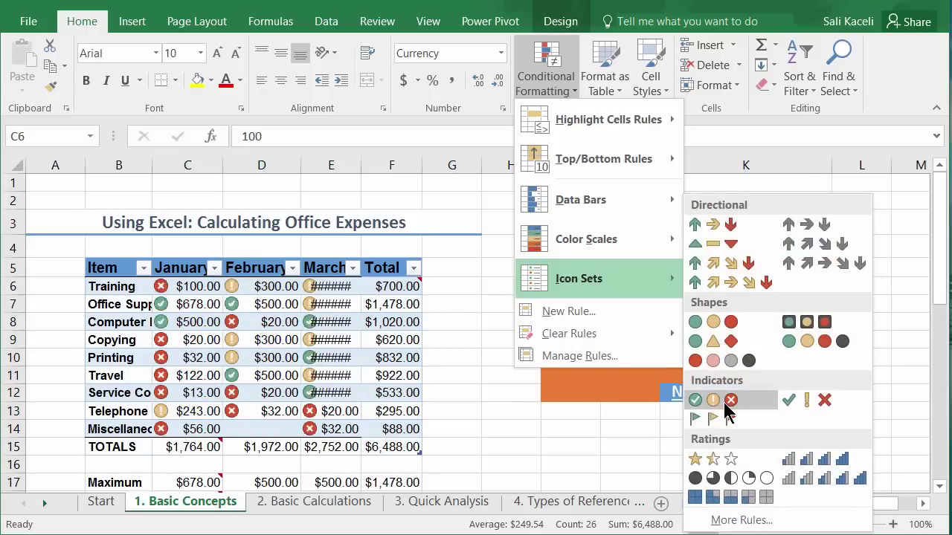
{"action": "key", "text": "Escape"}
- Start a new conditional formatting rule, then cancel it
{"action": "left_click", "coordinate": [565, 94]}
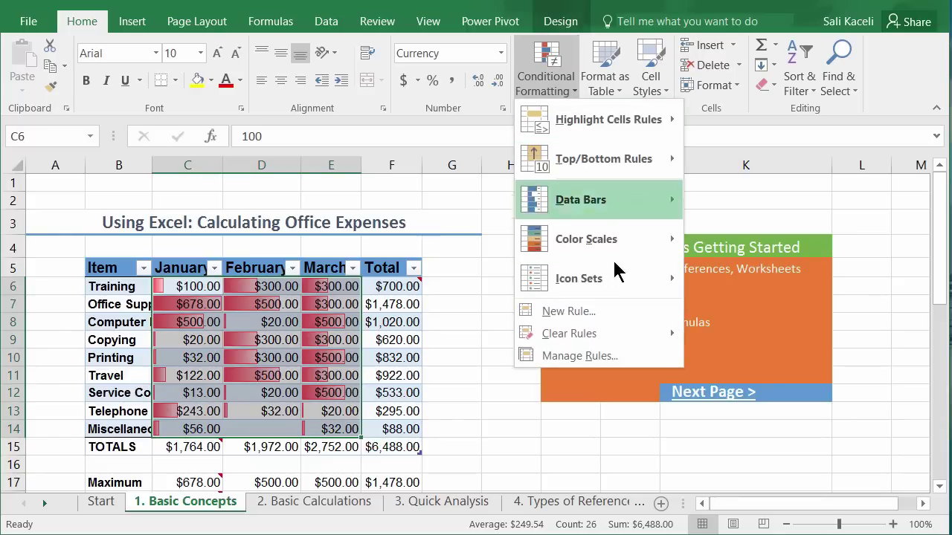
{"action": "left_click", "coordinate": [588, 313]}
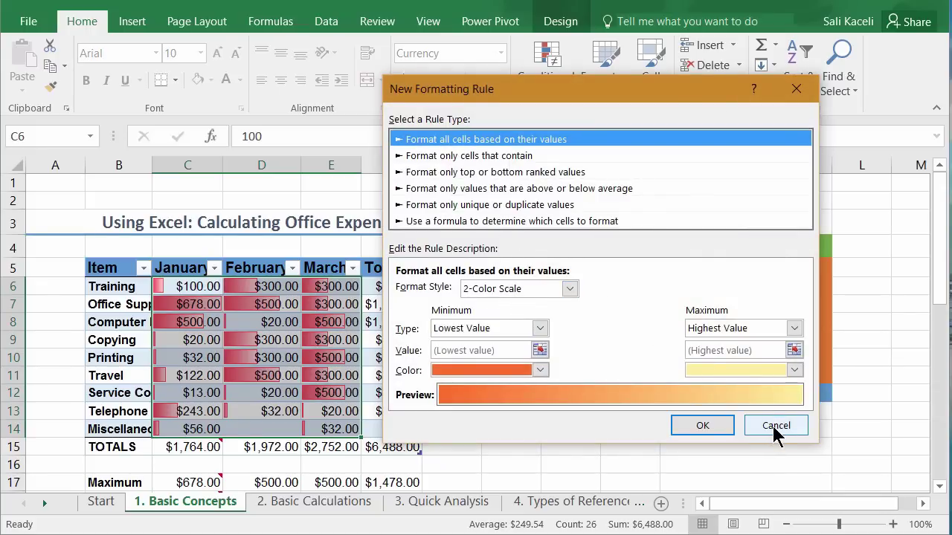
{"action": "left_click", "coordinate": [773, 425]}
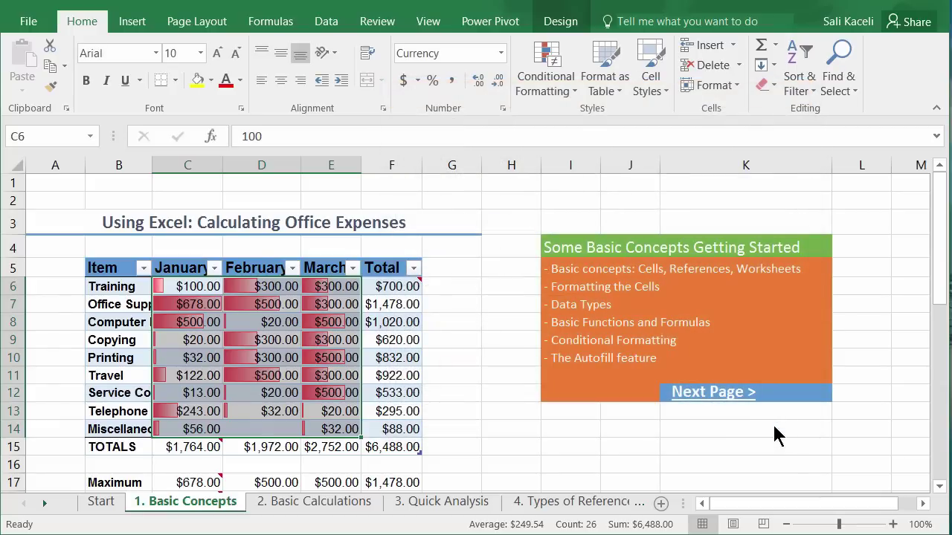
- Follow the Next Page link to the '2. Basic Calculations' sheet
{"action": "scroll", "coordinate": [550, 340], "scroll_direction": "up", "scroll_amount": 2, "text": "ctrl"}
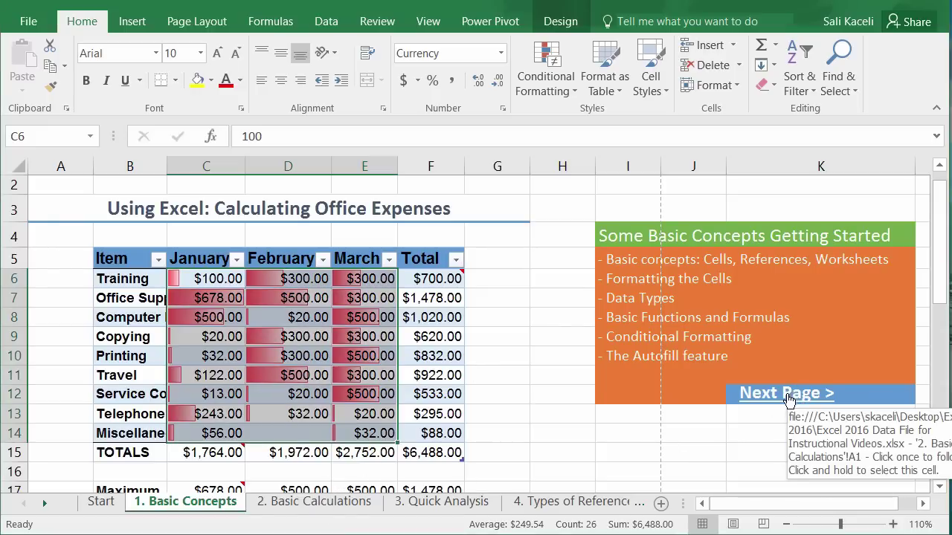
{"action": "left_click", "coordinate": [786, 403]}
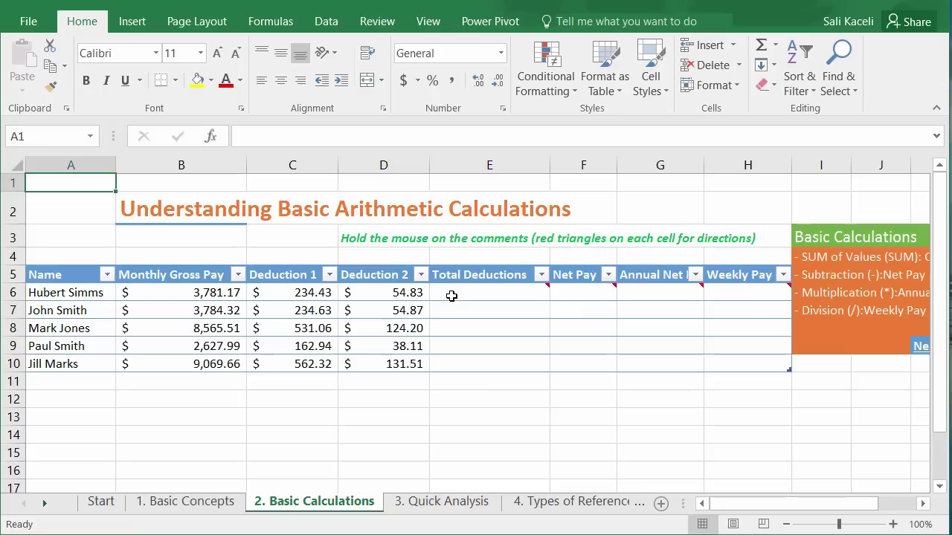
{"action": "mouse_move", "coordinate": [449, 296]}
{"action": "left_click", "coordinate": [474, 293]}
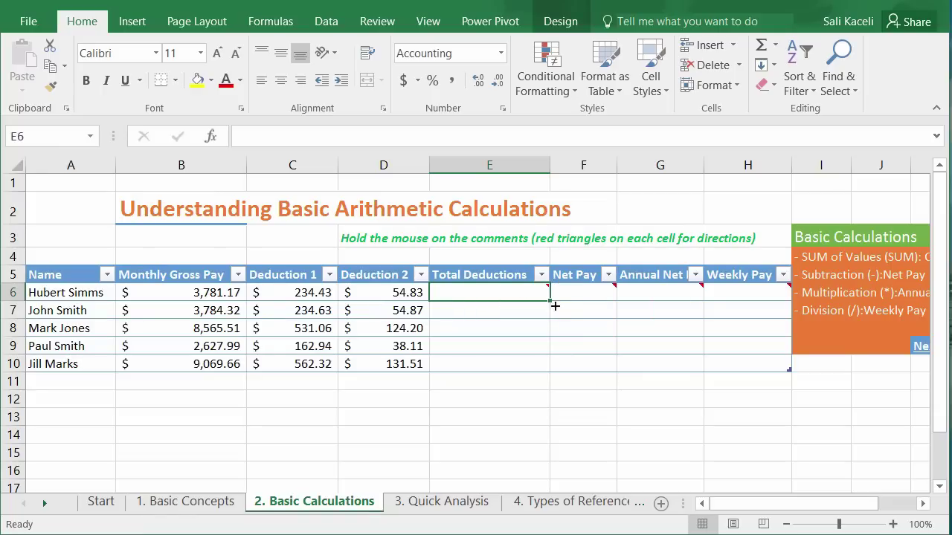
{"action": "left_click", "coordinate": [583, 298]}
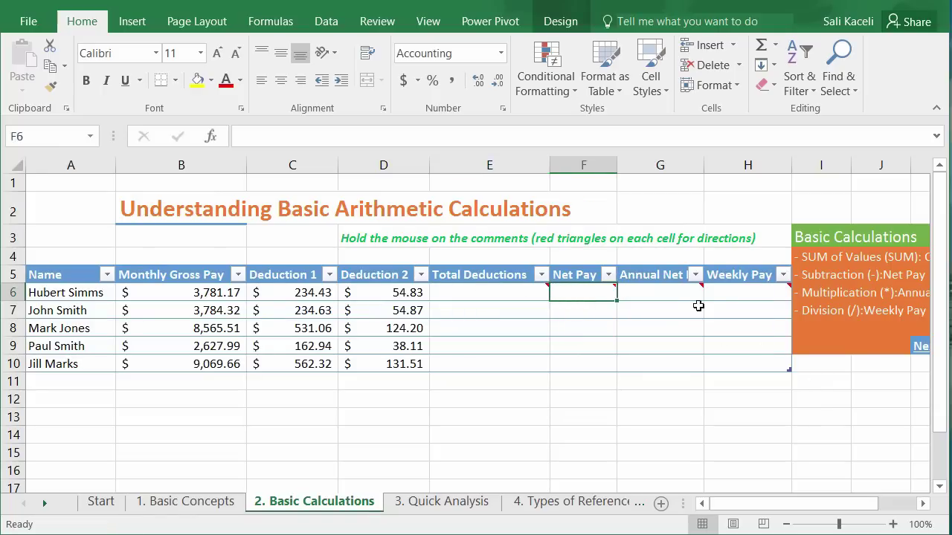
{"action": "left_click", "coordinate": [679, 291]}
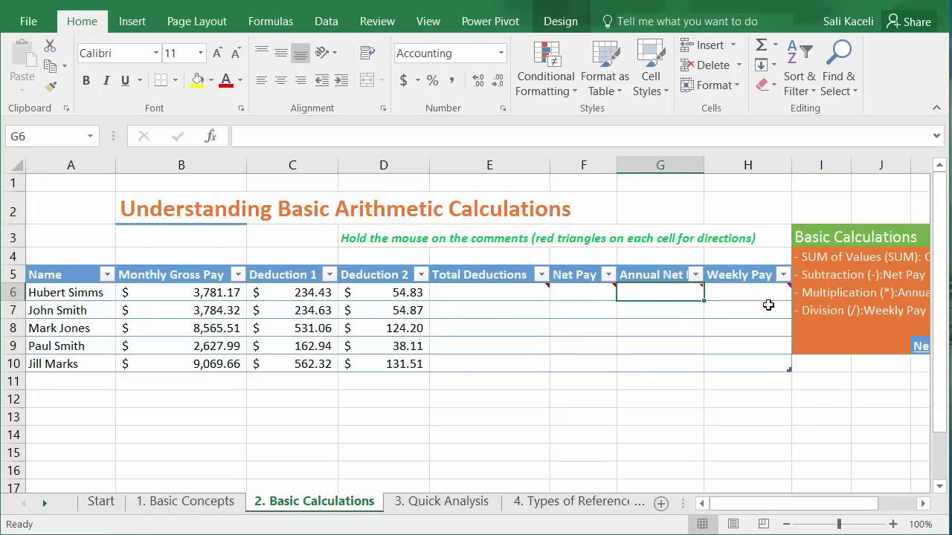
{"action": "left_click", "coordinate": [756, 301]}
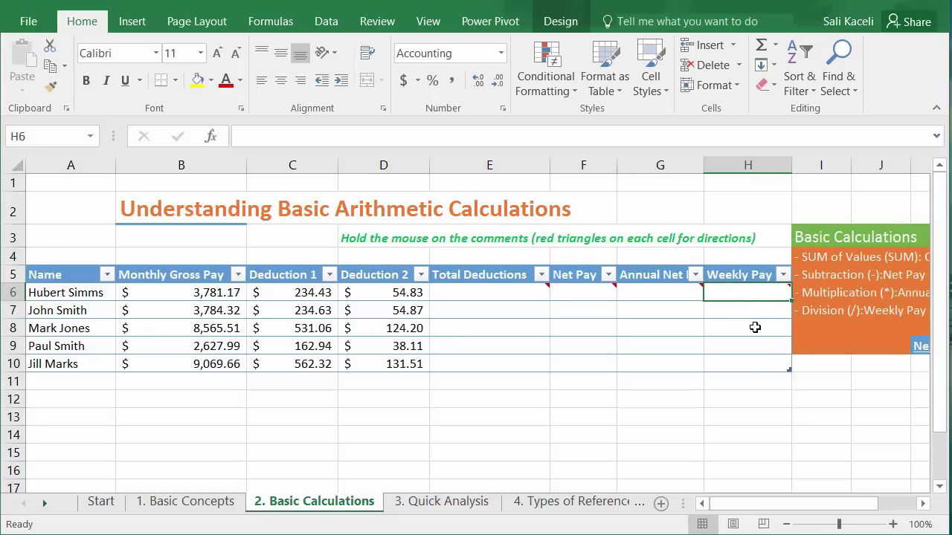
{"action": "left_click", "coordinate": [922, 504]}
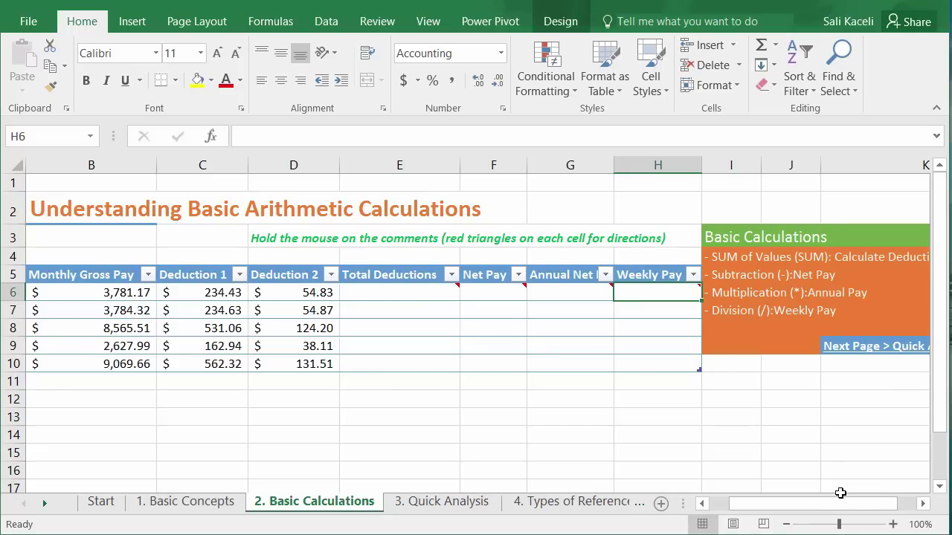
{"action": "left_click_drag", "start_coordinate": [787, 508], "coordinate": [760, 506]}
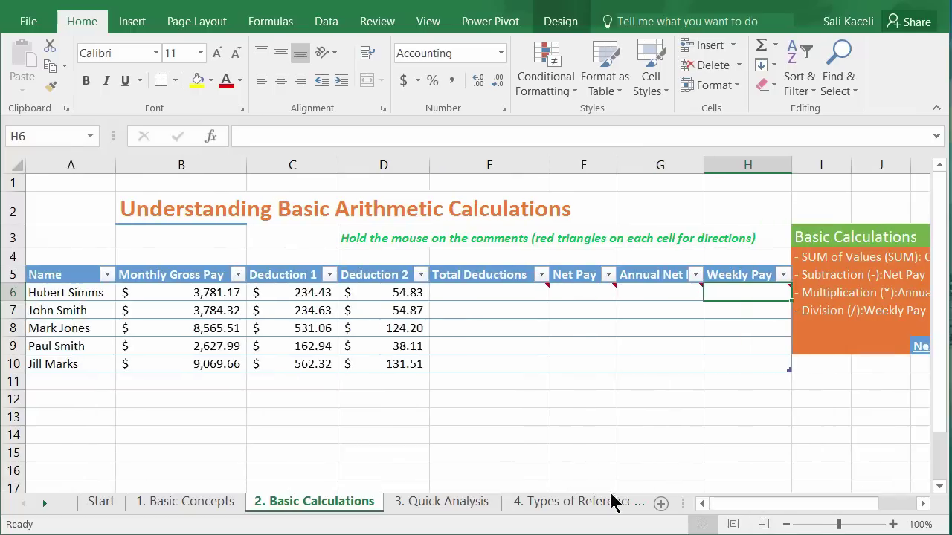
{"action": "left_click", "coordinate": [483, 300]}
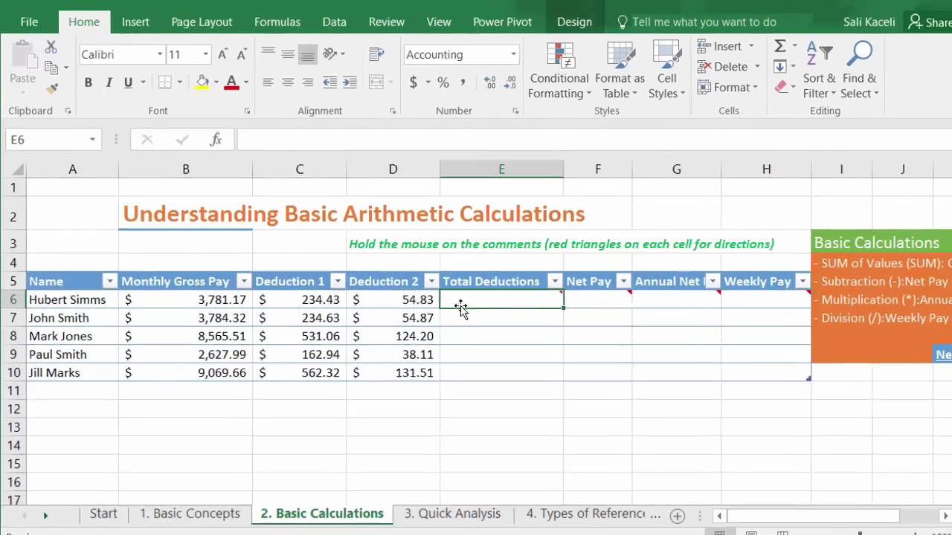
{"action": "mouse_move", "coordinate": [465, 294]}
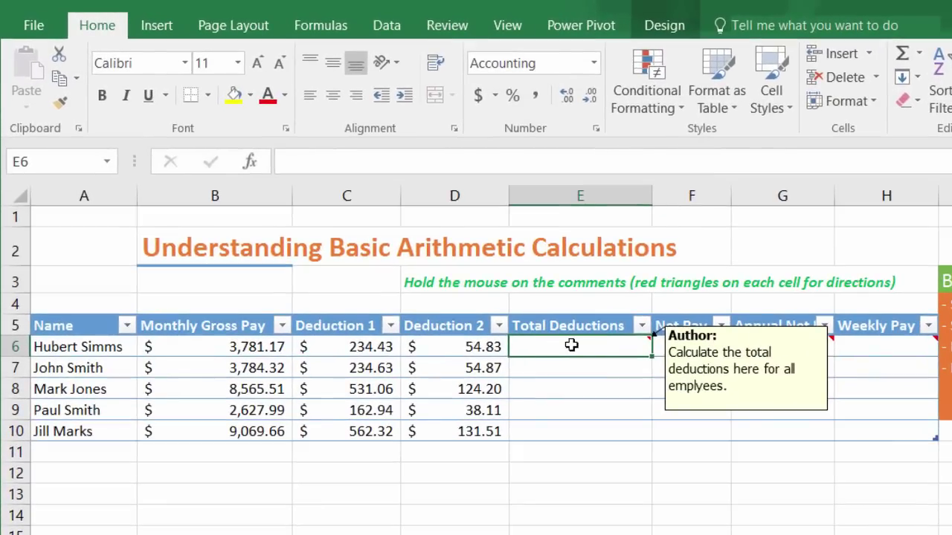
- Enter =SUM(C6:D6) in E6 for the first employee's total deductions
{"action": "type", "text": "="}
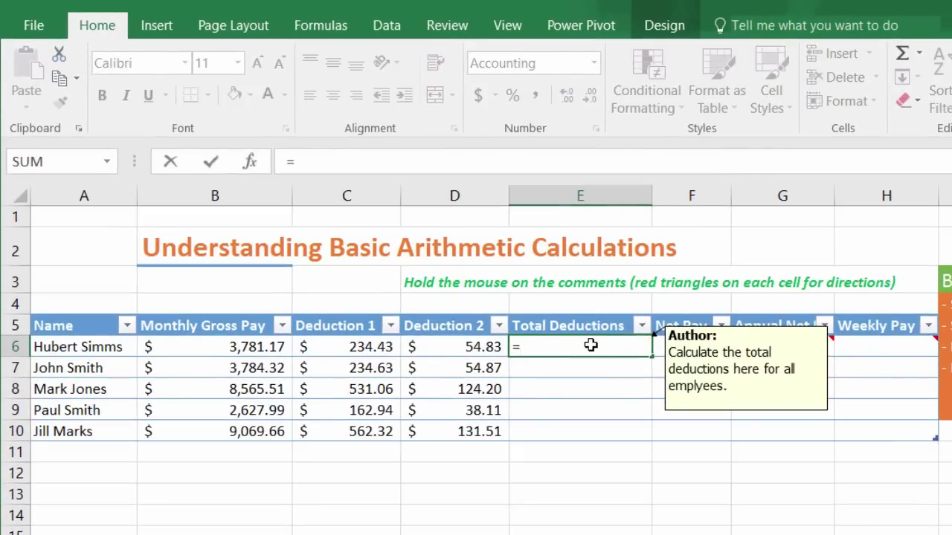
{"action": "type", "text": "sum"}
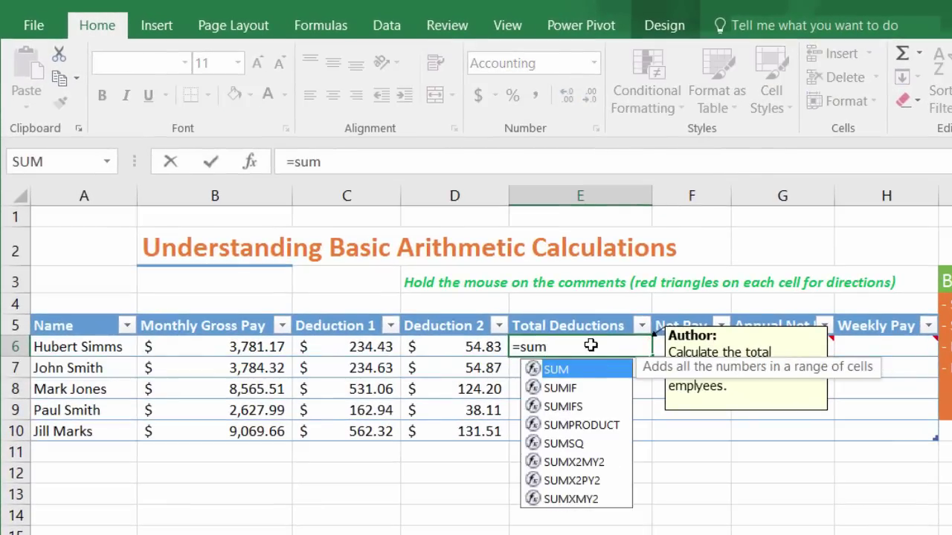
{"action": "type", "text": "("}
{"action": "left_click_drag", "start_coordinate": [344, 347], "coordinate": [438, 357]}
{"action": "key", "text": "Return"}
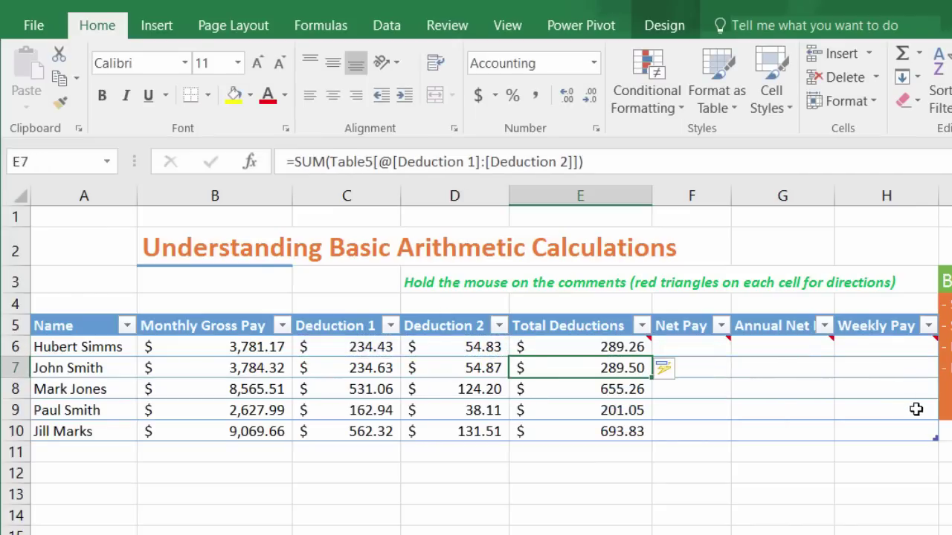
{"action": "left_click", "coordinate": [598, 346]}
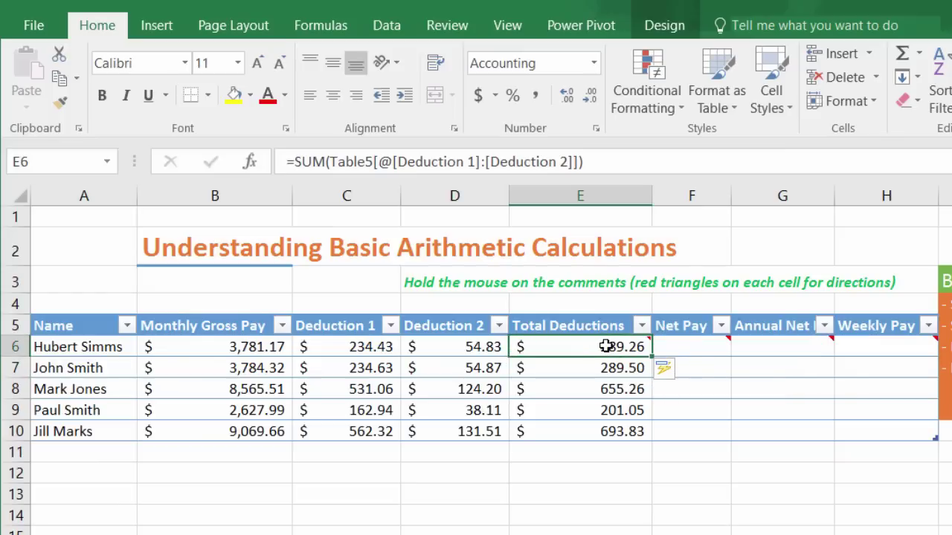
{"action": "mouse_move", "coordinate": [606, 346]}
{"action": "left_click", "coordinate": [589, 367]}
{"action": "left_click", "coordinate": [586, 390]}
{"action": "left_click", "coordinate": [585, 413]}
- Undo the calculated column, then fill E6 down to E10 (289.26 to 693.83)
{"action": "left_click", "coordinate": [678, 368]}
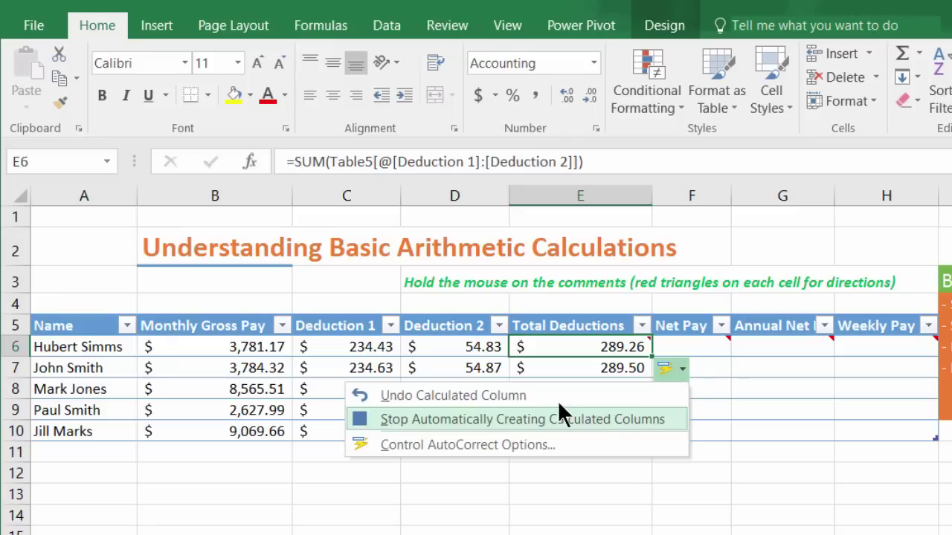
{"action": "left_click", "coordinate": [509, 395]}
{"action": "left_click", "coordinate": [645, 370]}
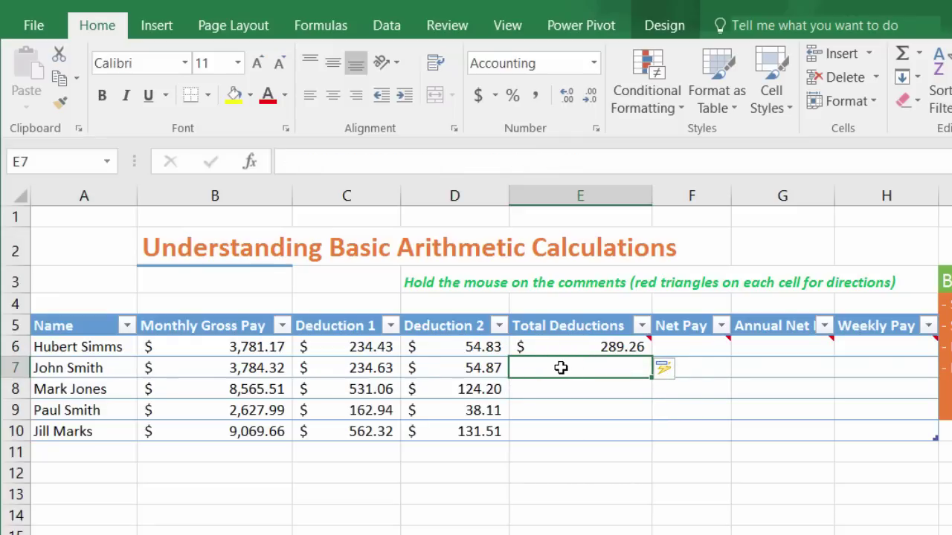
{"action": "left_click", "coordinate": [598, 351]}
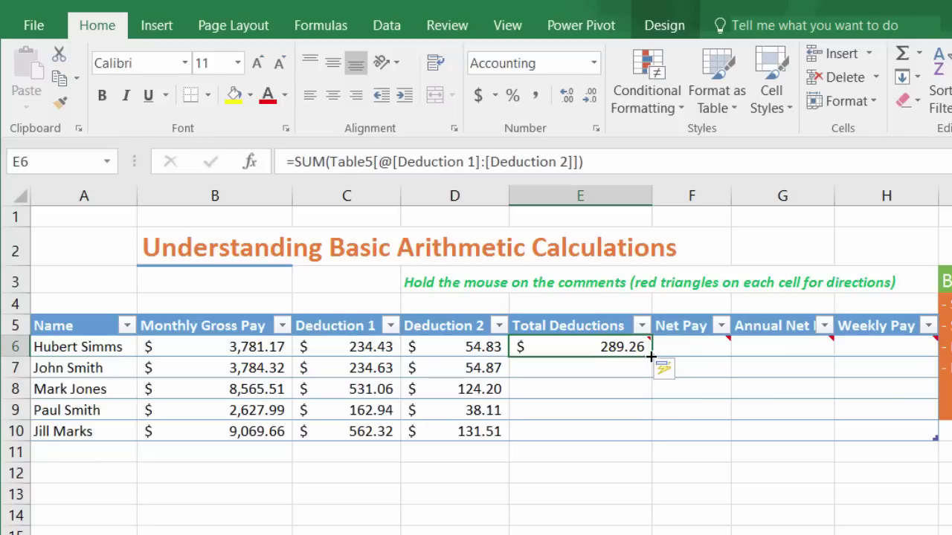
{"action": "left_click_drag", "start_coordinate": [650, 357], "coordinate": [645, 438]}
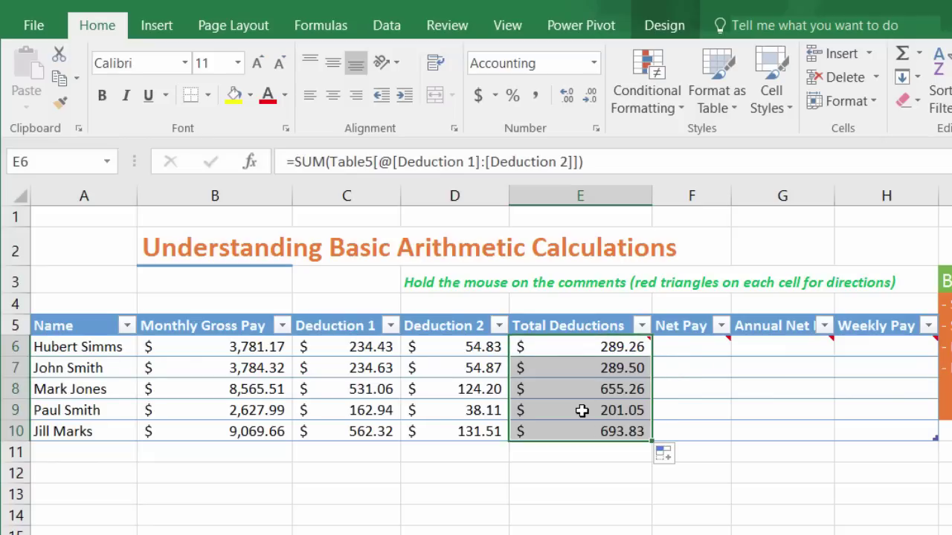
{"action": "left_click", "coordinate": [585, 412]}
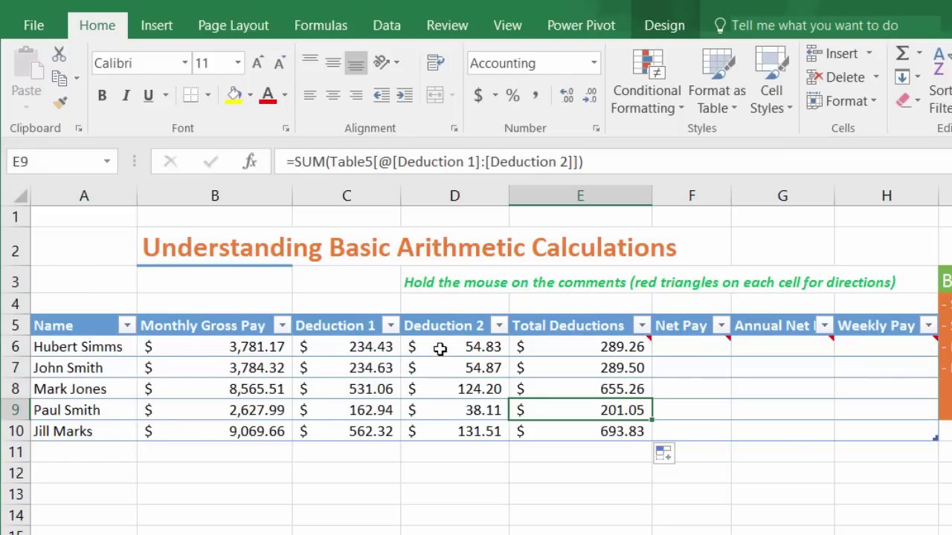
{"action": "left_click", "coordinate": [673, 350]}
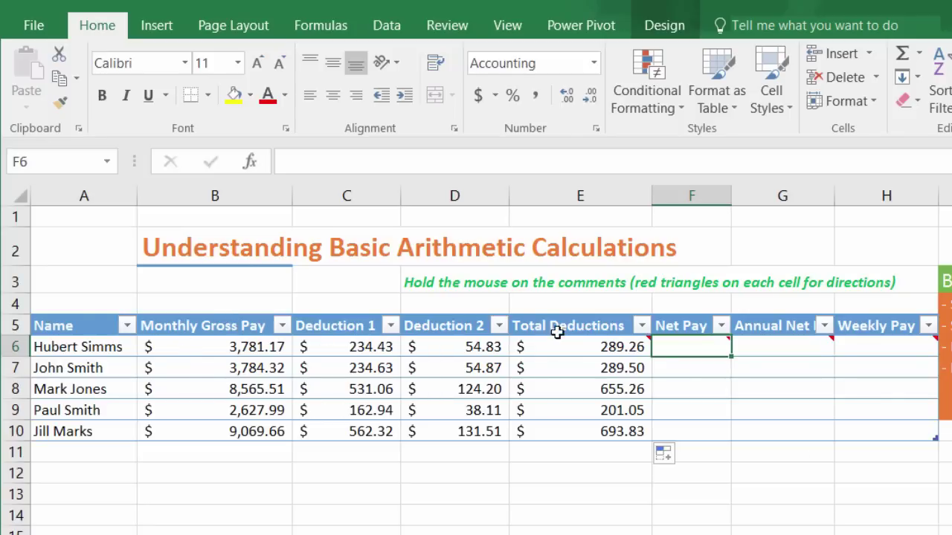
{"action": "mouse_move", "coordinate": [679, 357]}
{"action": "left_click", "coordinate": [678, 349]}
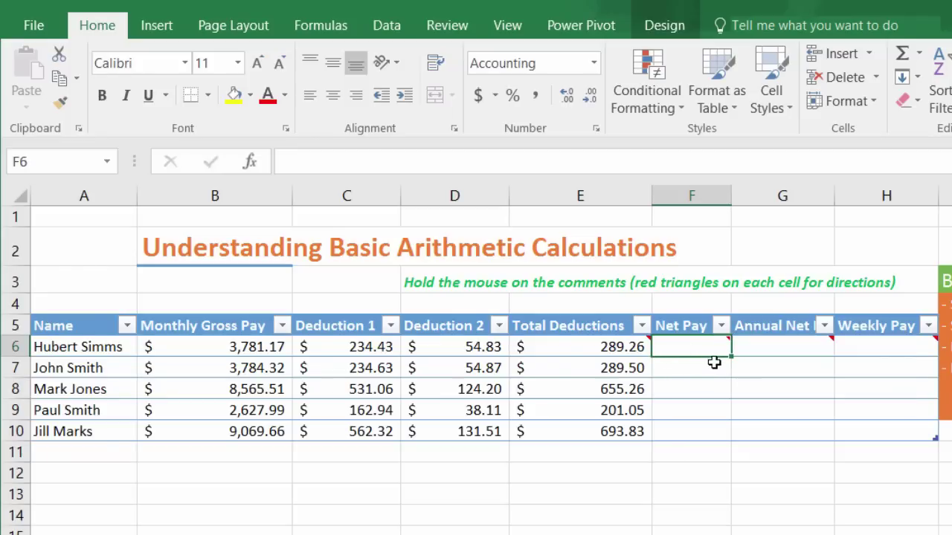
{"action": "type", "text": "="}
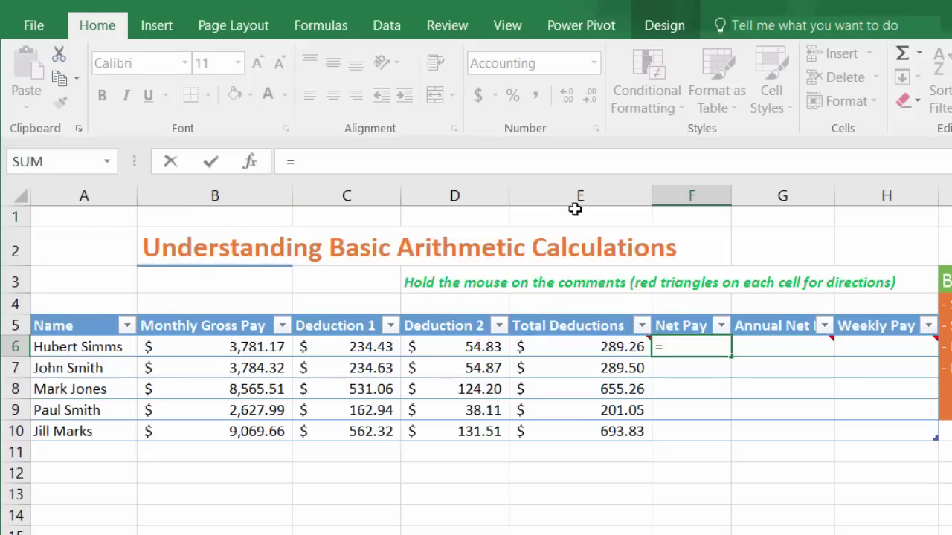
{"action": "mouse_move", "coordinate": [598, 351]}
{"action": "type", "text": "b6"}
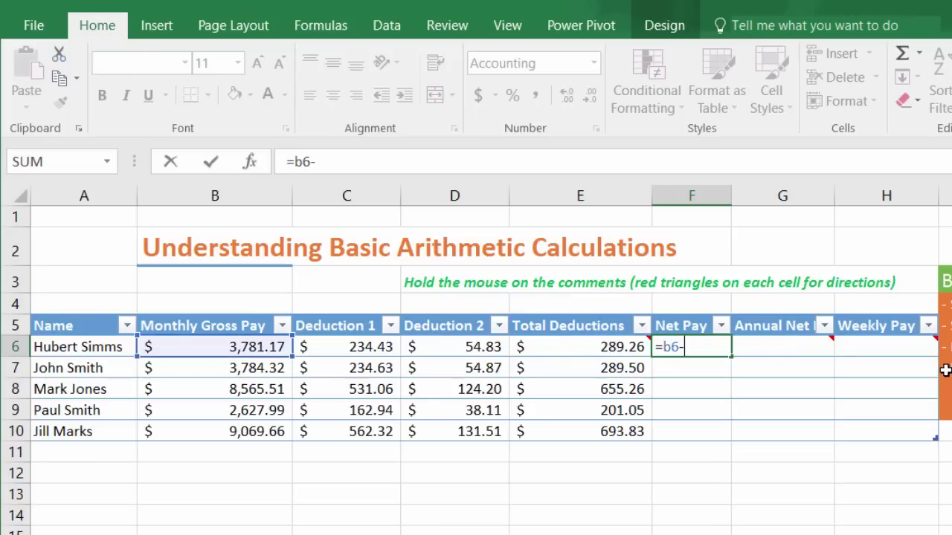
{"action": "type", "text": "-e6"}
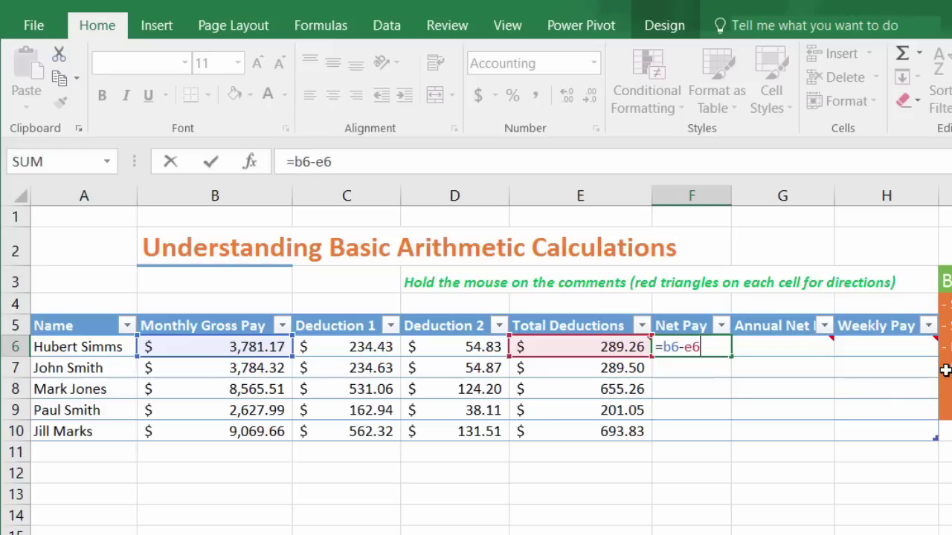
{"action": "key", "text": "Return"}
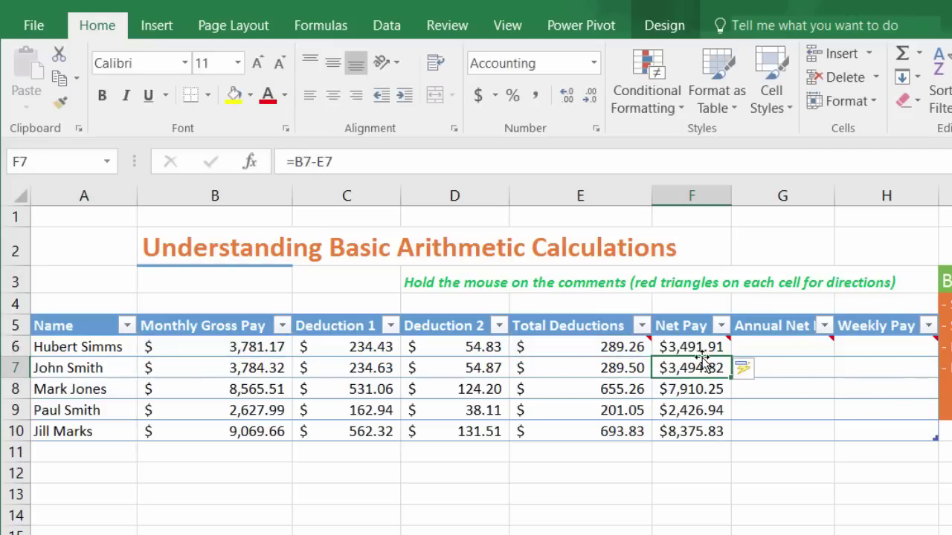
{"action": "left_click", "coordinate": [699, 348]}
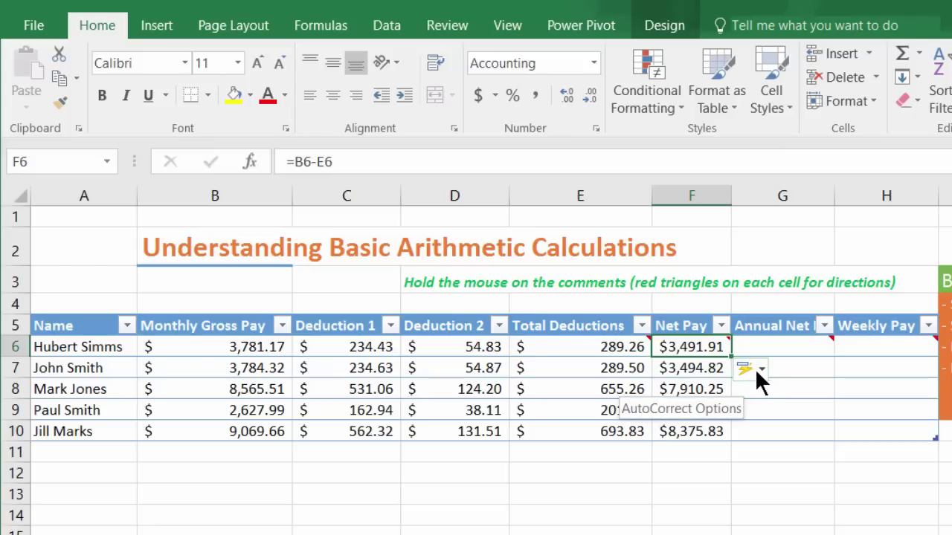
{"action": "left_click", "coordinate": [758, 368]}
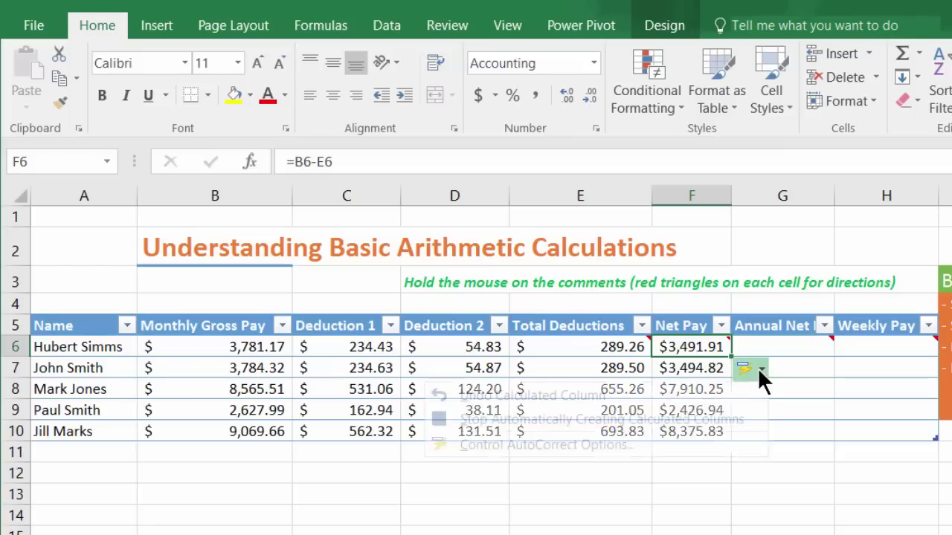
{"action": "left_click", "coordinate": [591, 395]}
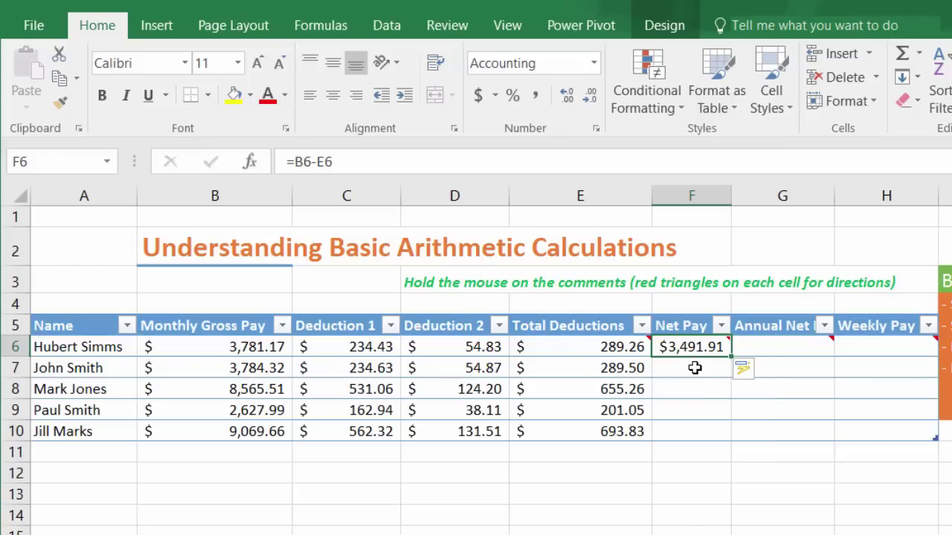
{"action": "left_click", "coordinate": [696, 365]}
{"action": "left_click", "coordinate": [695, 347]}
{"action": "left_click_drag", "start_coordinate": [731, 360], "coordinate": [718, 441]}
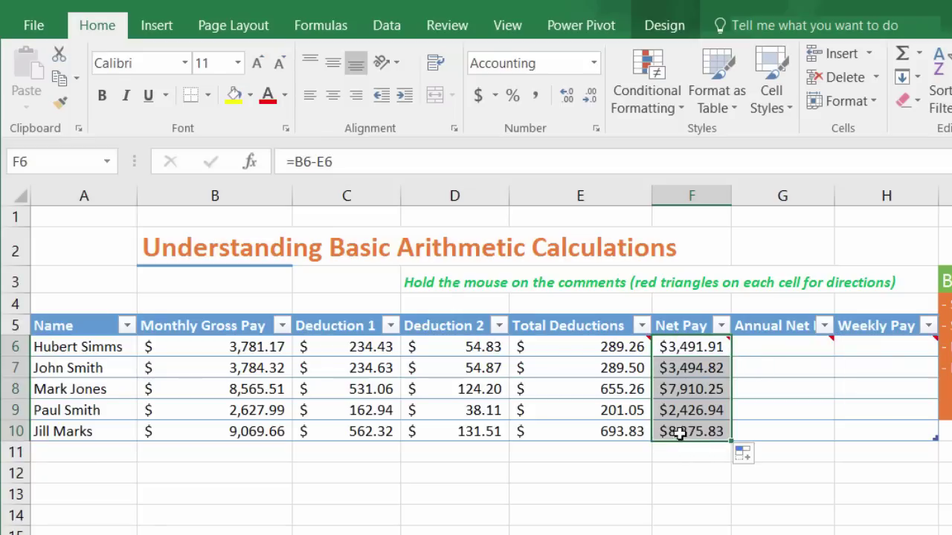
{"action": "left_click", "coordinate": [684, 424]}
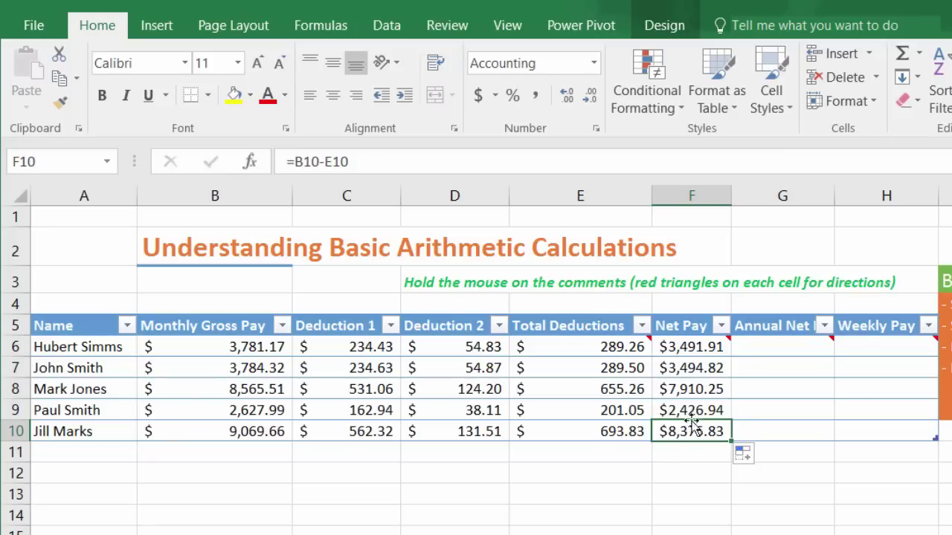
{"action": "left_click", "coordinate": [675, 366]}
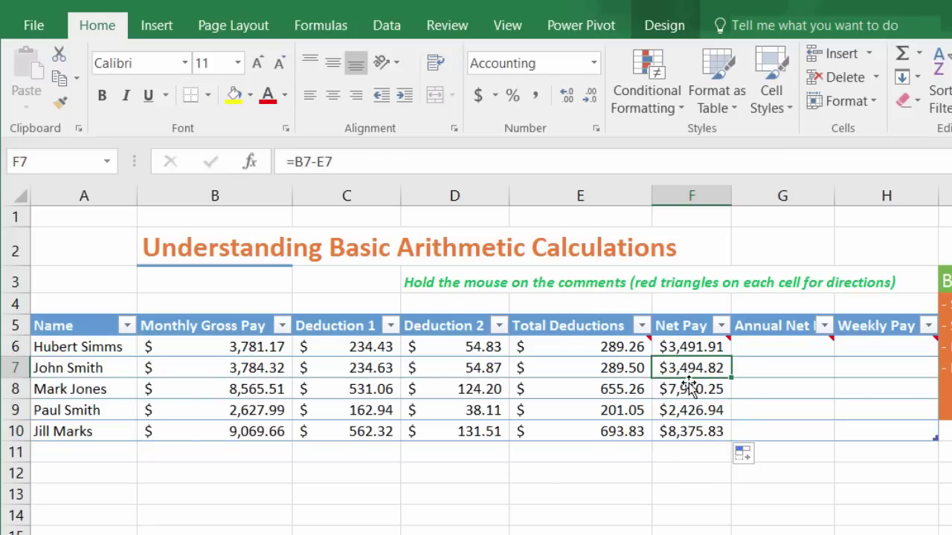
{"action": "left_click", "coordinate": [316, 161]}
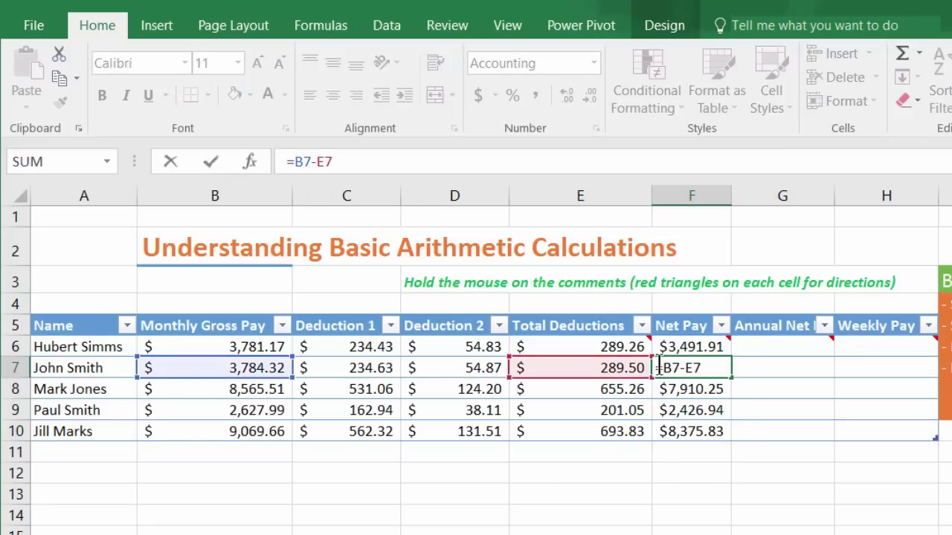
{"action": "left_click", "coordinate": [757, 373]}
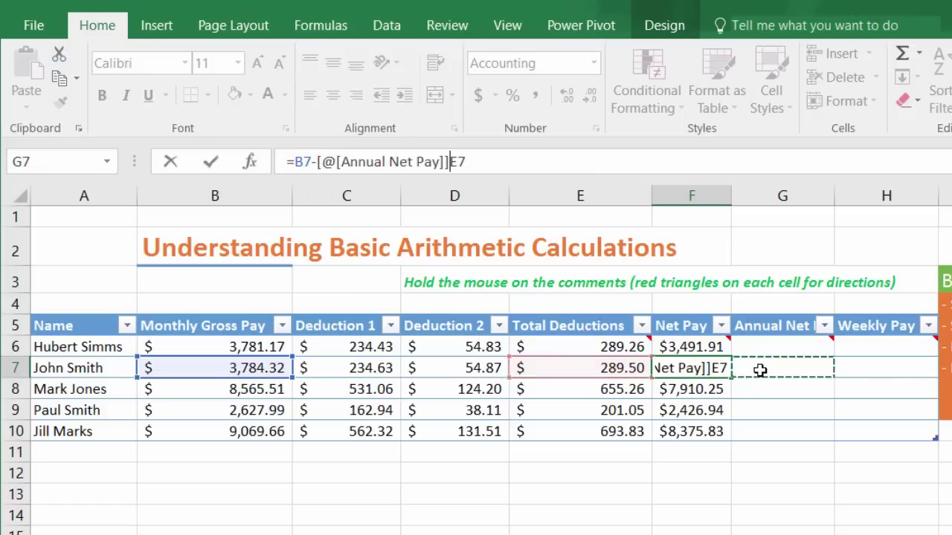
{"action": "key", "text": "Escape"}
{"action": "left_click", "coordinate": [773, 346]}
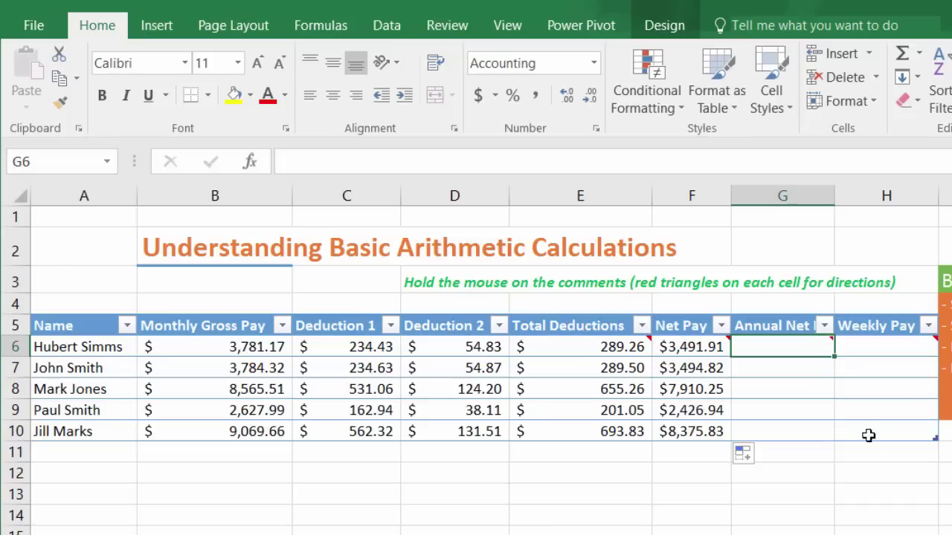
- Enter =F6*12 in G6, replacing the structured Net Pay reference with F6 ($41,902.92 to $100,509.96)
{"action": "left_click", "coordinate": [699, 347]}
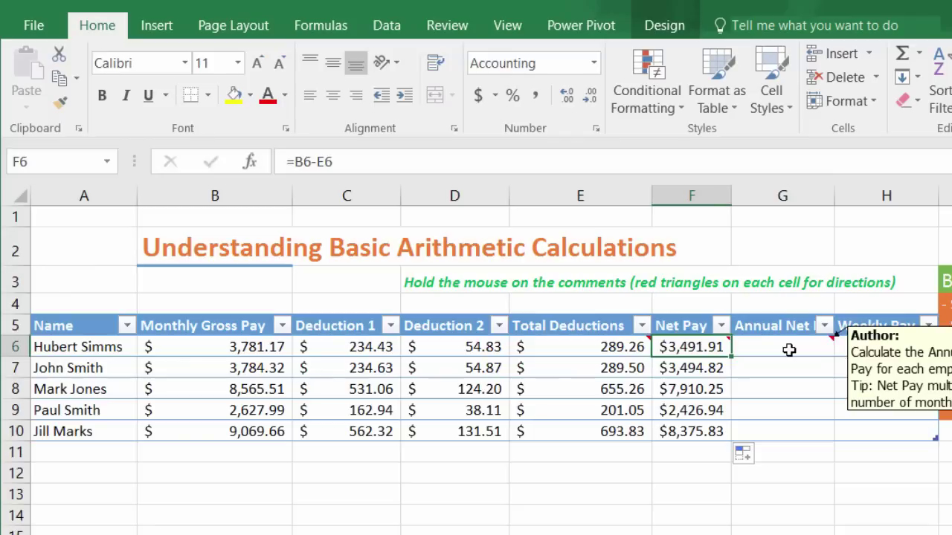
{"action": "left_click", "coordinate": [789, 350]}
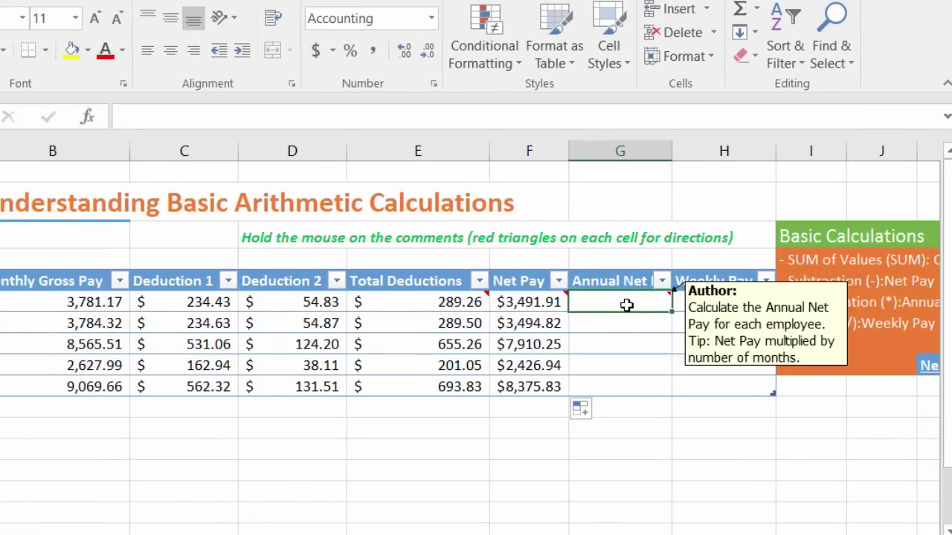
{"action": "type", "text": "="}
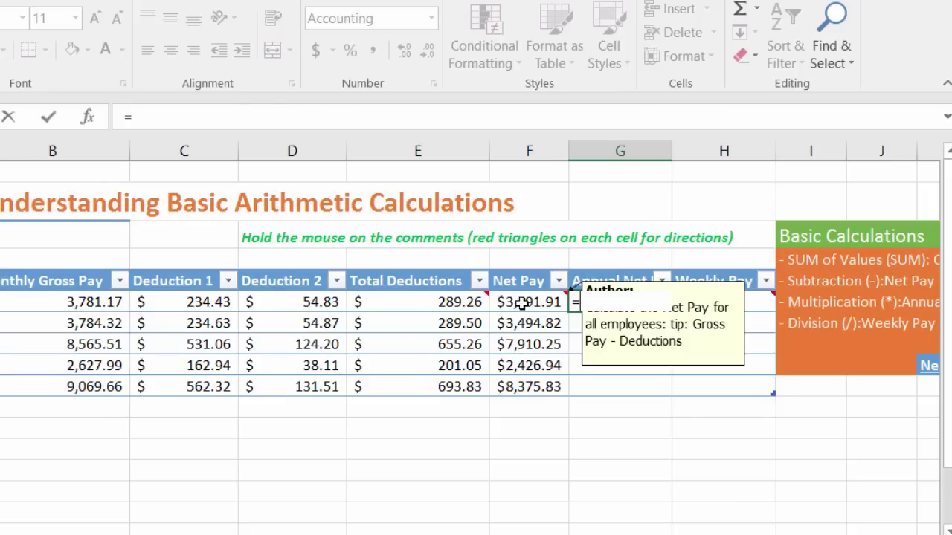
{"action": "left_click", "coordinate": [524, 303]}
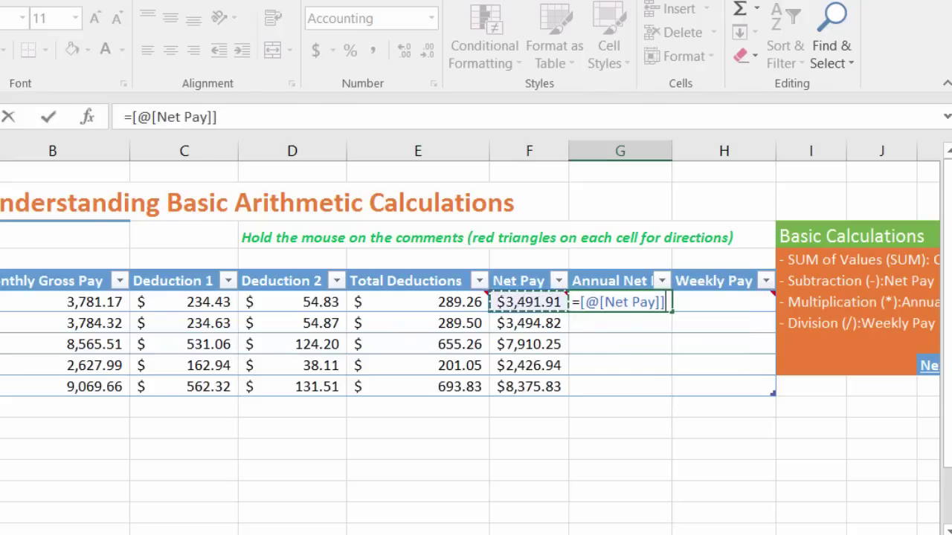
{"action": "type", "text": "*"}
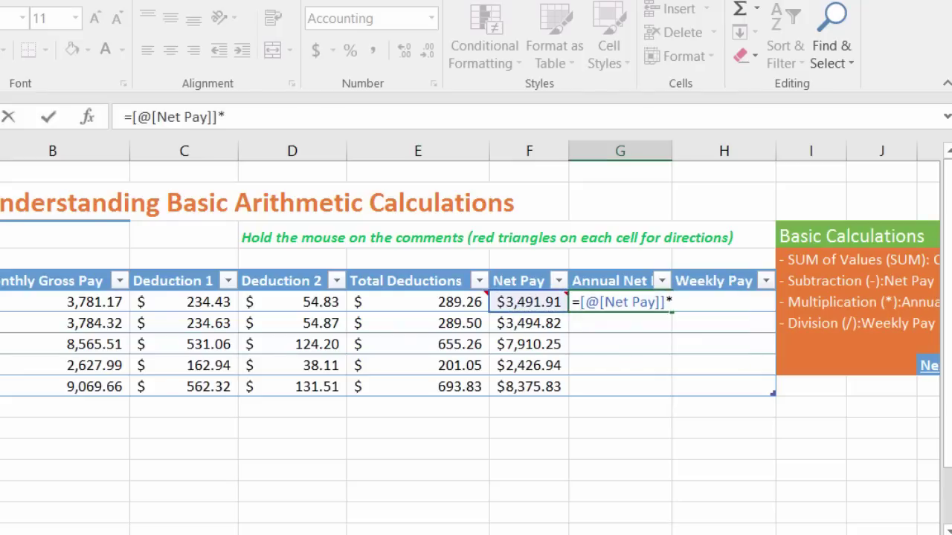
{"action": "type", "text": "12"}
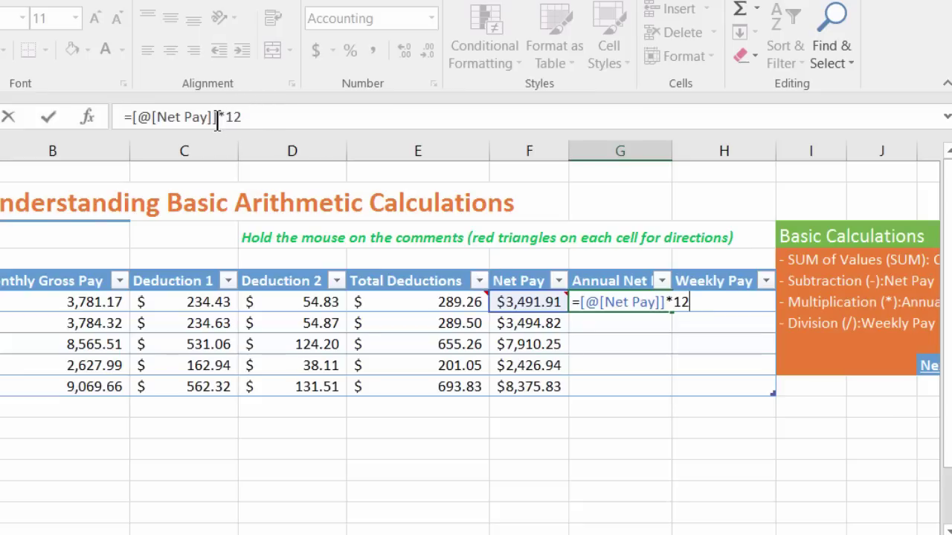
{"action": "left_click_drag", "start_coordinate": [219, 119], "coordinate": [132, 117]}
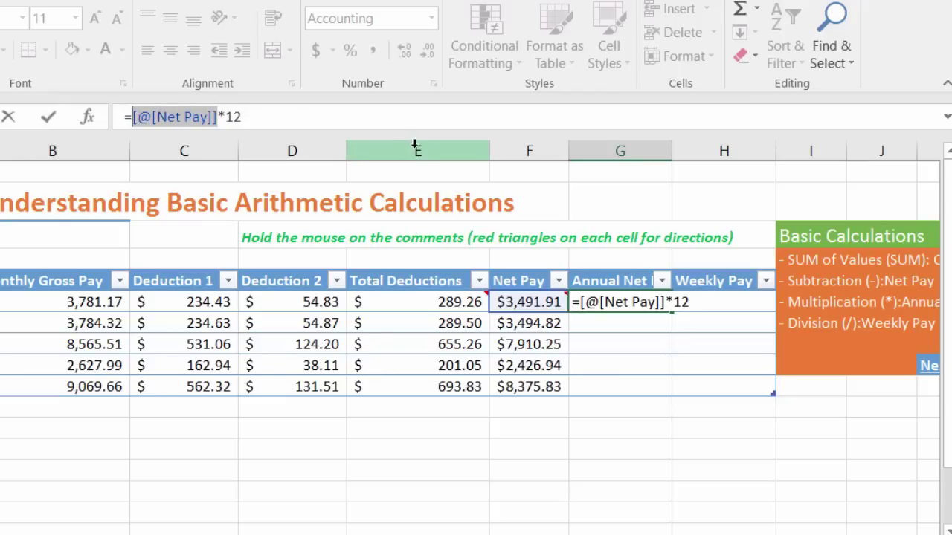
{"action": "type", "text": "F6"}
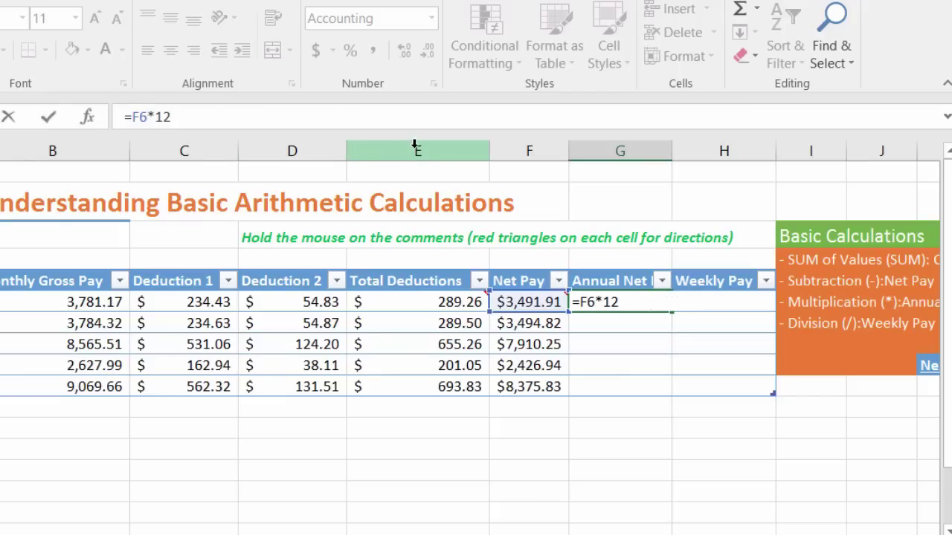
{"action": "key", "text": "Return"}
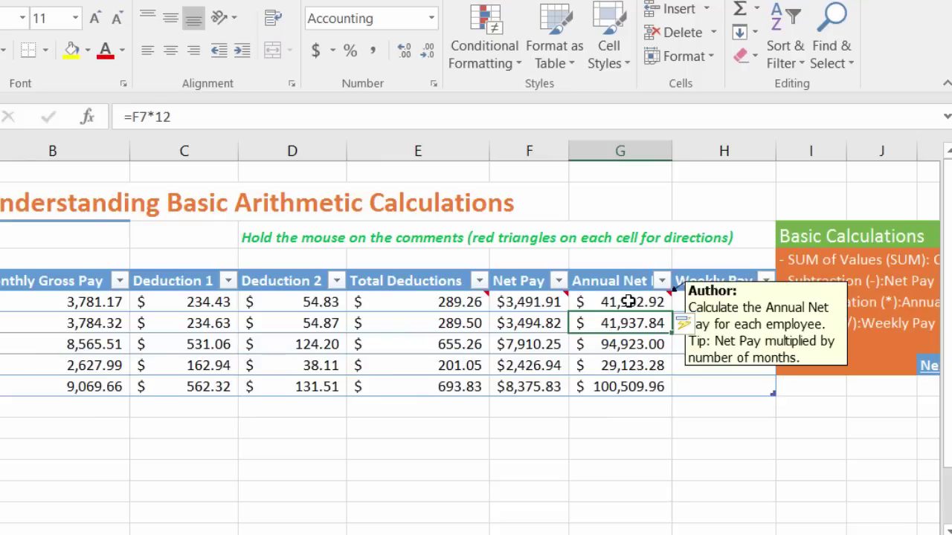
{"action": "left_click", "coordinate": [628, 301]}
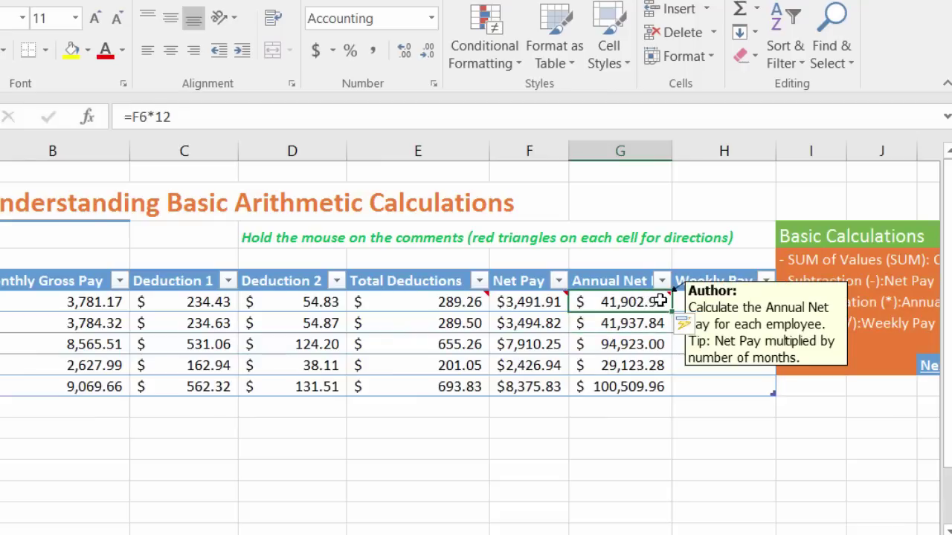
{"action": "left_click", "coordinate": [200, 117]}
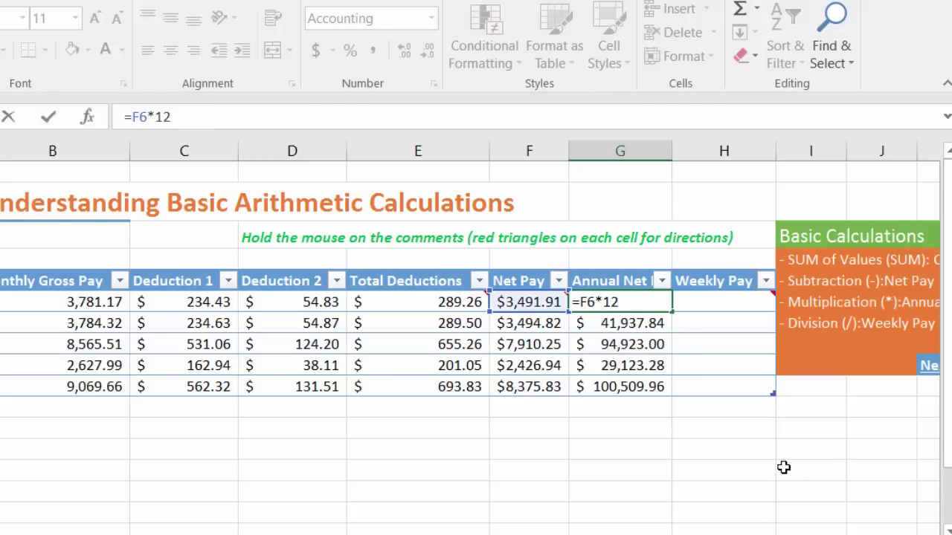
{"action": "left_click", "coordinate": [688, 453]}
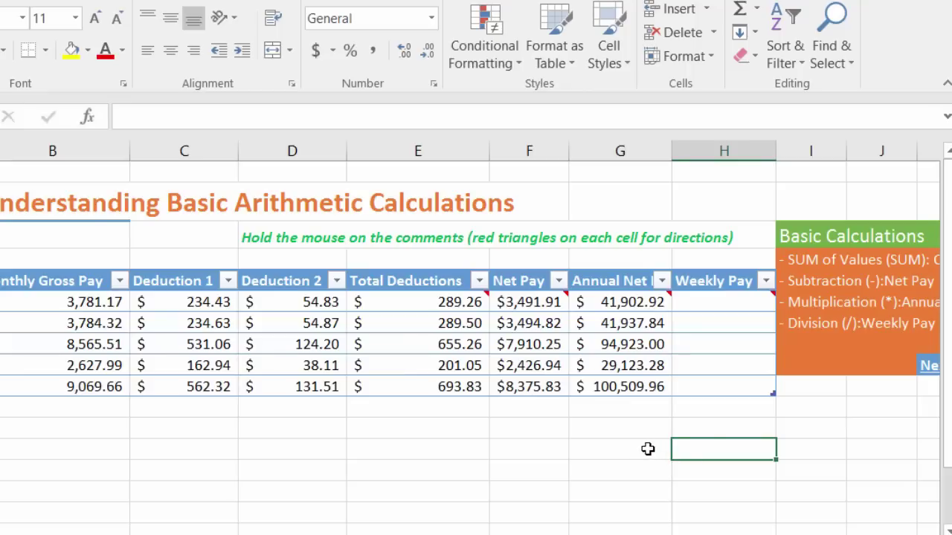
- Add a 'Months' label below the table with the value 12 beside it
{"action": "left_click", "coordinate": [648, 448]}
{"action": "left_click", "coordinate": [698, 453]}
{"action": "type", "text": "Months"}
{"action": "key", "text": "Tab"}
{"action": "type", "text": "12"}
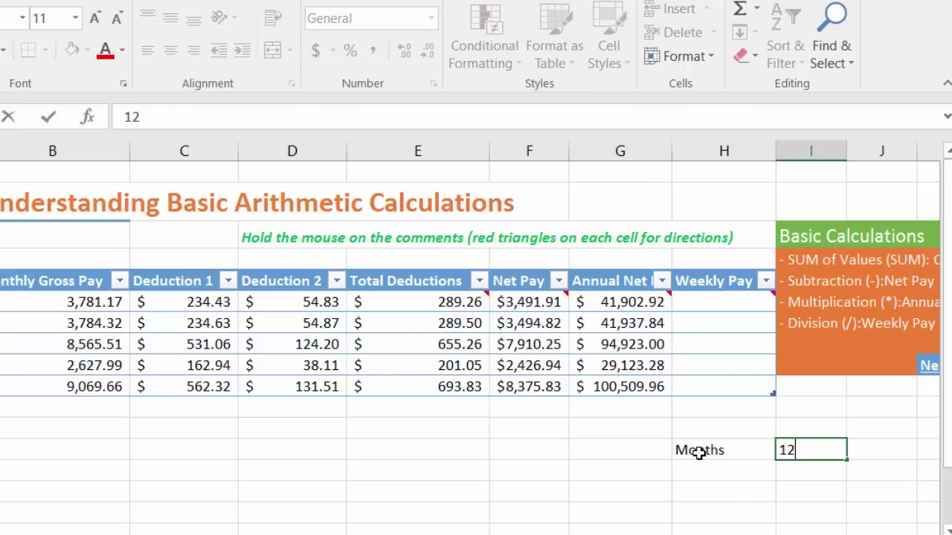
{"action": "left_click", "coordinate": [808, 474]}
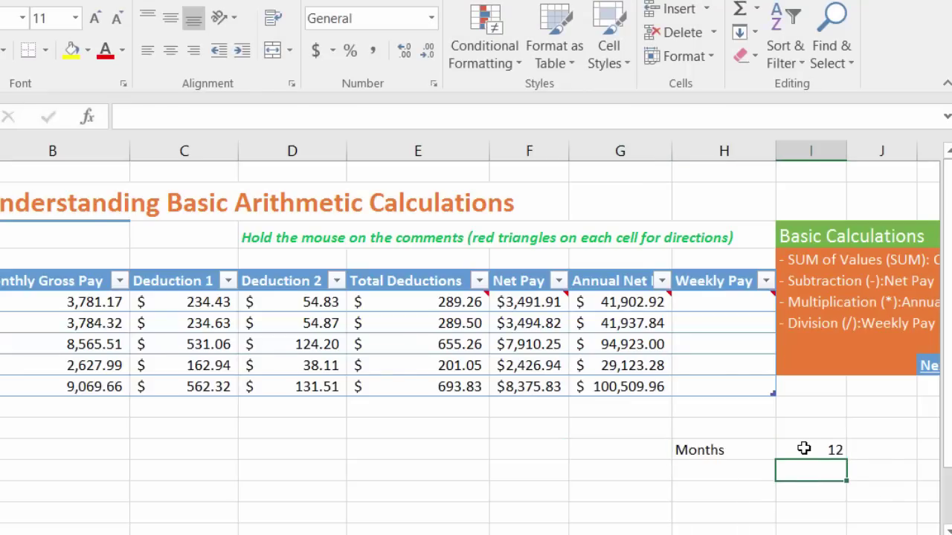
{"action": "left_click", "coordinate": [804, 448]}
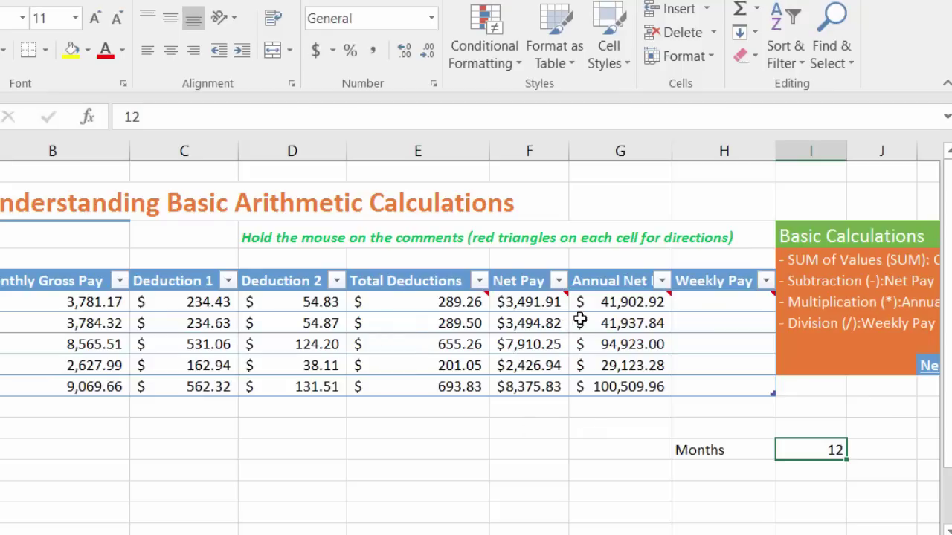
- Change G6 to =F6*I13 so it uses the Months cell instead of 12
{"action": "left_click", "coordinate": [621, 305]}
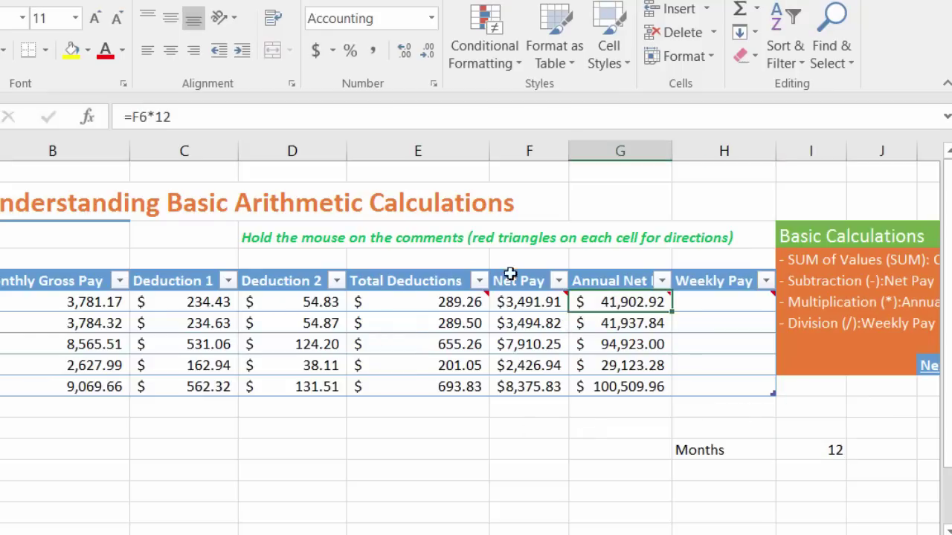
{"action": "left_click", "coordinate": [186, 117]}
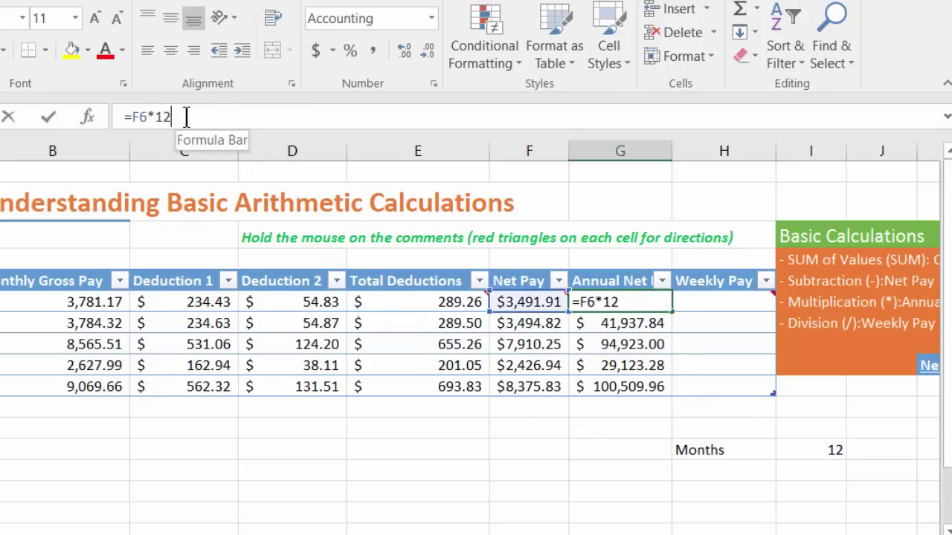
{"action": "key", "text": "BackSpace"}
{"action": "key", "text": "BackSpace"}
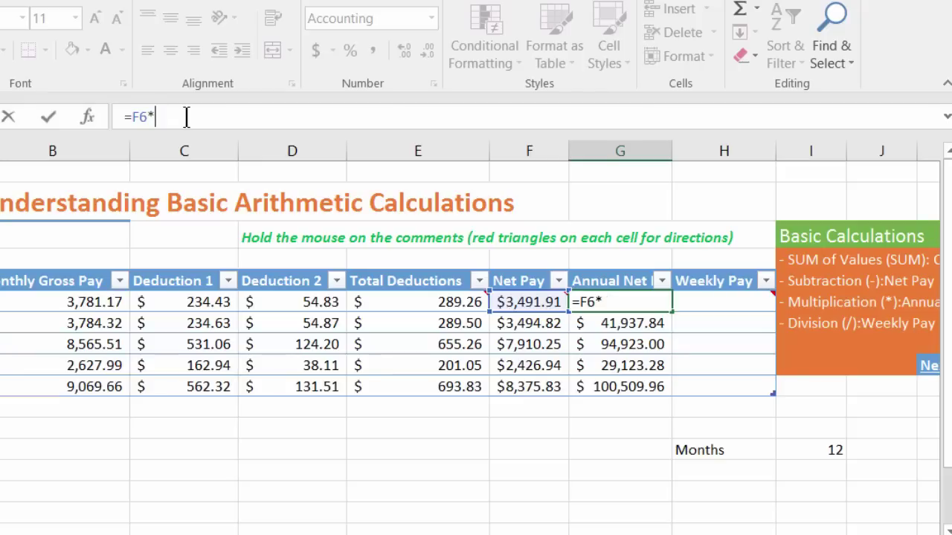
{"action": "left_click", "coordinate": [820, 452]}
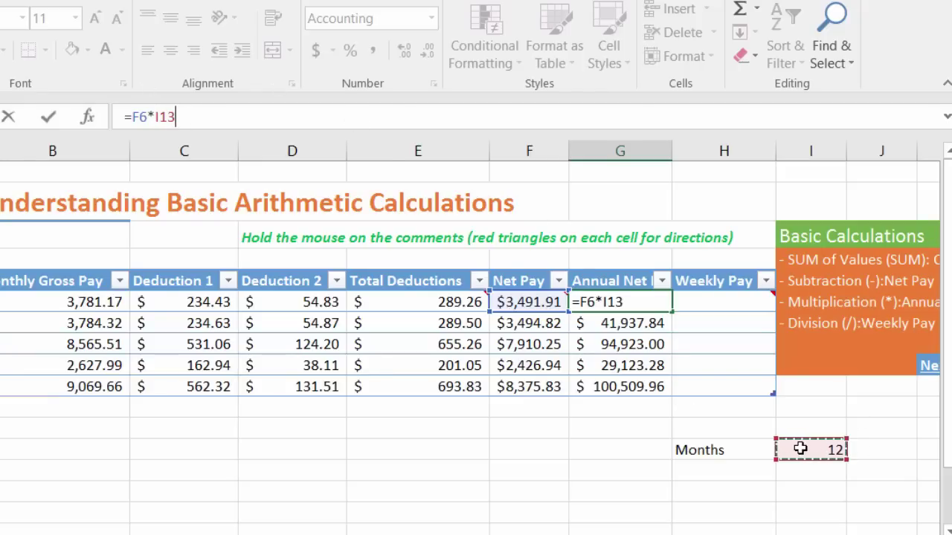
{"action": "key", "text": "Return"}
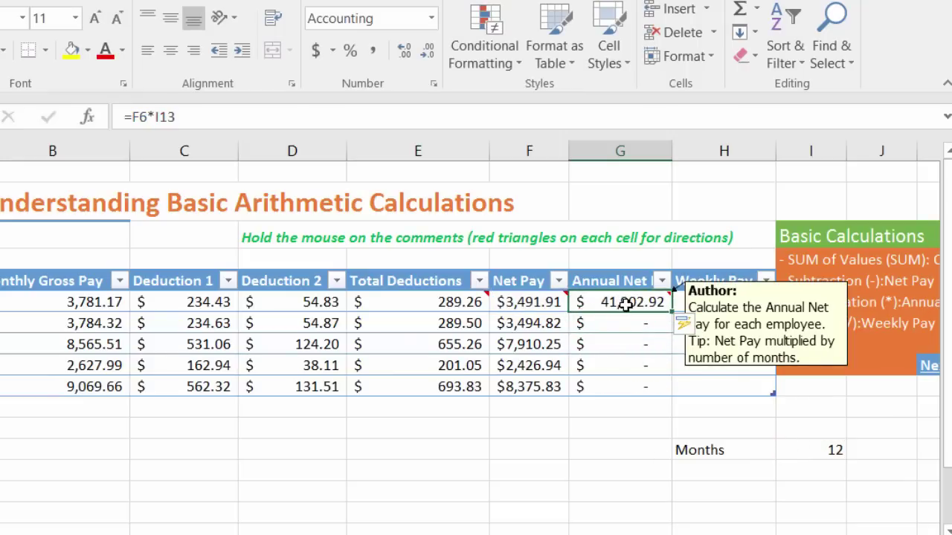
- Test the Months value with 6, then restore it to 12
{"action": "left_click", "coordinate": [835, 452]}
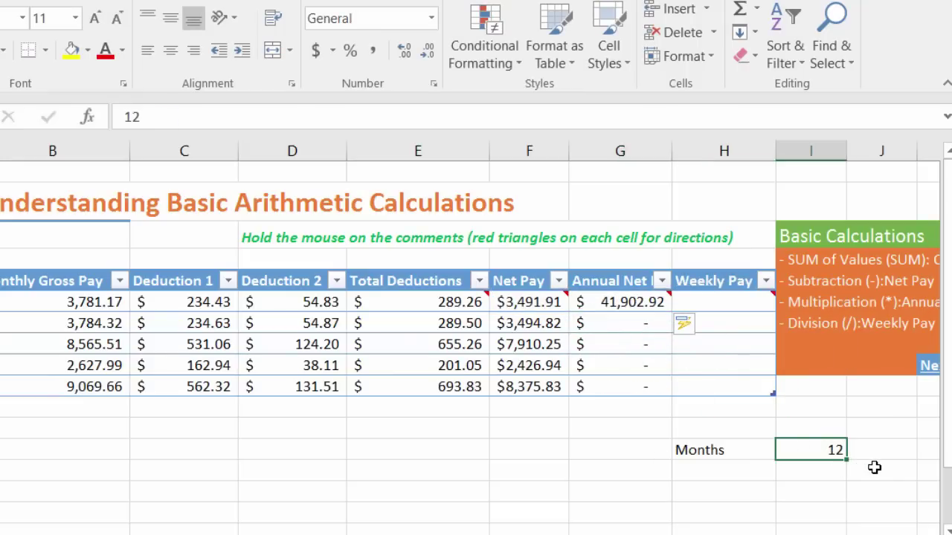
{"action": "type", "text": "6"}
{"action": "key", "text": "Return"}
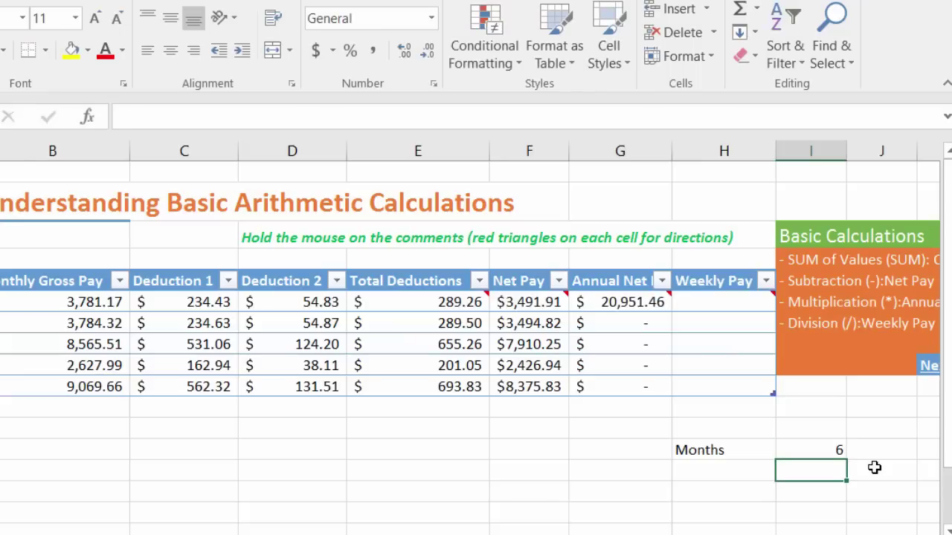
{"action": "left_click", "coordinate": [835, 450]}
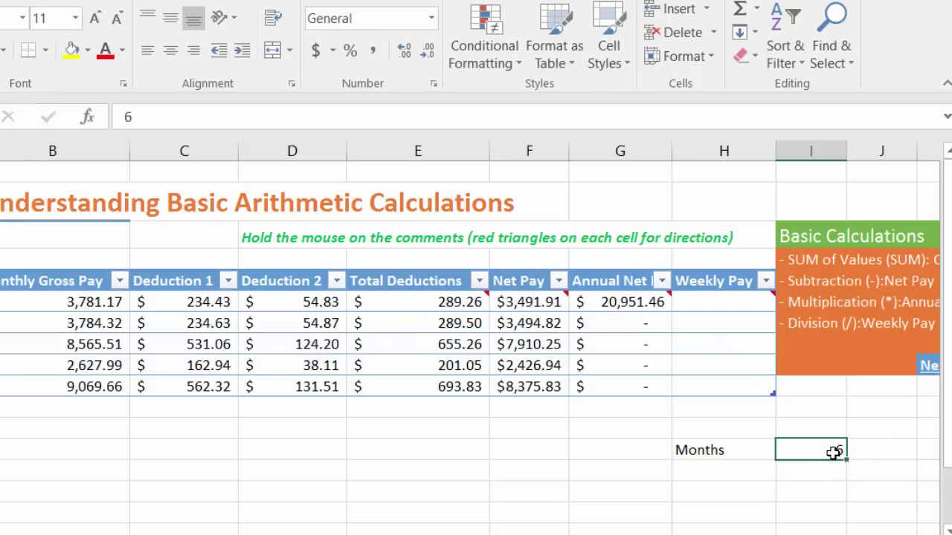
{"action": "type", "text": "12"}
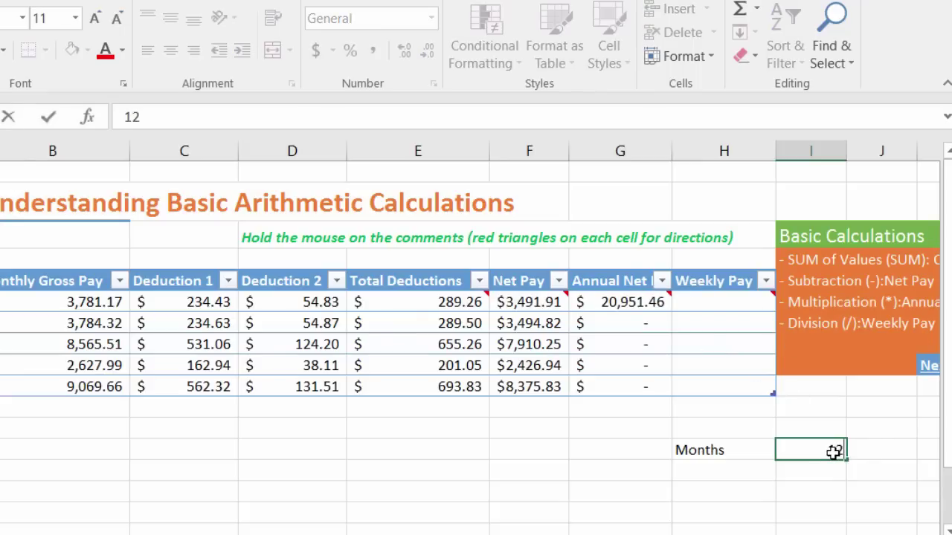
{"action": "key", "text": "Return"}
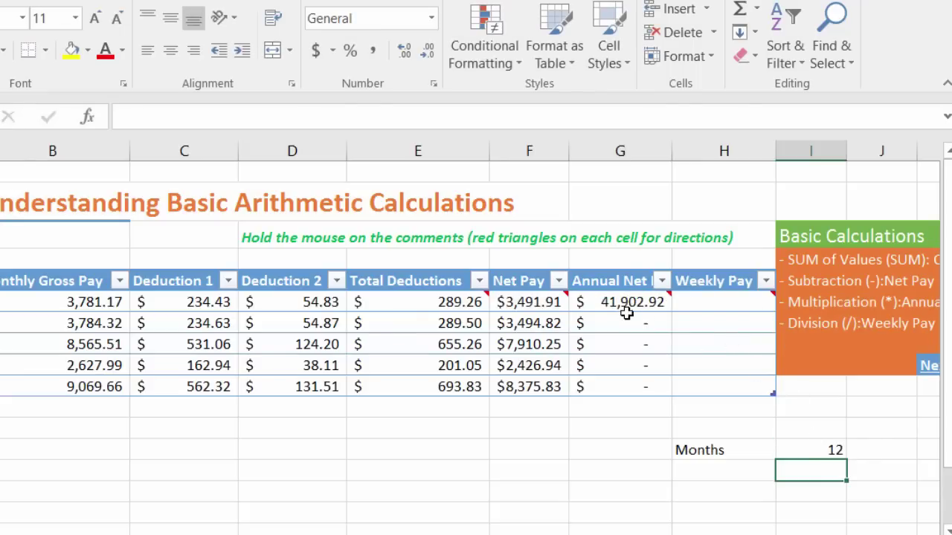
{"action": "left_click", "coordinate": [629, 309]}
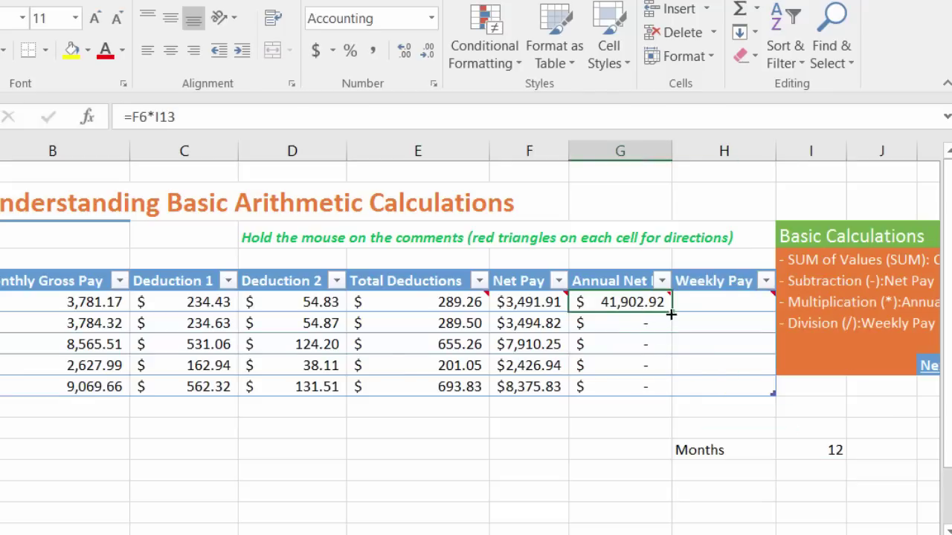
- Fill the Annual Net formula from G6 down to G10 and check the results
{"action": "left_click_drag", "start_coordinate": [674, 322], "coordinate": [667, 399]}
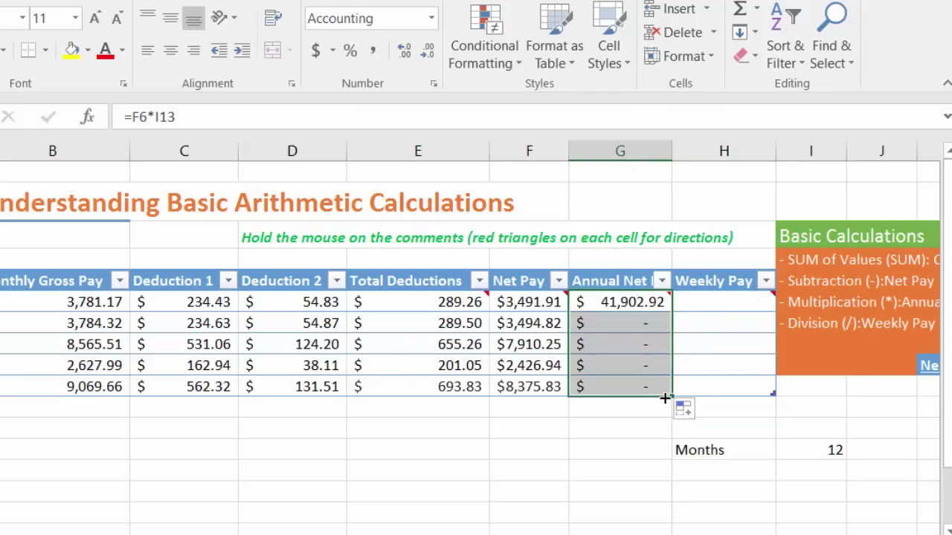
{"action": "left_click", "coordinate": [633, 348]}
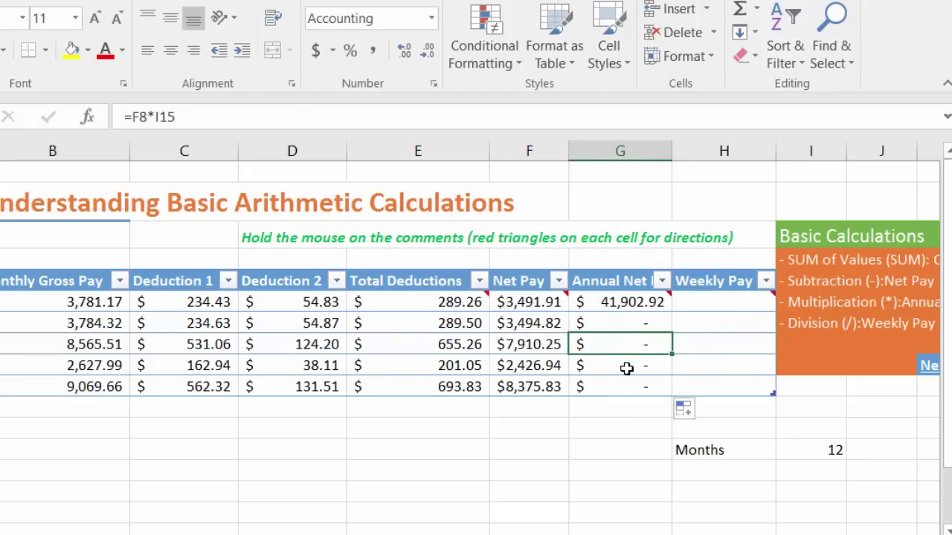
{"action": "left_click", "coordinate": [626, 370]}
{"action": "left_click", "coordinate": [627, 384]}
{"action": "left_click", "coordinate": [639, 362]}
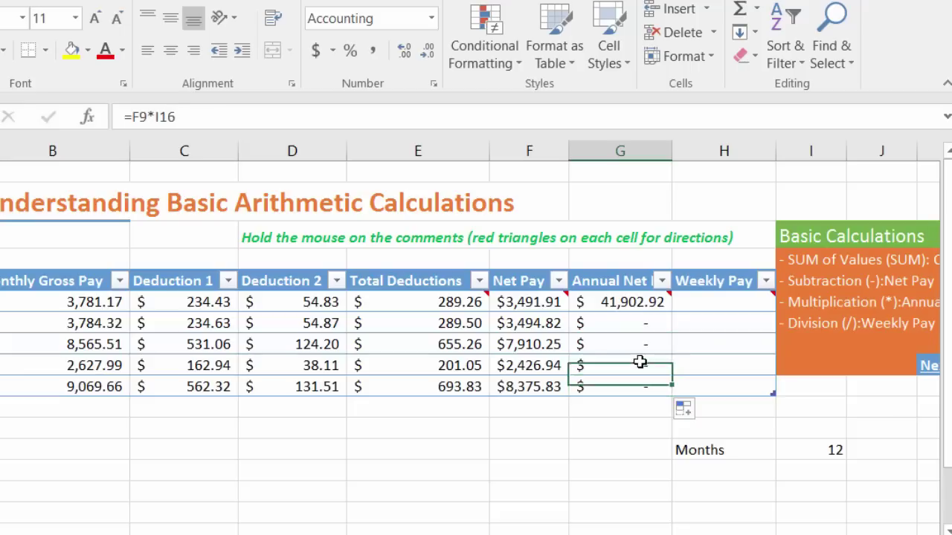
{"action": "left_click", "coordinate": [641, 343]}
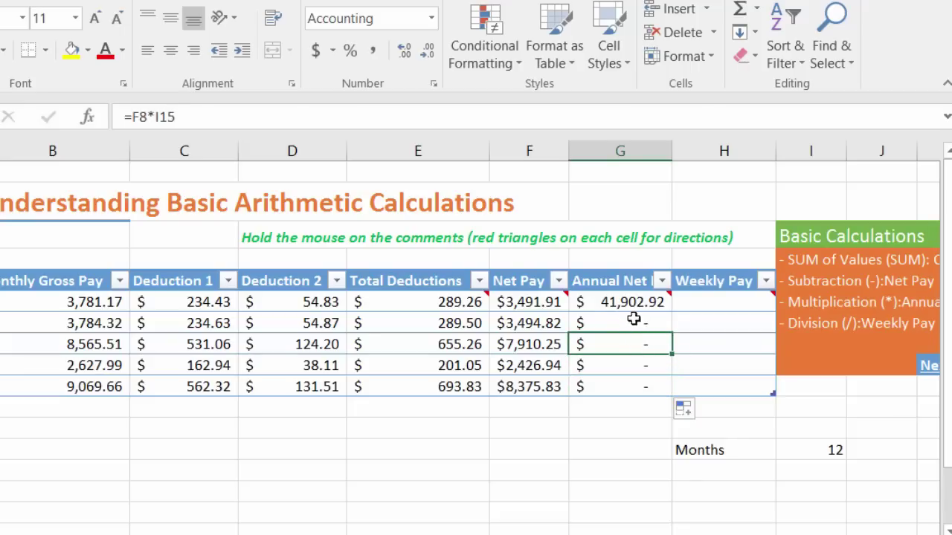
{"action": "left_click", "coordinate": [632, 318]}
- Inspect the shifted references in G7:G10, from =F7*I14 to =F10*I17
{"action": "left_click", "coordinate": [189, 117]}
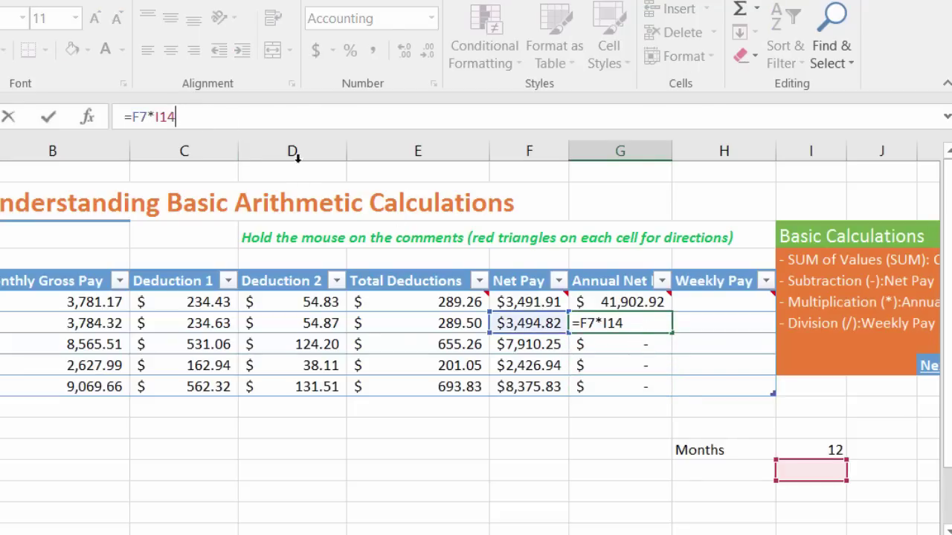
{"action": "left_click", "coordinate": [623, 340]}
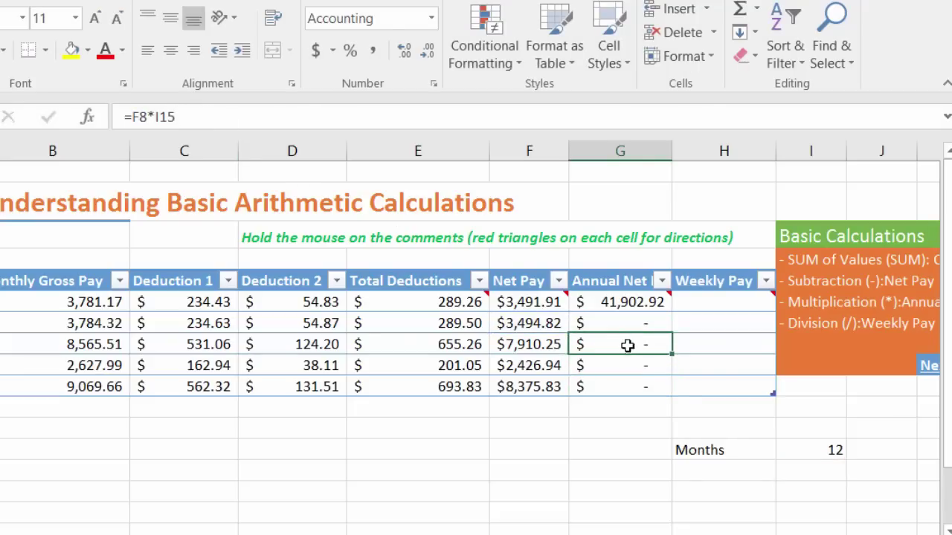
{"action": "left_click", "coordinate": [639, 366]}
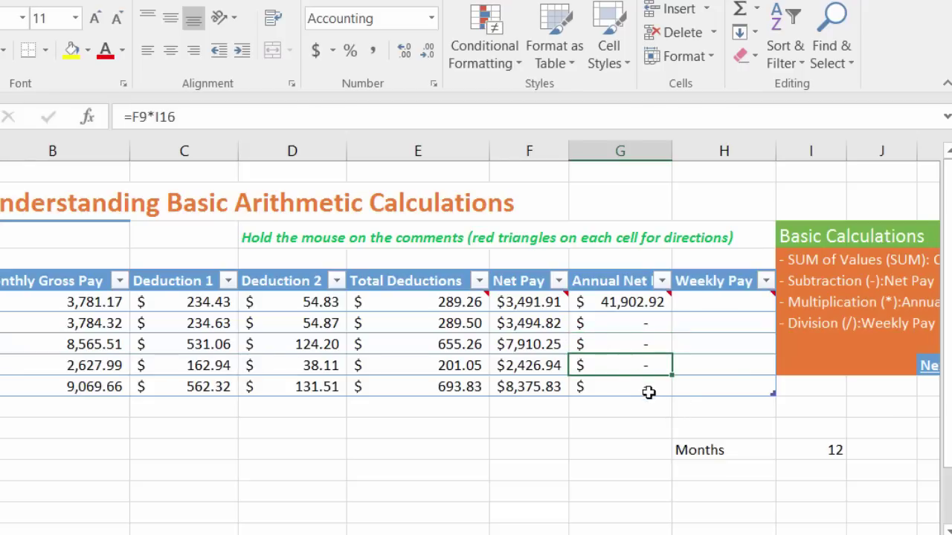
{"action": "left_click", "coordinate": [645, 388]}
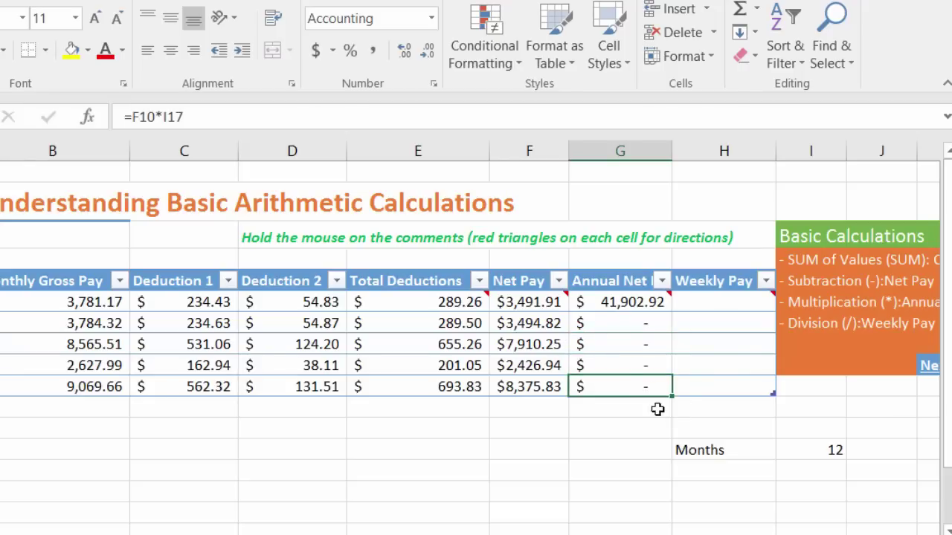
{"action": "left_click", "coordinate": [837, 454]}
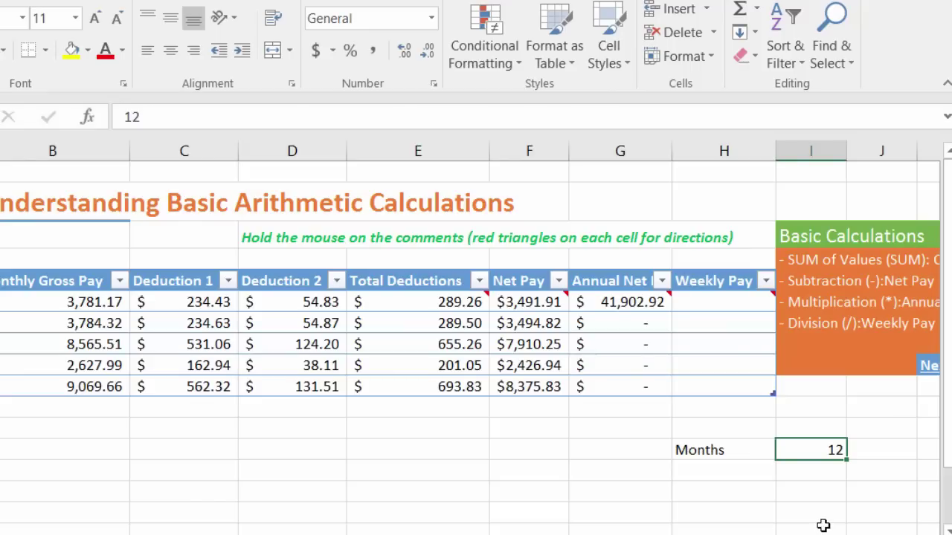
{"action": "left_click", "coordinate": [631, 307]}
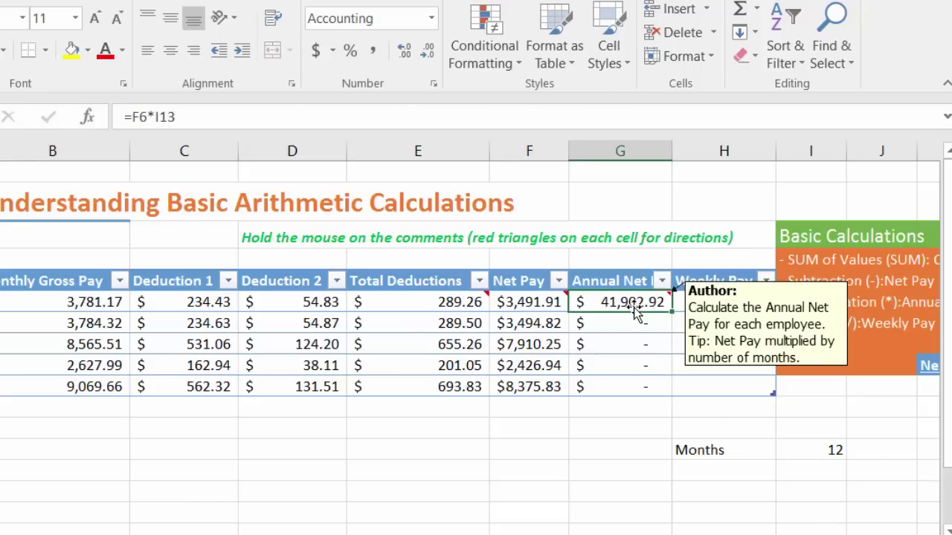
- Change the G6 Annual Net formula to use the absolute reference $I$13
{"action": "left_click", "coordinate": [169, 117]}
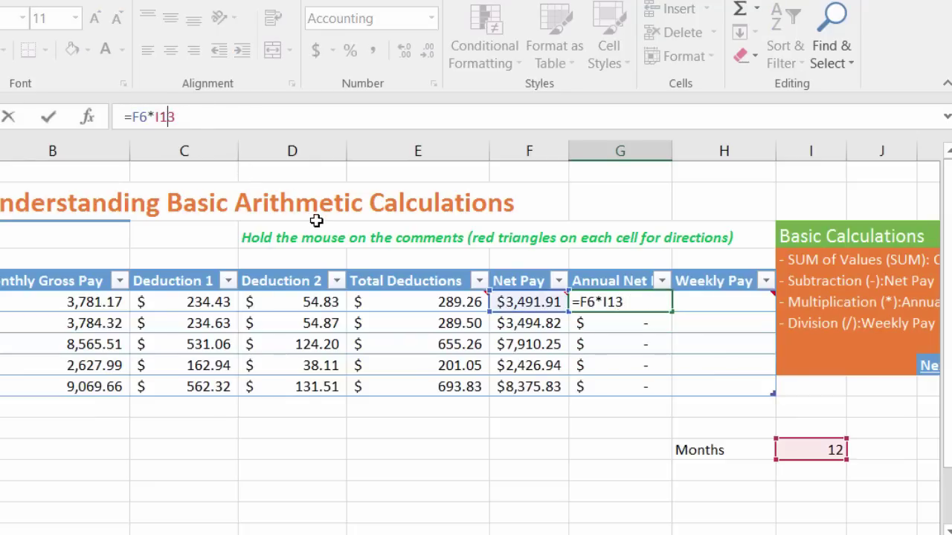
{"action": "key", "text": "F4"}
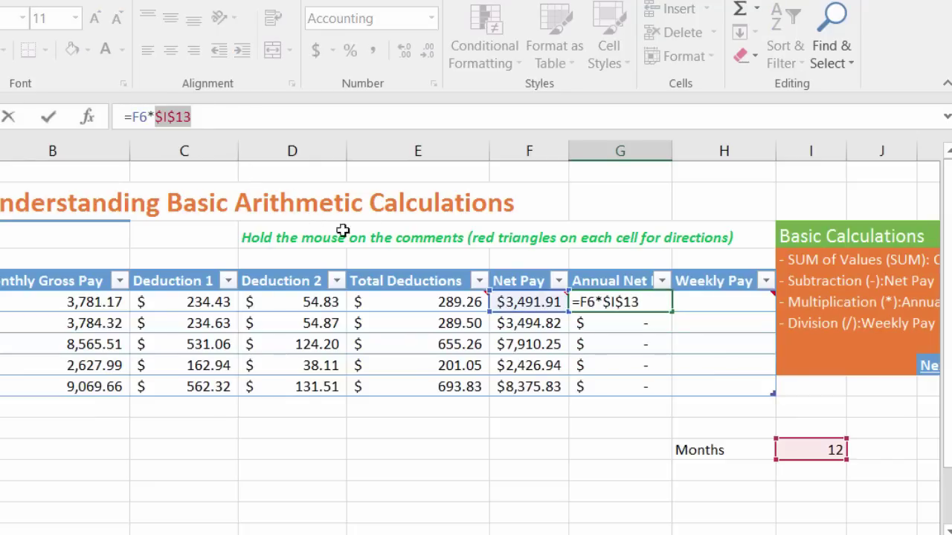
{"action": "left_click", "coordinate": [163, 118]}
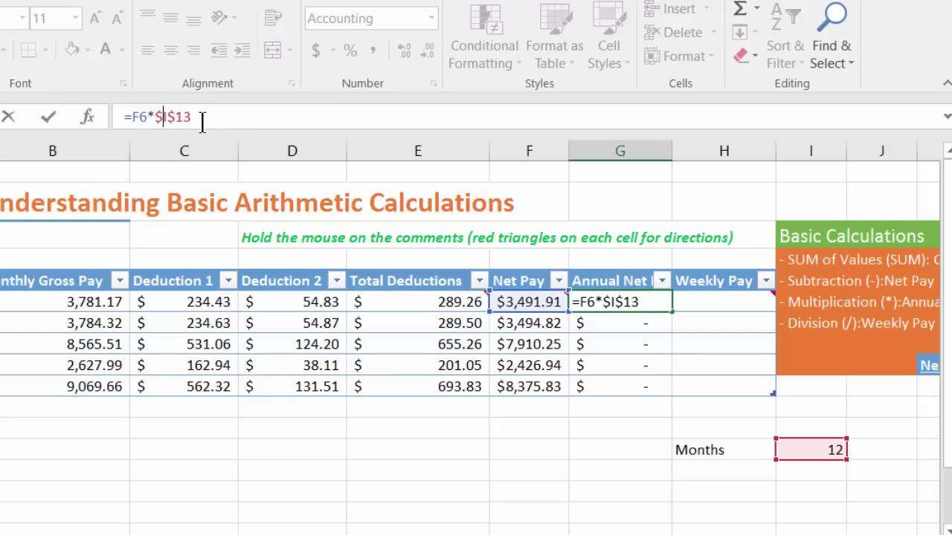
{"action": "left_click", "coordinate": [193, 126]}
{"action": "key", "text": "Return"}
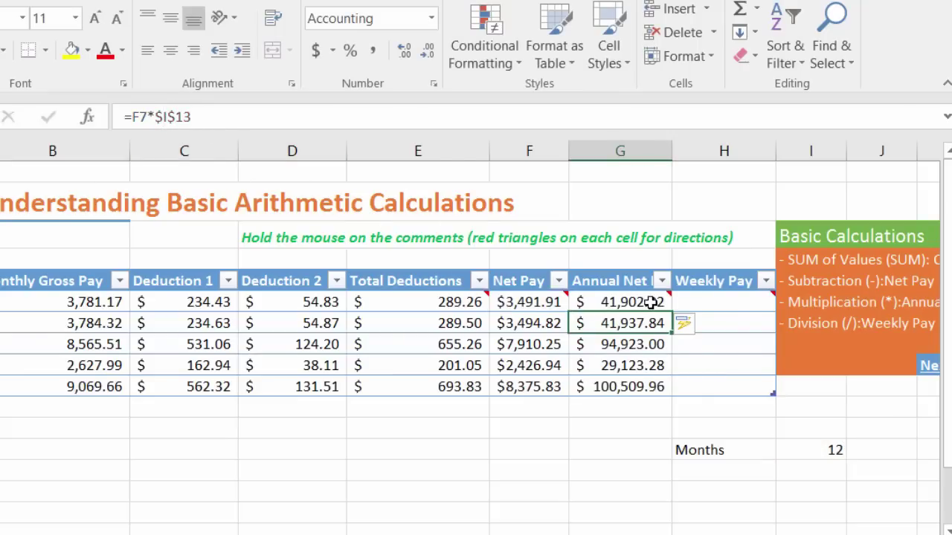
- Fill the $I$13 formula from G6 down to G10, giving $41,902.92 through $100,509.96
{"action": "left_click", "coordinate": [659, 304]}
{"action": "left_click_drag", "start_coordinate": [661, 318], "coordinate": [690, 401]}
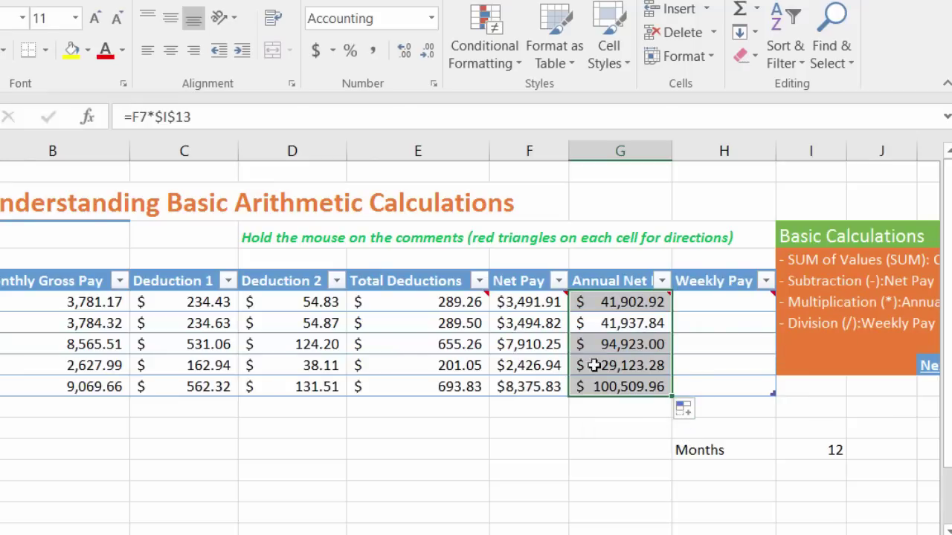
{"action": "left_click", "coordinate": [816, 459]}
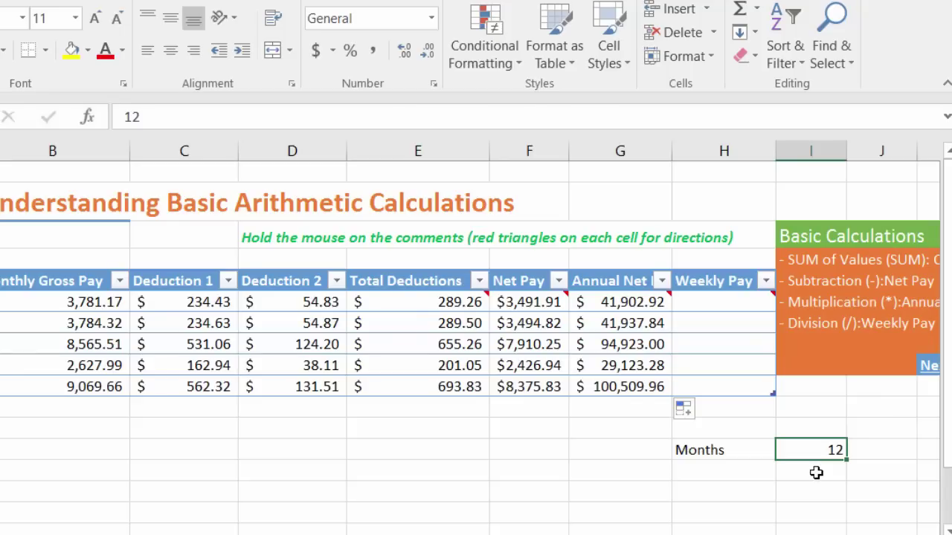
{"action": "left_click", "coordinate": [618, 303]}
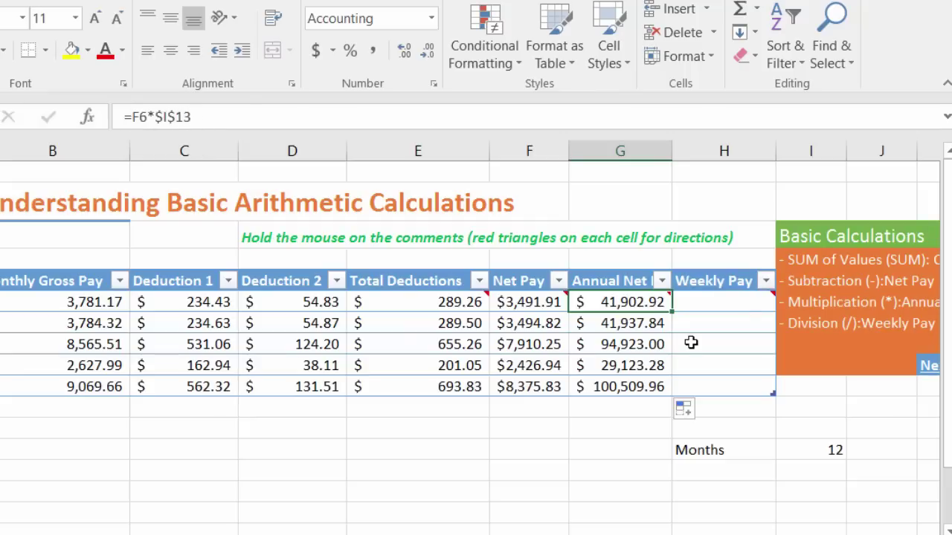
- Enter =G6/52 in H6 so Weekly Pay auto-fills the column
{"action": "left_click", "coordinate": [714, 307]}
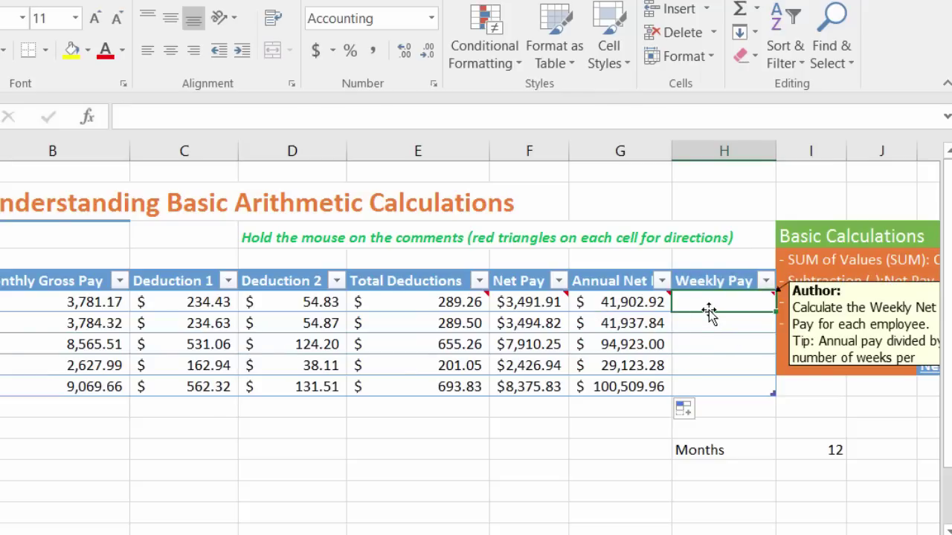
{"action": "type", "text": "="}
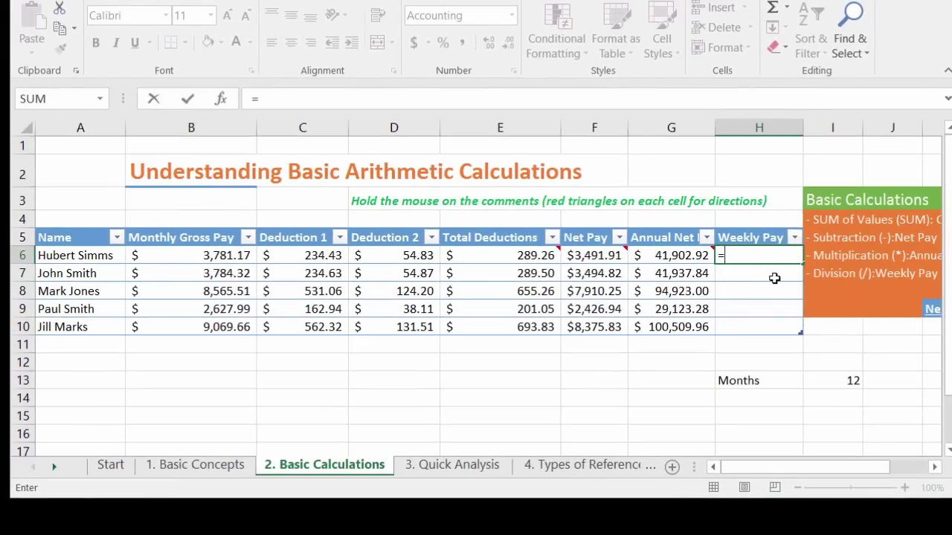
{"action": "type", "text": "g6"}
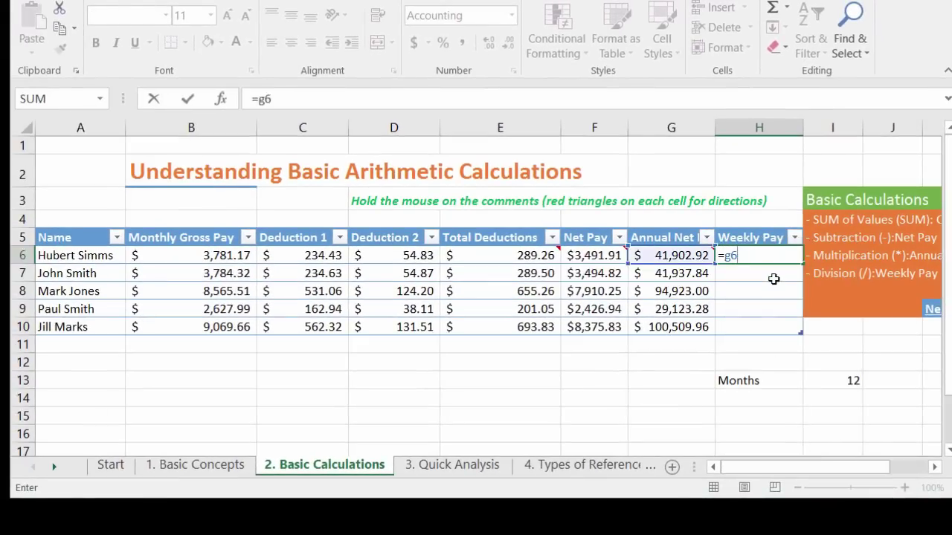
{"action": "type", "text": "/52"}
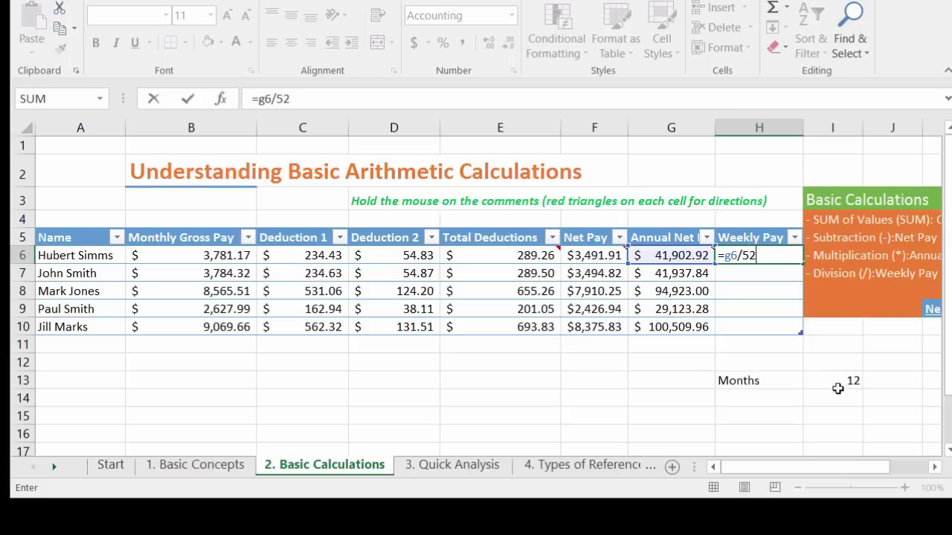
{"action": "key", "text": "Return"}
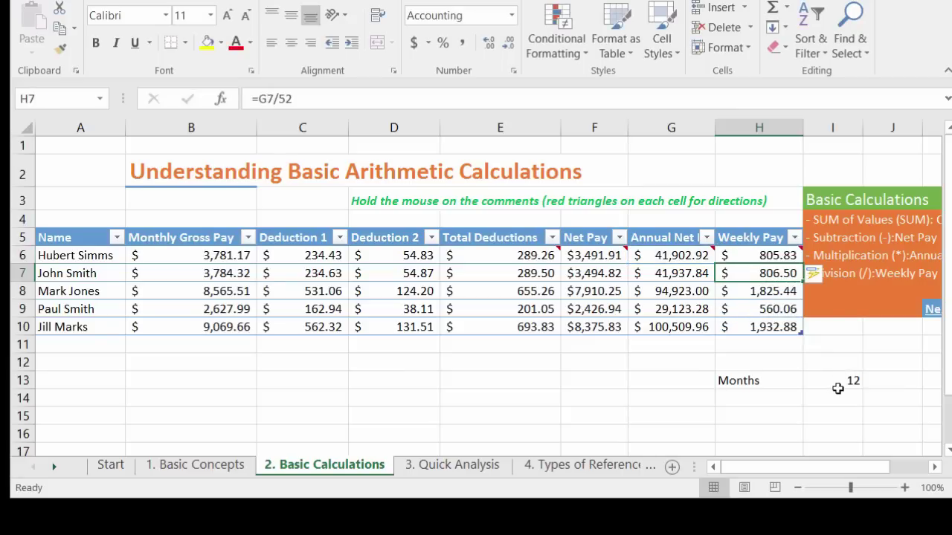
- Dismiss the AutoCorrect column-fill options, keeping the filled Weekly Pay values
{"action": "left_click", "coordinate": [763, 249]}
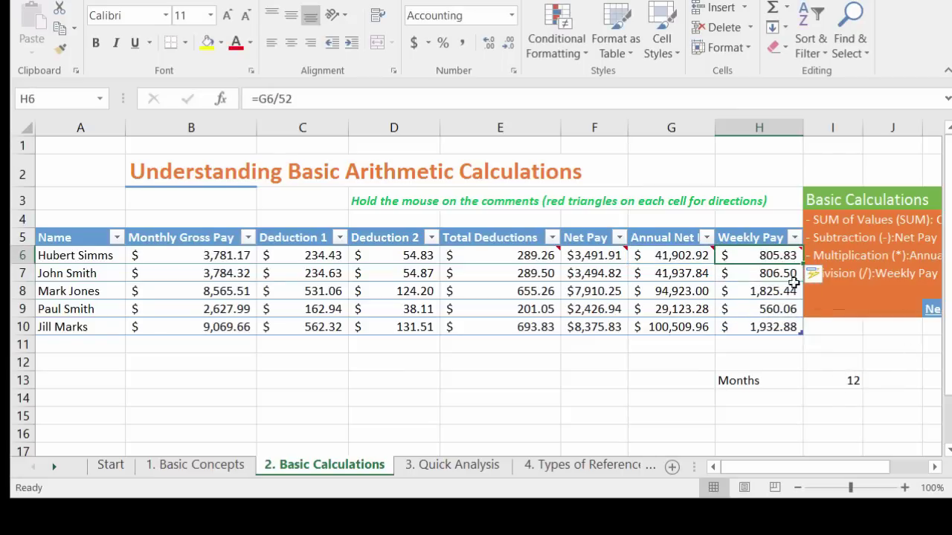
{"action": "left_click", "coordinate": [818, 275]}
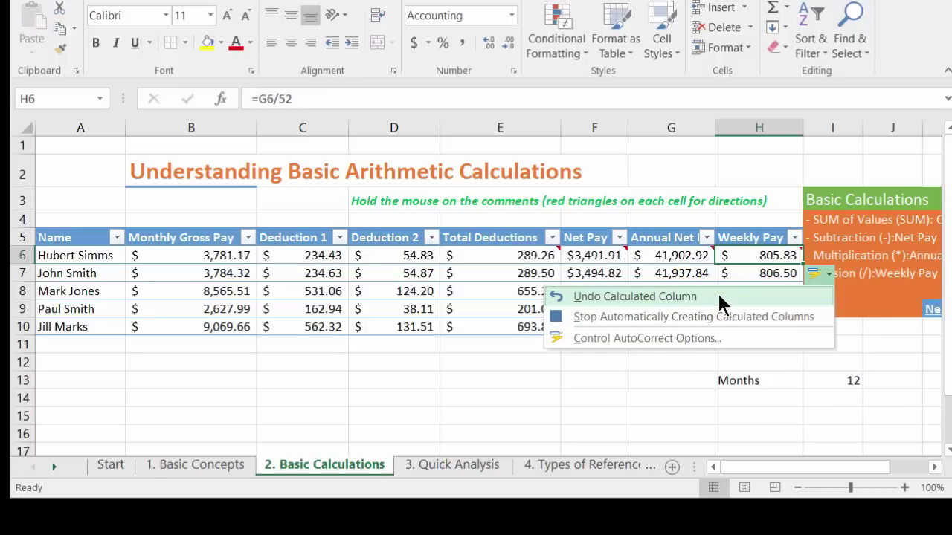
{"action": "left_click", "coordinate": [632, 362]}
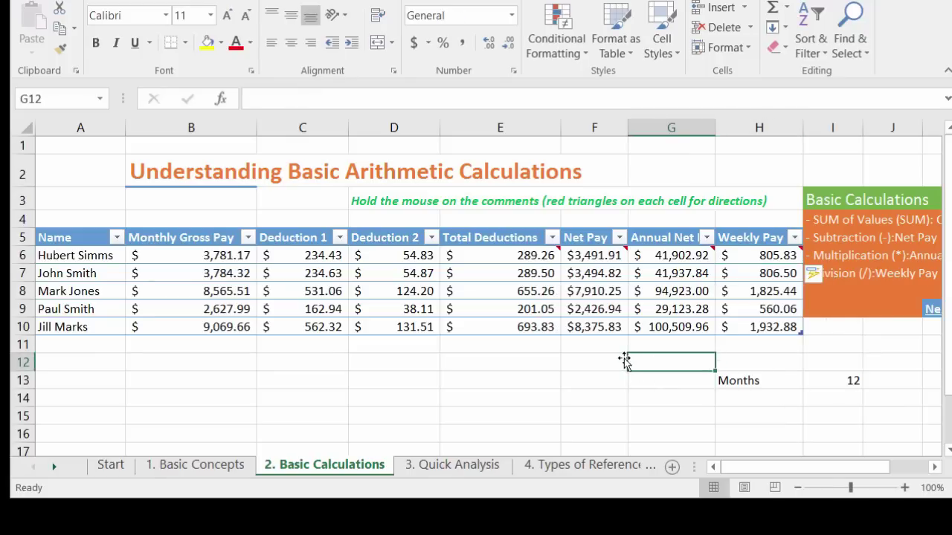
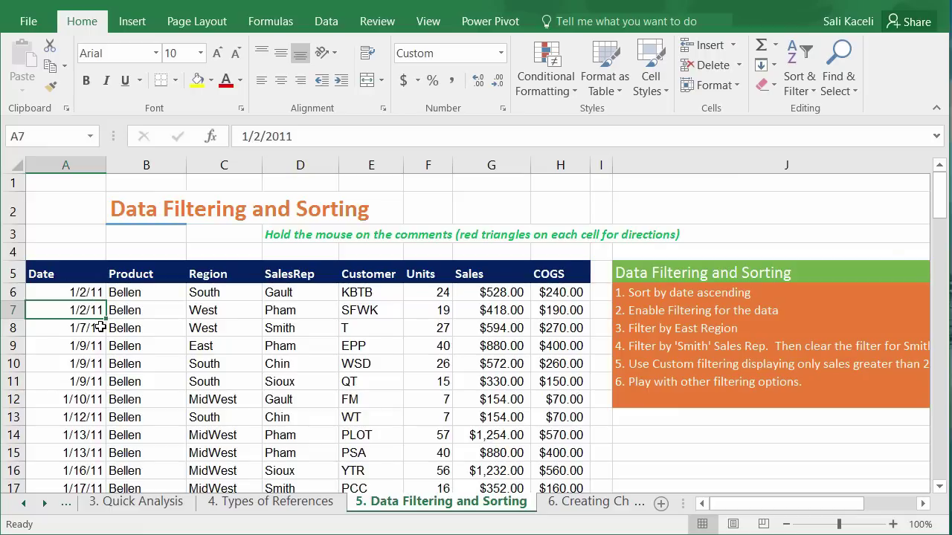
- Sort the sales rows by date, newest first, then undo the sorts to restore the original order
{"action": "left_click", "coordinate": [79, 363]}
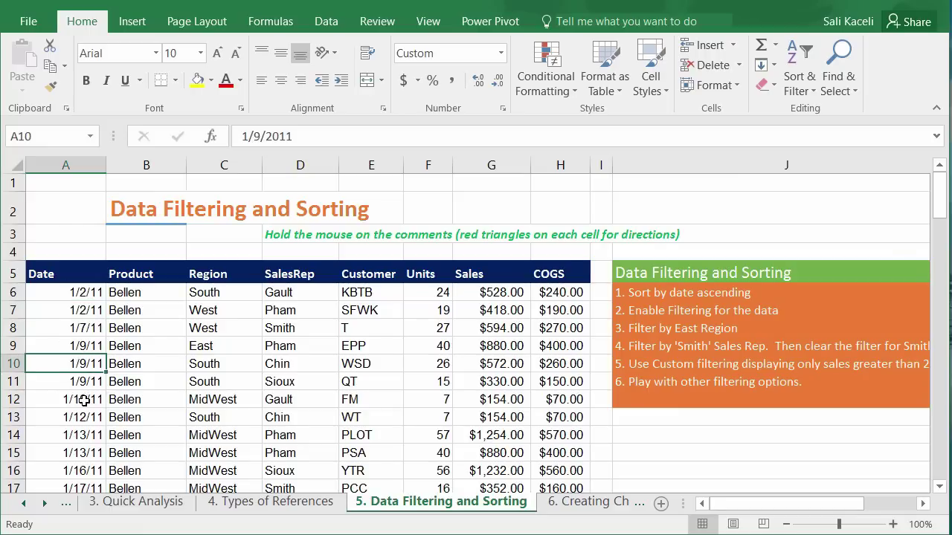
{"action": "left_click", "coordinate": [82, 398]}
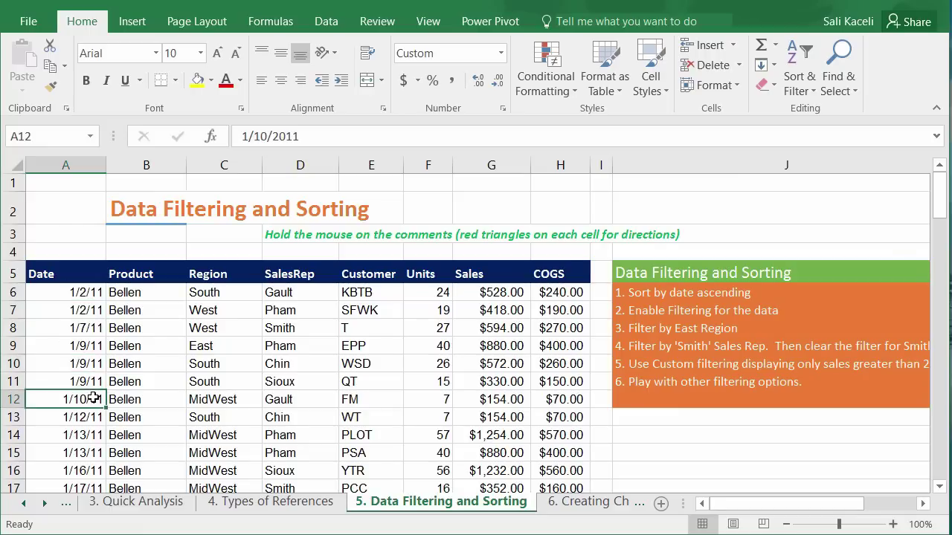
{"action": "left_click", "coordinate": [82, 346]}
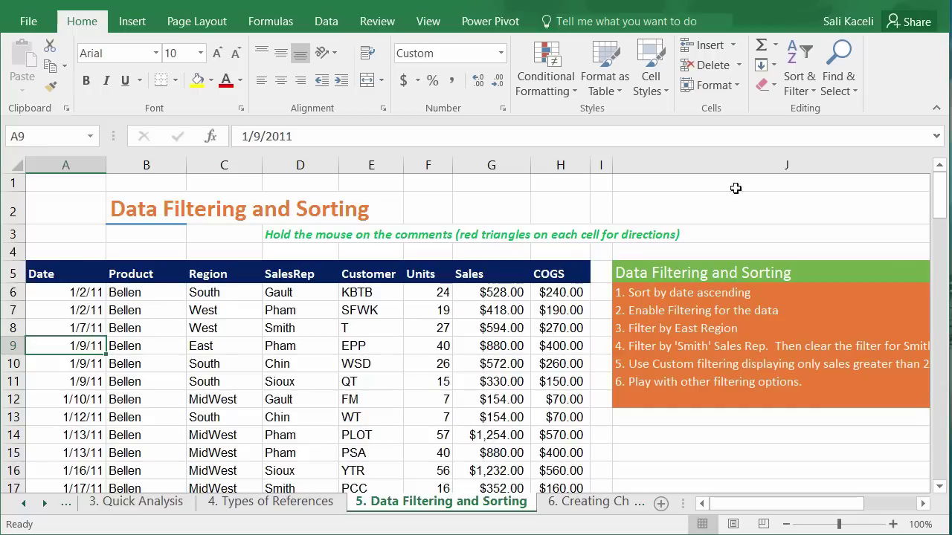
{"action": "left_click", "coordinate": [804, 88]}
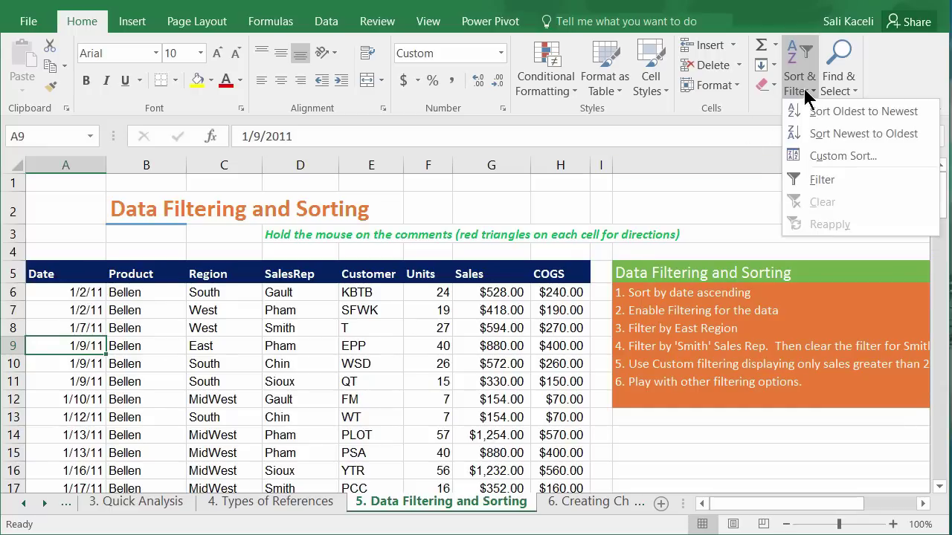
{"action": "left_click", "coordinate": [852, 135]}
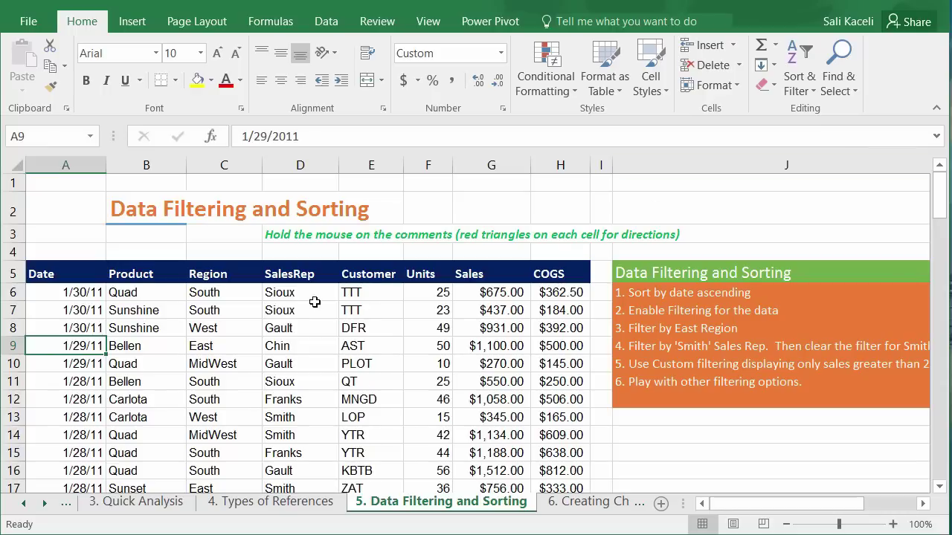
{"action": "left_click", "coordinate": [76, 295]}
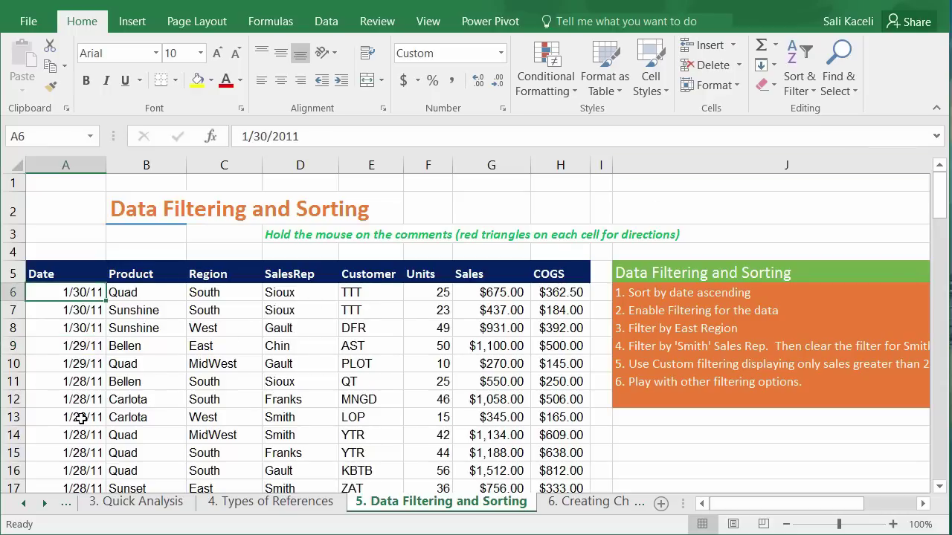
{"action": "key", "text": "ctrl+z"}
{"action": "left_click", "coordinate": [133, 320]}
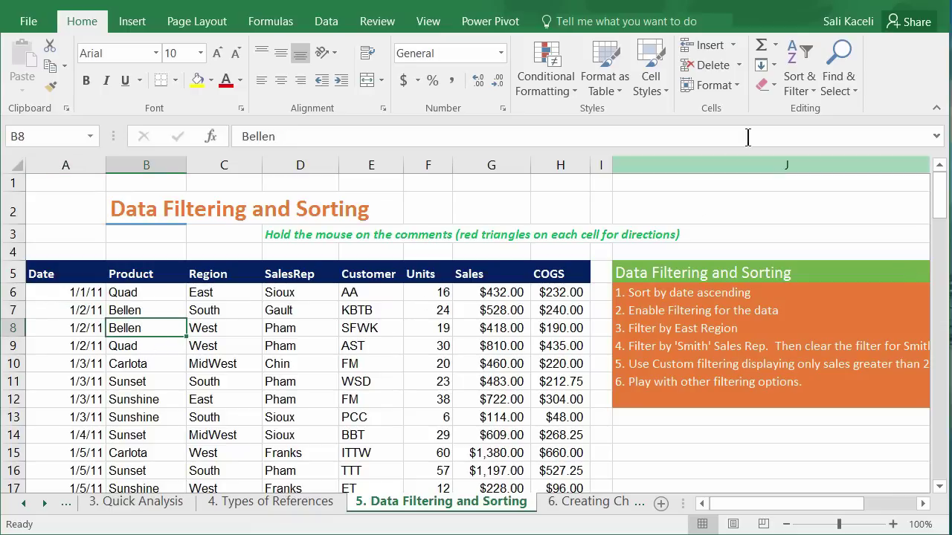
{"action": "key", "text": "ctrl+z"}
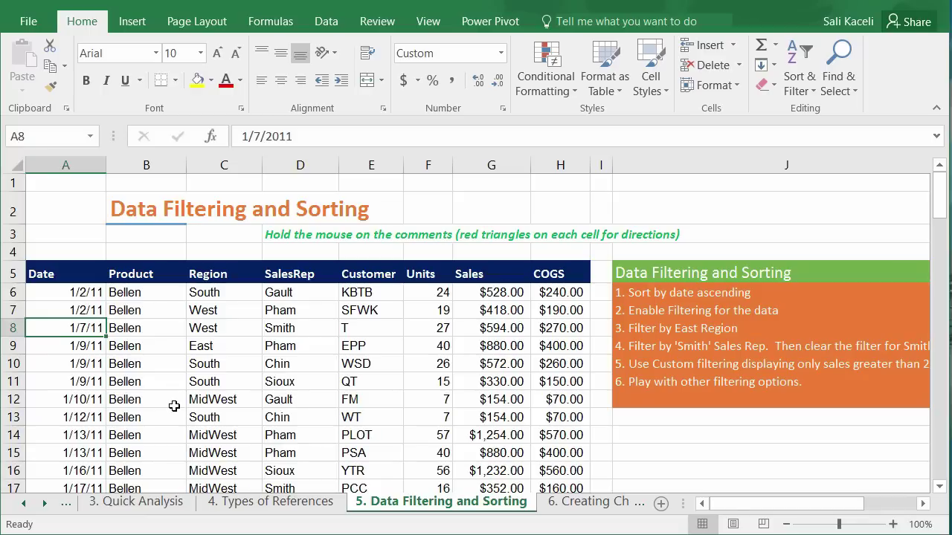
- Scroll through the table, select cell B6 and turn on filtering for the data table
{"action": "scroll", "coordinate": [174, 406], "scroll_direction": "down", "scroll_amount": 16}
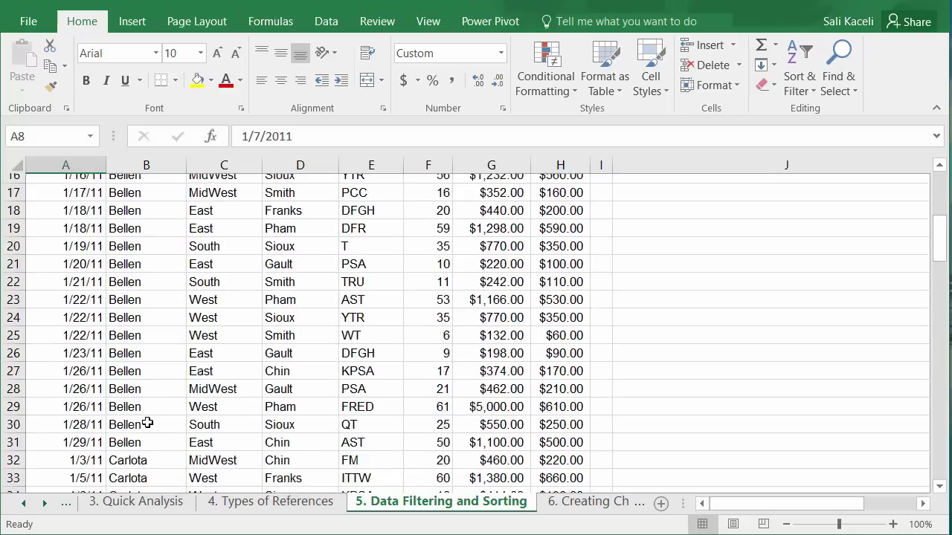
{"action": "scroll", "coordinate": [203, 381], "scroll_direction": "down", "scroll_amount": 6}
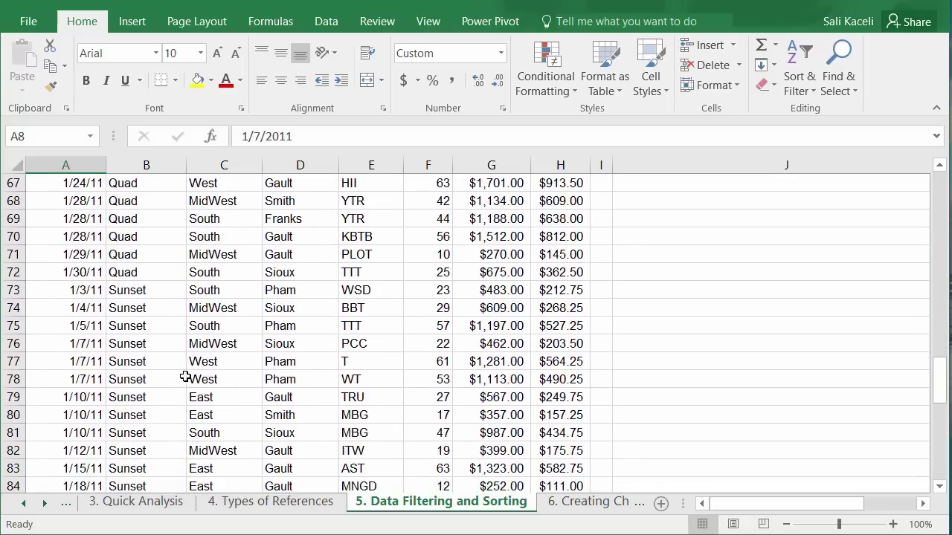
{"action": "scroll", "coordinate": [194, 319], "scroll_direction": "up", "scroll_amount": 4}
{"action": "scroll", "coordinate": [194, 320], "scroll_direction": "up", "scroll_amount": 18}
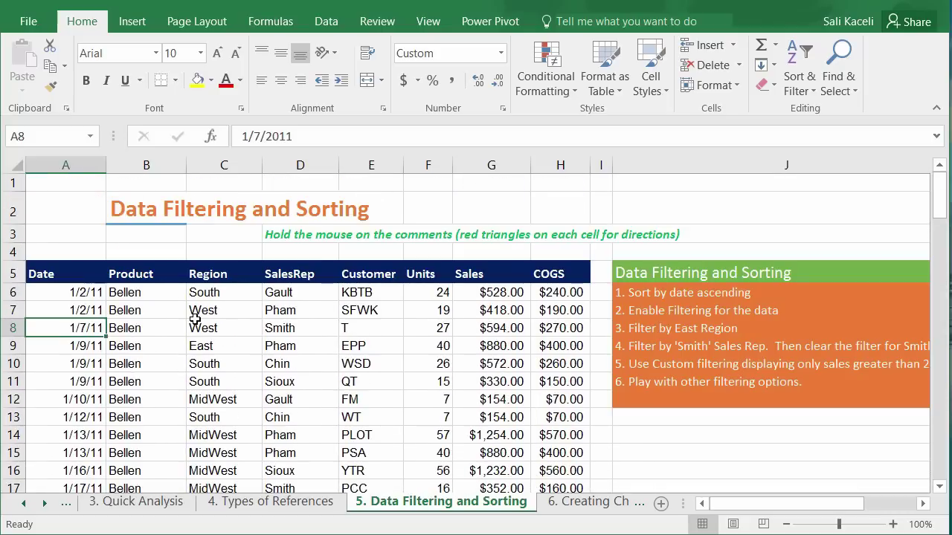
{"action": "scroll", "coordinate": [144, 368], "scroll_direction": "down", "scroll_amount": 8}
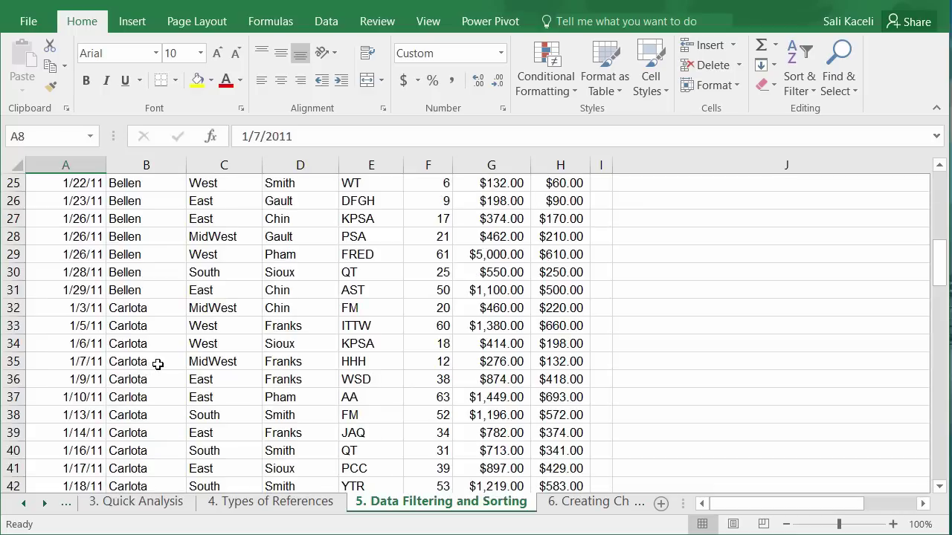
{"action": "scroll", "coordinate": [157, 364], "scroll_direction": "up", "scroll_amount": 8}
{"action": "left_click", "coordinate": [160, 331]}
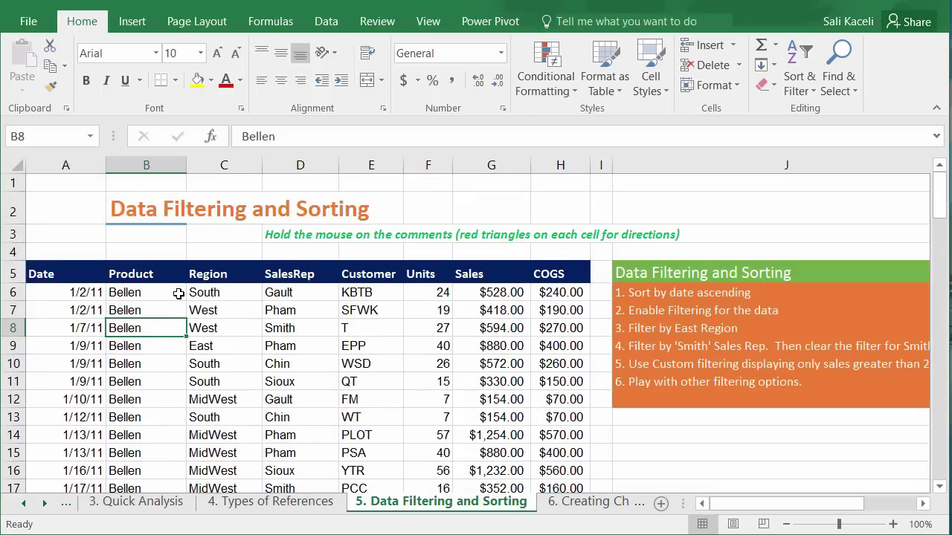
{"action": "left_click", "coordinate": [149, 294]}
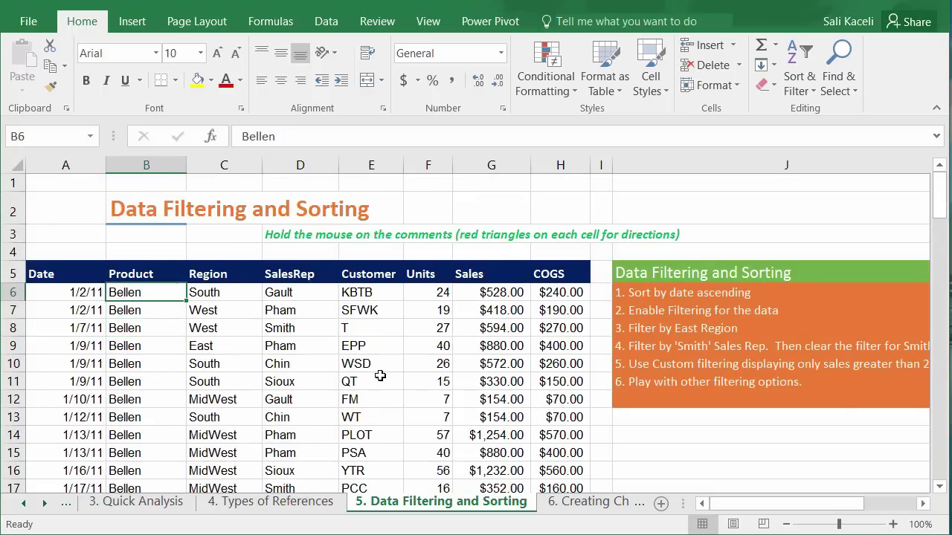
{"action": "left_click", "coordinate": [804, 99]}
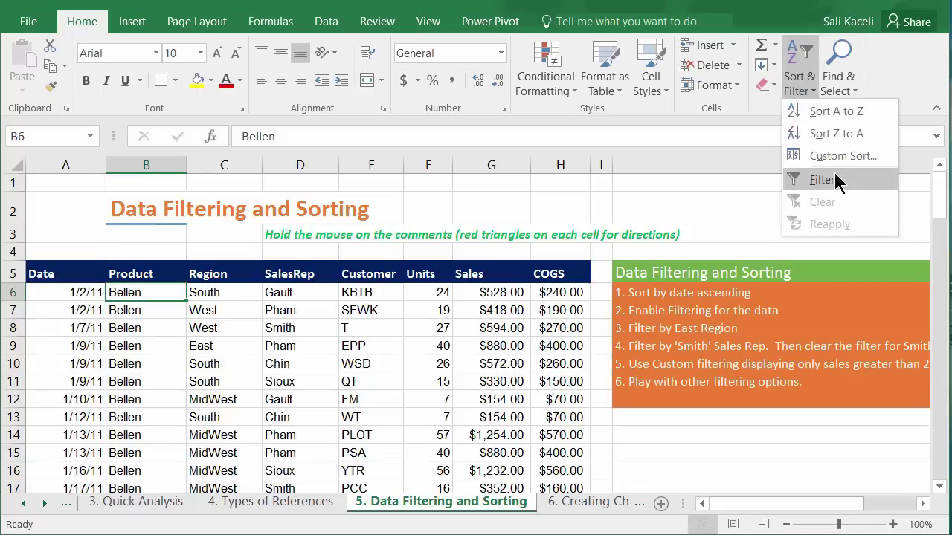
{"action": "left_click", "coordinate": [822, 180]}
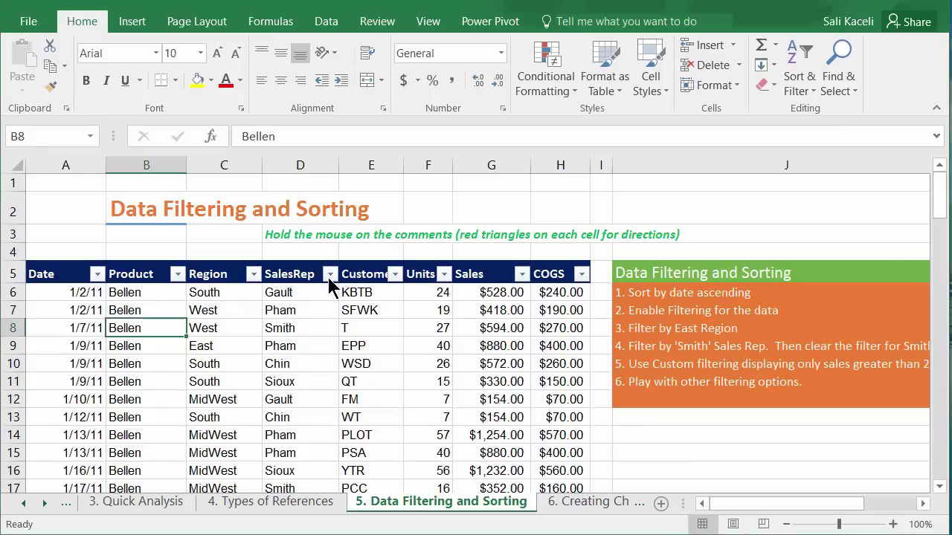
- Filter the SalesRep column to show only Smith
{"action": "left_click", "coordinate": [329, 276]}
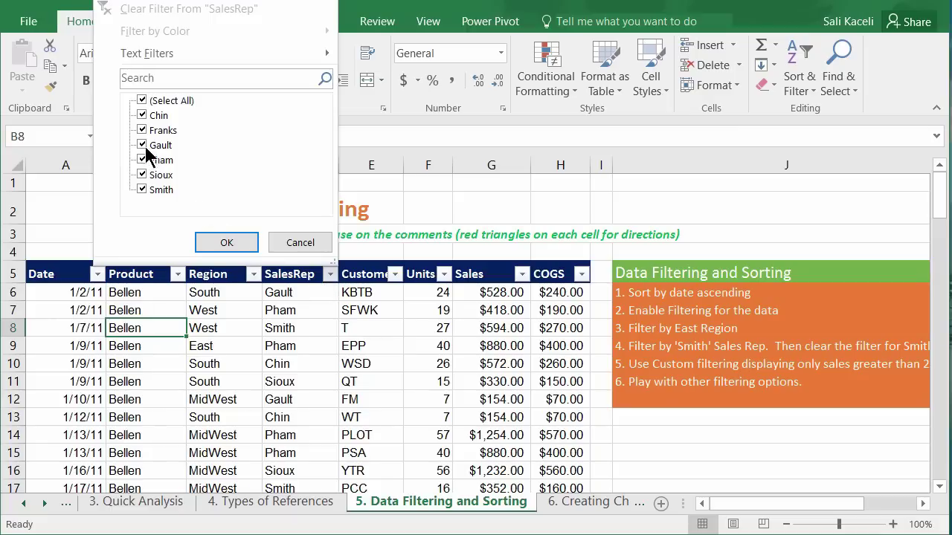
{"action": "left_click", "coordinate": [142, 101]}
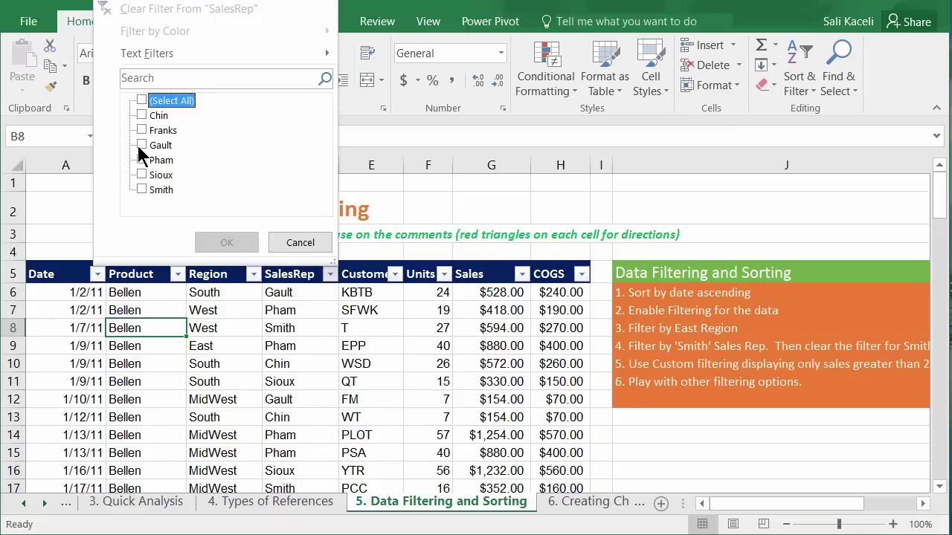
{"action": "left_click", "coordinate": [142, 190]}
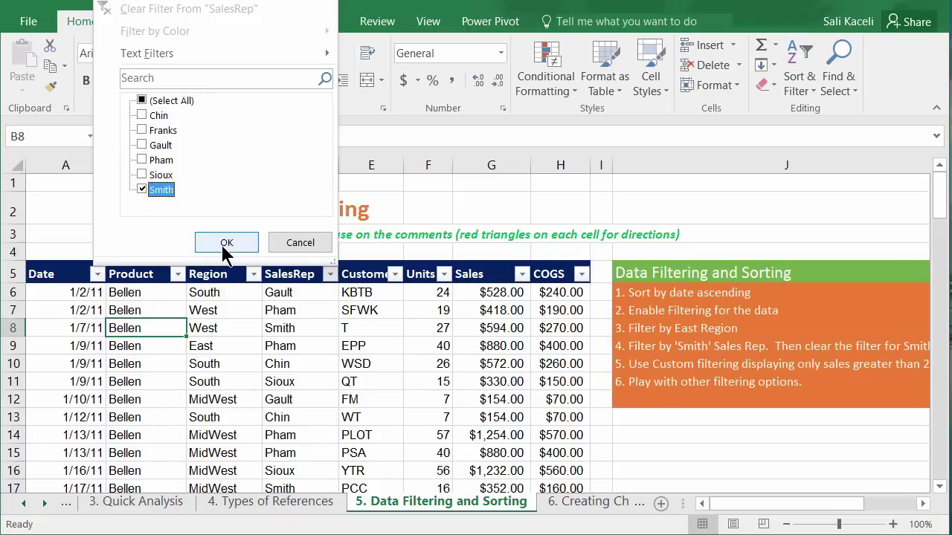
{"action": "left_click", "coordinate": [226, 243]}
- Scroll the filtered Smith rows and select the Sales cell G8
{"action": "scroll", "coordinate": [578, 412], "scroll_direction": "down", "scroll_amount": 4}
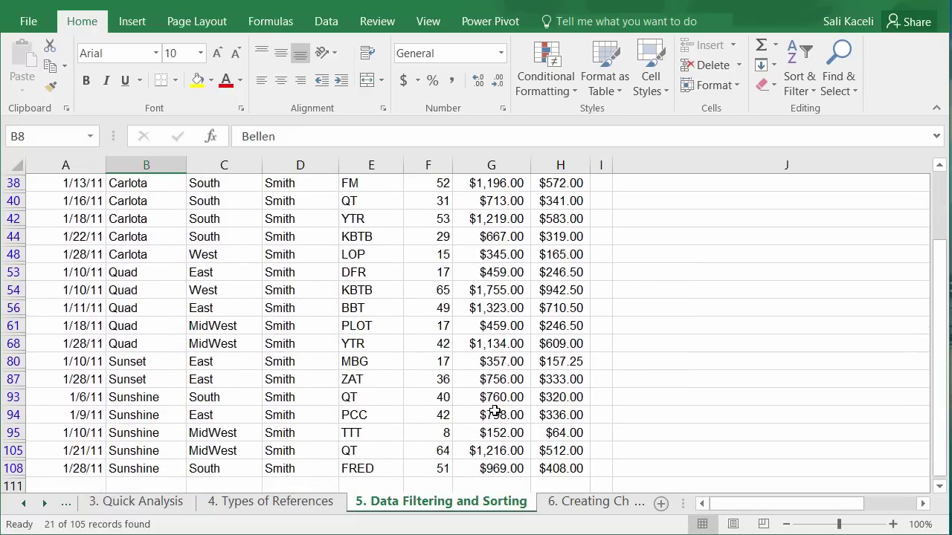
{"action": "scroll", "coordinate": [493, 407], "scroll_direction": "down", "scroll_amount": 2}
{"action": "scroll", "coordinate": [489, 404], "scroll_direction": "up", "scroll_amount": 2}
{"action": "scroll", "coordinate": [490, 400], "scroll_direction": "up", "scroll_amount": 1}
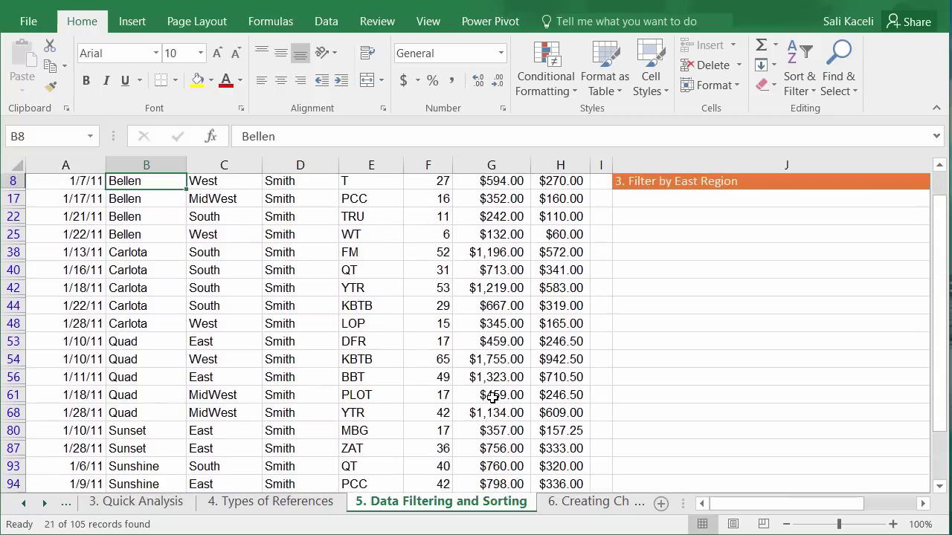
{"action": "scroll", "coordinate": [492, 397], "scroll_direction": "up", "scroll_amount": 2}
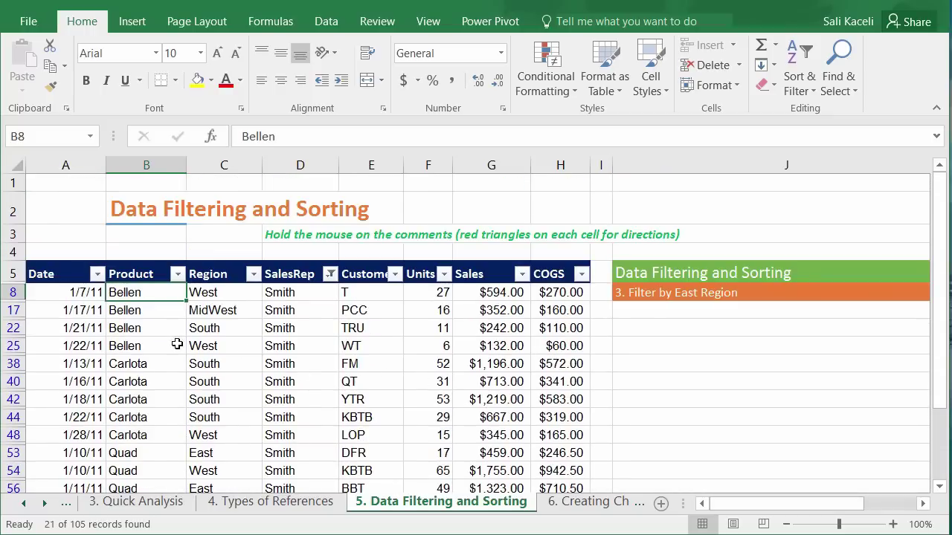
{"action": "left_click", "coordinate": [500, 327]}
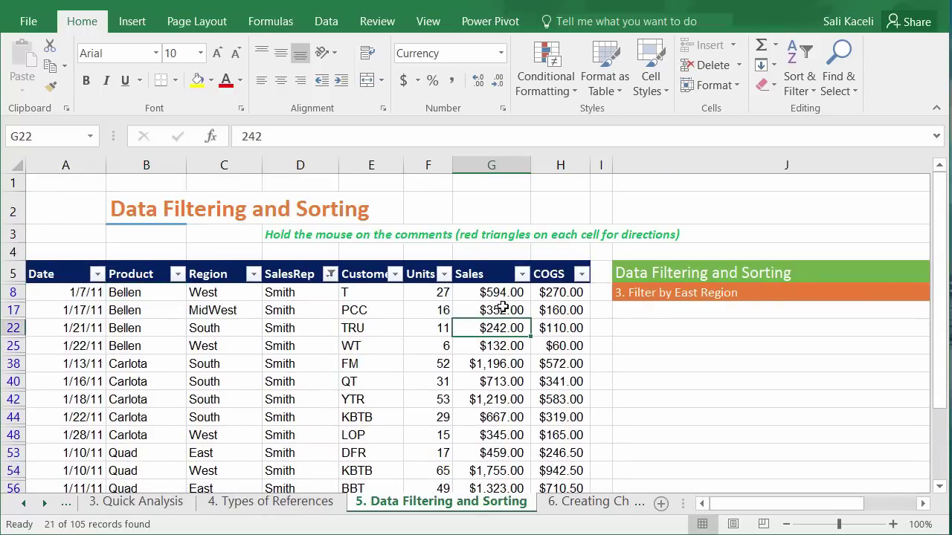
{"action": "left_click", "coordinate": [506, 293]}
{"action": "left_click", "coordinate": [807, 83]}
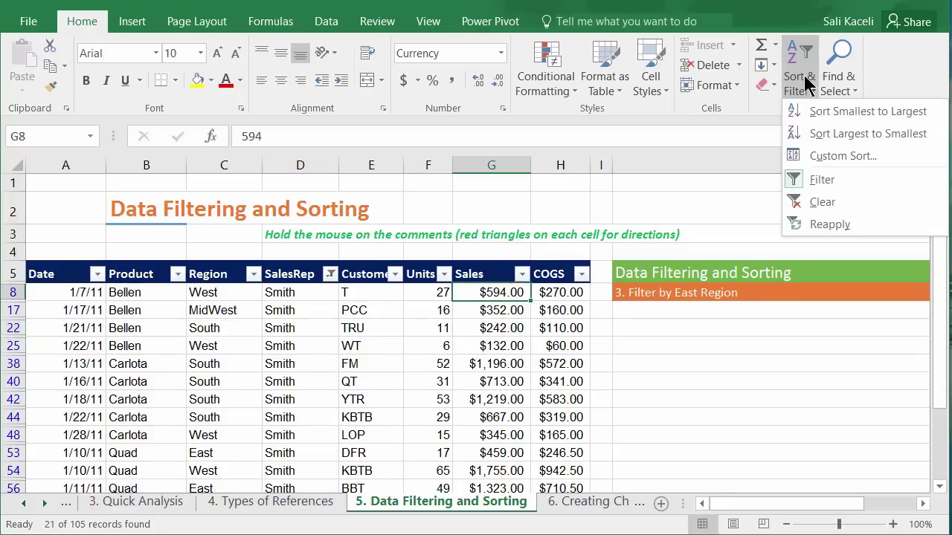
- Sort Smith's rows by Sales, largest first, then re-select all sales reps in the SalesRep filter
{"action": "left_click", "coordinate": [836, 134]}
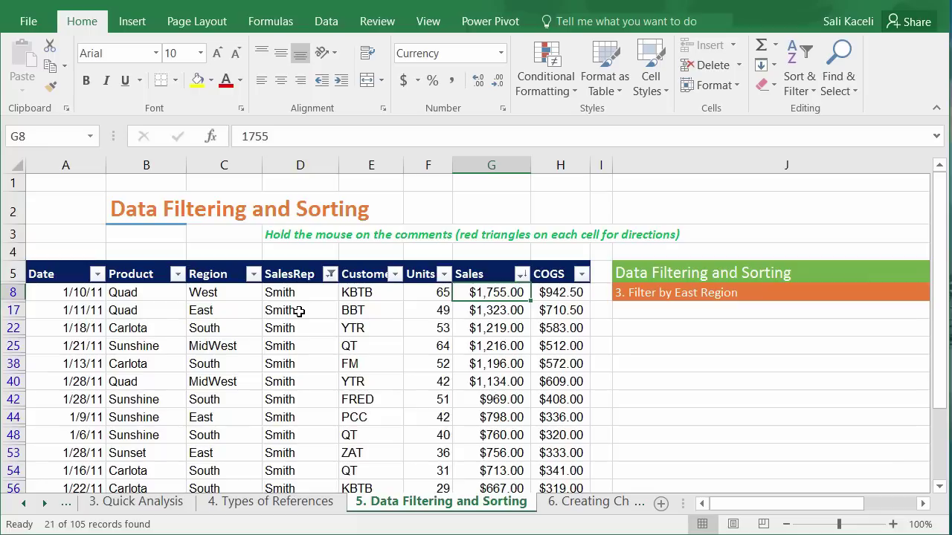
{"action": "left_click", "coordinate": [330, 274]}
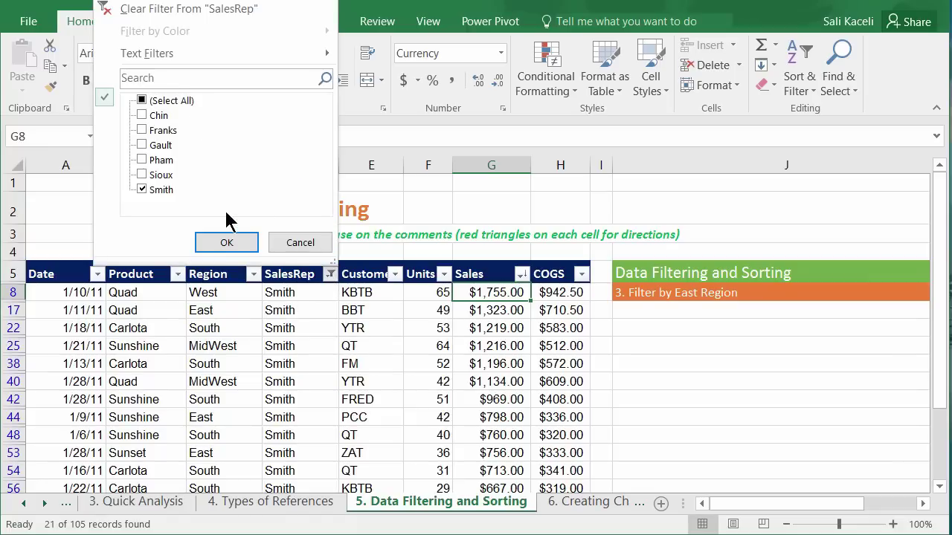
{"action": "left_click", "coordinate": [142, 189]}
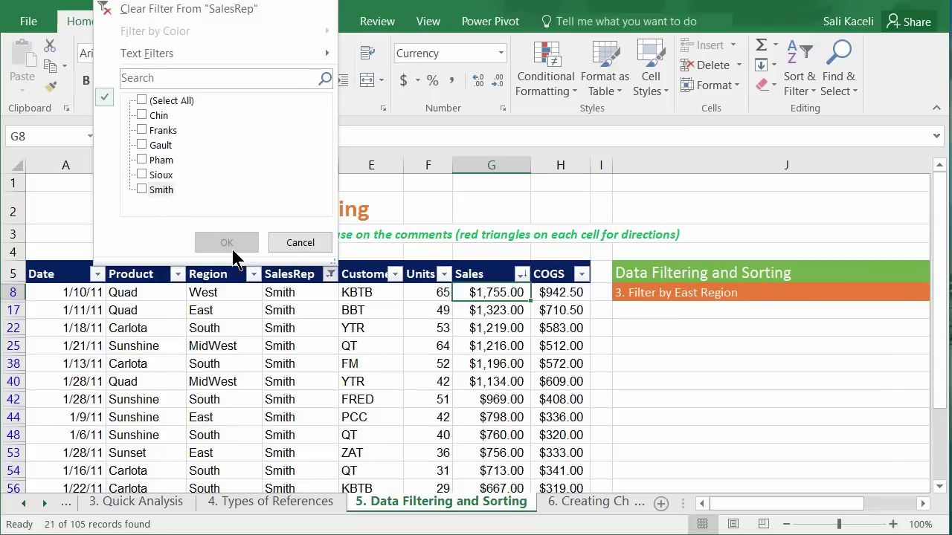
{"action": "left_click", "coordinate": [141, 101]}
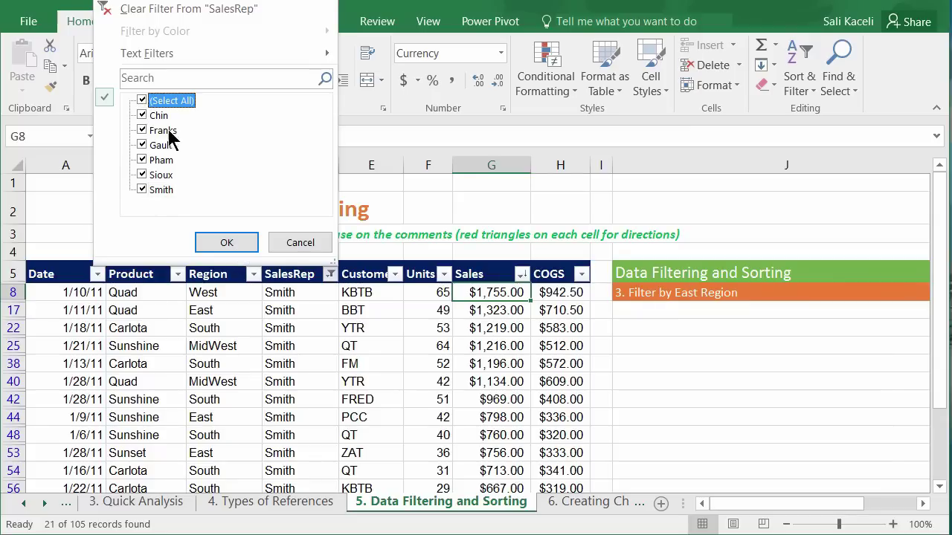
{"action": "left_click", "coordinate": [227, 243]}
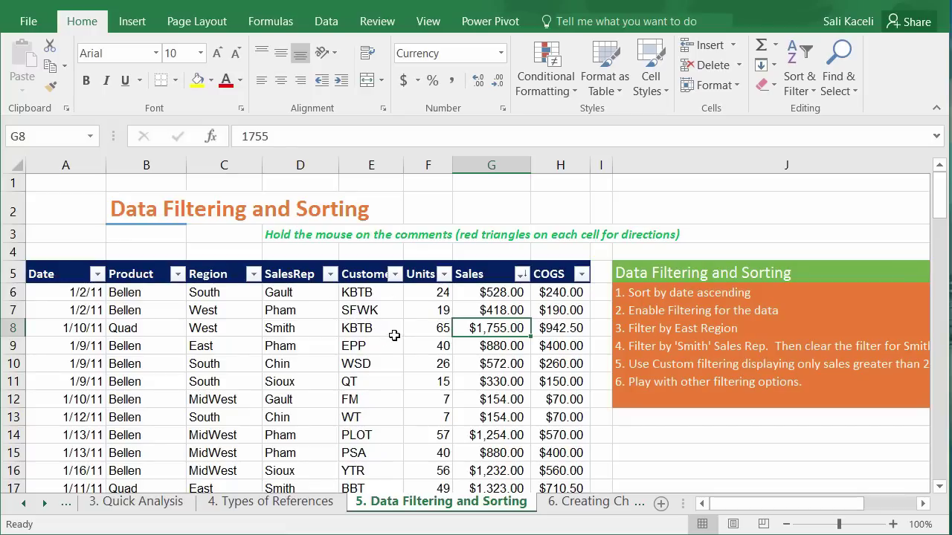
- Filter the Region column to show only East
{"action": "left_click", "coordinate": [253, 275]}
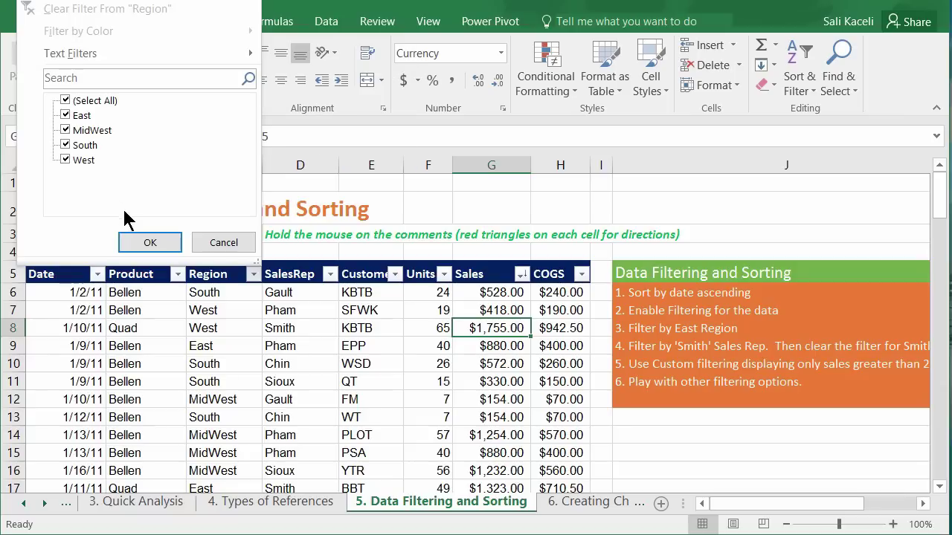
{"action": "left_click", "coordinate": [66, 101]}
{"action": "left_click", "coordinate": [66, 116]}
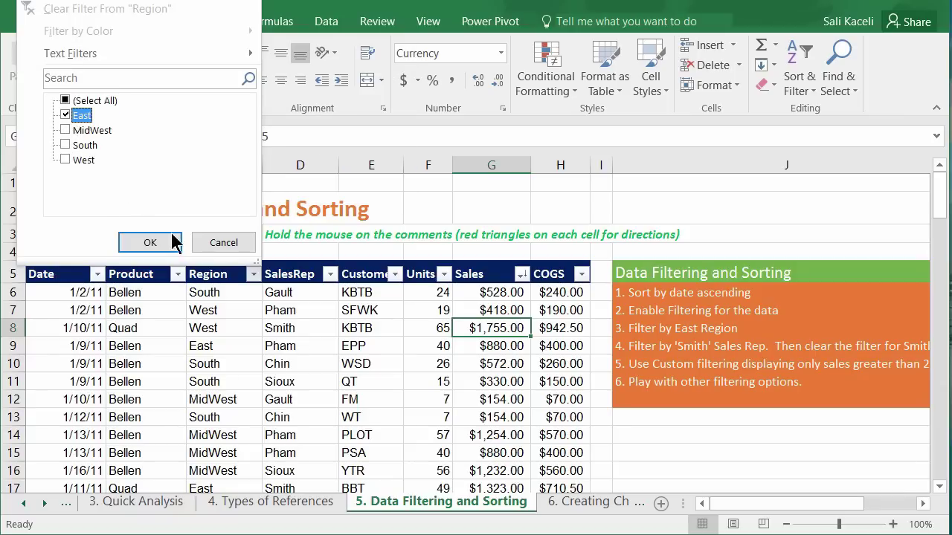
{"action": "left_click", "coordinate": [158, 244]}
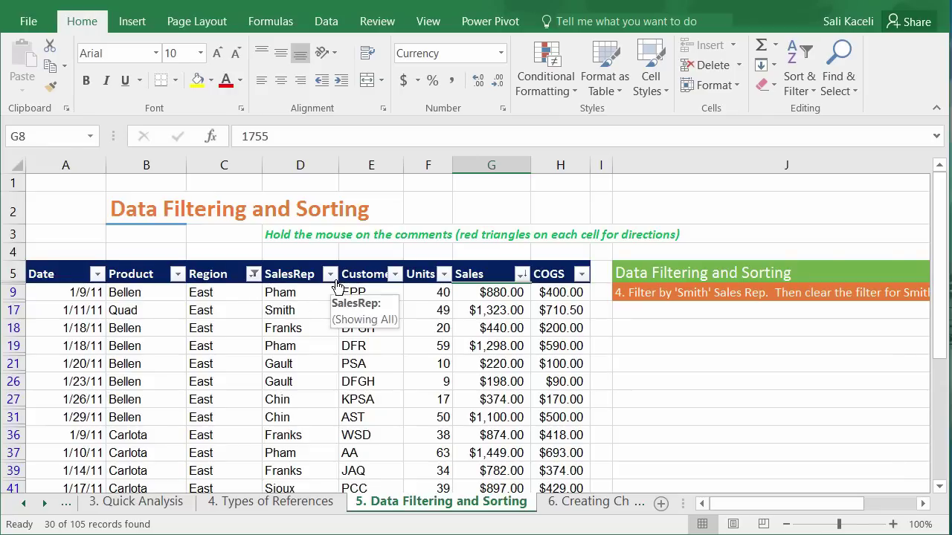
- Filter the SalesRep column to show only Smith
{"action": "left_click", "coordinate": [333, 277]}
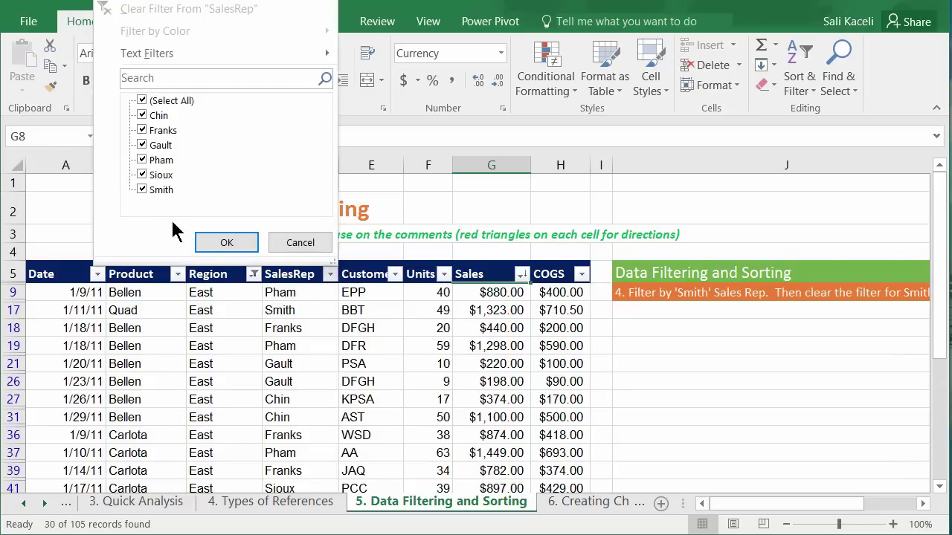
{"action": "left_click", "coordinate": [141, 100]}
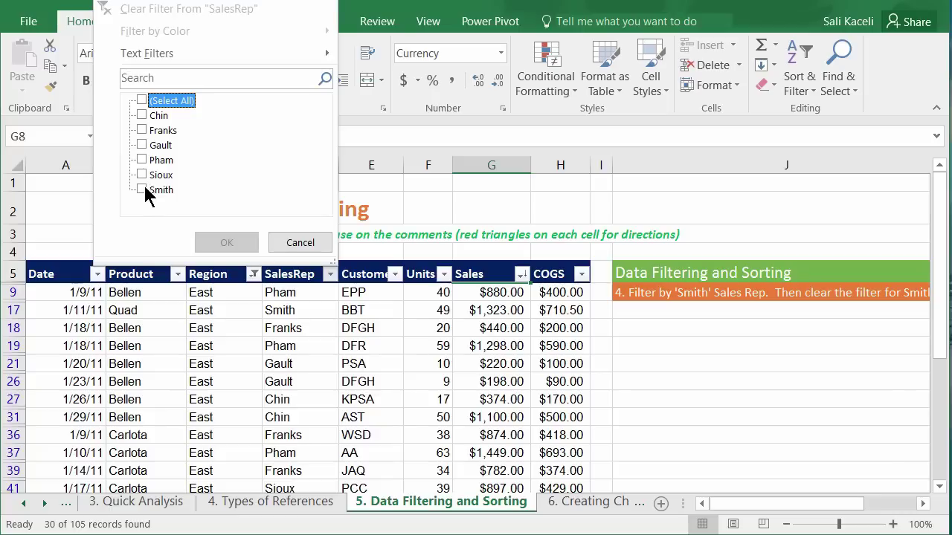
{"action": "left_click", "coordinate": [141, 189]}
{"action": "left_click", "coordinate": [226, 242]}
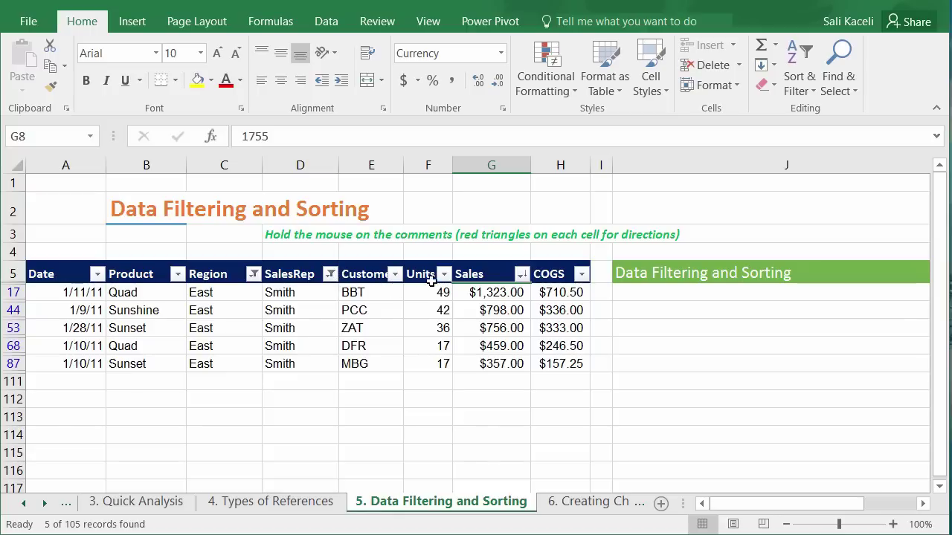
- Add a Sales number filter keeping only values greater than 400
{"action": "left_click", "coordinate": [522, 275]}
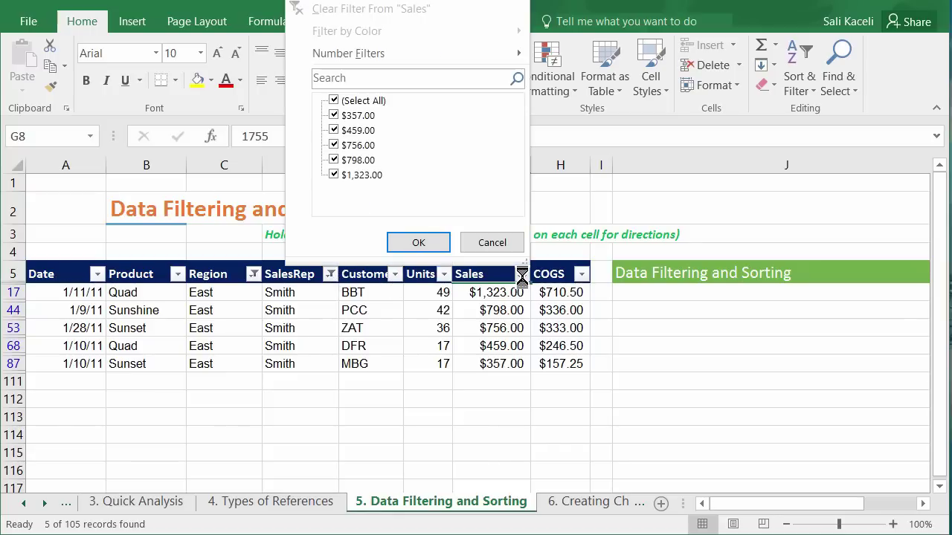
{"action": "mouse_move", "coordinate": [367, 53]}
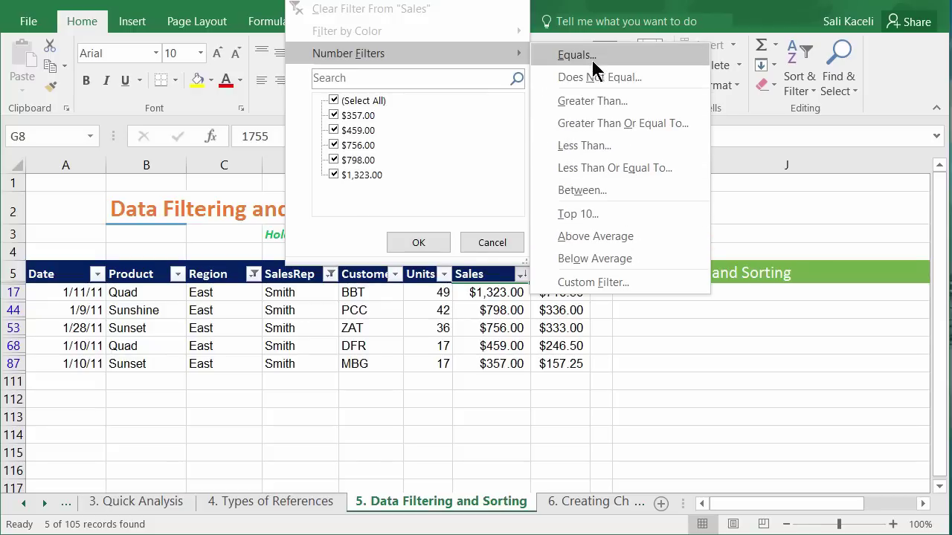
{"action": "left_click", "coordinate": [598, 101]}
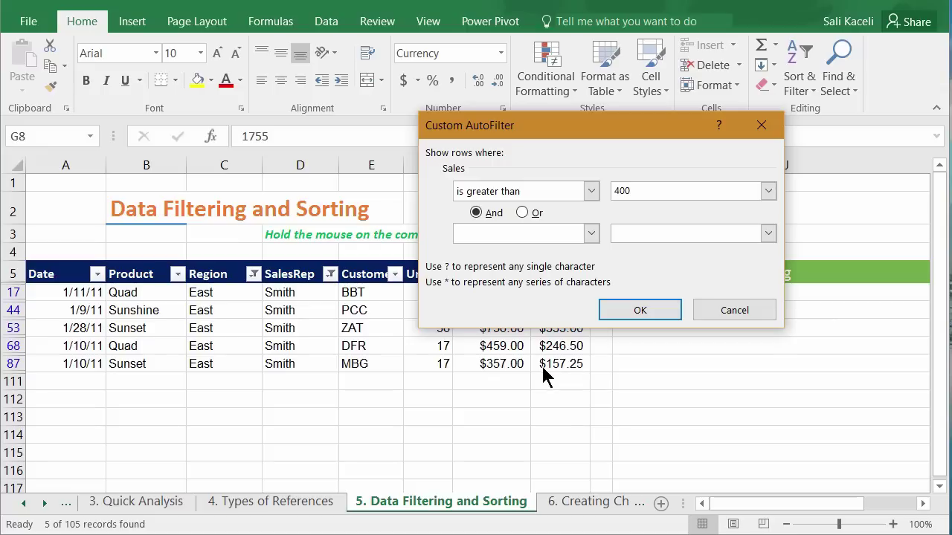
{"action": "left_click", "coordinate": [645, 309]}
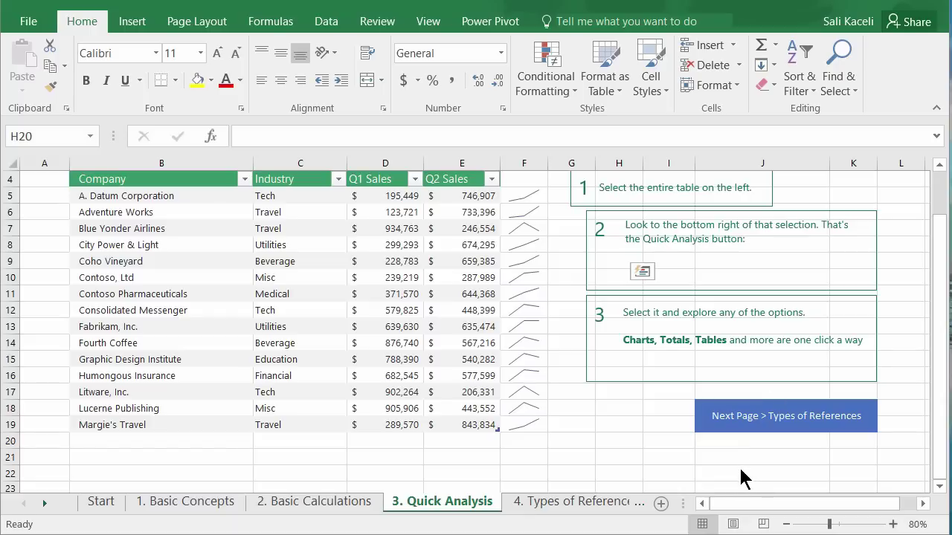
- Jump to the Types of References sheet, zoom to 110% and select C8
{"action": "left_click", "coordinate": [782, 422]}
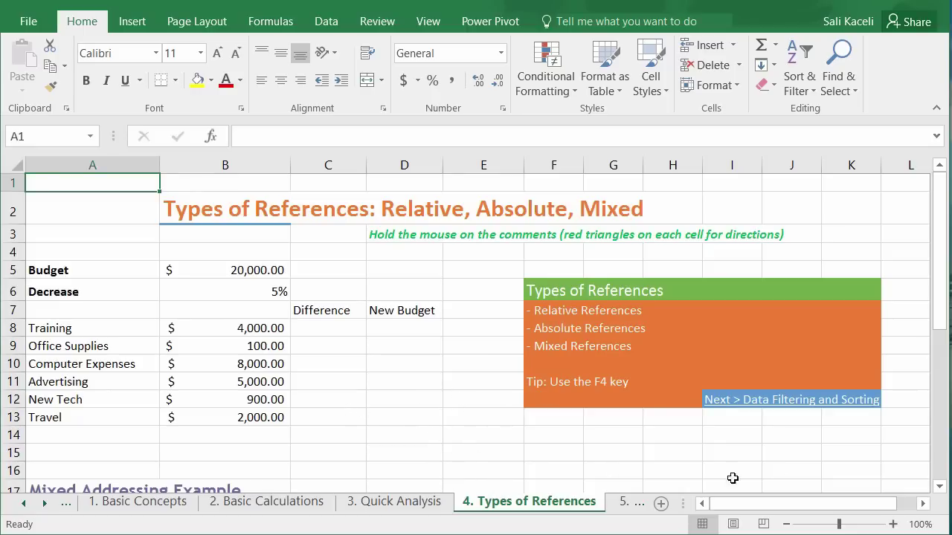
{"action": "left_click", "coordinate": [893, 524]}
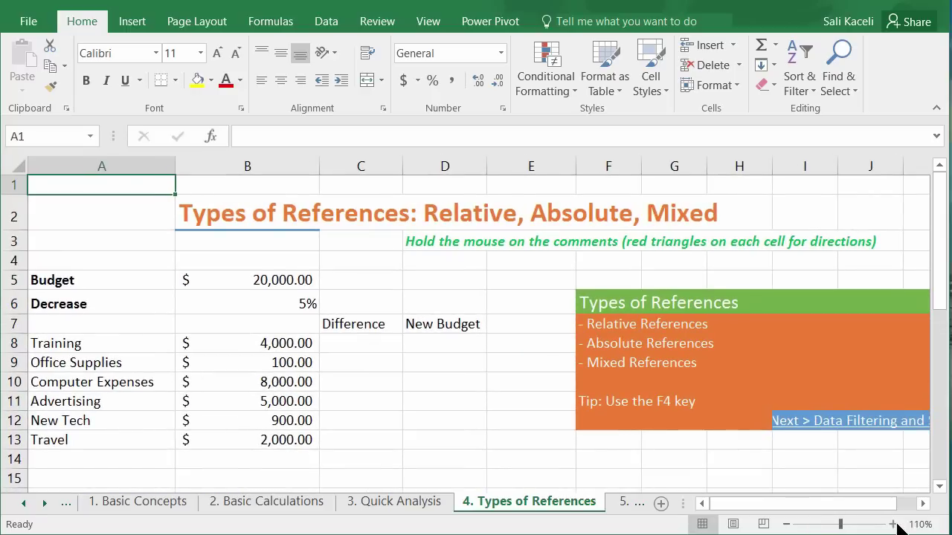
{"action": "left_click", "coordinate": [336, 348]}
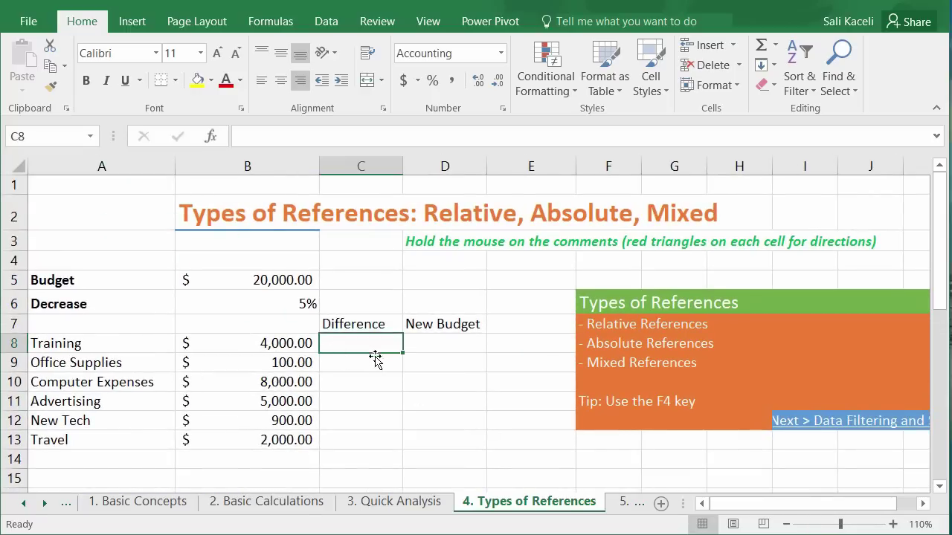
- On the 1. Basic Concepts sheet, review the Training total formulas in F6 through F9
{"action": "left_click", "coordinate": [266, 501]}
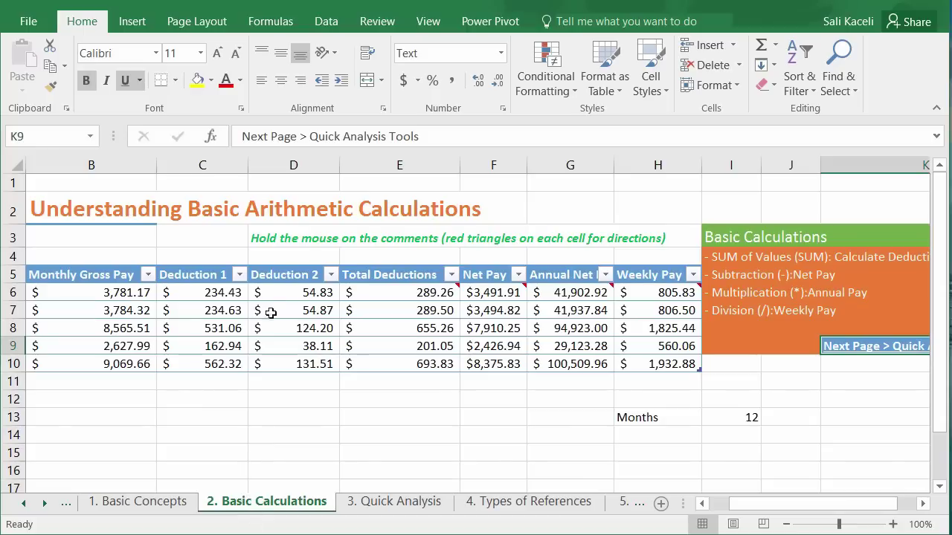
{"action": "left_click", "coordinate": [140, 503]}
{"action": "left_click", "coordinate": [439, 281]}
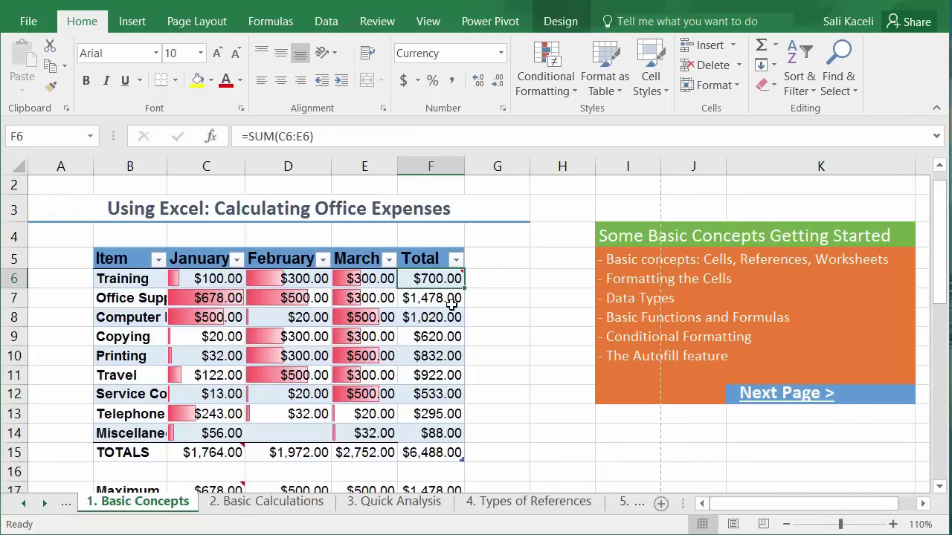
{"action": "mouse_move", "coordinate": [447, 281]}
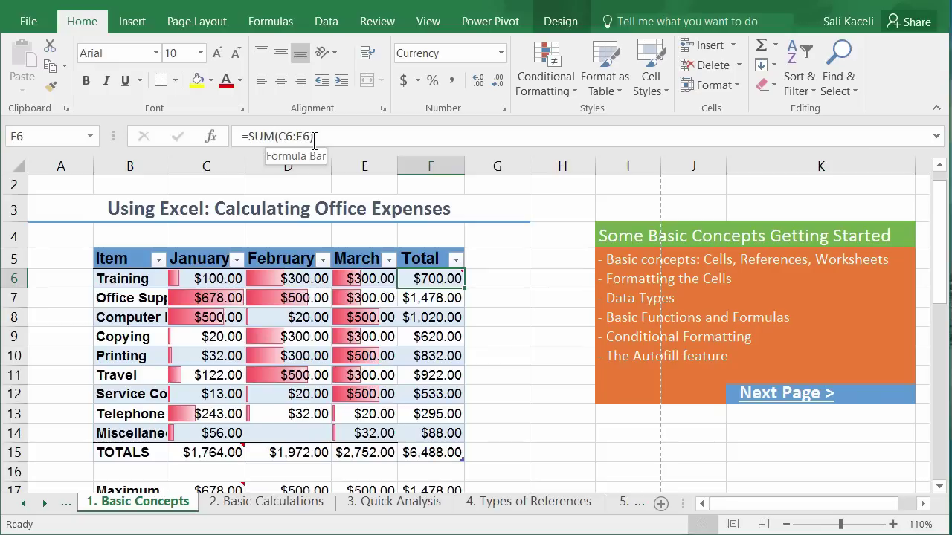
{"action": "left_click", "coordinate": [439, 298]}
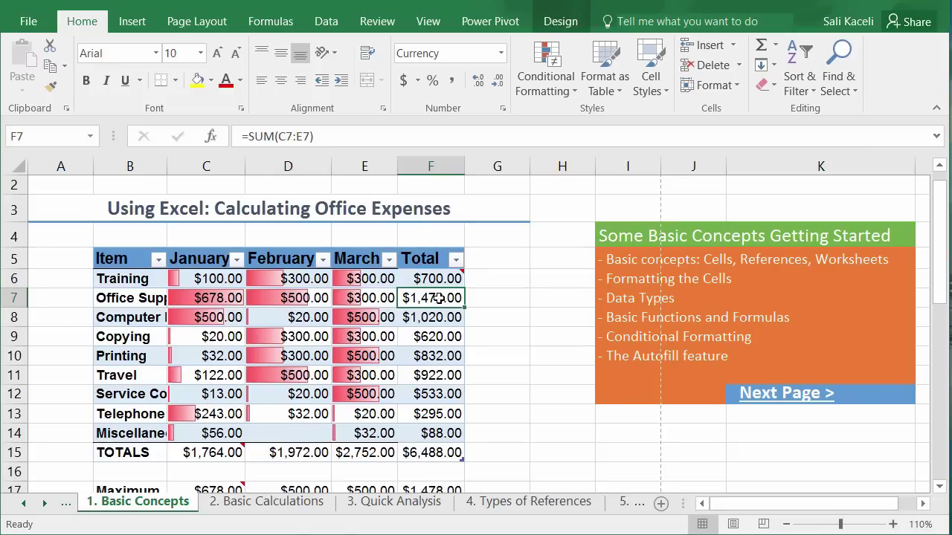
{"action": "left_click", "coordinate": [439, 318]}
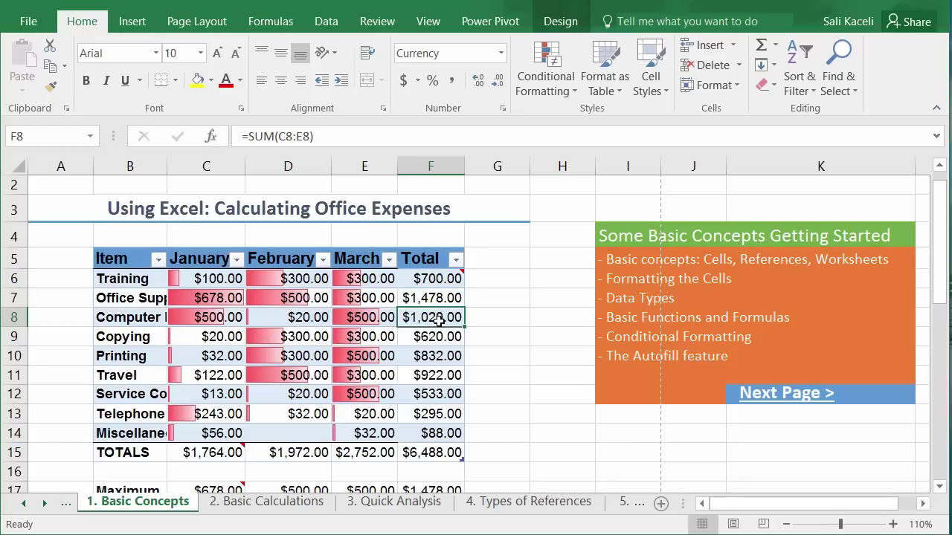
{"action": "left_click", "coordinate": [442, 335]}
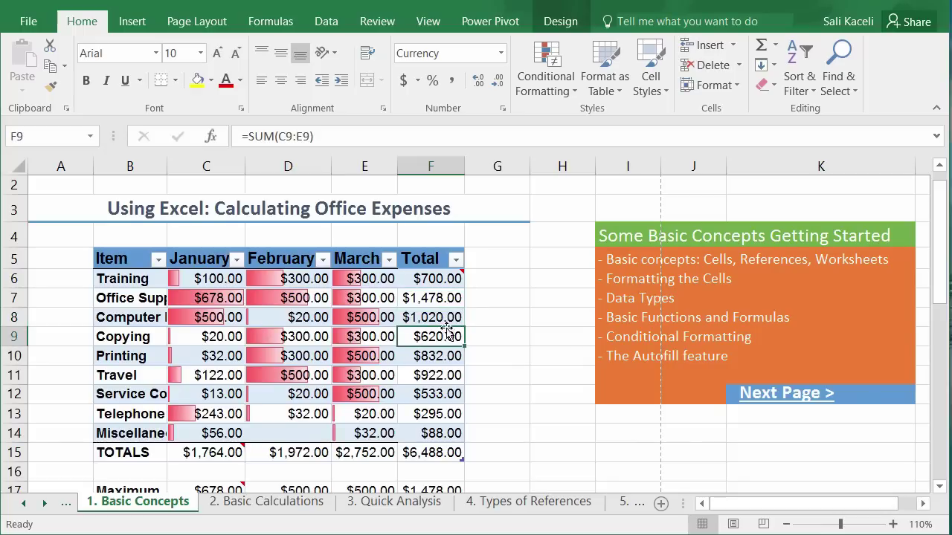
{"action": "left_click", "coordinate": [446, 283]}
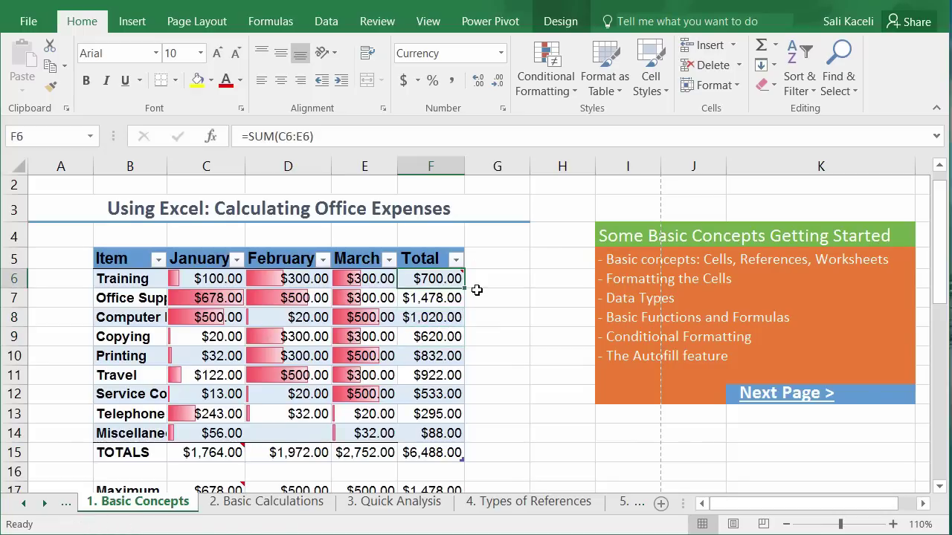
- Fill the F6 SUM formula down to F15, check the copies, then return to 4. Types of References
{"action": "left_click_drag", "start_coordinate": [464, 288], "coordinate": [466, 458]}
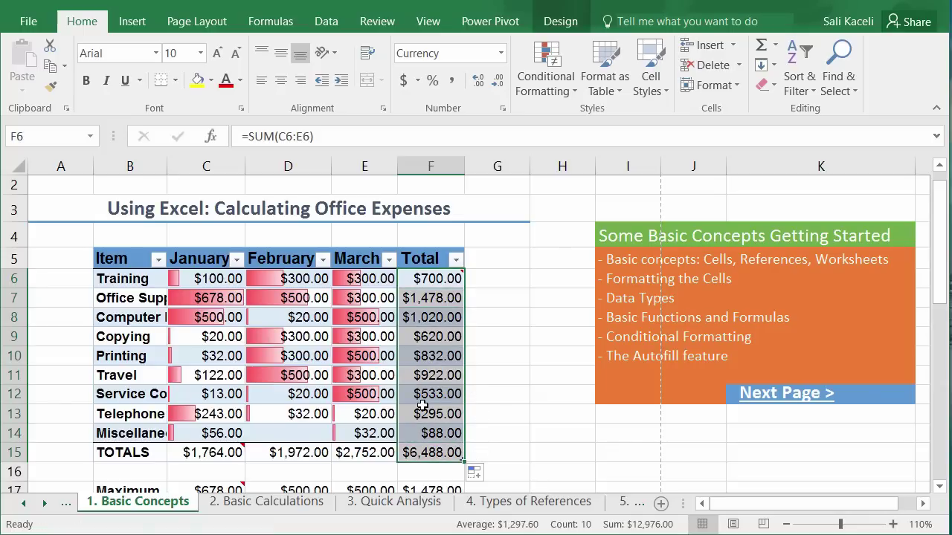
{"action": "left_click", "coordinate": [445, 327]}
{"action": "left_click", "coordinate": [441, 366]}
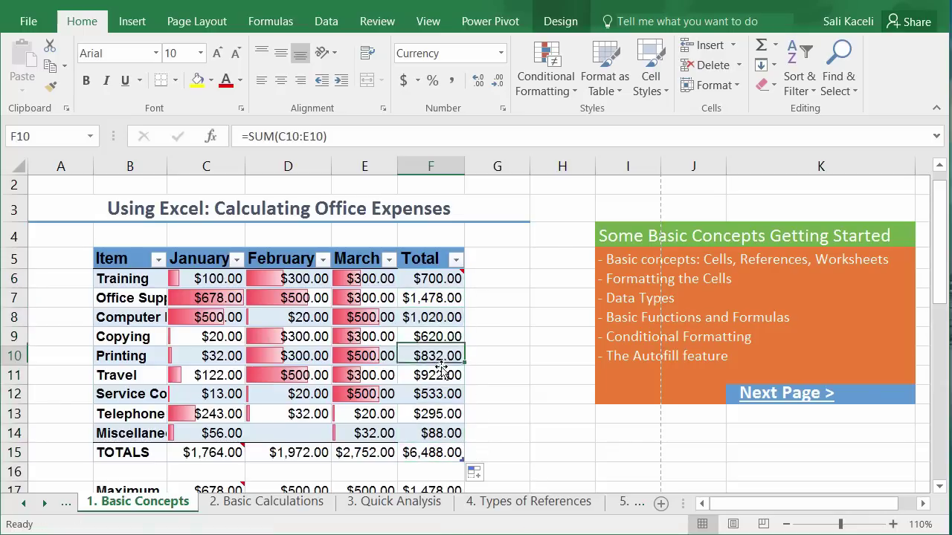
{"action": "left_click", "coordinate": [451, 421]}
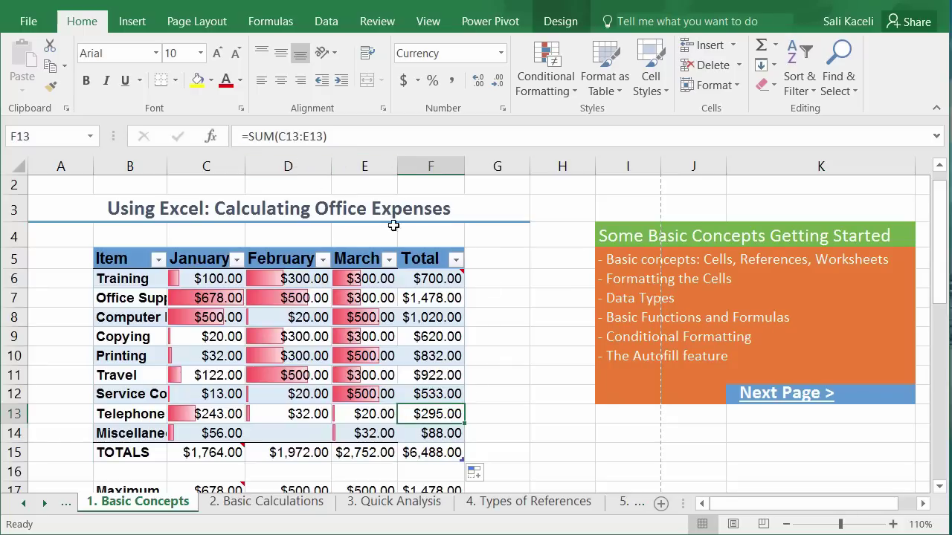
{"action": "left_click", "coordinate": [532, 503]}
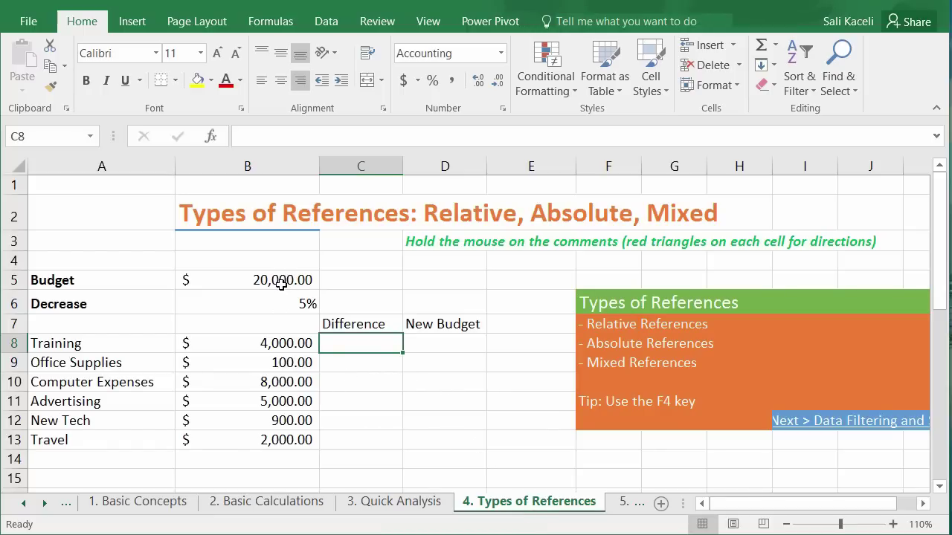
- Enter =B8*B6 in C8 to get the Training difference of $200.00
{"action": "left_click", "coordinate": [258, 308]}
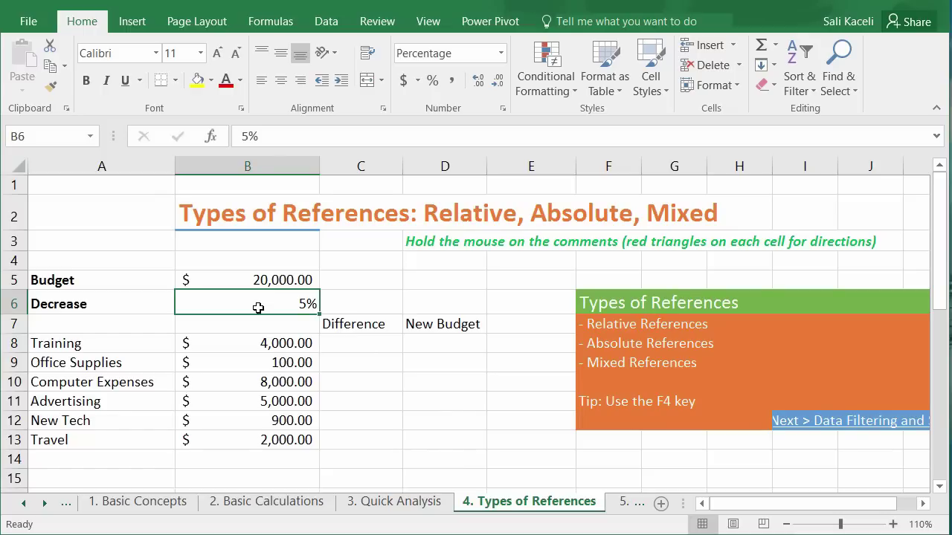
{"action": "left_click", "coordinate": [357, 345]}
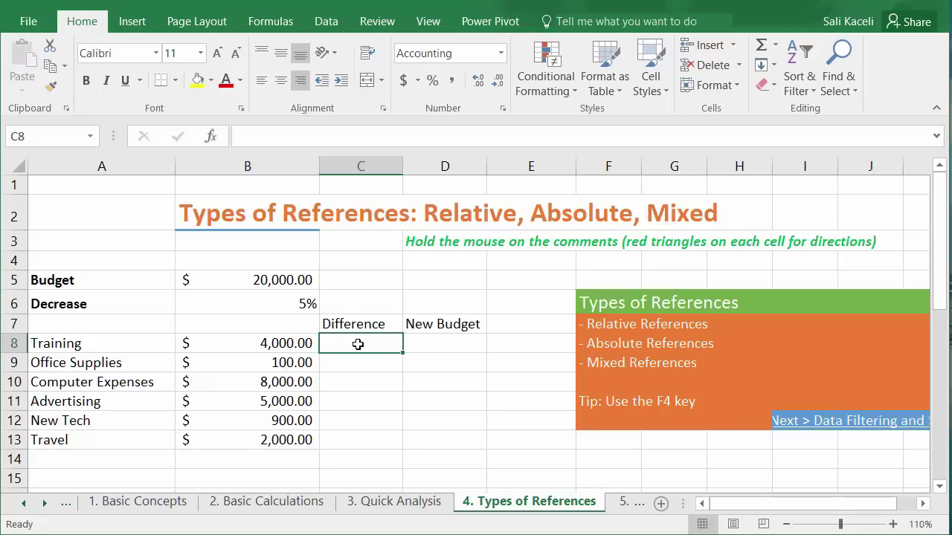
{"action": "type", "text": "="}
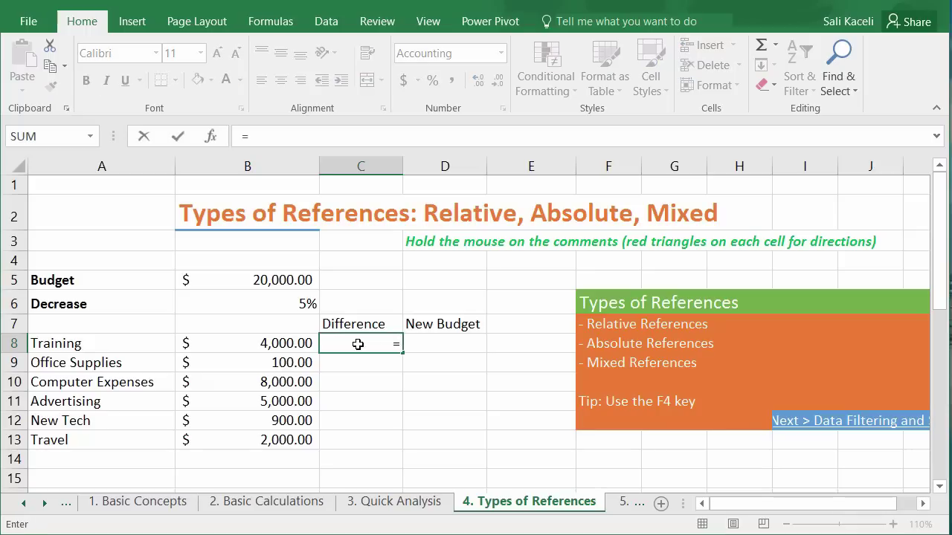
{"action": "left_click", "coordinate": [290, 344]}
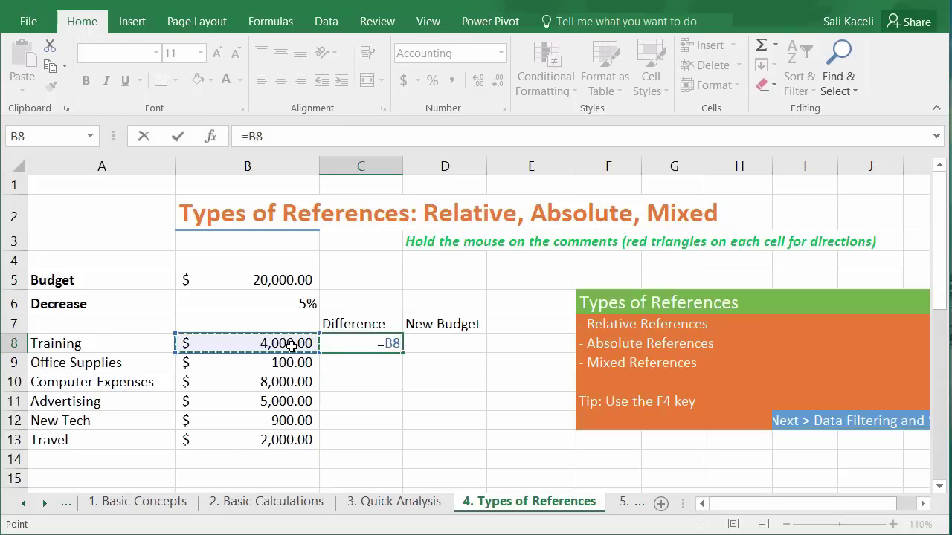
{"action": "type", "text": "*"}
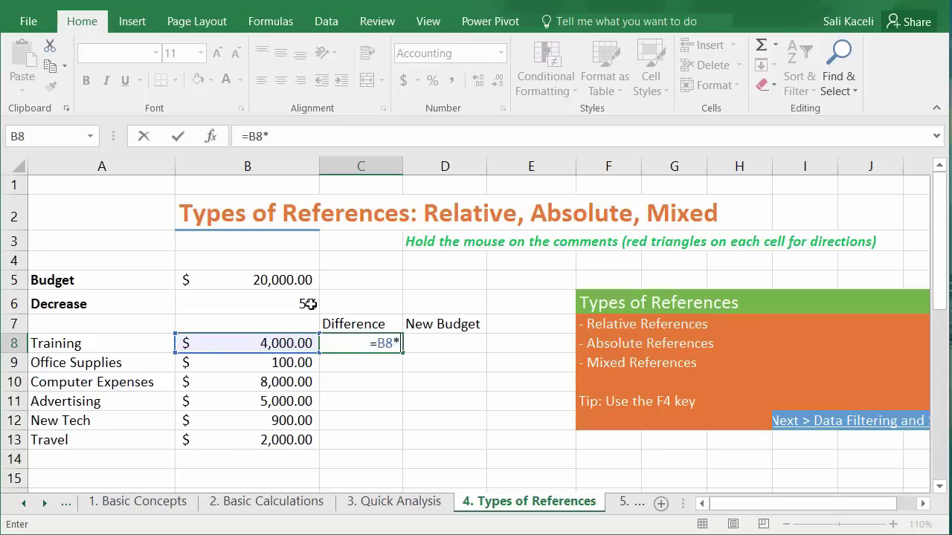
{"action": "left_click", "coordinate": [310, 305]}
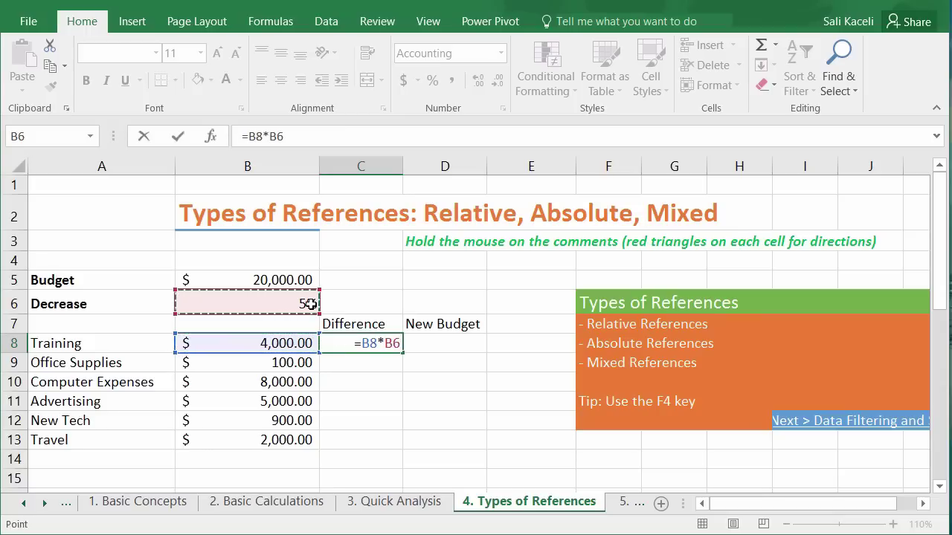
{"action": "key", "text": "Return"}
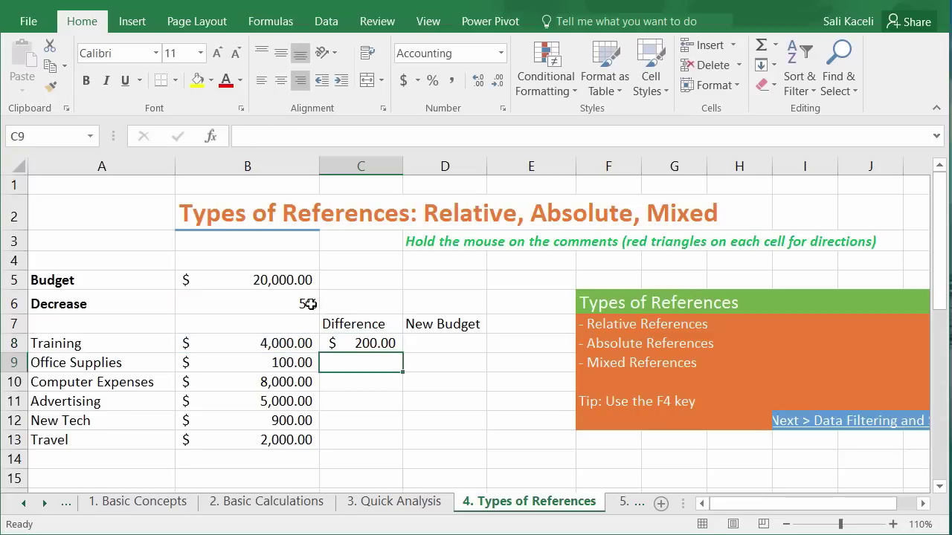
{"action": "left_click", "coordinate": [373, 343]}
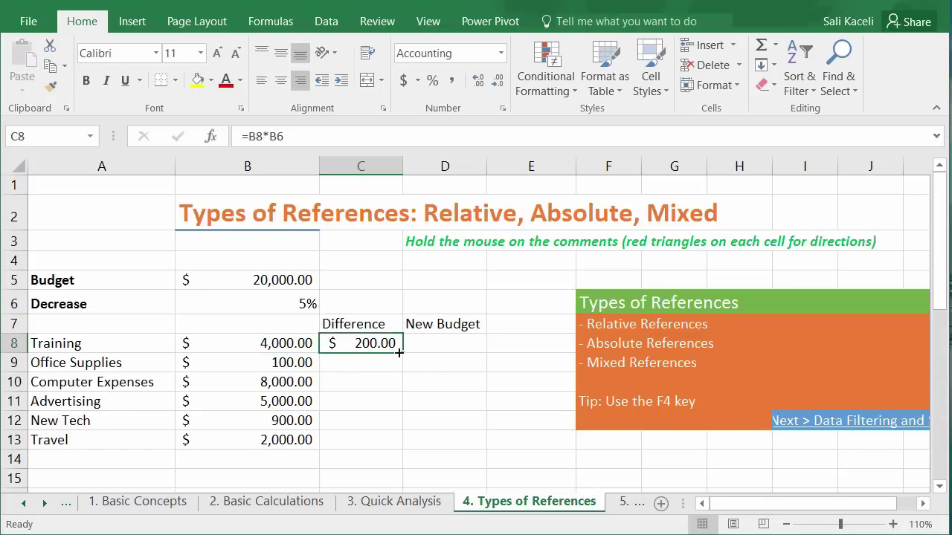
- Fill the difference formula down to C13 and check the copied formulas in C9 to C12
{"action": "left_click_drag", "start_coordinate": [403, 354], "coordinate": [414, 446]}
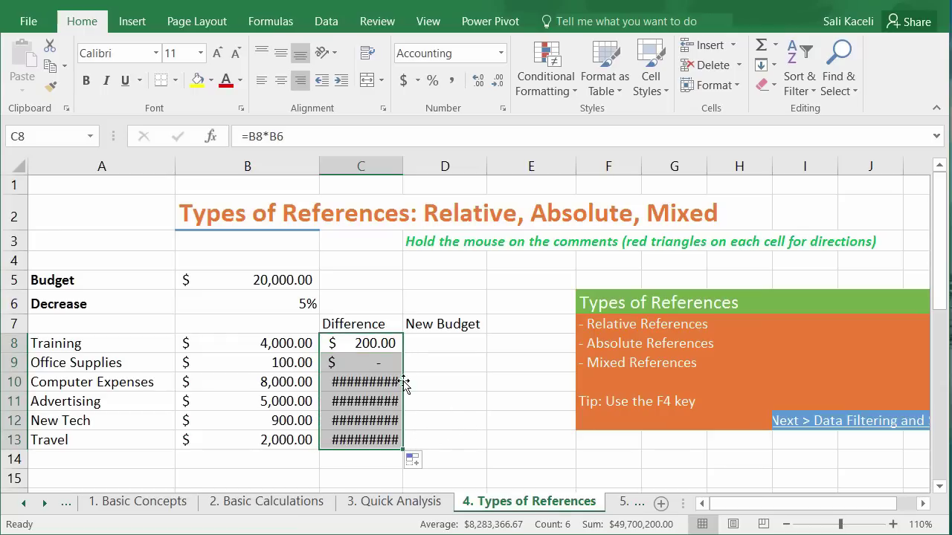
{"action": "left_click", "coordinate": [381, 368]}
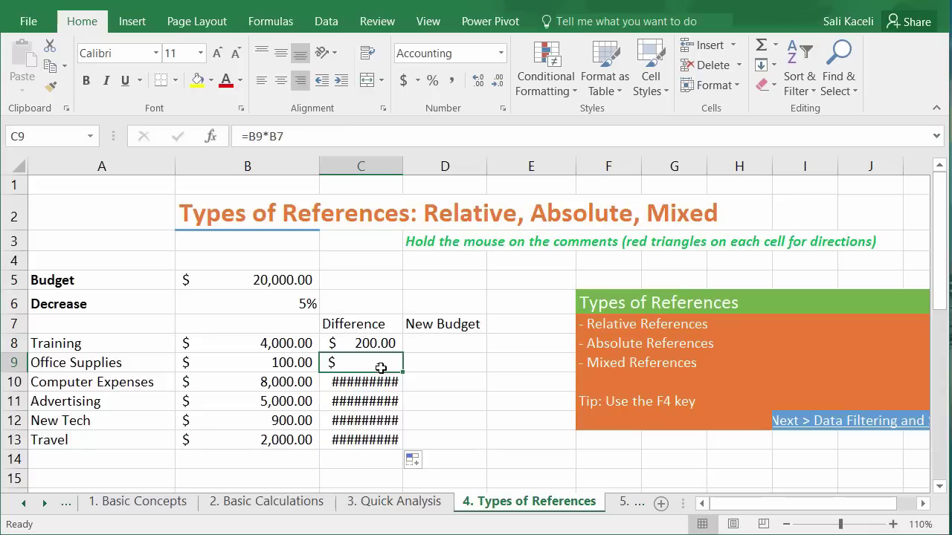
{"action": "left_click", "coordinate": [382, 383]}
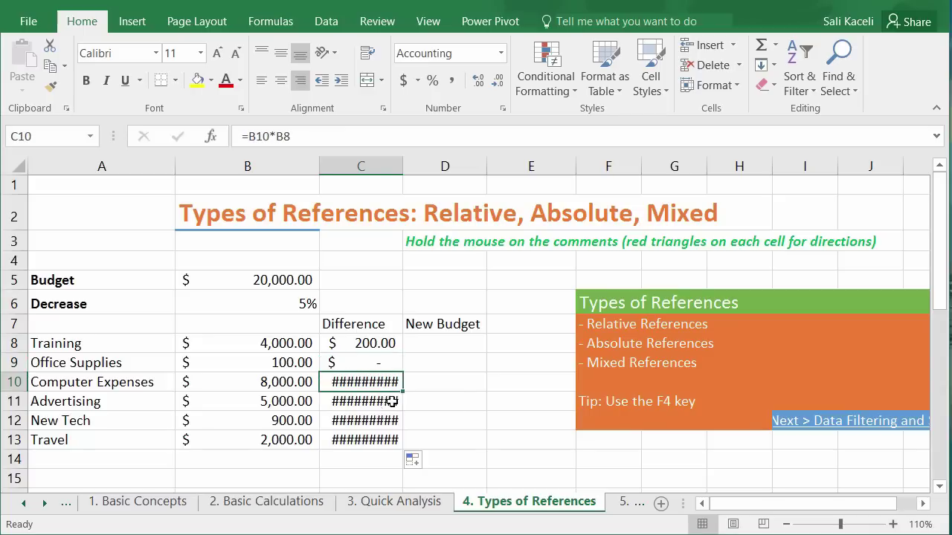
{"action": "left_click", "coordinate": [379, 400]}
{"action": "left_click", "coordinate": [378, 419]}
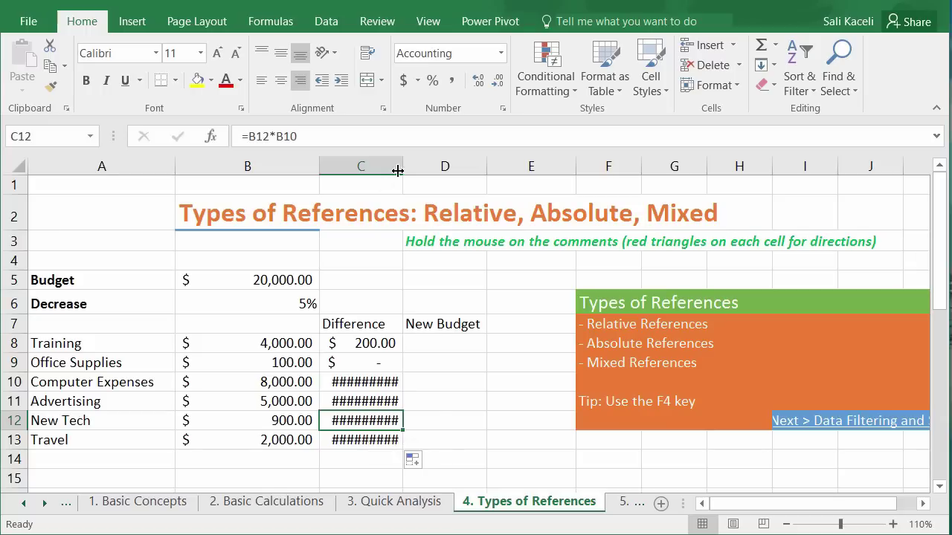
- Widen column C so values like $32,000,000.00 show instead of ########
{"action": "left_click_drag", "start_coordinate": [403, 167], "coordinate": [431, 177]}
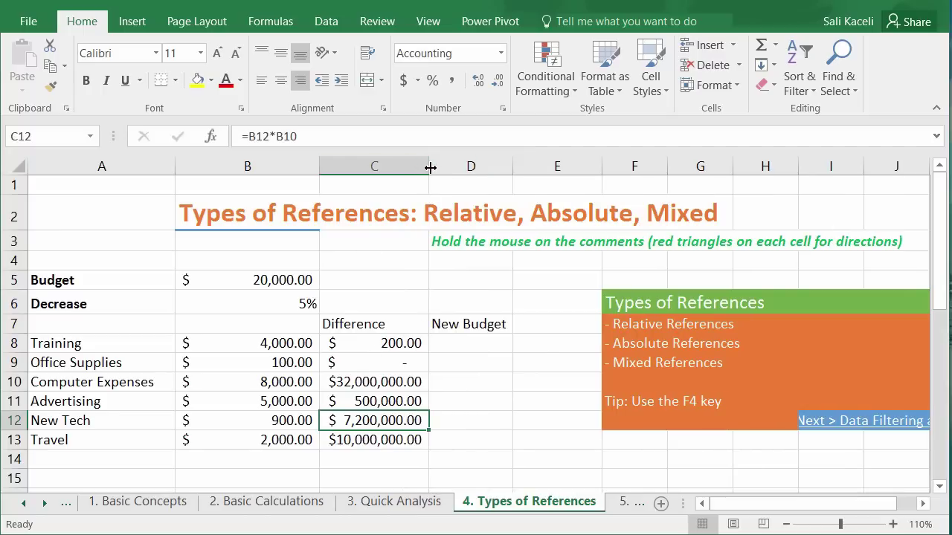
{"action": "left_click", "coordinate": [430, 167]}
{"action": "left_click_drag", "start_coordinate": [430, 165], "coordinate": [471, 182]}
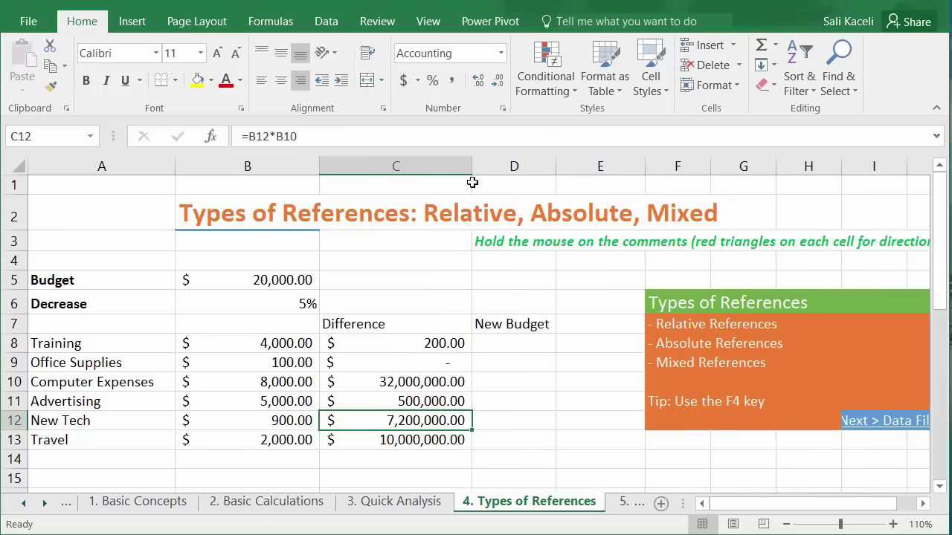
- AutoFit column C and click through the Difference formulas from C8 to C13
{"action": "double_click", "coordinate": [471, 164]}
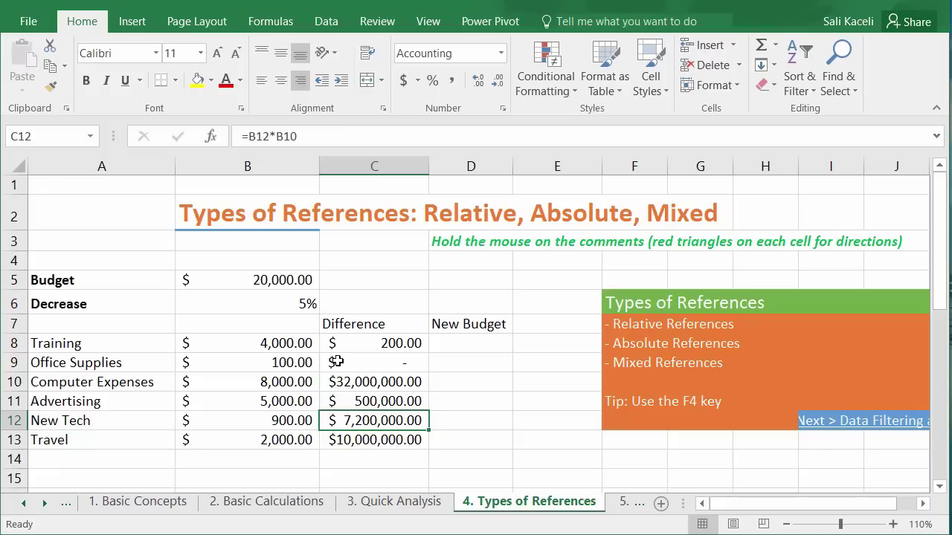
{"action": "left_click", "coordinate": [374, 441]}
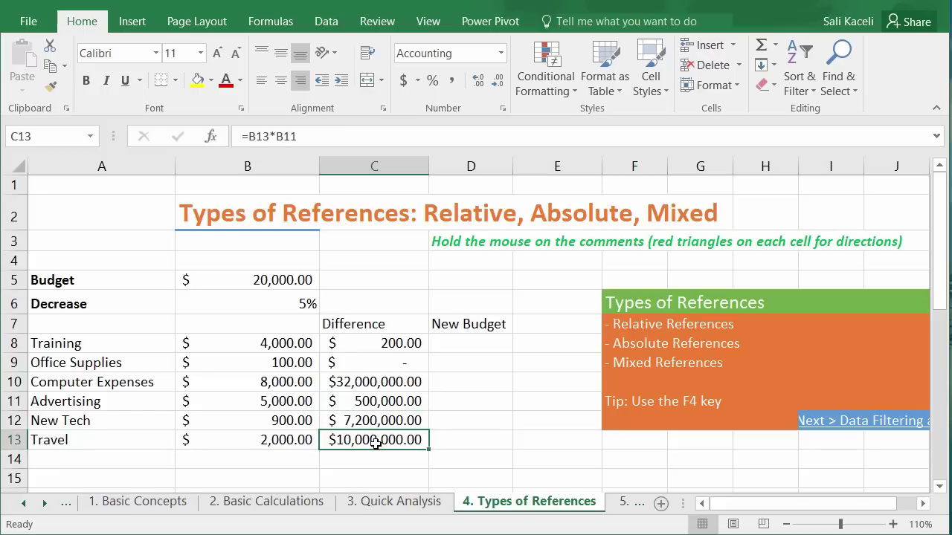
{"action": "left_click", "coordinate": [288, 442]}
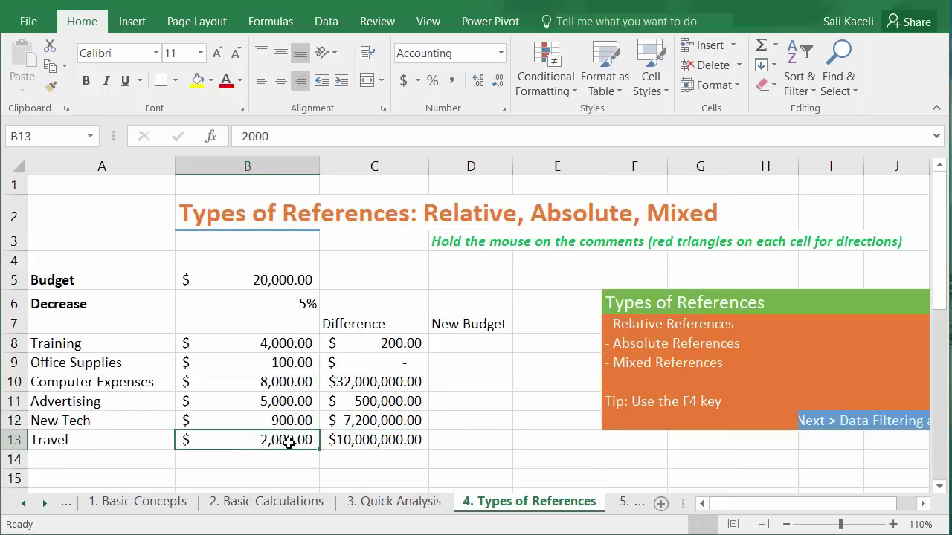
{"action": "left_click", "coordinate": [358, 443]}
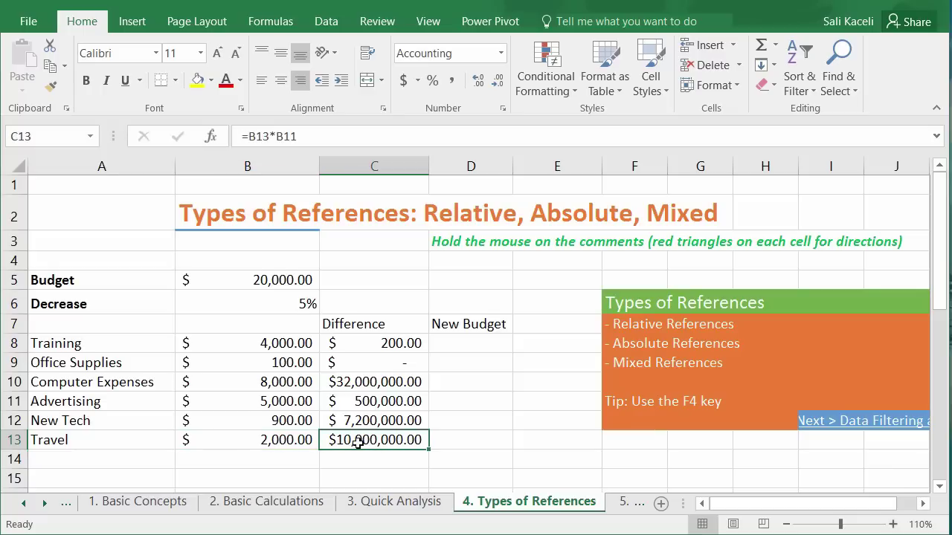
{"action": "left_click", "coordinate": [382, 363]}
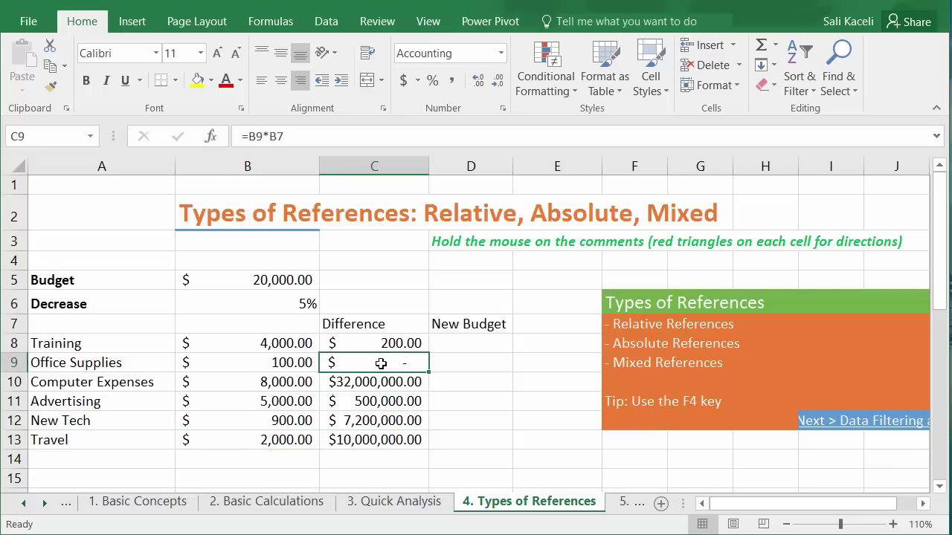
{"action": "left_click", "coordinate": [358, 344]}
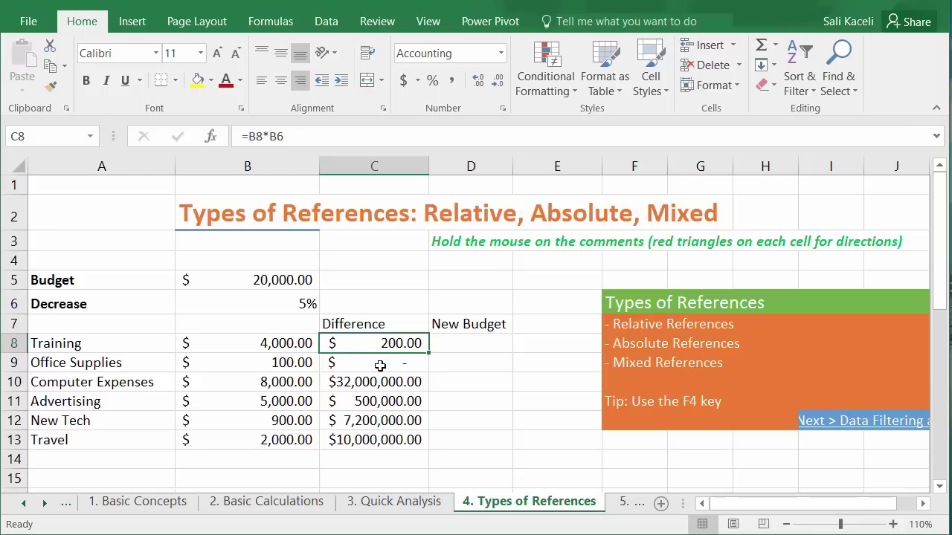
{"action": "left_click", "coordinate": [381, 364]}
{"action": "left_click", "coordinate": [388, 383]}
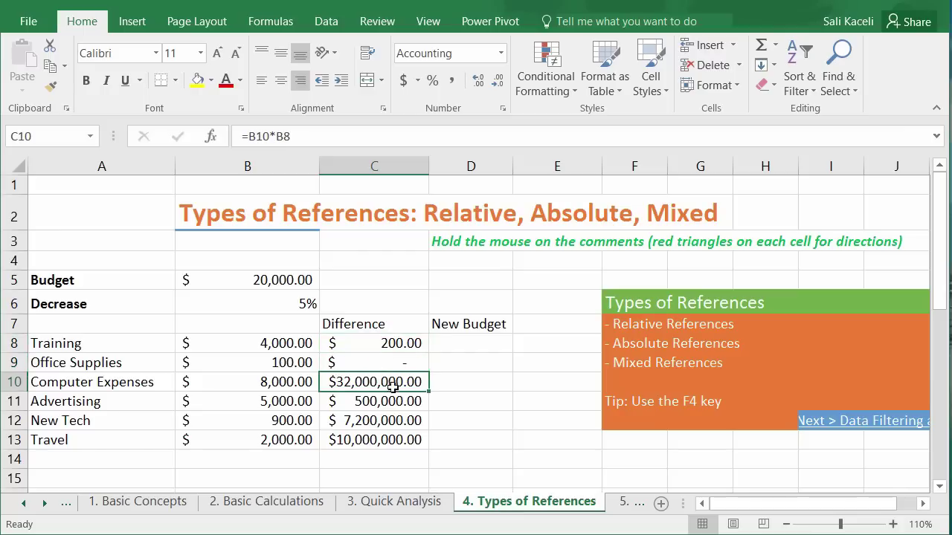
{"action": "left_click", "coordinate": [388, 402]}
{"action": "left_click", "coordinate": [399, 421]}
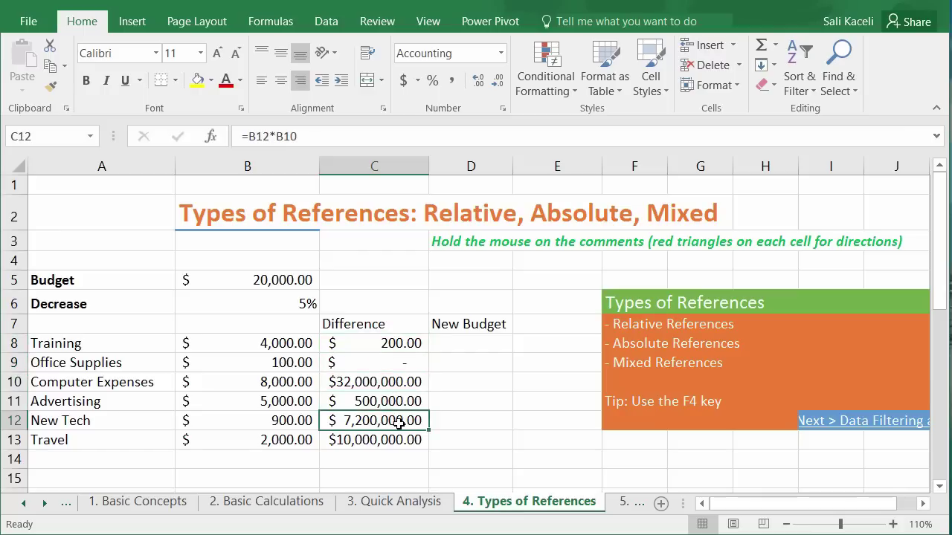
{"action": "left_click", "coordinate": [383, 343]}
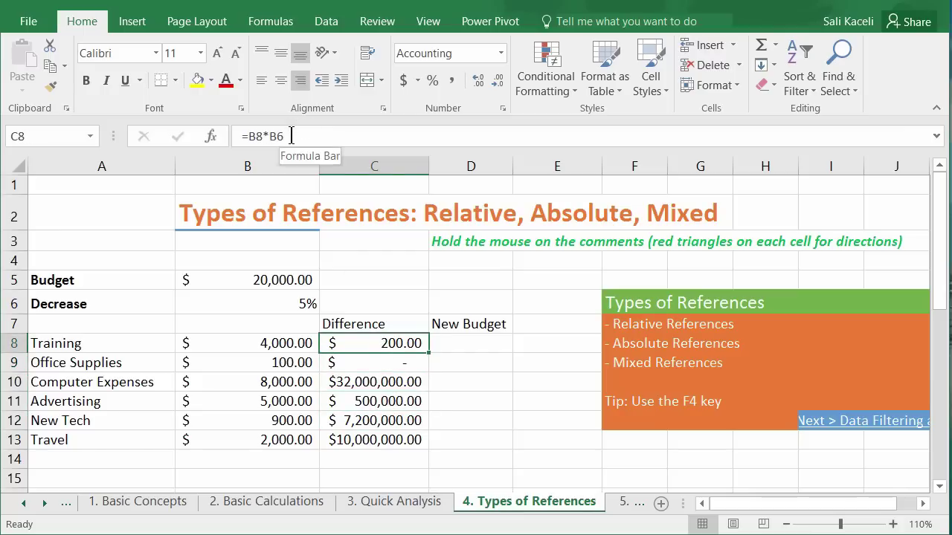
{"action": "left_click", "coordinate": [394, 362]}
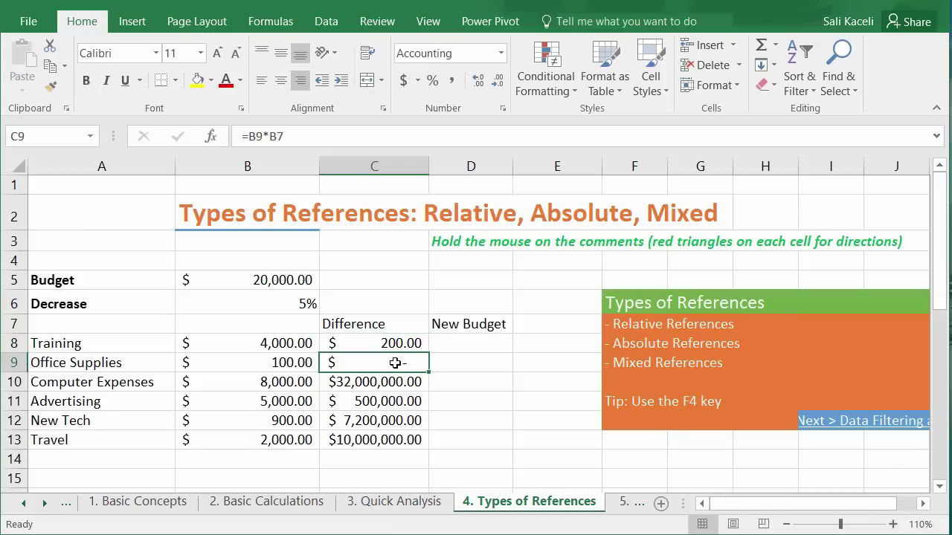
- Open the C9, C10 and C13 formulas in edit mode to reveal their shifted references
{"action": "left_click", "coordinate": [283, 136]}
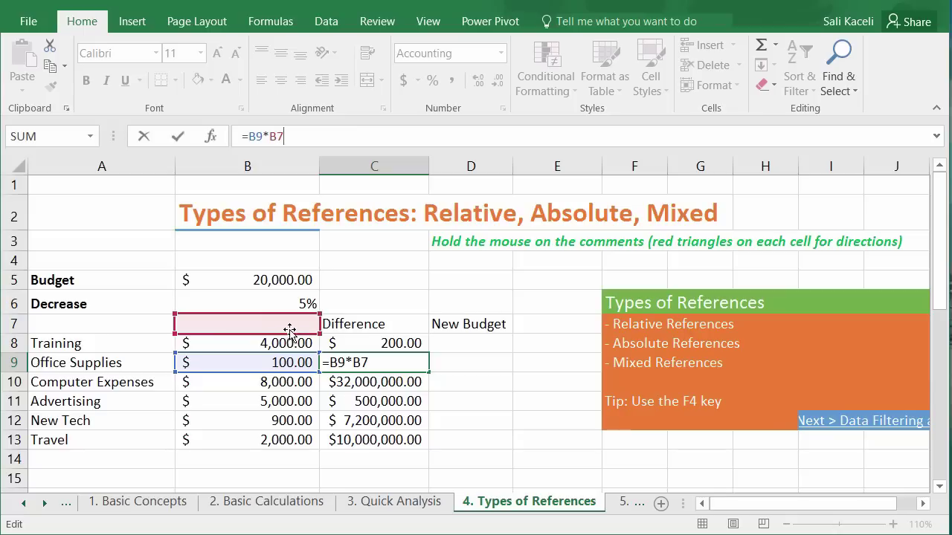
{"action": "key", "text": "Return"}
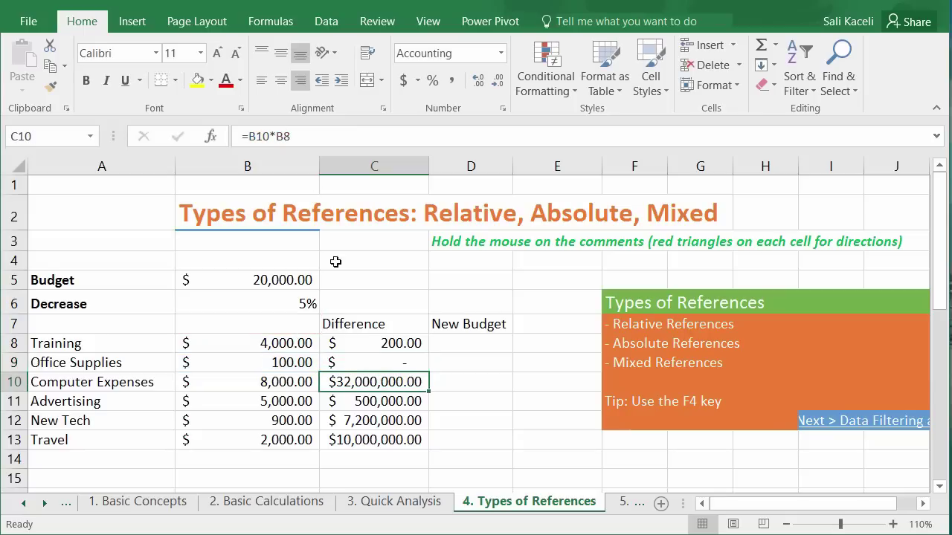
{"action": "left_click", "coordinate": [295, 131]}
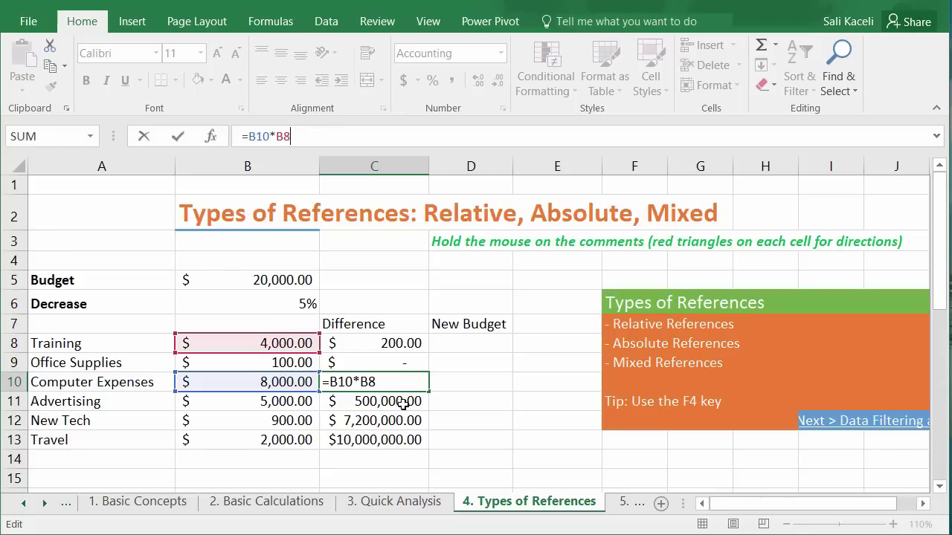
{"action": "left_click", "coordinate": [388, 443]}
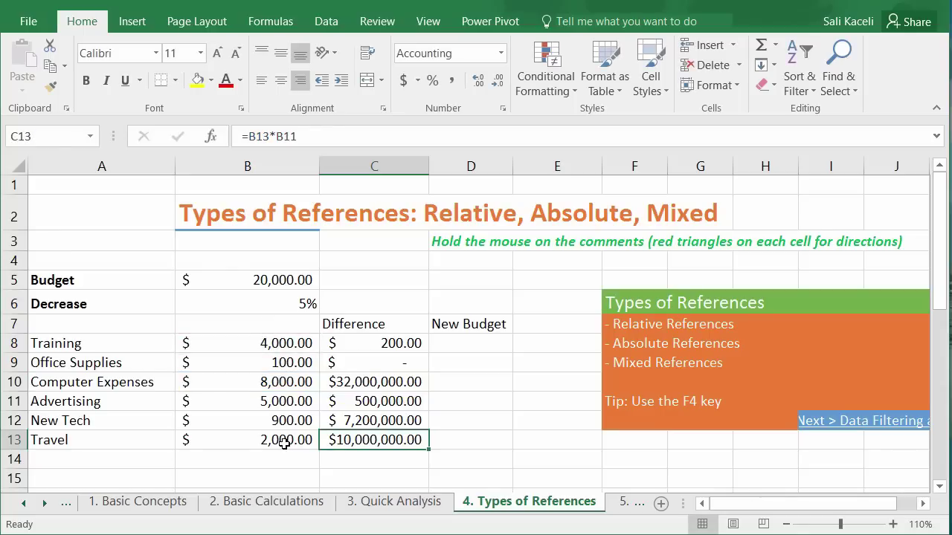
{"action": "key", "text": "F2"}
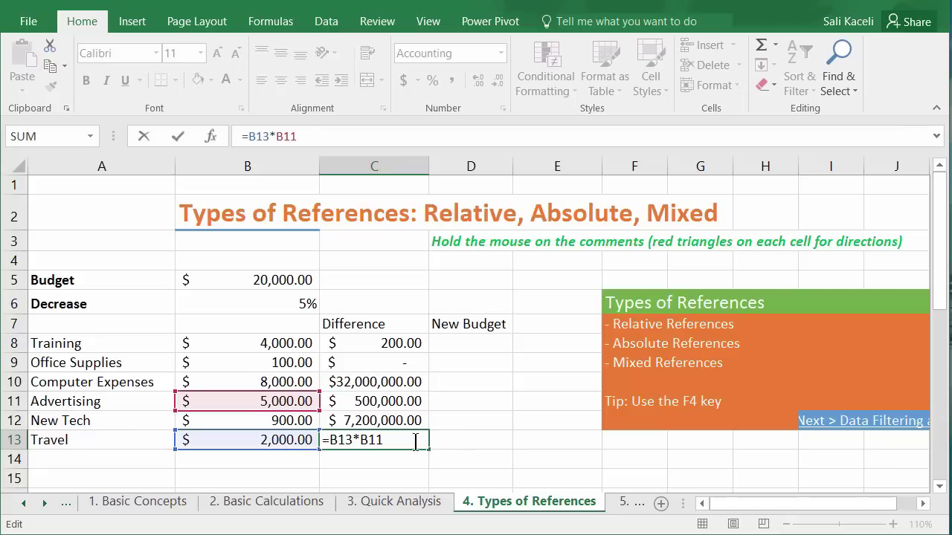
{"action": "left_click", "coordinate": [398, 383]}
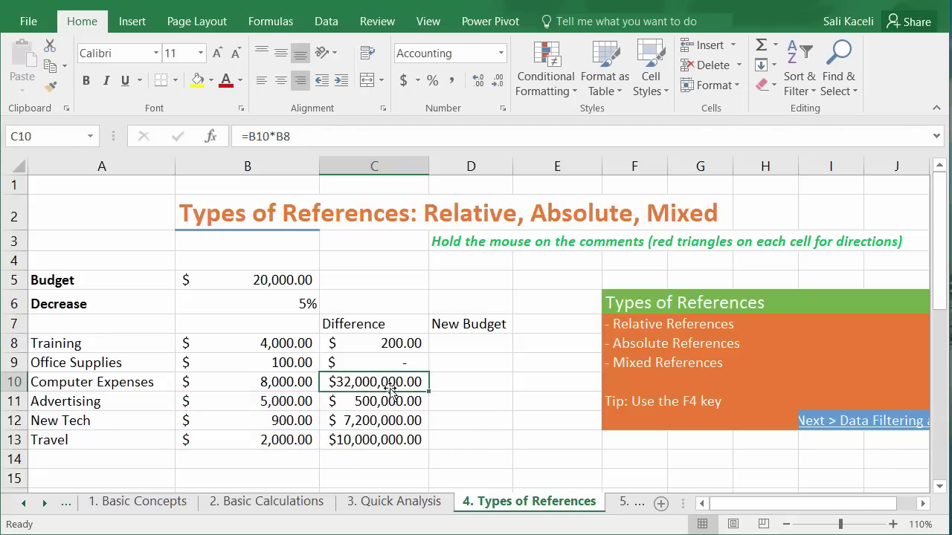
{"action": "left_click", "coordinate": [388, 343]}
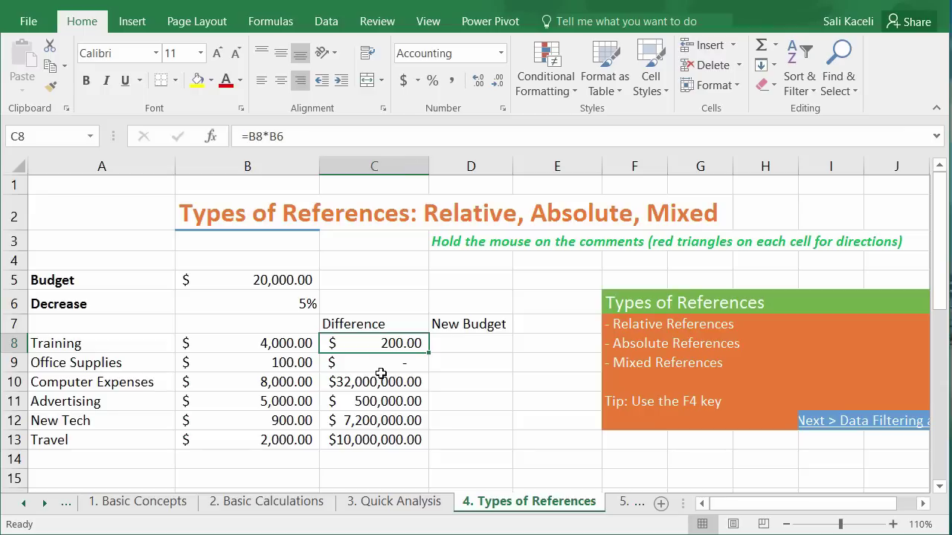
- Edit C8's formula so the rate reference becomes the mixed reference B$6
{"action": "left_click", "coordinate": [286, 137]}
{"action": "left_click", "coordinate": [277, 137]}
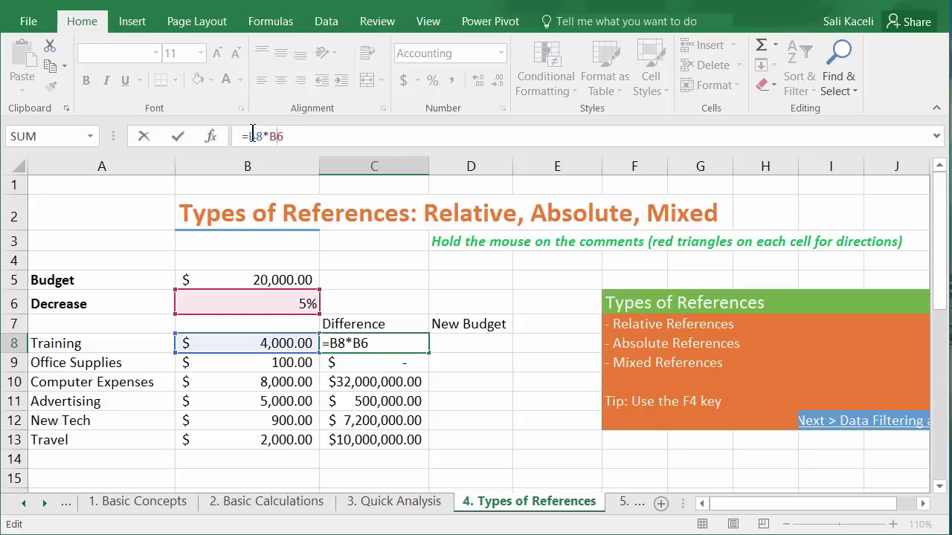
{"action": "double_click", "coordinate": [277, 136]}
{"action": "left_click", "coordinate": [276, 147]}
{"action": "type", "text": "$"}
{"action": "key", "text": "Right"}
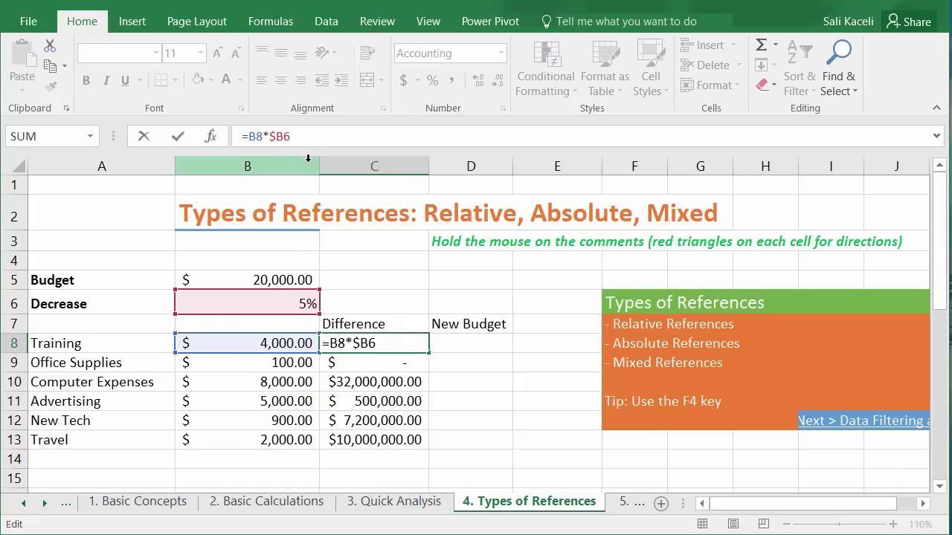
{"action": "type", "text": "$"}
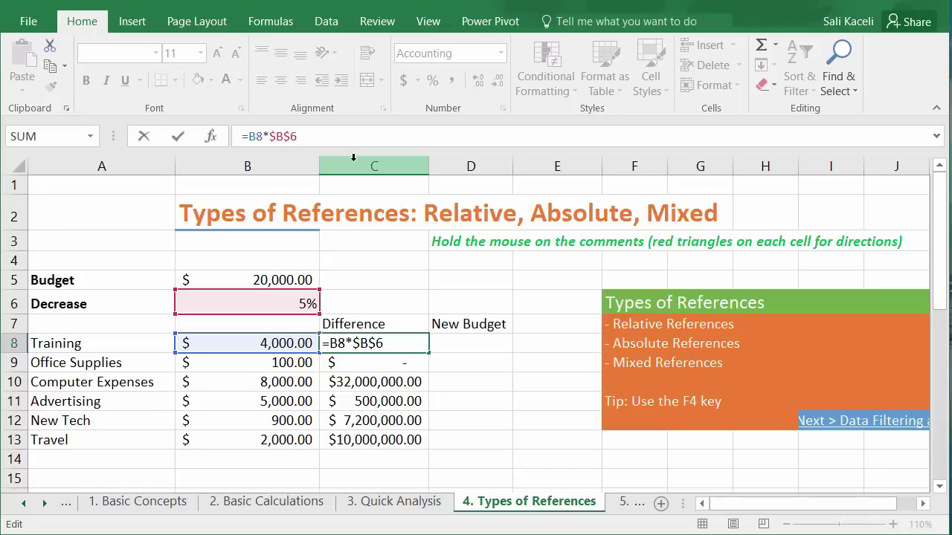
{"action": "key", "text": "BackSpace"}
{"action": "key", "text": "Left"}
{"action": "key", "text": "BackSpace"}
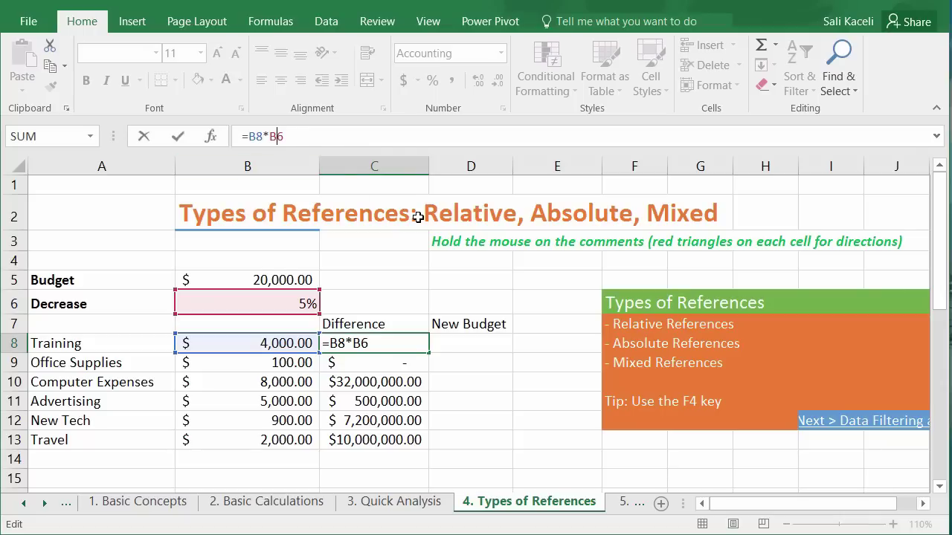
{"action": "key", "text": "F4"}
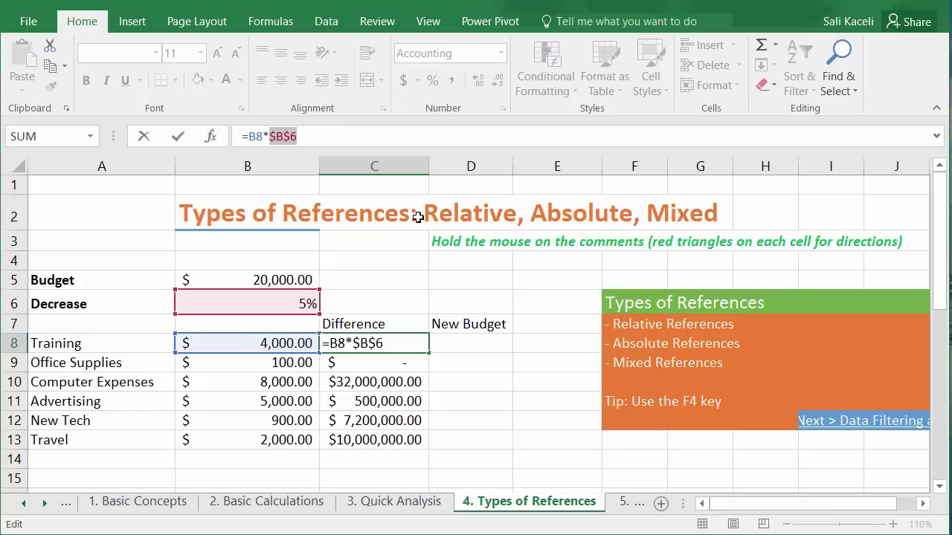
{"action": "key", "text": "F4"}
{"action": "left_click", "coordinate": [324, 134]}
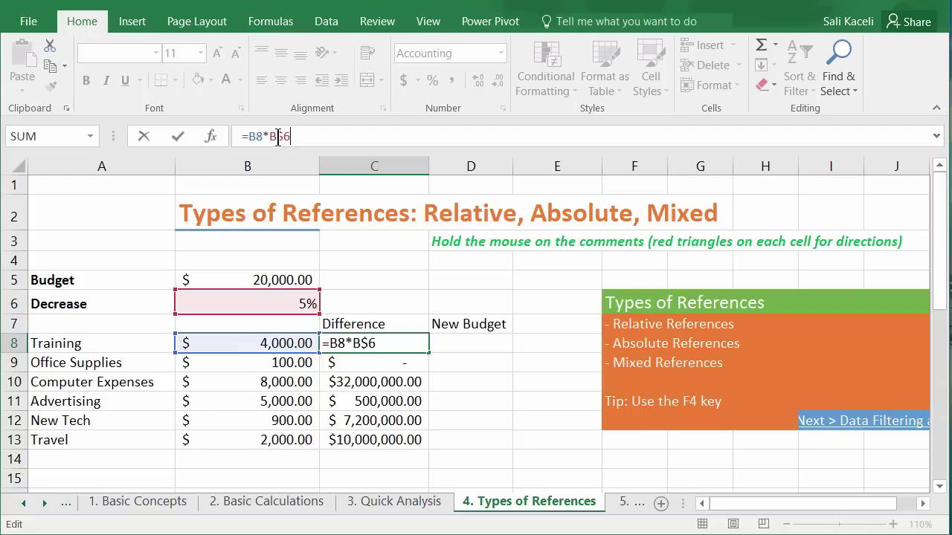
{"action": "left_click", "coordinate": [278, 137]}
{"action": "key", "text": "F4"}
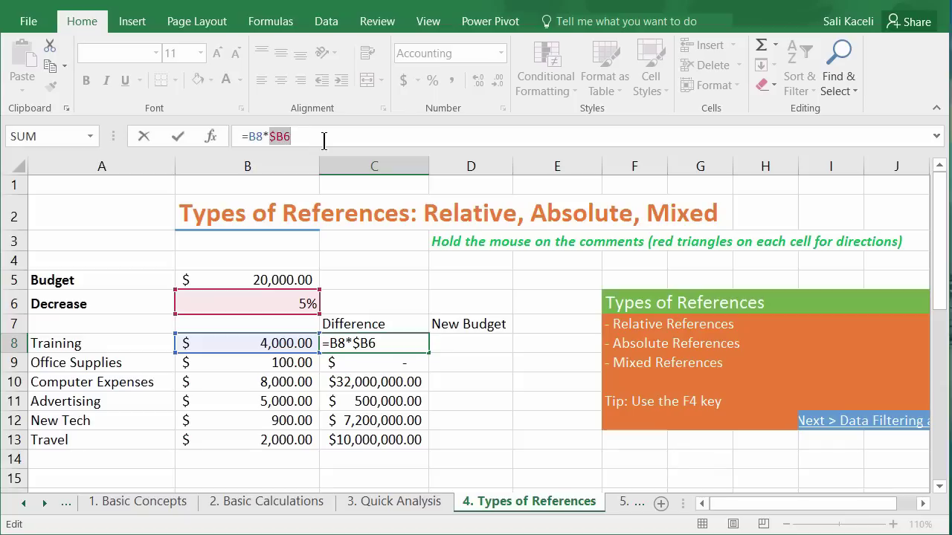
{"action": "key", "text": "F4"}
{"action": "key", "text": "F4"}
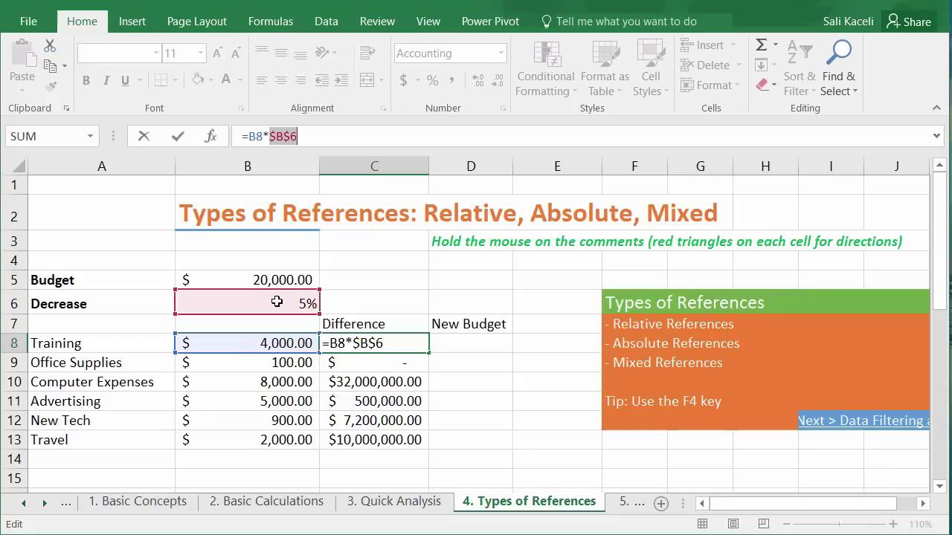
{"action": "key", "text": "Return"}
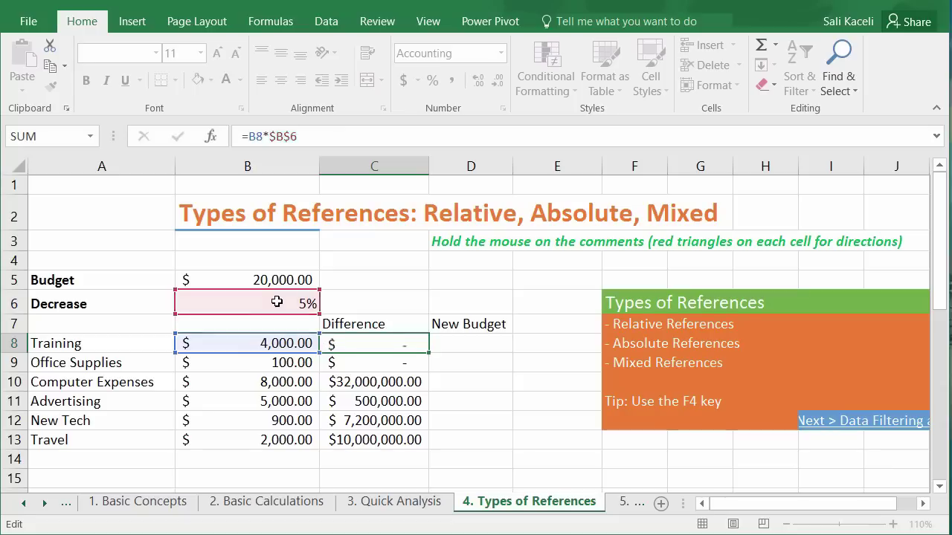
{"action": "left_click", "coordinate": [405, 344]}
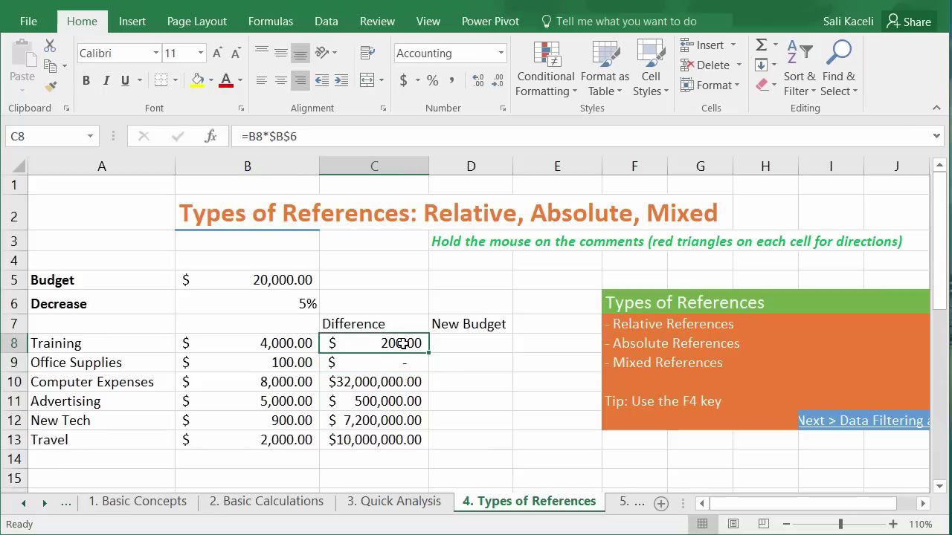
{"action": "left_click_drag", "start_coordinate": [431, 350], "coordinate": [424, 443]}
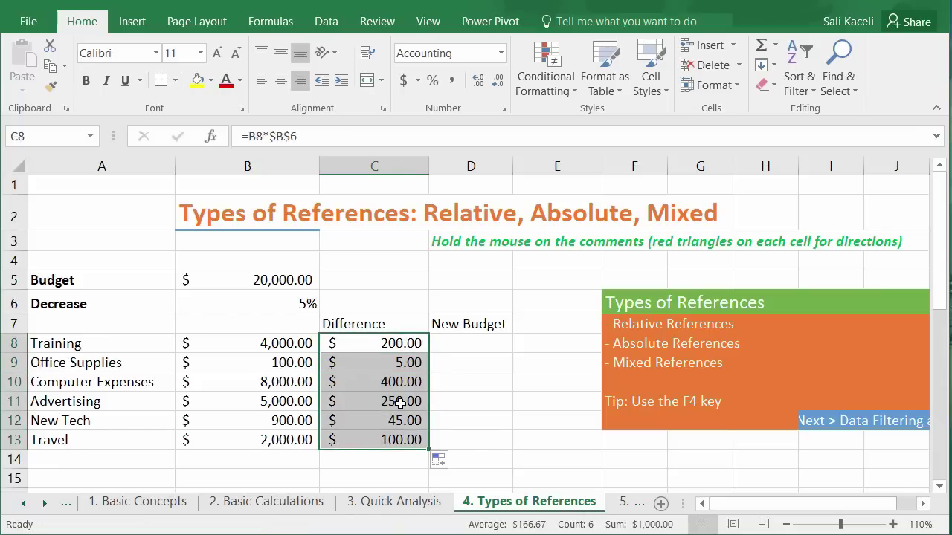
{"action": "left_click", "coordinate": [383, 442]}
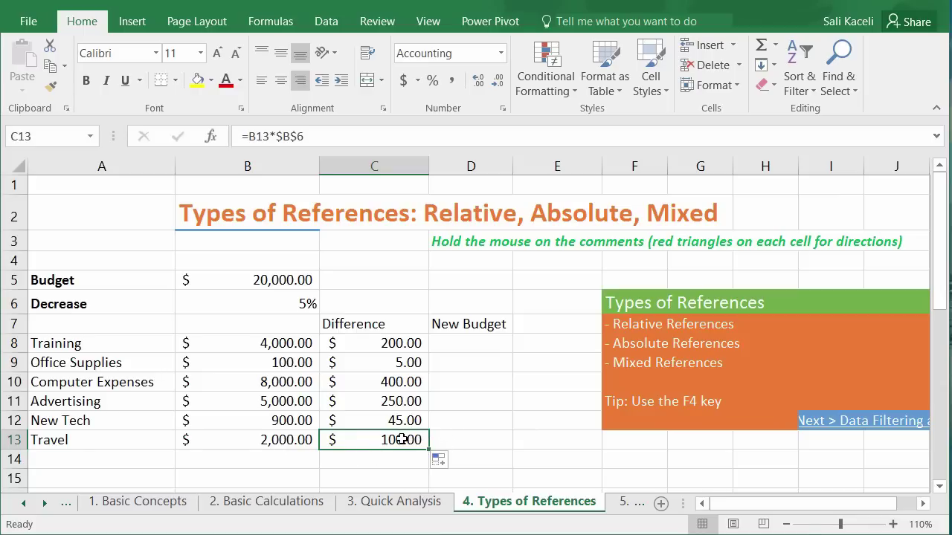
{"action": "left_click", "coordinate": [375, 341]}
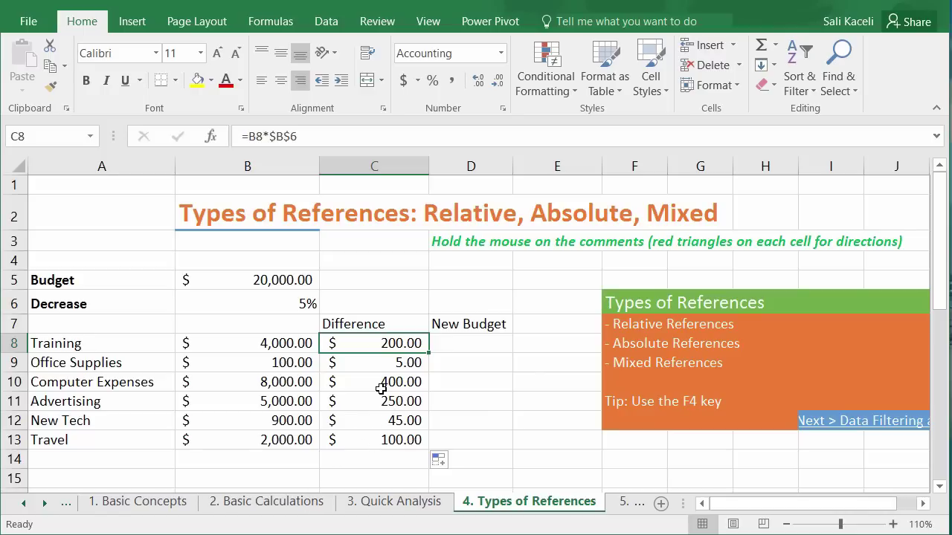
{"action": "key", "text": "Up"}
{"action": "key", "text": "Up"}
{"action": "key", "text": "Left"}
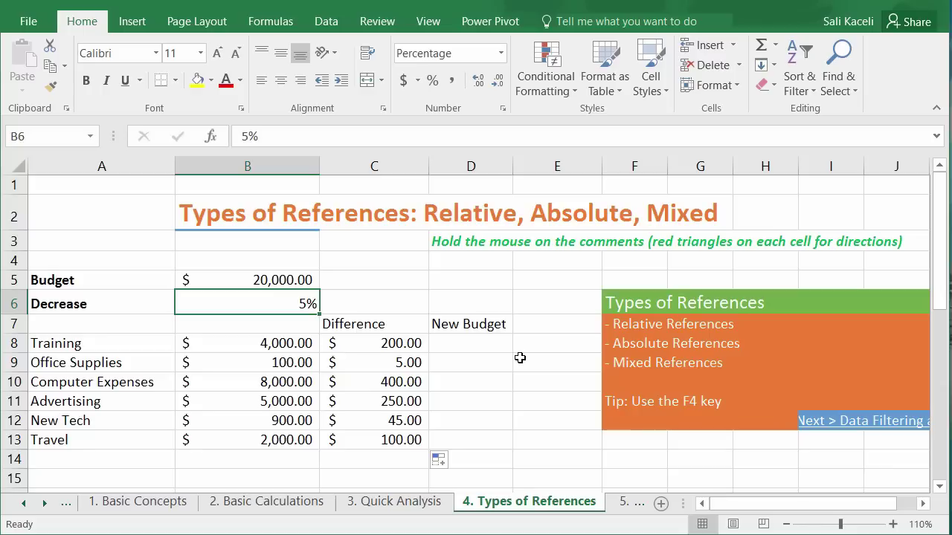
- Set the Decrease to 7% and total the differences with =SUM(C8:C13) in C14
{"action": "type", "text": "7"}
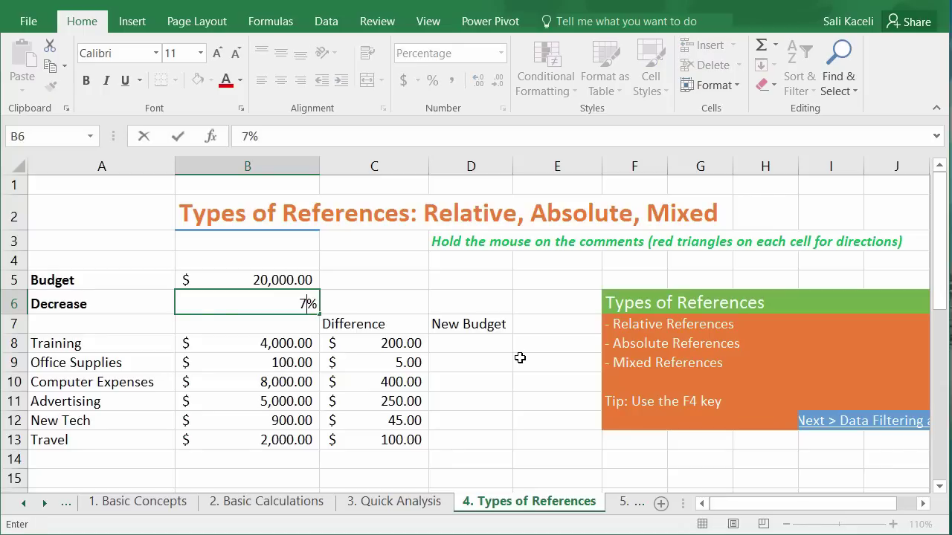
{"action": "key", "text": "Return"}
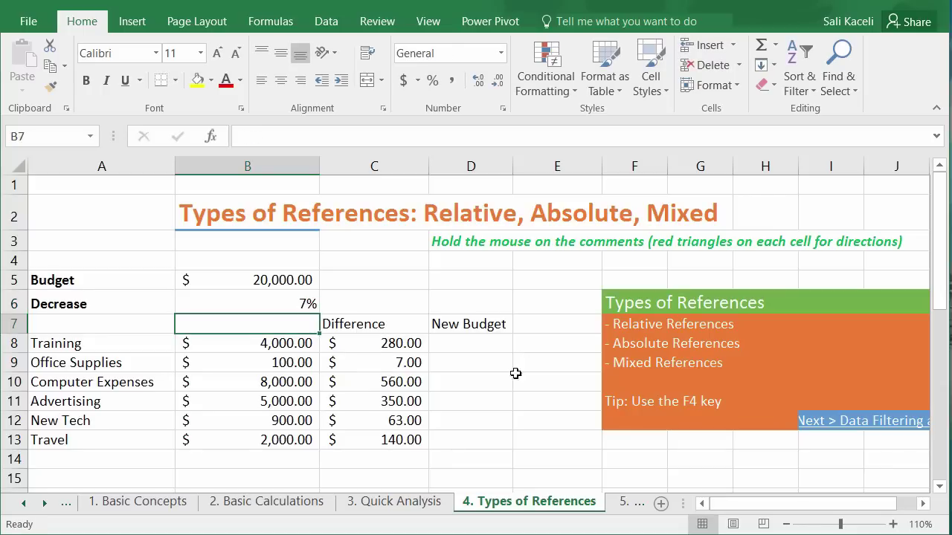
{"action": "left_click", "coordinate": [402, 457]}
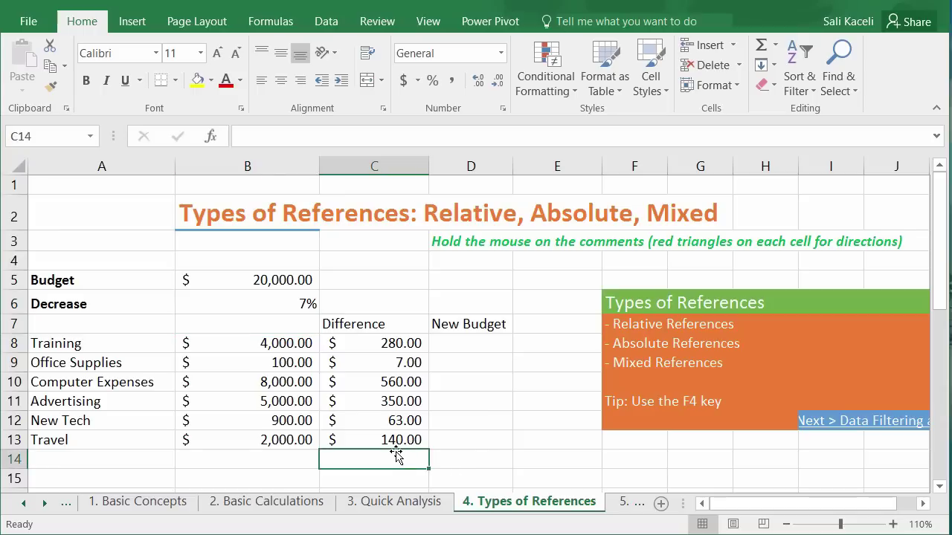
{"action": "type", "text": "="}
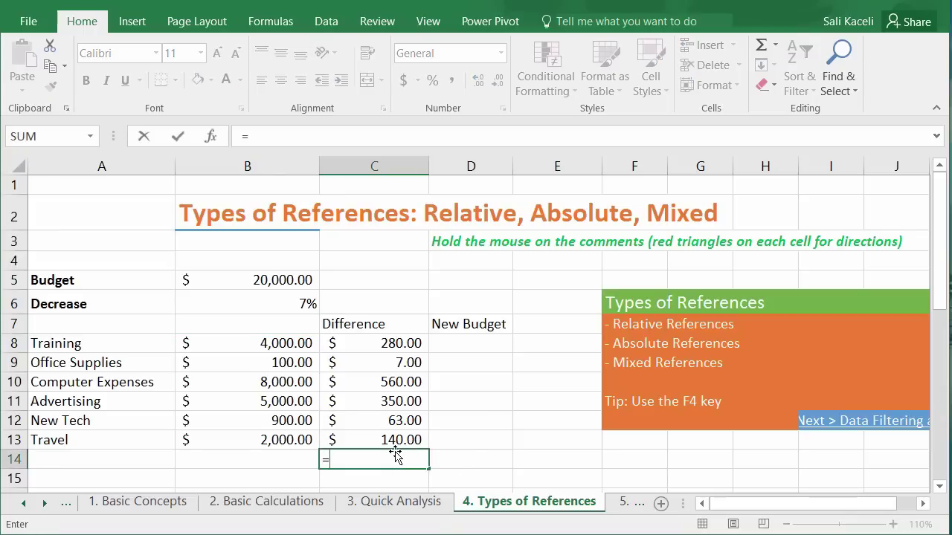
{"action": "type", "text": "sum("}
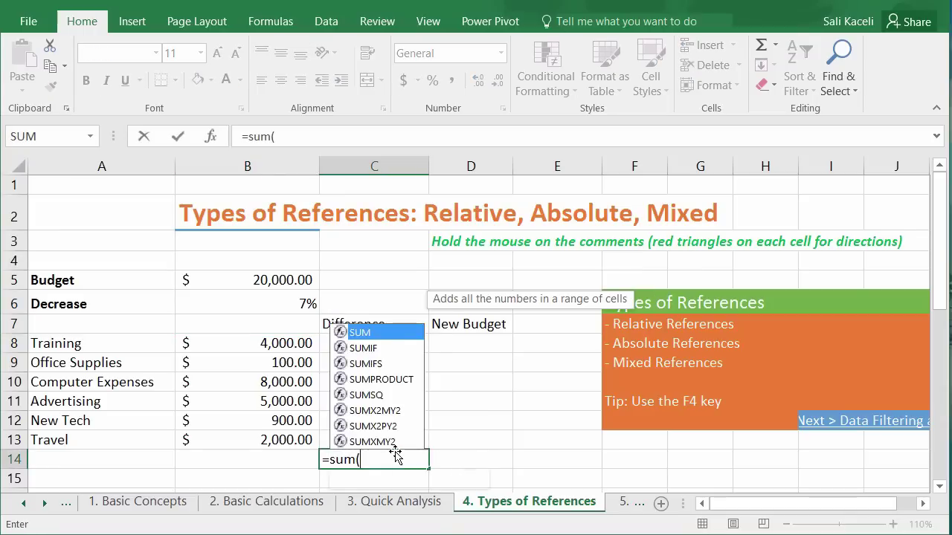
{"action": "left_click_drag", "start_coordinate": [404, 343], "coordinate": [398, 439]}
{"action": "key", "text": "Return"}
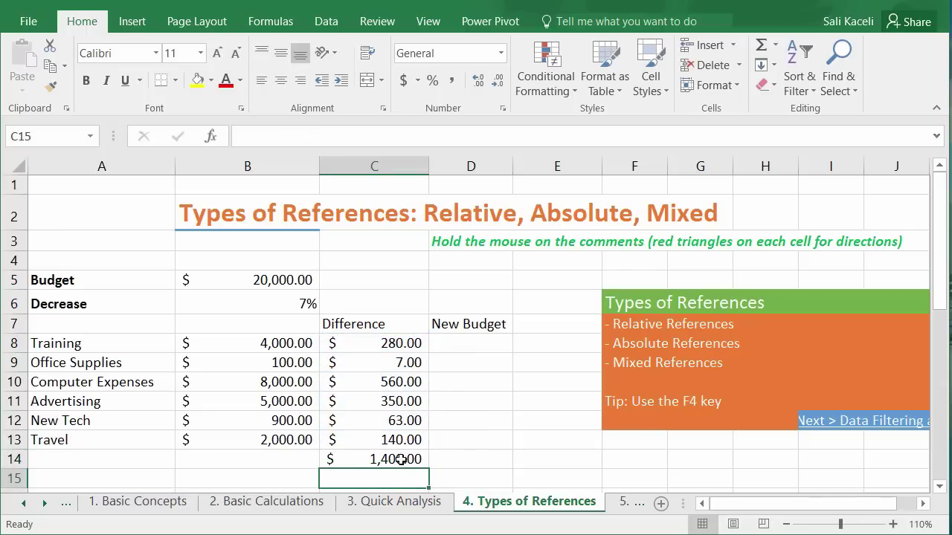
- Change the Decrease to 9% and review C8's recalculated Training difference
{"action": "left_click", "coordinate": [304, 305]}
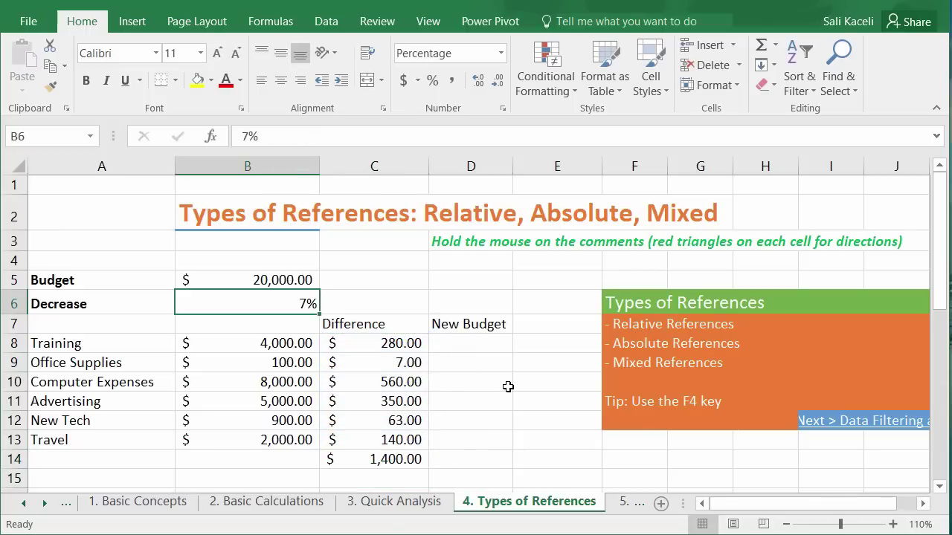
{"action": "type", "text": "9"}
{"action": "key", "text": "Return"}
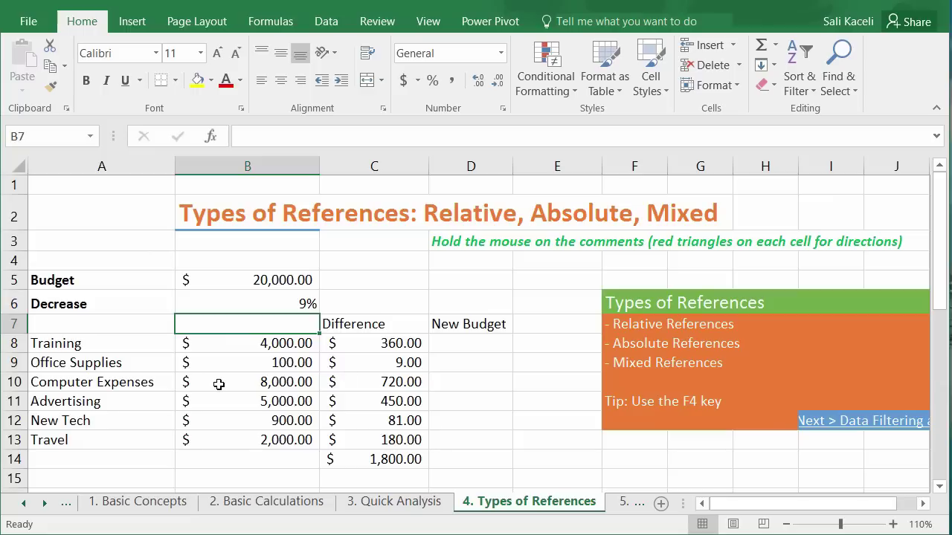
{"action": "left_click", "coordinate": [383, 343]}
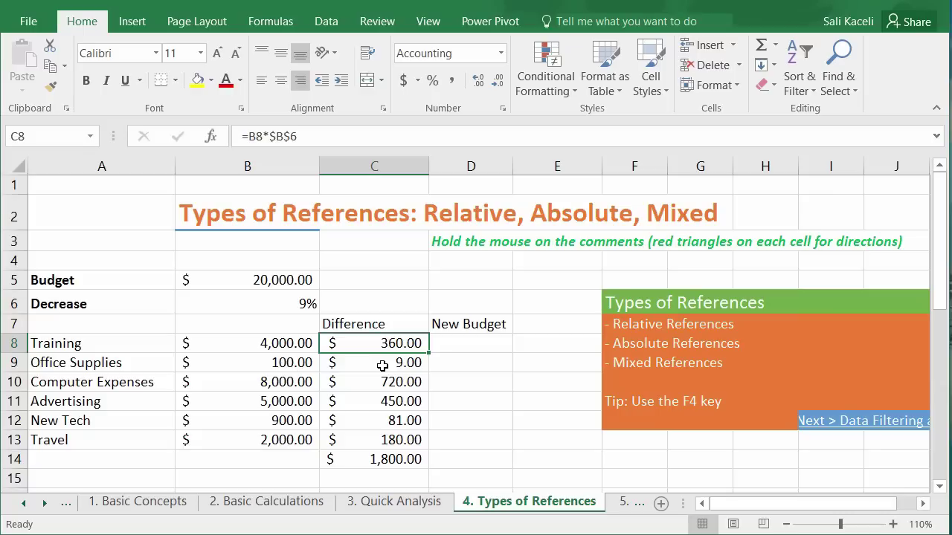
- Scroll to the Mixed Addressing multiplication table and select its first body cell
{"action": "scroll", "coordinate": [383, 365], "scroll_direction": "down", "scroll_amount": 4}
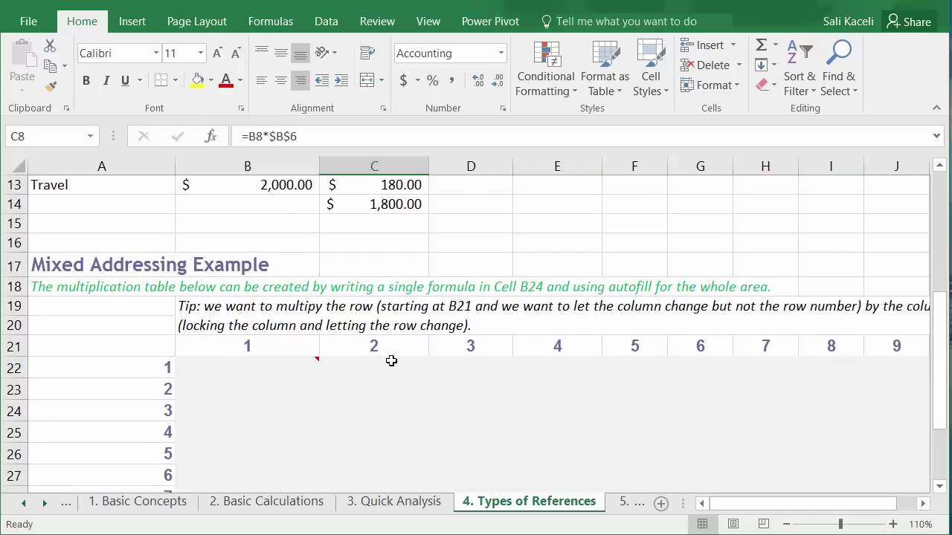
{"action": "scroll", "coordinate": [375, 360], "scroll_direction": "down", "scroll_amount": 2}
{"action": "scroll", "coordinate": [372, 360], "scroll_direction": "up", "scroll_amount": 2}
{"action": "mouse_move", "coordinate": [246, 372]}
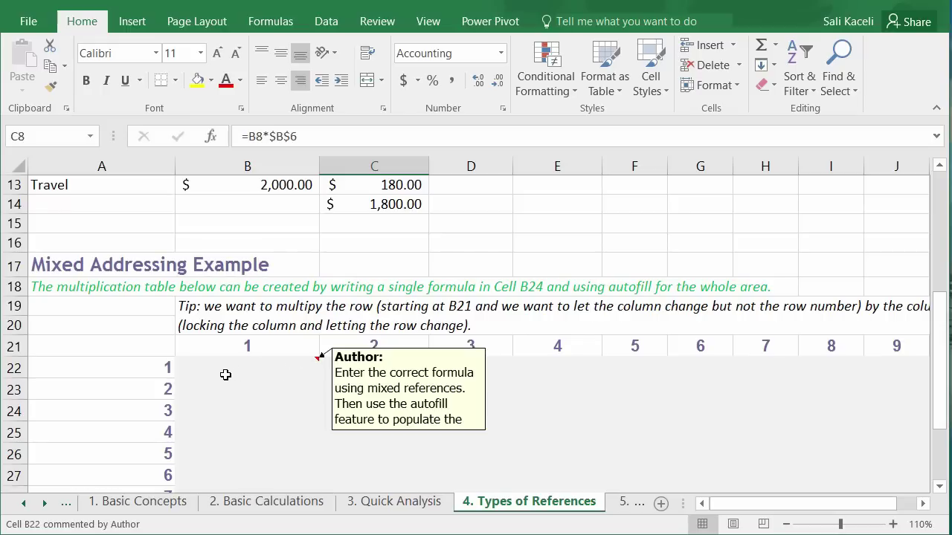
{"action": "left_click", "coordinate": [245, 377]}
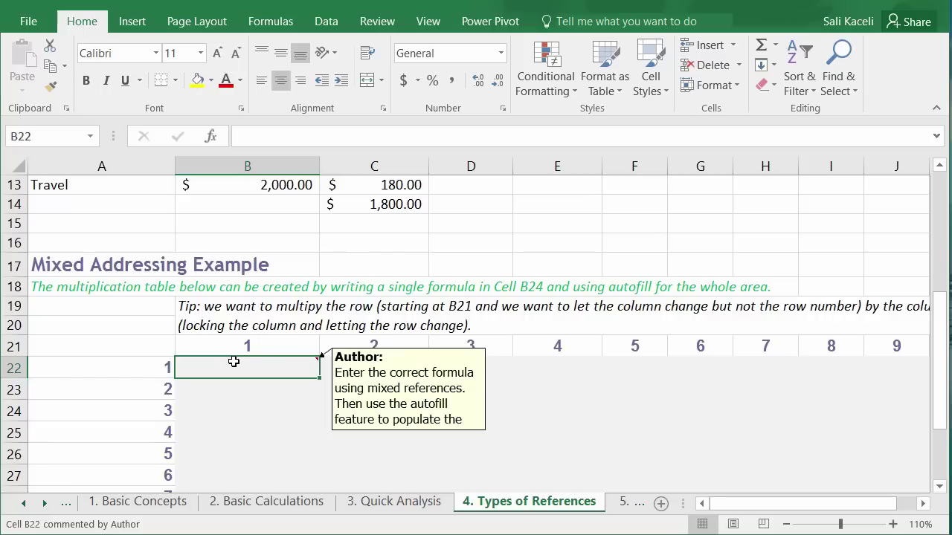
- Inspect header values 1–3 in row 21 and column A, then return to B22
{"action": "left_click", "coordinate": [255, 345]}
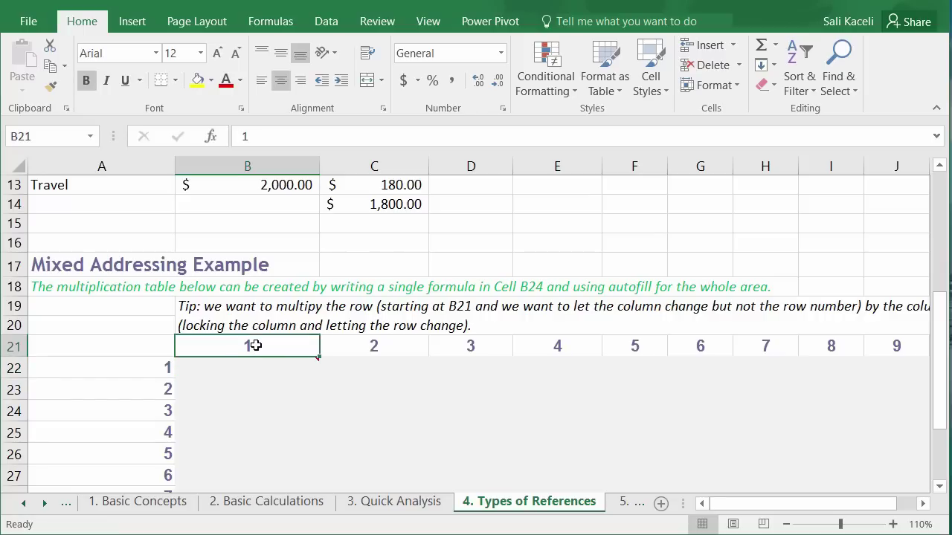
{"action": "left_click", "coordinate": [164, 368]}
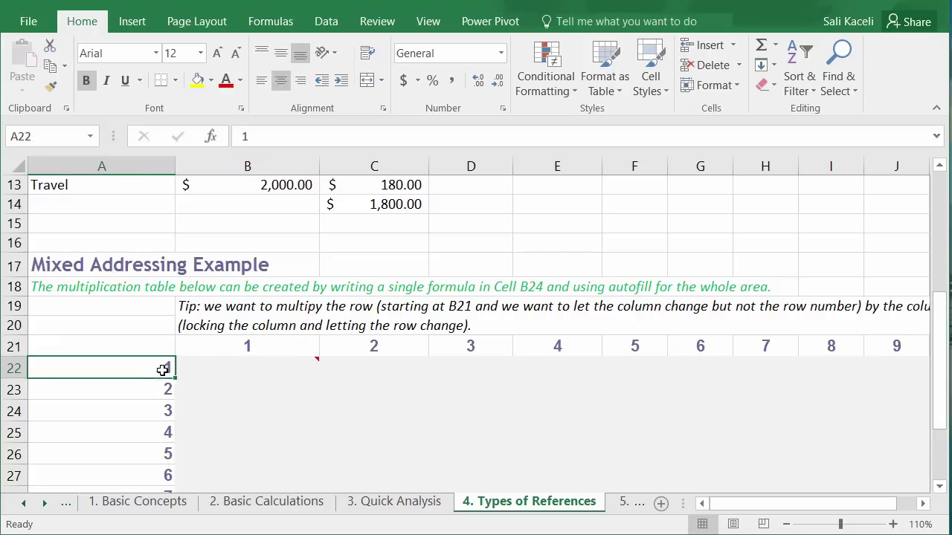
{"action": "left_click", "coordinate": [376, 345]}
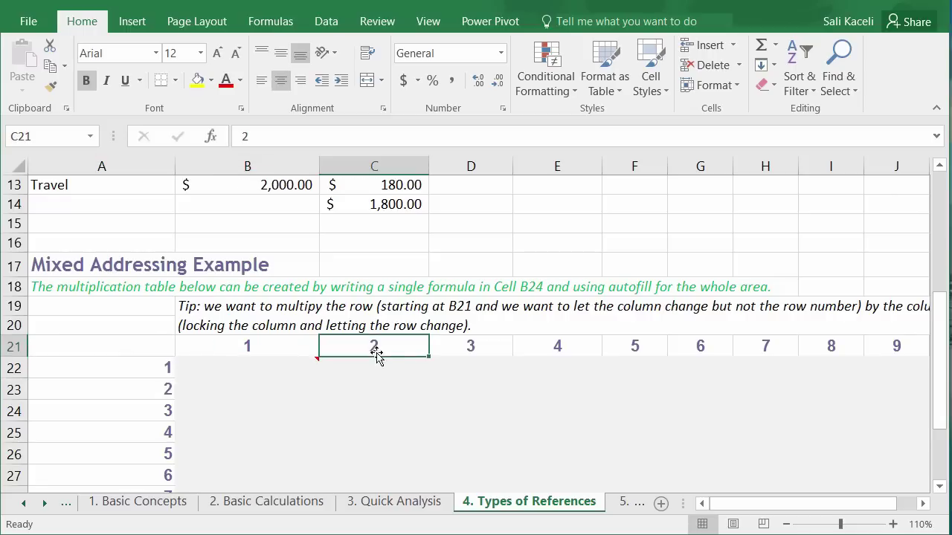
{"action": "left_click", "coordinate": [176, 393]}
{"action": "left_click", "coordinate": [463, 347]}
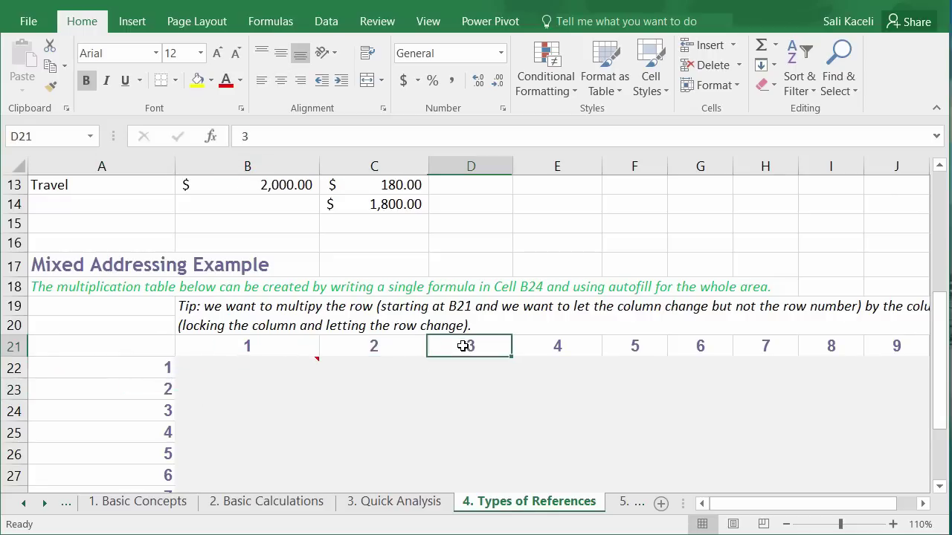
{"action": "left_click", "coordinate": [169, 413]}
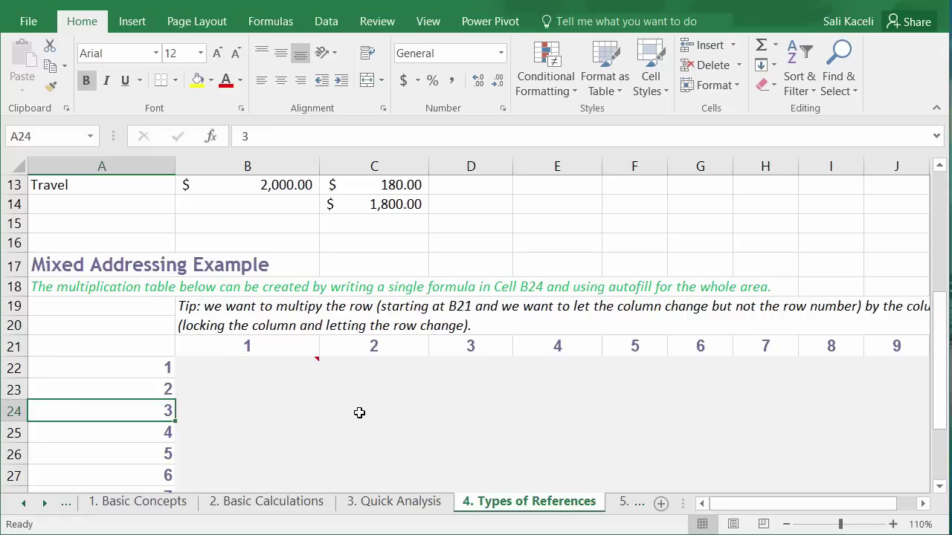
{"action": "left_click", "coordinate": [224, 367]}
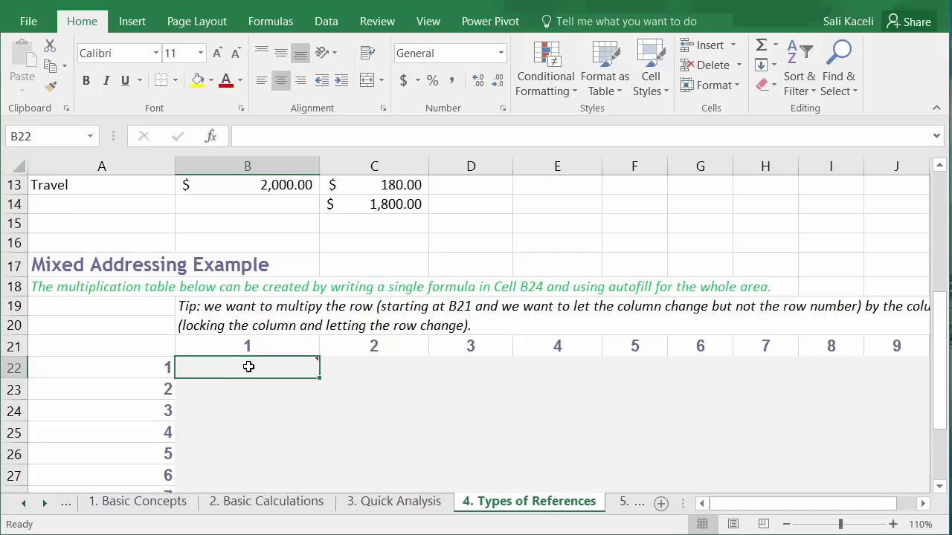
- Enter =B$21*$A22 in B22, using F4 to lock the header row and column
{"action": "mouse_move", "coordinate": [241, 366]}
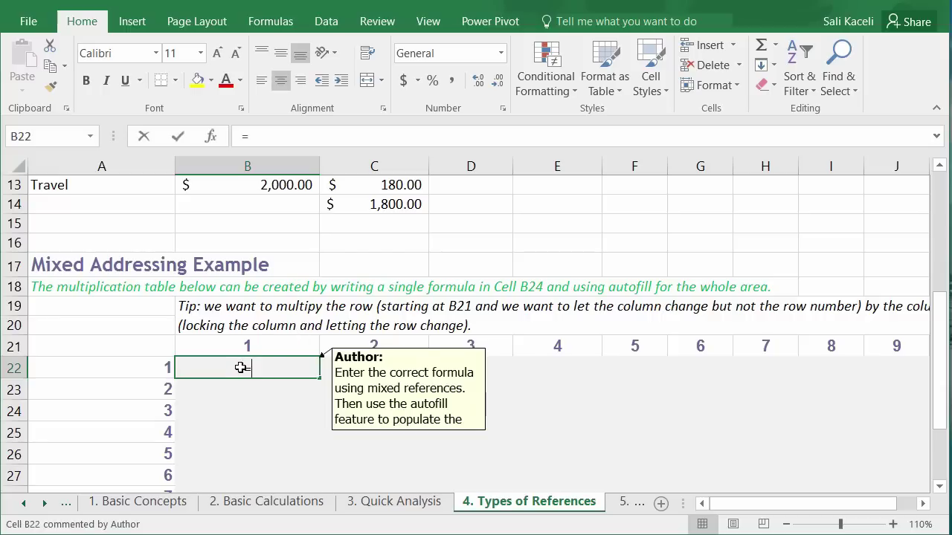
{"action": "type", "text": "="}
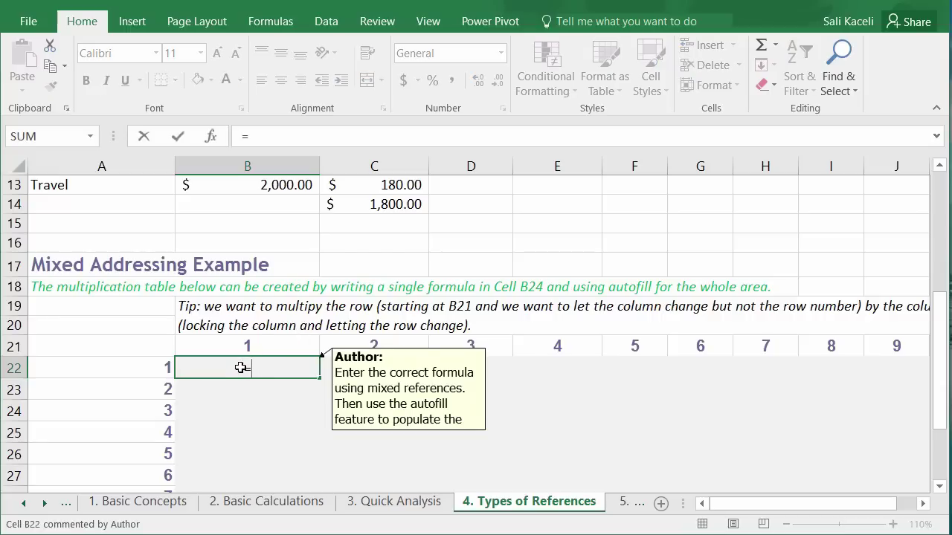
{"action": "type", "text": "b"}
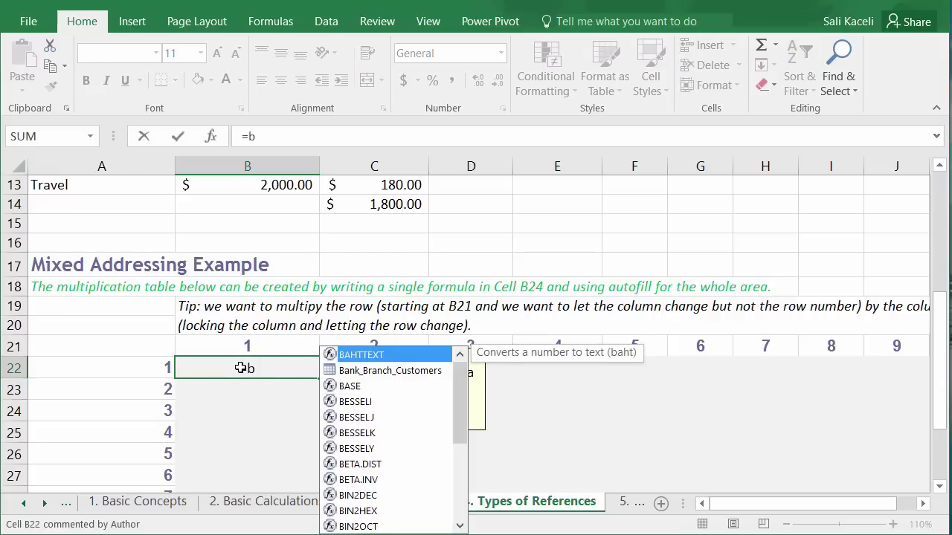
{"action": "key", "text": "BackSpace"}
{"action": "left_click", "coordinate": [250, 346]}
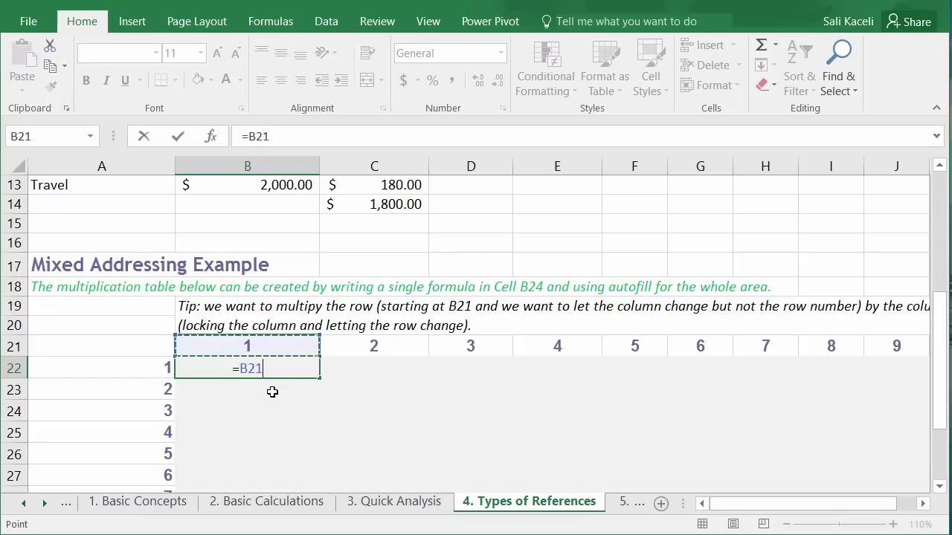
{"action": "key", "text": "F4"}
{"action": "key", "text": "F4"}
{"action": "type", "text": "*"}
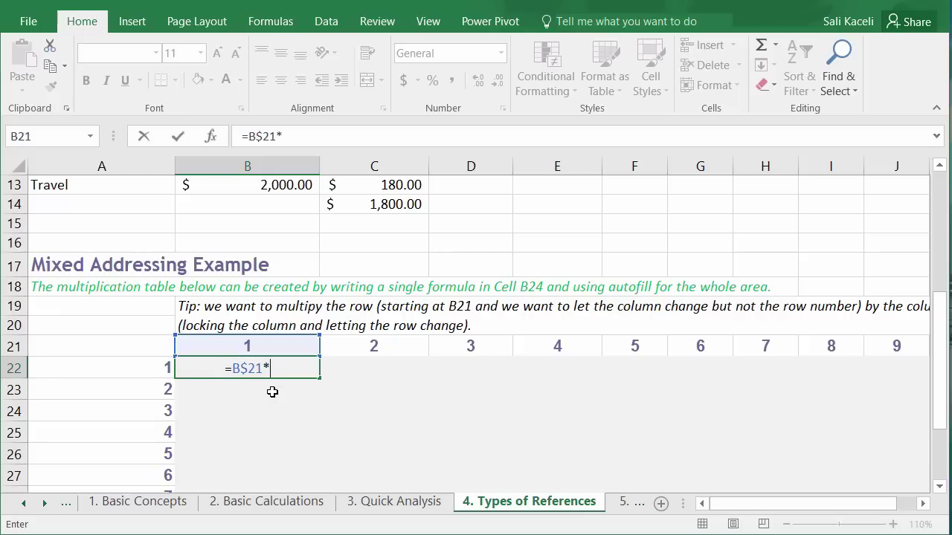
{"action": "left_click", "coordinate": [165, 368]}
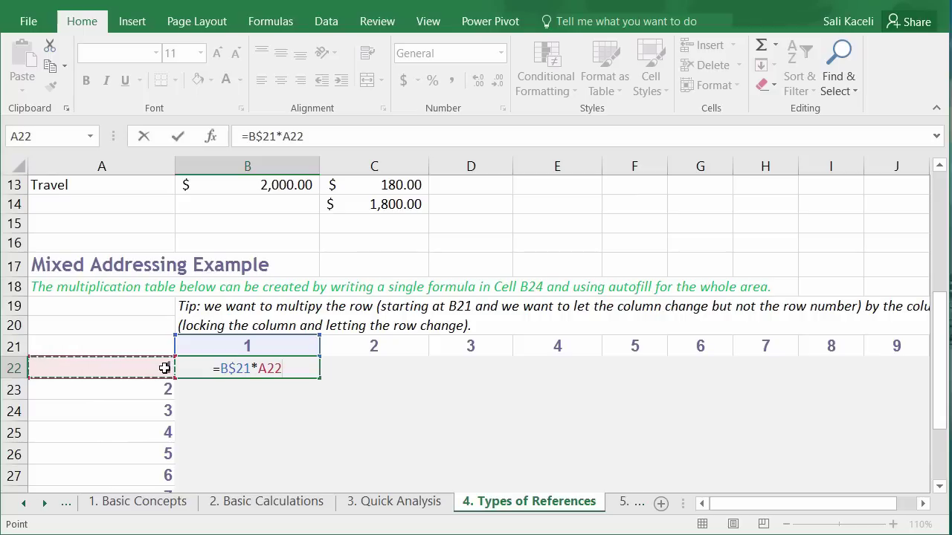
{"action": "key", "text": "F4"}
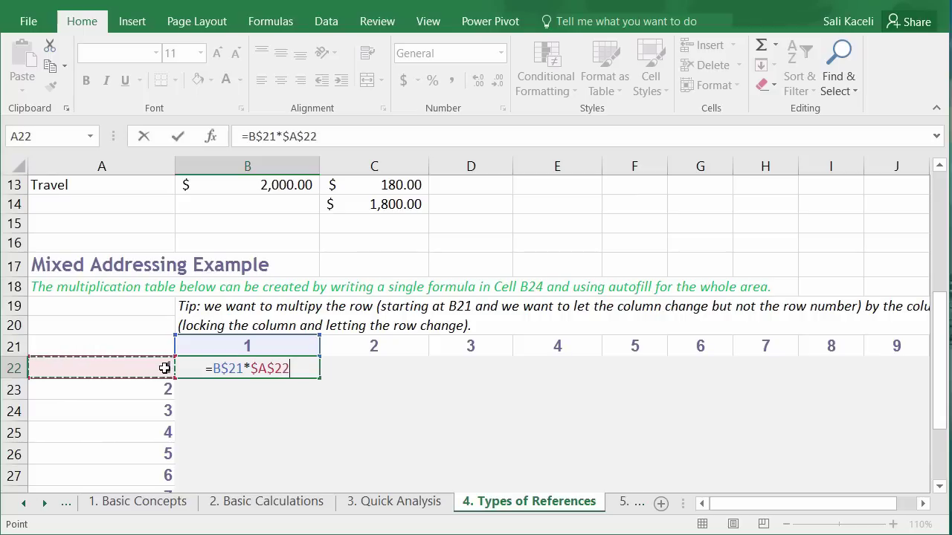
{"action": "key", "text": "F4"}
{"action": "key", "text": "F4"}
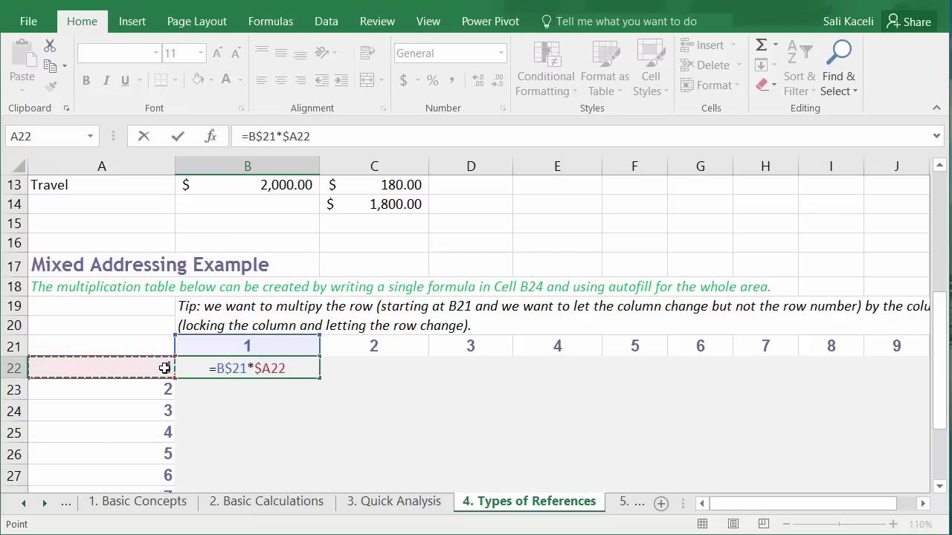
{"action": "key", "text": "Return"}
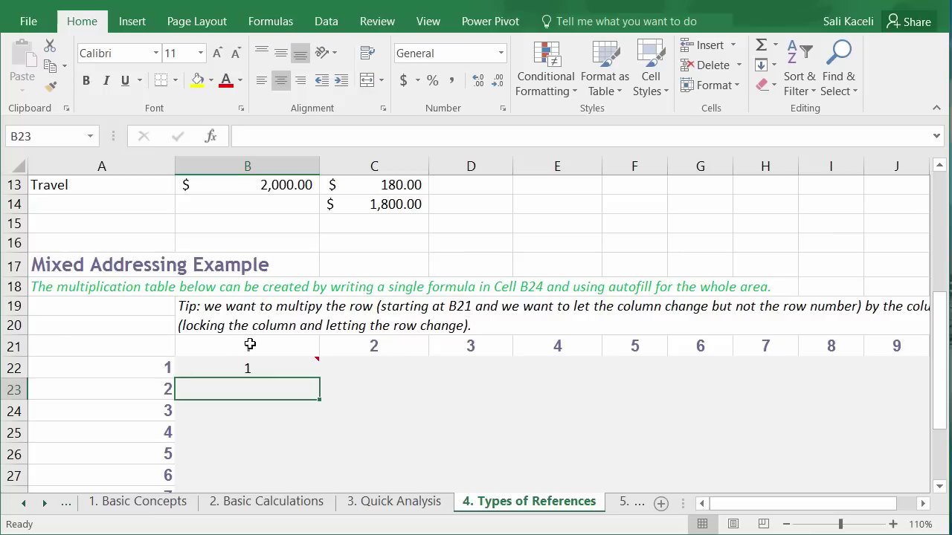
- Copy the B22 formula into C22 and check the still-empty cells of row 22
{"action": "left_click", "coordinate": [251, 366]}
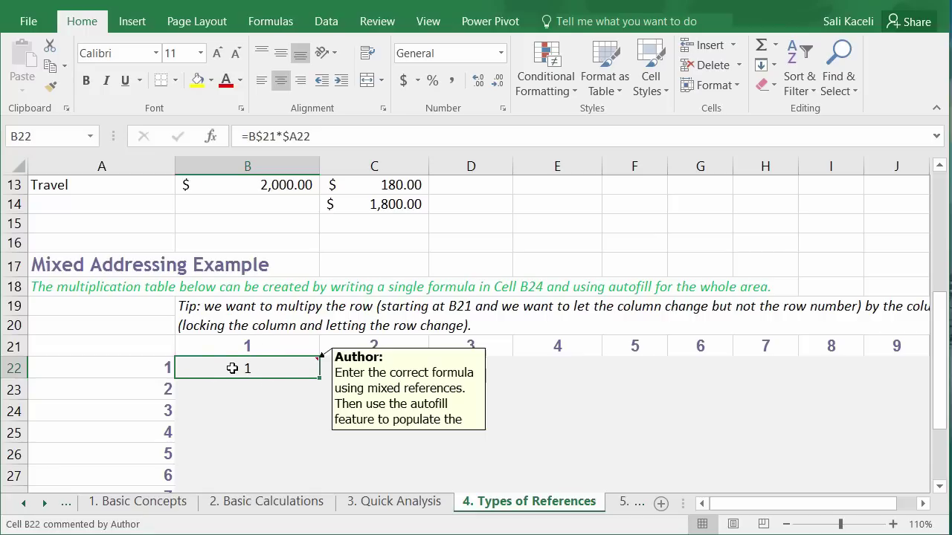
{"action": "left_click_drag", "start_coordinate": [322, 377], "coordinate": [402, 383]}
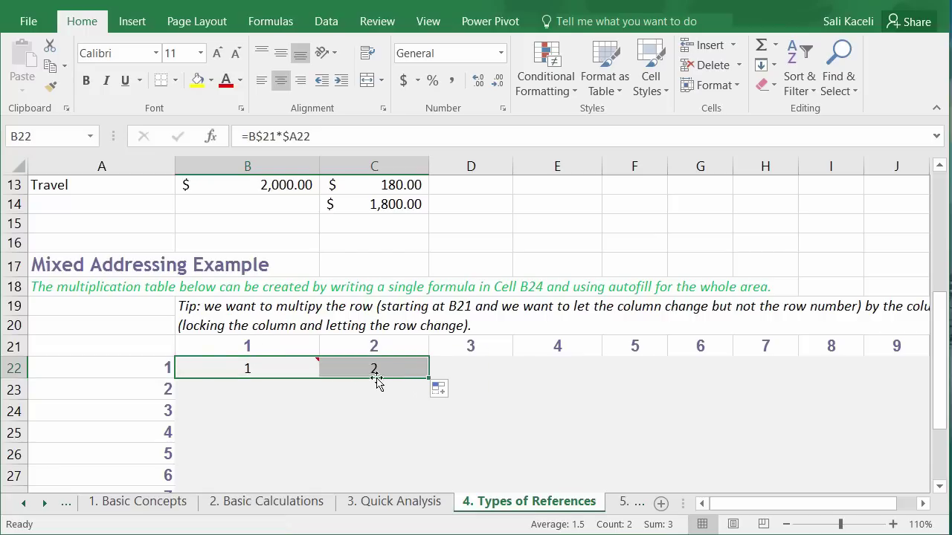
{"action": "left_click", "coordinate": [378, 369]}
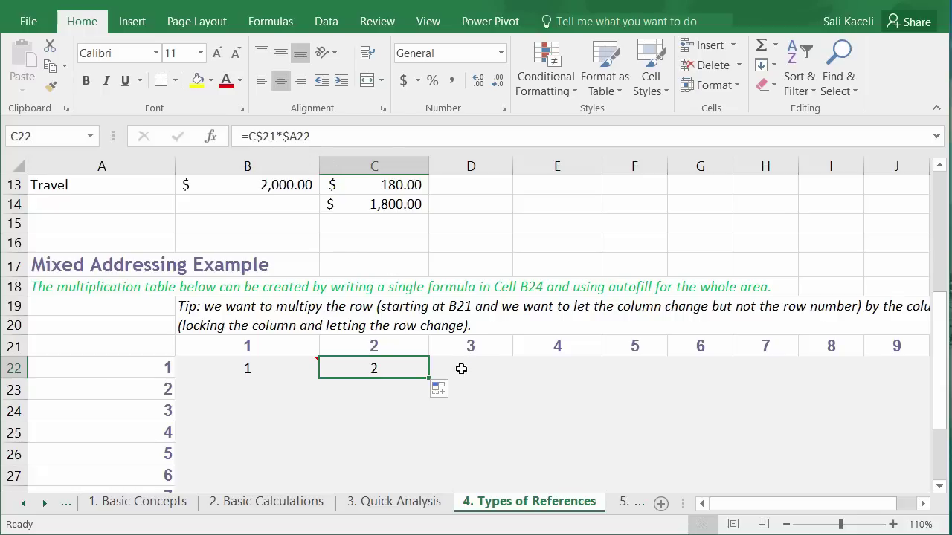
{"action": "left_click", "coordinate": [486, 366]}
{"action": "left_click", "coordinate": [531, 364]}
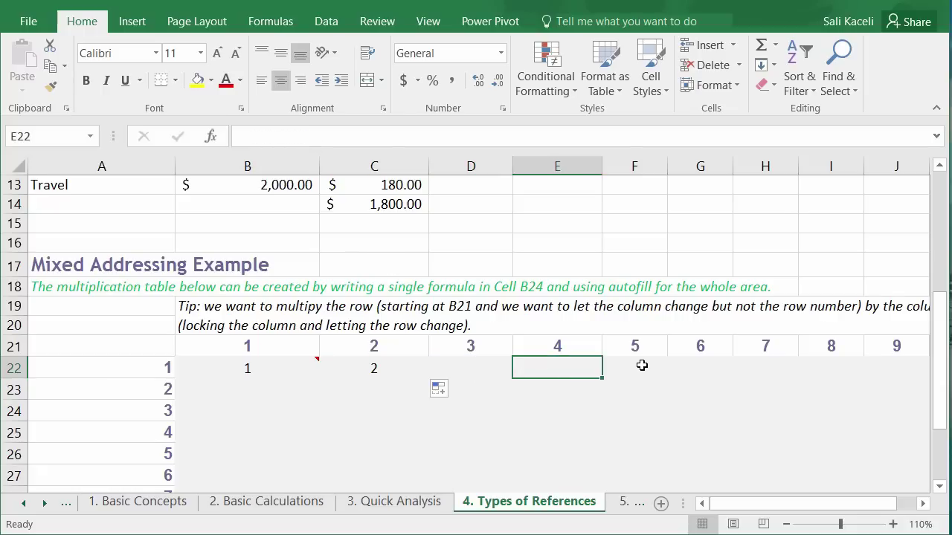
{"action": "left_click", "coordinate": [640, 365]}
{"action": "left_click", "coordinate": [714, 364]}
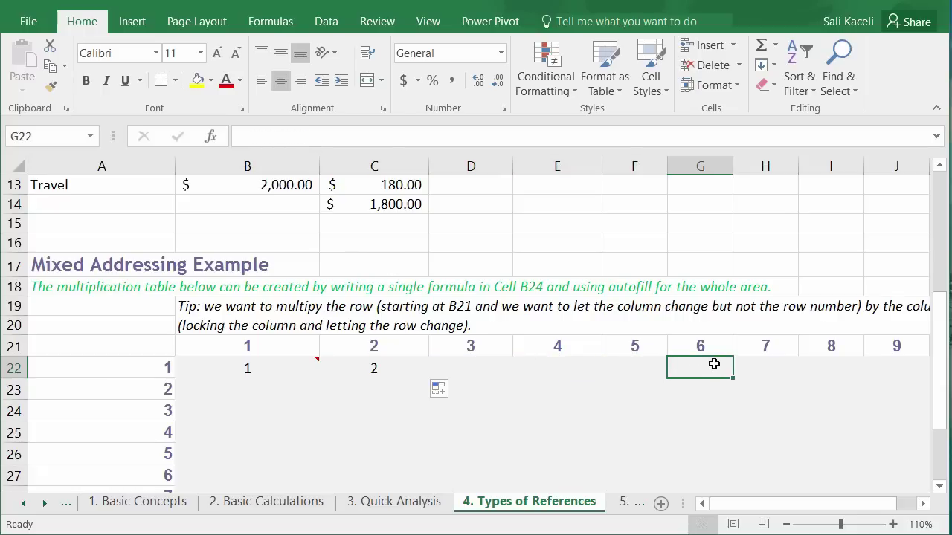
- Fill the C22 formula across row 22 through column K, then recheck B22
{"action": "left_click", "coordinate": [361, 368]}
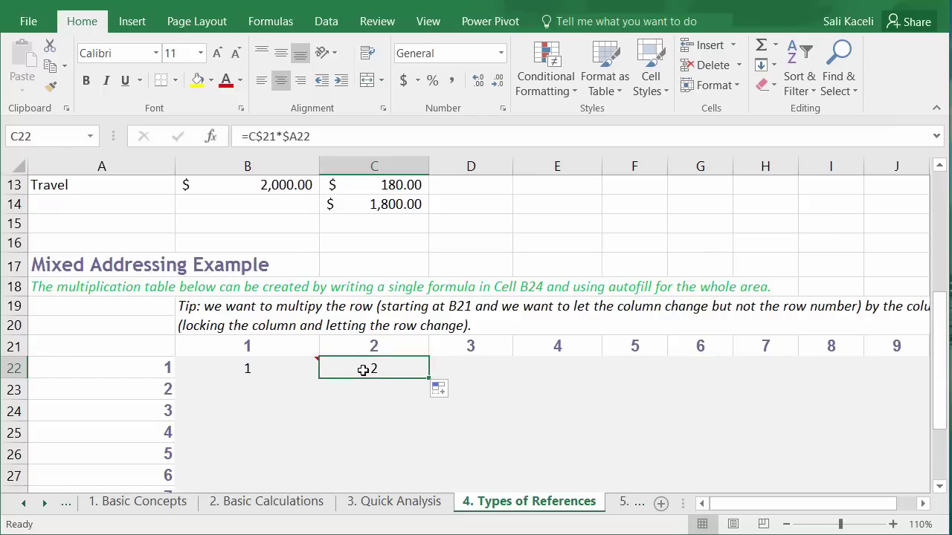
{"action": "left_click_drag", "start_coordinate": [429, 378], "coordinate": [909, 411]}
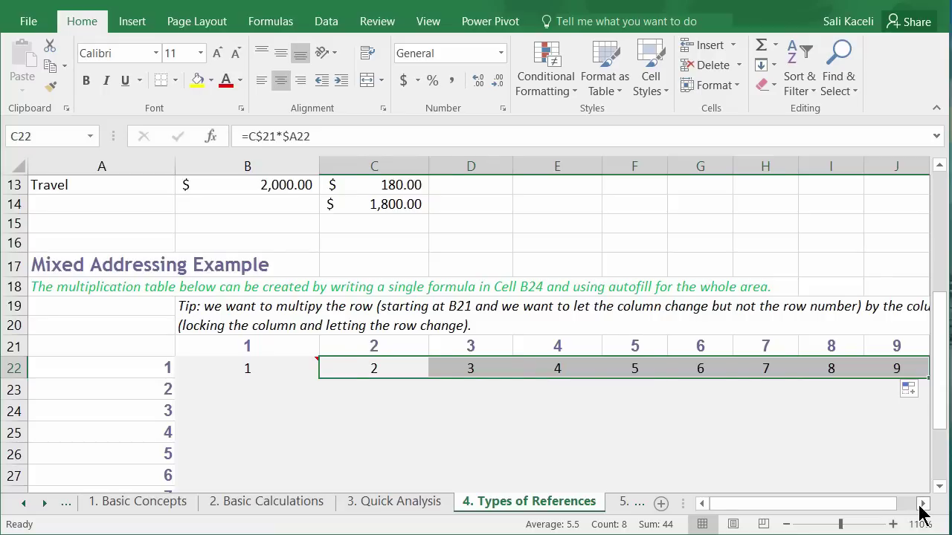
{"action": "left_click", "coordinate": [921, 505]}
{"action": "left_click_drag", "start_coordinate": [783, 379], "coordinate": [815, 380]}
{"action": "left_click", "coordinate": [117, 373]}
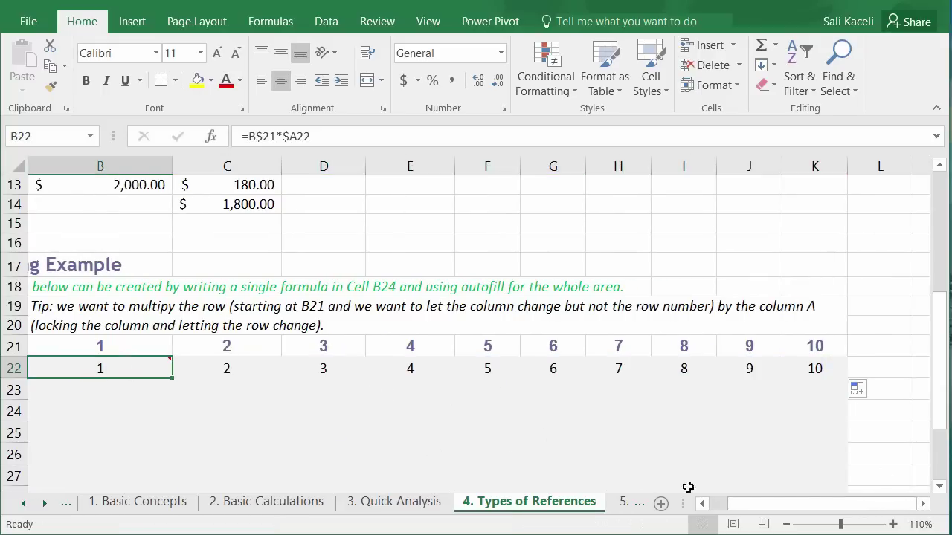
- Zoom out, fill the B22 formula down to B31, and check the copied formulas
{"action": "left_click", "coordinate": [786, 525]}
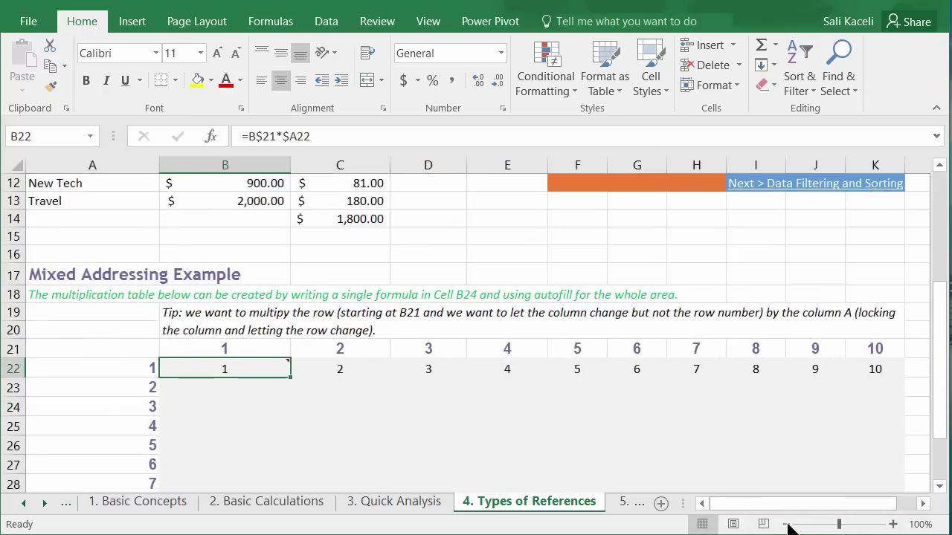
{"action": "left_click", "coordinate": [214, 352]}
{"action": "left_click", "coordinate": [220, 367]}
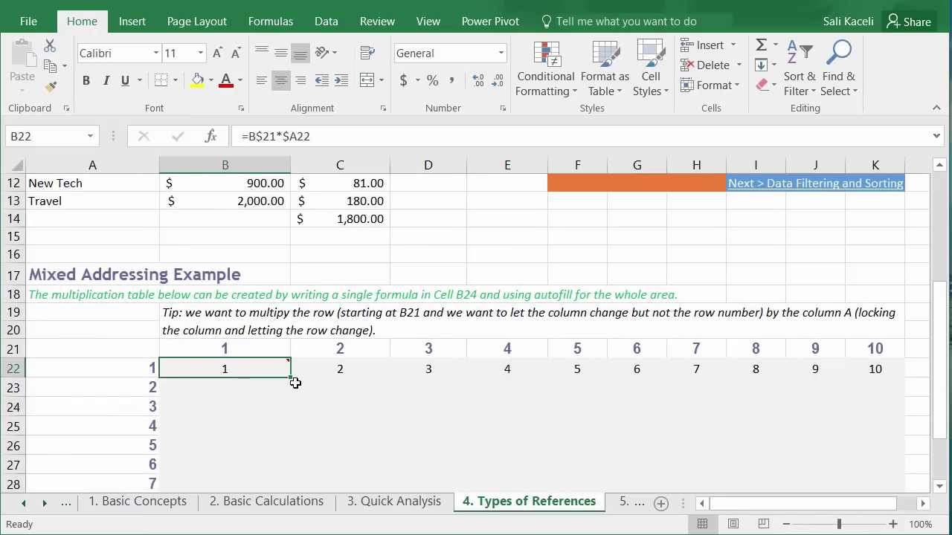
{"action": "left_click_drag", "start_coordinate": [291, 379], "coordinate": [296, 455]}
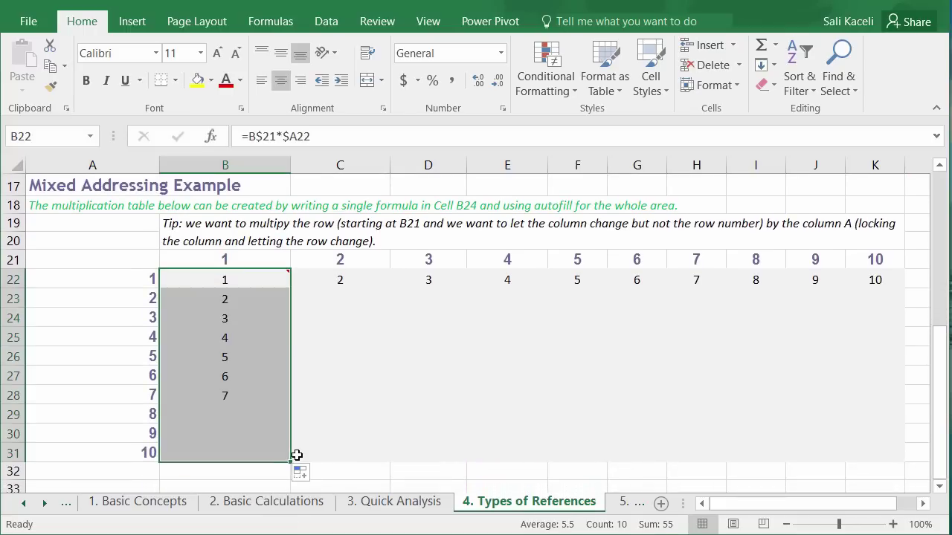
{"action": "left_click", "coordinate": [231, 300]}
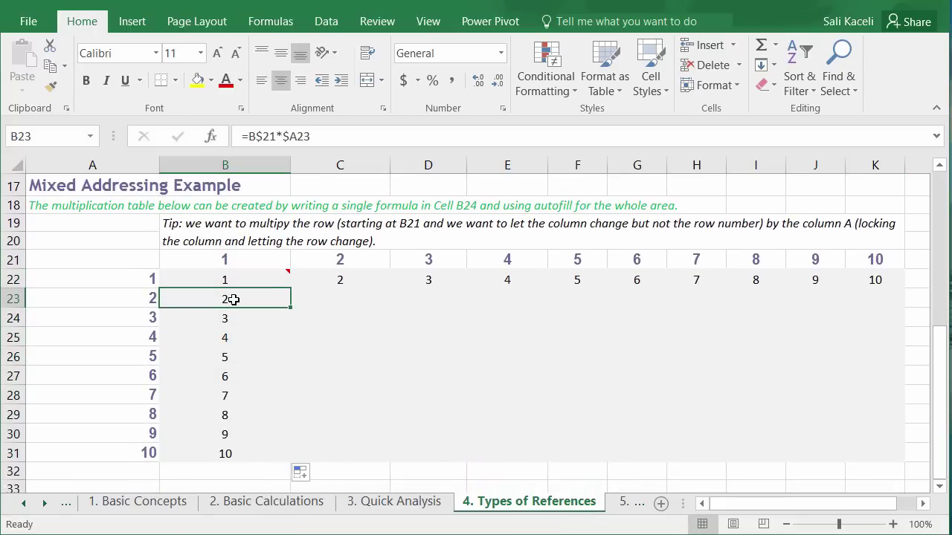
{"action": "left_click", "coordinate": [220, 277]}
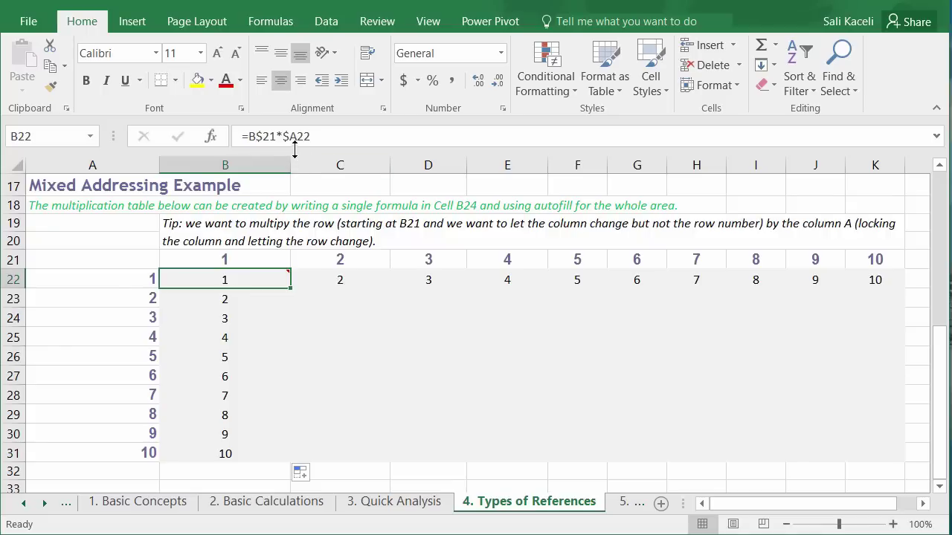
{"action": "left_click", "coordinate": [218, 320]}
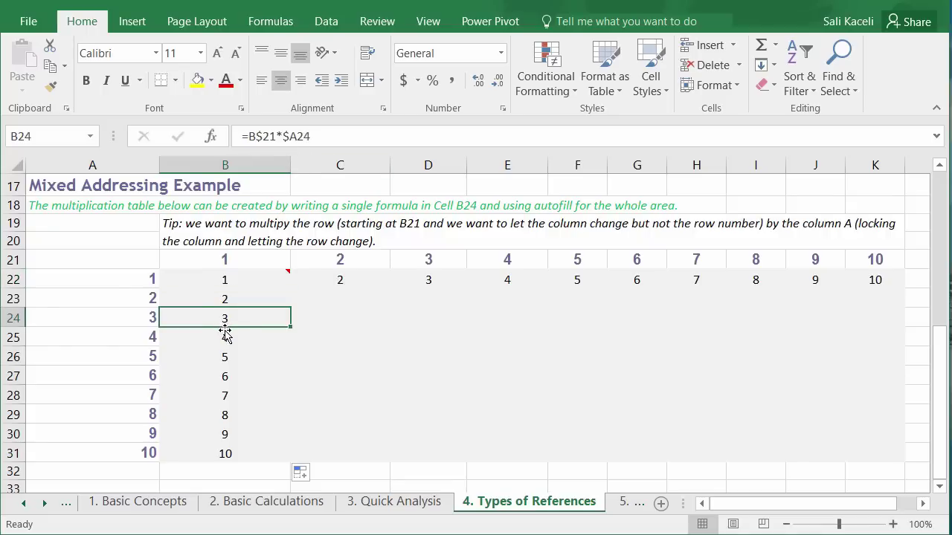
{"action": "left_click", "coordinate": [223, 338]}
{"action": "left_click", "coordinate": [221, 363]}
{"action": "left_click", "coordinate": [223, 377]}
{"action": "left_click", "coordinate": [226, 395]}
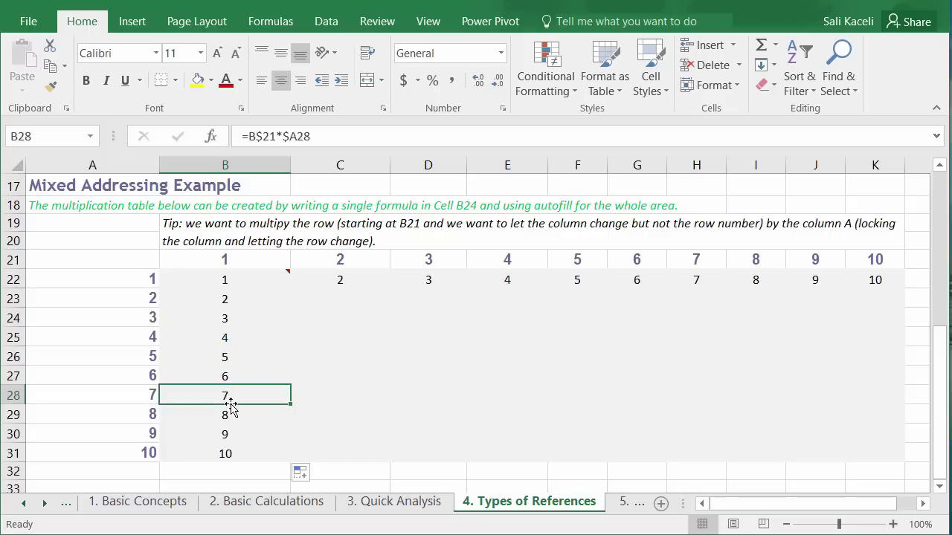
{"action": "left_click", "coordinate": [224, 416]}
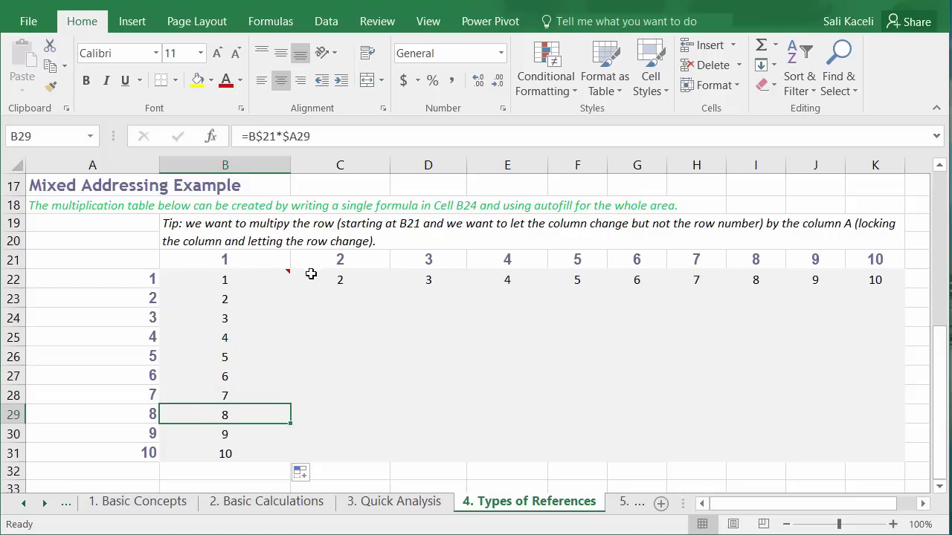
- Fill column C down with 2 to 20 and inspect the C23 formula's references
{"action": "left_click", "coordinate": [243, 279]}
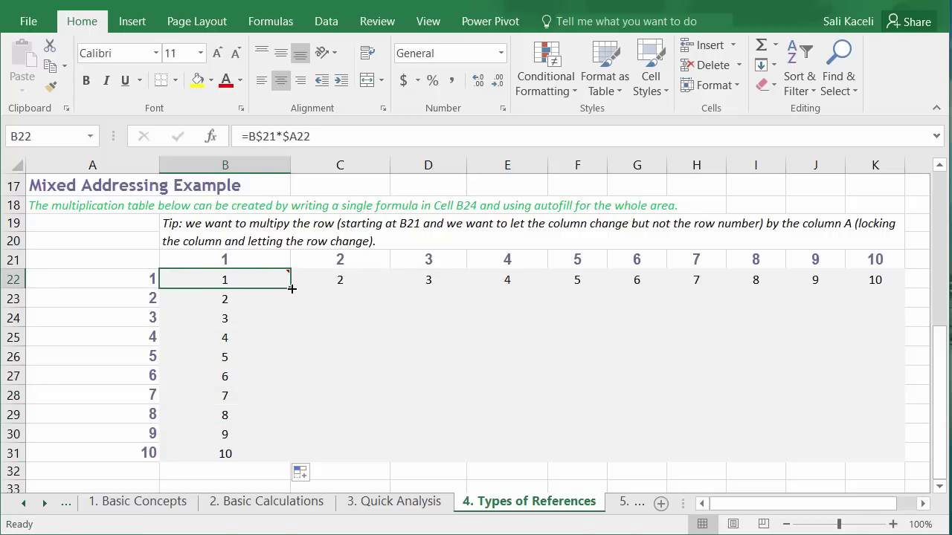
{"action": "left_click_drag", "start_coordinate": [292, 288], "coordinate": [393, 458]}
{"action": "left_click", "coordinate": [368, 320]}
{"action": "left_click", "coordinate": [359, 279]}
{"action": "left_click", "coordinate": [351, 299]}
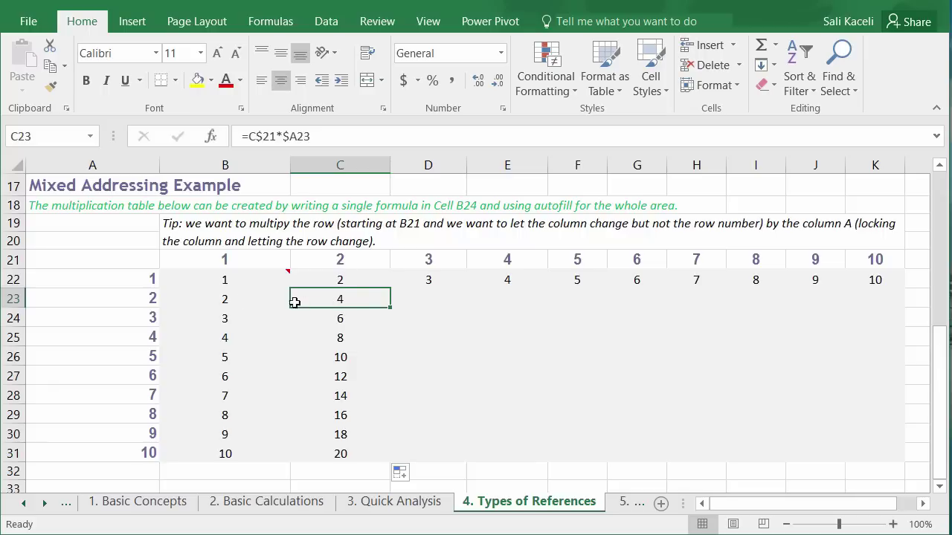
{"action": "left_click", "coordinate": [303, 143]}
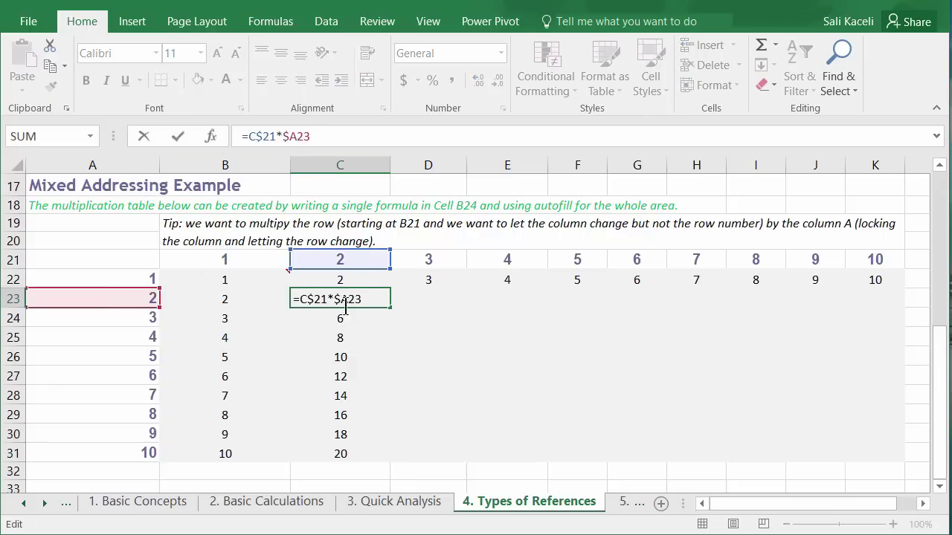
{"action": "left_click", "coordinate": [364, 376]}
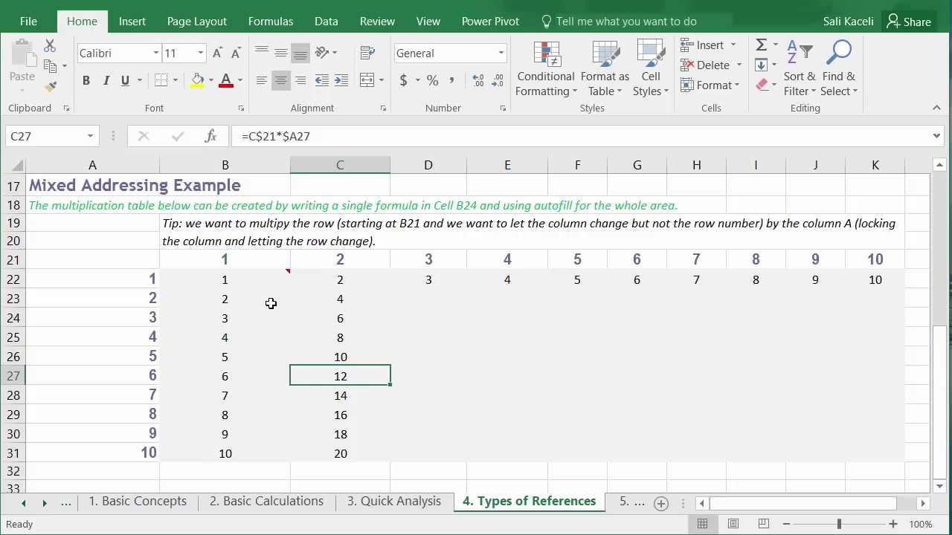
- Fill columns D, F and G down to row 31
{"action": "left_click", "coordinate": [435, 283]}
{"action": "left_click_drag", "start_coordinate": [466, 289], "coordinate": [464, 457]}
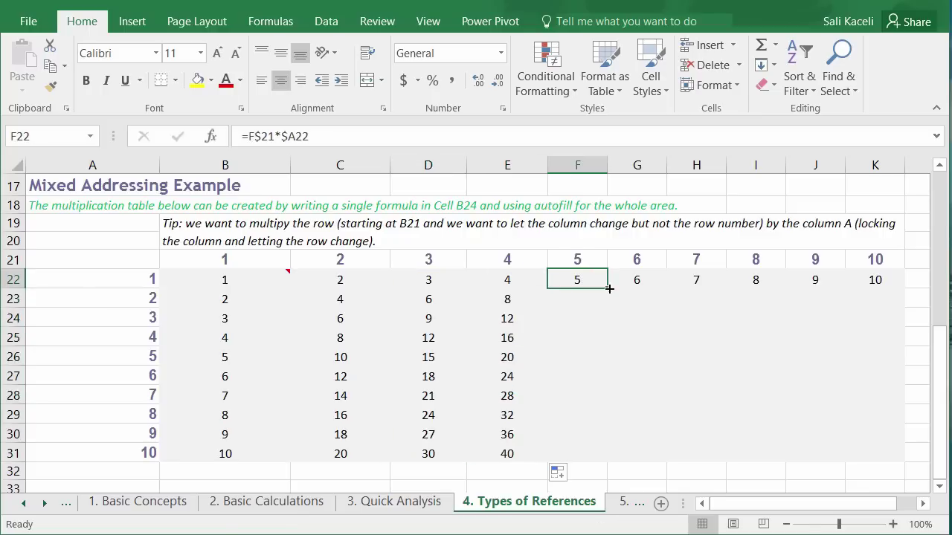
{"action": "left_click_drag", "start_coordinate": [607, 288], "coordinate": [618, 454]}
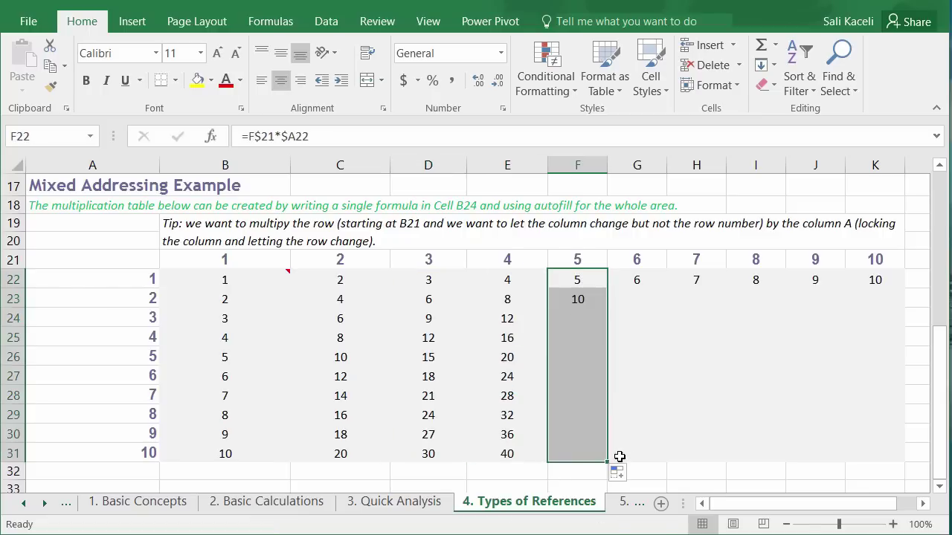
{"action": "left_click", "coordinate": [660, 290]}
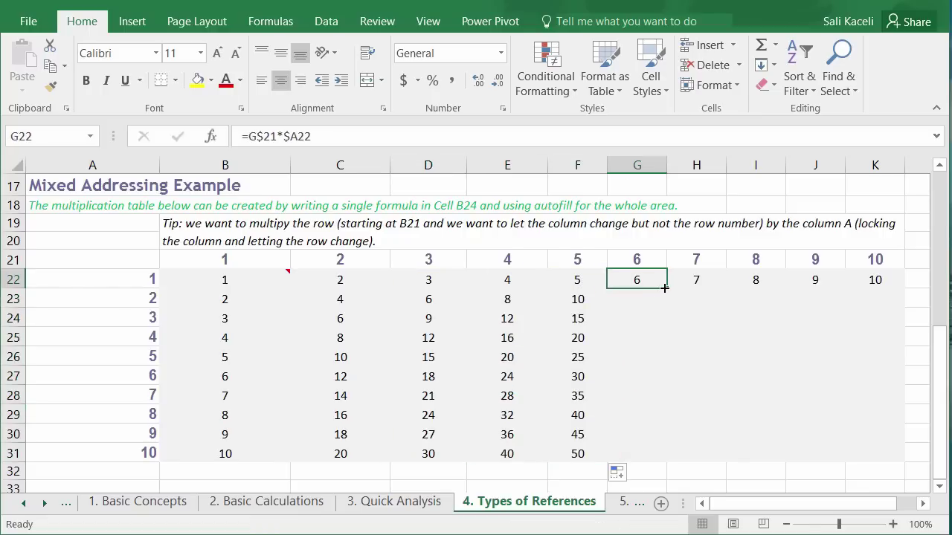
{"action": "left_click_drag", "start_coordinate": [666, 287], "coordinate": [676, 453]}
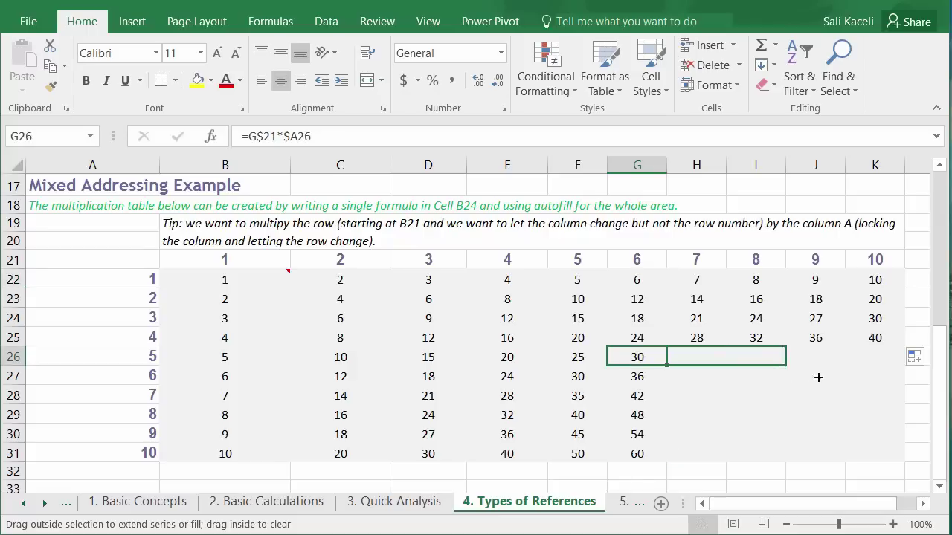
- Fill rows 26–29 across to column K, ending with 80 in K29
{"action": "left_click_drag", "start_coordinate": [818, 378], "coordinate": [878, 383]}
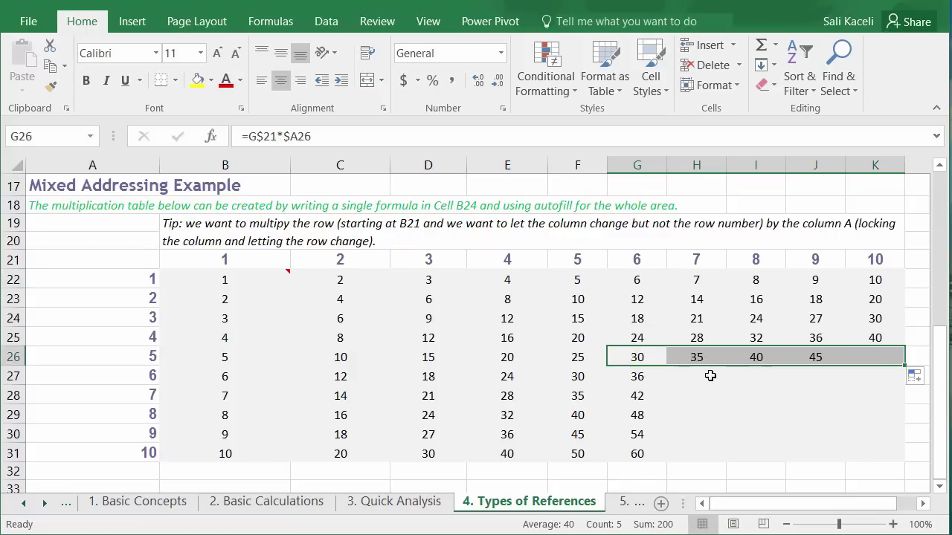
{"action": "left_click", "coordinate": [641, 376]}
{"action": "left_click_drag", "start_coordinate": [668, 388], "coordinate": [874, 385]}
{"action": "left_click", "coordinate": [654, 398]}
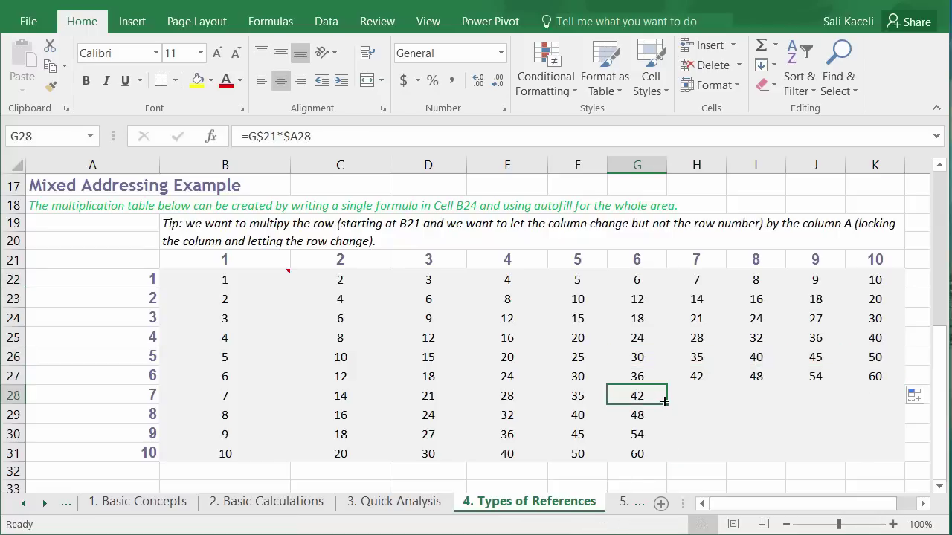
{"action": "left_click_drag", "start_coordinate": [665, 402], "coordinate": [880, 410]}
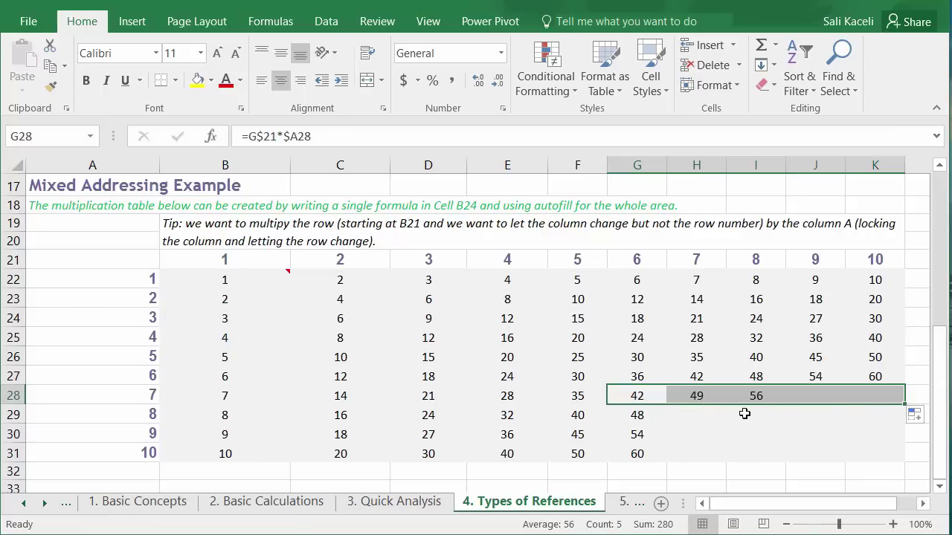
{"action": "left_click", "coordinate": [658, 419]}
{"action": "left_click_drag", "start_coordinate": [662, 422], "coordinate": [875, 423]}
{"action": "left_click", "coordinate": [678, 441]}
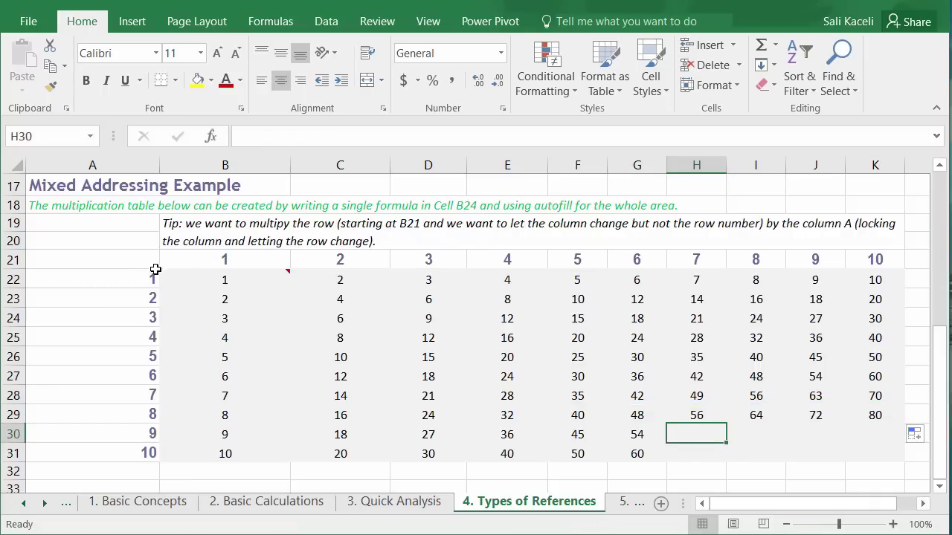
{"action": "left_click", "coordinate": [196, 281]}
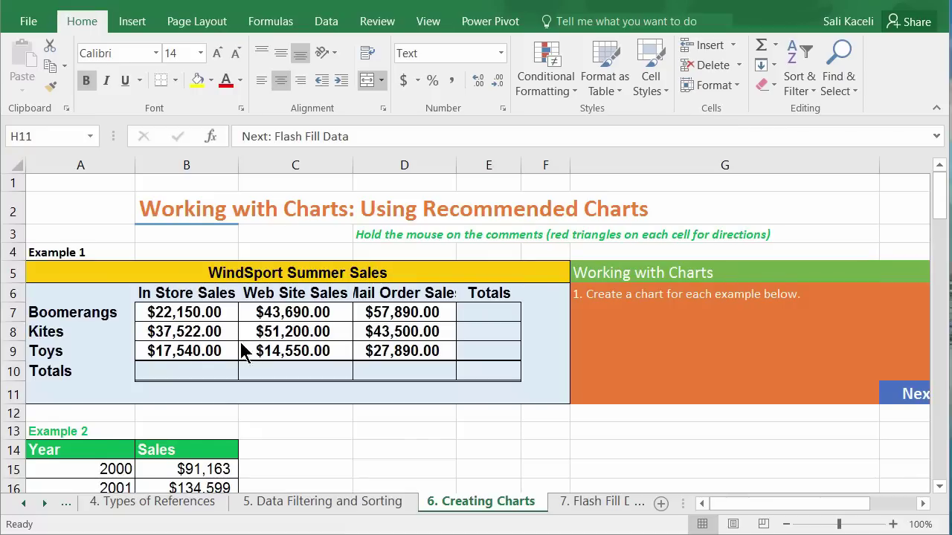
- Scroll through the chart examples and select the product names with In Store Sales (A7:B9)
{"action": "scroll", "coordinate": [251, 338], "scroll_direction": "down", "scroll_amount": 8}
{"action": "scroll", "coordinate": [424, 298], "scroll_direction": "down", "scroll_amount": 2}
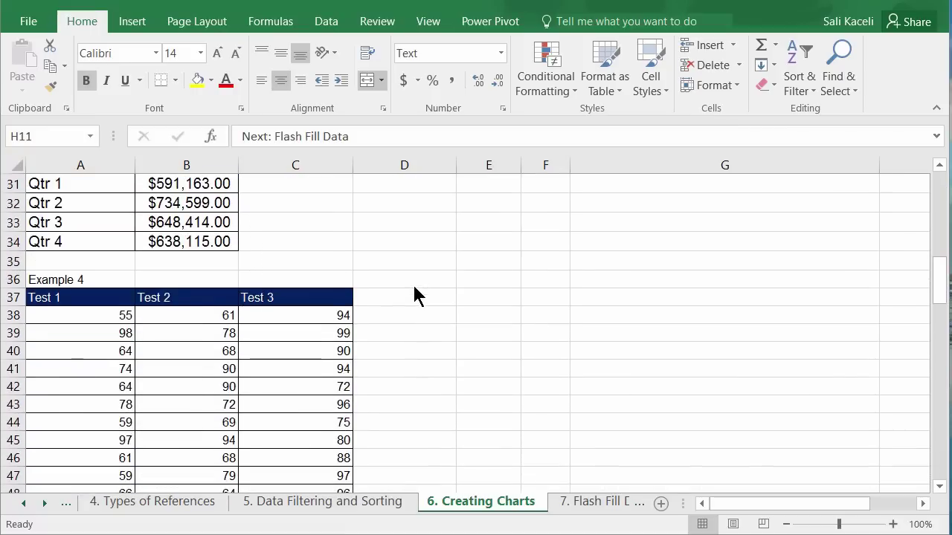
{"action": "scroll", "coordinate": [442, 297], "scroll_direction": "up", "scroll_amount": 7}
{"action": "scroll", "coordinate": [434, 333], "scroll_direction": "up", "scroll_amount": 3}
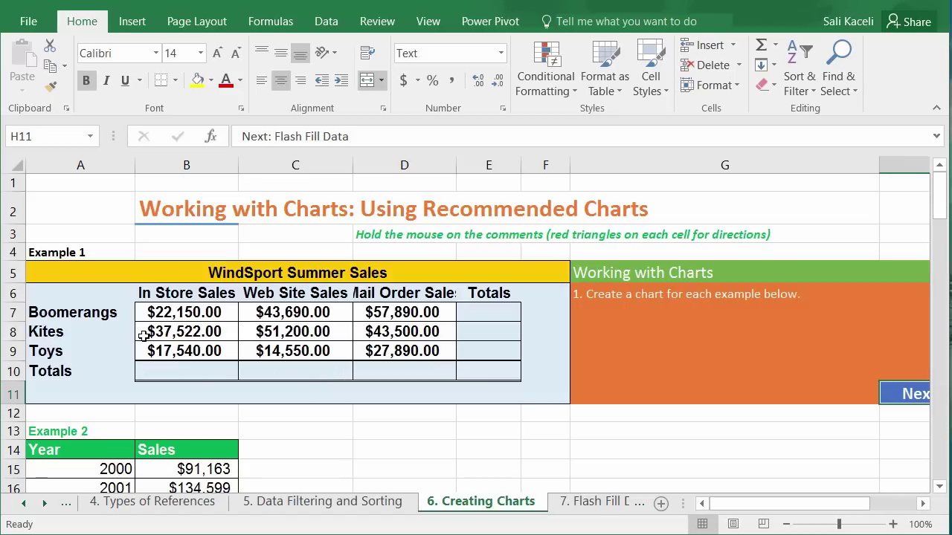
{"action": "left_click_drag", "start_coordinate": [104, 311], "coordinate": [164, 346]}
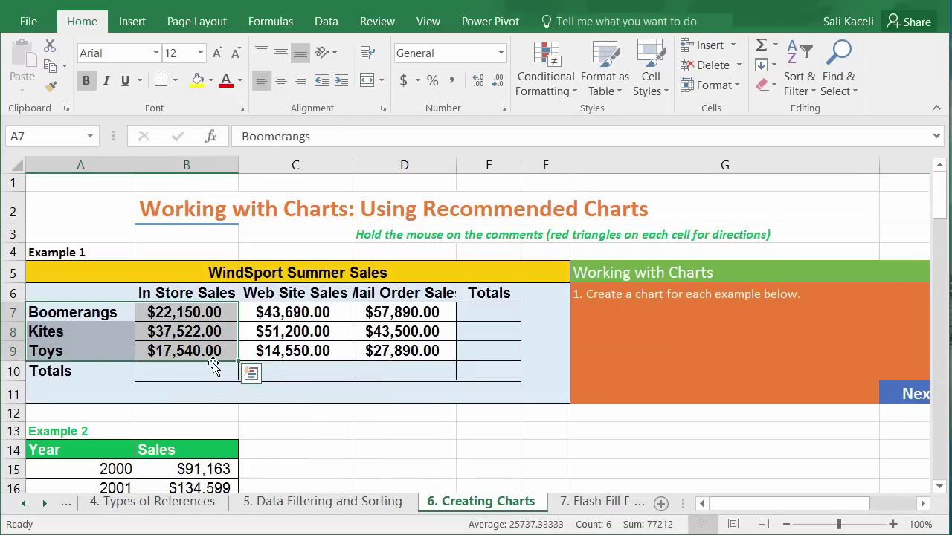
- Preview Quick Analysis chart suggestions, then reselect A7:B9 for a chart from the Insert ribbon
{"action": "left_click", "coordinate": [253, 376]}
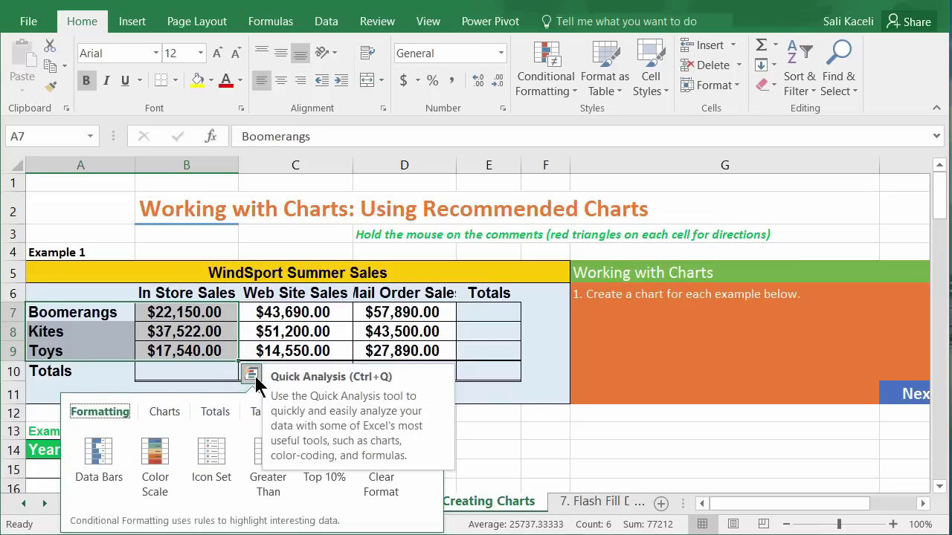
{"action": "left_click", "coordinate": [165, 415]}
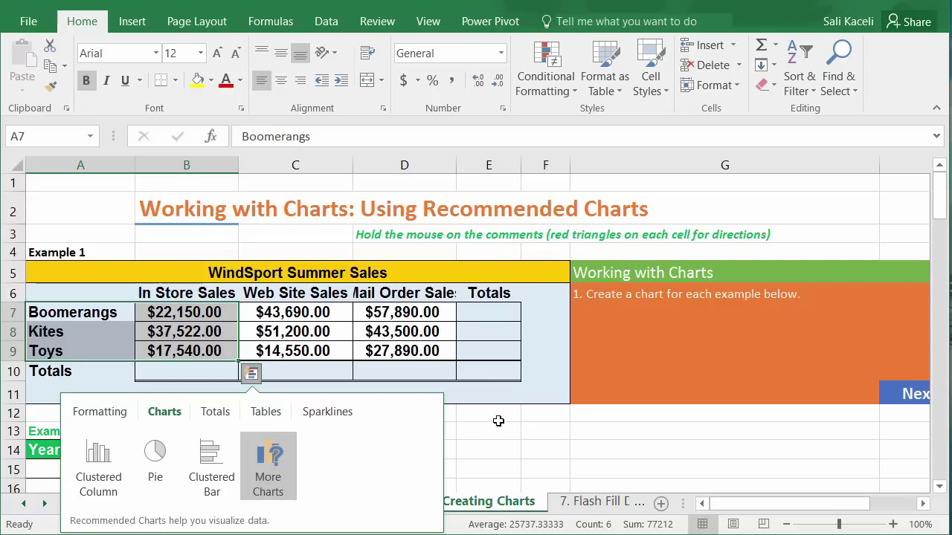
{"action": "left_click", "coordinate": [560, 385]}
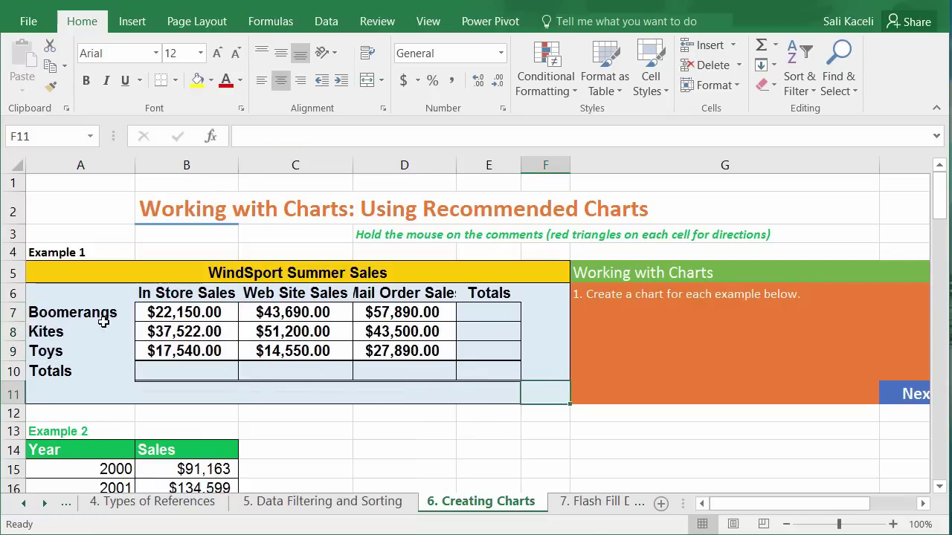
{"action": "left_click_drag", "start_coordinate": [100, 319], "coordinate": [177, 356]}
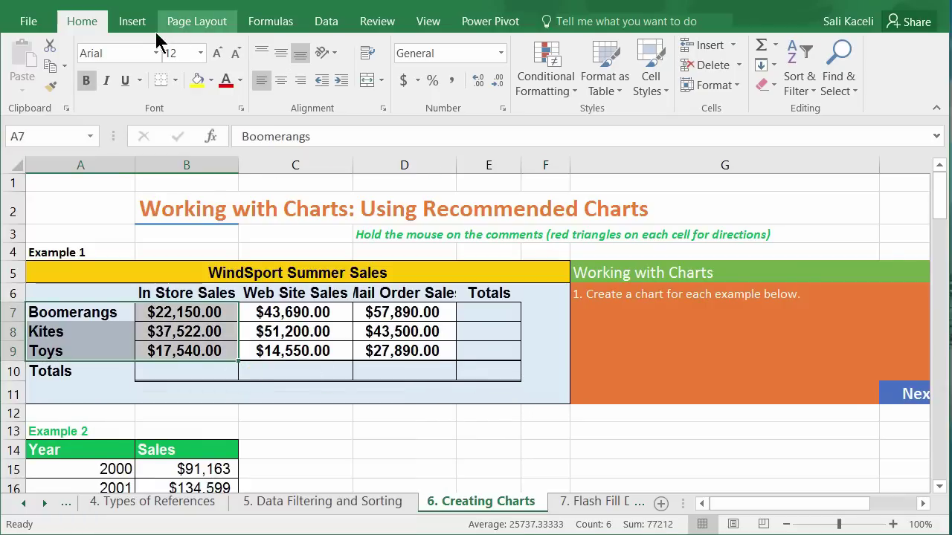
{"action": "left_click", "coordinate": [133, 26]}
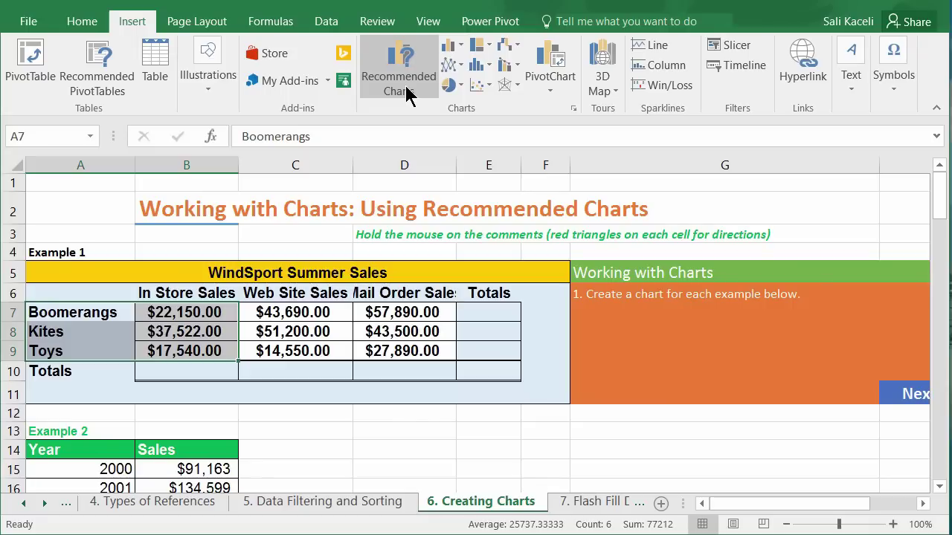
{"action": "left_click", "coordinate": [406, 89]}
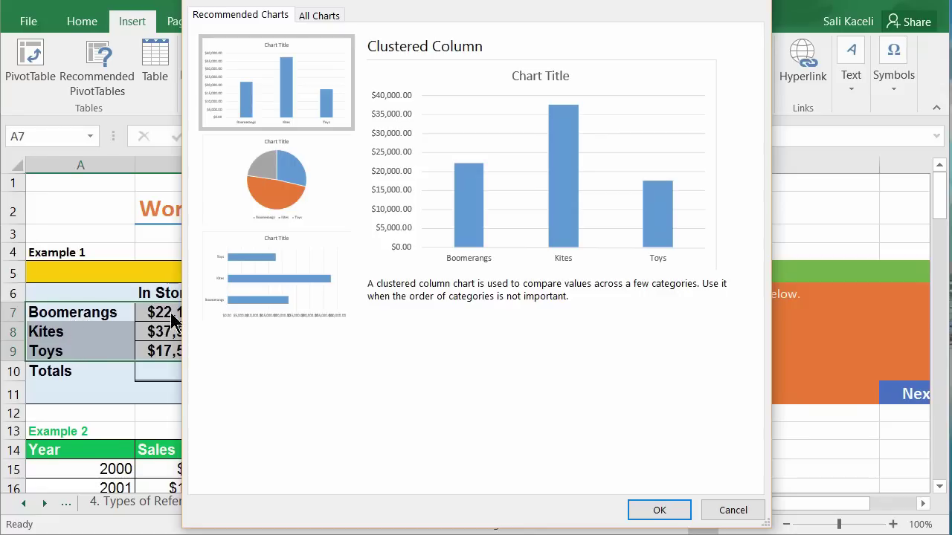
{"action": "left_click", "coordinate": [665, 511]}
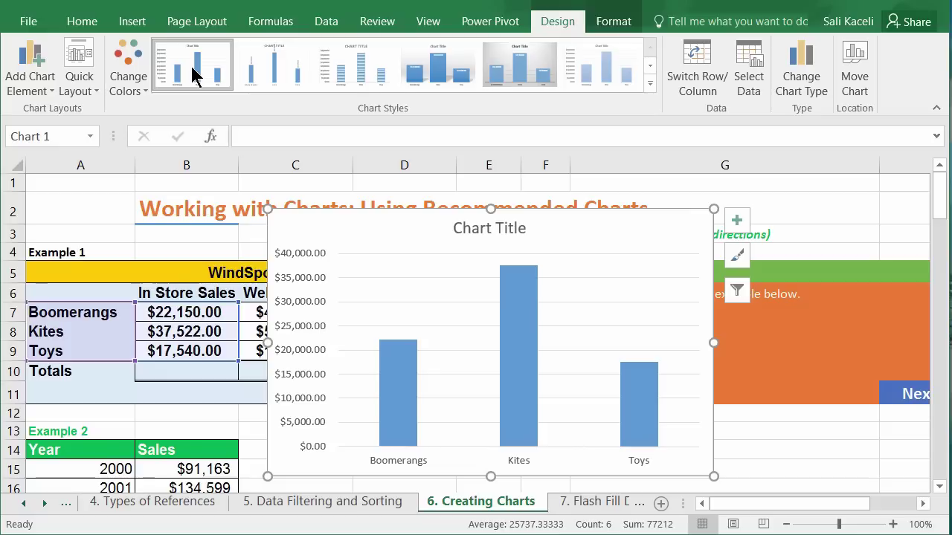
{"action": "left_click", "coordinate": [129, 91]}
{"action": "left_click", "coordinate": [158, 160]}
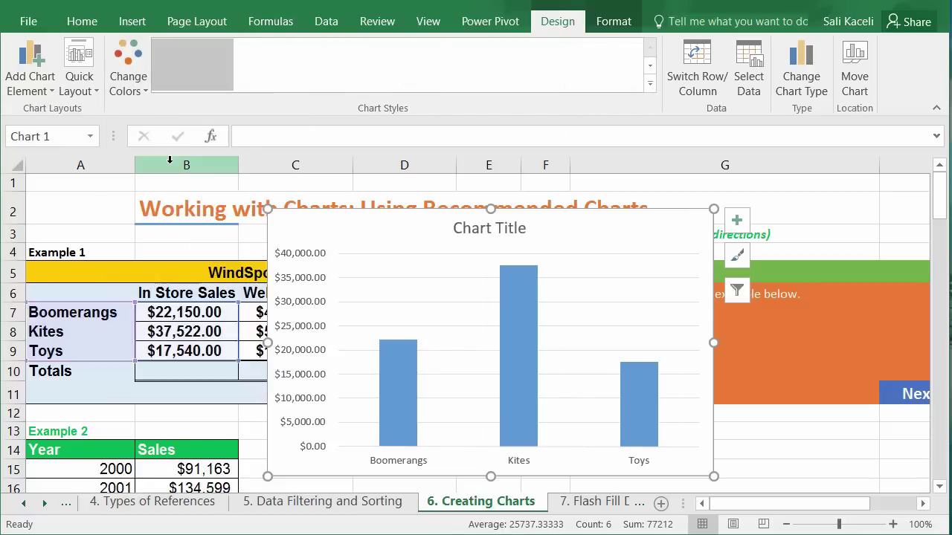
{"action": "left_click", "coordinate": [135, 80]}
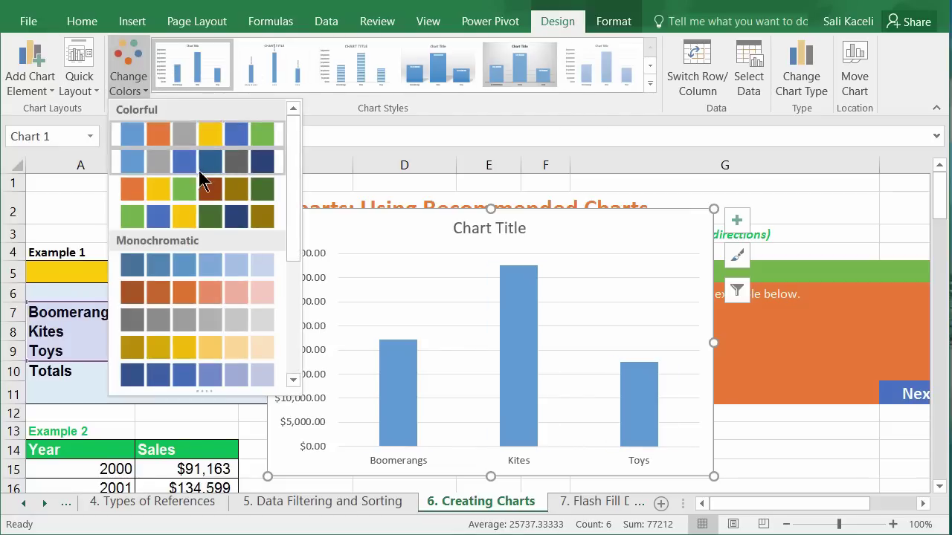
{"action": "left_click", "coordinate": [201, 189]}
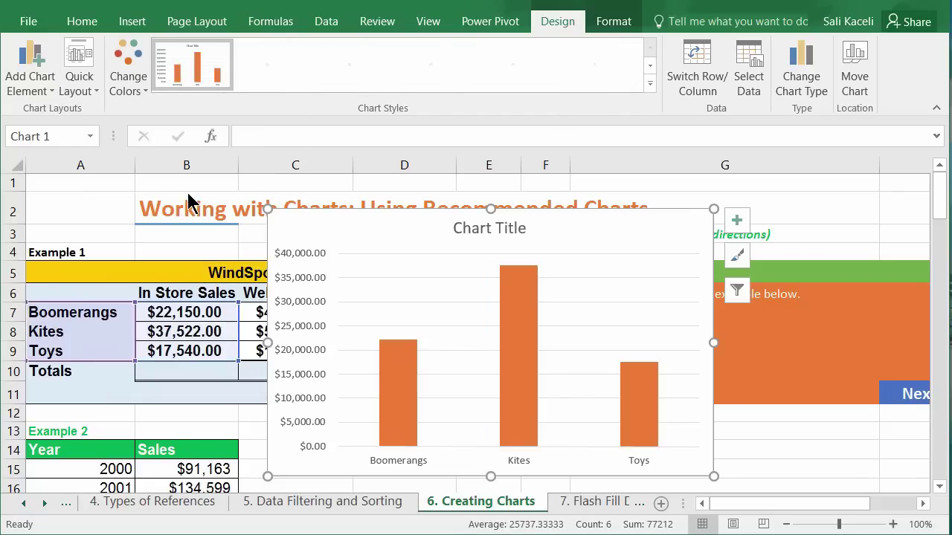
{"action": "left_click", "coordinate": [95, 90]}
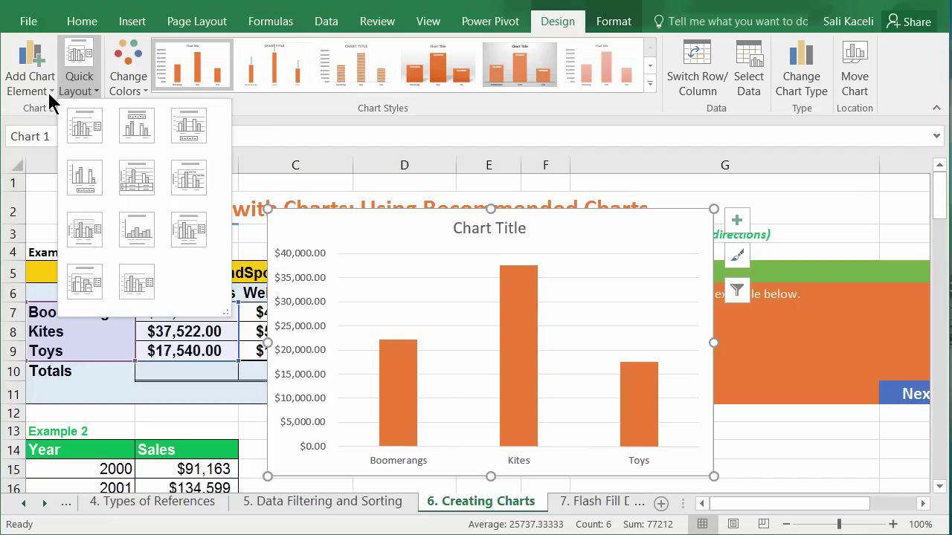
{"action": "left_click", "coordinate": [618, 21]}
{"action": "left_click", "coordinate": [618, 21]}
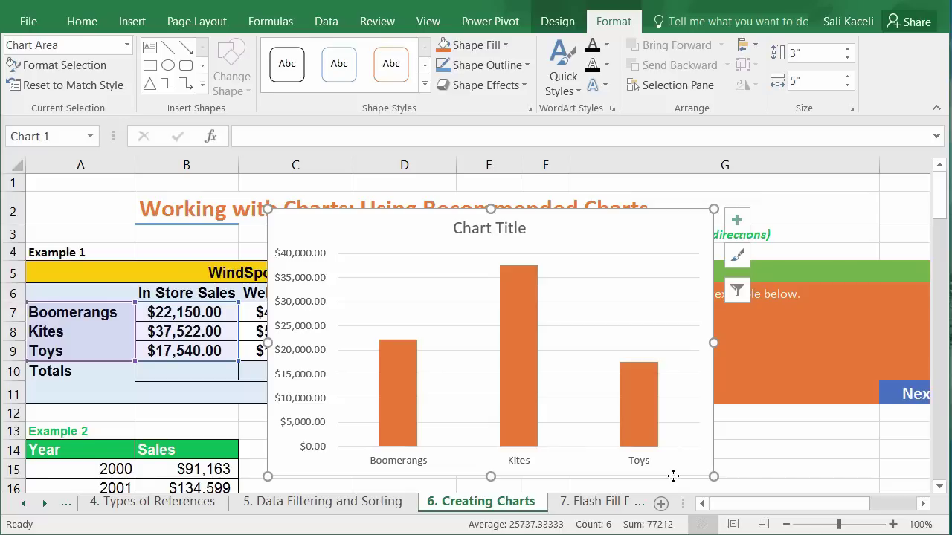
{"action": "key", "text": "Delete"}
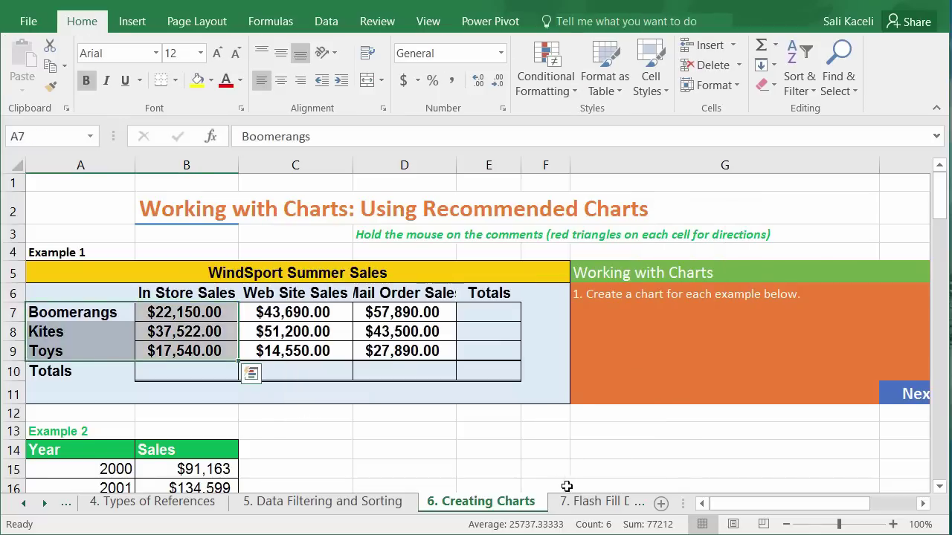
- Insert a recommended clustered column chart of the whole sales table A6:D9
{"action": "left_click", "coordinate": [404, 469]}
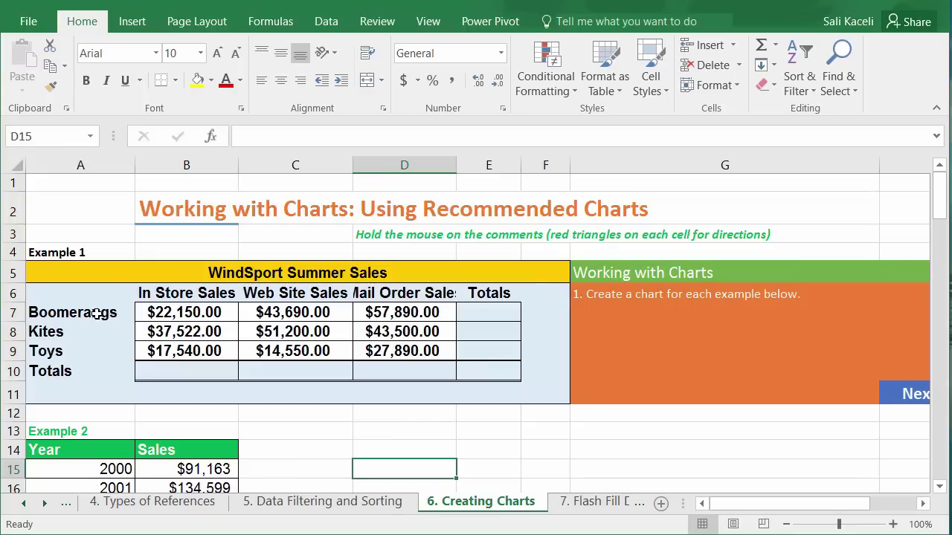
{"action": "left_click", "coordinate": [56, 299]}
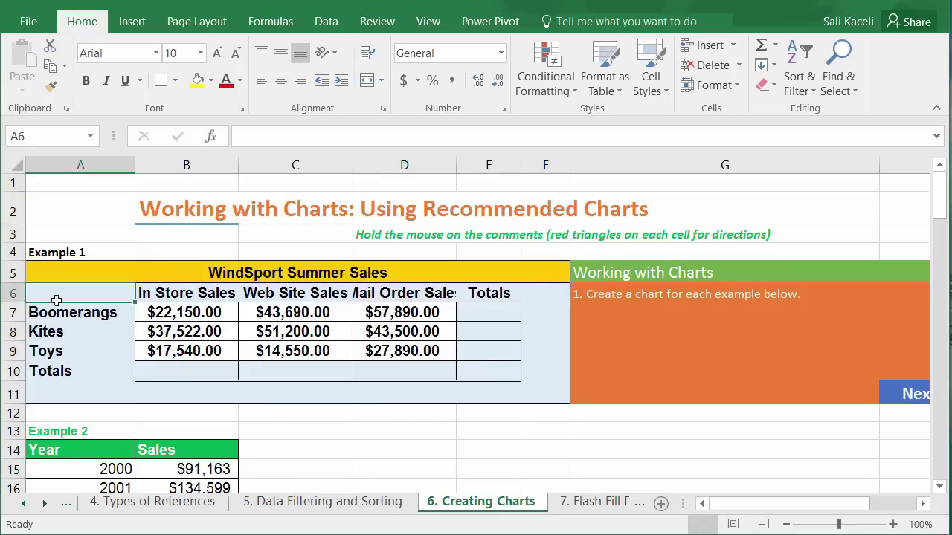
{"action": "left_click_drag", "start_coordinate": [56, 300], "coordinate": [421, 349]}
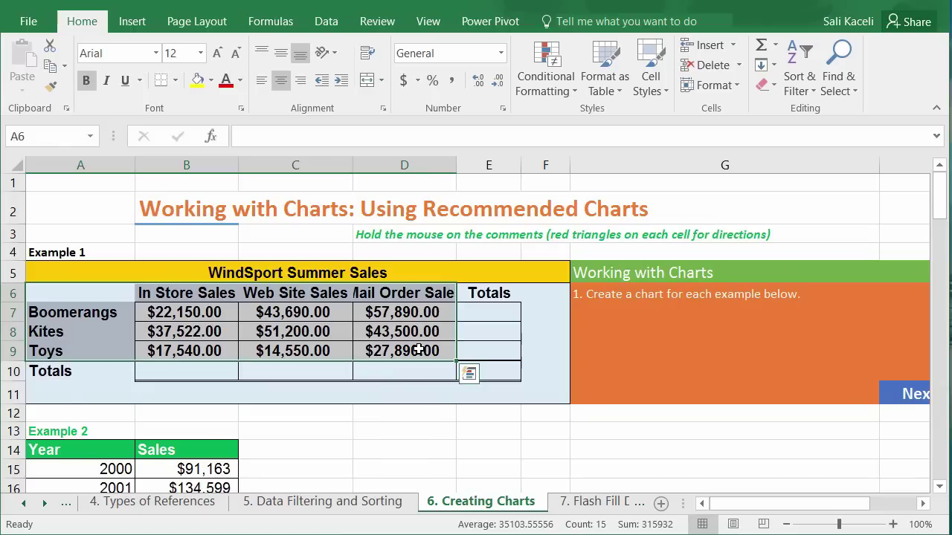
{"action": "left_click", "coordinate": [131, 22]}
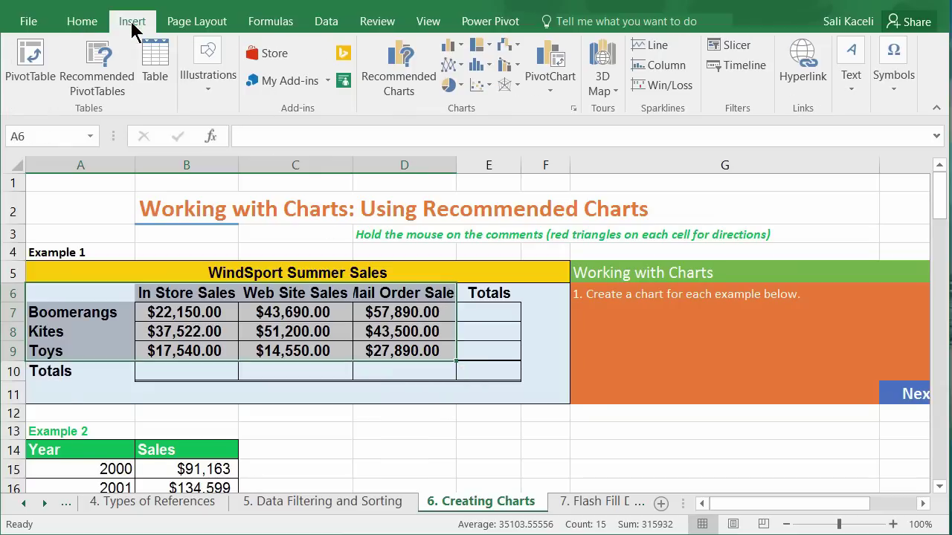
{"action": "left_click", "coordinate": [405, 85]}
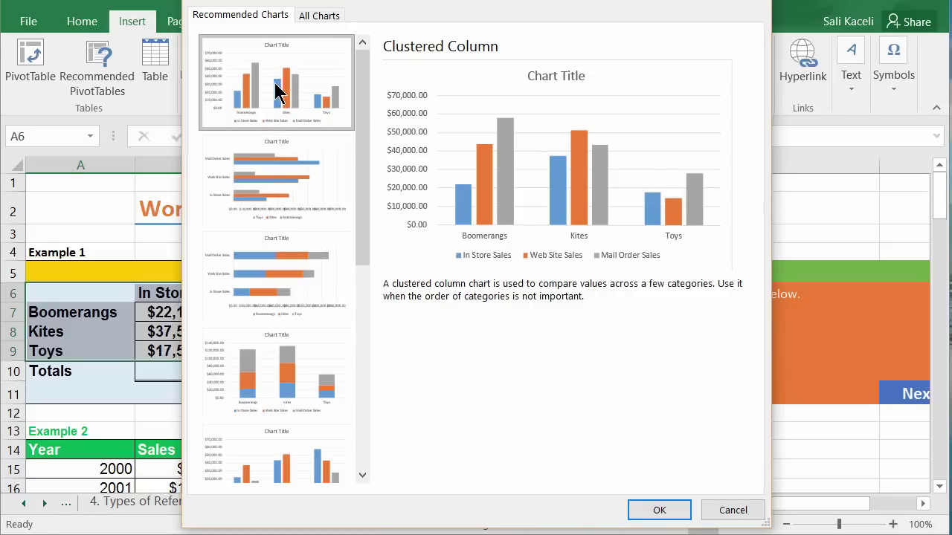
{"action": "left_click", "coordinate": [660, 510]}
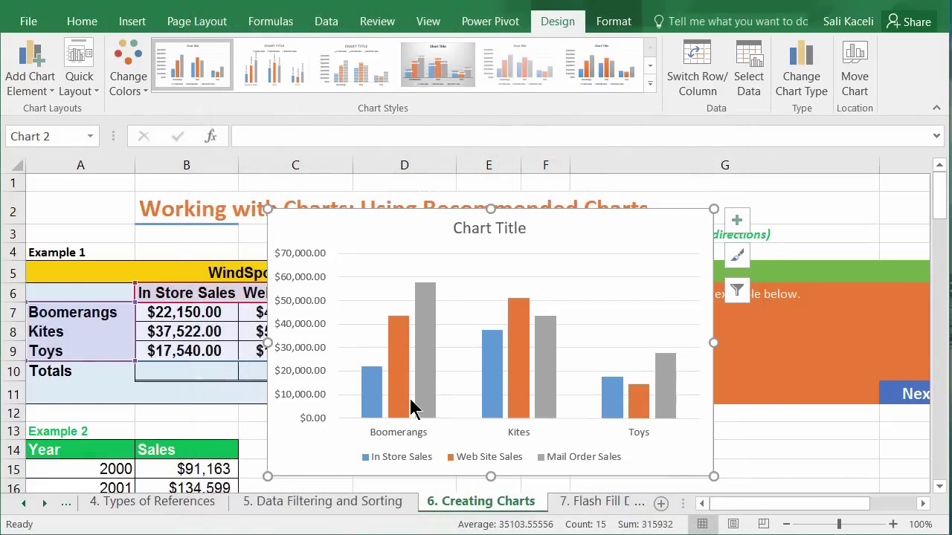
- Move the column chart down beside the Example 2 table and deselect it
{"action": "mouse_move", "coordinate": [411, 400]}
{"action": "scroll", "coordinate": [935, 491], "scroll_direction": "down", "scroll_amount": 1}
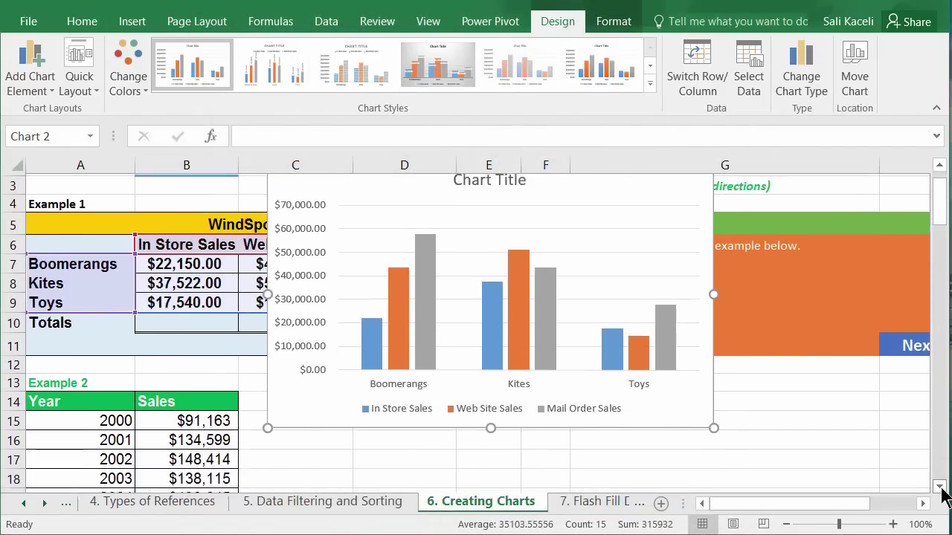
{"action": "left_click_drag", "start_coordinate": [626, 334], "coordinate": [771, 415]}
{"action": "left_click_drag", "start_coordinate": [885, 491], "coordinate": [892, 440]}
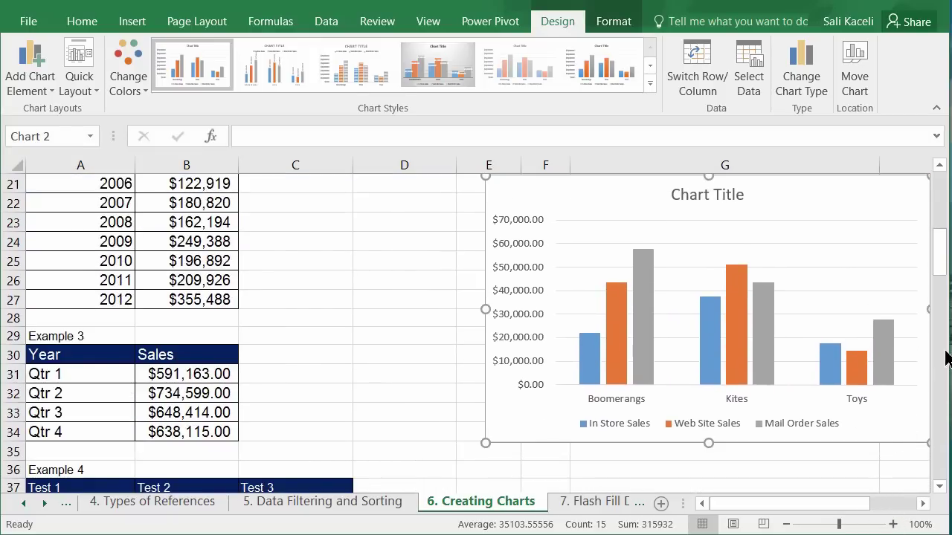
{"action": "left_click_drag", "start_coordinate": [945, 270], "coordinate": [943, 238]}
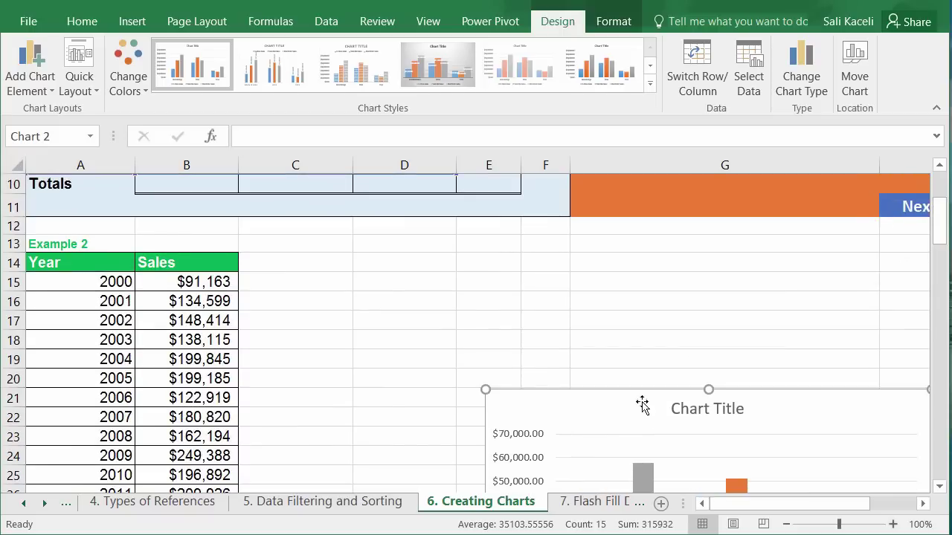
{"action": "left_click", "coordinate": [289, 319]}
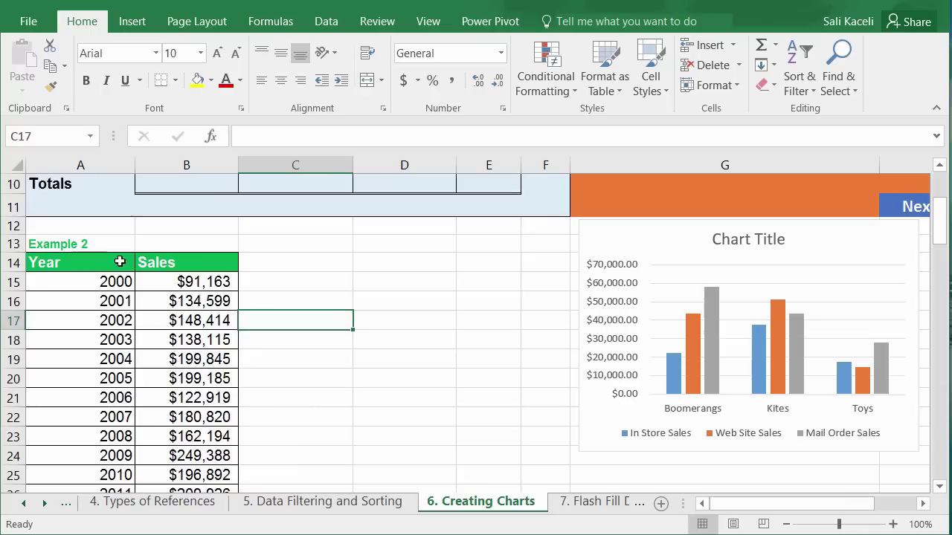
- Insert a recommended Sales line chart of A14:B27 and move it beside the yearly data
{"action": "left_click_drag", "start_coordinate": [73, 263], "coordinate": [165, 416]}
{"action": "mouse_move", "coordinate": [190, 462]}
{"action": "left_mouse_down"}
{"action": "mouse_move", "coordinate": [191, 484]}
{"action": "mouse_move", "coordinate": [192, 457]}
{"action": "left_mouse_up"}
{"action": "left_click", "coordinate": [134, 22]}
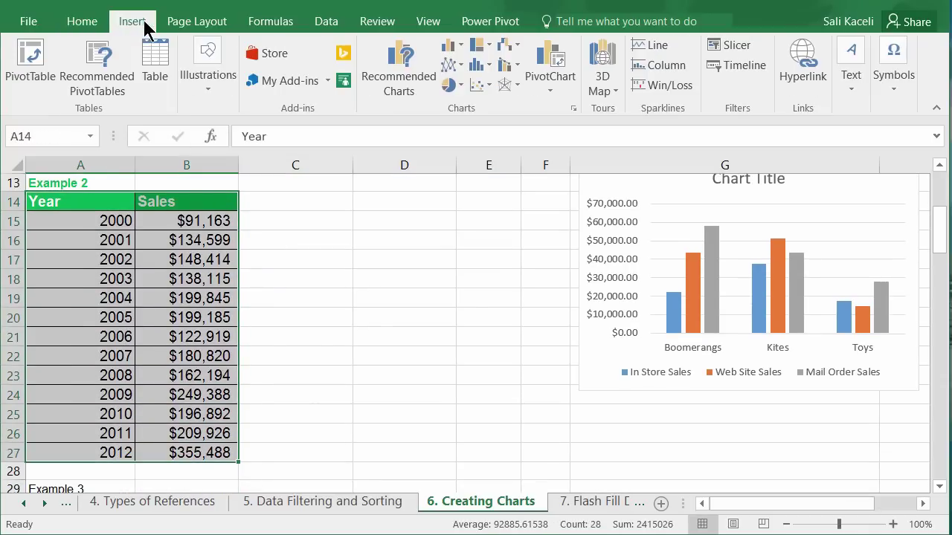
{"action": "left_click", "coordinate": [393, 83]}
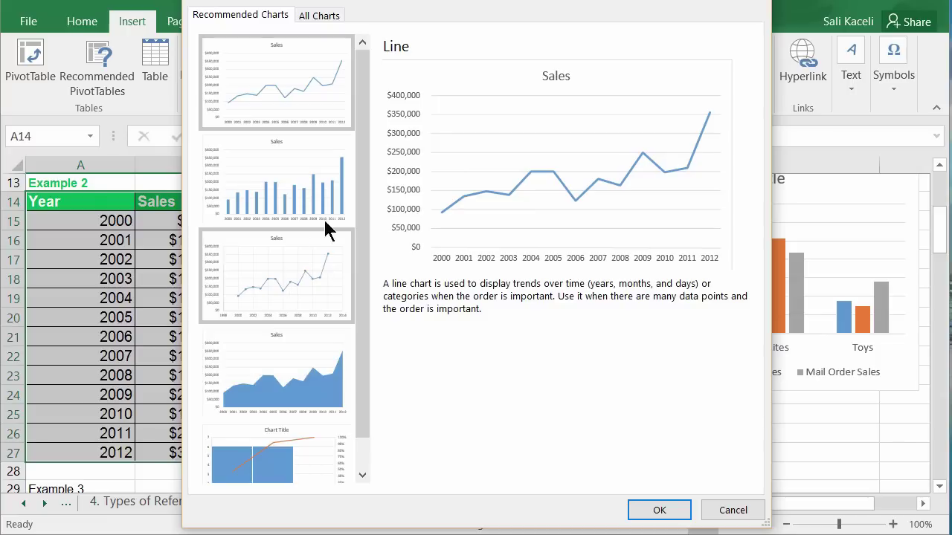
{"action": "left_click", "coordinate": [659, 510]}
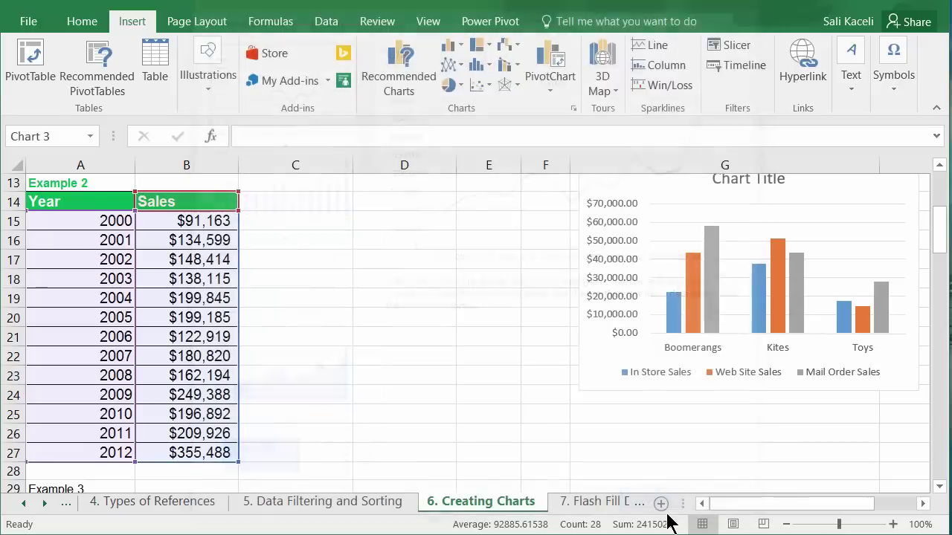
{"action": "left_click", "coordinate": [586, 392]}
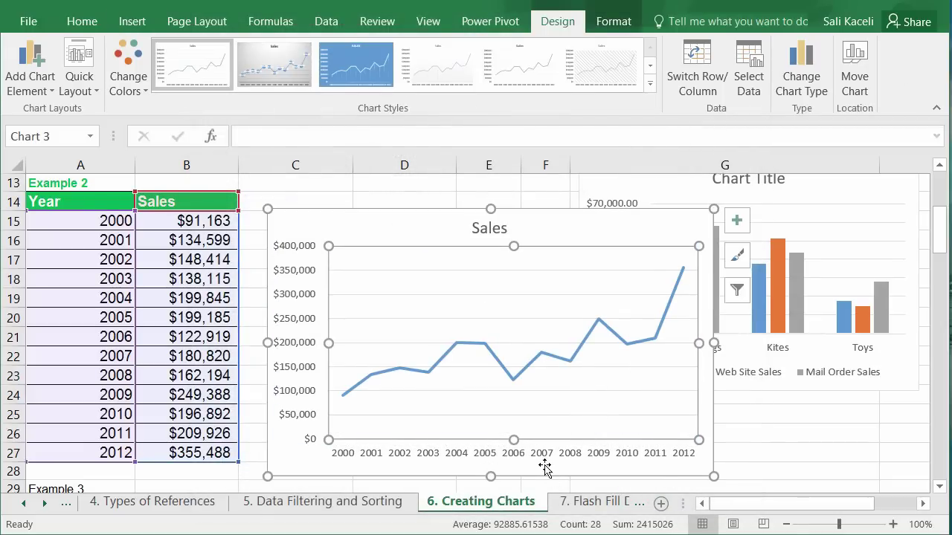
{"action": "left_click_drag", "start_coordinate": [367, 225], "coordinate": [358, 210]}
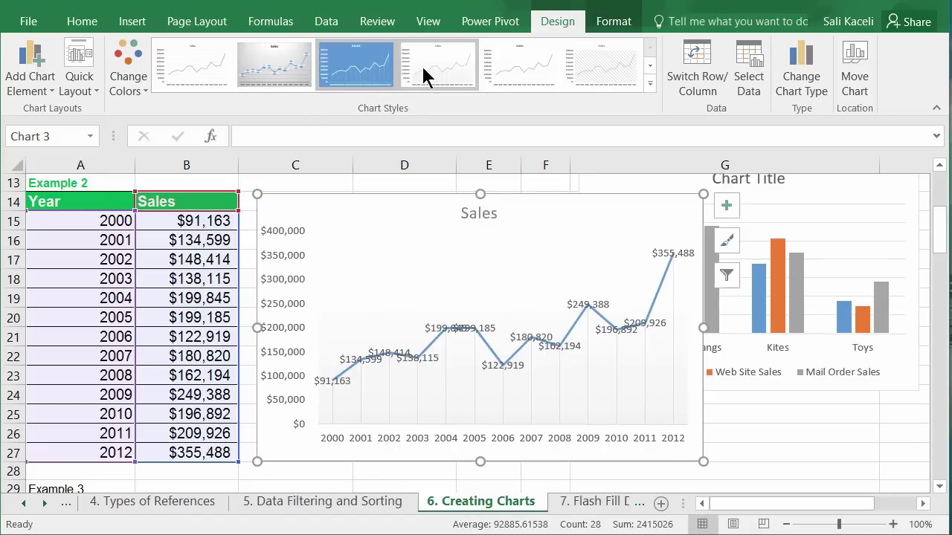
- Try several chart styles, keep the plain first style, and preview Quick Layout options
{"action": "left_click", "coordinate": [421, 64]}
{"action": "left_click", "coordinate": [521, 65]}
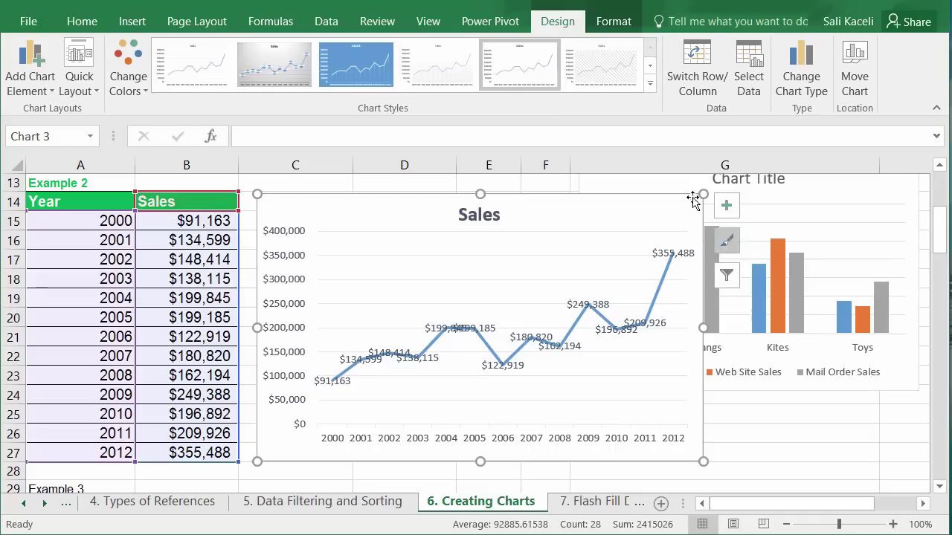
{"action": "left_click", "coordinate": [649, 87]}
{"action": "left_click", "coordinate": [610, 68]}
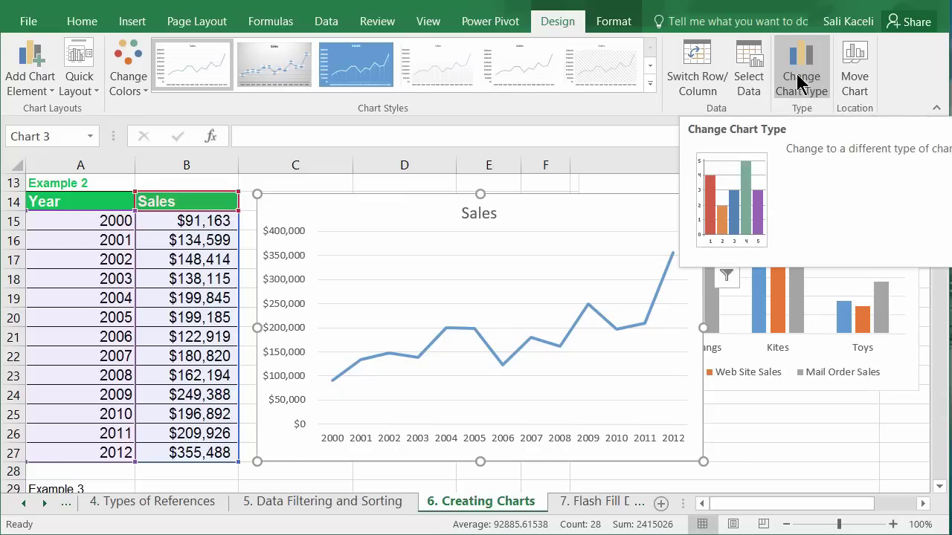
{"action": "left_click", "coordinate": [89, 90]}
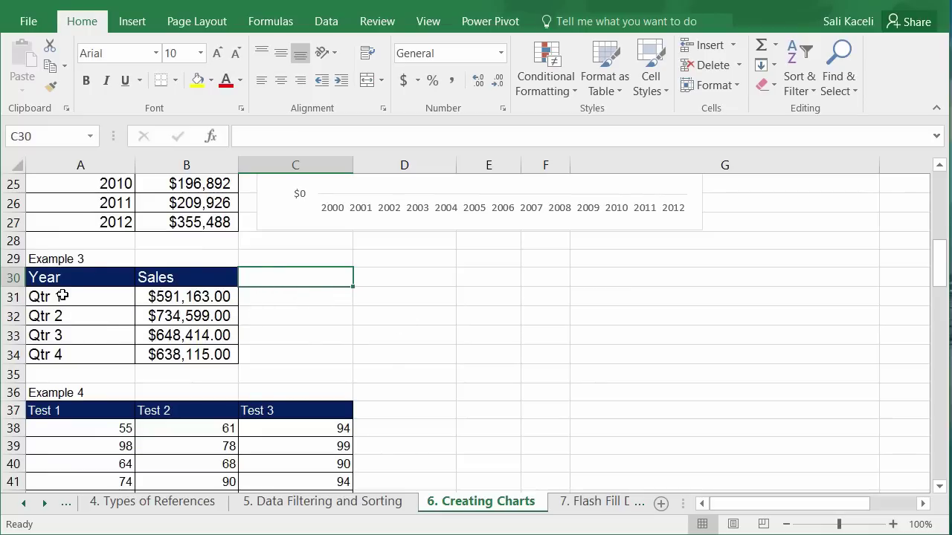
- Chart Example 3's quarterly sales A30:B34 as a column chart, shrink it and place it beside the data
{"action": "left_click_drag", "start_coordinate": [50, 277], "coordinate": [183, 355]}
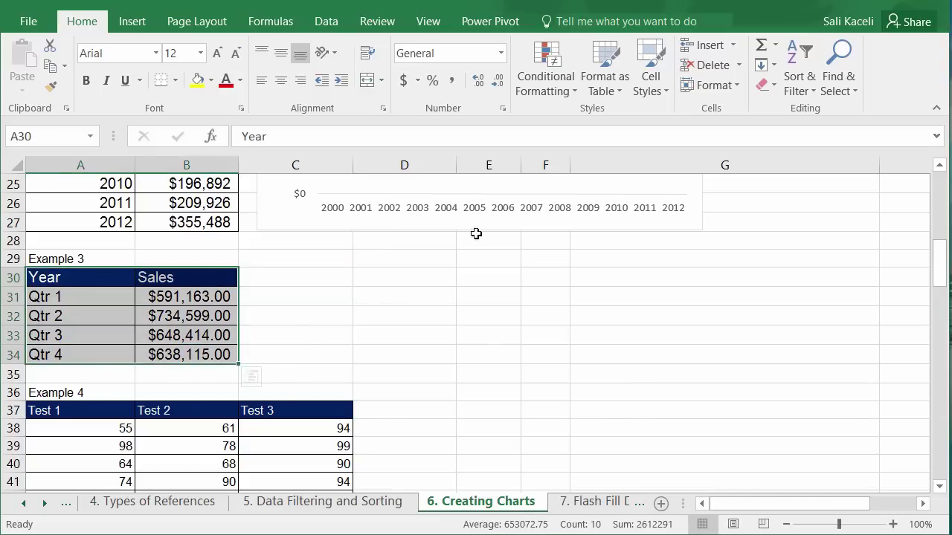
{"action": "left_click", "coordinate": [141, 23]}
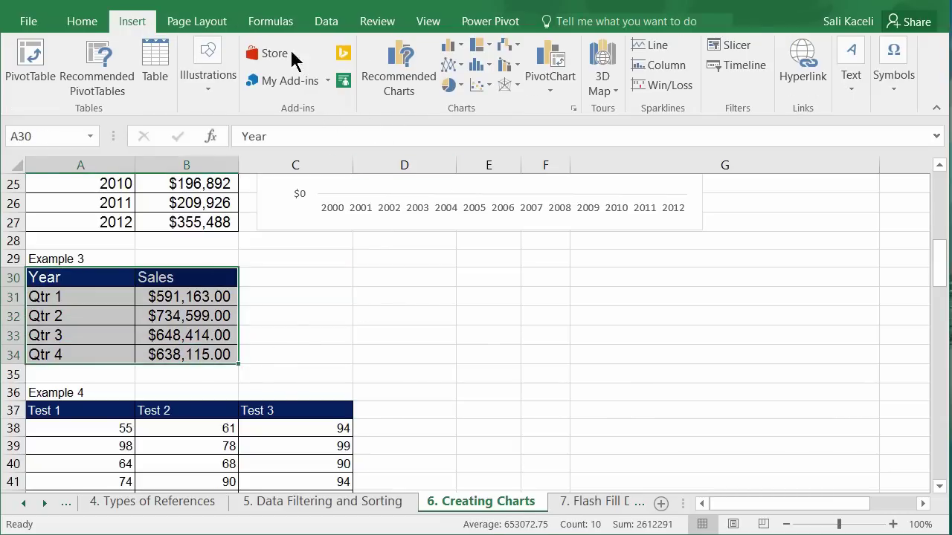
{"action": "left_click", "coordinate": [402, 66]}
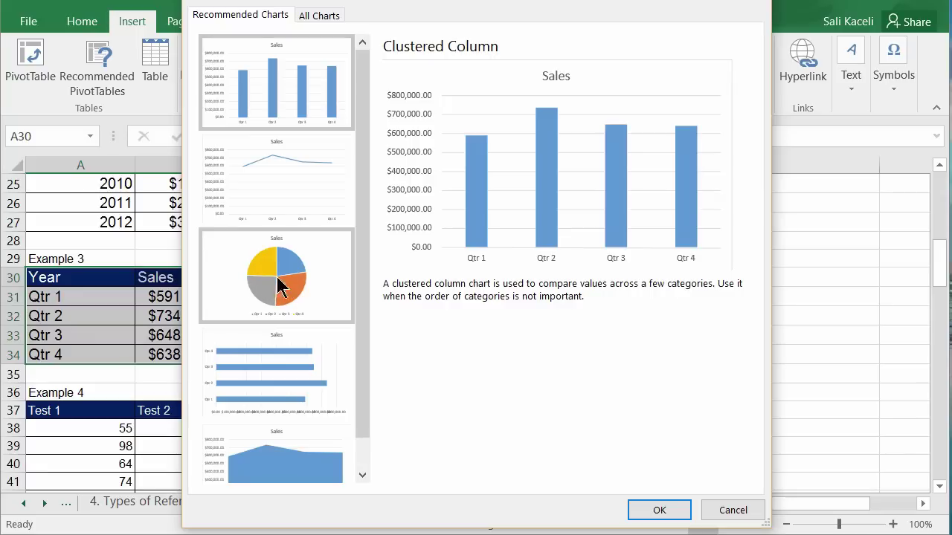
{"action": "left_click", "coordinate": [659, 510]}
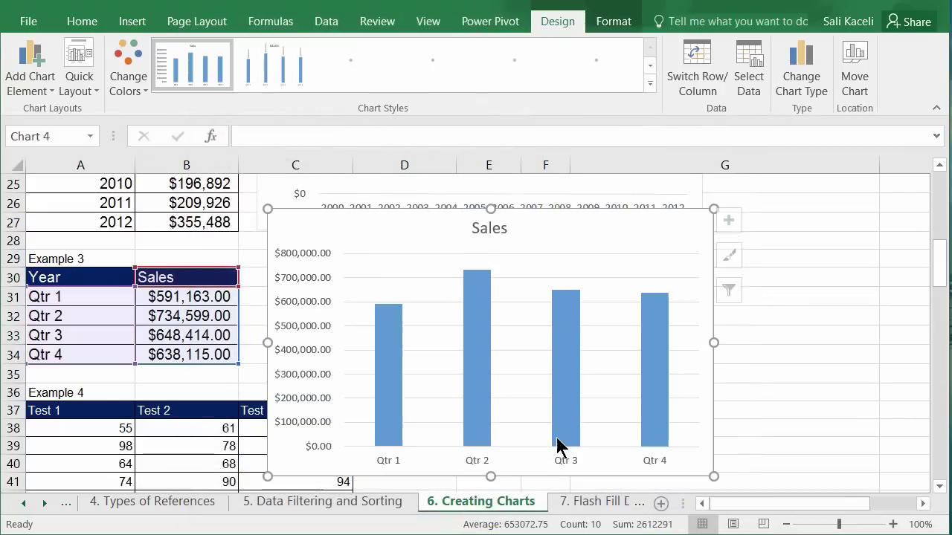
{"action": "left_click_drag", "start_coordinate": [431, 261], "coordinate": [327, 273]}
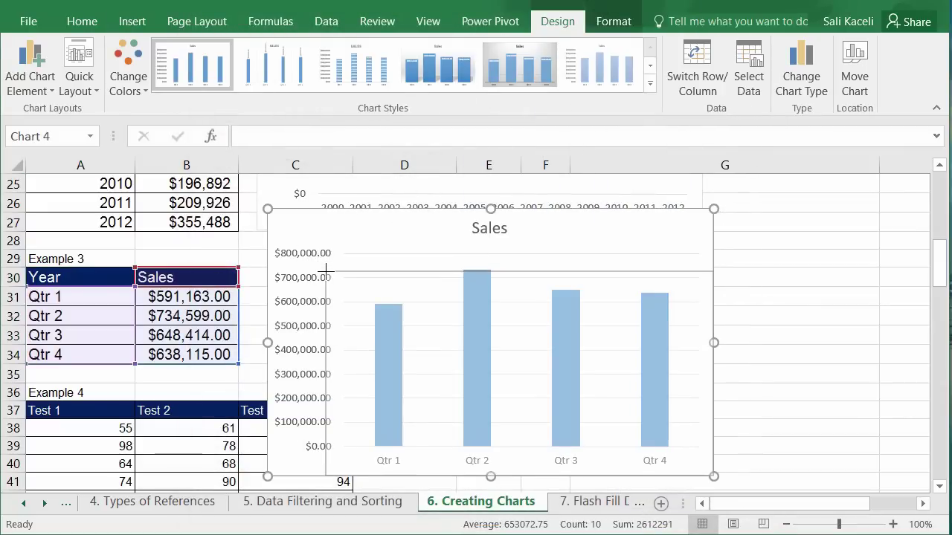
{"action": "left_click_drag", "start_coordinate": [409, 321], "coordinate": [392, 278]}
{"action": "scroll", "coordinate": [409, 298], "scroll_direction": "down", "scroll_amount": 2}
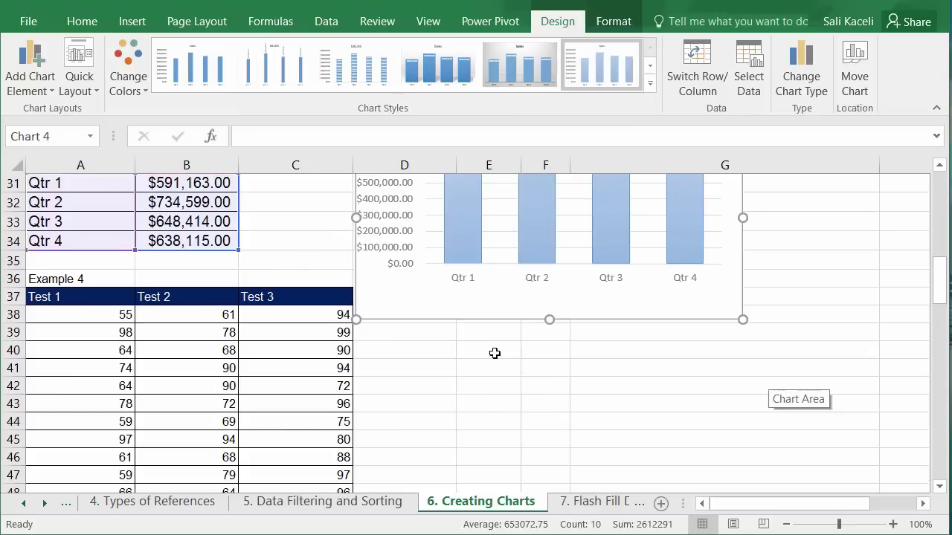
{"action": "left_click", "coordinate": [501, 402]}
{"action": "scroll", "coordinate": [501, 402], "scroll_direction": "down", "scroll_amount": 2}
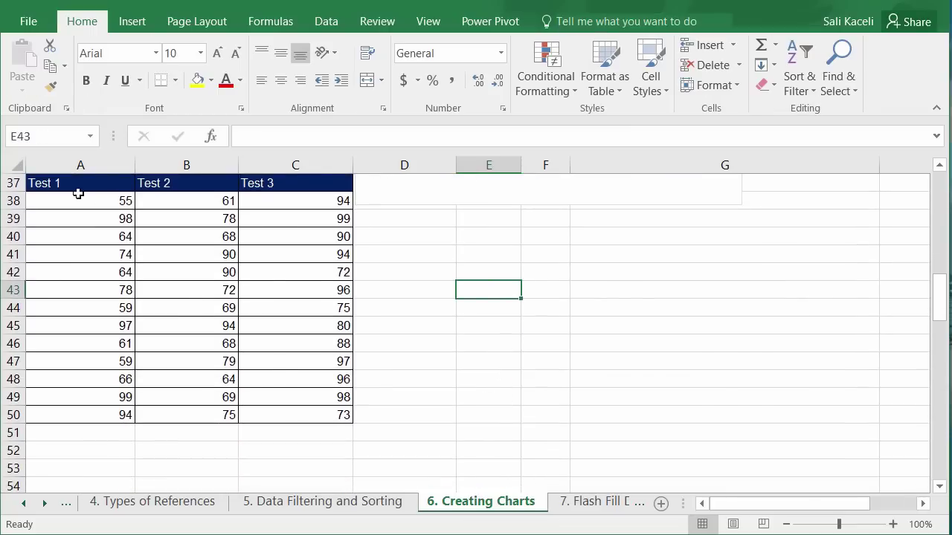
- Select the whole Test 1–3 table and view its recommended charts
{"action": "scroll", "coordinate": [261, 278], "scroll_direction": "up", "scroll_amount": 4}
{"action": "scroll", "coordinate": [261, 277], "scroll_direction": "up", "scroll_amount": 8}
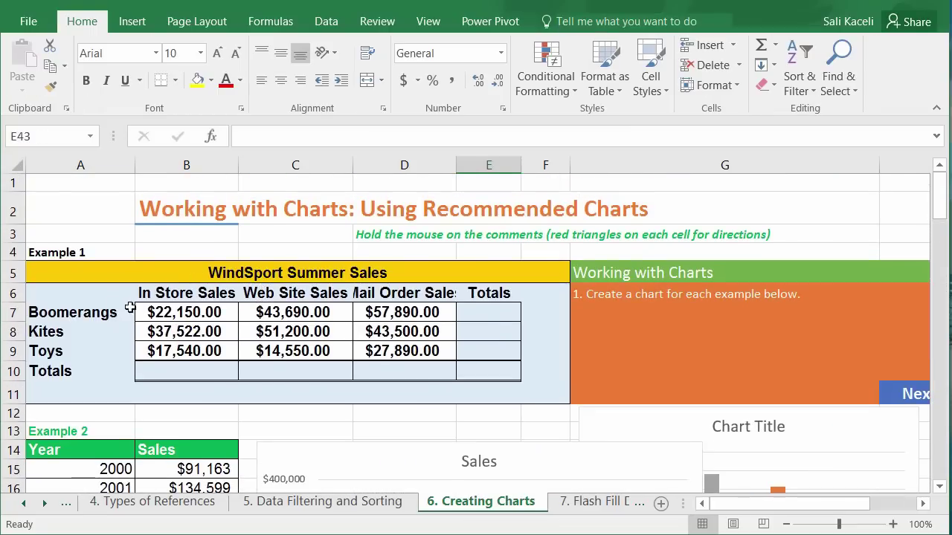
{"action": "scroll", "coordinate": [342, 362], "scroll_direction": "down", "scroll_amount": 12}
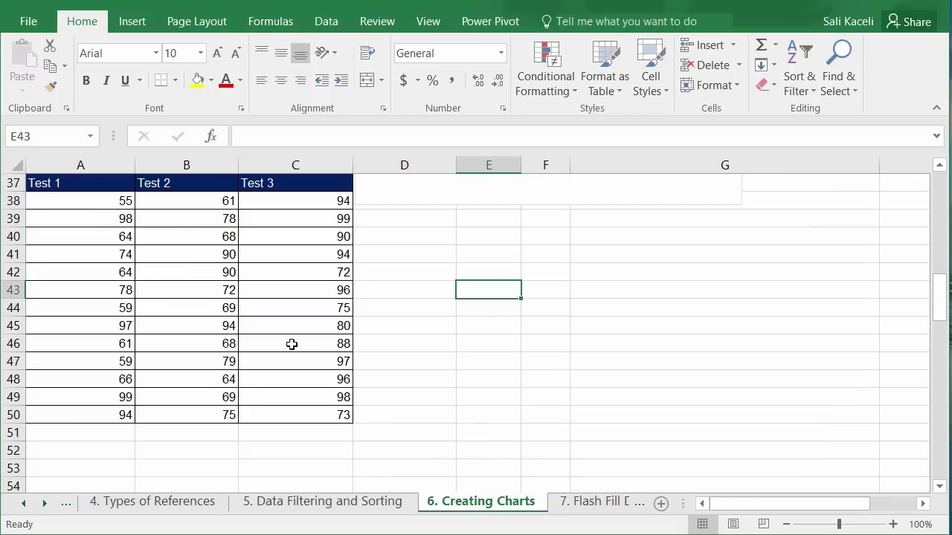
{"action": "left_click_drag", "start_coordinate": [47, 185], "coordinate": [287, 408]}
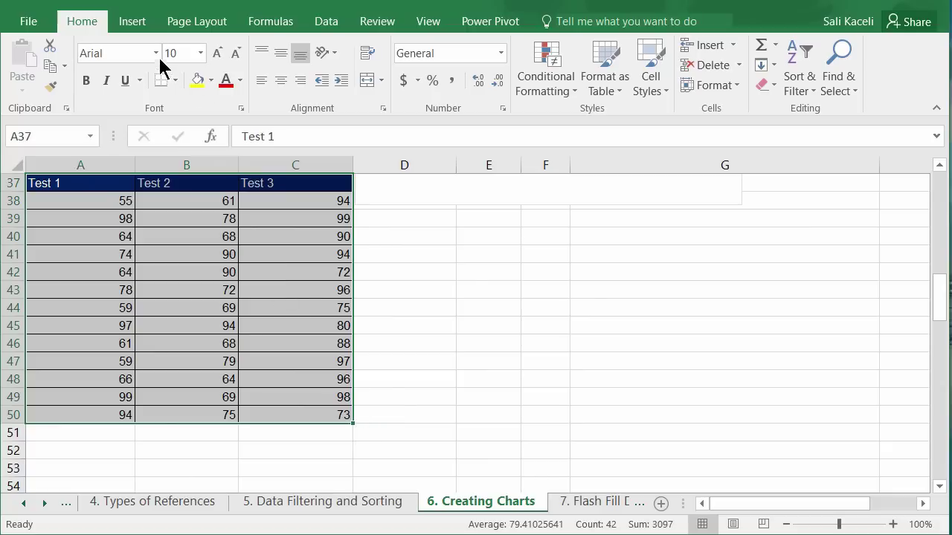
{"action": "left_click", "coordinate": [128, 24]}
{"action": "left_click", "coordinate": [376, 87]}
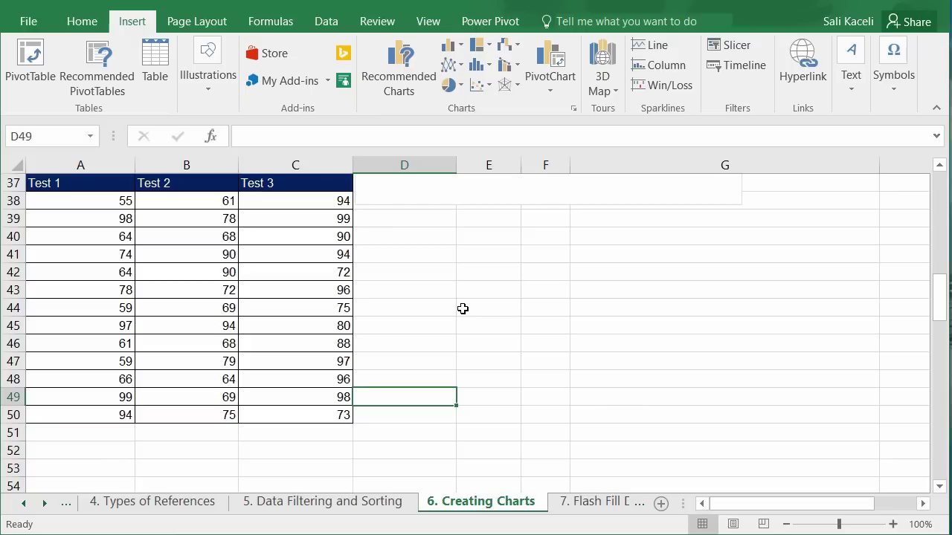
- Select the Test 1 scores and add the Test 3 column to the selection
{"action": "left_click", "coordinate": [69, 188]}
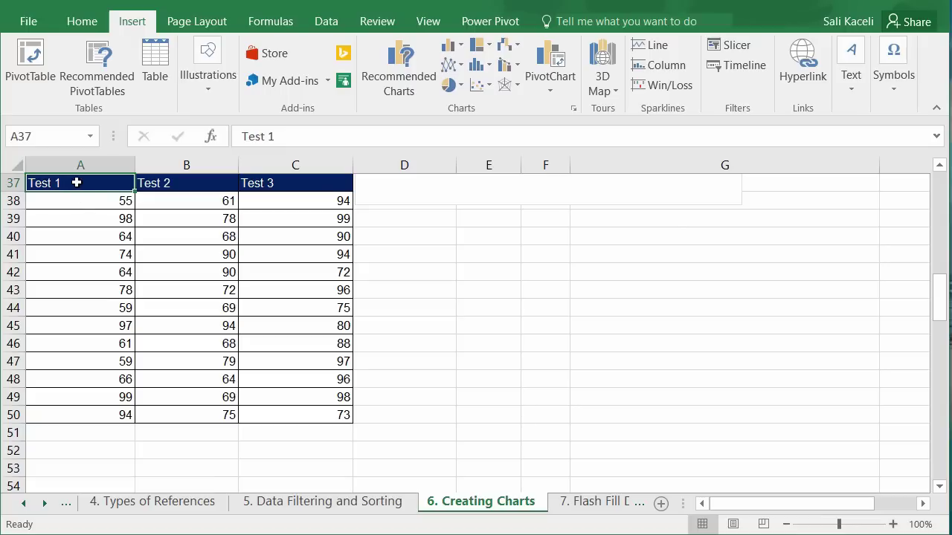
{"action": "left_click_drag", "start_coordinate": [76, 182], "coordinate": [99, 413]}
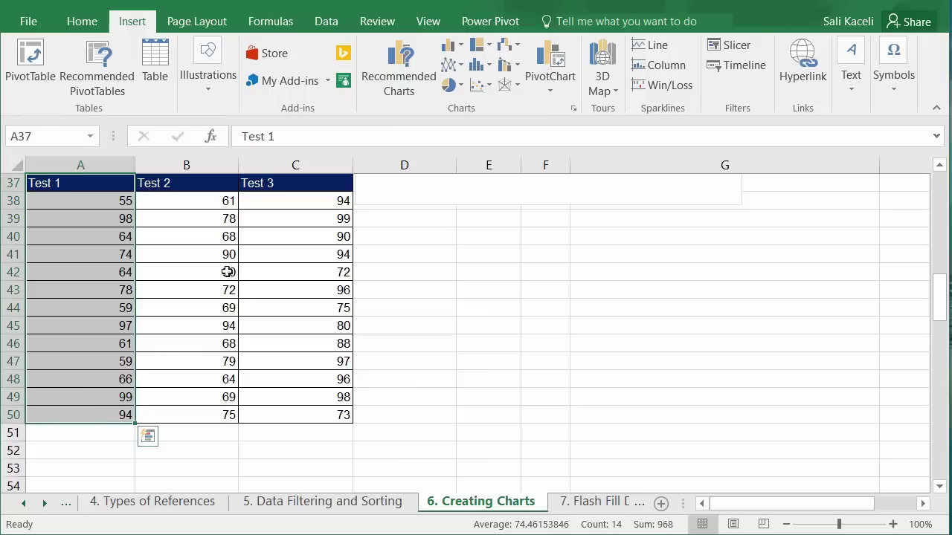
{"action": "left_click_drag", "start_coordinate": [250, 183], "coordinate": [283, 409], "text": "ctrl"}
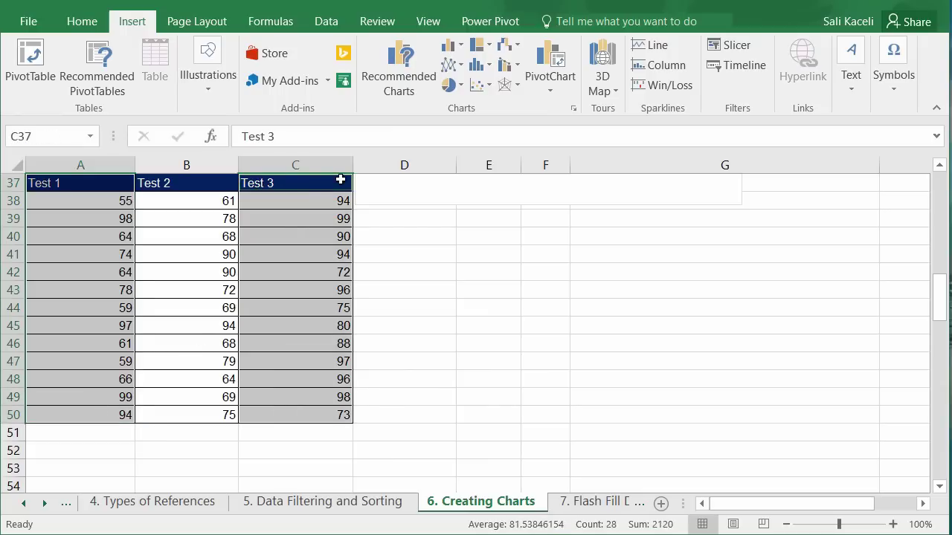
- Insert a basic 2-D line chart of Test 1 and Test 3 and place it right of the data
{"action": "left_click", "coordinate": [461, 74]}
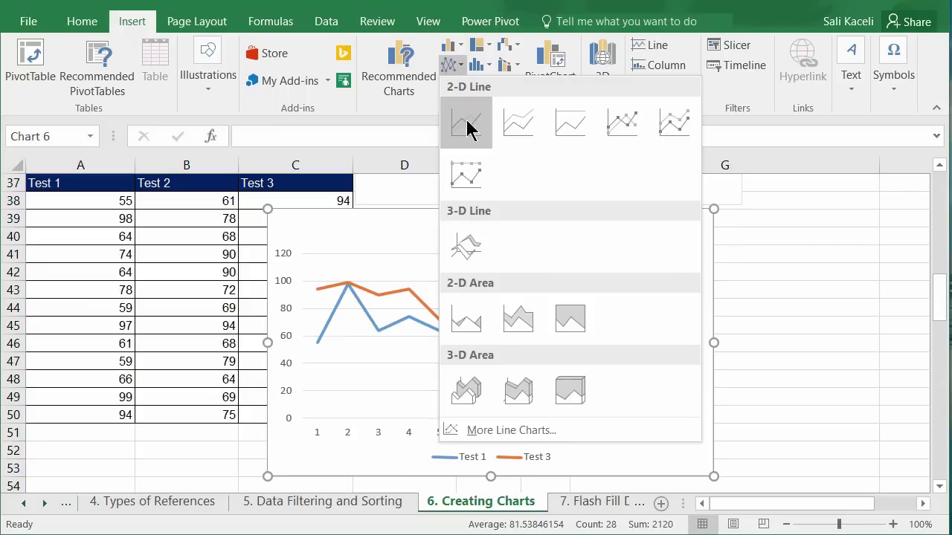
{"action": "left_click", "coordinate": [473, 130]}
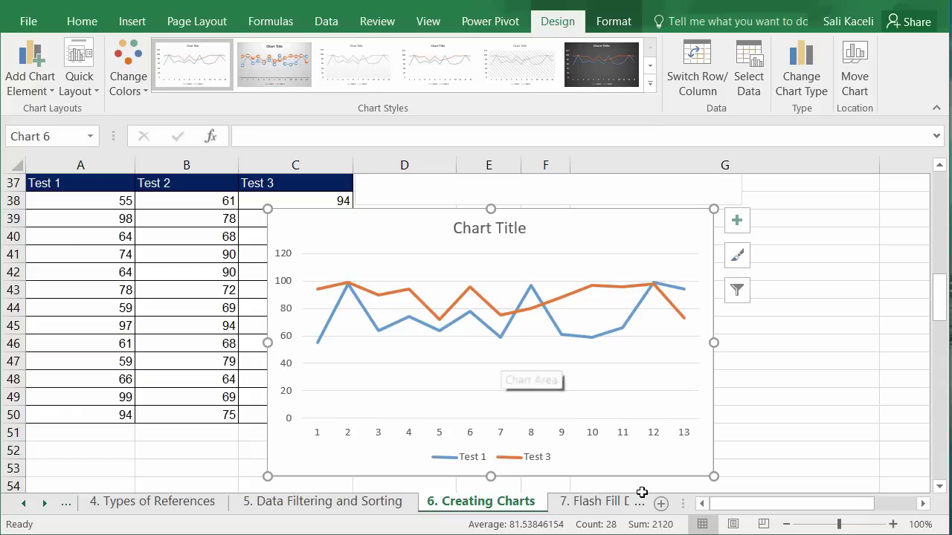
{"action": "left_click_drag", "start_coordinate": [636, 472], "coordinate": [737, 465]}
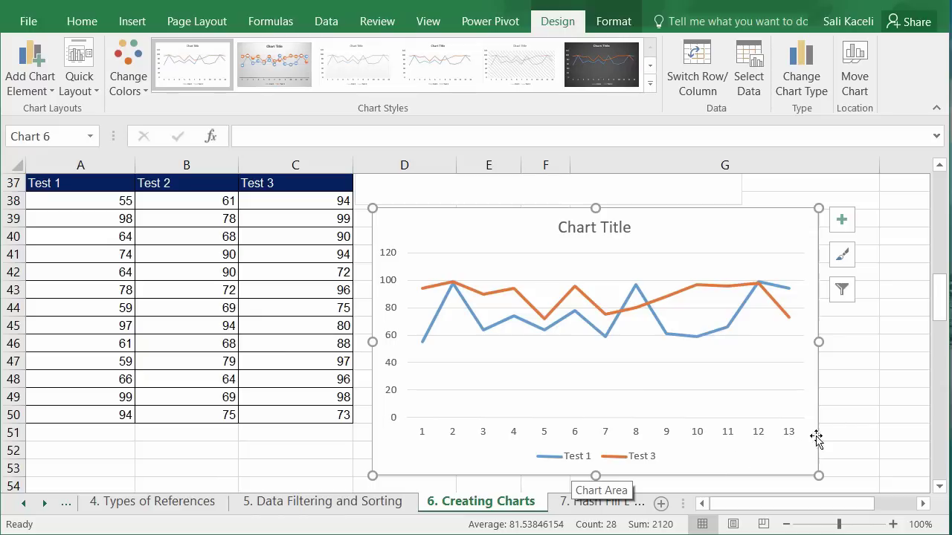
{"action": "left_click", "coordinate": [858, 414]}
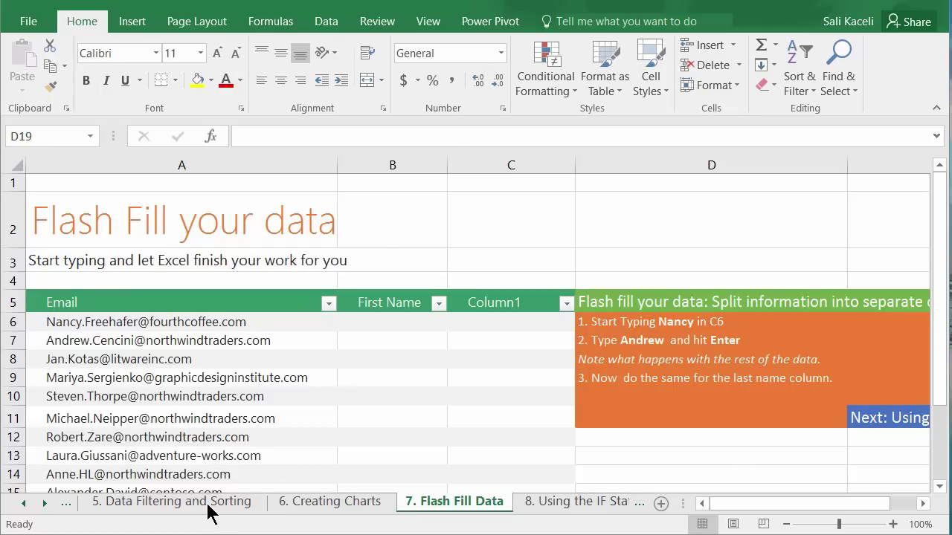
- On 2. Basic Calculations, enter =F6*12 in G6 for Annual Net, then return to Flash Fill Data
{"action": "left_click", "coordinate": [25, 504]}
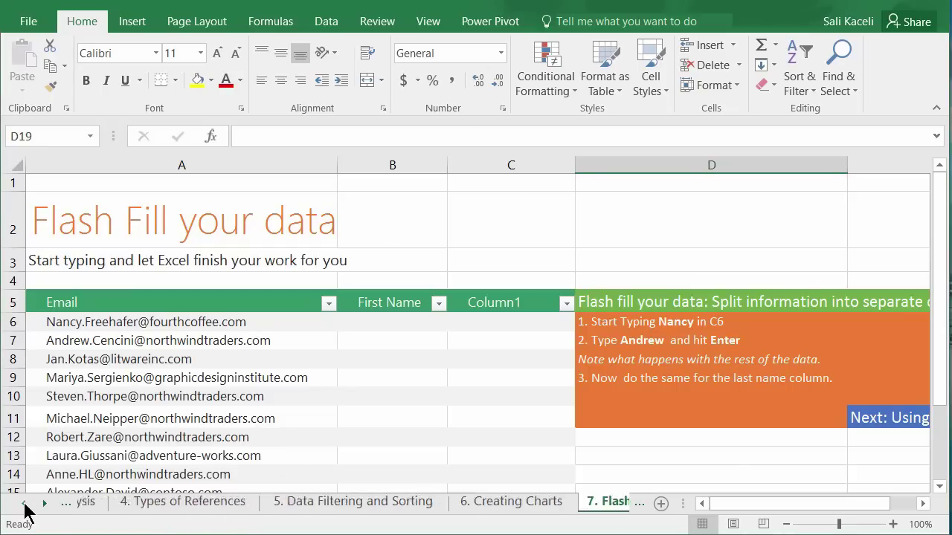
{"action": "left_click", "coordinate": [26, 504]}
{"action": "left_click", "coordinate": [25, 505]}
{"action": "left_click", "coordinate": [141, 501]}
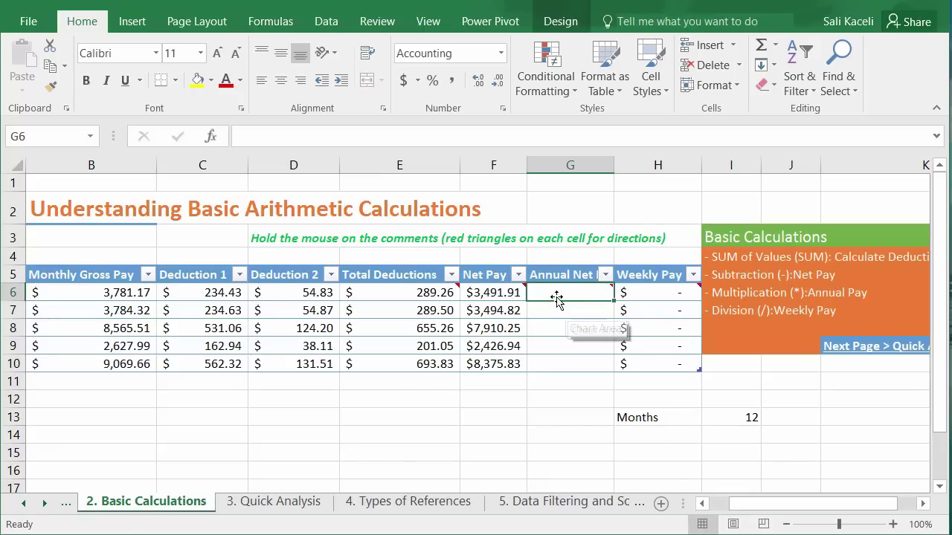
{"action": "mouse_move", "coordinate": [554, 295]}
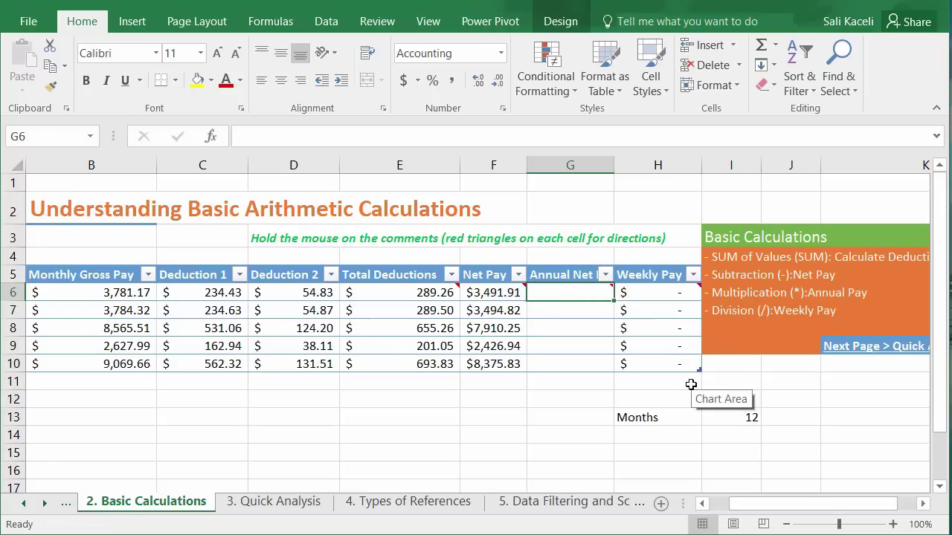
{"action": "type", "text": "=f6*12"}
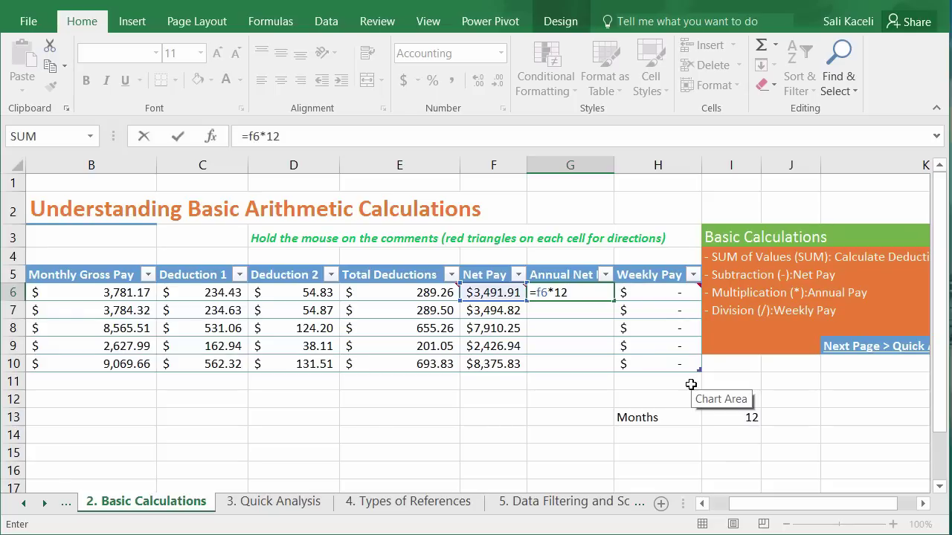
{"action": "key", "text": "Return"}
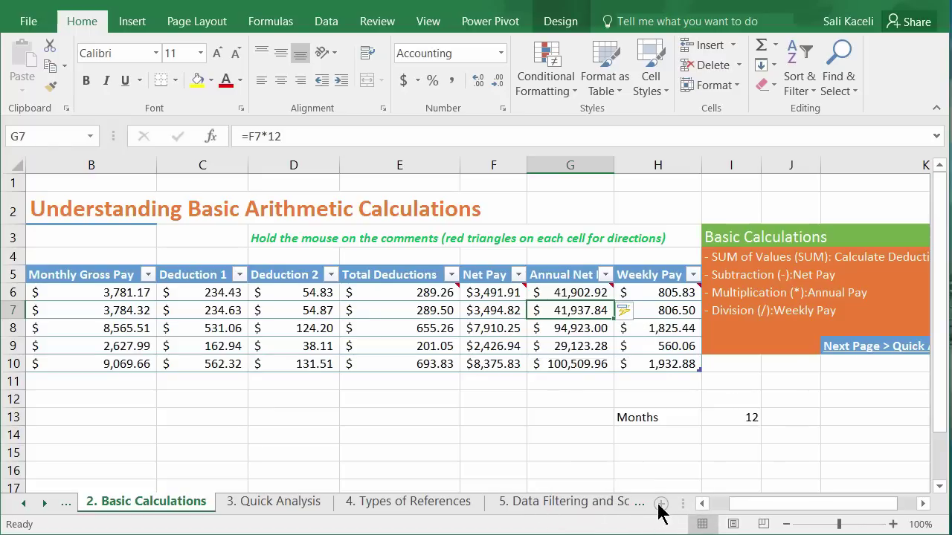
{"action": "left_click", "coordinate": [632, 506]}
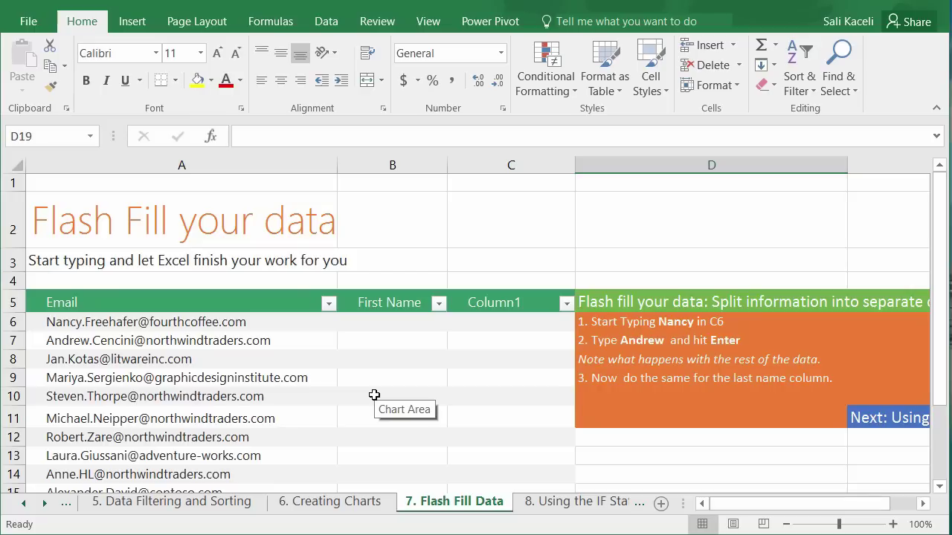
- Type two example first names in B6:B7 so Flash Fill completes the First Name column
{"action": "left_click", "coordinate": [374, 323]}
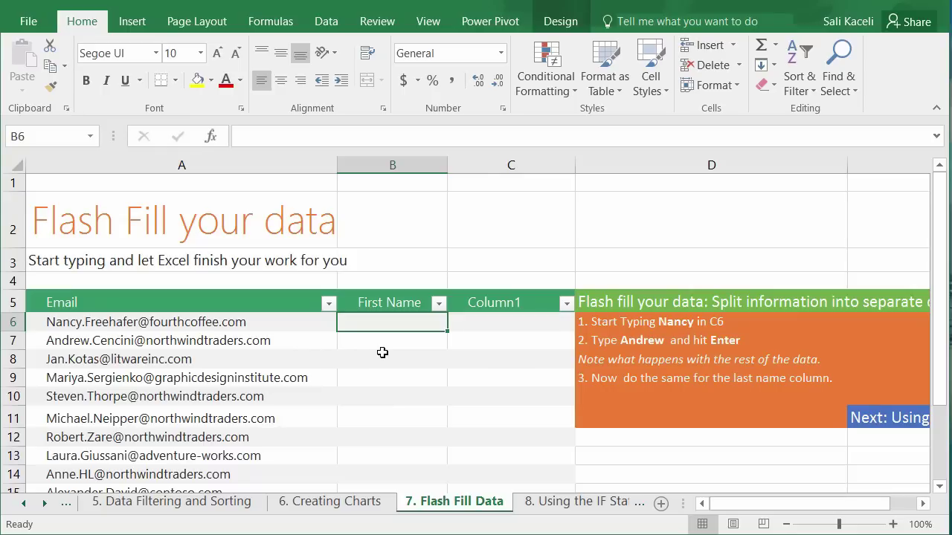
{"action": "type", "text": "Nancy"}
{"action": "key", "text": "Return"}
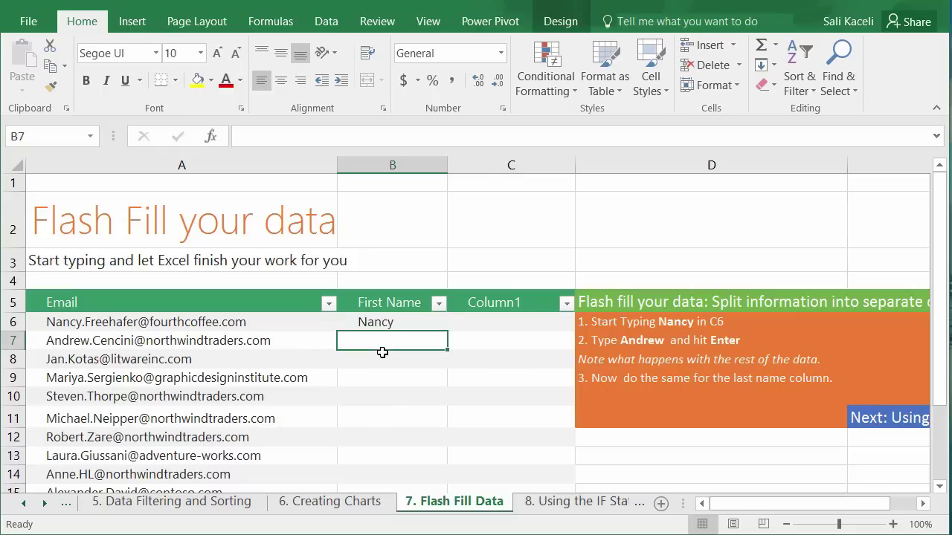
{"action": "type", "text": "Andrew"}
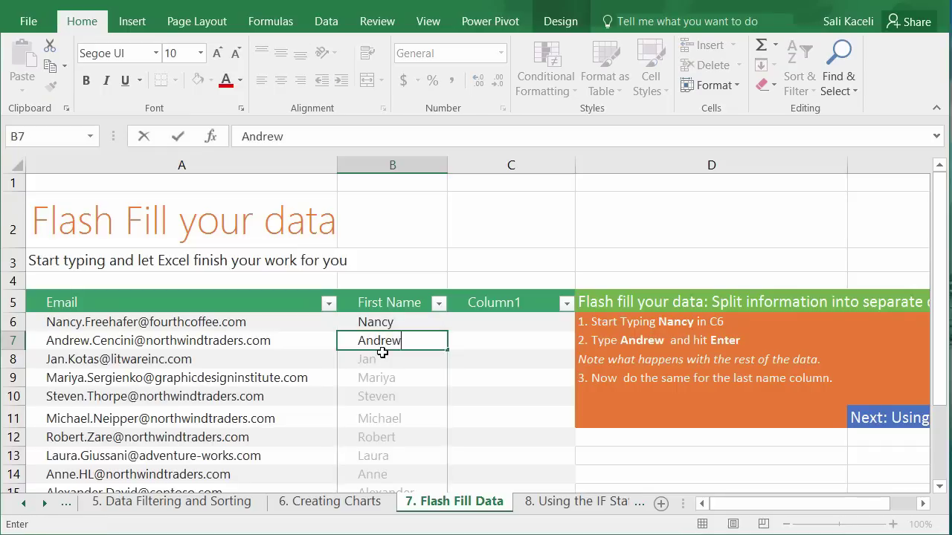
{"action": "key", "text": "shift+Left"}
{"action": "key", "text": "shift+Left"}
{"action": "key", "text": "shift+Left"}
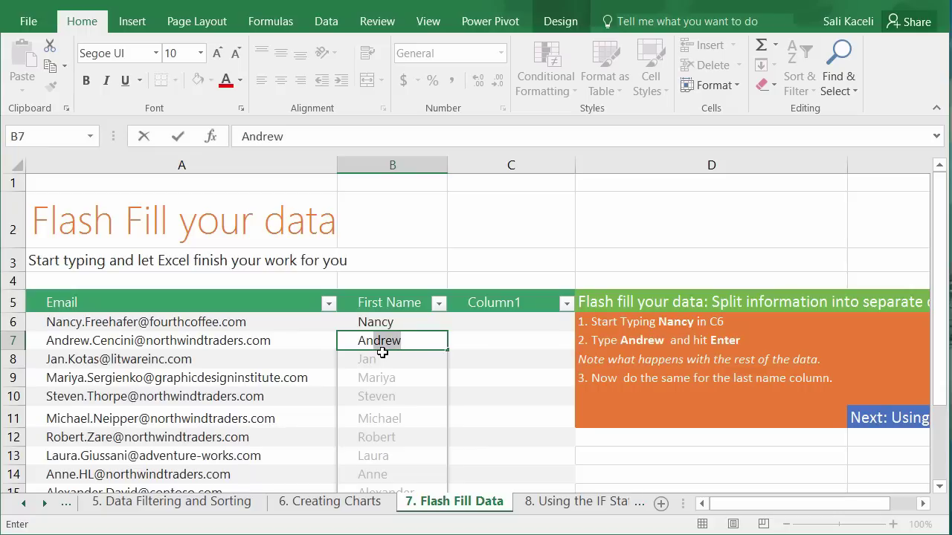
{"action": "key", "text": "Return"}
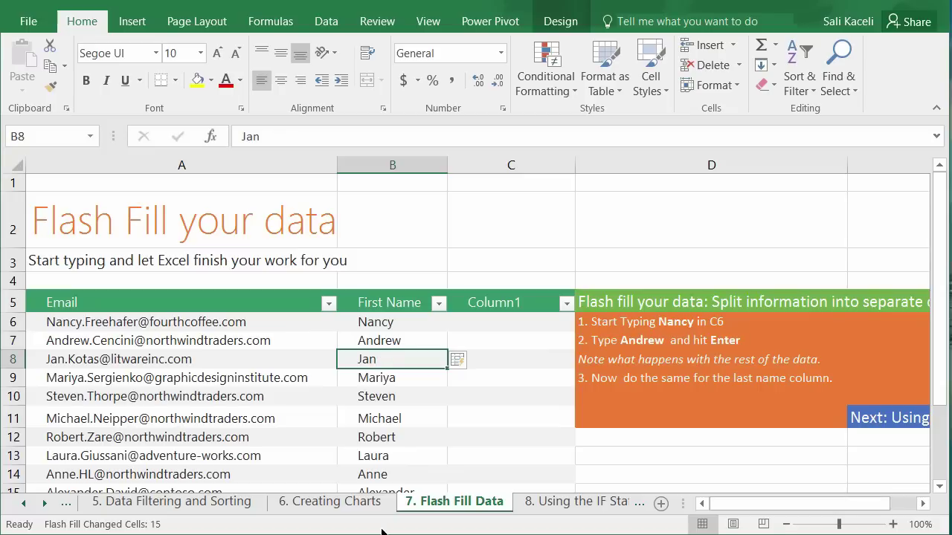
- Rename C5 to 'Last name' and enter a sample surname so Flash Fill completes column C
{"action": "left_click", "coordinate": [500, 306]}
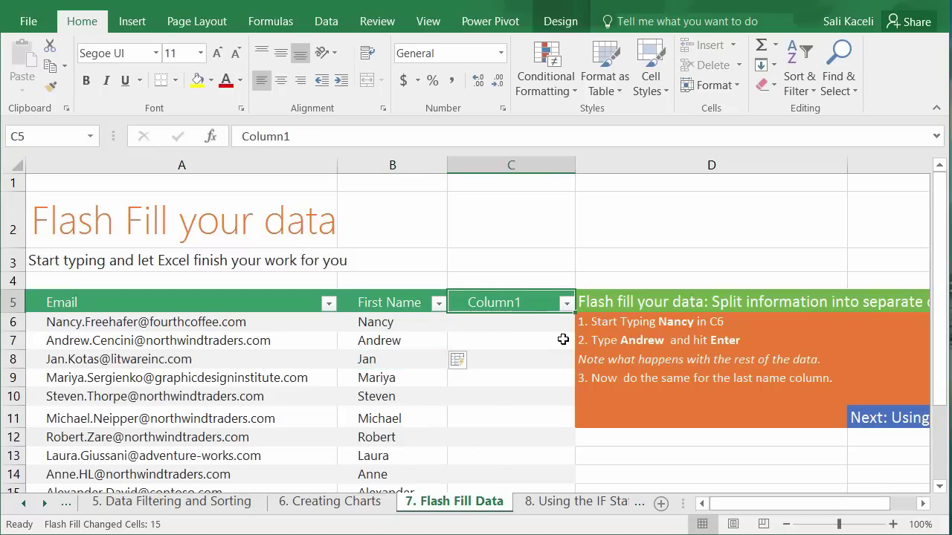
{"action": "type", "text": "Last name"}
{"action": "key", "text": "Return"}
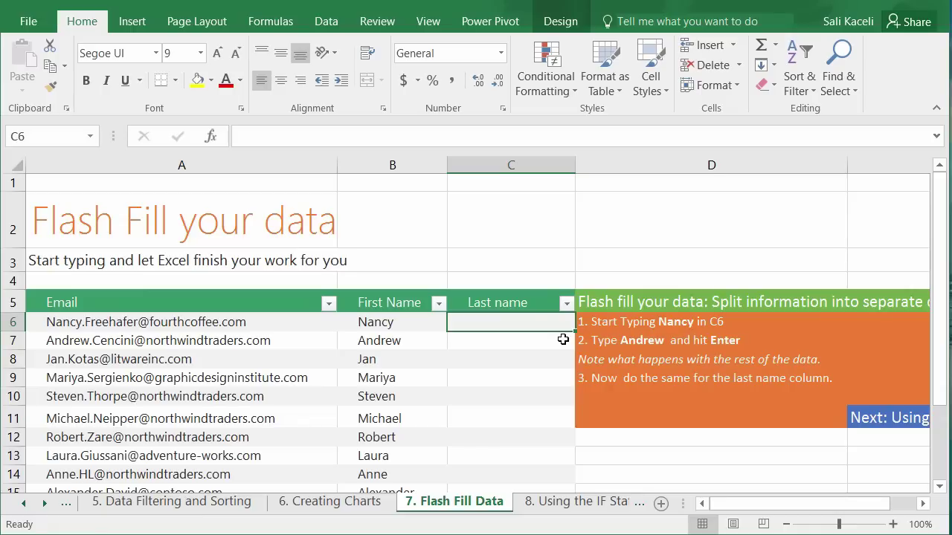
{"action": "type", "text": "Freehave"}
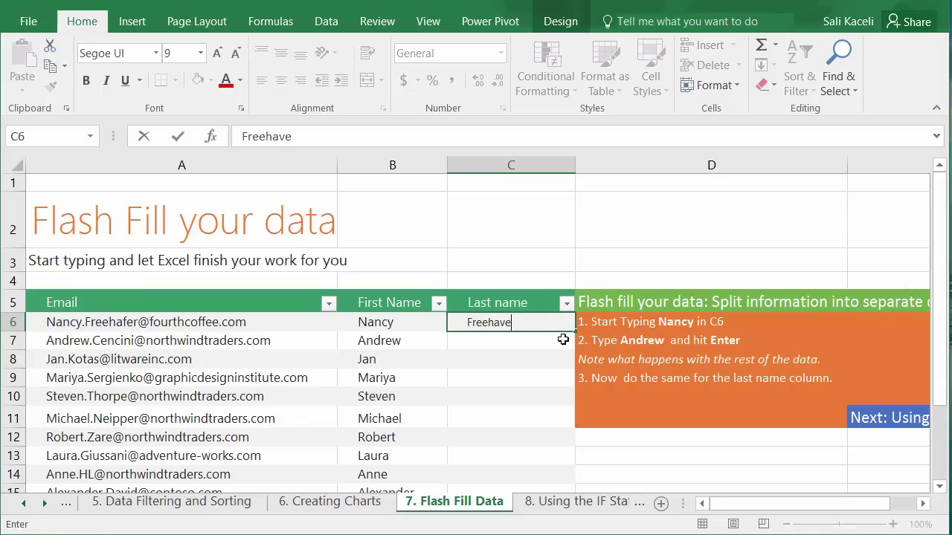
{"action": "type", "text": "r"}
{"action": "key", "text": "Return"}
{"action": "type", "text": "cencini"}
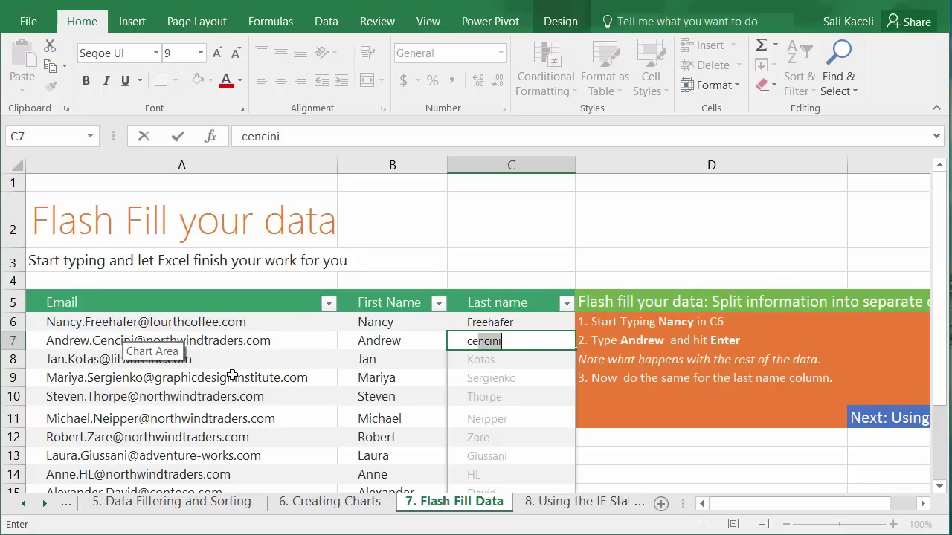
{"action": "key", "text": "Return"}
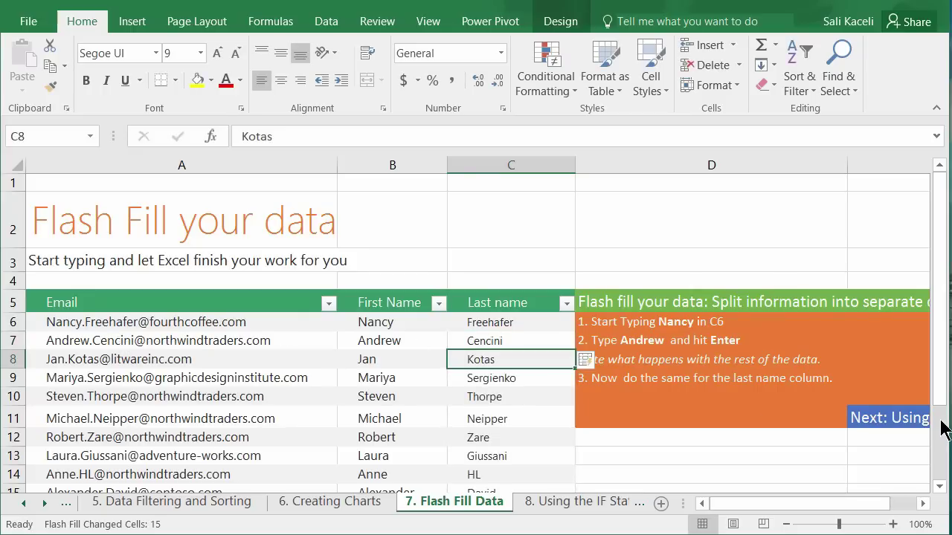
{"action": "scroll", "coordinate": [559, 407], "scroll_direction": "down", "scroll_amount": 4}
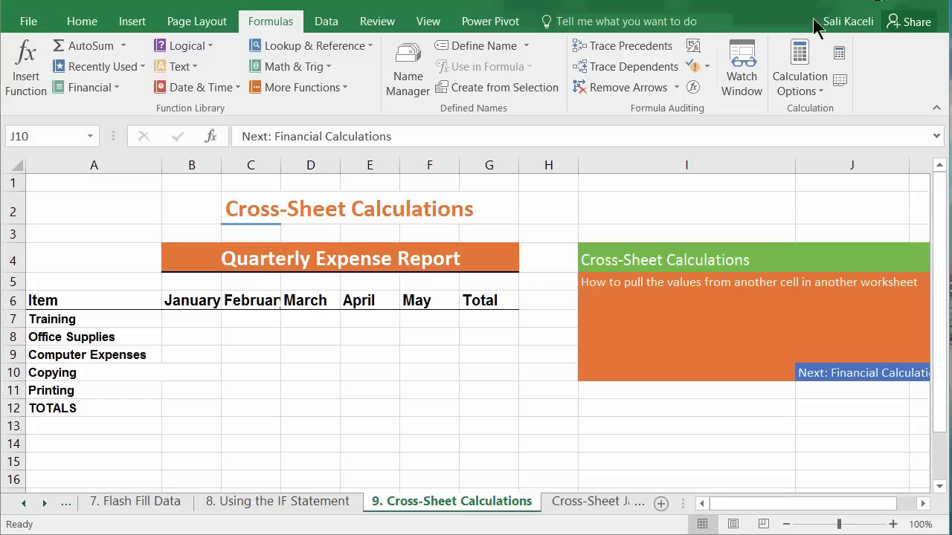
{"action": "left_click", "coordinate": [199, 322]}
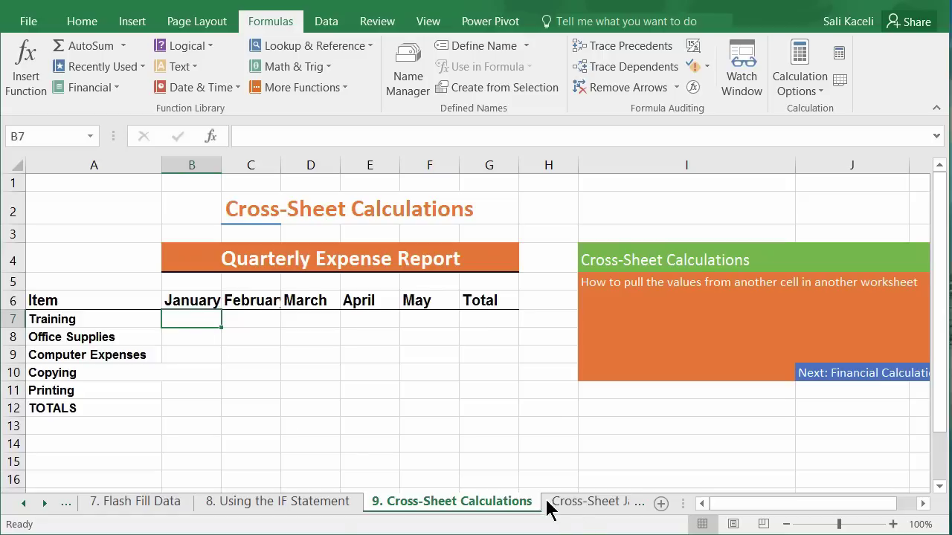
{"action": "left_click", "coordinate": [584, 505]}
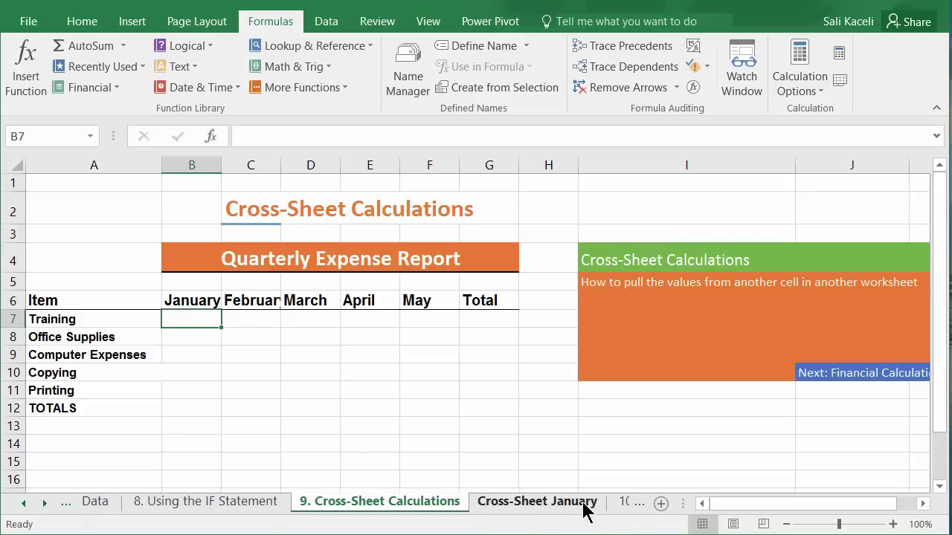
{"action": "left_click", "coordinate": [266, 363]}
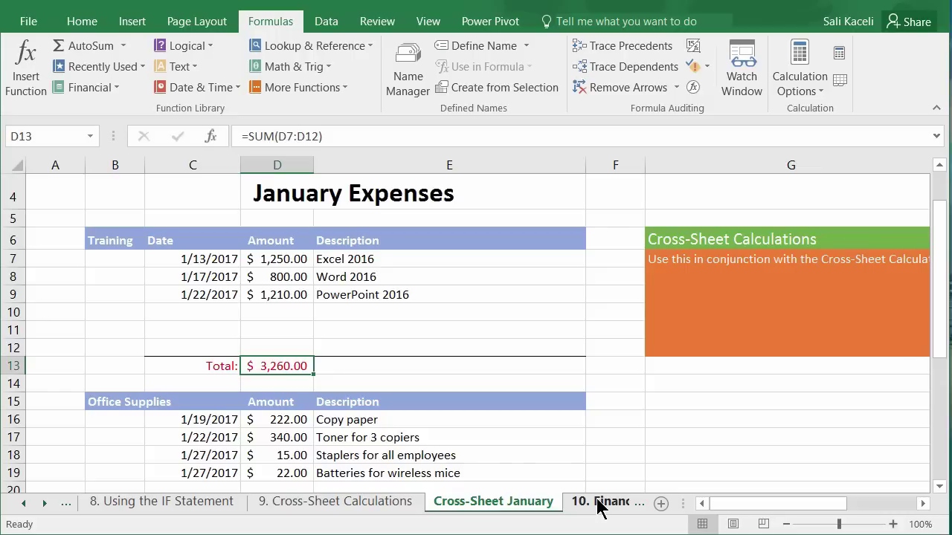
{"action": "left_click", "coordinate": [340, 504]}
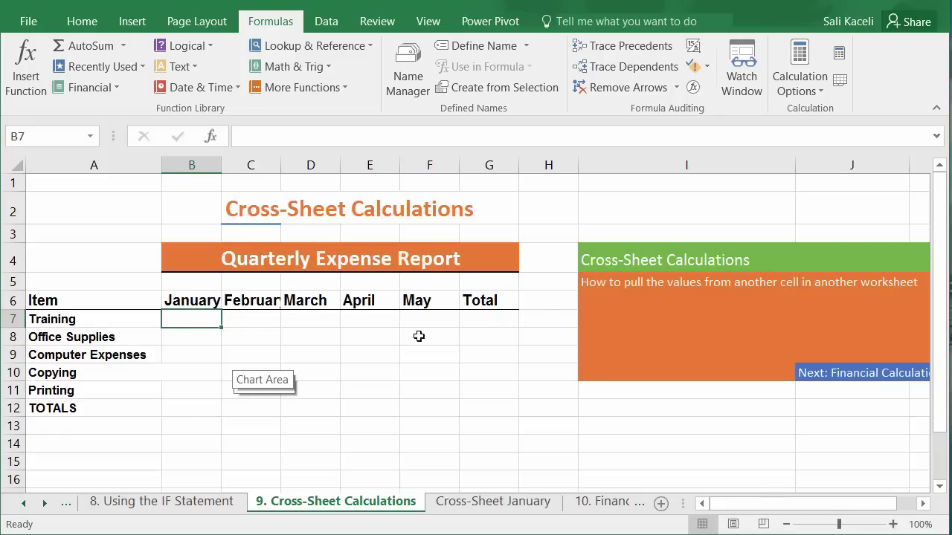
{"action": "left_click", "coordinate": [498, 507]}
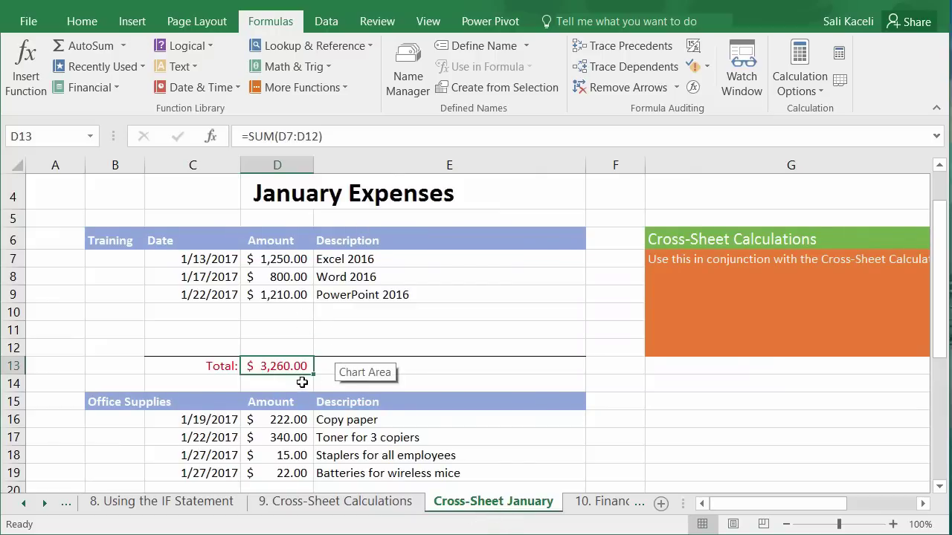
{"action": "scroll", "coordinate": [315, 399], "scroll_direction": "down", "scroll_amount": 2}
{"action": "scroll", "coordinate": [316, 400], "scroll_direction": "down", "scroll_amount": 1}
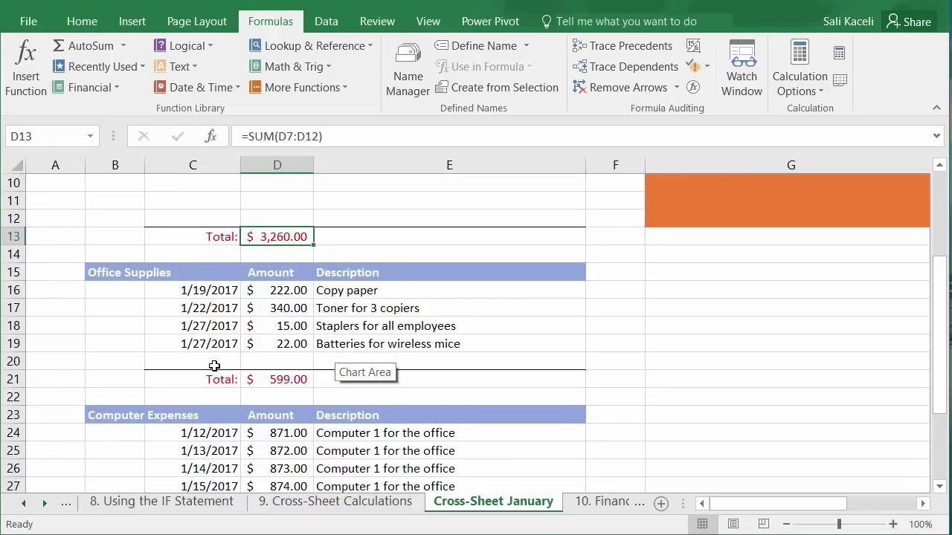
{"action": "scroll", "coordinate": [212, 368], "scroll_direction": "down", "scroll_amount": 2}
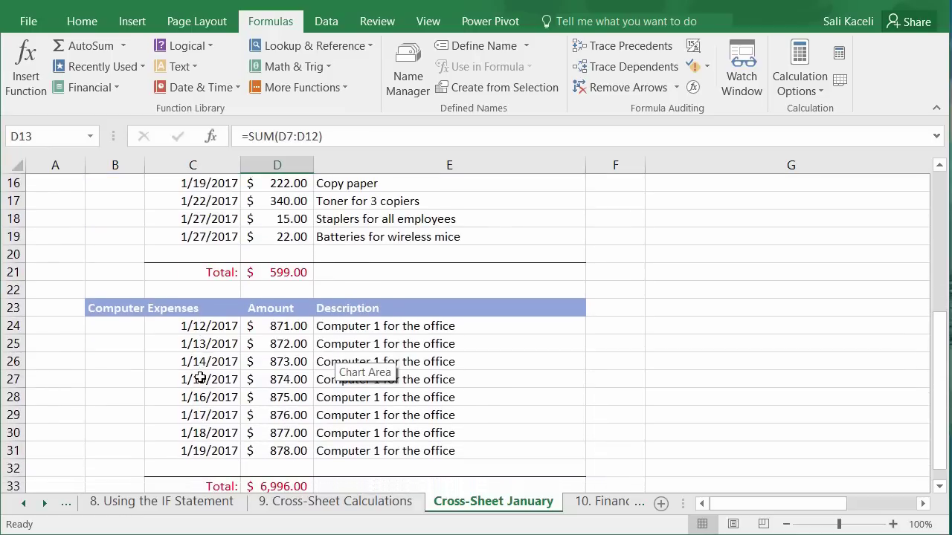
{"action": "scroll", "coordinate": [218, 370], "scroll_direction": "down", "scroll_amount": 2}
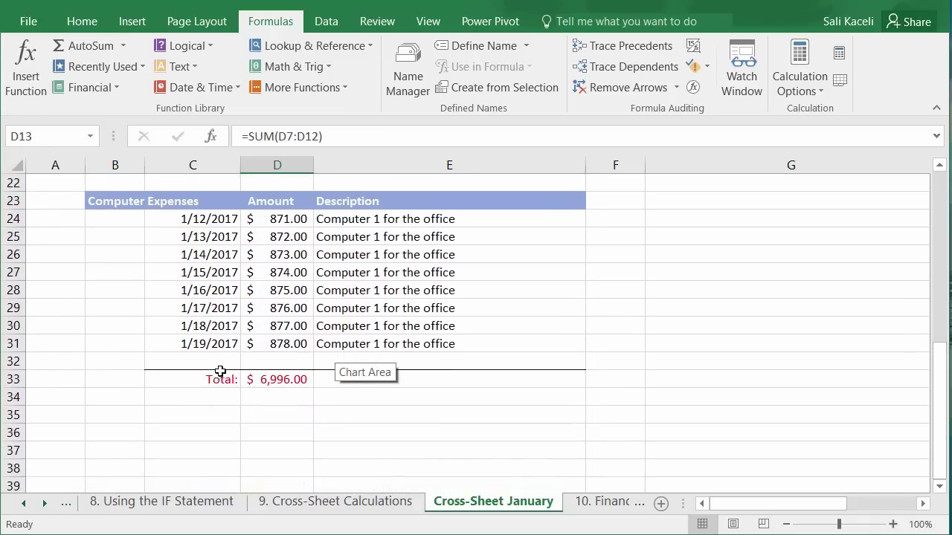
{"action": "left_click", "coordinate": [589, 504]}
{"action": "left_click", "coordinate": [323, 502]}
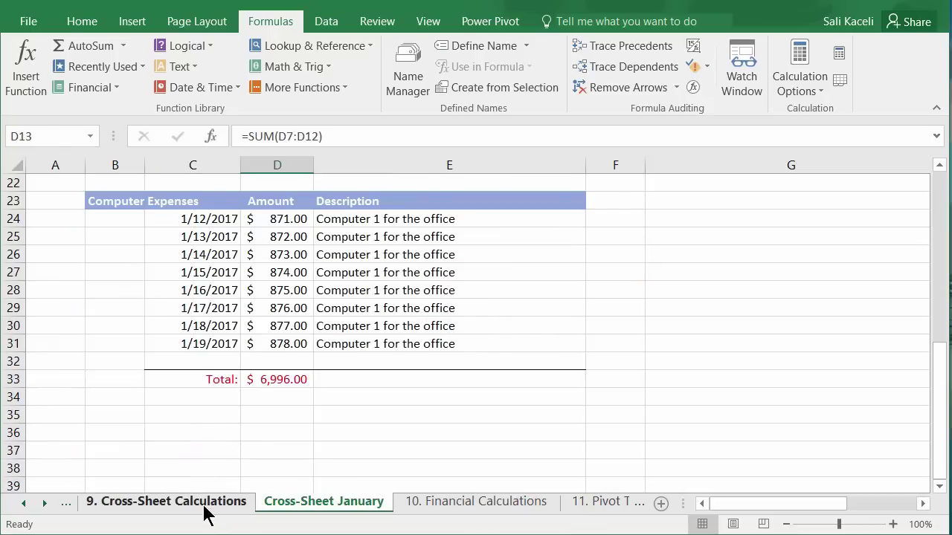
{"action": "left_click", "coordinate": [205, 504]}
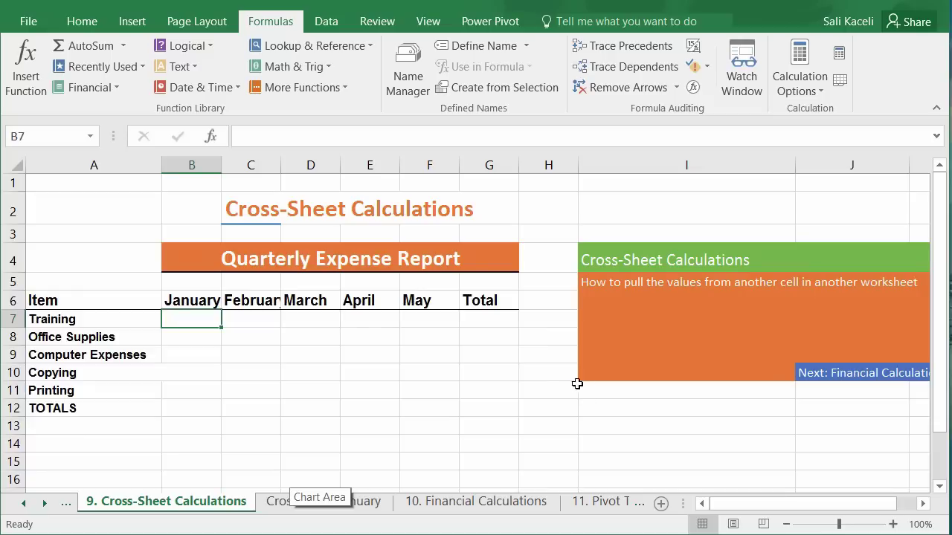
- Enter the sample value 55 in cell H6
{"action": "left_click", "coordinate": [555, 307]}
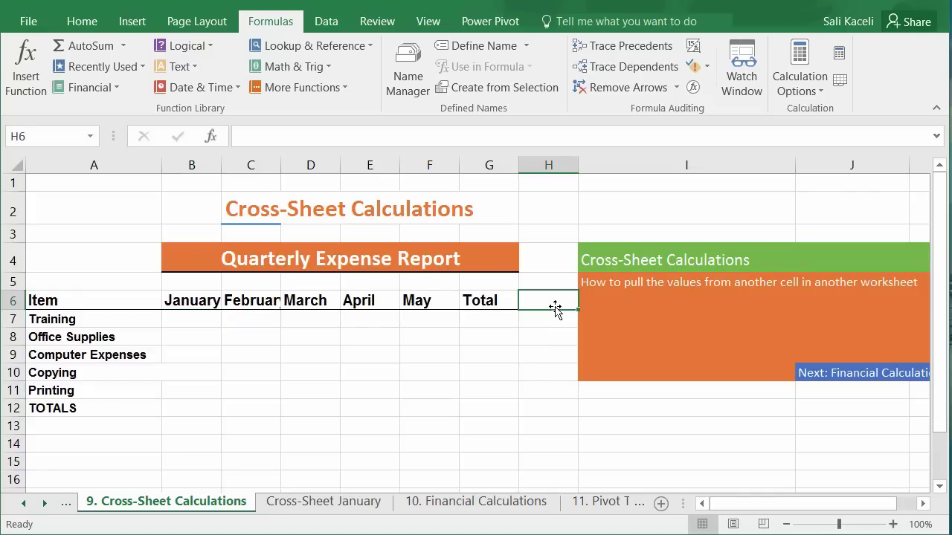
{"action": "type", "text": "55"}
{"action": "key", "text": "Return"}
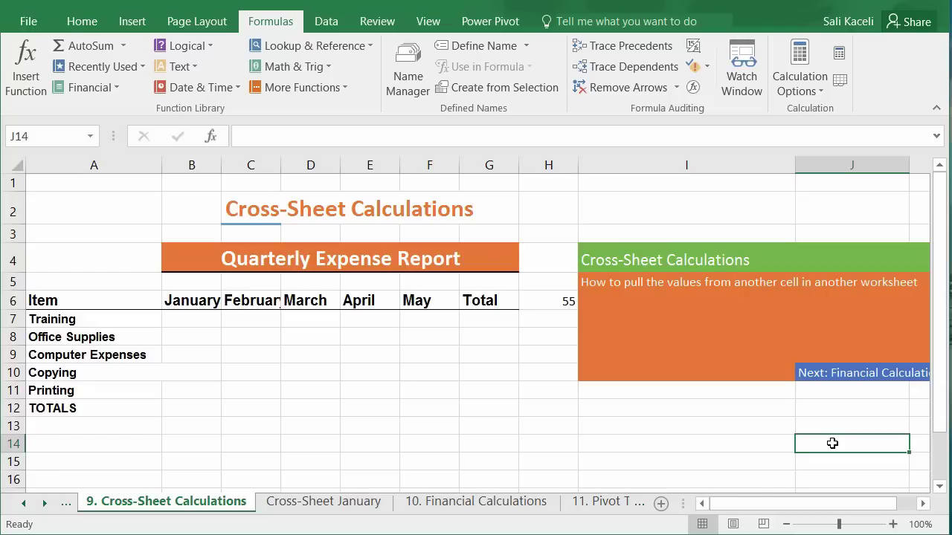
- Fill J14 and J15 with =H6 so both show 55
{"action": "type", "text": "="}
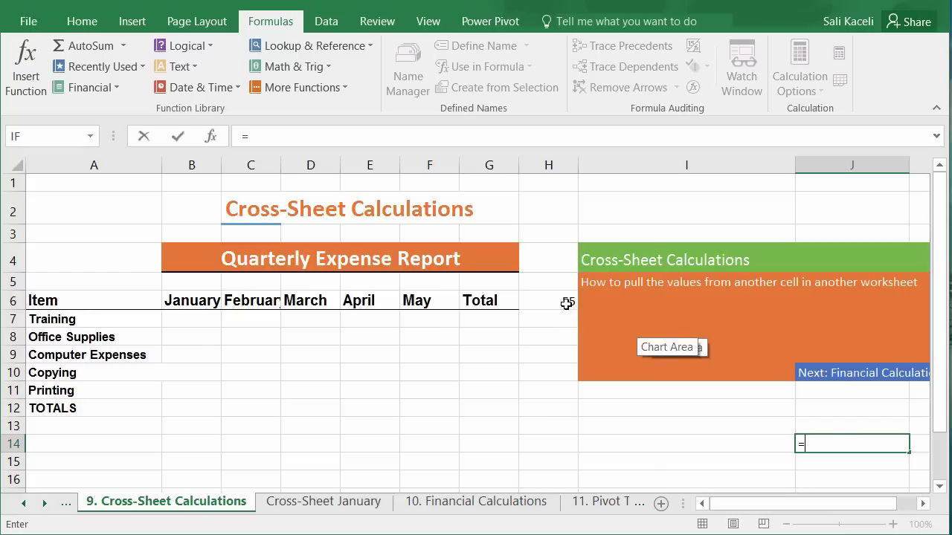
{"action": "left_click", "coordinate": [567, 304]}
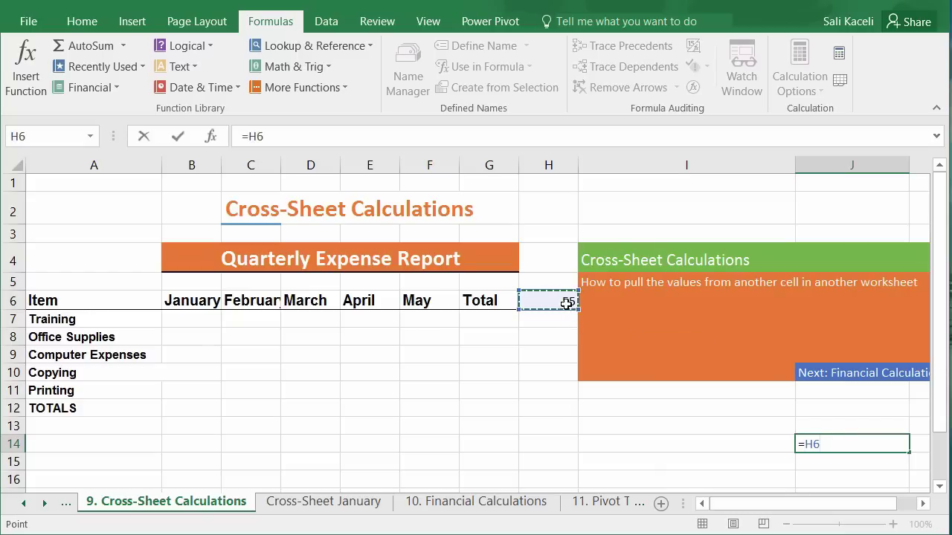
{"action": "key", "text": "Return"}
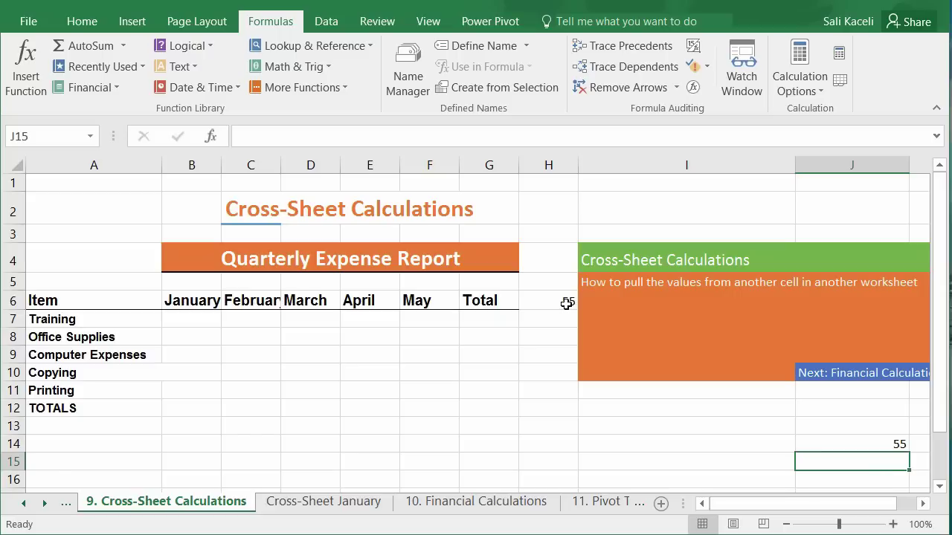
{"action": "type", "text": "="}
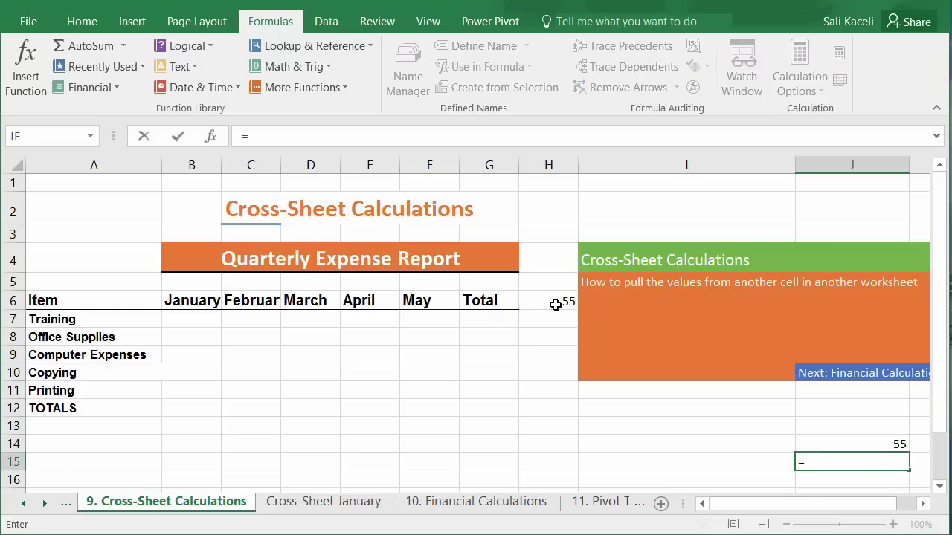
{"action": "left_click", "coordinate": [559, 309]}
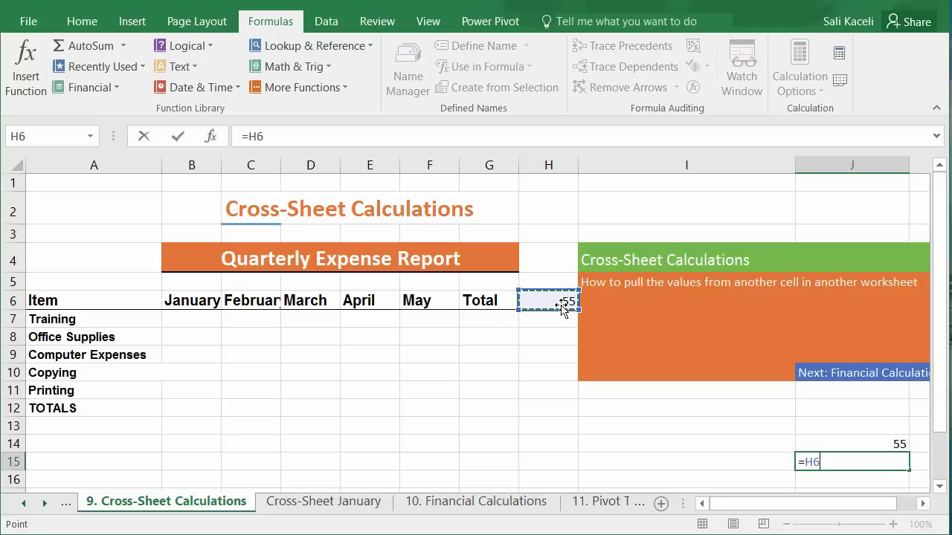
{"action": "key", "text": "Return"}
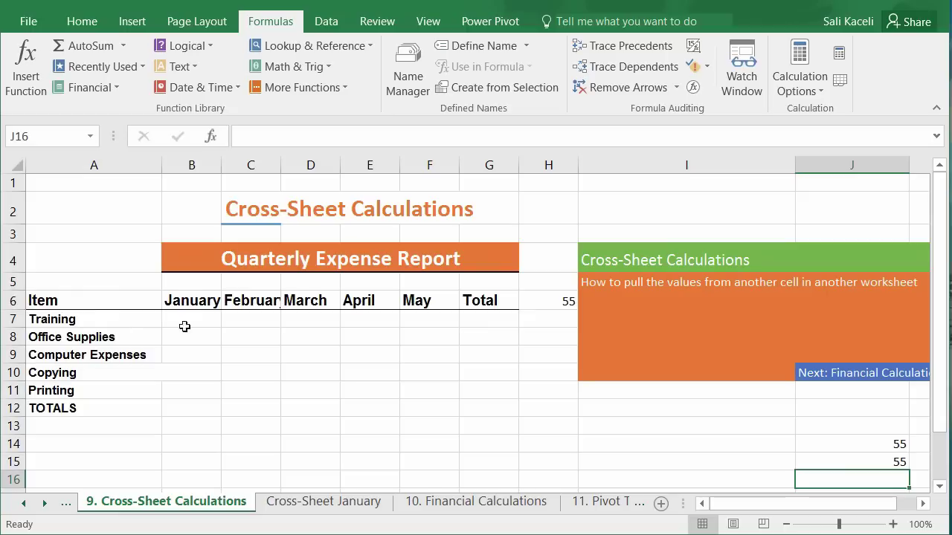
{"action": "left_click", "coordinate": [190, 318]}
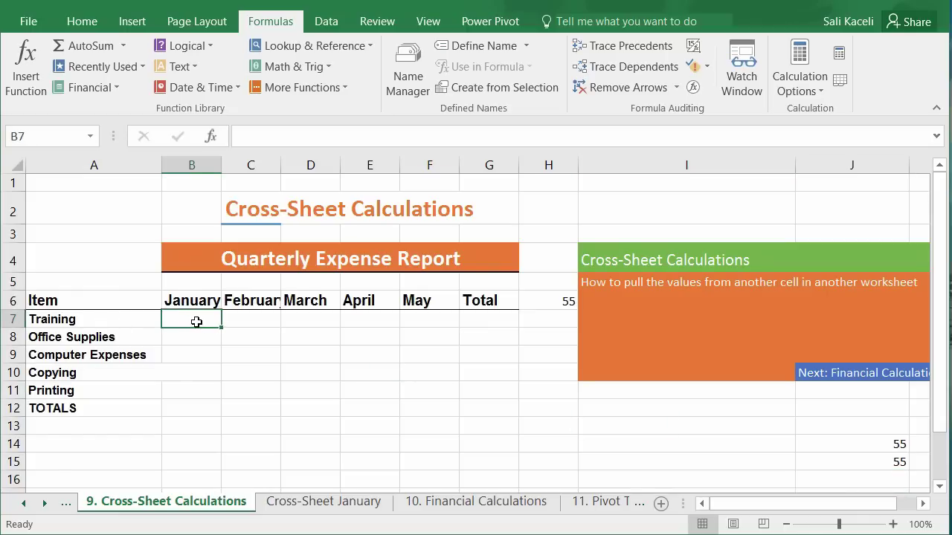
- Link B7 to the Cross-Sheet January Training total in D13, showing $3,260.00
{"action": "left_click", "coordinate": [318, 506]}
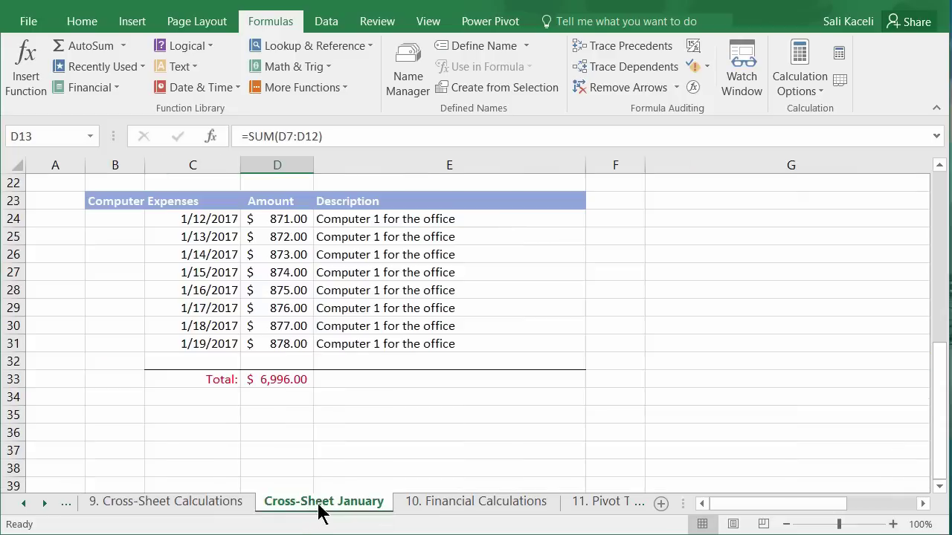
{"action": "left_click", "coordinate": [213, 505]}
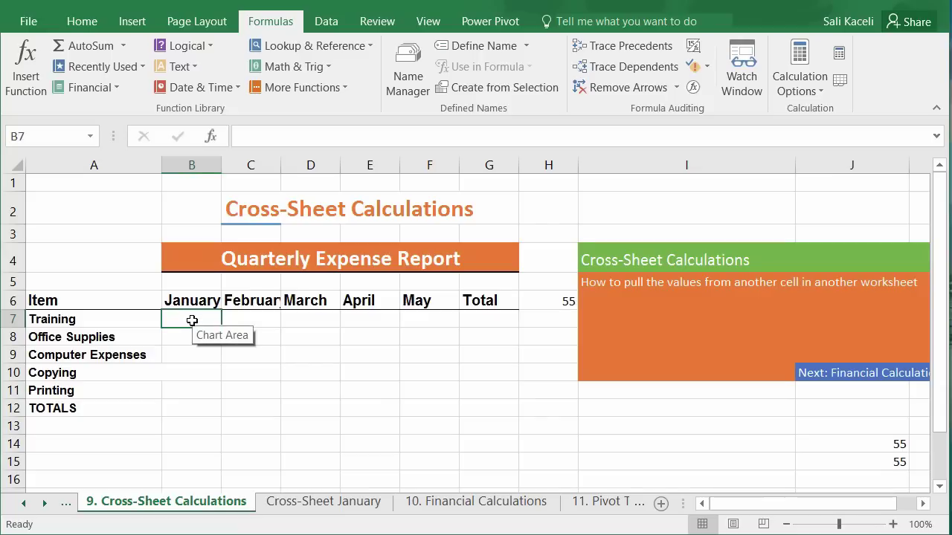
{"action": "type", "text": "="}
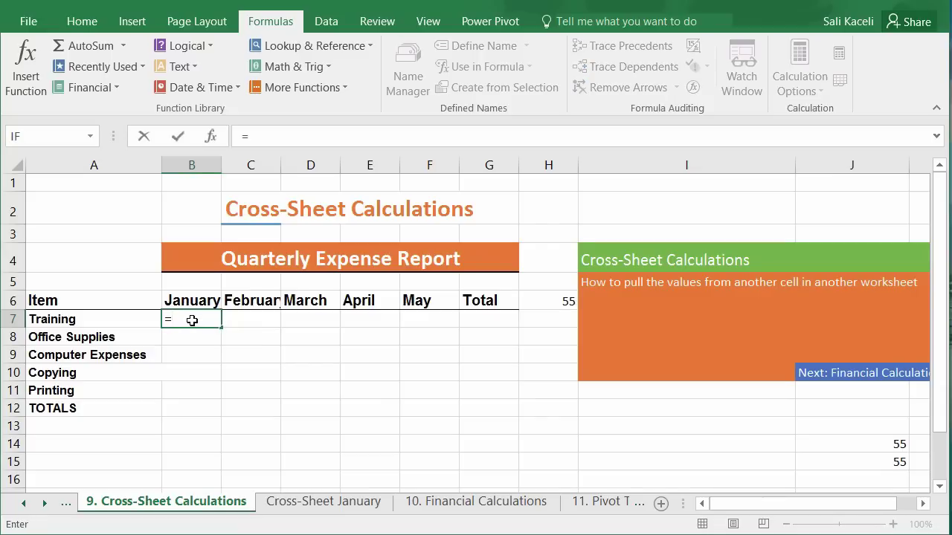
{"action": "left_click", "coordinate": [332, 505]}
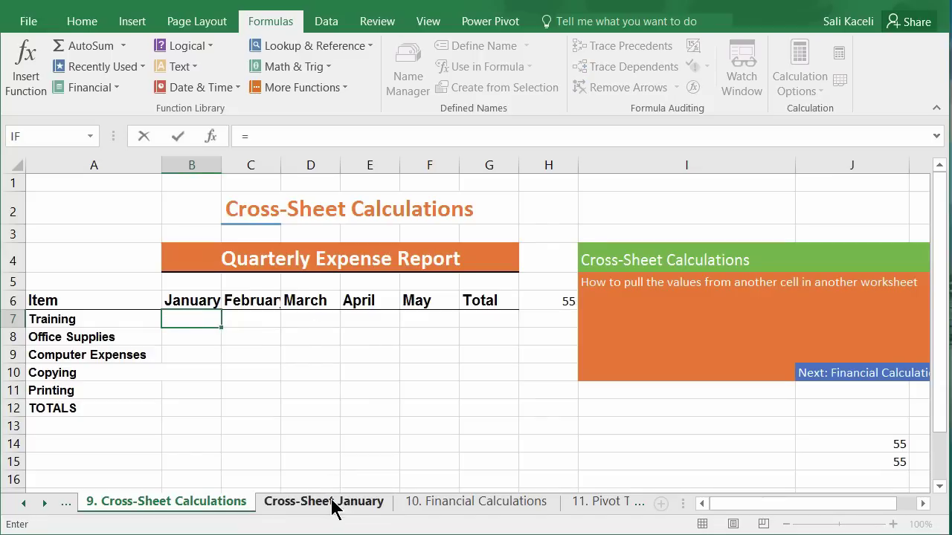
{"action": "scroll", "coordinate": [256, 302], "scroll_direction": "up", "scroll_amount": 2}
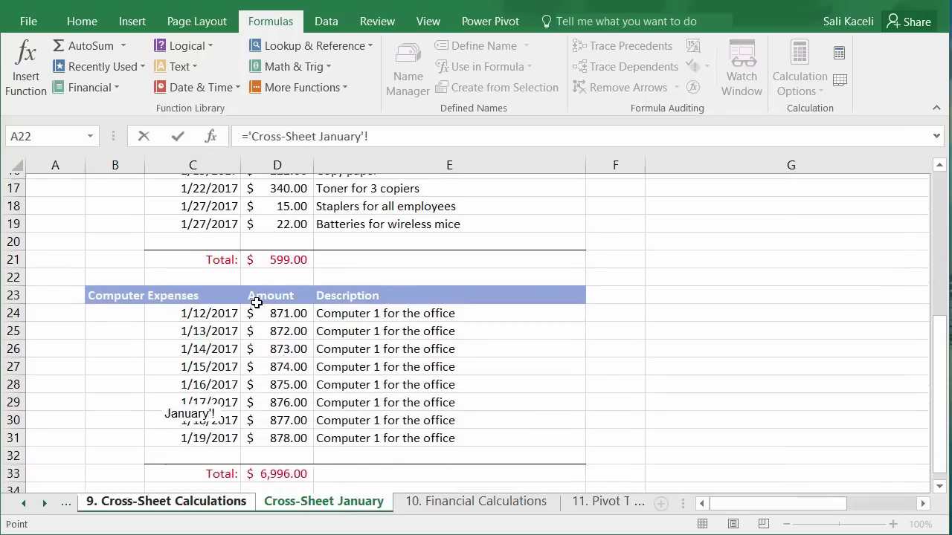
{"action": "scroll", "coordinate": [257, 303], "scroll_direction": "up", "scroll_amount": 5}
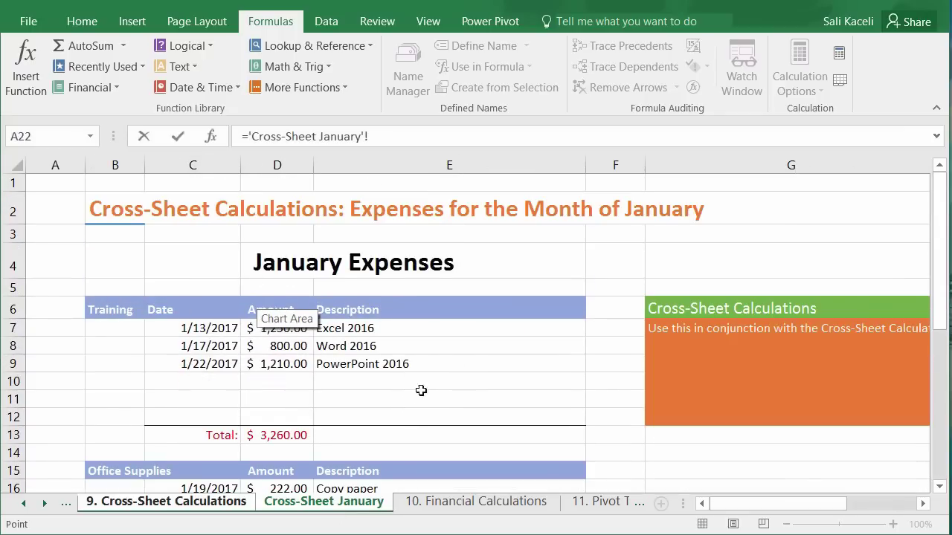
{"action": "left_click", "coordinate": [285, 438]}
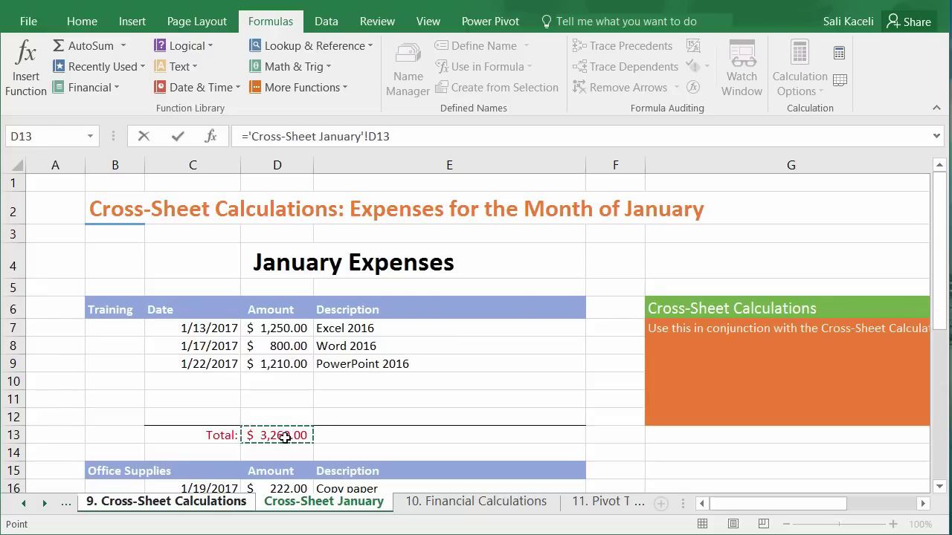
{"action": "key", "text": "Return"}
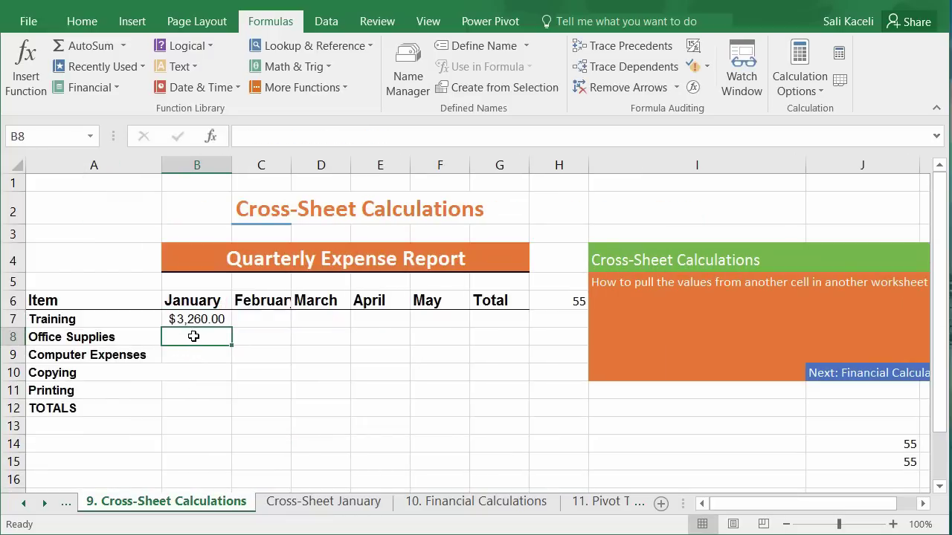
- Link B8 to the Cross-Sheet January Office Supplies total in D21, showing $599.00
{"action": "type", "text": "="}
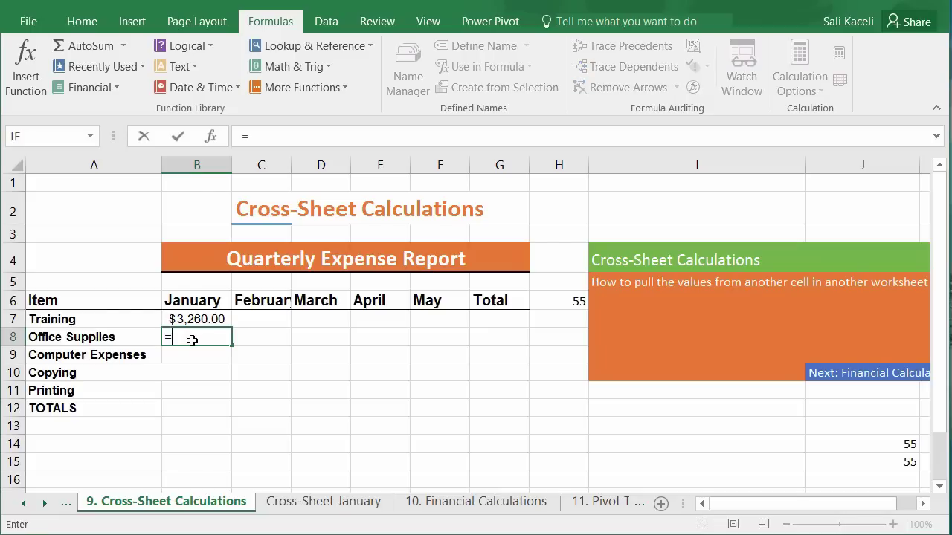
{"action": "left_click", "coordinate": [338, 505]}
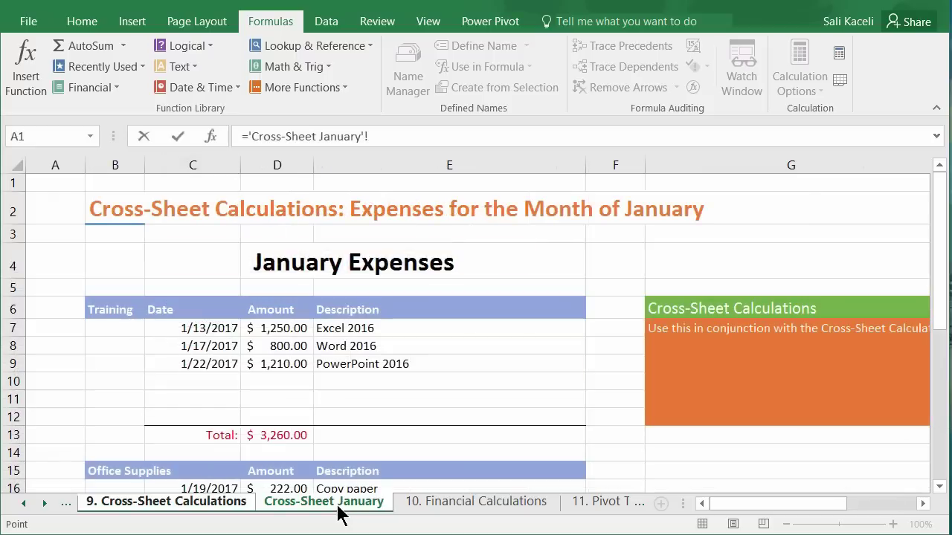
{"action": "scroll", "coordinate": [436, 436], "scroll_direction": "down", "scroll_amount": 2}
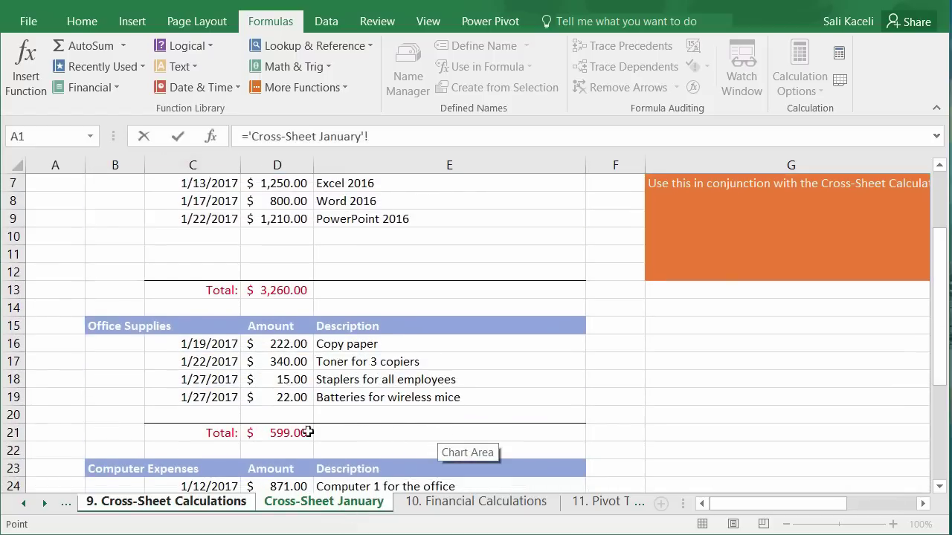
{"action": "left_click", "coordinate": [287, 433]}
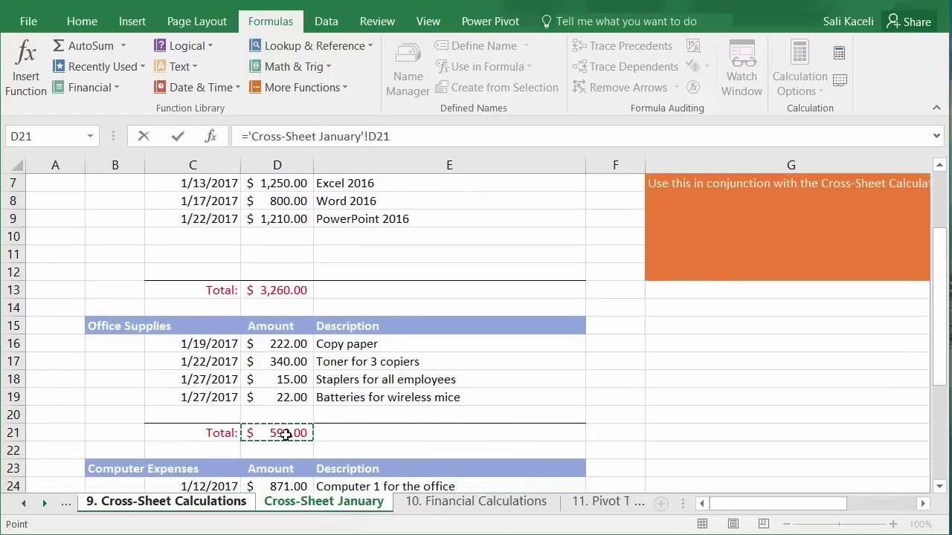
{"action": "key", "text": "Return"}
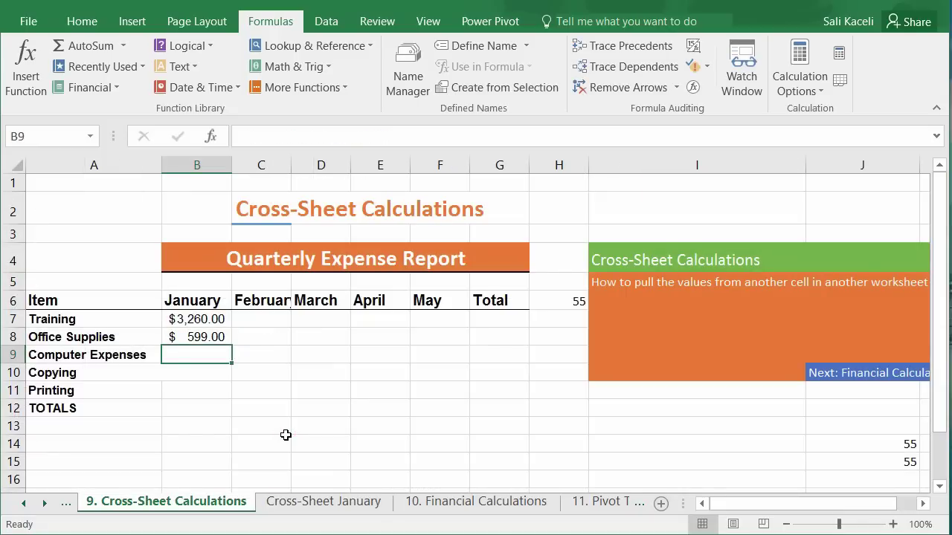
- Change the wireless-mice batteries amount in D19 on Cross-Sheet January to 222
{"action": "left_click", "coordinate": [326, 502]}
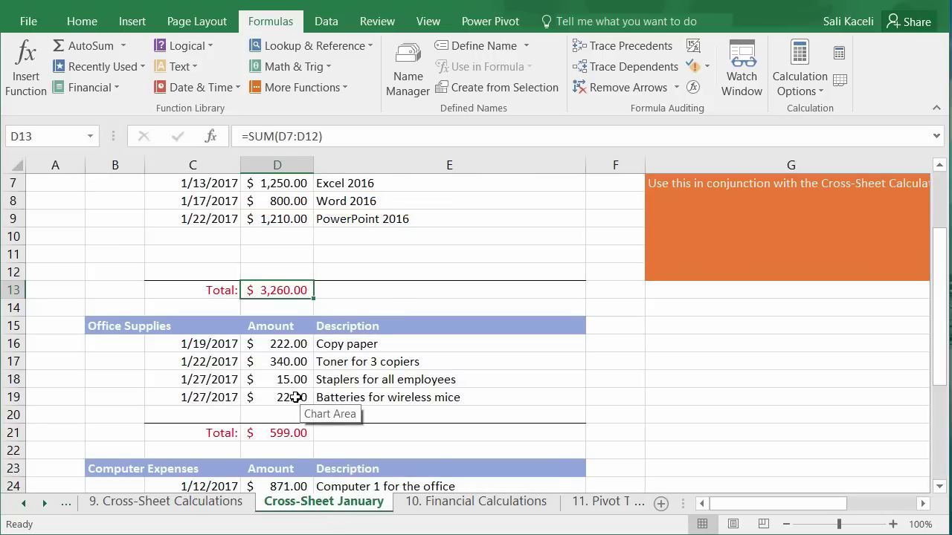
{"action": "left_click", "coordinate": [295, 397]}
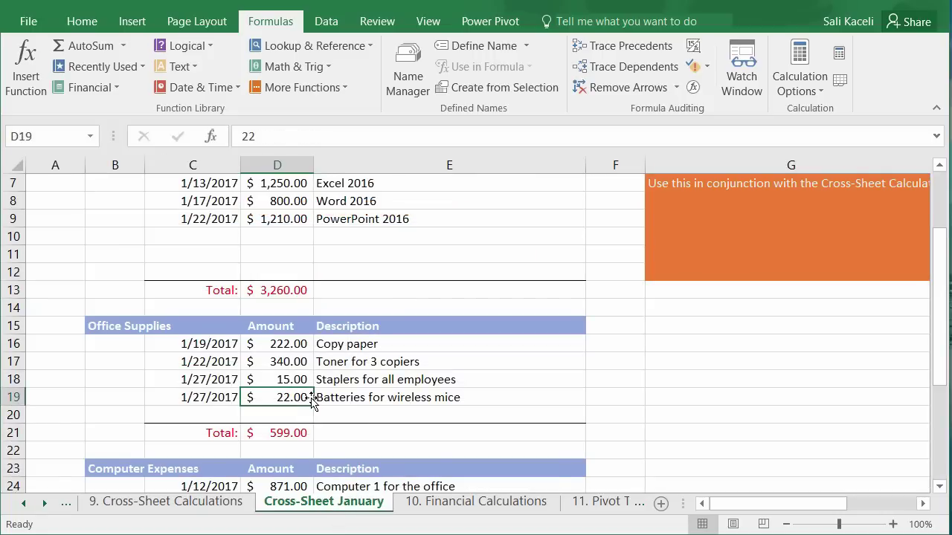
{"action": "type", "text": "222"}
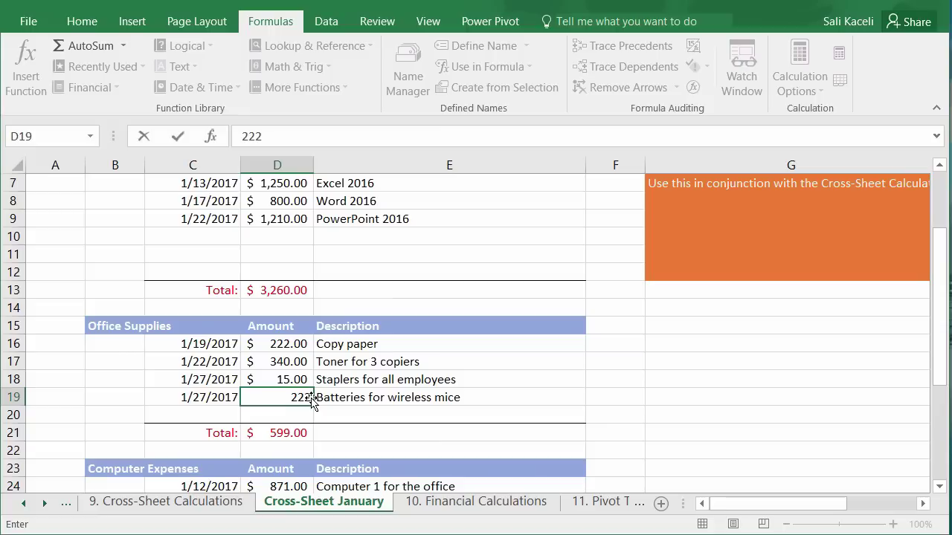
{"action": "key", "text": "Return"}
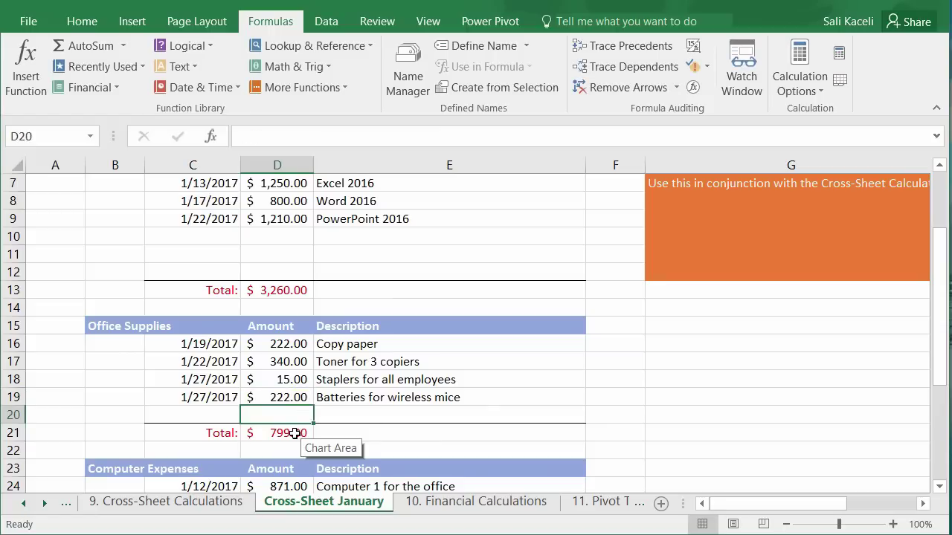
- Check the report's Office Supplies now shows $799.00, then select the Computer Expenses total D33
{"action": "left_click", "coordinate": [229, 502]}
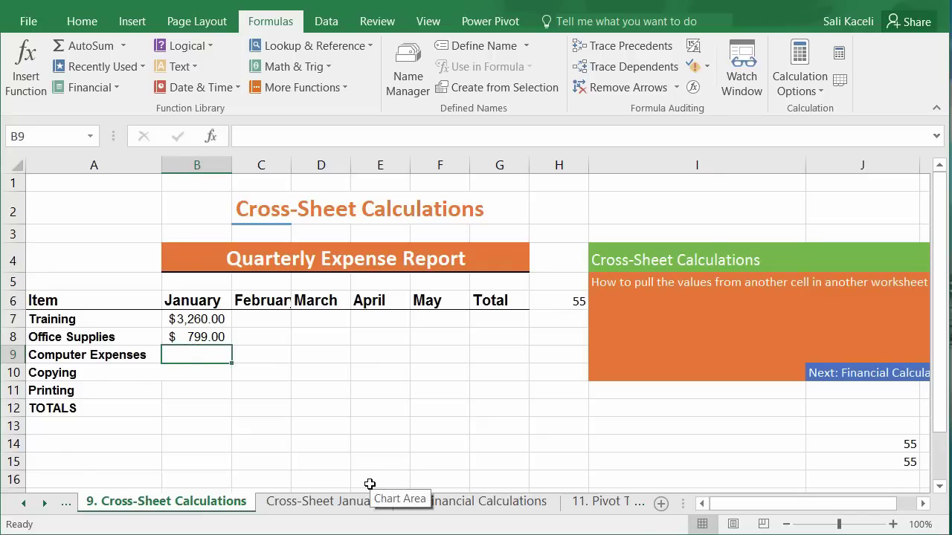
{"action": "left_click", "coordinate": [370, 501]}
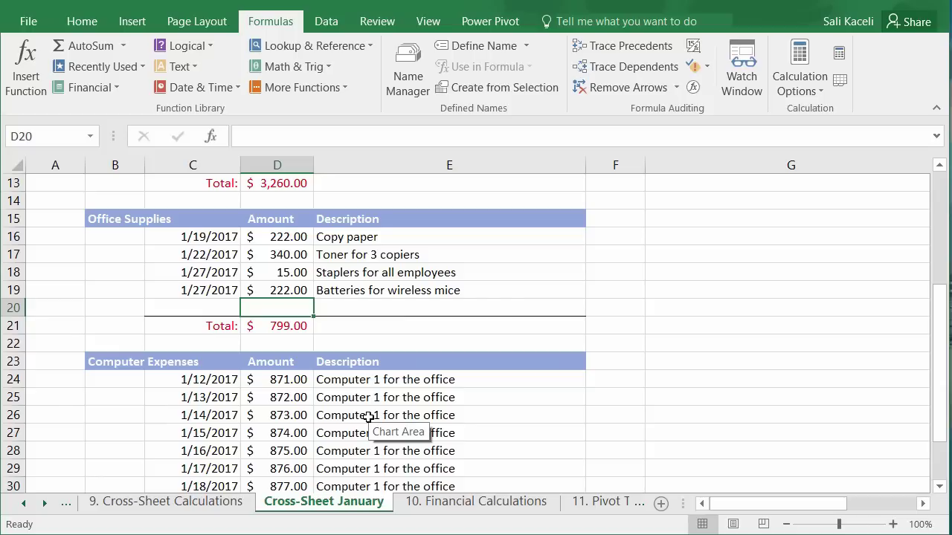
{"action": "scroll", "coordinate": [315, 335], "scroll_direction": "down", "scroll_amount": 2}
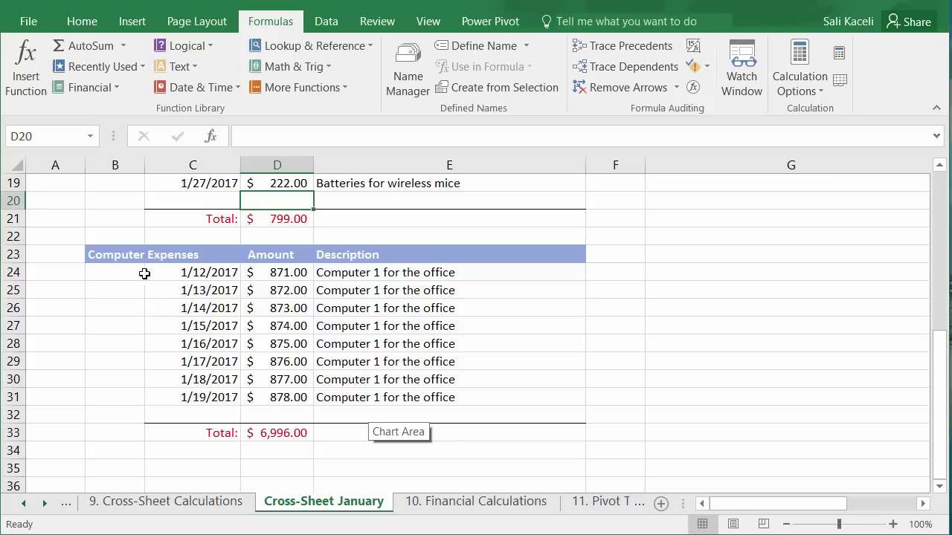
{"action": "scroll", "coordinate": [192, 264], "scroll_direction": "up", "scroll_amount": 2}
{"action": "scroll", "coordinate": [196, 270], "scroll_direction": "down", "scroll_amount": 2}
{"action": "left_click", "coordinate": [279, 434]}
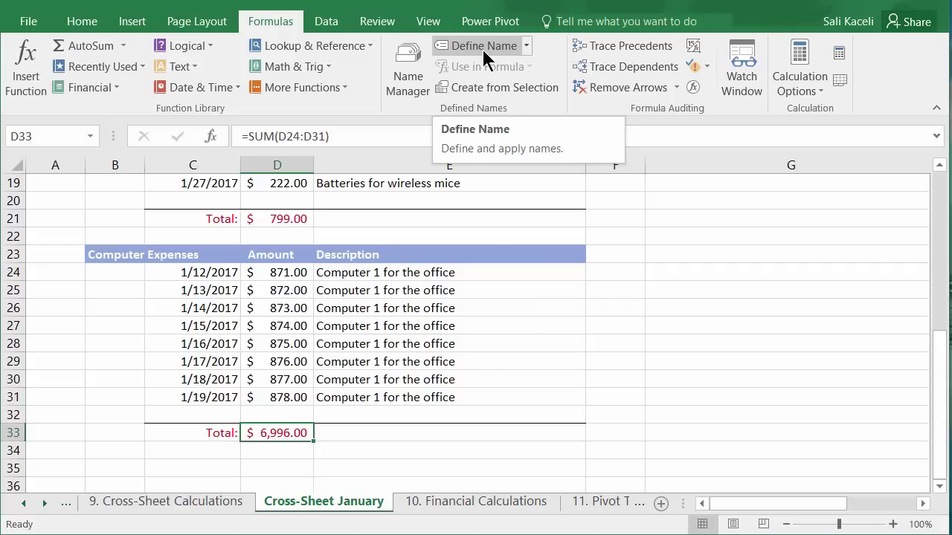
- Define the name januaryExpenses for D33, replacing the rejected spaced name
{"action": "left_click", "coordinate": [481, 47]}
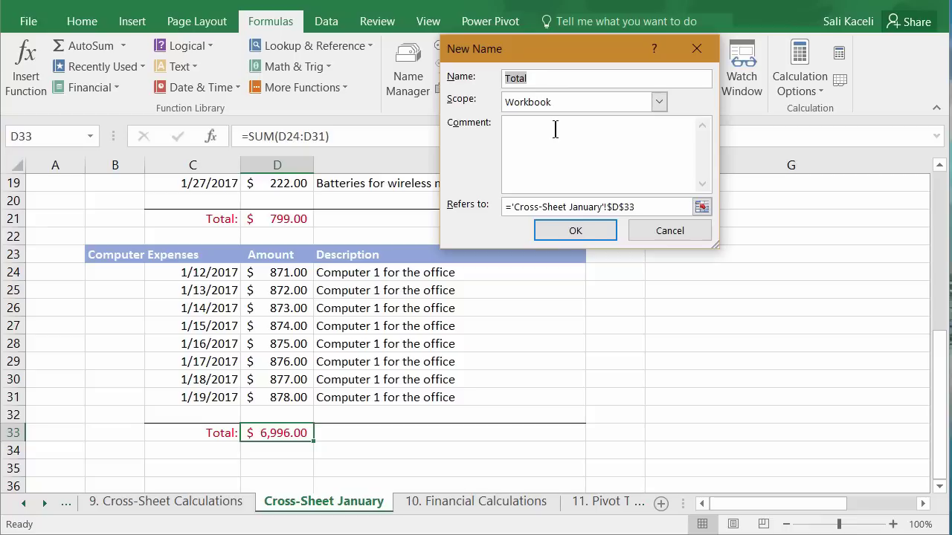
{"action": "type", "text": "January Expenses"}
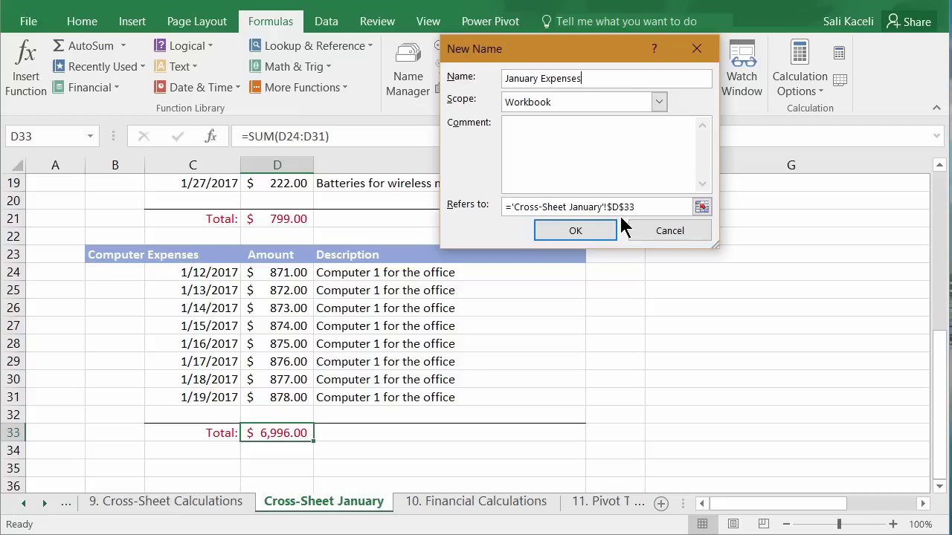
{"action": "left_click", "coordinate": [583, 231]}
{"action": "left_click", "coordinate": [287, 243]}
{"action": "type", "text": "januaryExpenses"}
{"action": "left_click", "coordinate": [606, 78]}
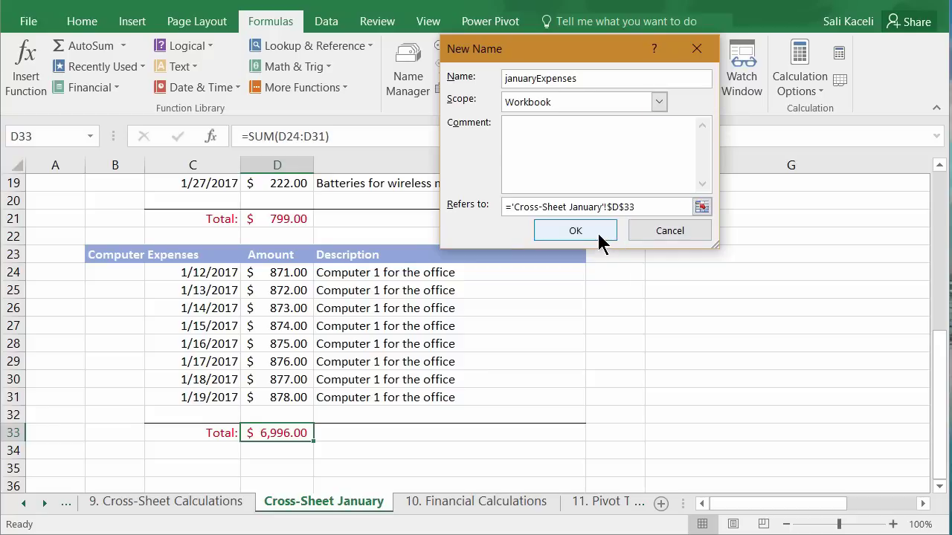
{"action": "left_click", "coordinate": [575, 231]}
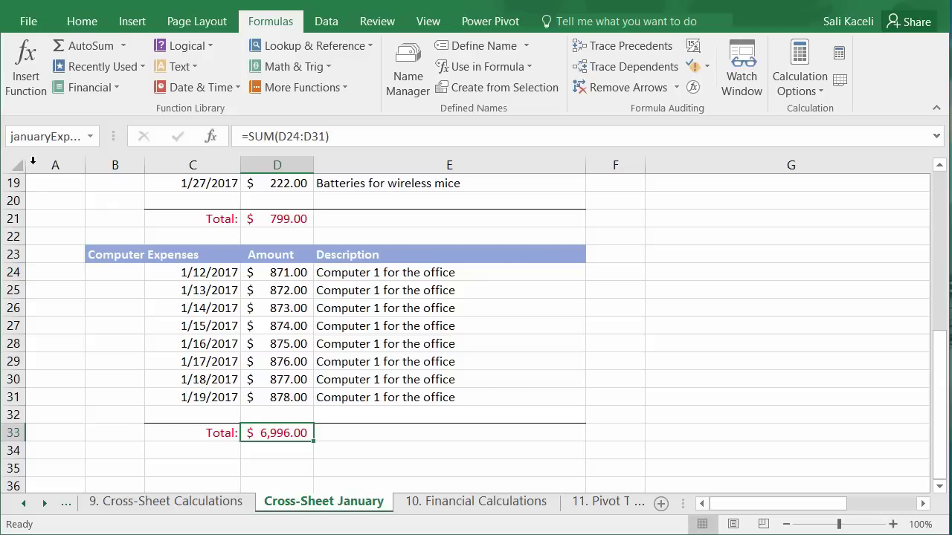
- Insert januaryExpenses into B9 on 9. Cross-Sheet Calculations via Use in Formula, showing $6,996.00
{"action": "left_click", "coordinate": [195, 513]}
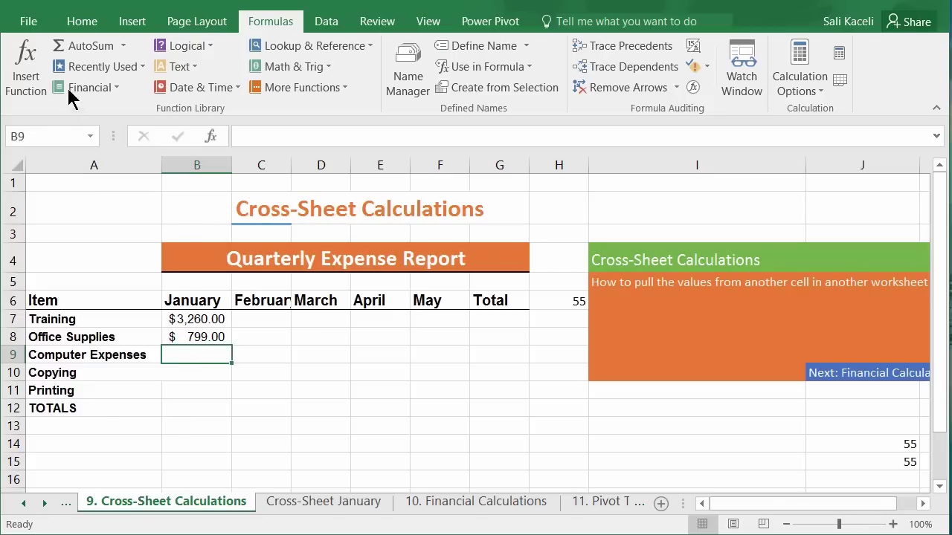
{"action": "left_click", "coordinate": [78, 23]}
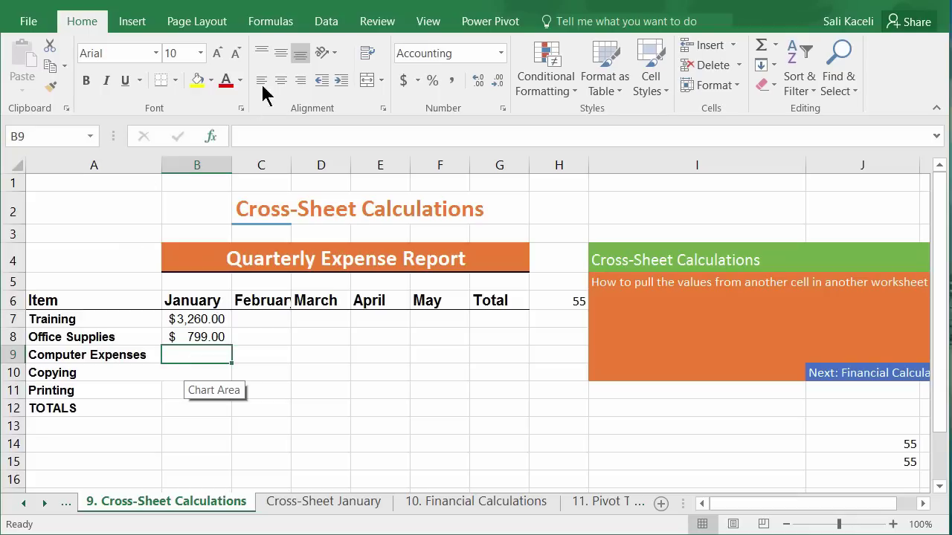
{"action": "left_click", "coordinate": [278, 28]}
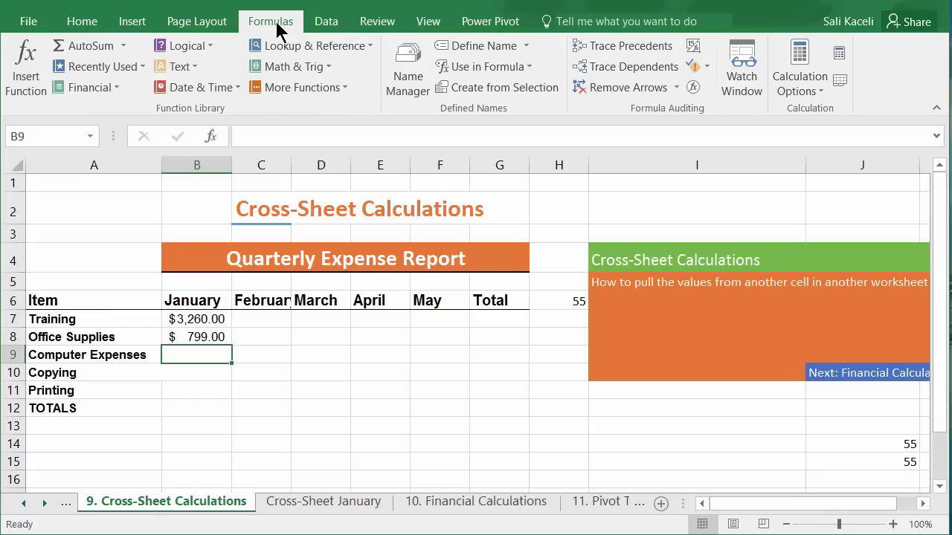
{"action": "left_click", "coordinate": [532, 69]}
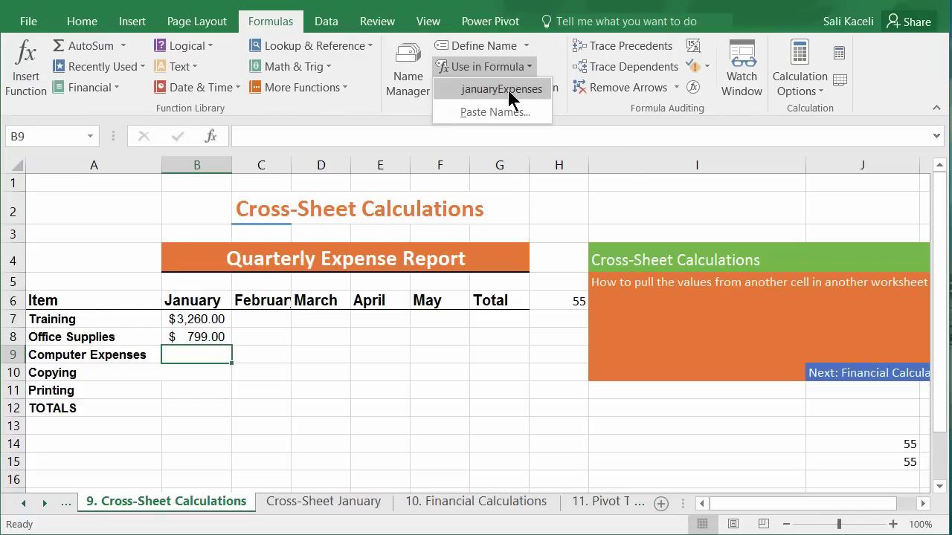
{"action": "left_click", "coordinate": [507, 90]}
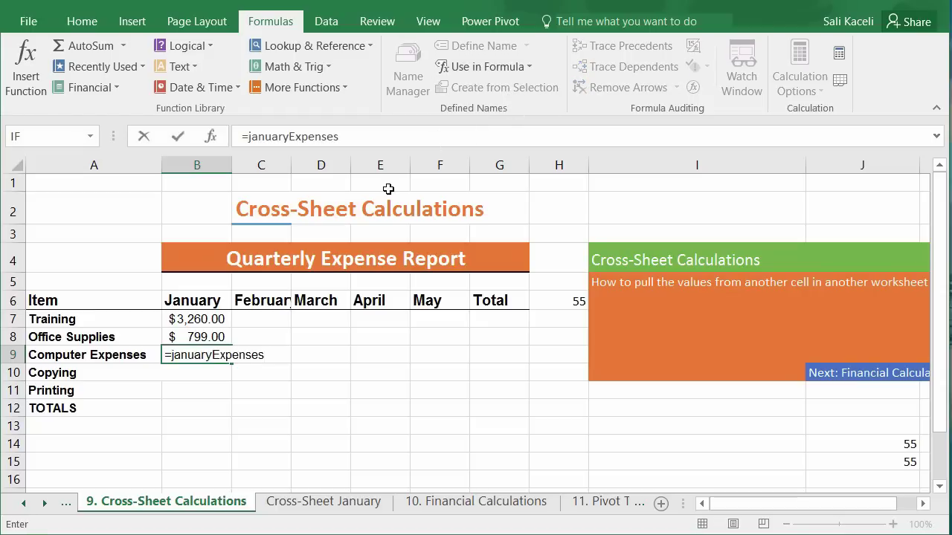
{"action": "key", "text": "Return"}
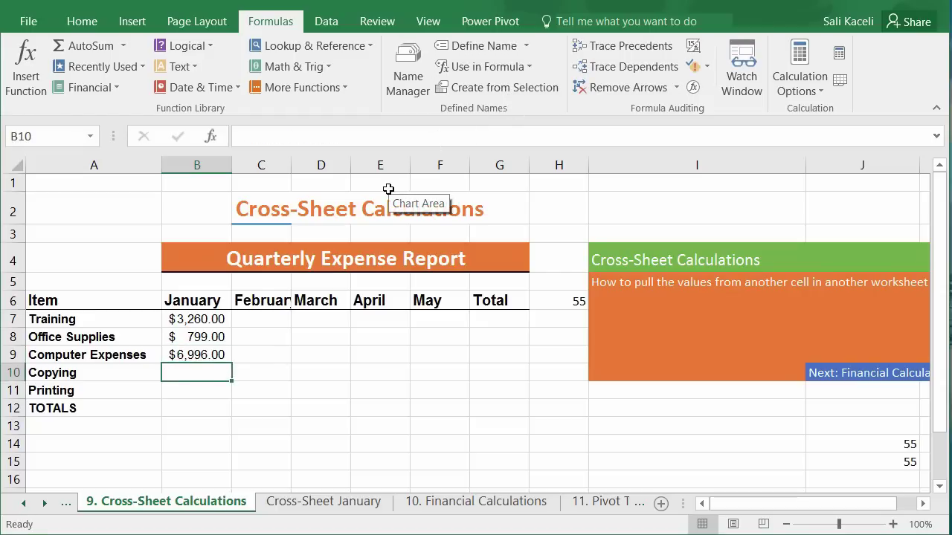
- Clear B9 and re-enter =januaryExpenses by picking the autocomplete suggestion
{"action": "left_click", "coordinate": [211, 354]}
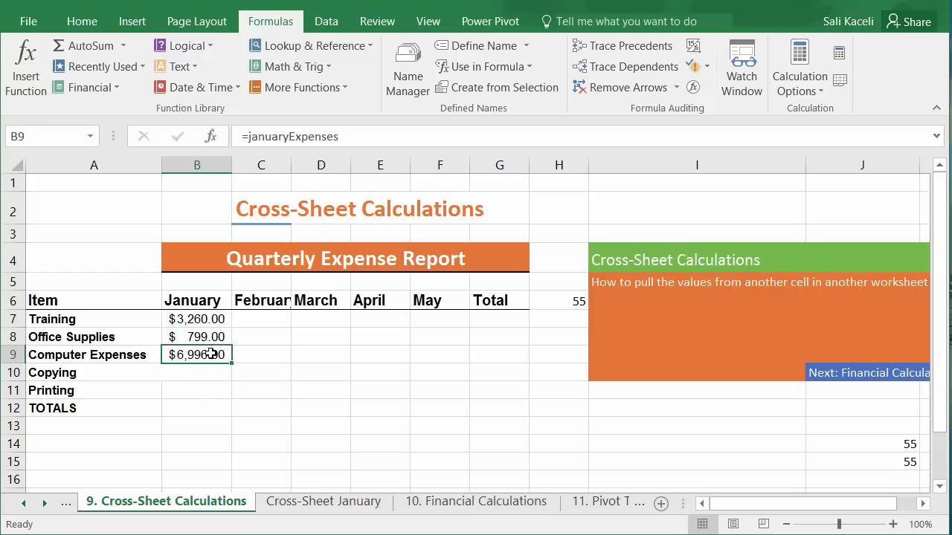
{"action": "key", "text": "BackSpace"}
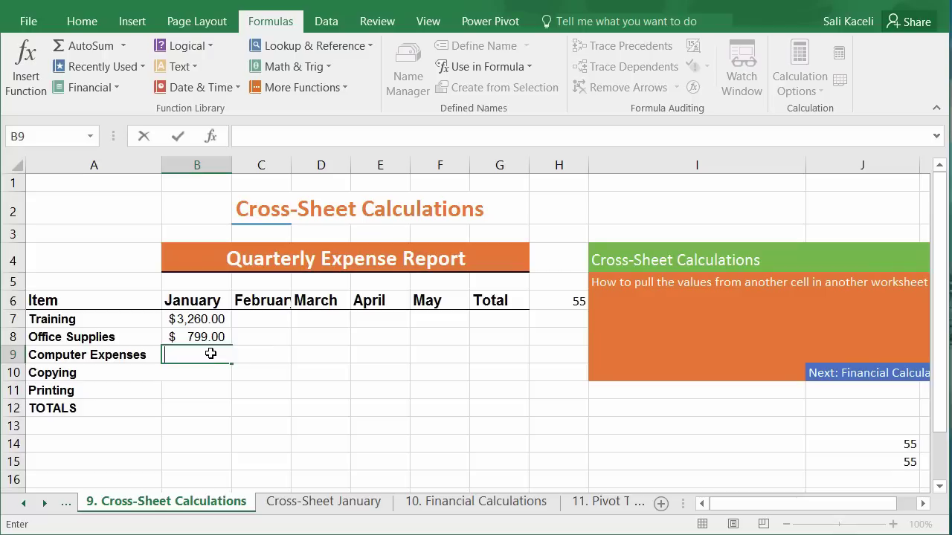
{"action": "type", "text": "=j"}
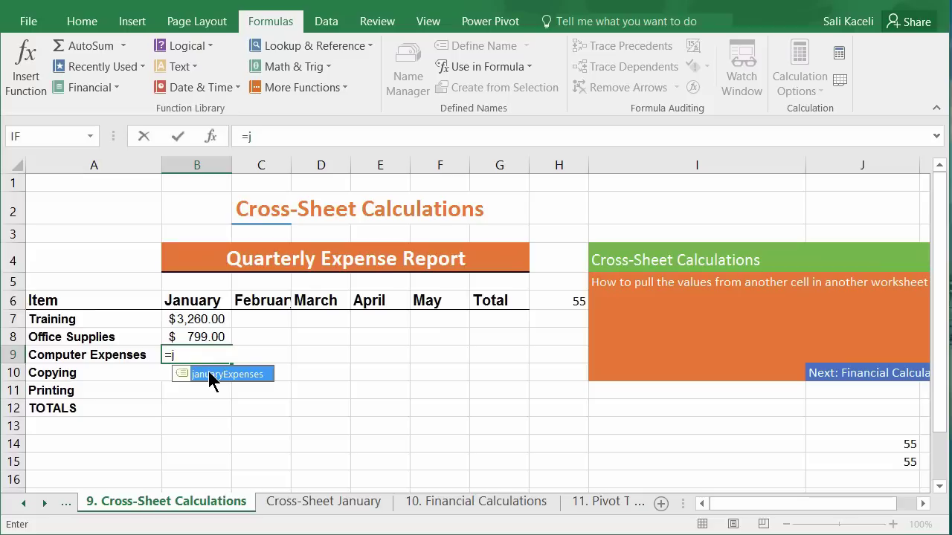
{"action": "double_click", "coordinate": [210, 377]}
{"action": "key", "text": "Return"}
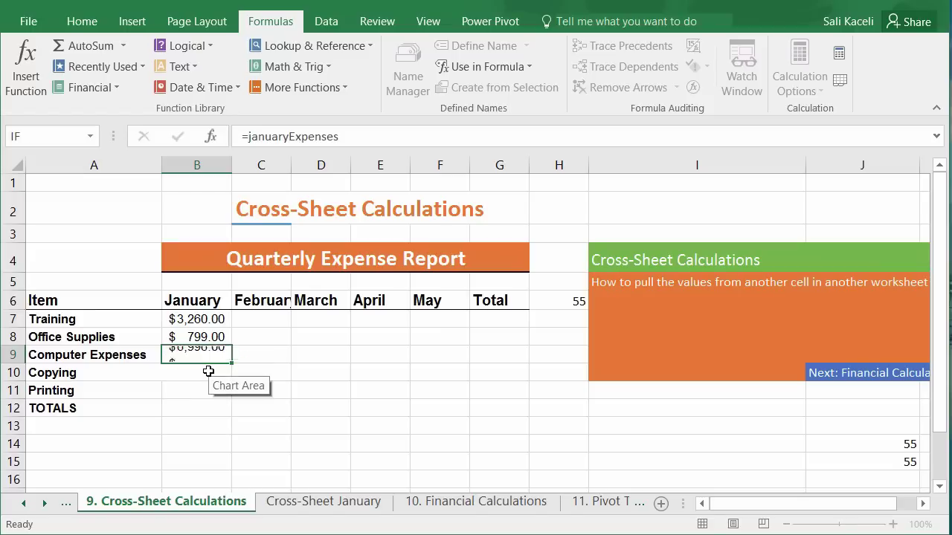
- Change the last computer expense in D31 on Cross-Sheet January to 999
{"action": "left_click", "coordinate": [195, 355]}
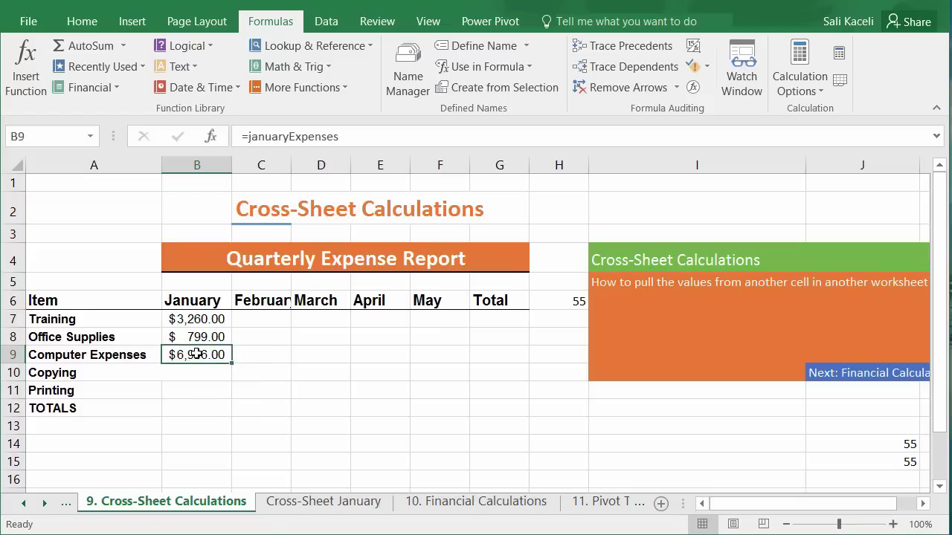
{"action": "left_click", "coordinate": [347, 505]}
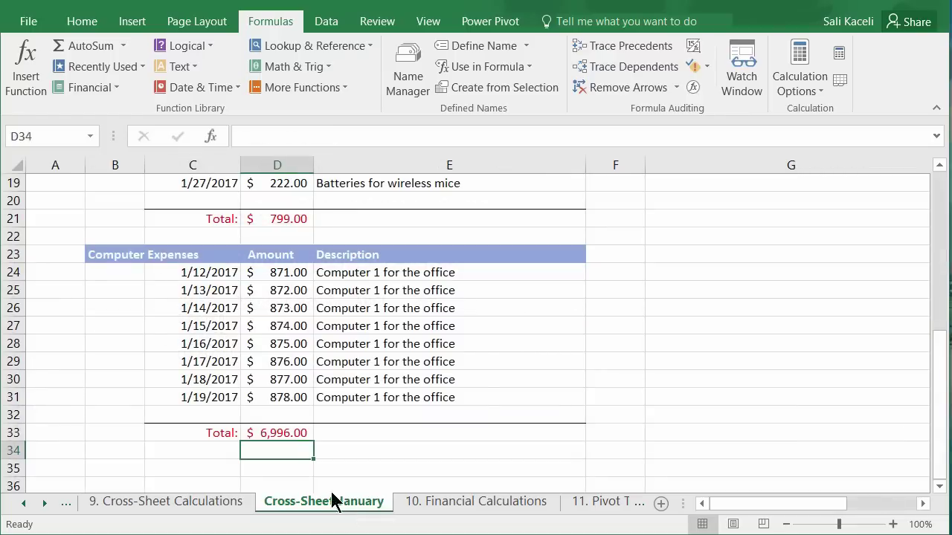
{"action": "left_click", "coordinate": [284, 433]}
{"action": "left_click", "coordinate": [296, 398]}
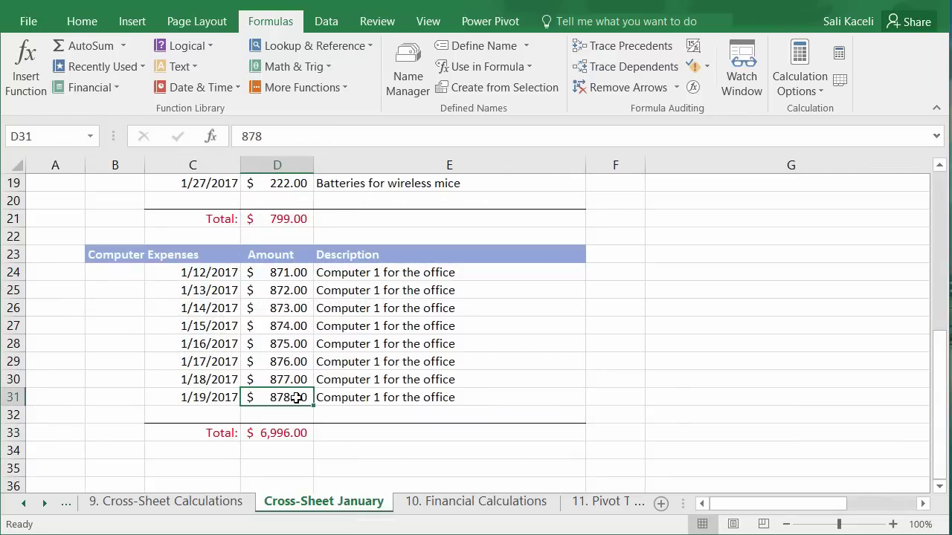
{"action": "type", "text": "999"}
{"action": "key", "text": "Return"}
- Verify the updated D33 total and that report cell B9 now shows $7,117.00
{"action": "left_click", "coordinate": [279, 433]}
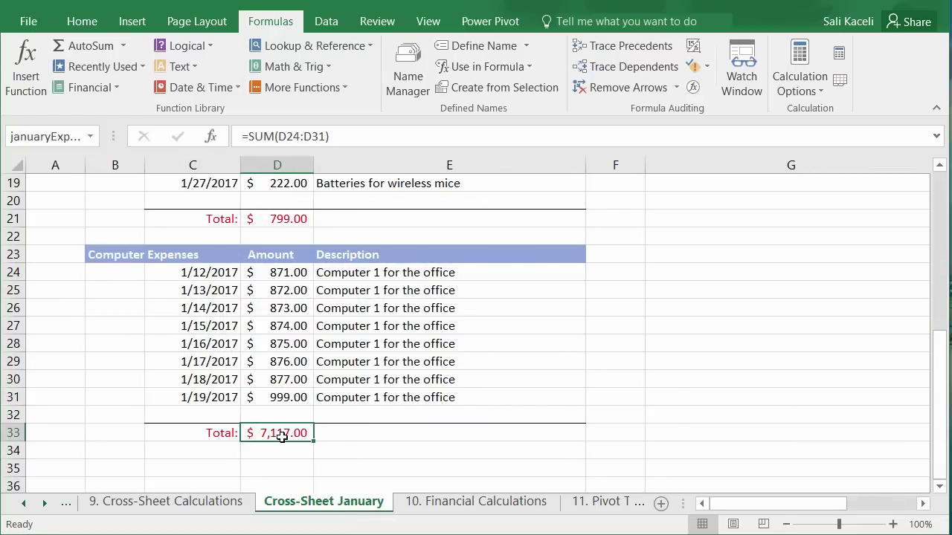
{"action": "left_click", "coordinate": [214, 508]}
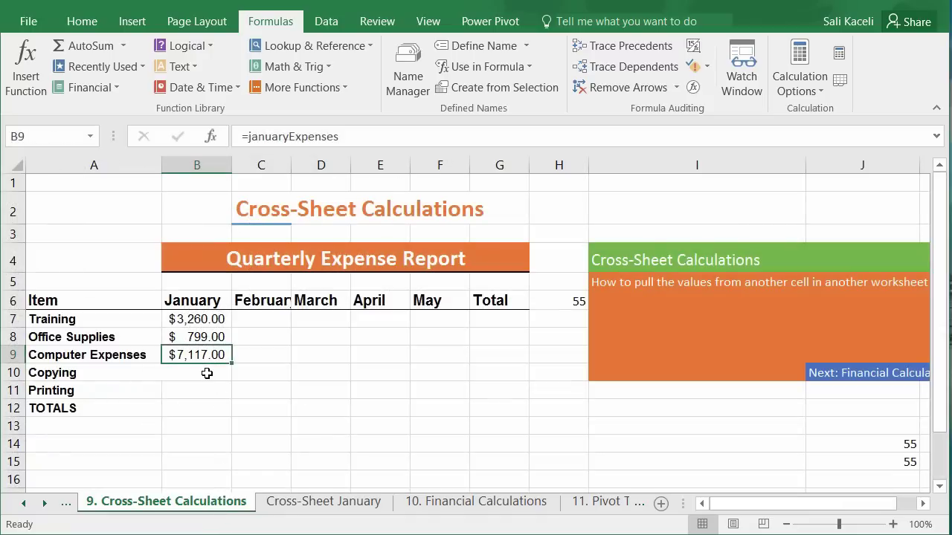
{"action": "left_click", "coordinate": [208, 369]}
{"action": "left_click", "coordinate": [210, 357]}
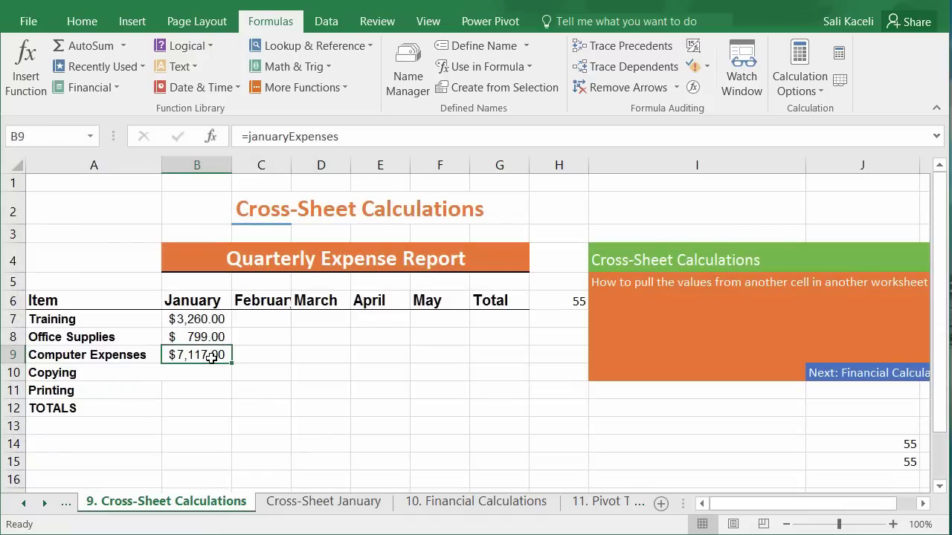
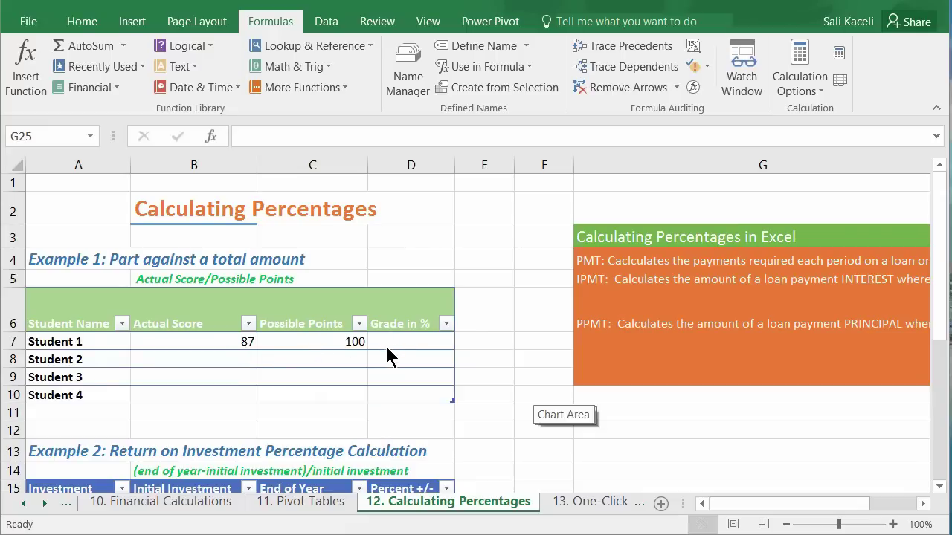
- Scroll to Example 1 and check Student 1's score of 87 out of 100 possible points
{"action": "scroll", "coordinate": [500, 348], "scroll_direction": "down", "scroll_amount": 2}
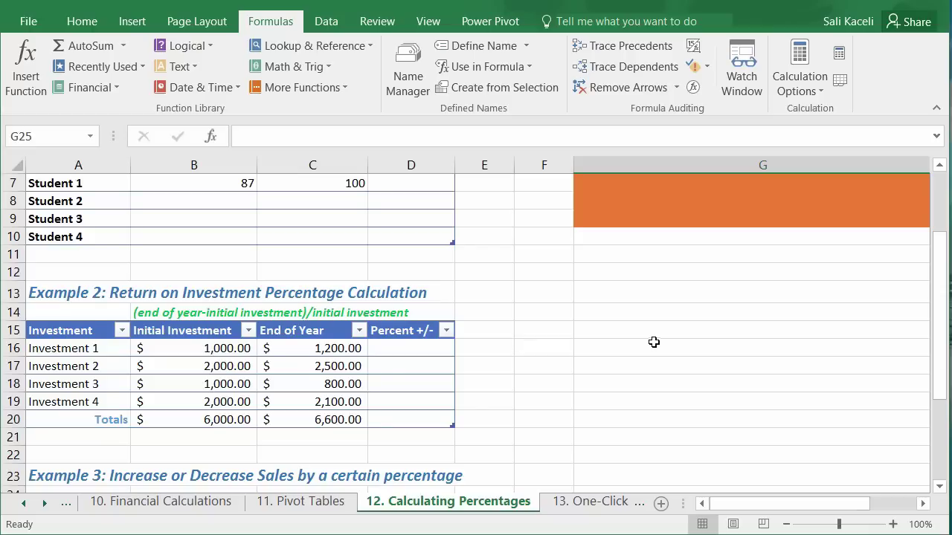
{"action": "scroll", "coordinate": [542, 372], "scroll_direction": "down", "scroll_amount": 2}
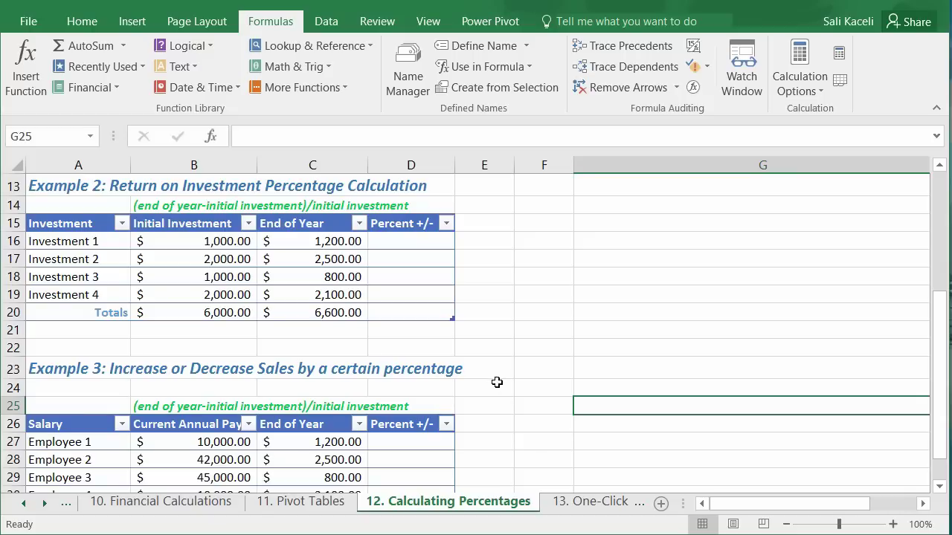
{"action": "scroll", "coordinate": [496, 382], "scroll_direction": "up", "scroll_amount": 4}
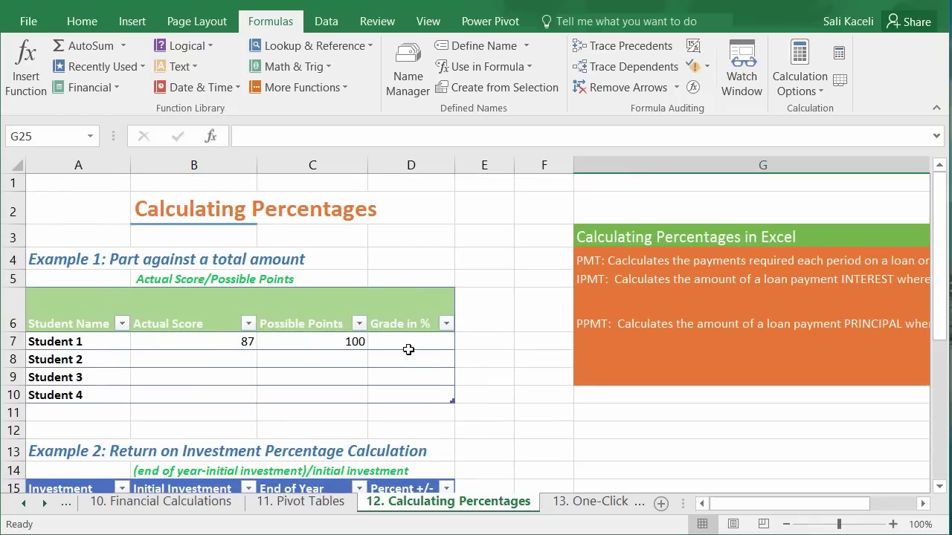
{"action": "left_click", "coordinate": [190, 339]}
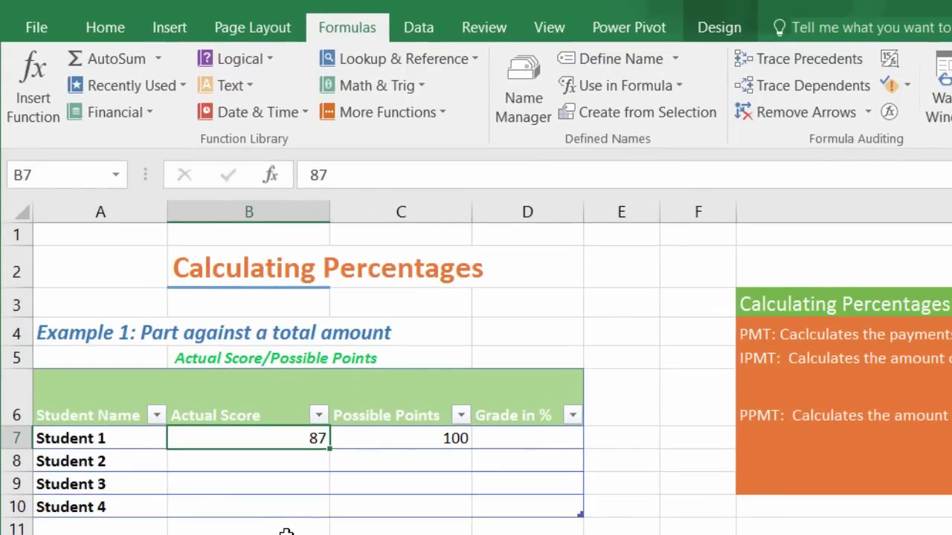
{"action": "left_click", "coordinate": [391, 441]}
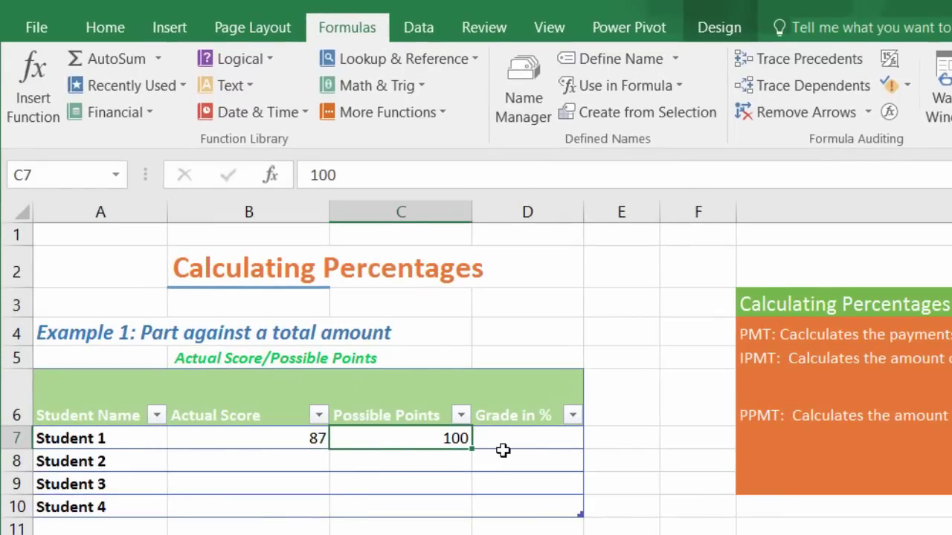
- Enter =B7/C7 in D7 for an 87% grade, undoing the automatic column fill
{"action": "left_click", "coordinate": [522, 442]}
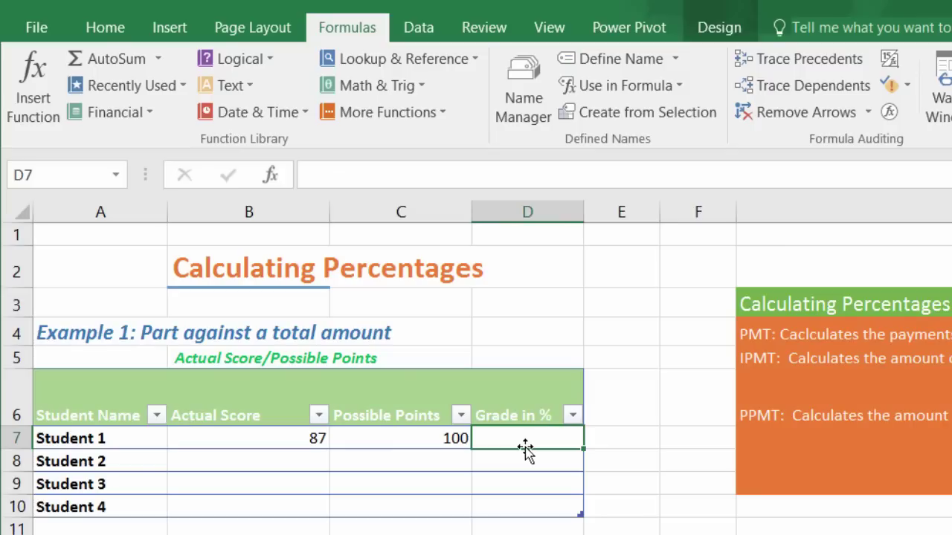
{"action": "type", "text": "="}
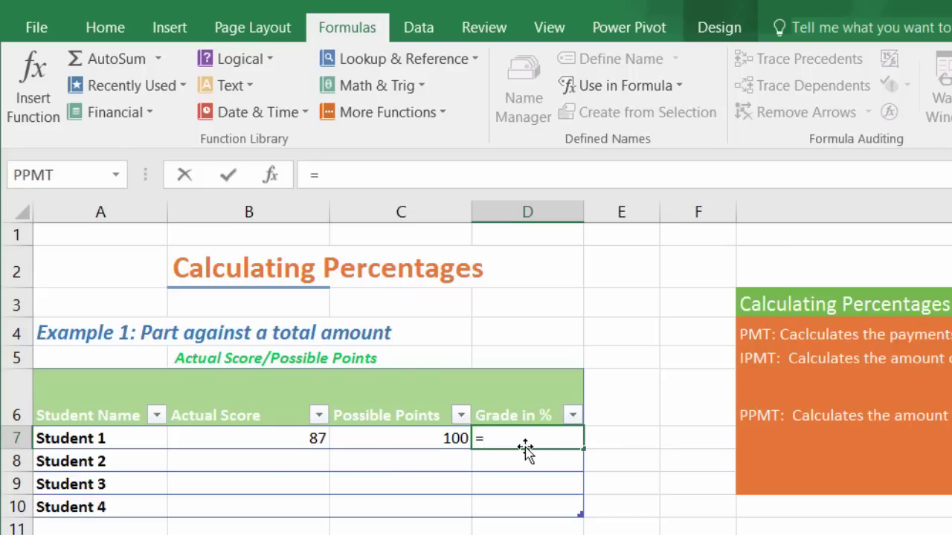
{"action": "left_click", "coordinate": [292, 443]}
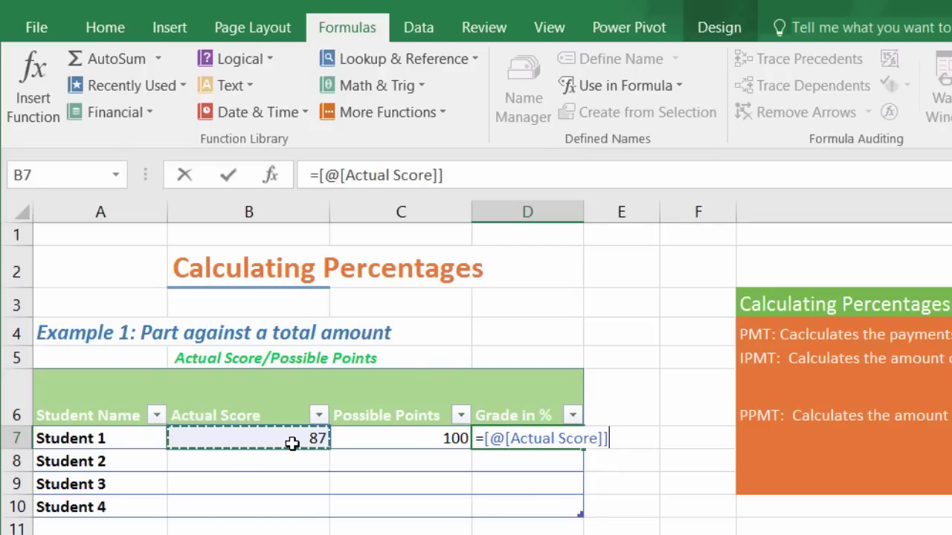
{"action": "key", "text": "ctrl+z"}
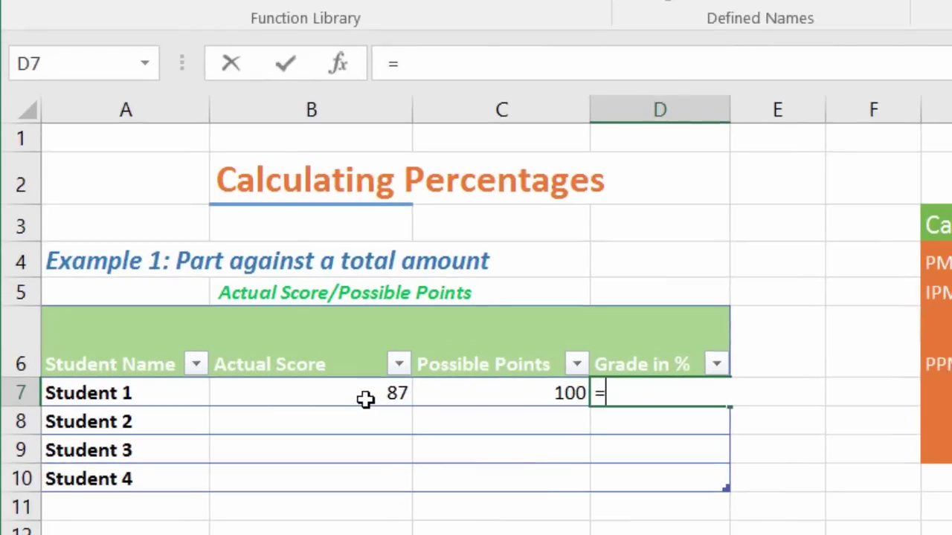
{"action": "type", "text": "b7/"}
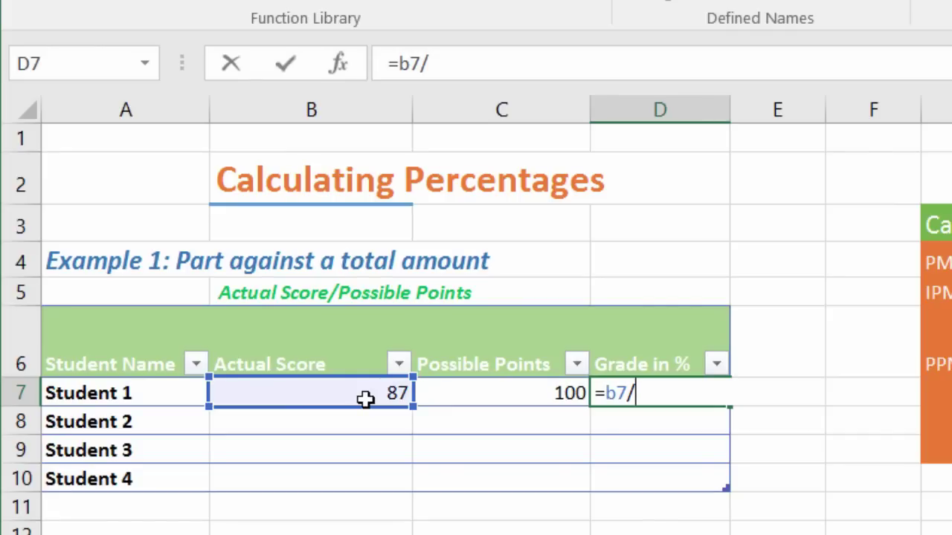
{"action": "type", "text": "c7"}
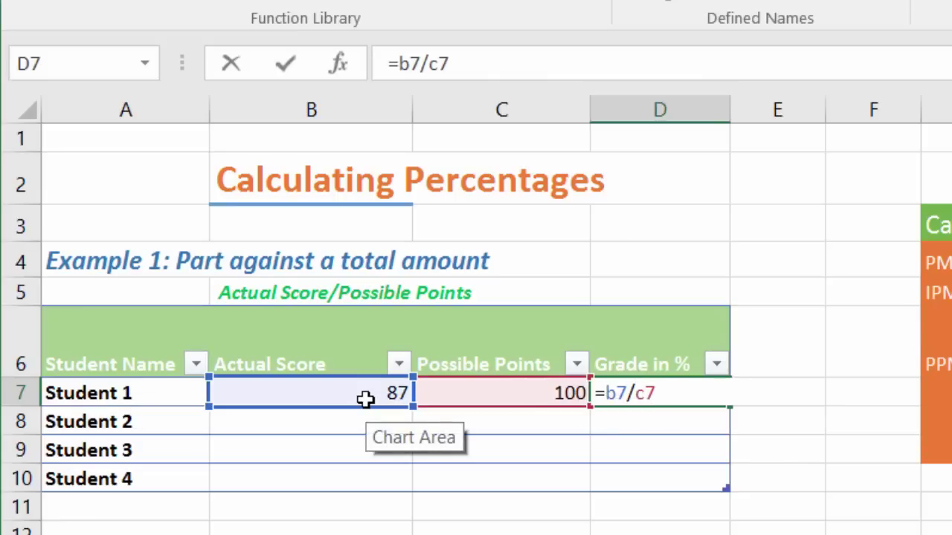
{"action": "key", "text": "Return"}
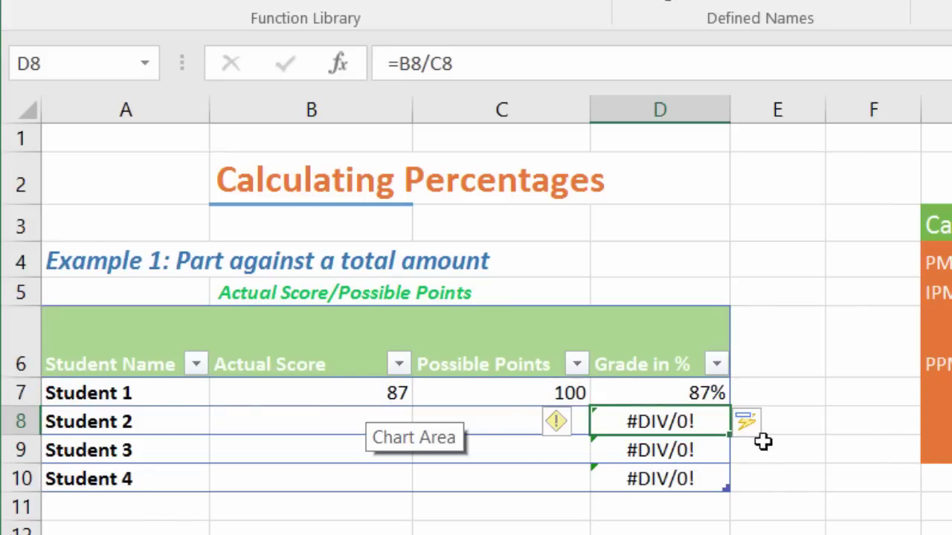
{"action": "key", "text": "ctrl+z"}
{"action": "left_click", "coordinate": [668, 398]}
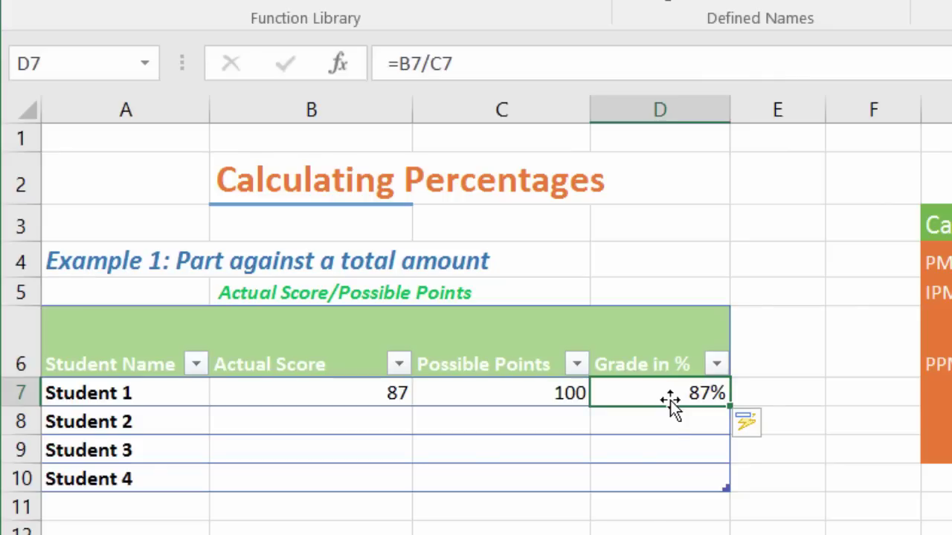
- Apply Percentage format to the Grade in % cells D7:D10, showing 87.00% for Student 1
{"action": "left_click_drag", "start_coordinate": [670, 398], "coordinate": [658, 484]}
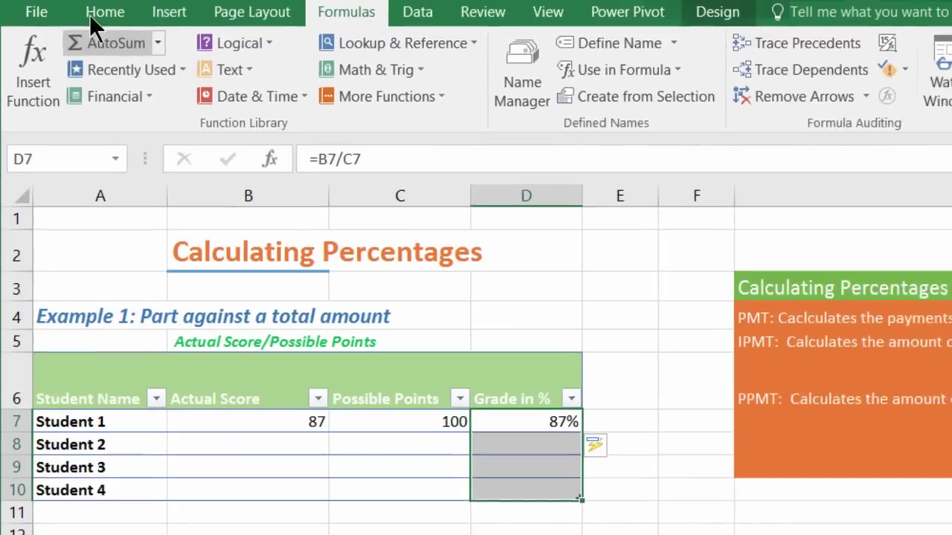
{"action": "left_click", "coordinate": [123, 31]}
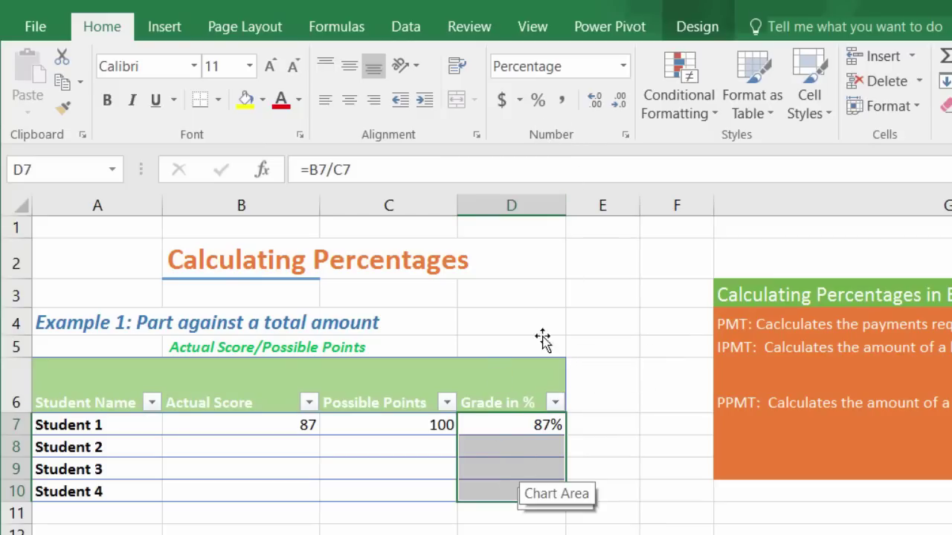
{"action": "left_click", "coordinate": [623, 67]}
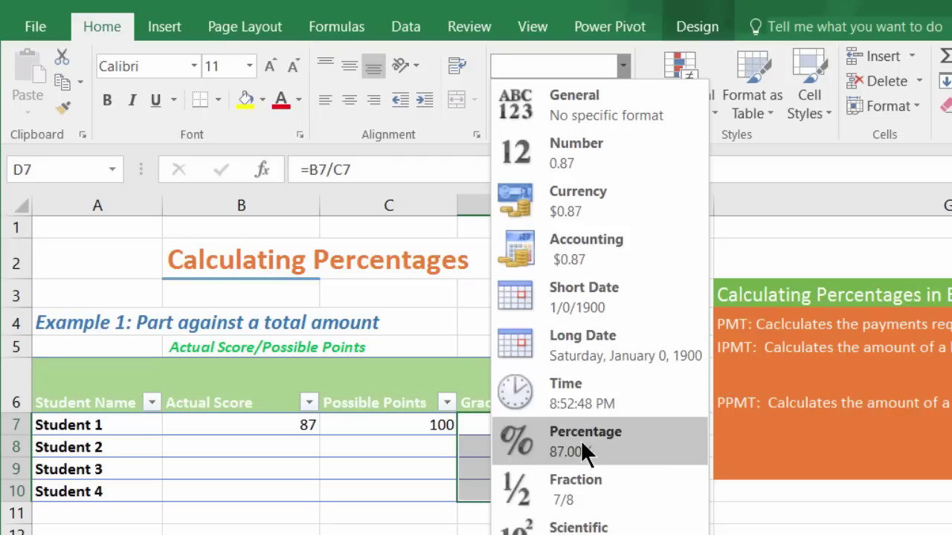
{"action": "left_click", "coordinate": [582, 442]}
{"action": "left_click", "coordinate": [412, 460]}
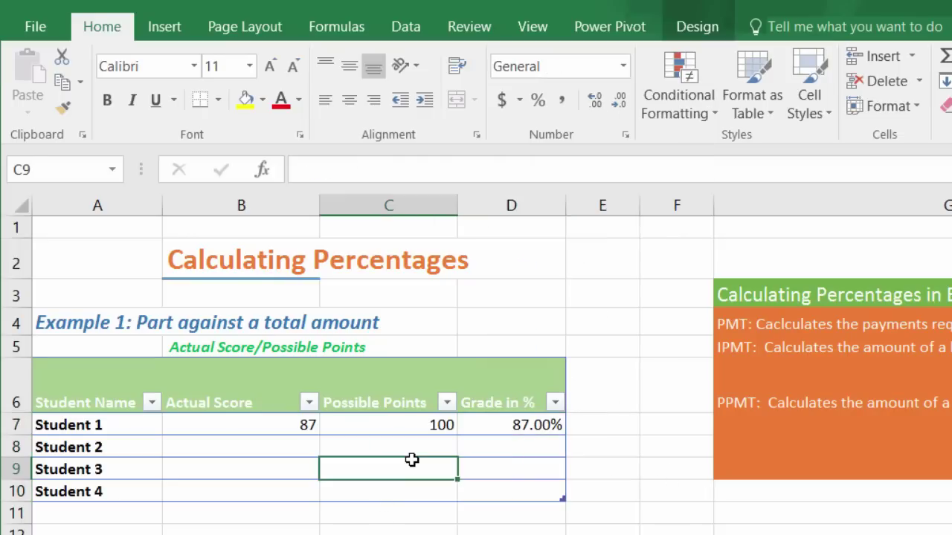
{"action": "left_click", "coordinate": [534, 427]}
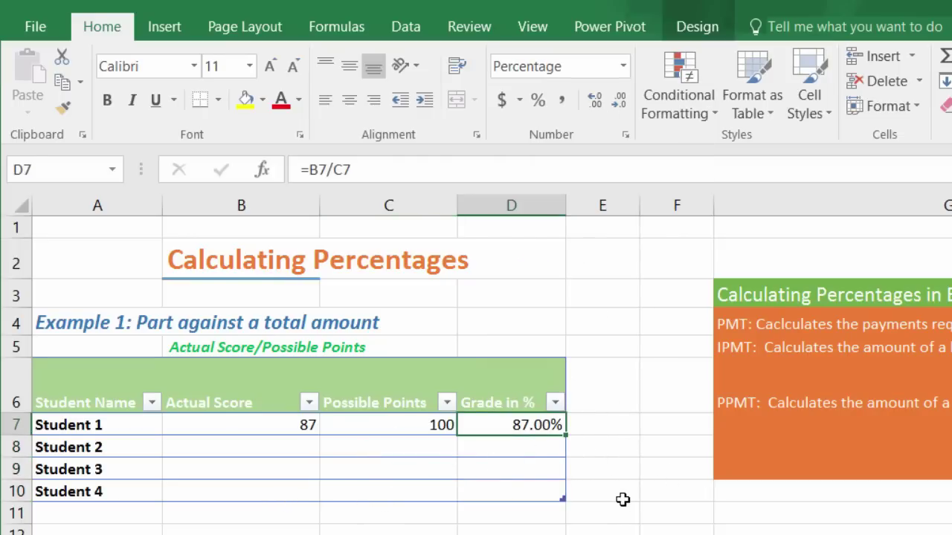
{"action": "scroll", "coordinate": [624, 492], "scroll_direction": "down", "scroll_amount": 2}
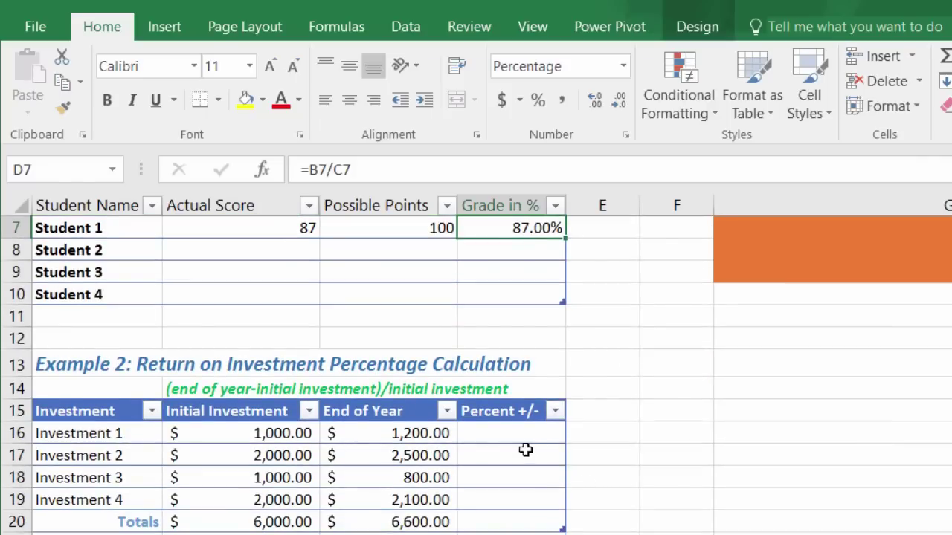
- Enter =(C16-B16)/B16 in D16, filling Percent +/- with 20%, 25%, -20%, 5% and 10%
{"action": "left_click", "coordinate": [505, 434]}
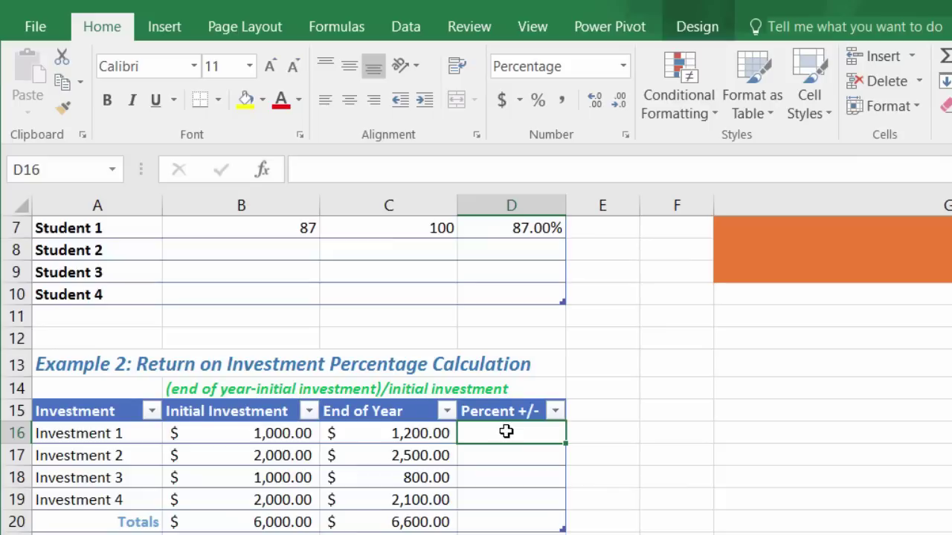
{"action": "left_click", "coordinate": [268, 434]}
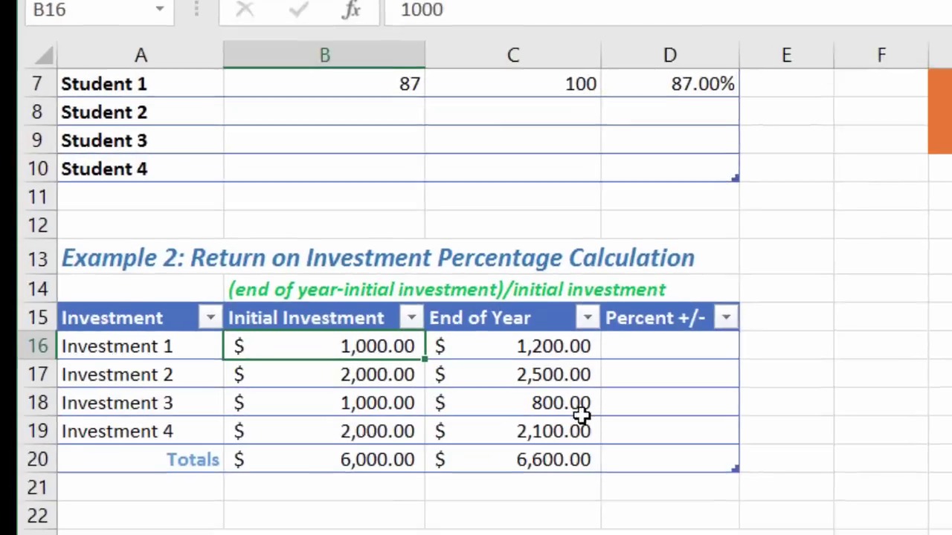
{"action": "left_click", "coordinate": [396, 435]}
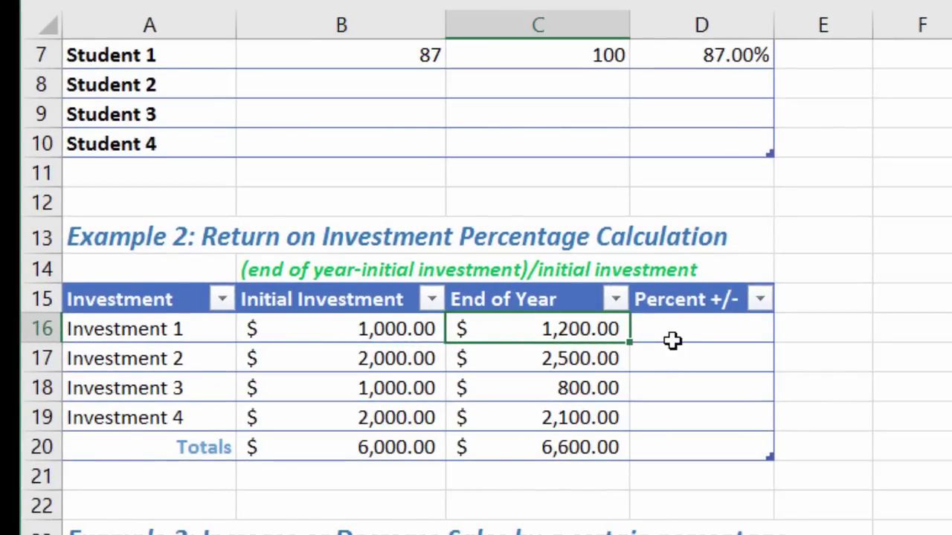
{"action": "left_click", "coordinate": [678, 339]}
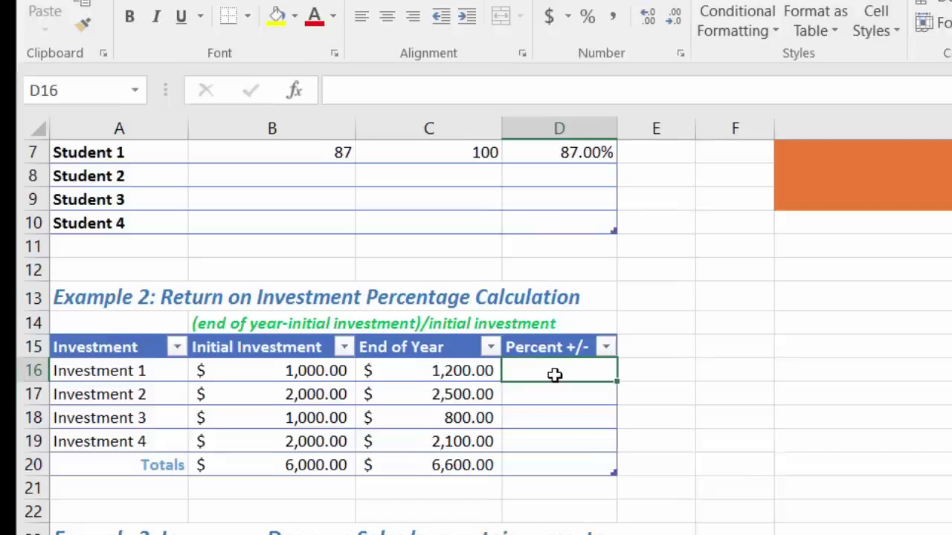
{"action": "left_click_drag", "start_coordinate": [699, 336], "coordinate": [744, 455]}
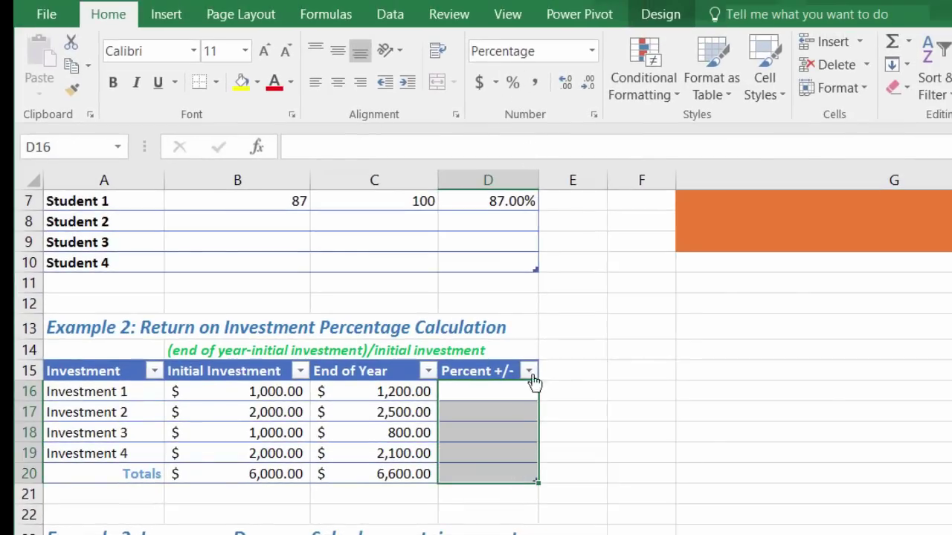
{"action": "left_click", "coordinate": [484, 399]}
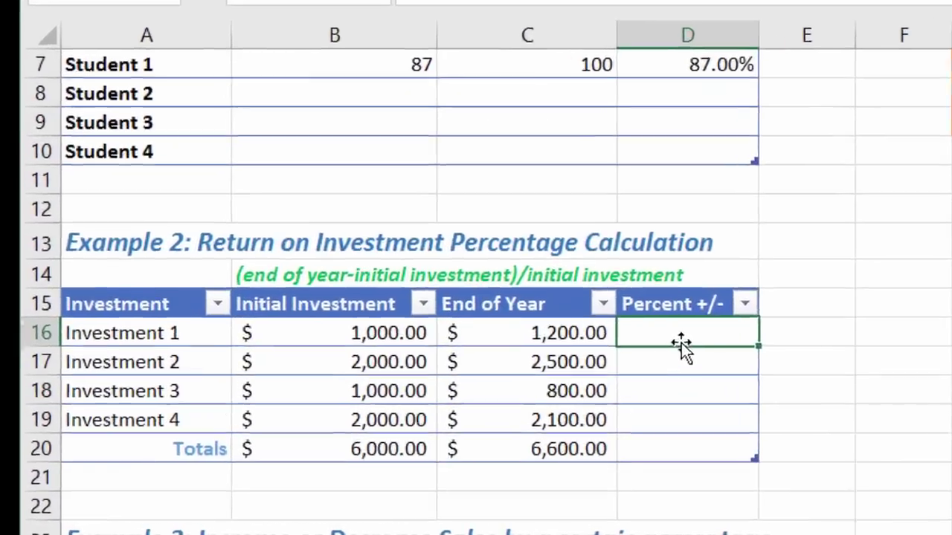
{"action": "type", "text": "="}
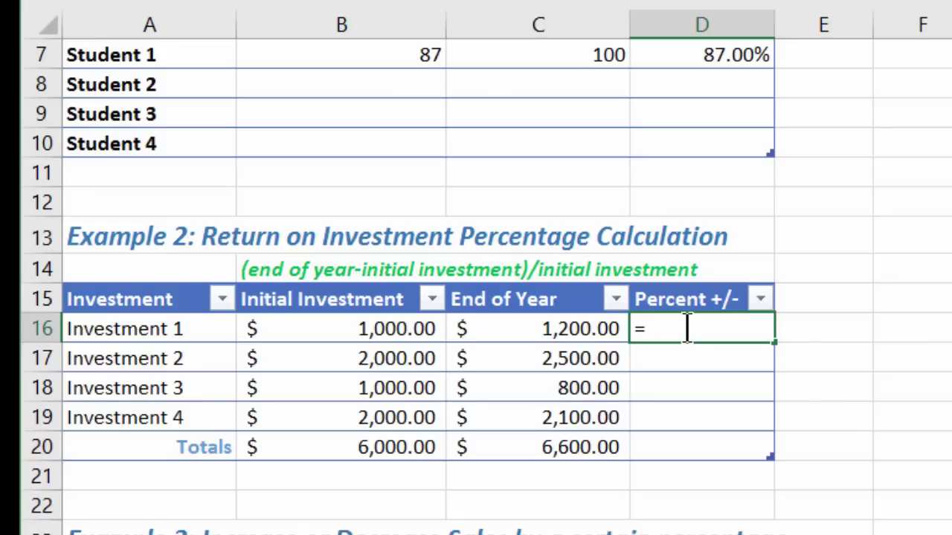
{"action": "type", "text": "(c16"}
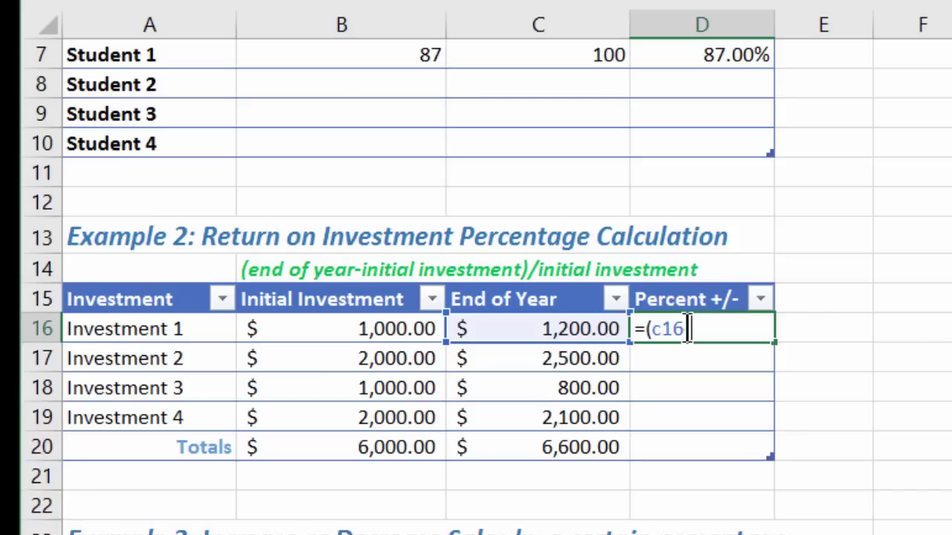
{"action": "type", "text": " b16"}
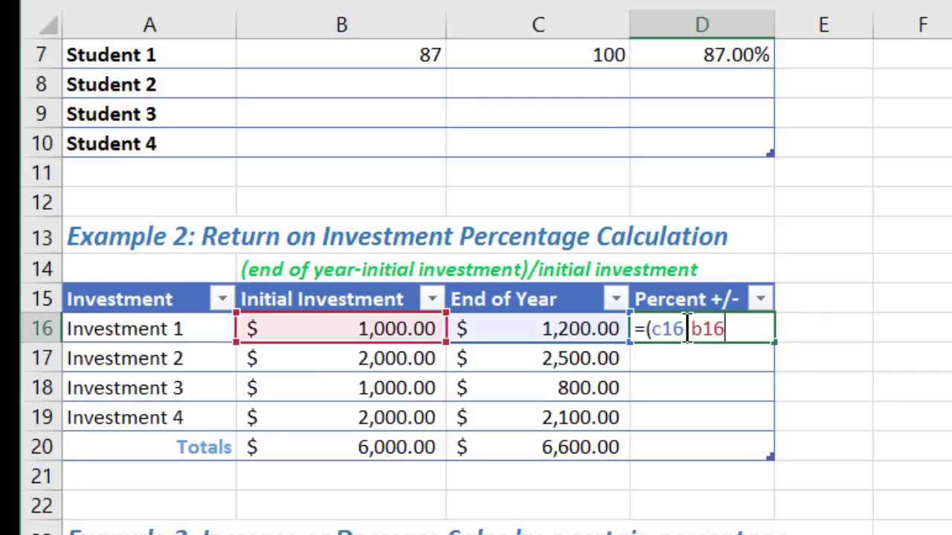
{"action": "type", "text": ")/b16"}
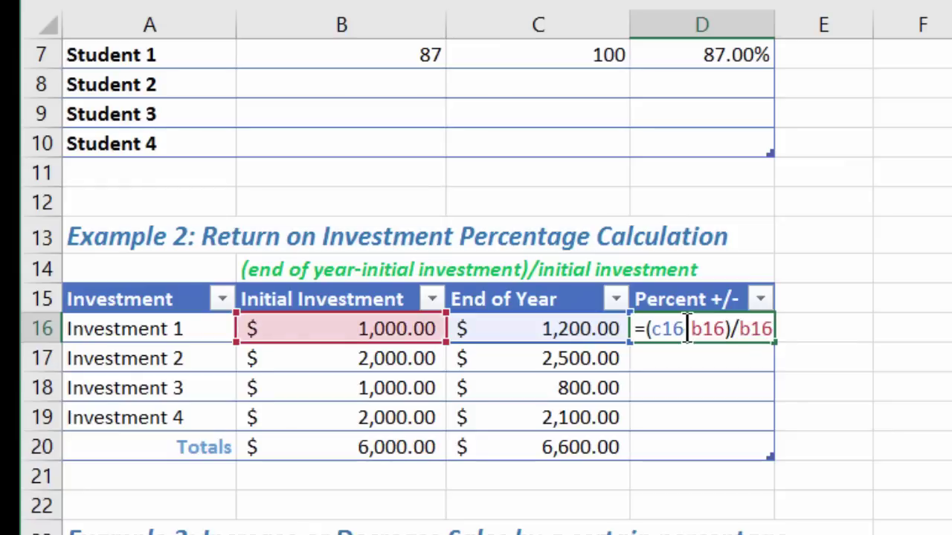
{"action": "key", "text": "Return"}
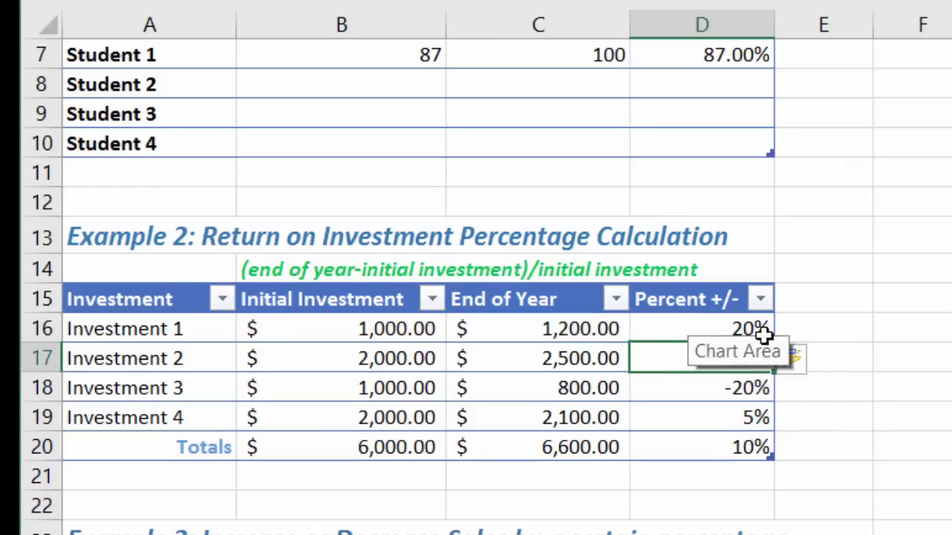
{"action": "left_click", "coordinate": [725, 332]}
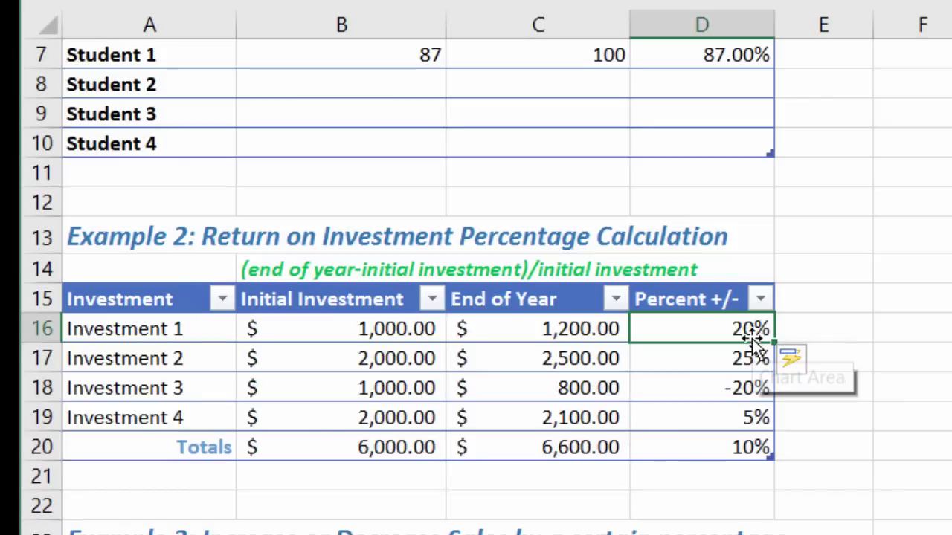
- Undo the auto-fill and enter (End of Year − Initial Investment)/Initial Investment in D17, giving 25%
{"action": "left_click", "coordinate": [693, 351]}
{"action": "key", "text": "ctrl+z"}
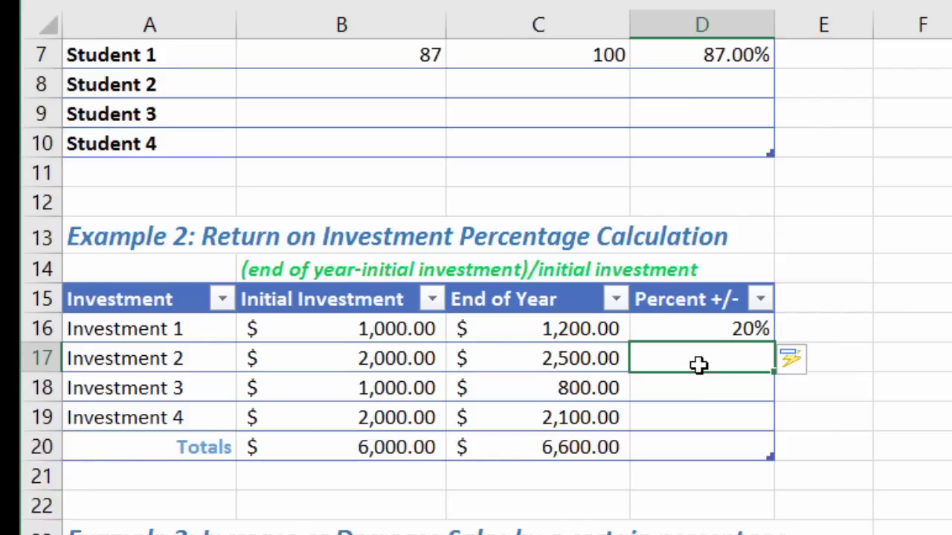
{"action": "type", "text": "="}
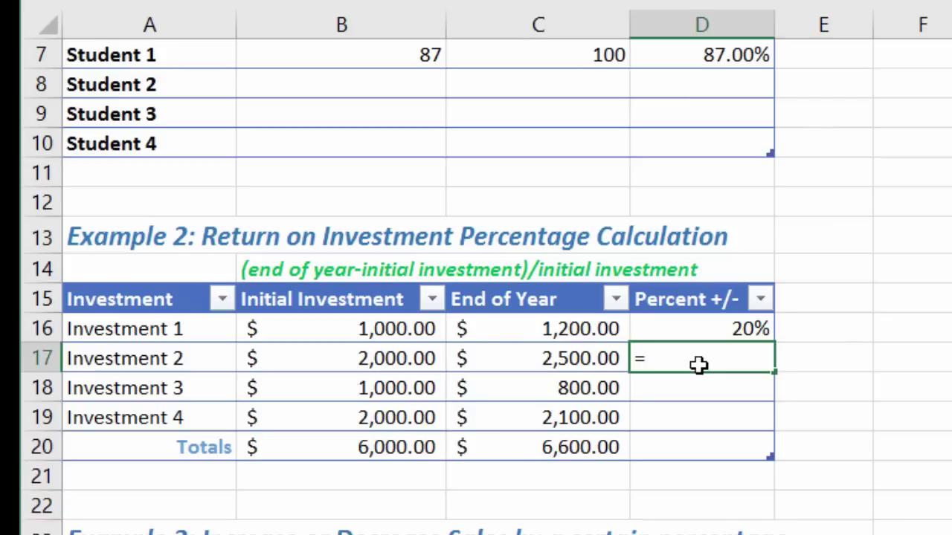
{"action": "type", "text": "("}
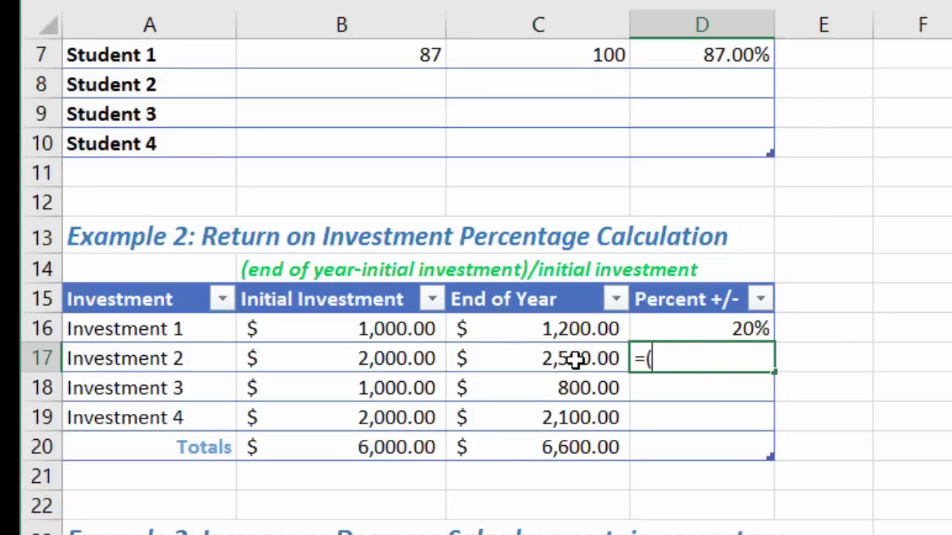
{"action": "left_click", "coordinate": [574, 359]}
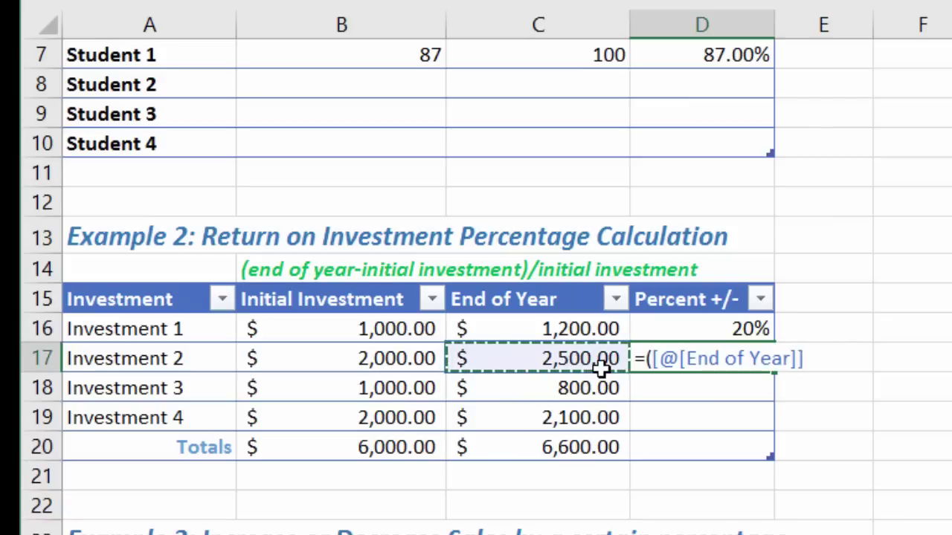
{"action": "type", "text": "-"}
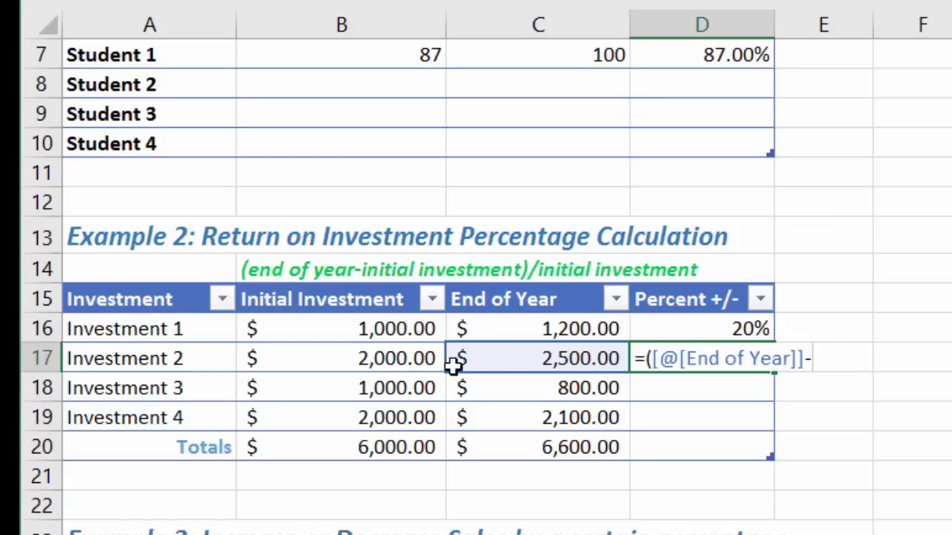
{"action": "left_click", "coordinate": [371, 360]}
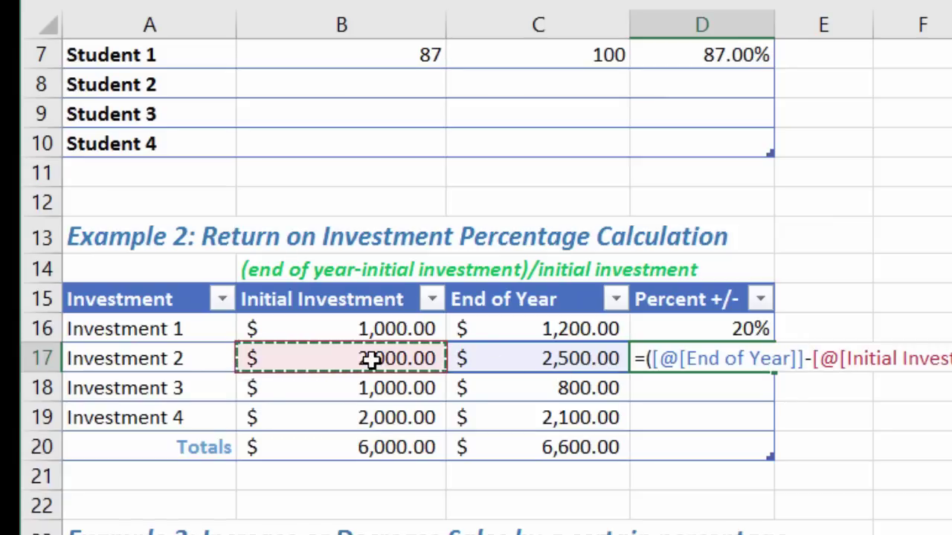
{"action": "type", "text": ")"}
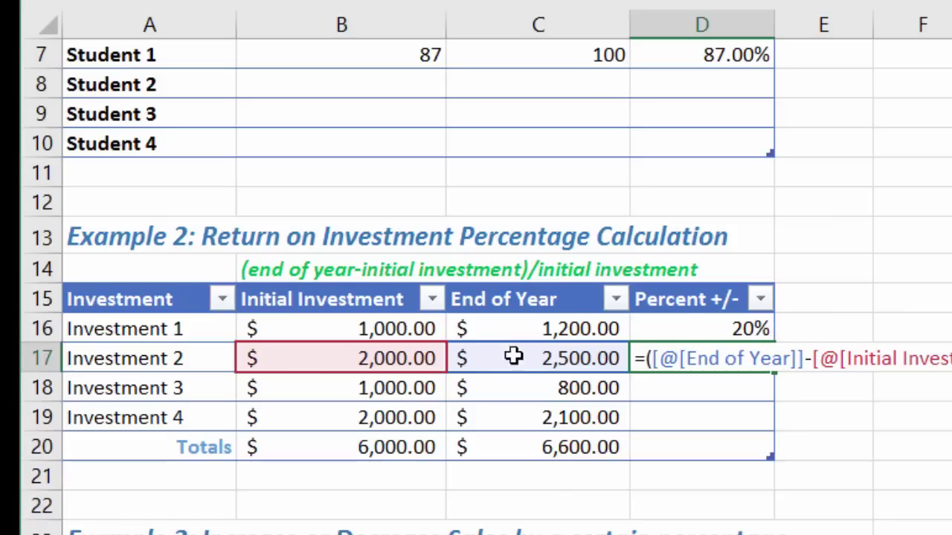
{"action": "left_click", "coordinate": [389, 360]}
{"action": "key", "text": "Return"}
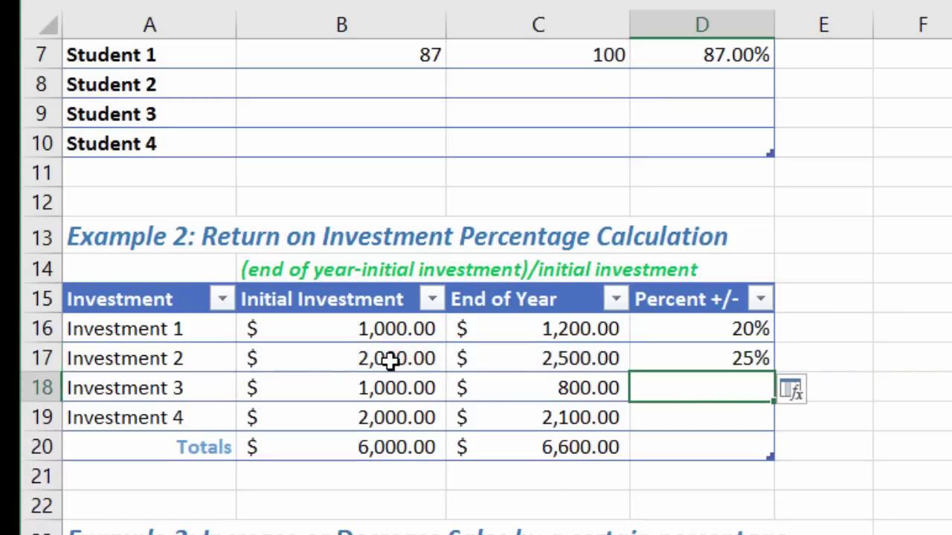
- Fill the return formula down through Totals, showing -20% for Investment 3
{"action": "left_click", "coordinate": [703, 357]}
{"action": "left_click_drag", "start_coordinate": [773, 372], "coordinate": [740, 468]}
{"action": "left_click", "coordinate": [695, 390]}
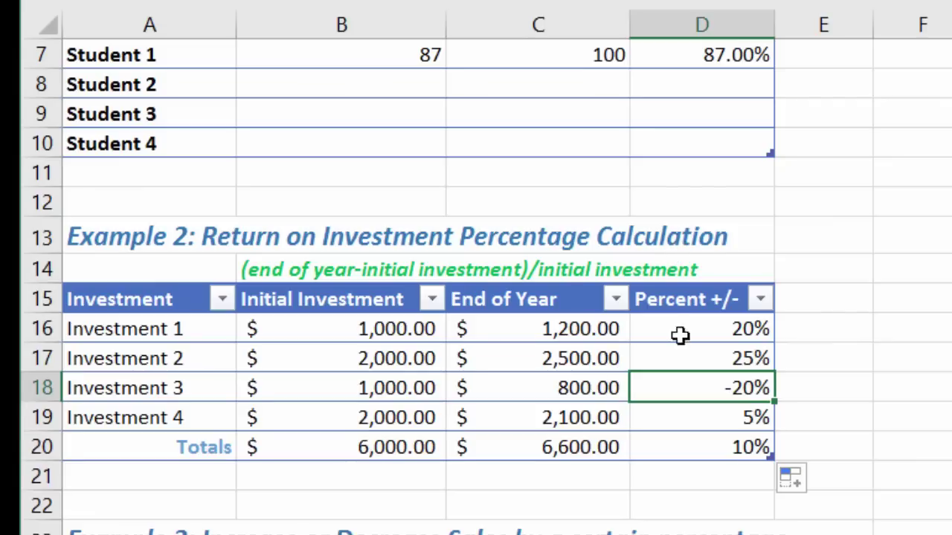
{"action": "scroll", "coordinate": [677, 349], "scroll_direction": "down", "scroll_amount": 2}
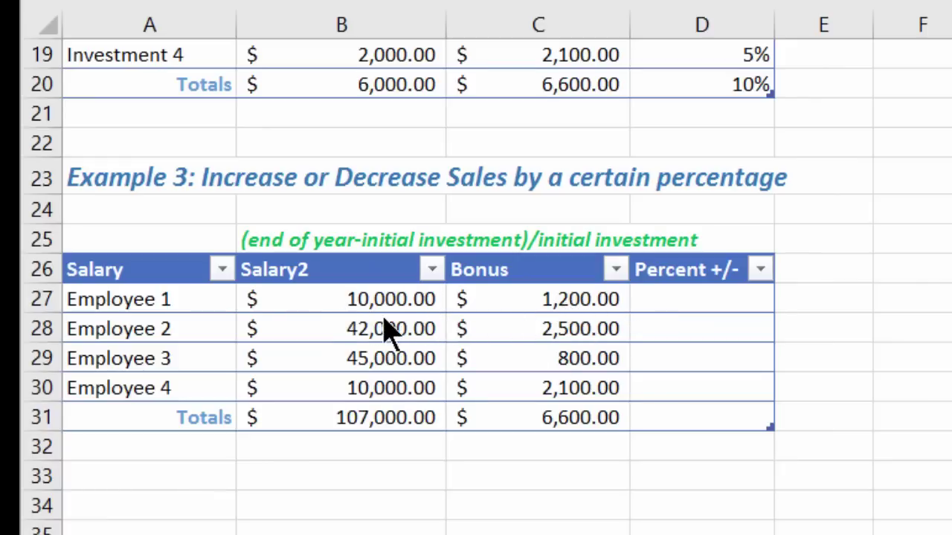
{"action": "left_click", "coordinate": [661, 302]}
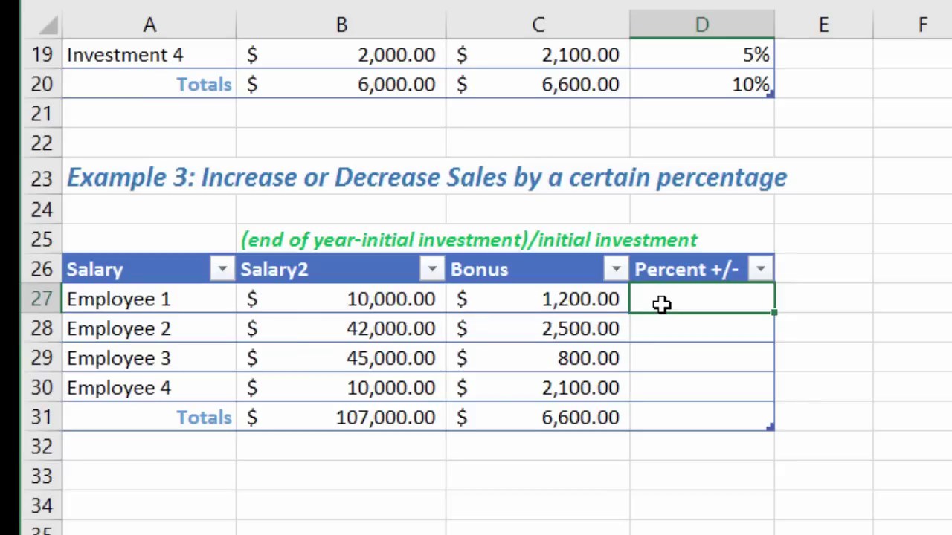
{"action": "type", "text": "="}
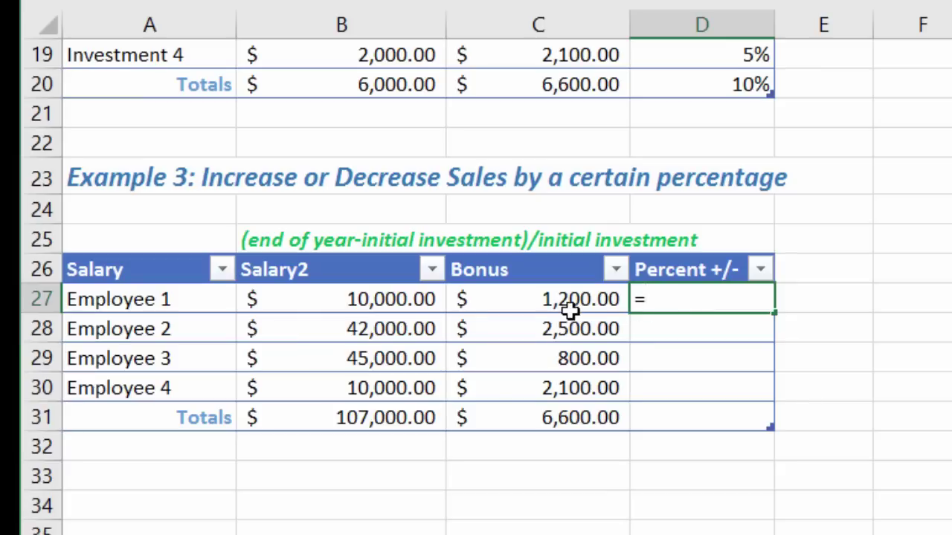
{"action": "left_click", "coordinate": [571, 300]}
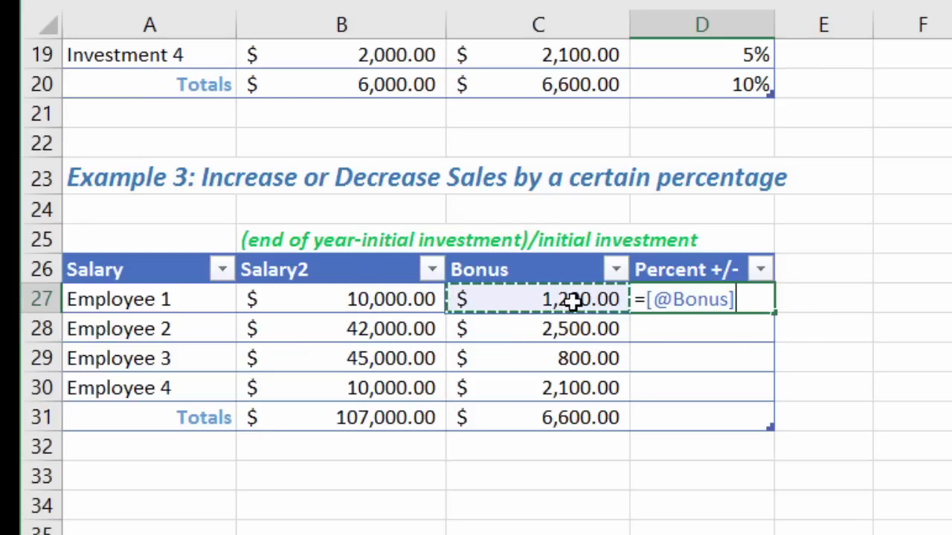
{"action": "type", "text": "/"}
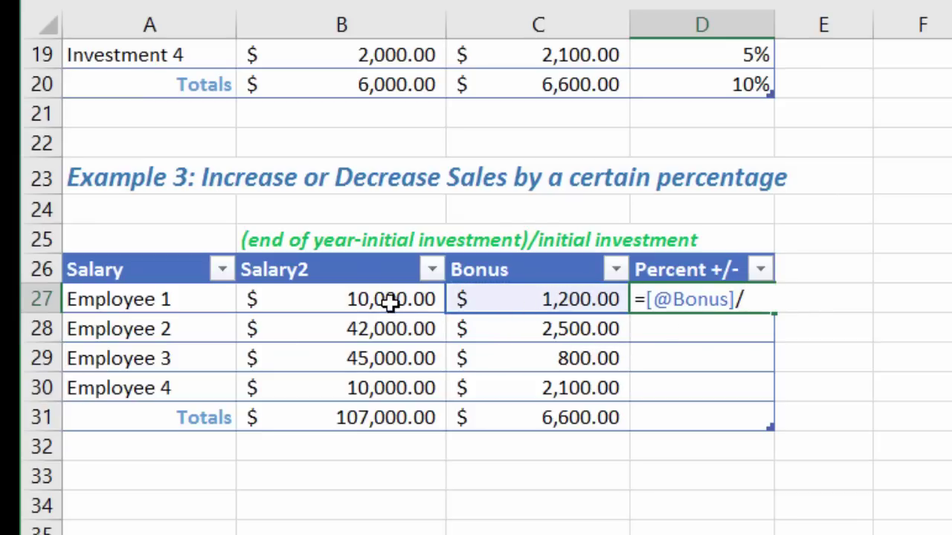
{"action": "left_click", "coordinate": [392, 299]}
{"action": "key", "text": "Return"}
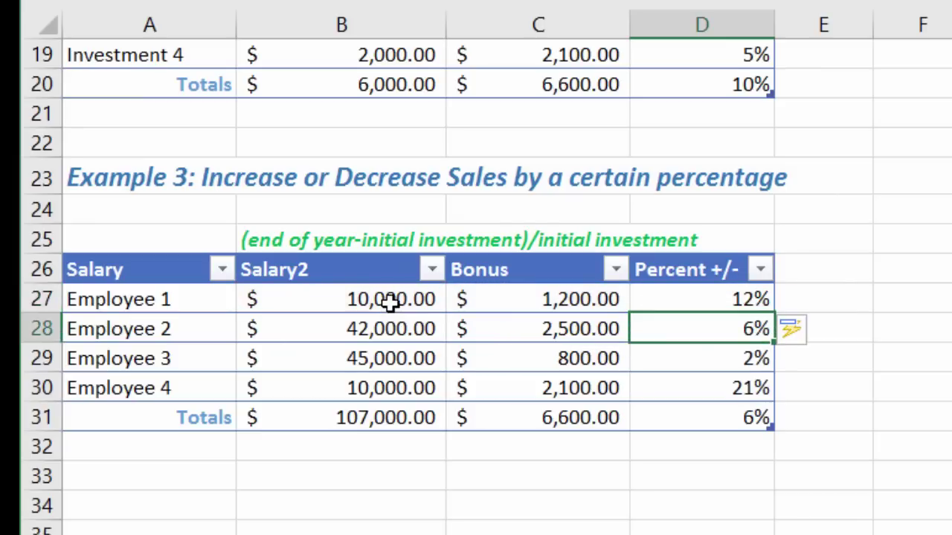
- Check the bonus percentages: 12%, 6%, 2%, 21% and 6% for Totals
{"action": "left_click", "coordinate": [737, 302]}
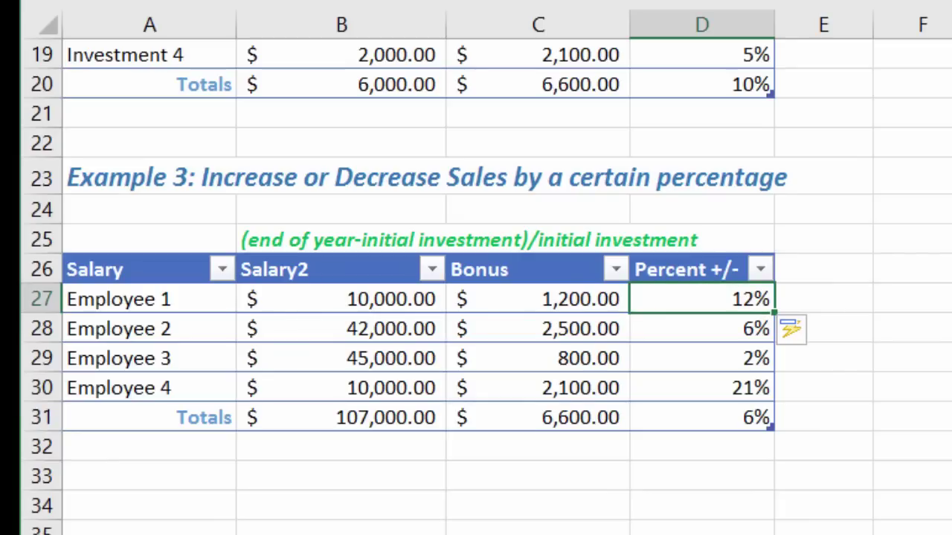
{"action": "left_click", "coordinate": [739, 329]}
{"action": "left_click", "coordinate": [737, 362]}
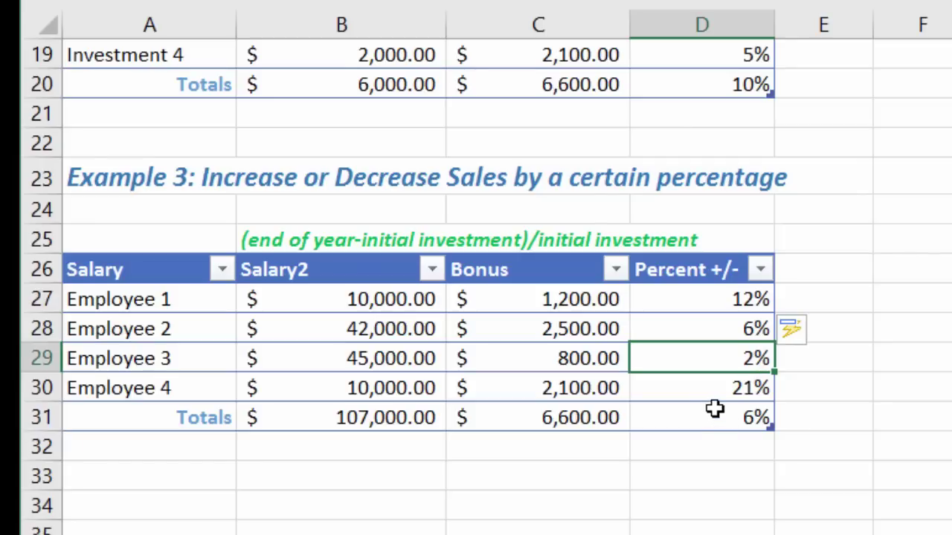
{"action": "left_click", "coordinate": [717, 395]}
{"action": "left_click", "coordinate": [709, 428]}
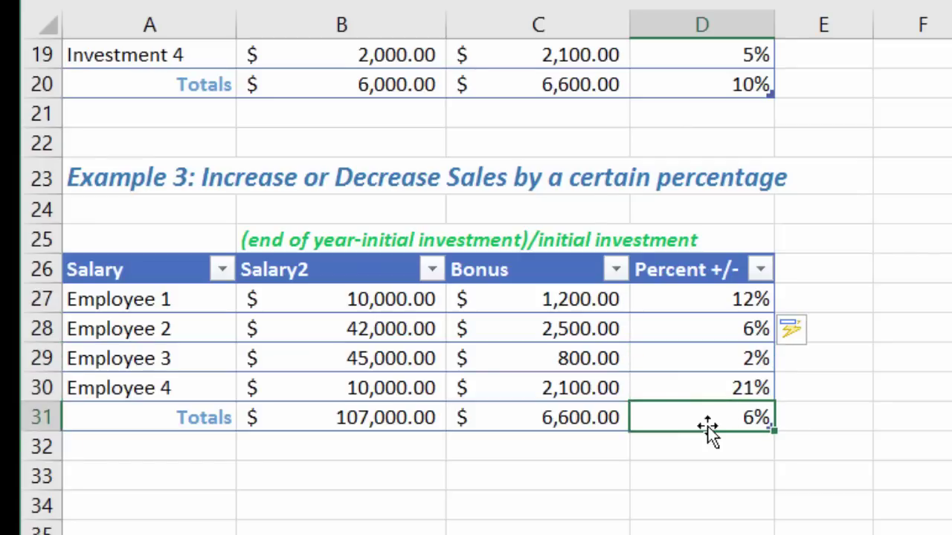
{"action": "left_click", "coordinate": [706, 301]}
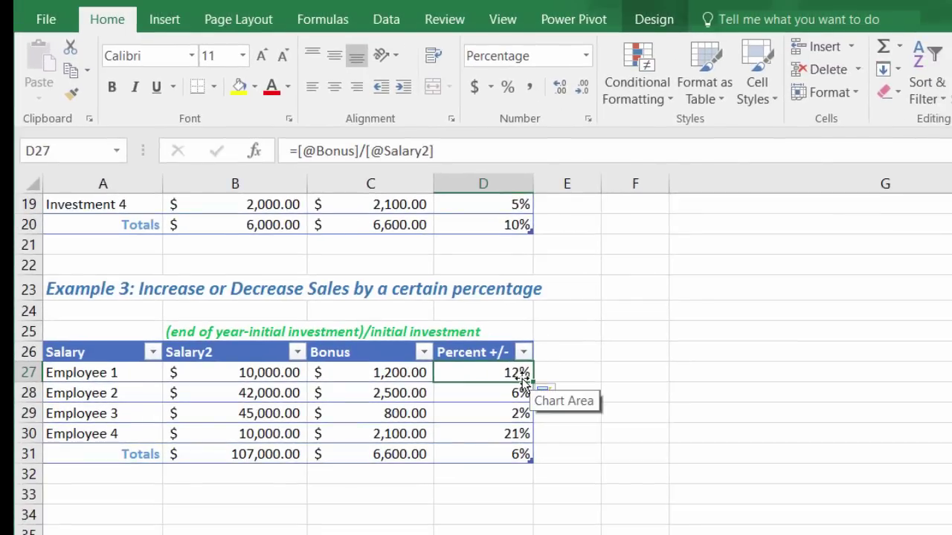
- Add two decimal places to Percent +/-, giving 12.00%, 5.95%, 1.78%, 21.00% and 6.17%
{"action": "left_click", "coordinate": [559, 86]}
{"action": "left_click", "coordinate": [560, 86]}
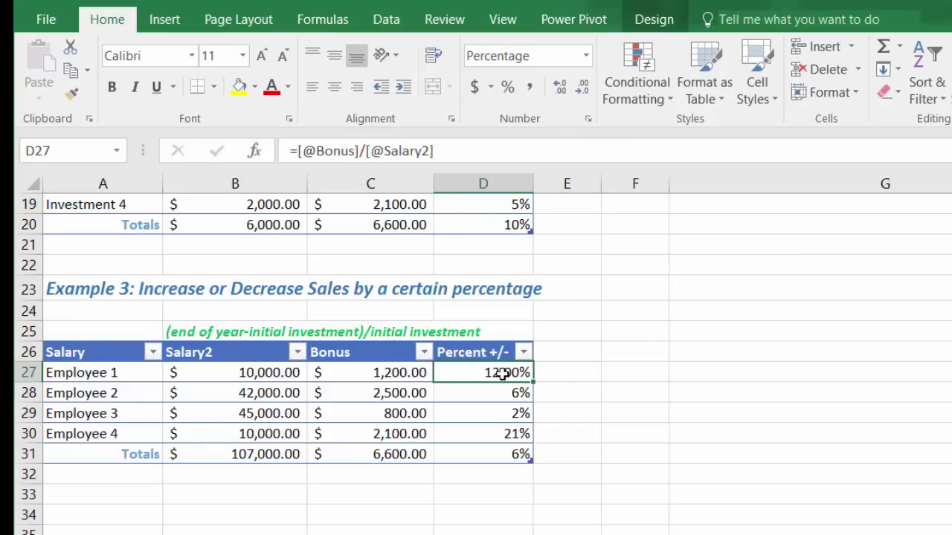
{"action": "left_click_drag", "start_coordinate": [503, 373], "coordinate": [502, 455]}
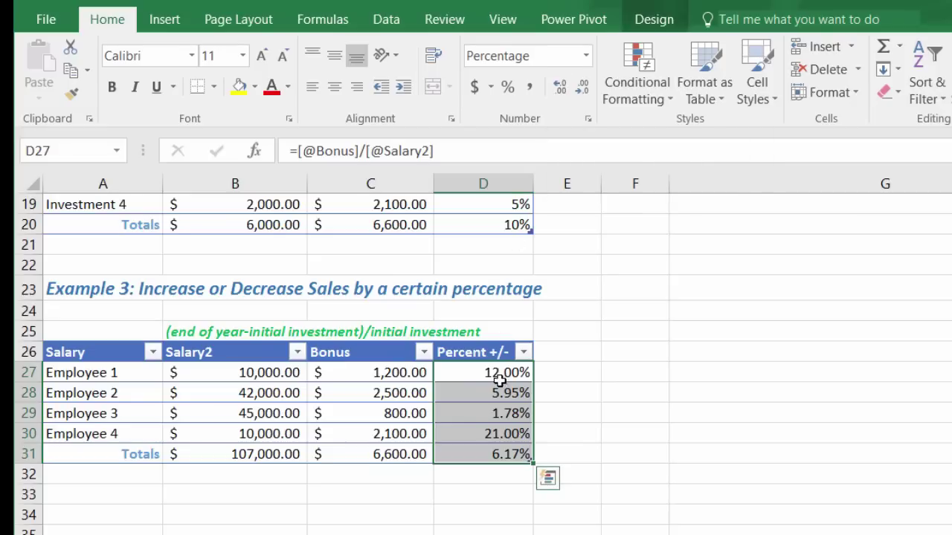
{"action": "left_click", "coordinate": [474, 413]}
{"action": "left_click", "coordinate": [476, 433]}
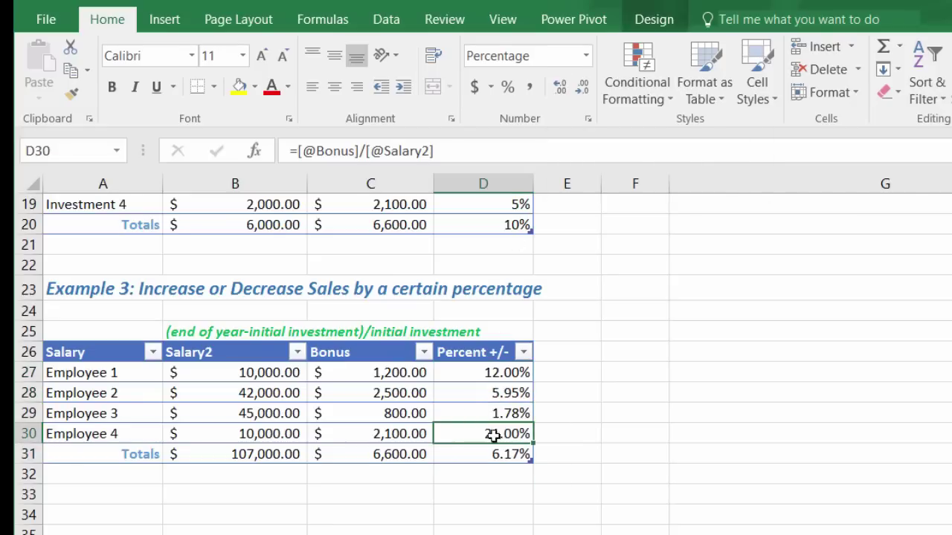
{"action": "left_click", "coordinate": [492, 395]}
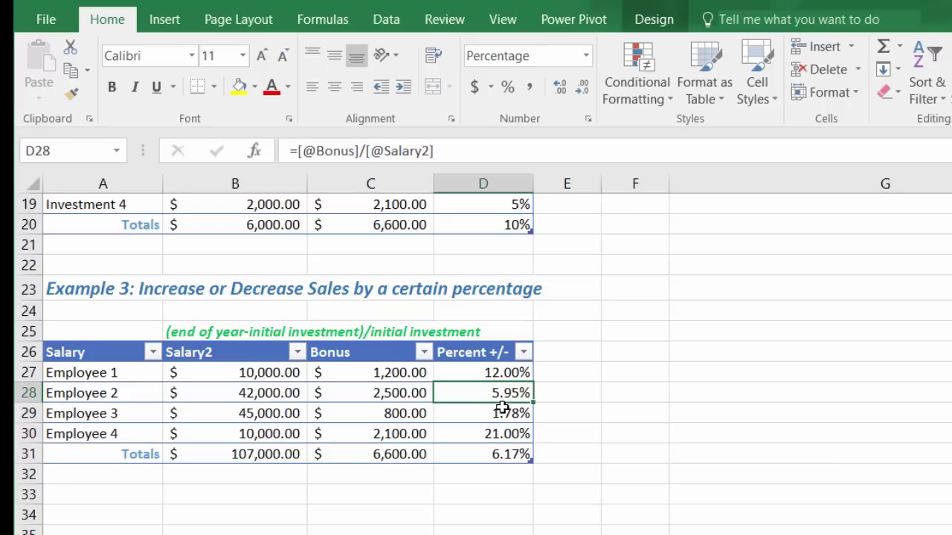
{"action": "left_click", "coordinate": [576, 349]}
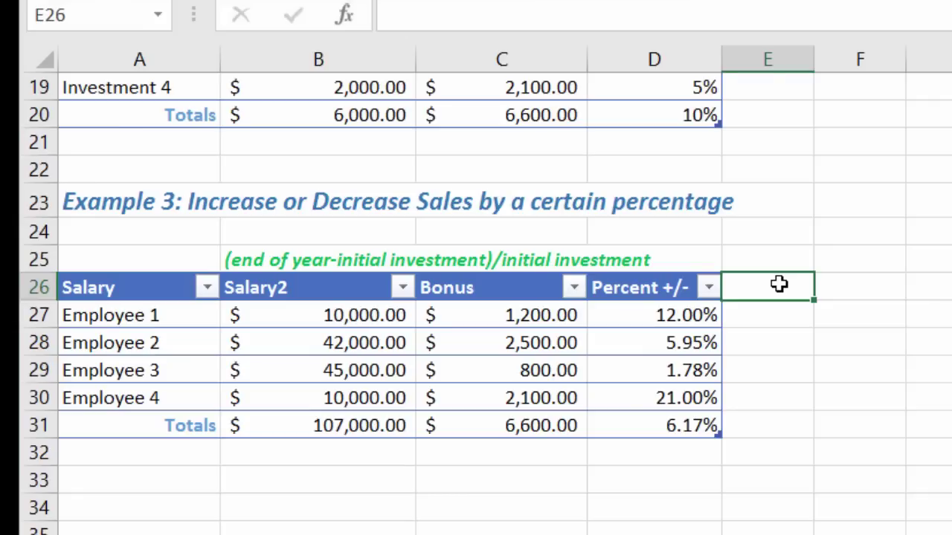
- Add an 'Increase' header in E26 to extend the Example 3 table
{"action": "type", "text": "="}
{"action": "key", "text": "BackSpace"}
{"action": "type", "text": "Increase"}
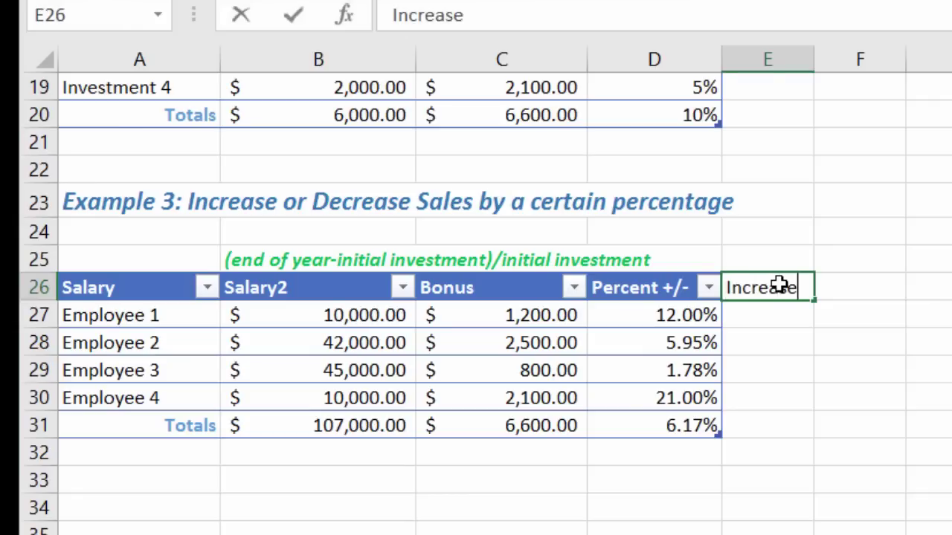
{"action": "key", "text": "Return"}
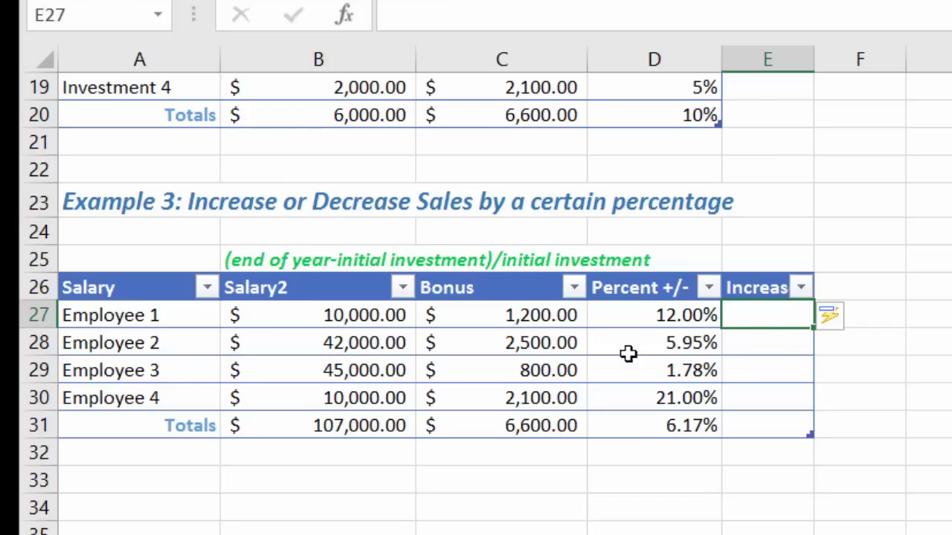
{"action": "type", "text": "="}
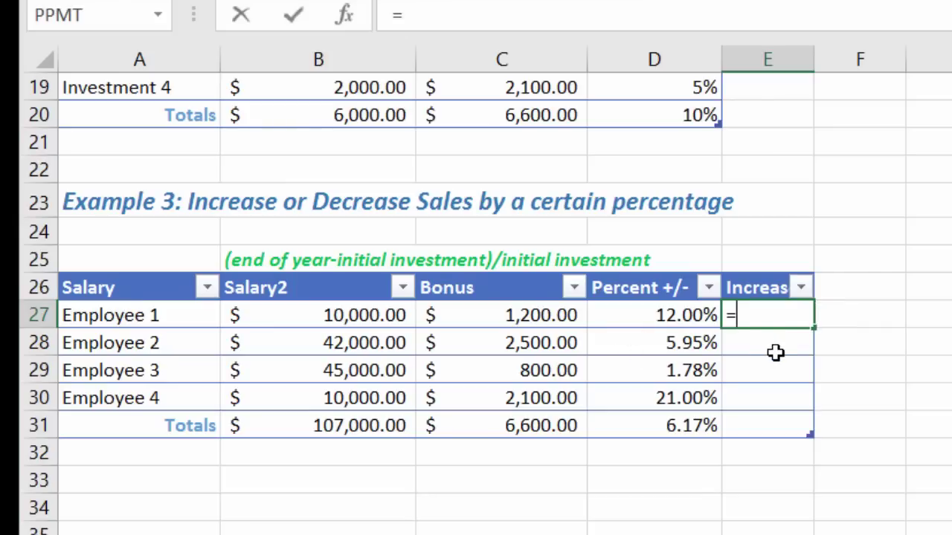
{"action": "left_click", "coordinate": [339, 318]}
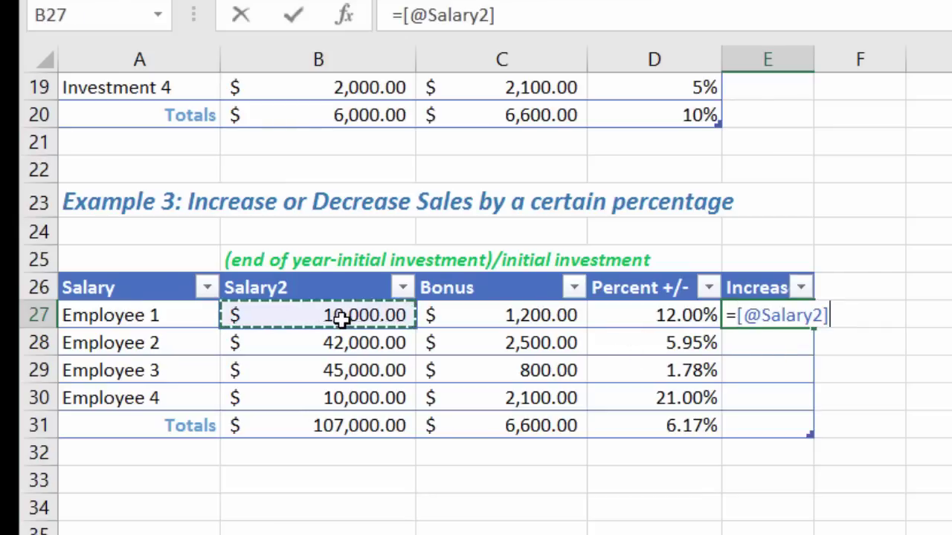
{"action": "type", "text": "*"}
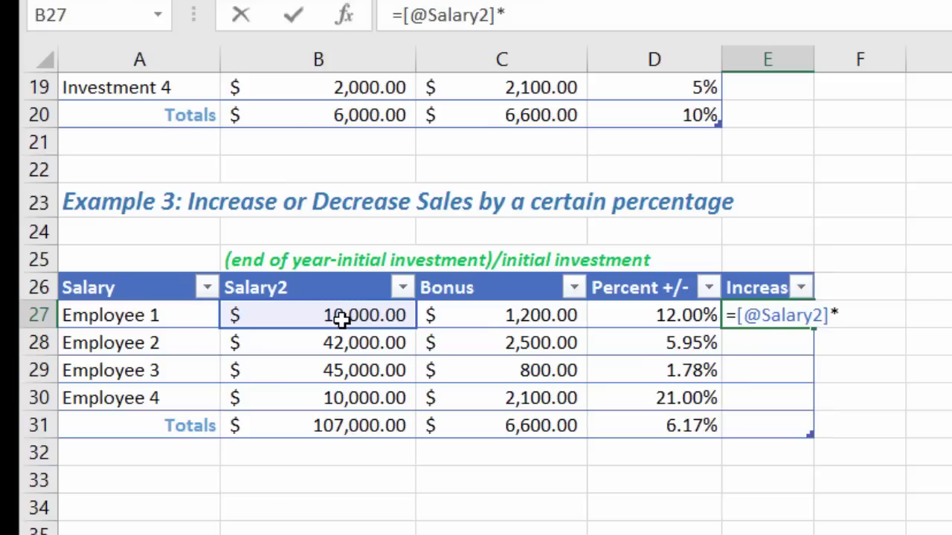
{"action": "type", "text": ".07"}
{"action": "key", "text": "Return"}
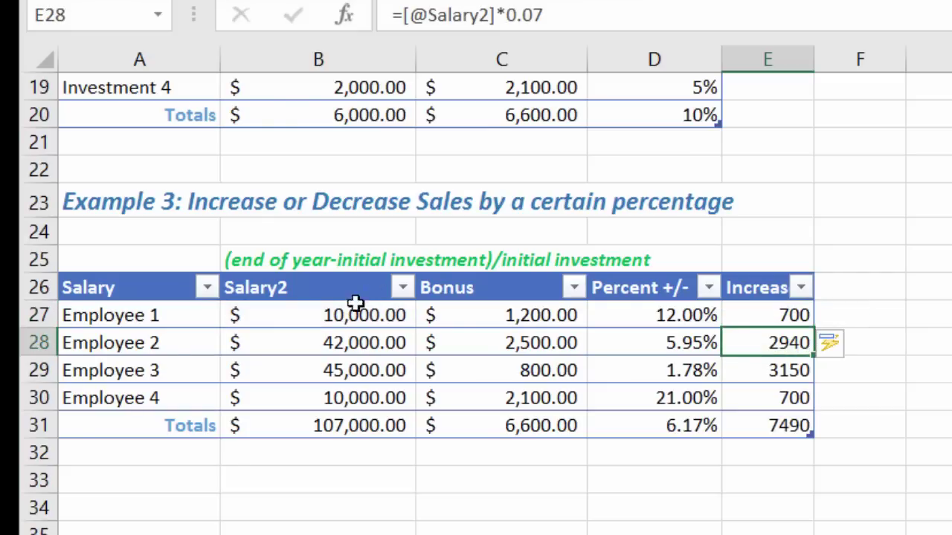
{"action": "left_click", "coordinate": [782, 318]}
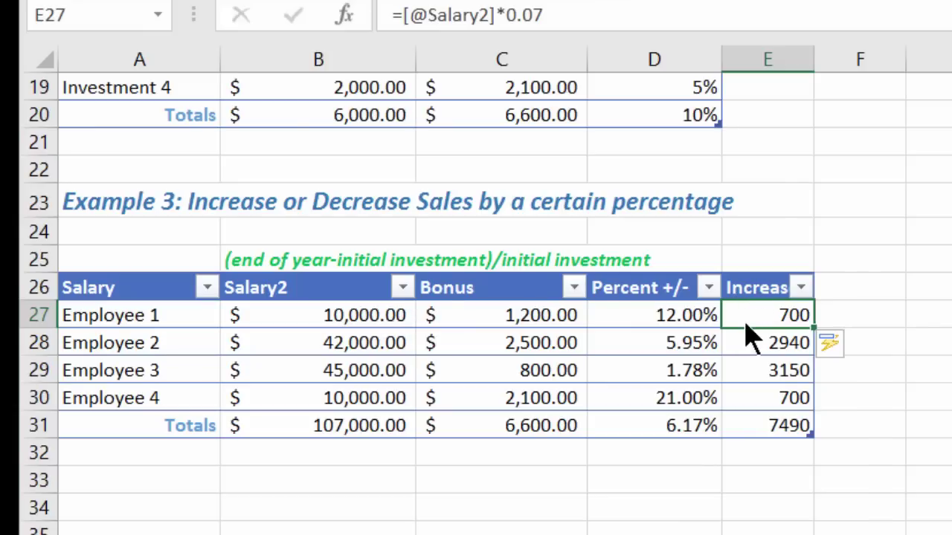
- Change the Increase formula's multiplier from 0.07 to 1.07
{"action": "left_click", "coordinate": [512, 18]}
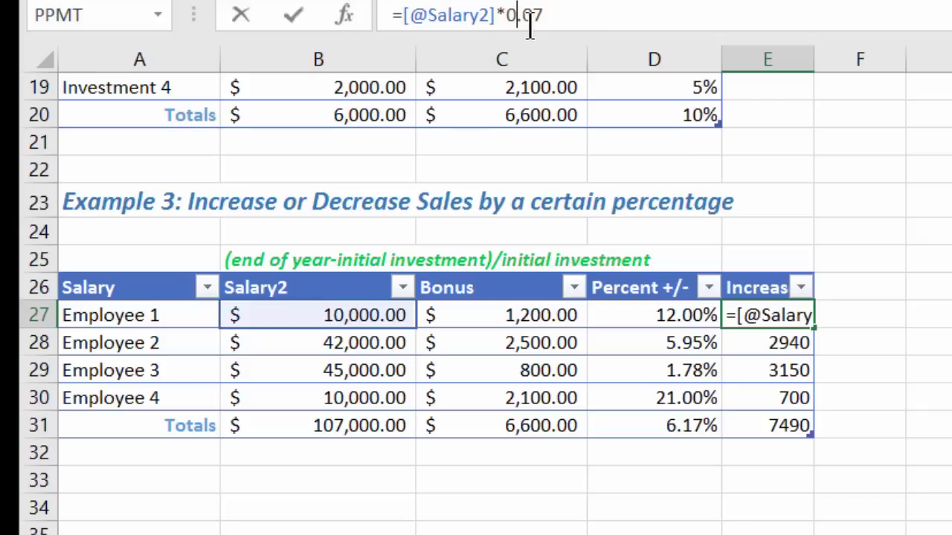
{"action": "key", "text": "BackSpace"}
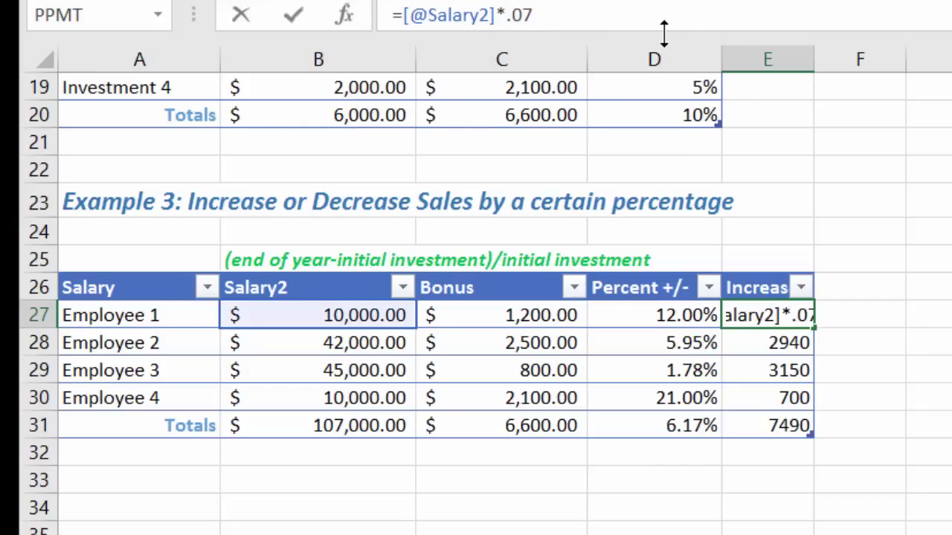
{"action": "type", "text": "1"}
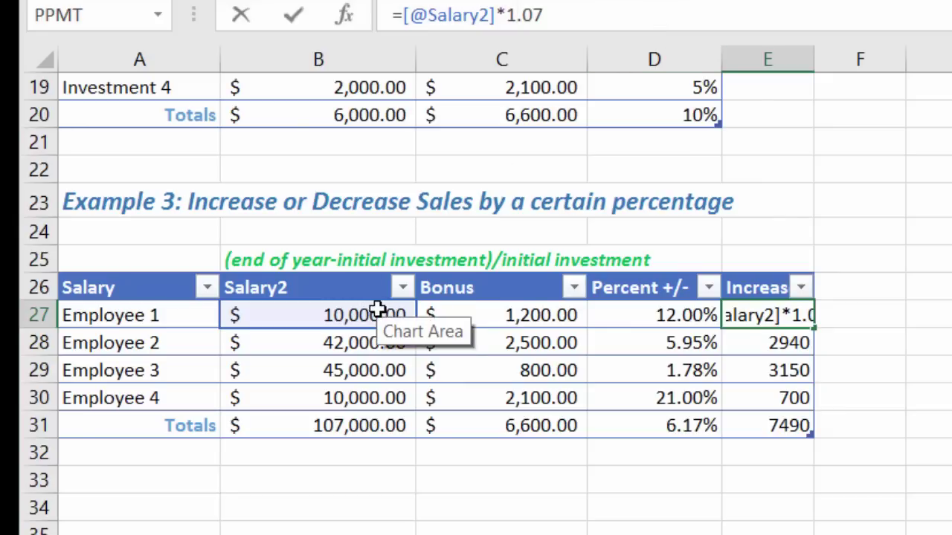
{"action": "key", "text": "Return"}
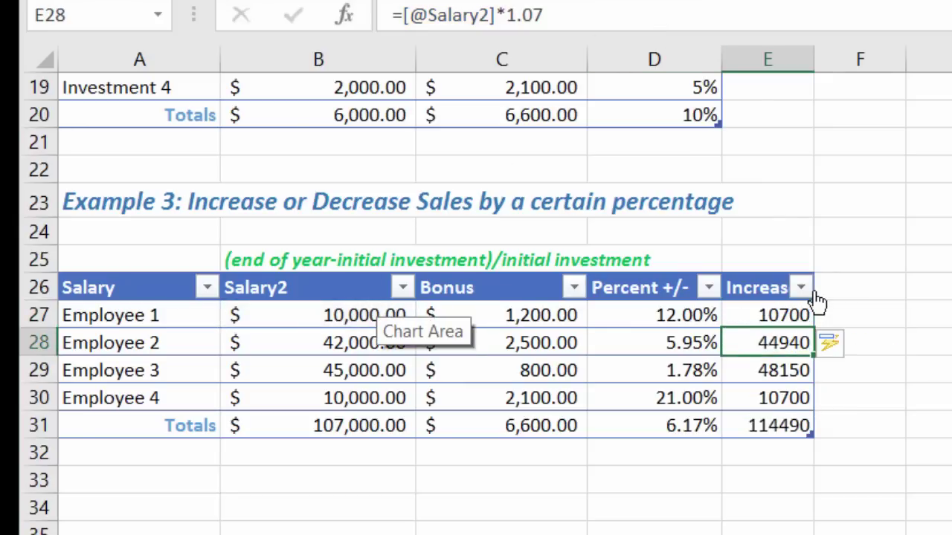
- Check the Increase results against Salary2: 10700, 44940, 48150, 10700 and 114490 total
{"action": "left_click", "coordinate": [791, 316]}
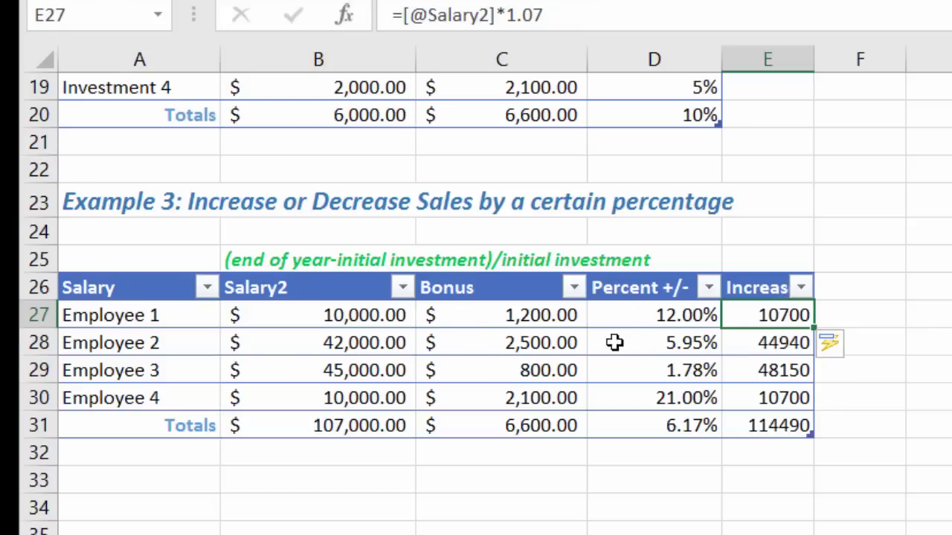
{"action": "left_click", "coordinate": [368, 317]}
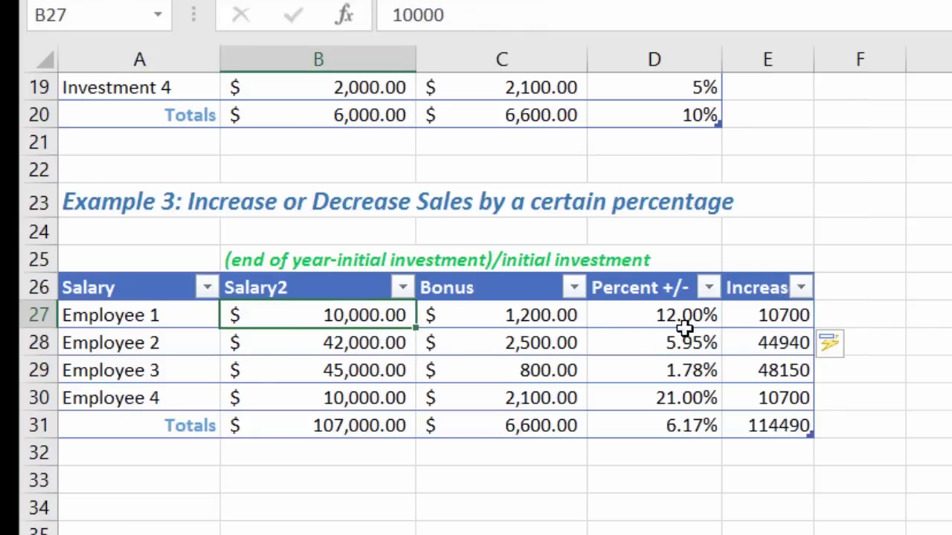
{"action": "left_click", "coordinate": [762, 321]}
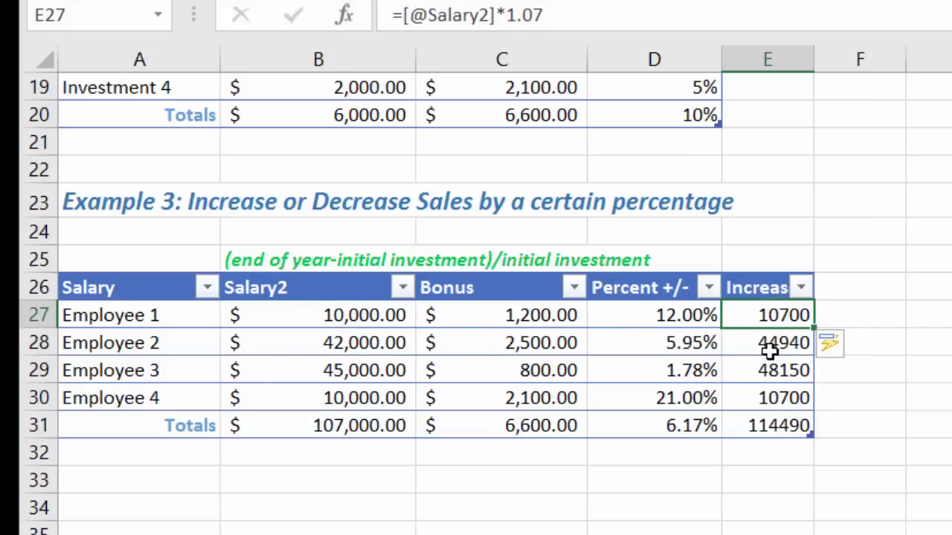
{"action": "left_click", "coordinate": [773, 343]}
{"action": "left_click", "coordinate": [762, 424]}
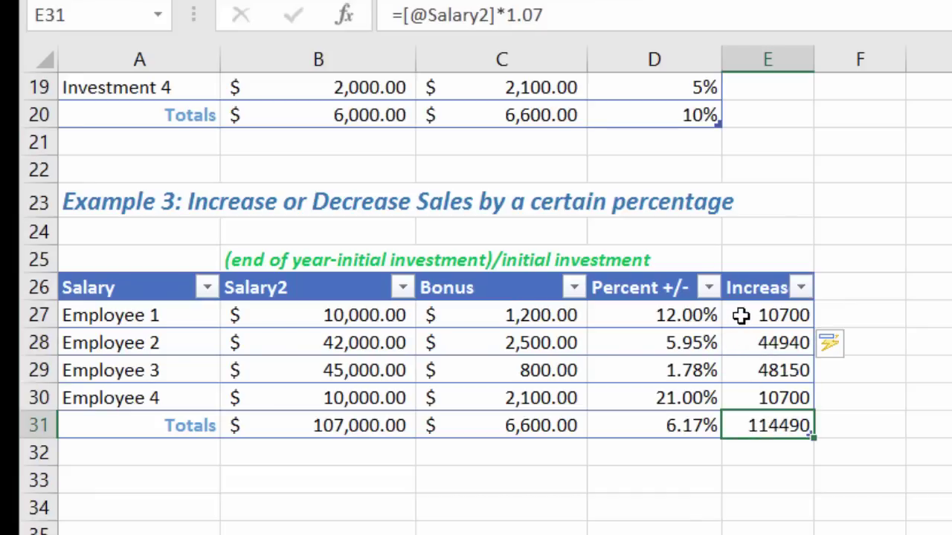
{"action": "left_click", "coordinate": [739, 316]}
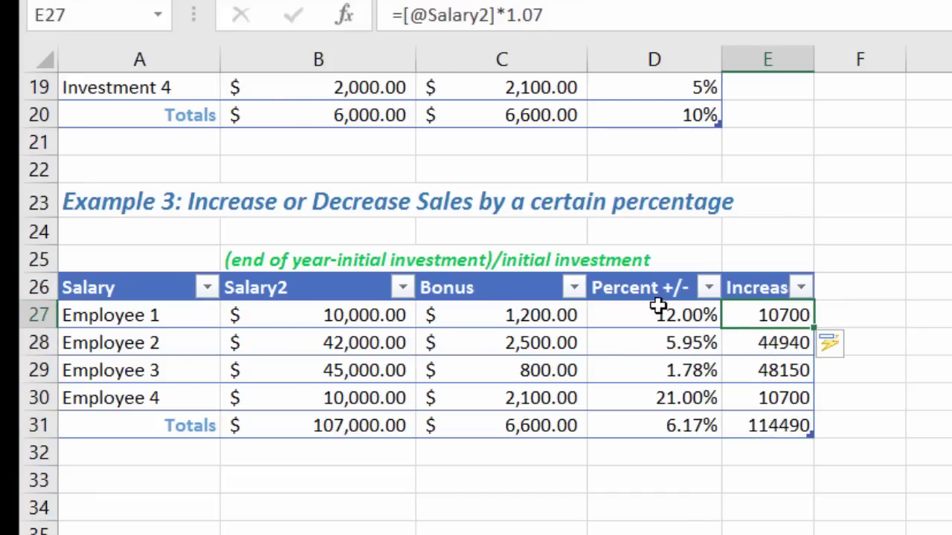
{"action": "left_click", "coordinate": [518, 15]}
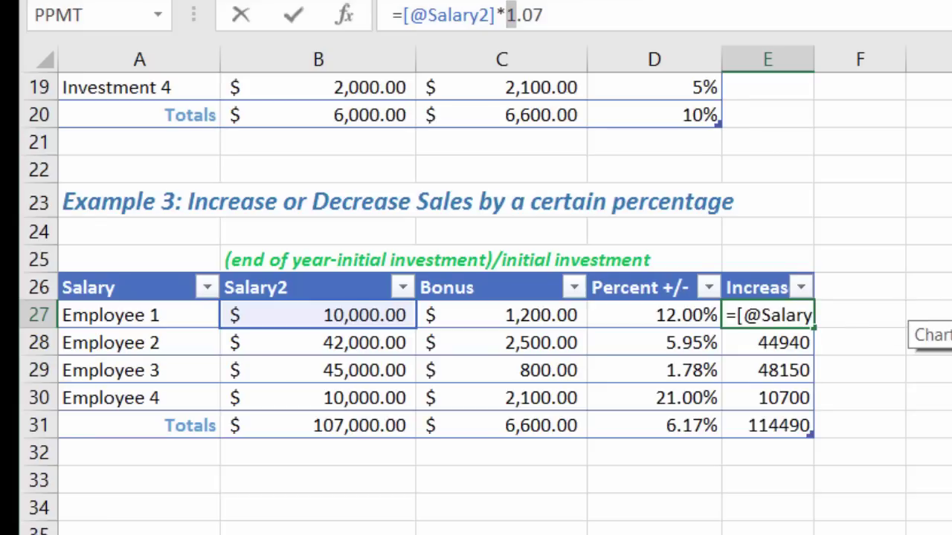
- Leave the E27 formula unchanged and scroll to the top of the 10. Financial Calculations sheet
{"action": "key", "text": "ctrl+Return"}
{"action": "left_click", "coordinate": [929, 398]}
{"action": "scroll", "coordinate": [476, 298], "scroll_direction": "up", "scroll_amount": 6}
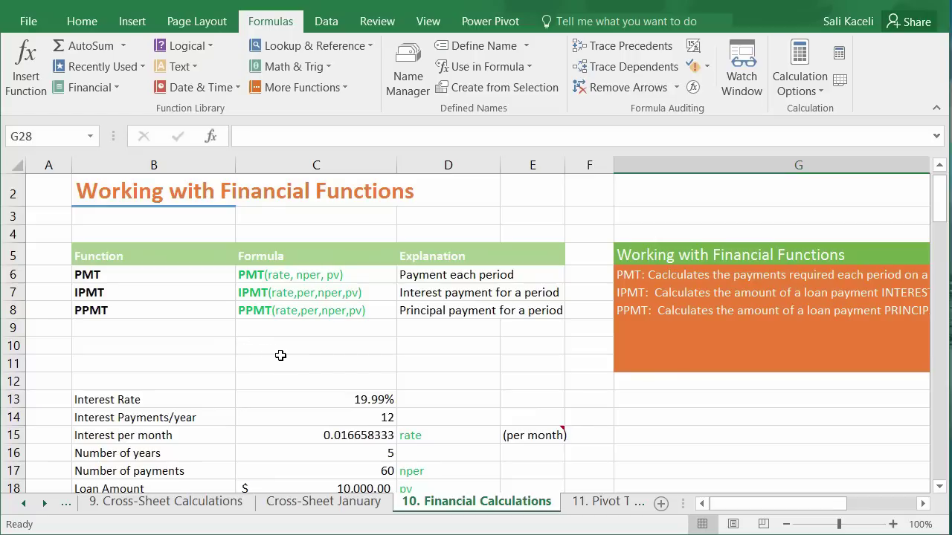
- Search Insert Function for 'pmt' to build C10's payment formula
{"action": "left_click", "coordinate": [262, 342]}
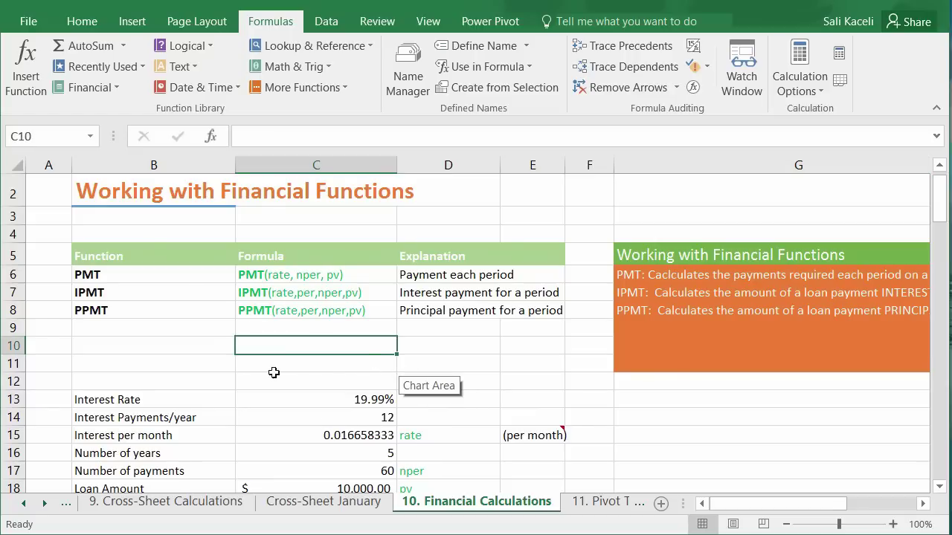
{"action": "left_click", "coordinate": [30, 83]}
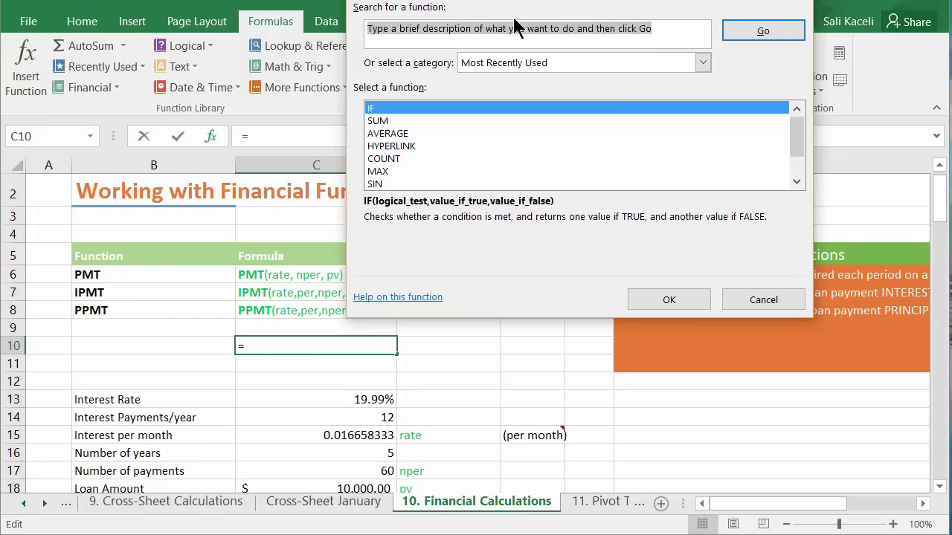
{"action": "type", "text": "pmt"}
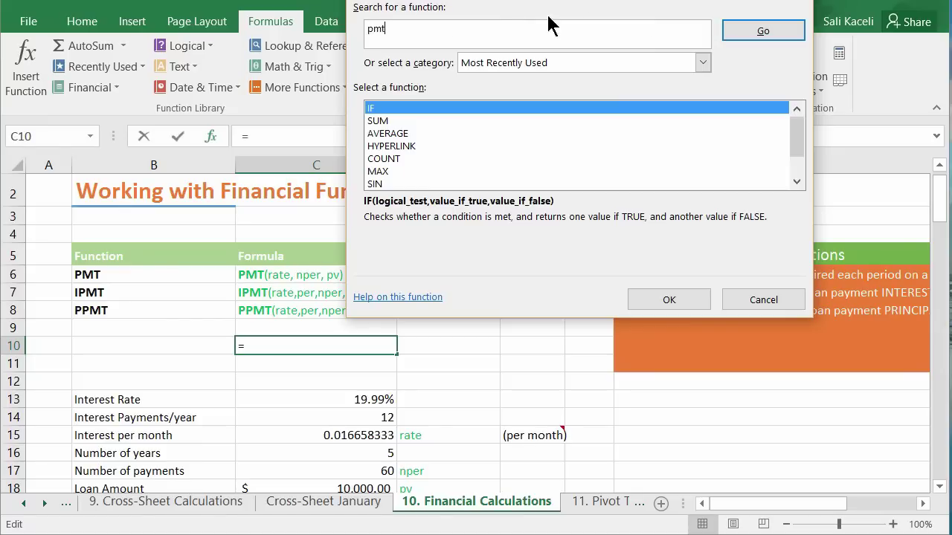
{"action": "left_click", "coordinate": [790, 34]}
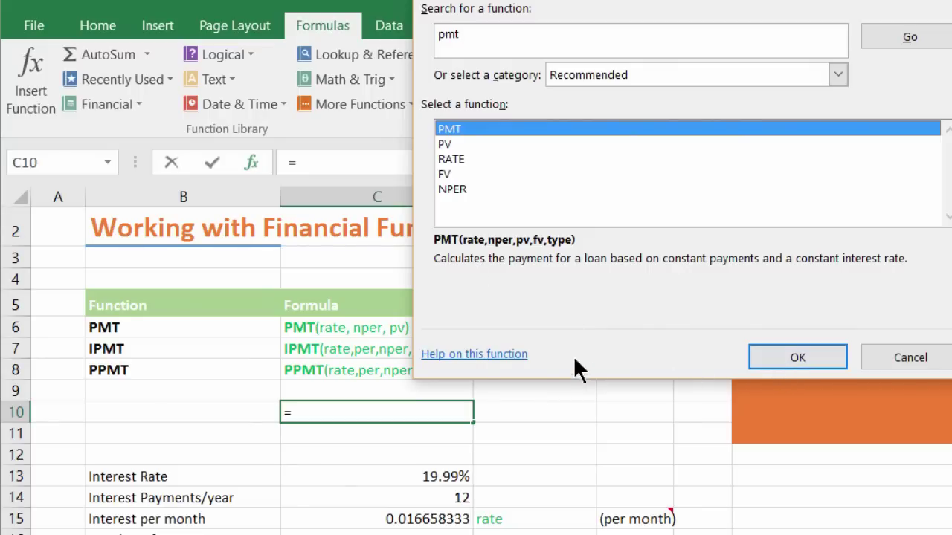
{"action": "left_click", "coordinate": [473, 355]}
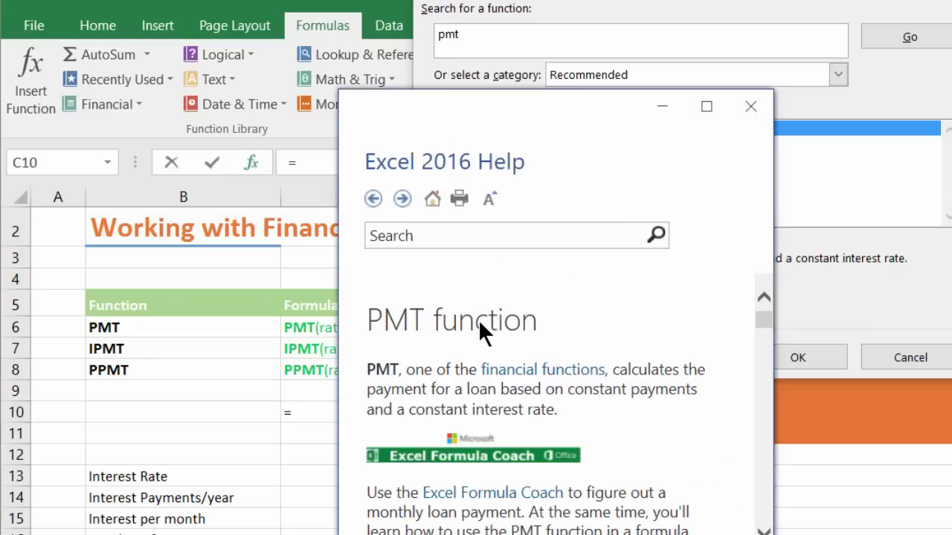
{"action": "scroll", "coordinate": [571, 379], "scroll_direction": "down", "scroll_amount": 5}
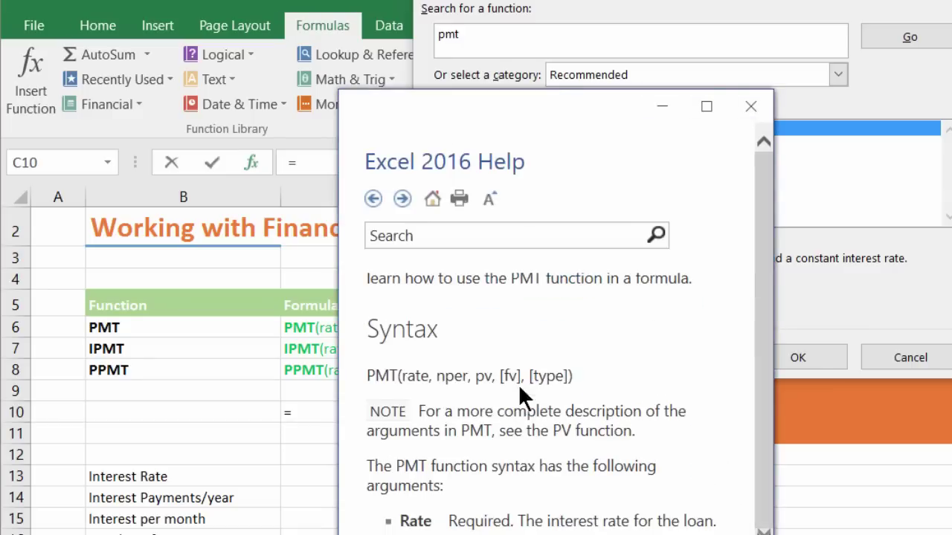
{"action": "scroll", "coordinate": [573, 375], "scroll_direction": "down", "scroll_amount": 2}
{"action": "scroll", "coordinate": [548, 382], "scroll_direction": "down", "scroll_amount": 10}
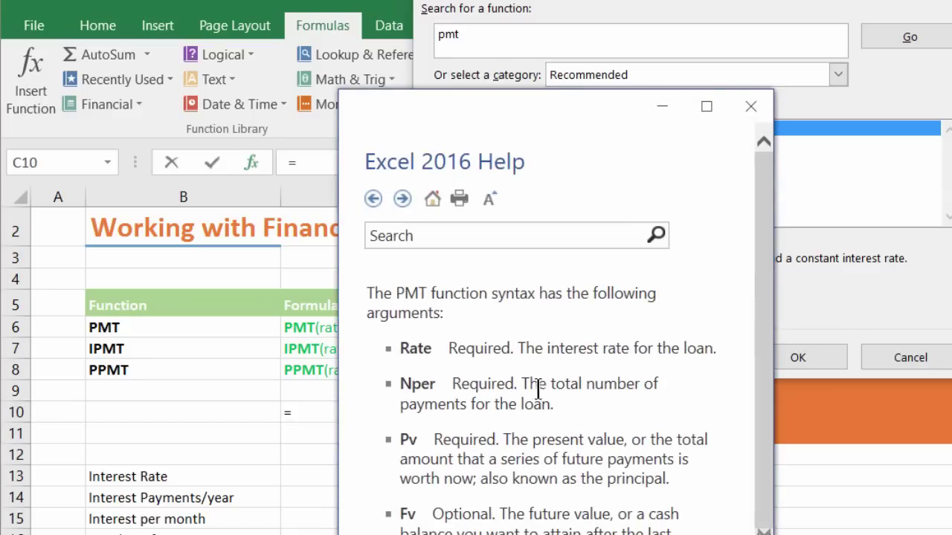
{"action": "scroll", "coordinate": [537, 401], "scroll_direction": "down", "scroll_amount": 10}
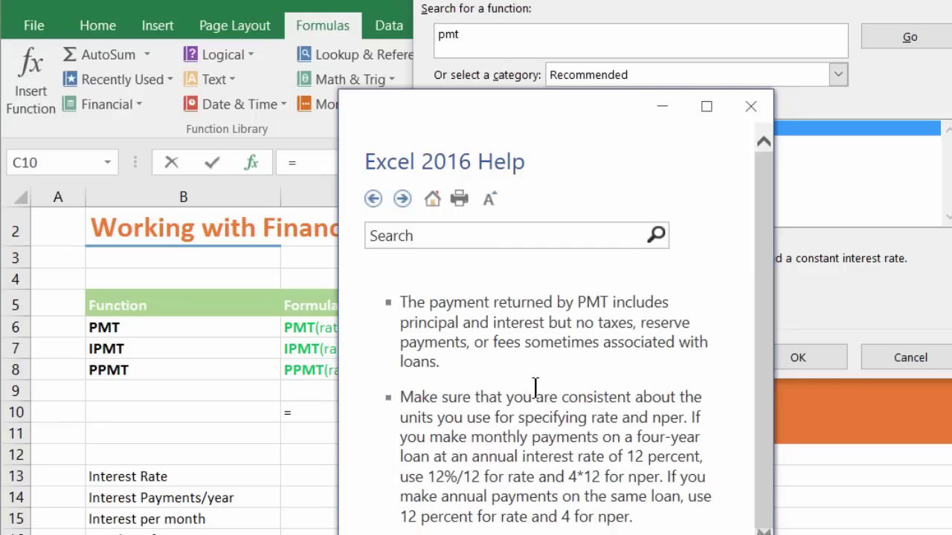
{"action": "scroll", "coordinate": [530, 395], "scroll_direction": "down", "scroll_amount": 10}
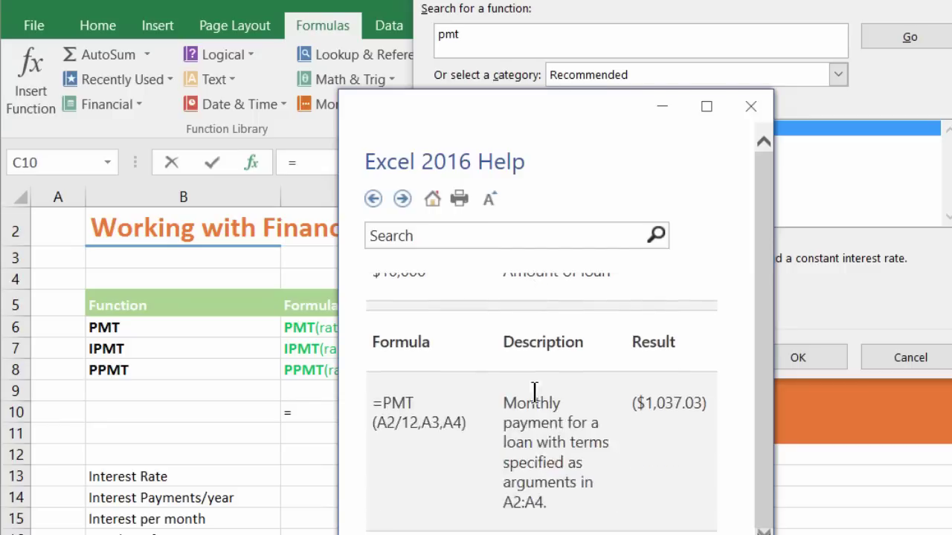
{"action": "scroll", "coordinate": [520, 319], "scroll_direction": "up", "scroll_amount": 5}
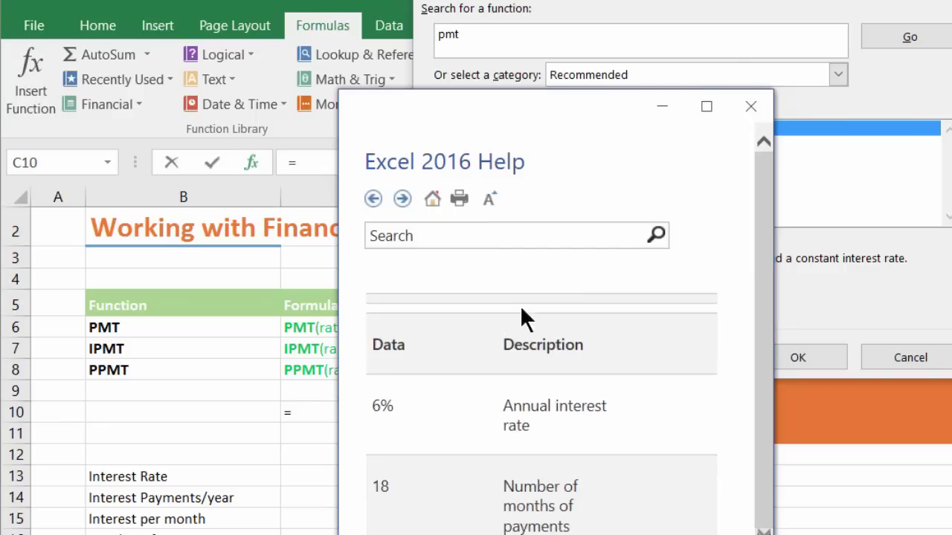
{"action": "left_click", "coordinate": [751, 106]}
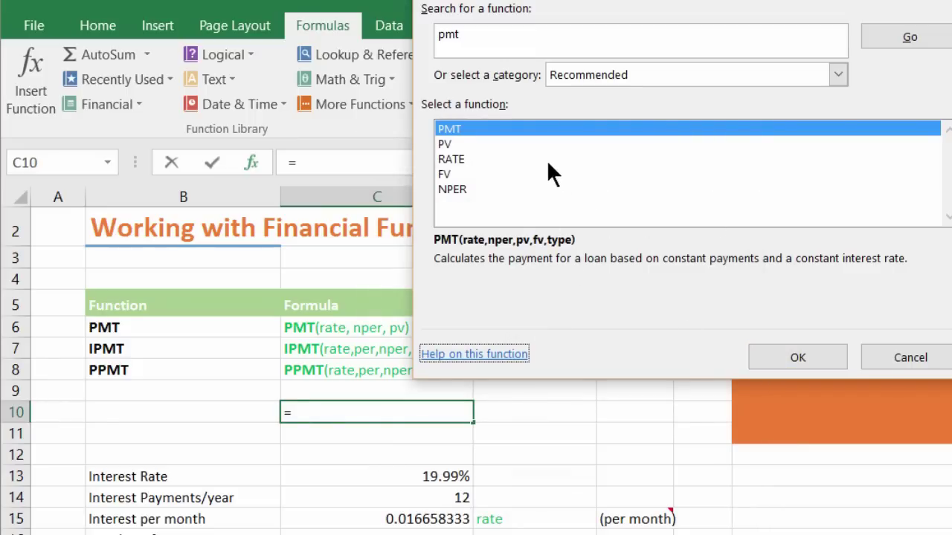
- Open the PMT arguments for C10, look over Rate, Nper and Pv, then cancel without entering values
{"action": "left_click", "coordinate": [766, 357]}
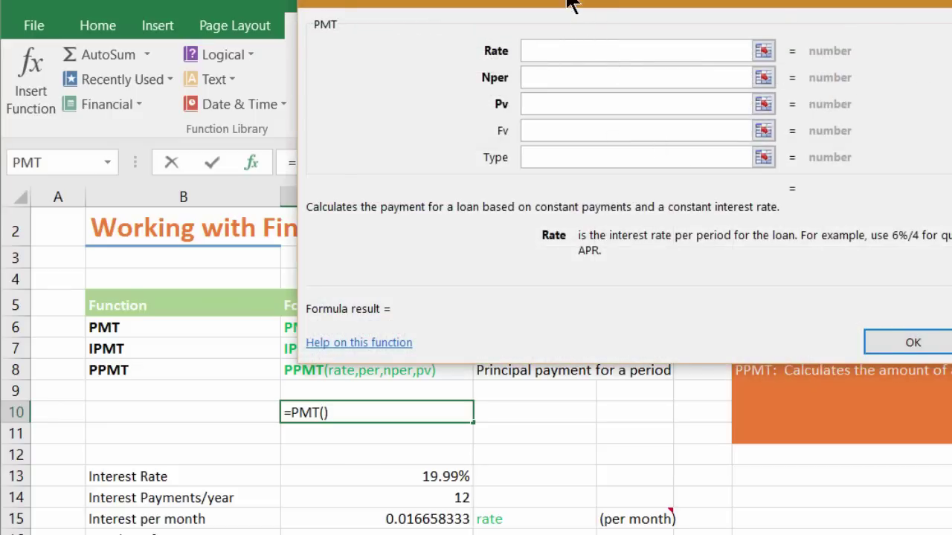
{"action": "left_click_drag", "start_coordinate": [571, 3], "coordinate": [775, 83]}
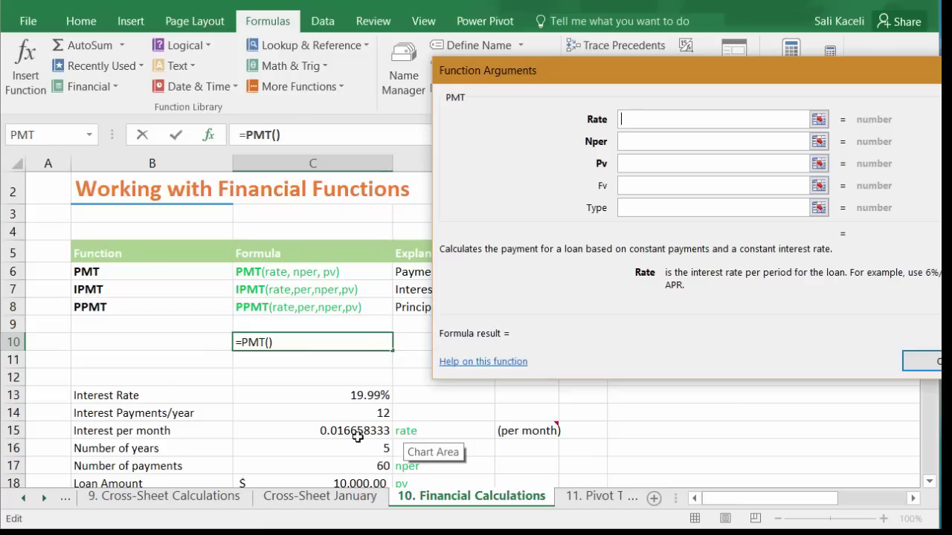
{"action": "left_click", "coordinate": [658, 142]}
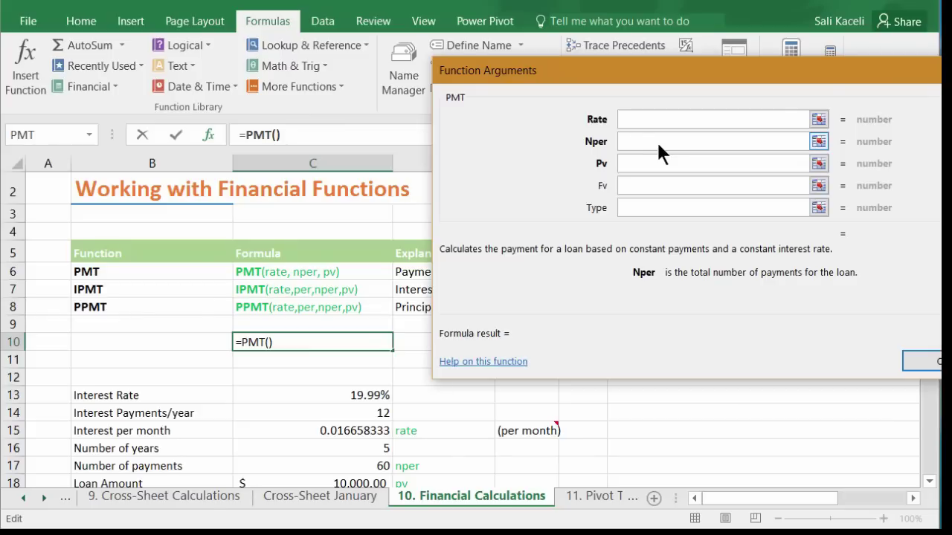
{"action": "left_click", "coordinate": [718, 122]}
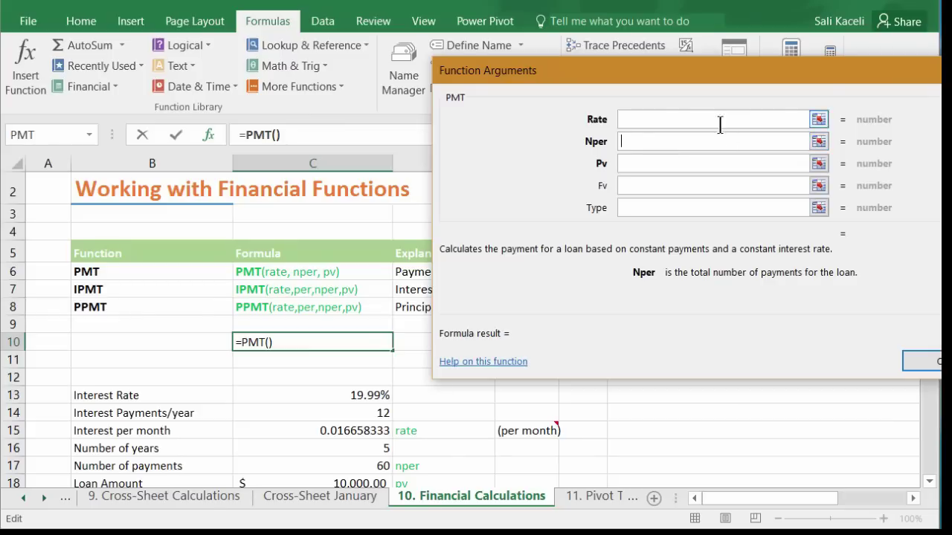
{"action": "left_click", "coordinate": [648, 141]}
{"action": "left_click", "coordinate": [632, 163]}
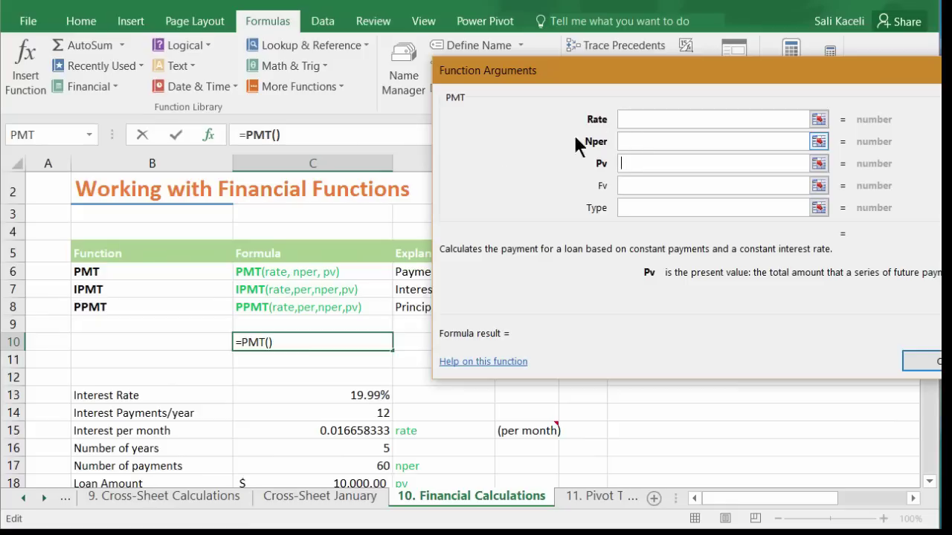
{"action": "left_click", "coordinate": [660, 119]}
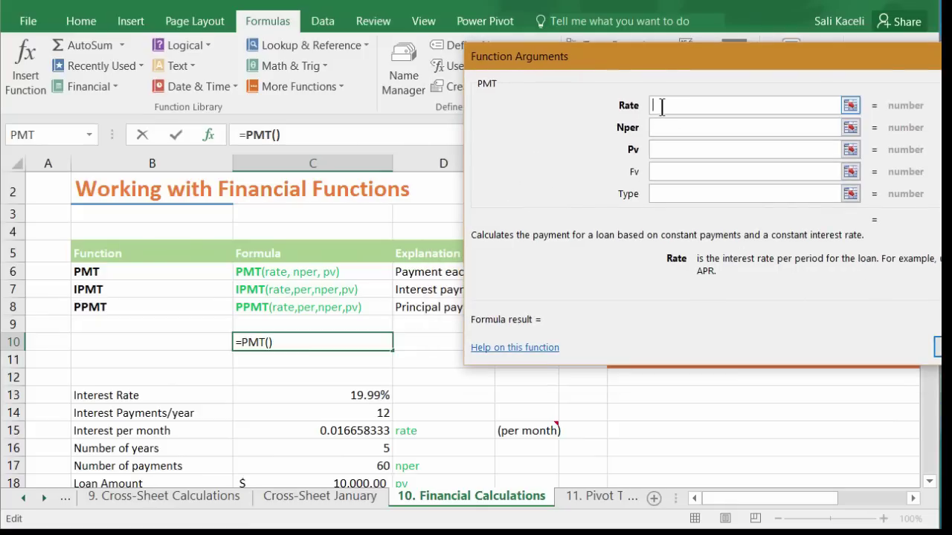
{"action": "key", "text": "Escape"}
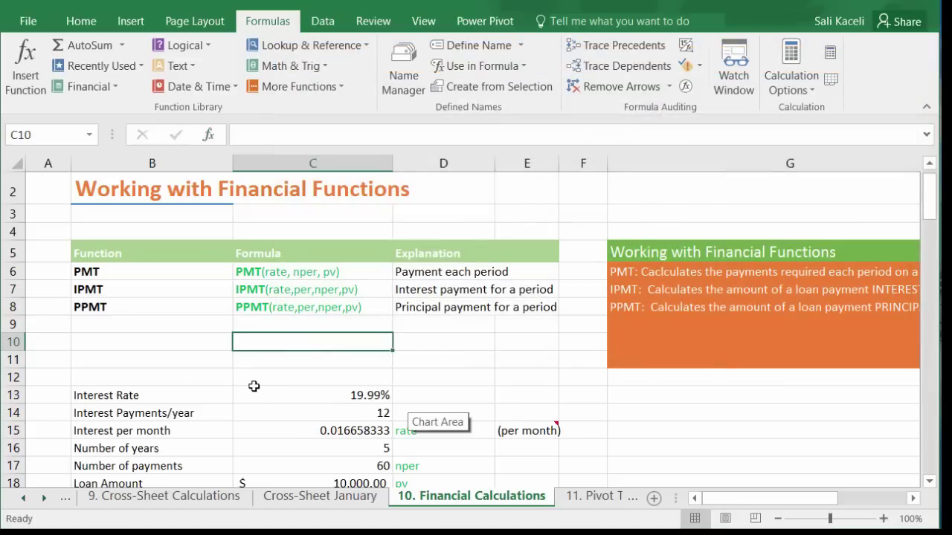
- Change the C13 interest rate from 19.99% to 5%, then check C14 and C15's monthly rate 0.004166667
{"action": "left_click", "coordinate": [308, 397]}
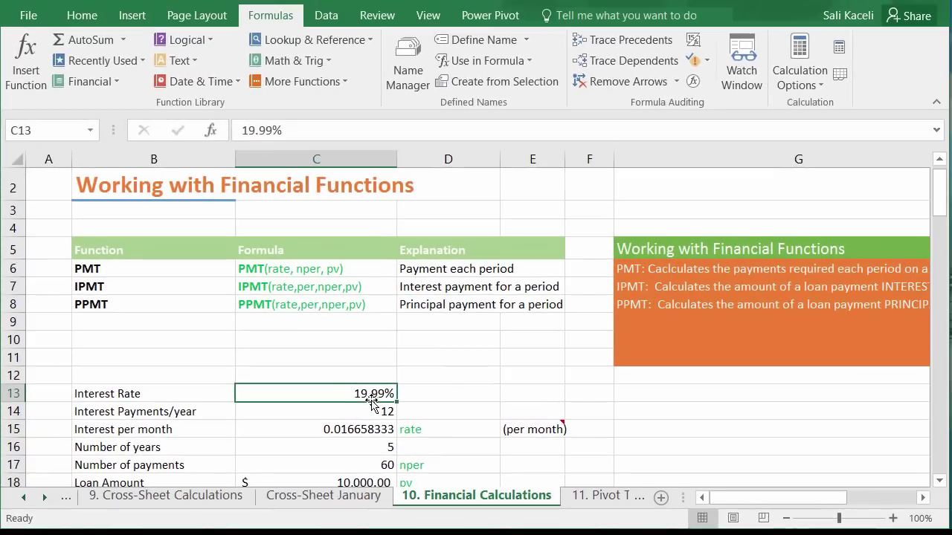
{"action": "type", "text": "5%"}
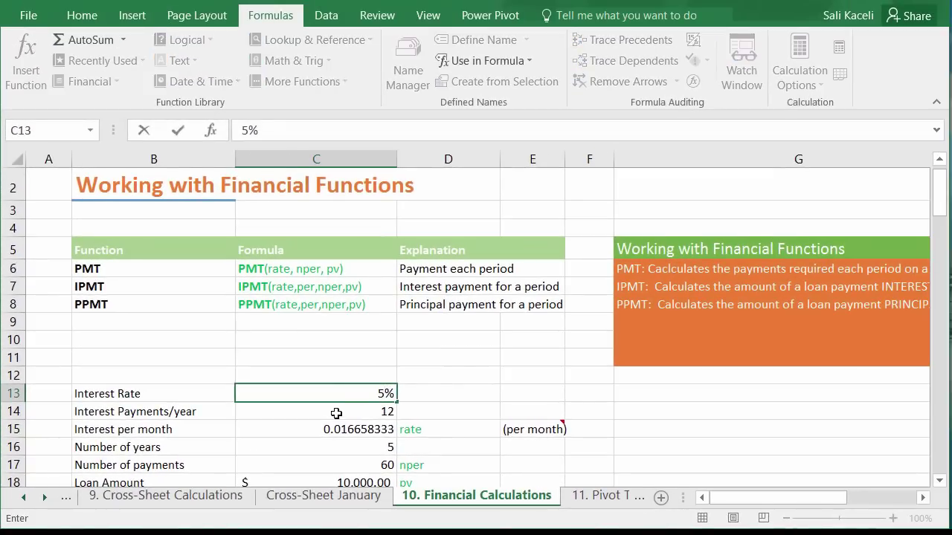
{"action": "key", "text": "Return"}
{"action": "left_click", "coordinate": [360, 396]}
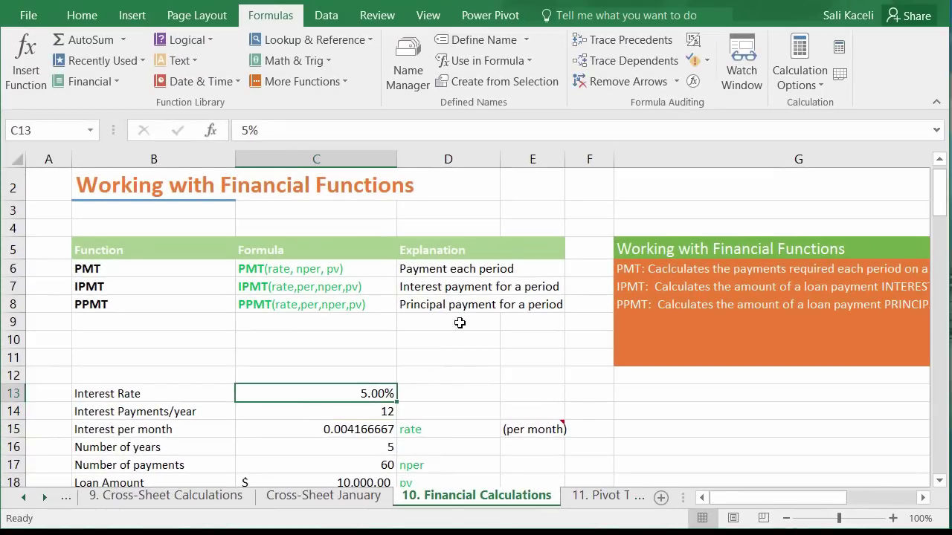
{"action": "left_click", "coordinate": [86, 17]}
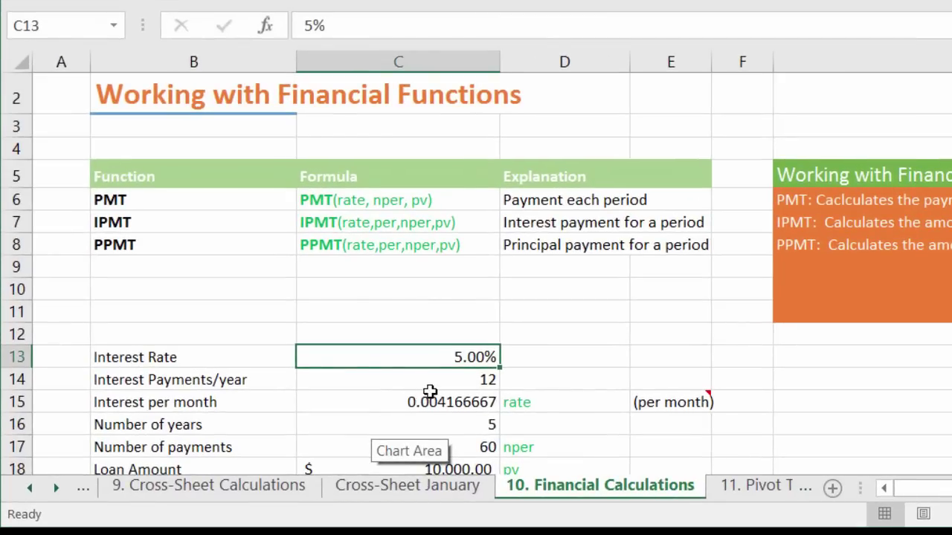
{"action": "left_click", "coordinate": [442, 387]}
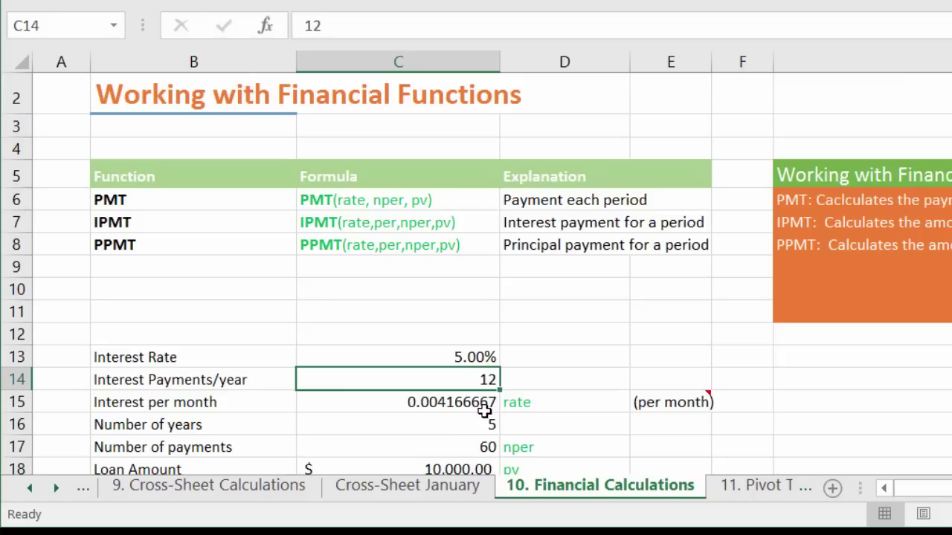
{"action": "left_click", "coordinate": [467, 405]}
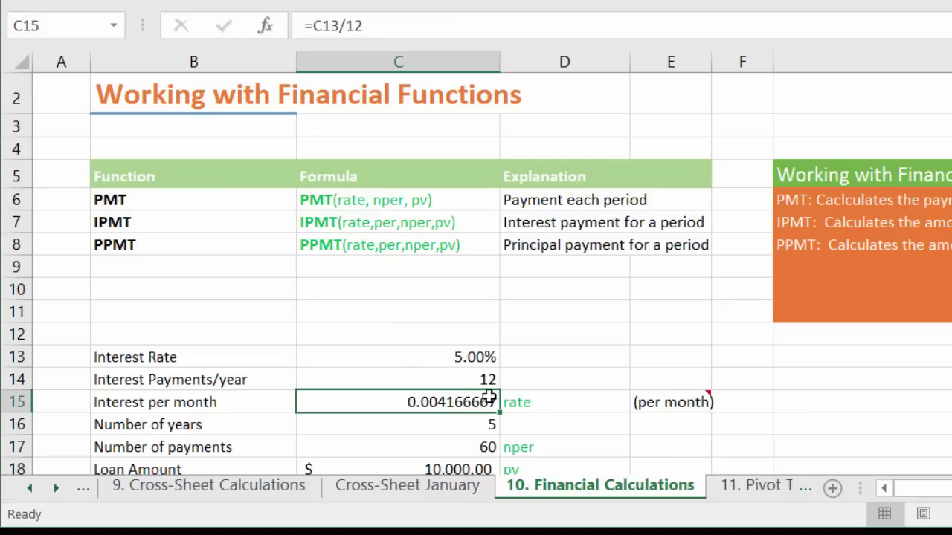
- Change C15's formula from =C13/12 to =C13/C14
{"action": "left_click", "coordinate": [342, 25]}
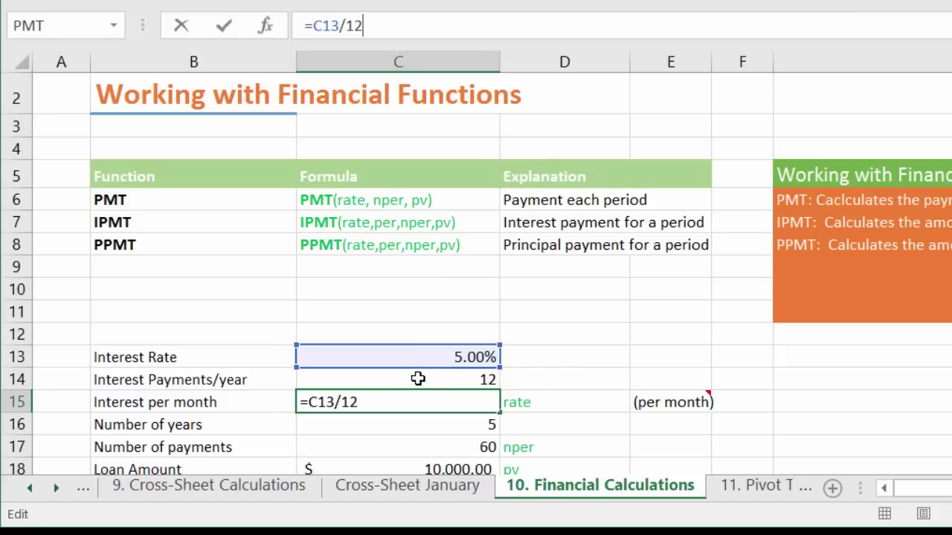
{"action": "left_click", "coordinate": [418, 380]}
{"action": "left_click", "coordinate": [349, 25]}
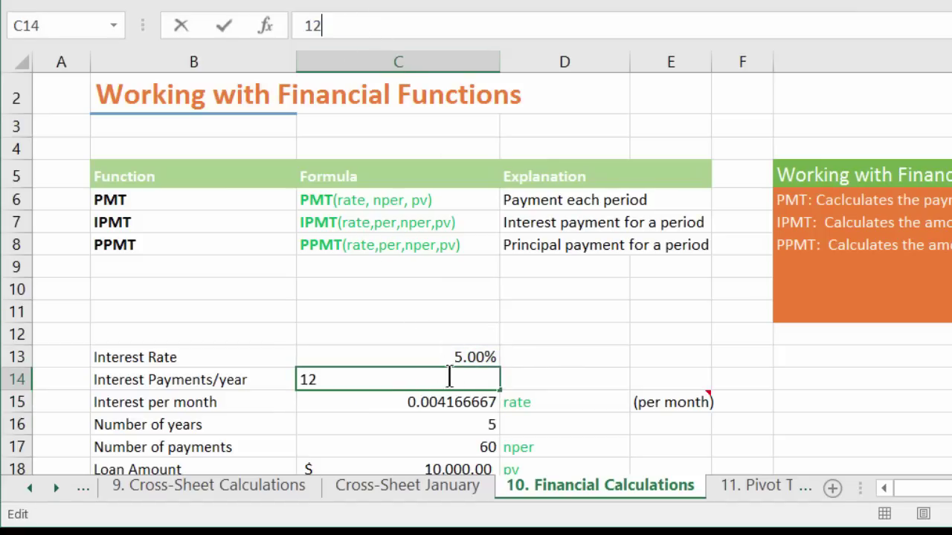
{"action": "left_click", "coordinate": [442, 403]}
{"action": "left_click", "coordinate": [361, 25]}
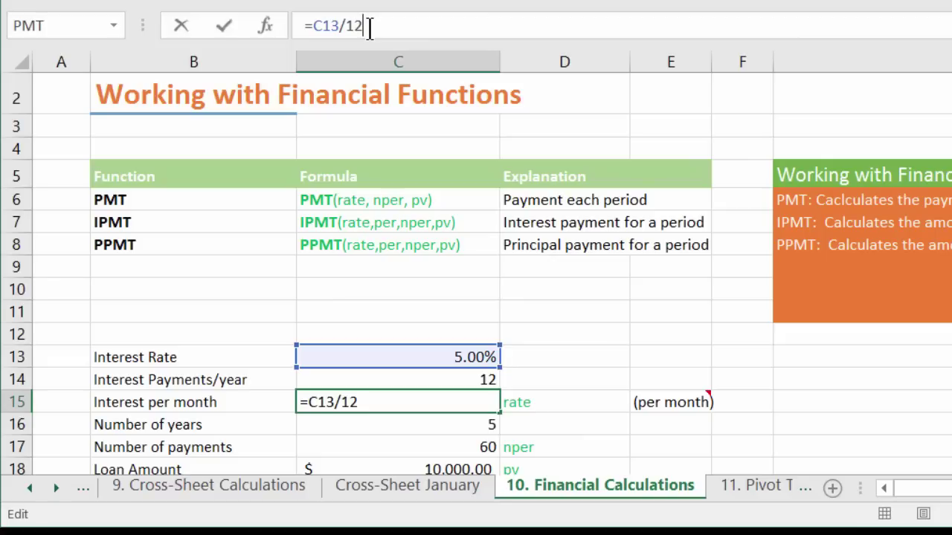
{"action": "key", "text": "BackSpace"}
{"action": "key", "text": "BackSpace"}
{"action": "type", "text": "c14"}
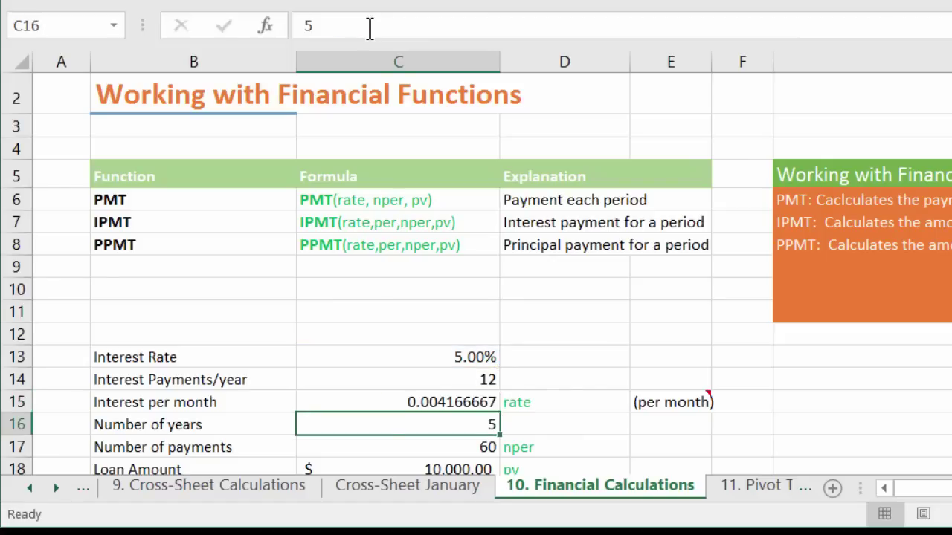
{"action": "left_click", "coordinate": [417, 407]}
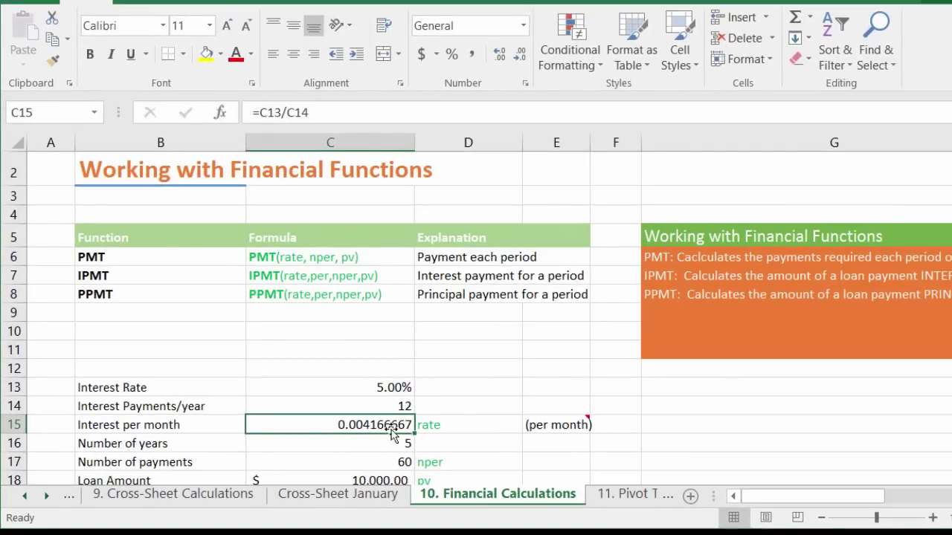
- Reduce C15's decimal places until it displays 0.00417
{"action": "left_click", "coordinate": [497, 52]}
{"action": "left_click", "coordinate": [517, 55]}
{"action": "left_click", "coordinate": [518, 55]}
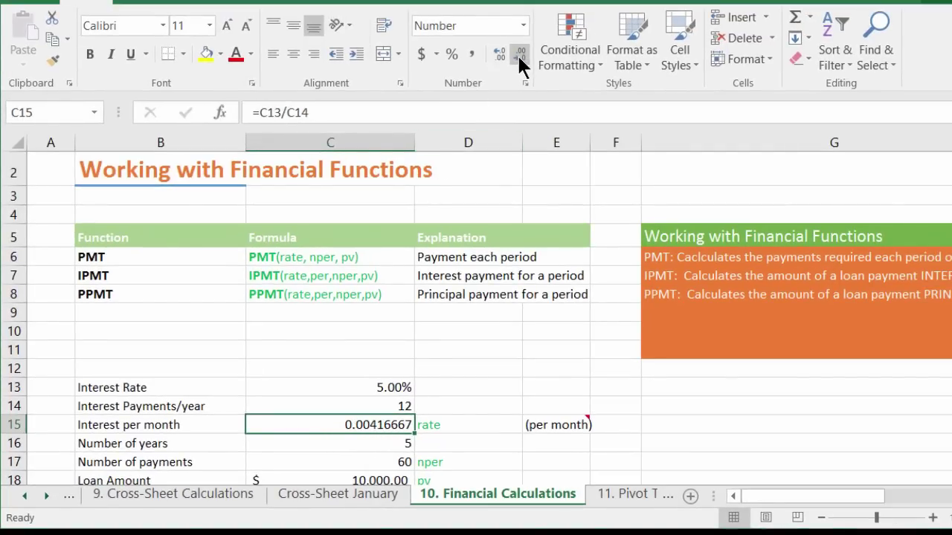
{"action": "left_click", "coordinate": [518, 56]}
{"action": "left_click", "coordinate": [518, 58]}
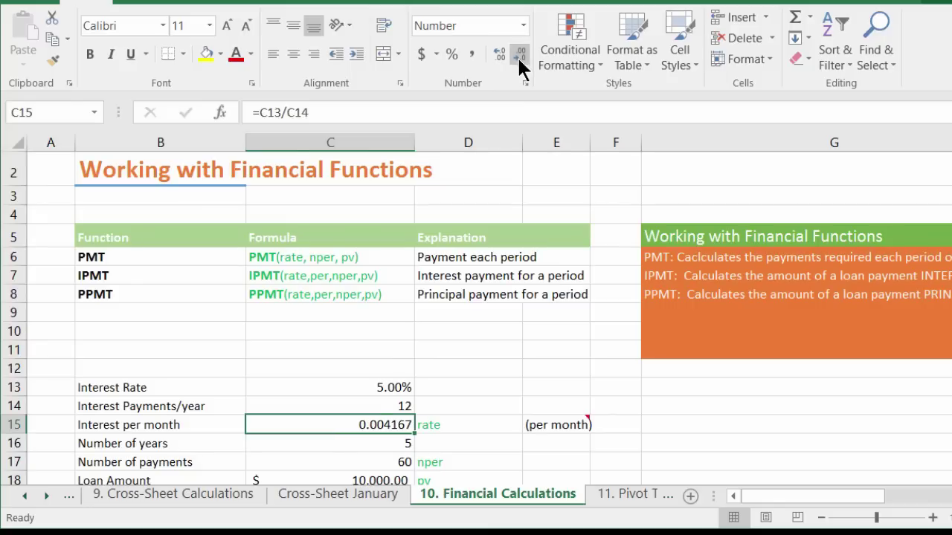
{"action": "left_click", "coordinate": [518, 58]}
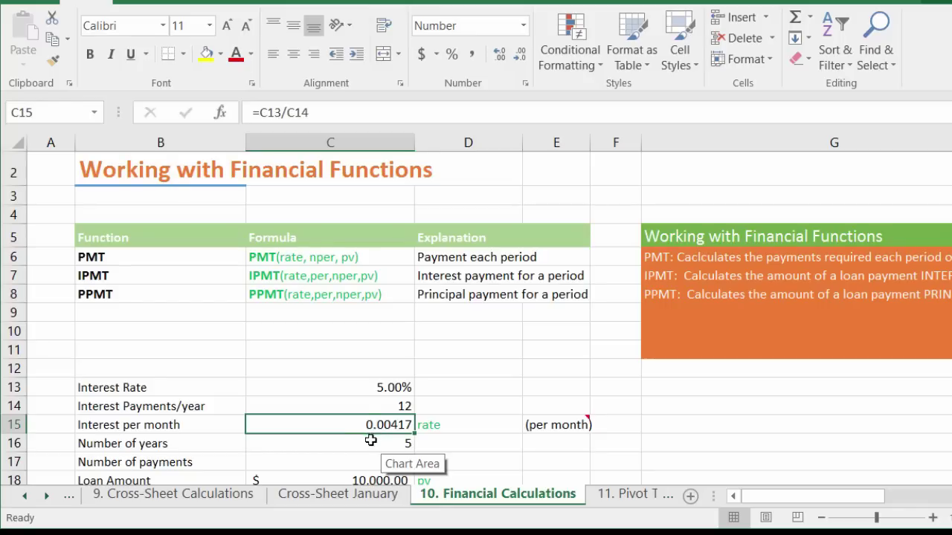
{"action": "left_click", "coordinate": [384, 443]}
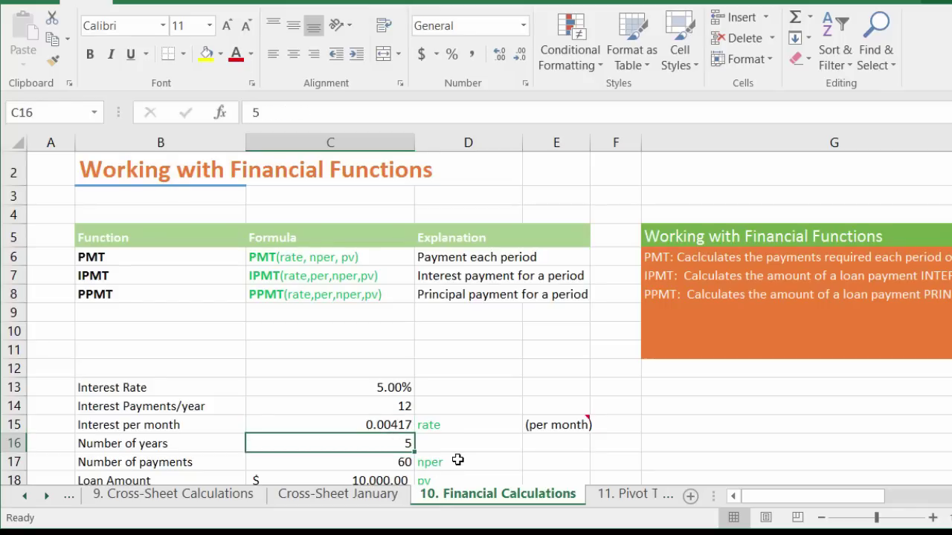
- Review the number-of-payments formula in C17 and the loan amount in C18
{"action": "scroll", "coordinate": [408, 442], "scroll_direction": "down", "scroll_amount": 2}
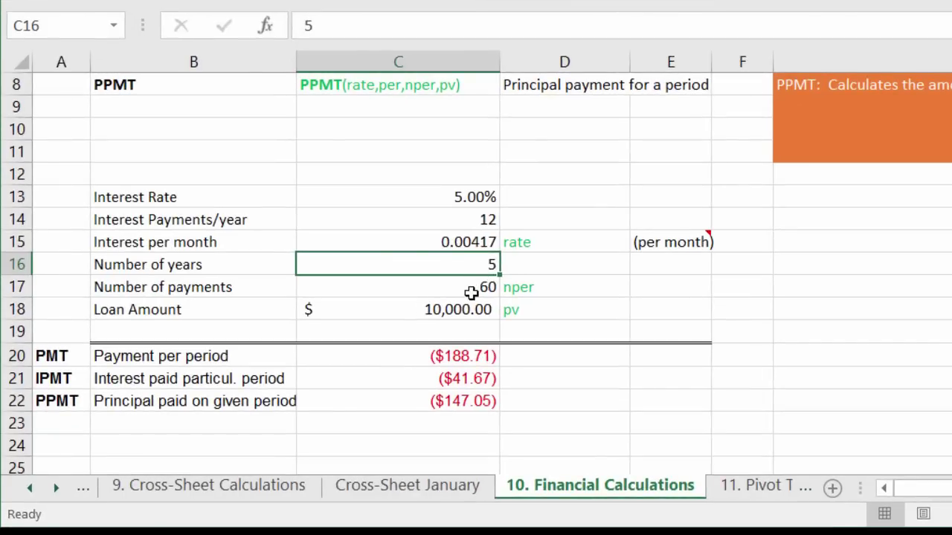
{"action": "left_click", "coordinate": [473, 290]}
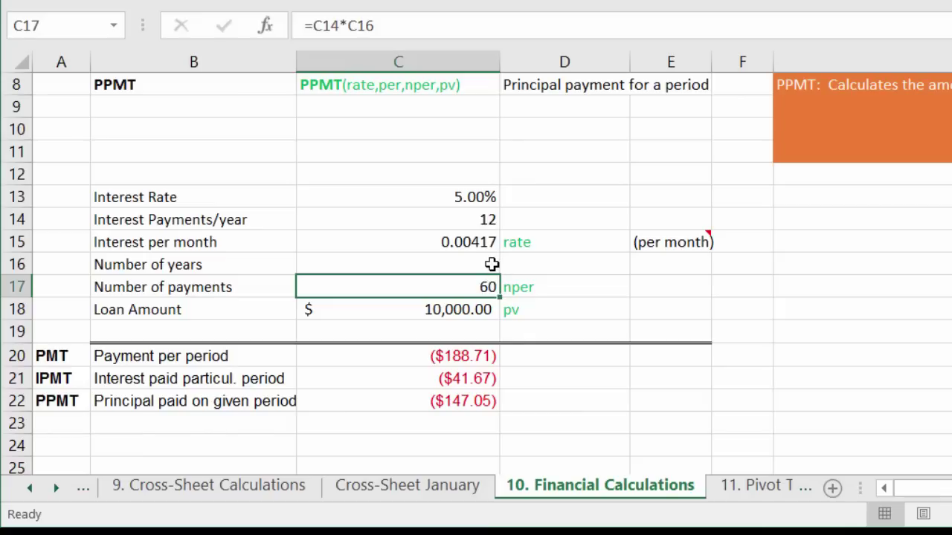
{"action": "left_click", "coordinate": [331, 25]}
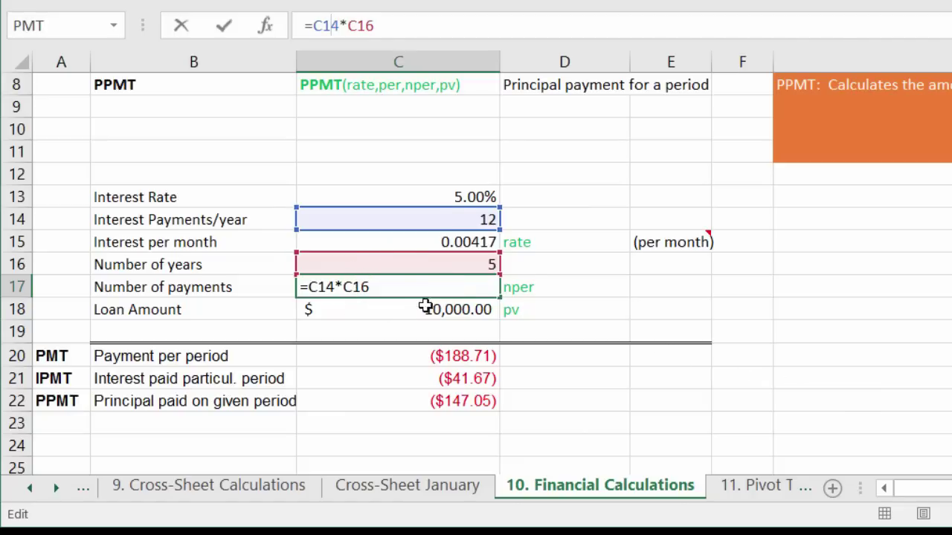
{"action": "left_click", "coordinate": [580, 289]}
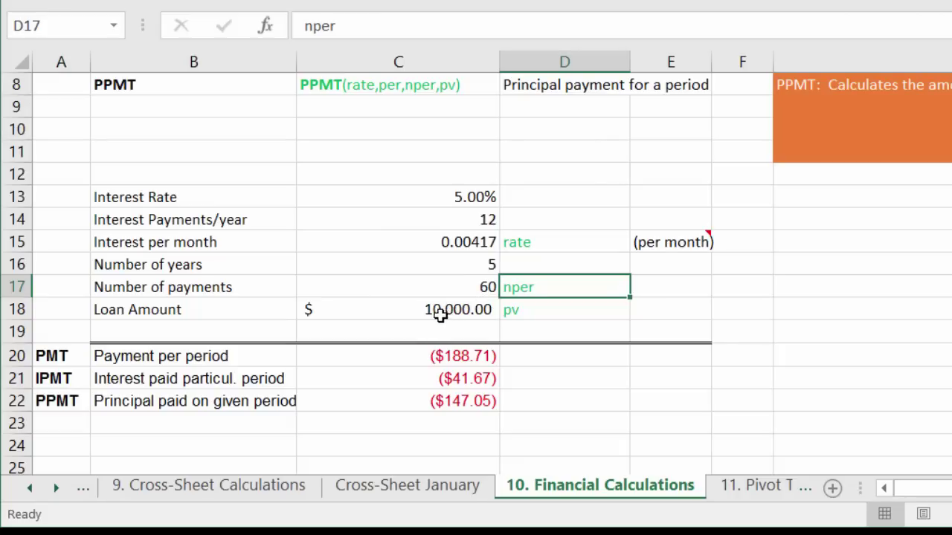
{"action": "left_click", "coordinate": [439, 311]}
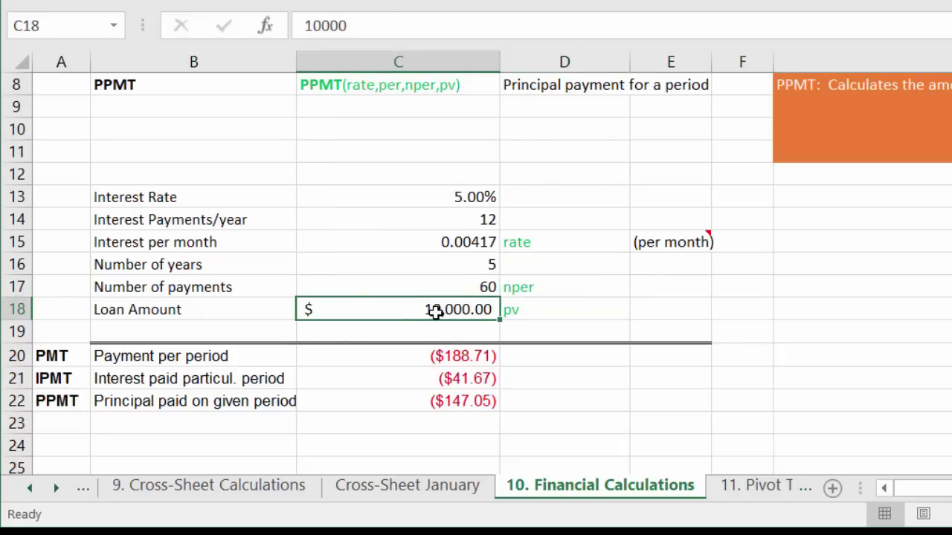
- Clear the PMT, IPMT and PPMT results in C20:C22 and start inserting a function in C20
{"action": "left_click", "coordinate": [485, 359]}
{"action": "key", "text": "shift+Down"}
{"action": "key", "text": "shift+Down"}
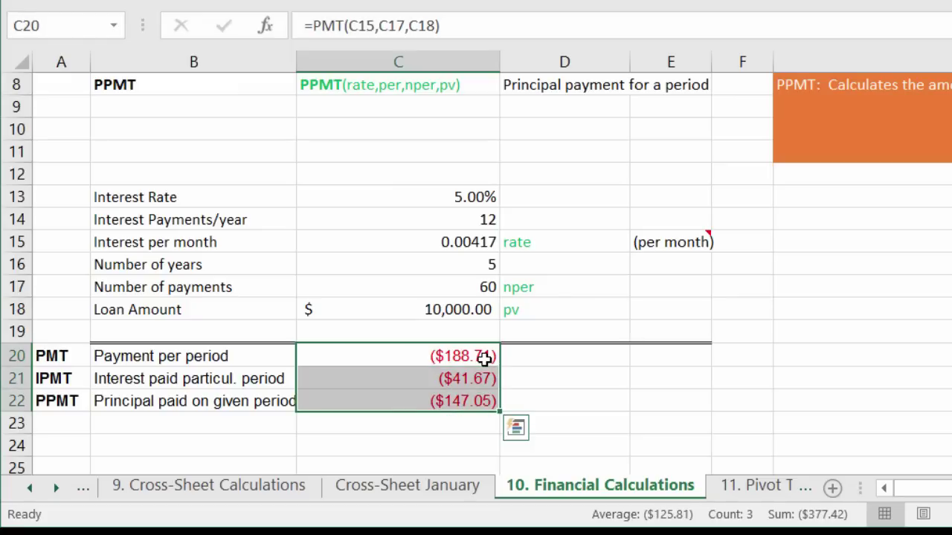
{"action": "key", "text": "Delete"}
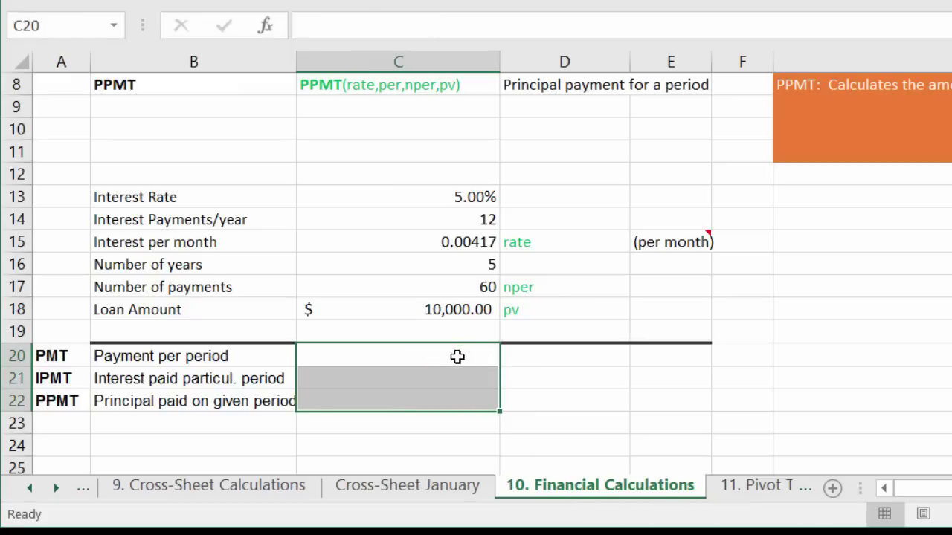
{"action": "left_click", "coordinate": [452, 356]}
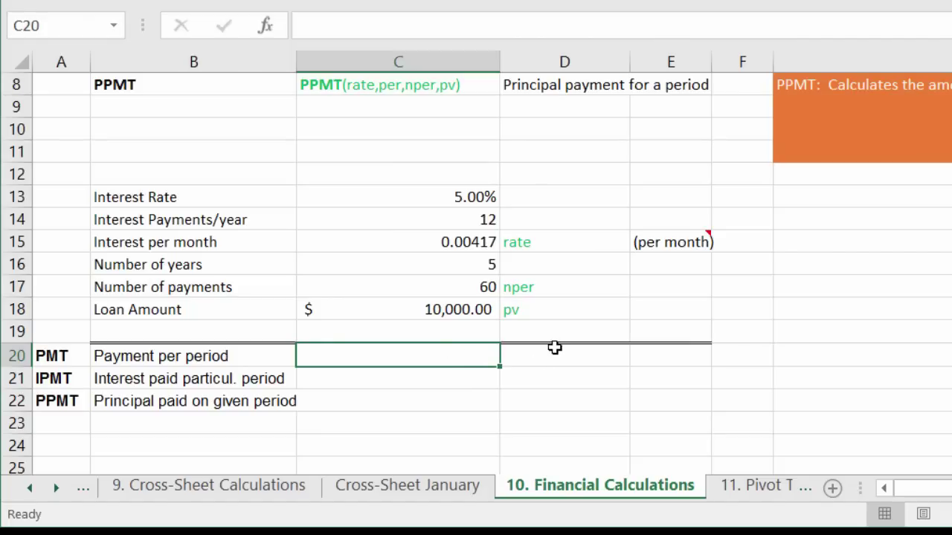
{"action": "scroll", "coordinate": [491, 275], "scroll_direction": "up", "scroll_amount": 2}
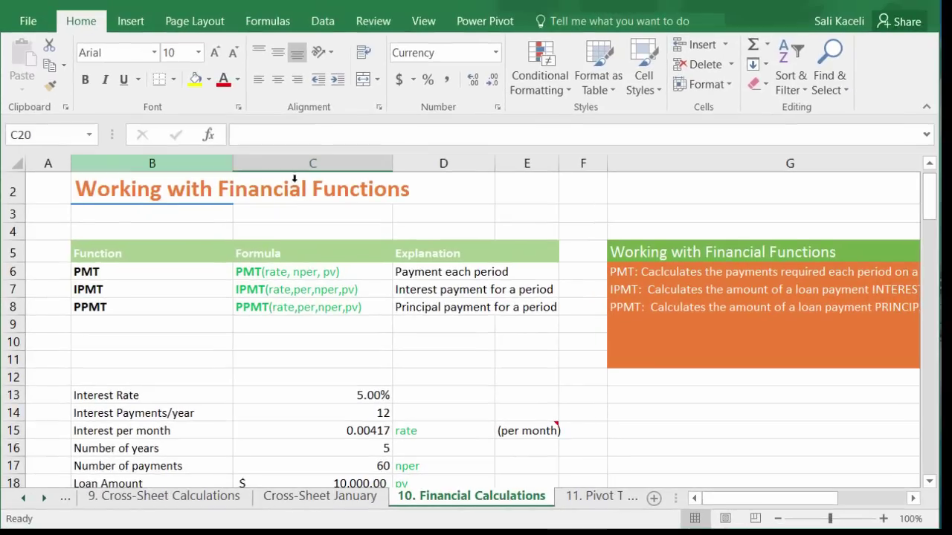
{"action": "scroll", "coordinate": [558, 337], "scroll_direction": "down", "scroll_amount": 2}
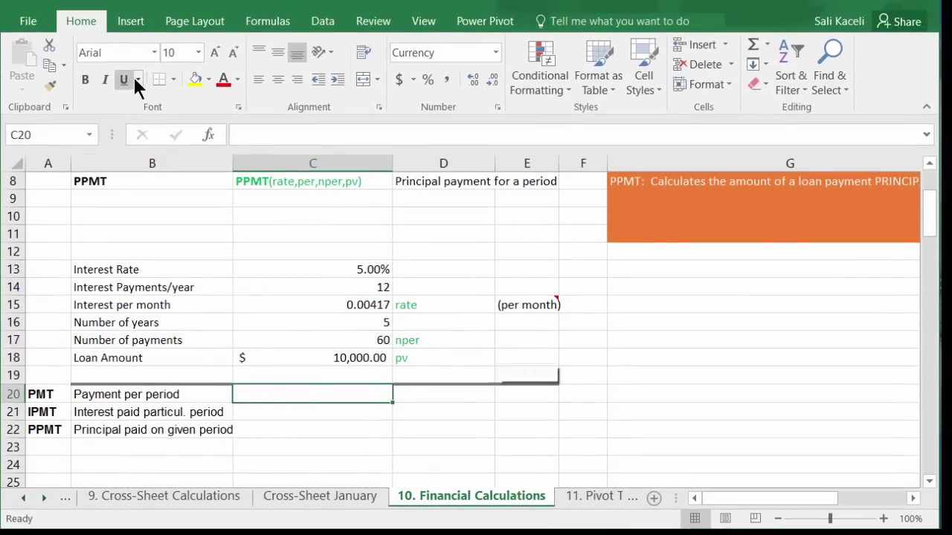
{"action": "left_click", "coordinate": [261, 20]}
{"action": "left_click", "coordinate": [26, 80]}
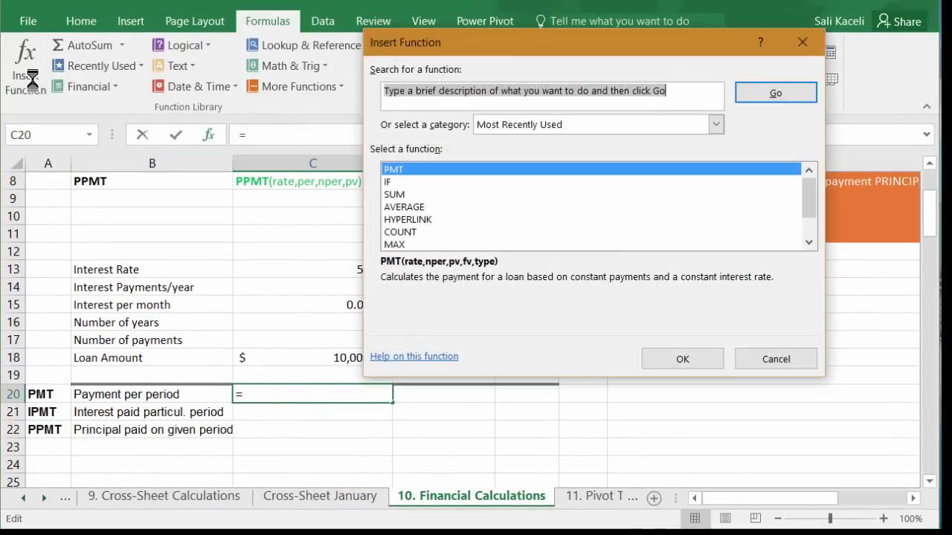
- Build =PMT(C15,C17,C18) in C20, giving a payment per period of ($188.71)
{"action": "left_click", "coordinate": [410, 170]}
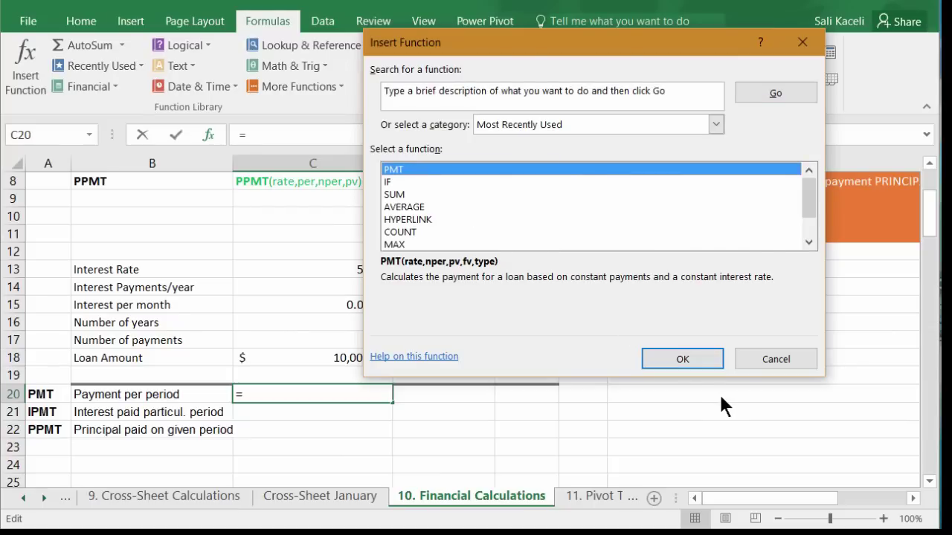
{"action": "left_click", "coordinate": [678, 352]}
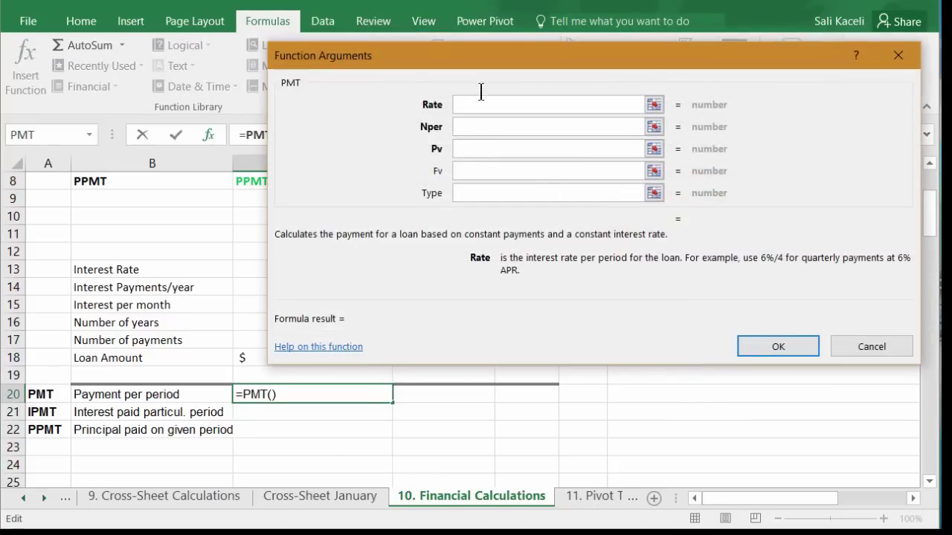
{"action": "left_click_drag", "start_coordinate": [458, 59], "coordinate": [690, 181]}
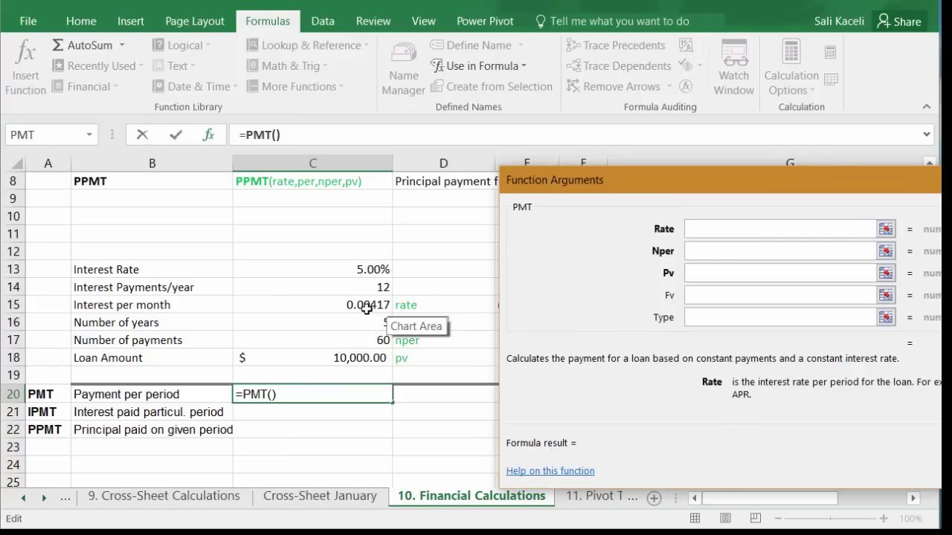
{"action": "left_click", "coordinate": [367, 309]}
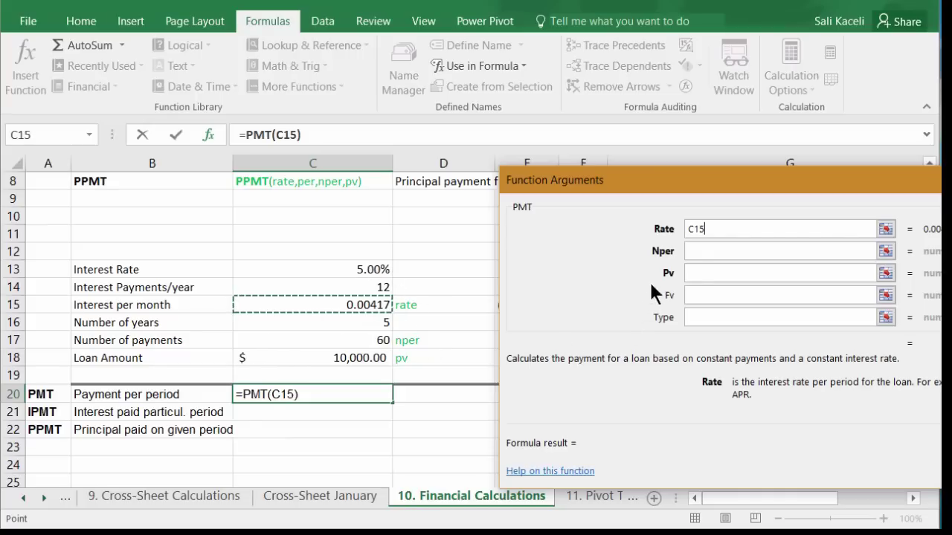
{"action": "left_click", "coordinate": [701, 250]}
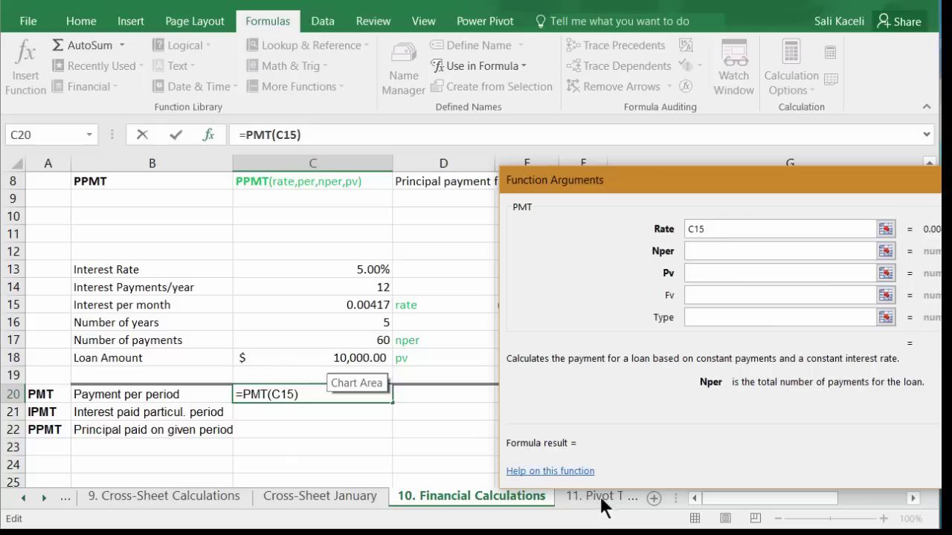
{"action": "left_click", "coordinate": [385, 339]}
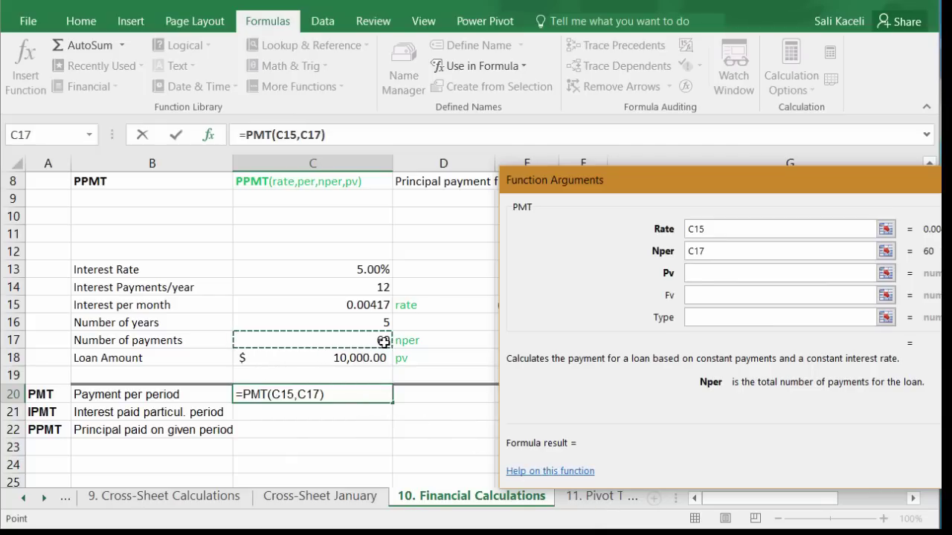
{"action": "left_click", "coordinate": [692, 273]}
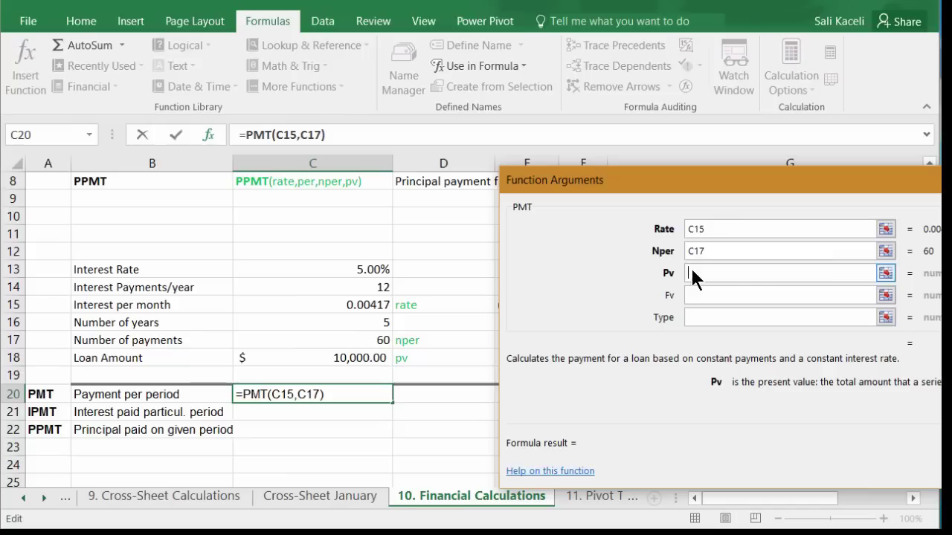
{"action": "left_click", "coordinate": [339, 359]}
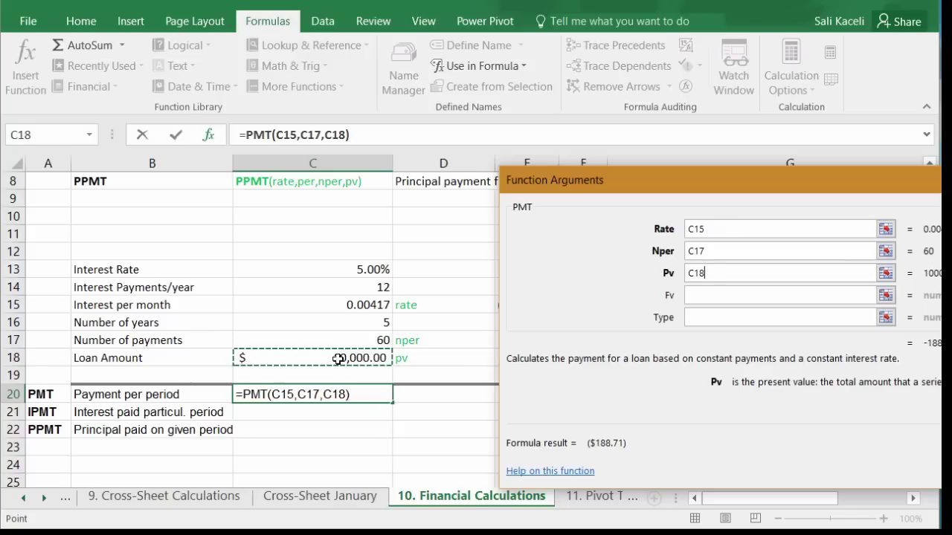
{"action": "left_click_drag", "start_coordinate": [672, 182], "coordinate": [452, 138]}
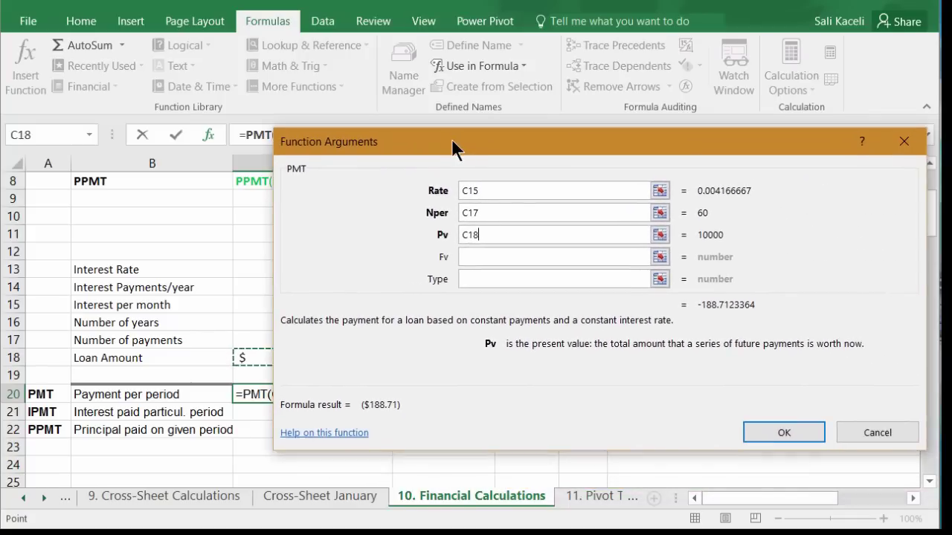
{"action": "left_click", "coordinate": [784, 426]}
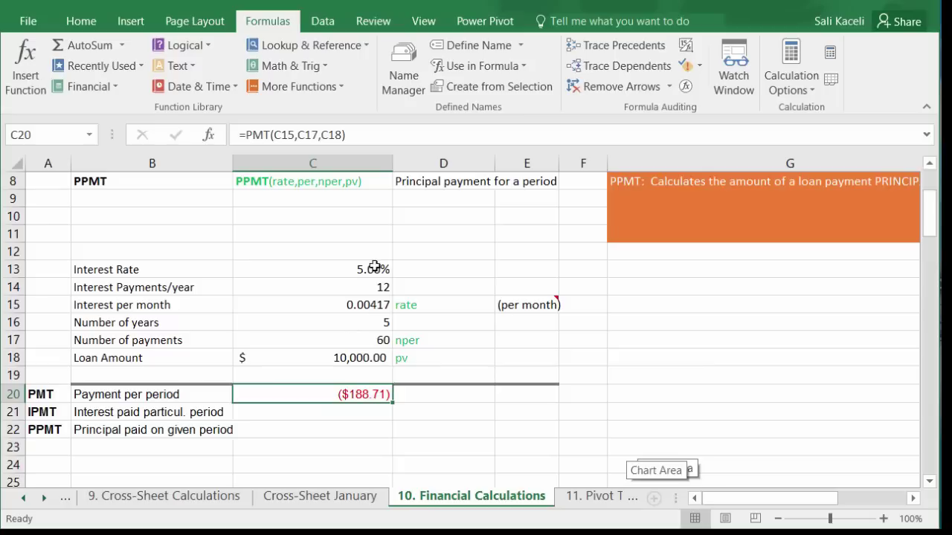
- Try 15% in C13, enter 300000 in C18 and 30 years in C16, then reset C13 to 5%
{"action": "left_click", "coordinate": [372, 269]}
{"action": "type", "text": "15"}
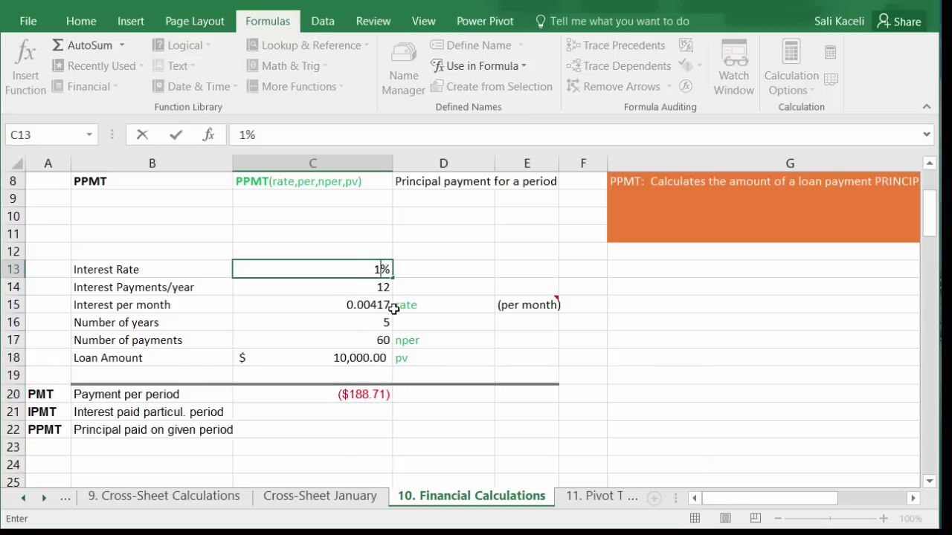
{"action": "key", "text": "Return"}
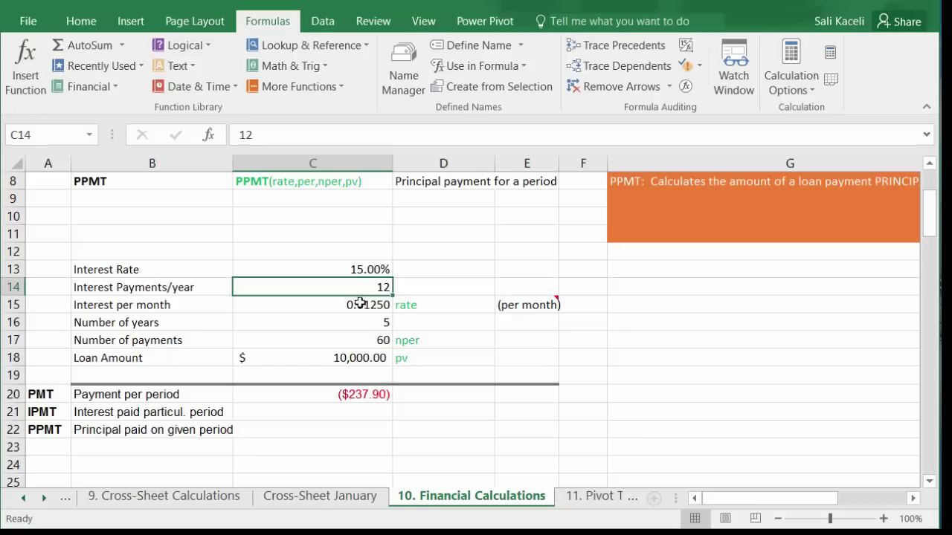
{"action": "left_click", "coordinate": [348, 362]}
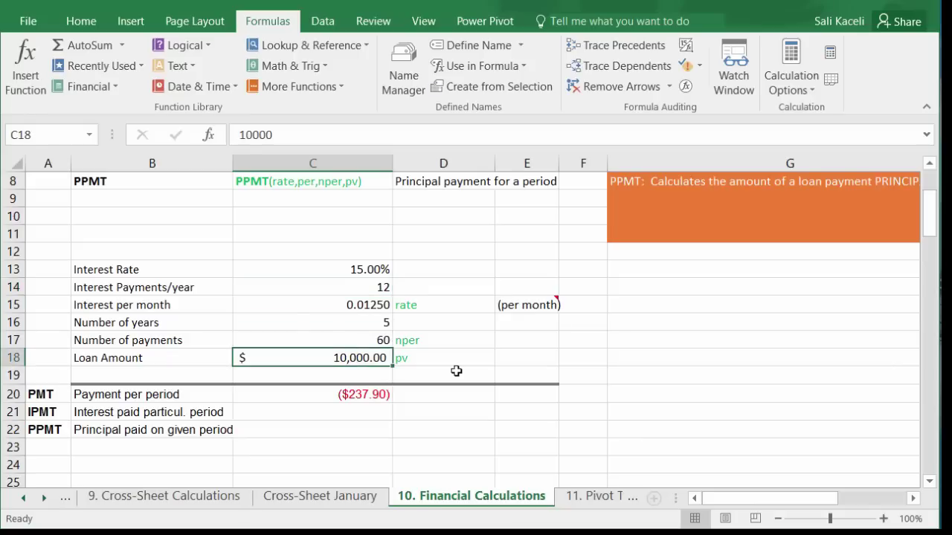
{"action": "type", "text": "3"}
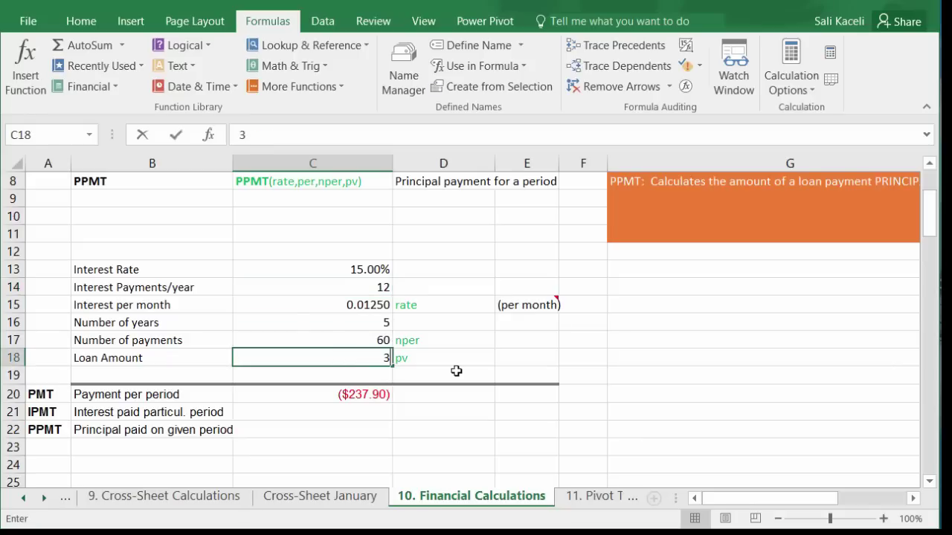
{"action": "type", "text": "00000"}
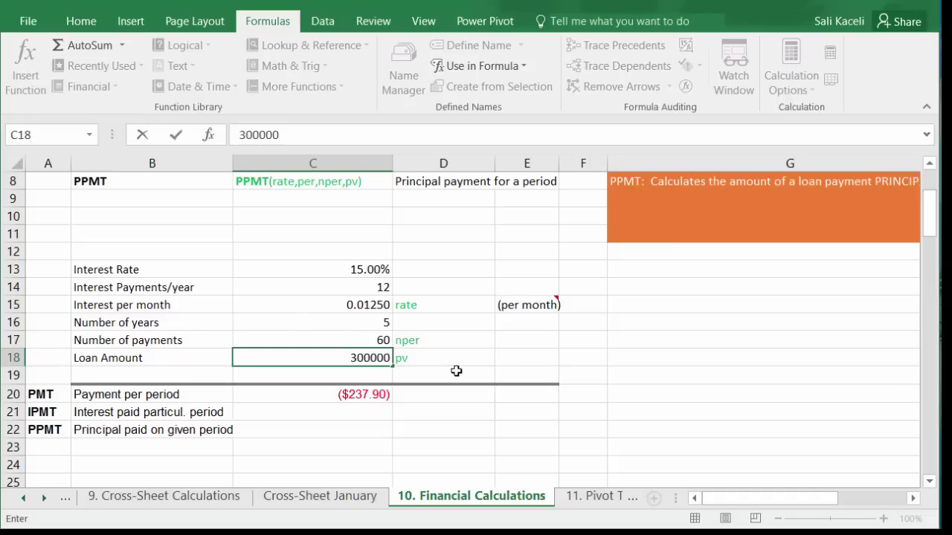
{"action": "key", "text": "Return"}
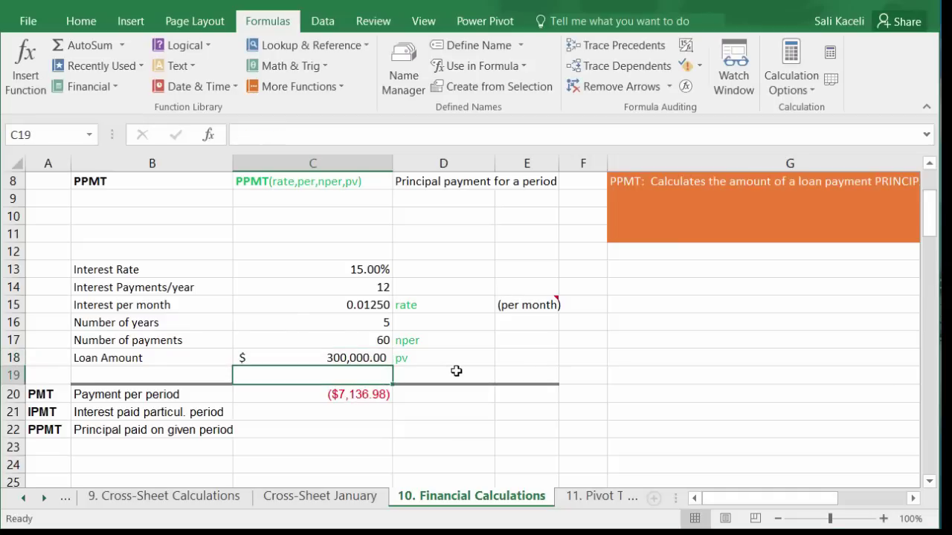
{"action": "left_click", "coordinate": [361, 322]}
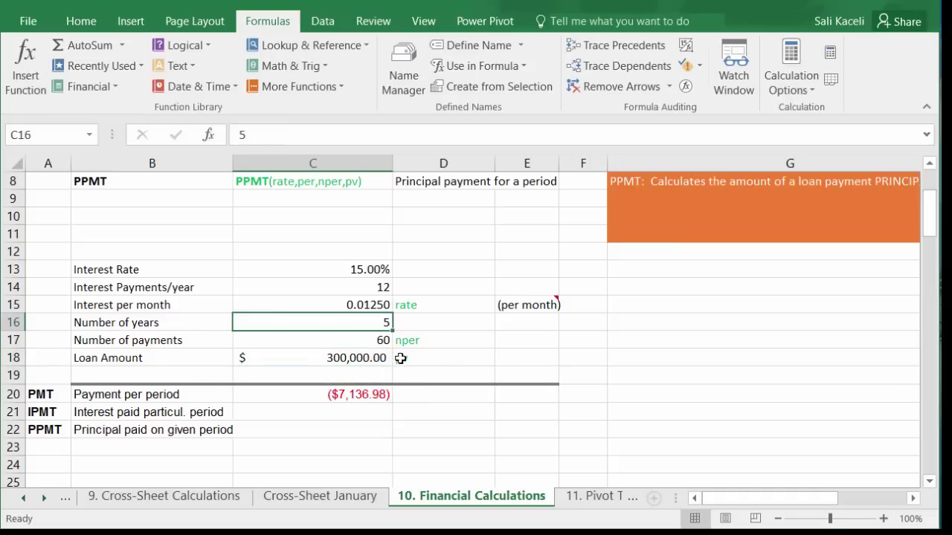
{"action": "type", "text": "30"}
{"action": "key", "text": "Return"}
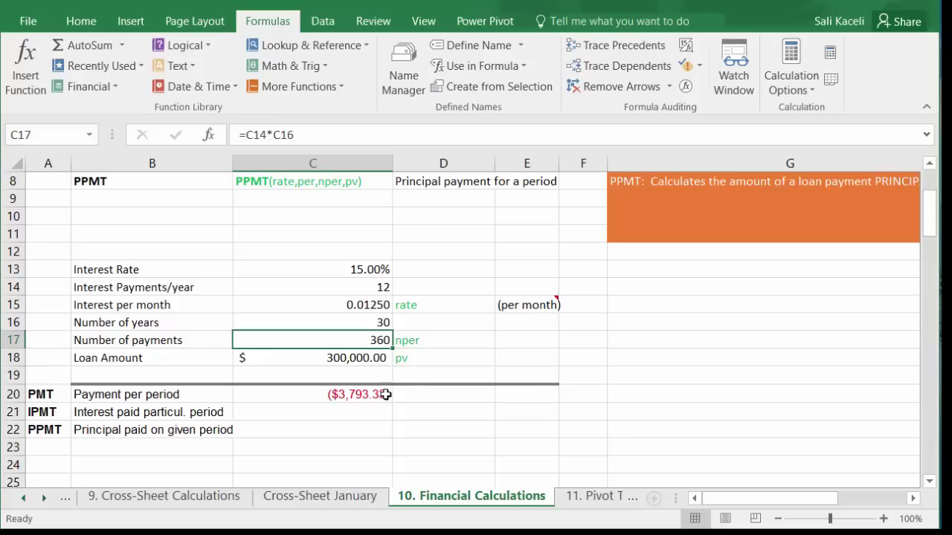
{"action": "left_click", "coordinate": [361, 267]}
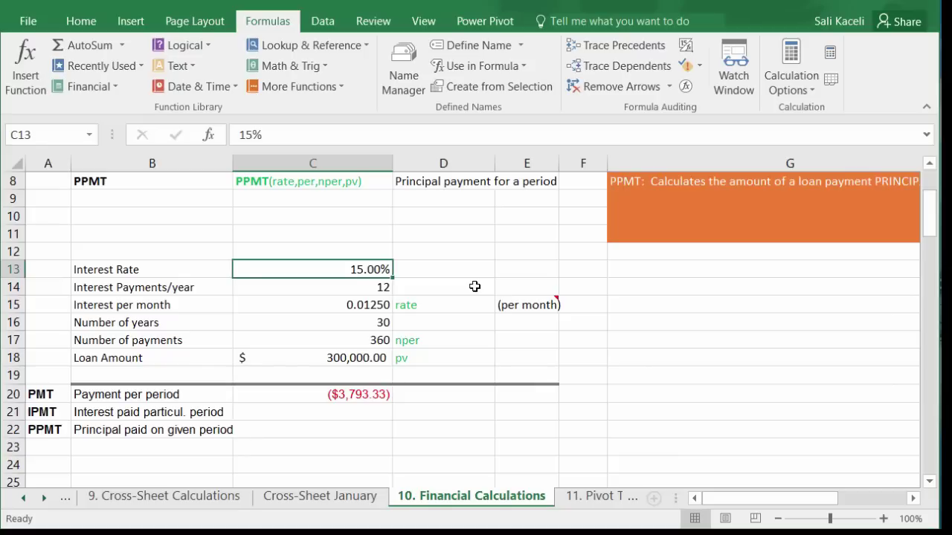
{"action": "type", "text": "5"}
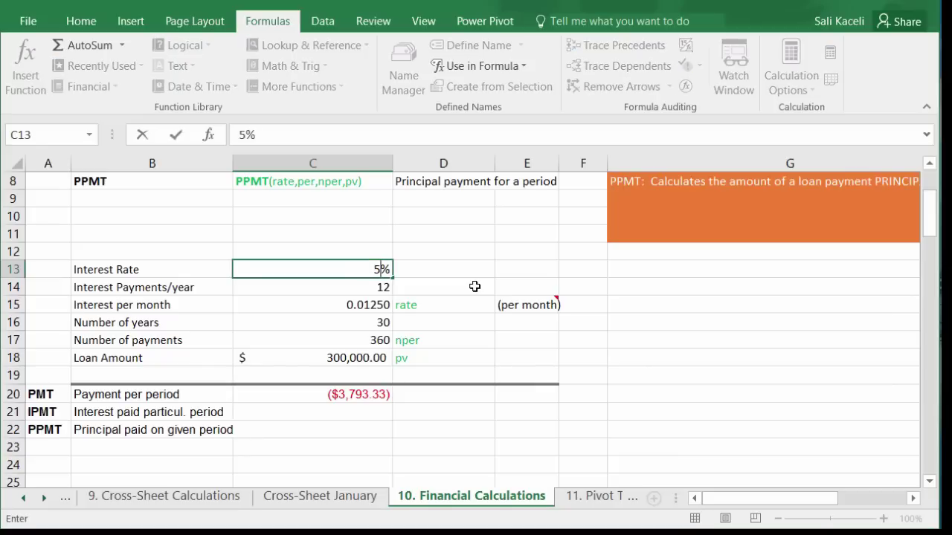
{"action": "key", "text": "Return"}
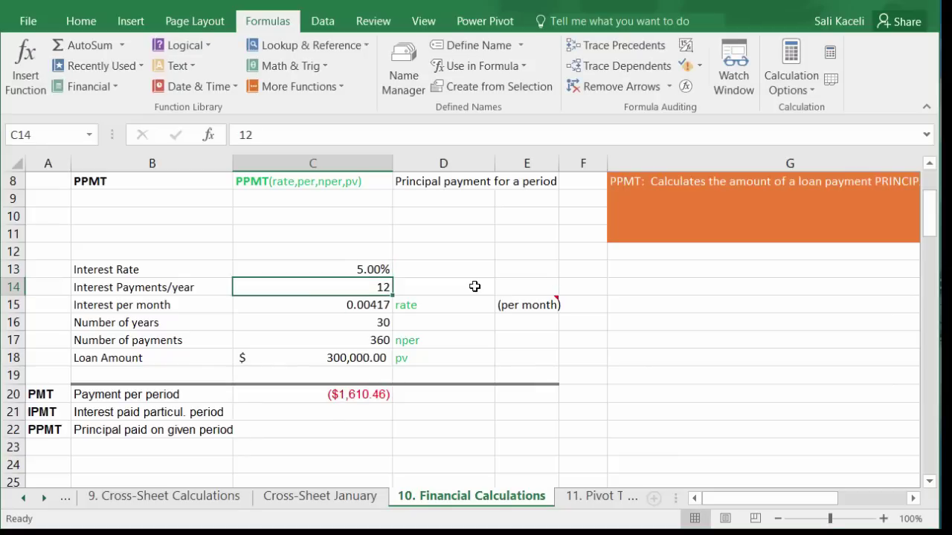
- Compare C20's ($1,610.46) payment formula with the loan inputs in C13:C18, then select D20
{"action": "left_click", "coordinate": [330, 393]}
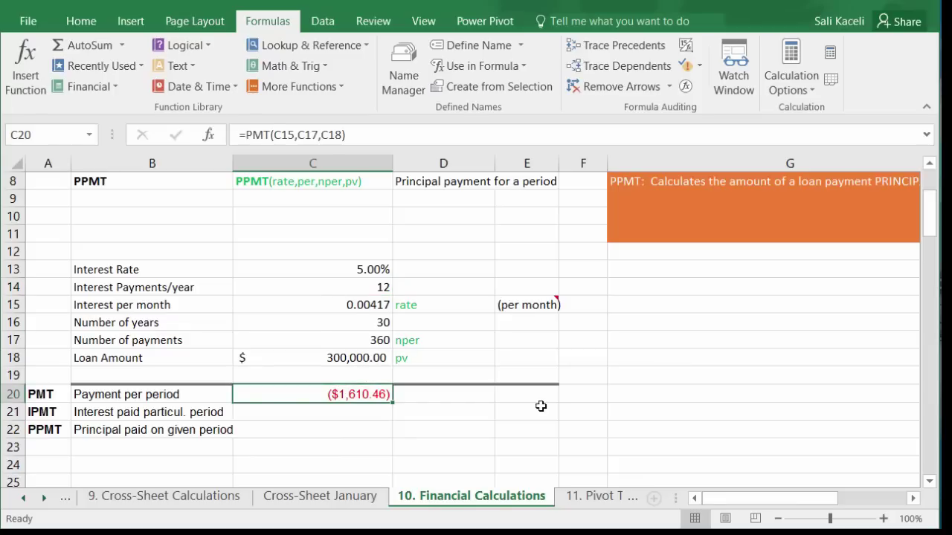
{"action": "left_click", "coordinate": [357, 269]}
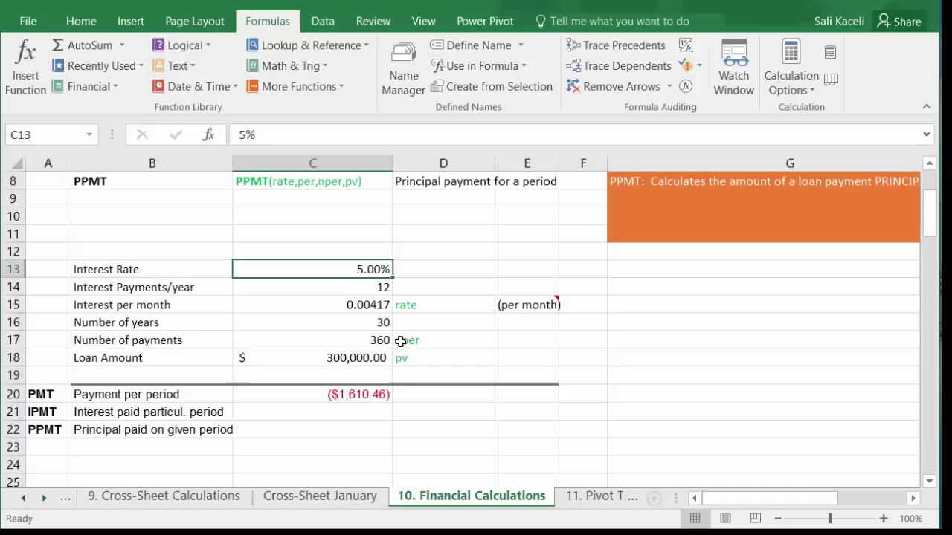
{"action": "left_click", "coordinate": [357, 398]}
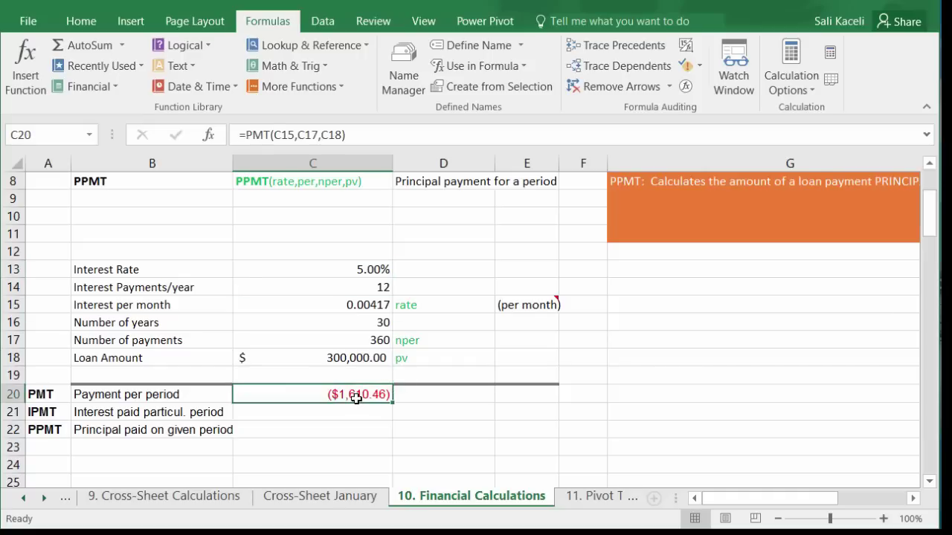
{"action": "left_click", "coordinate": [431, 396]}
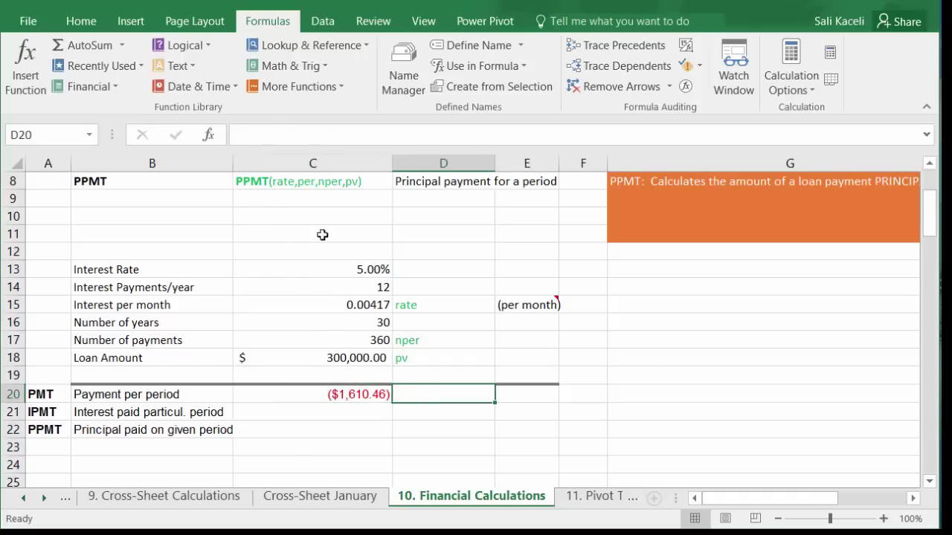
{"action": "left_click", "coordinate": [351, 262]}
{"action": "left_click_drag", "start_coordinate": [351, 262], "coordinate": [349, 357]}
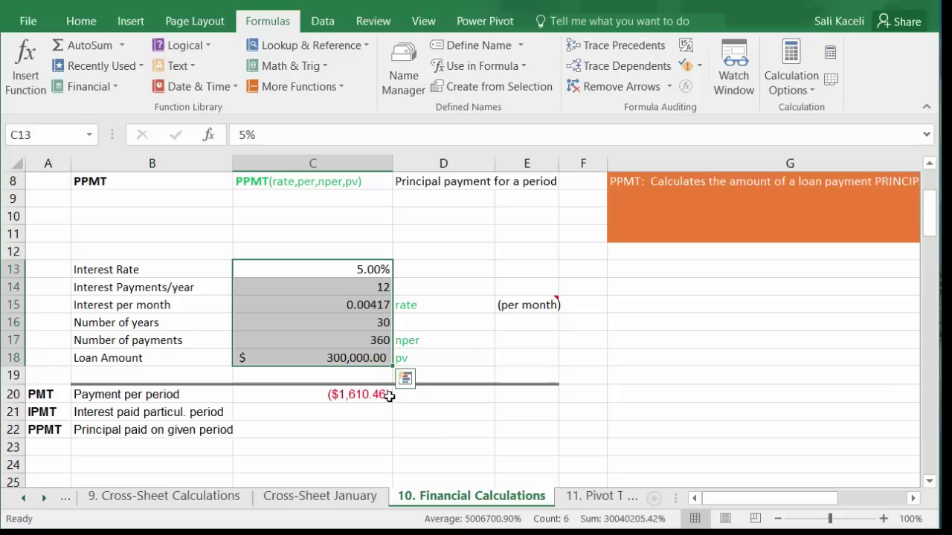
{"action": "left_click", "coordinate": [448, 398]}
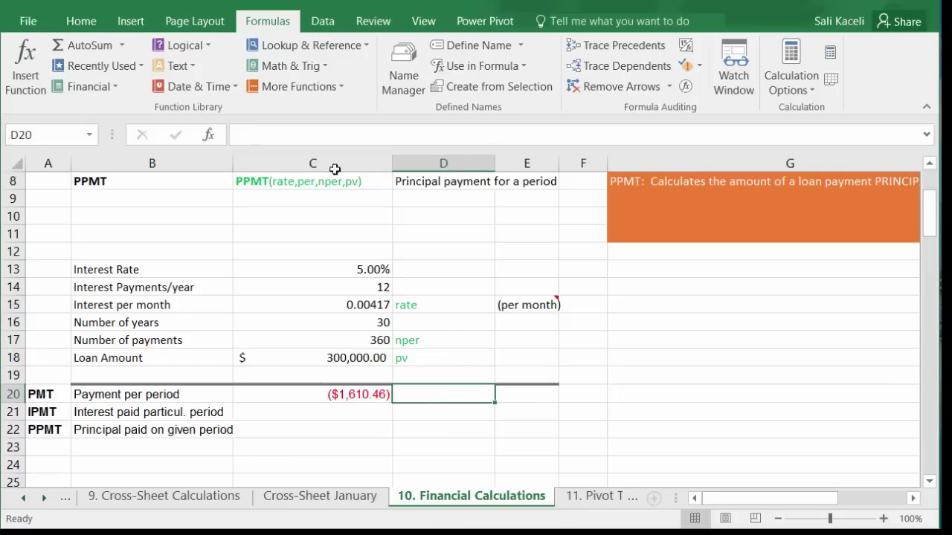
- Insert PMT into D20 with C13/12 as the rate
{"action": "left_click", "coordinate": [26, 82]}
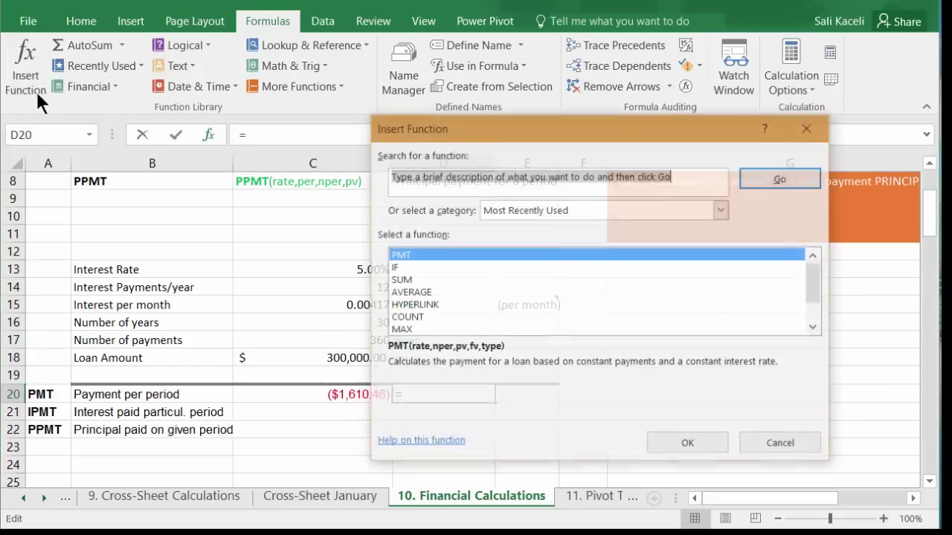
{"action": "double_click", "coordinate": [403, 254]}
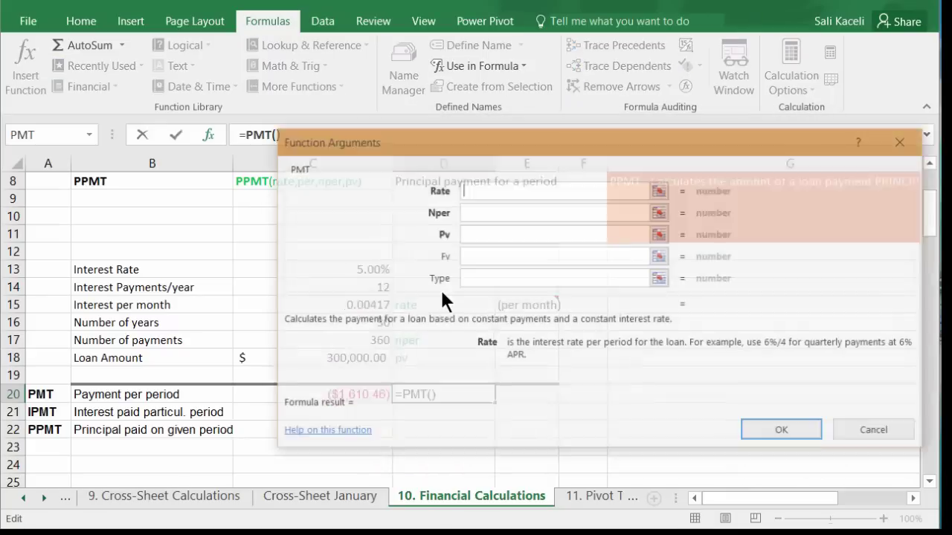
{"action": "left_click_drag", "start_coordinate": [504, 151], "coordinate": [667, 141]}
{"action": "left_click", "coordinate": [674, 216]}
{"action": "left_click", "coordinate": [667, 194]}
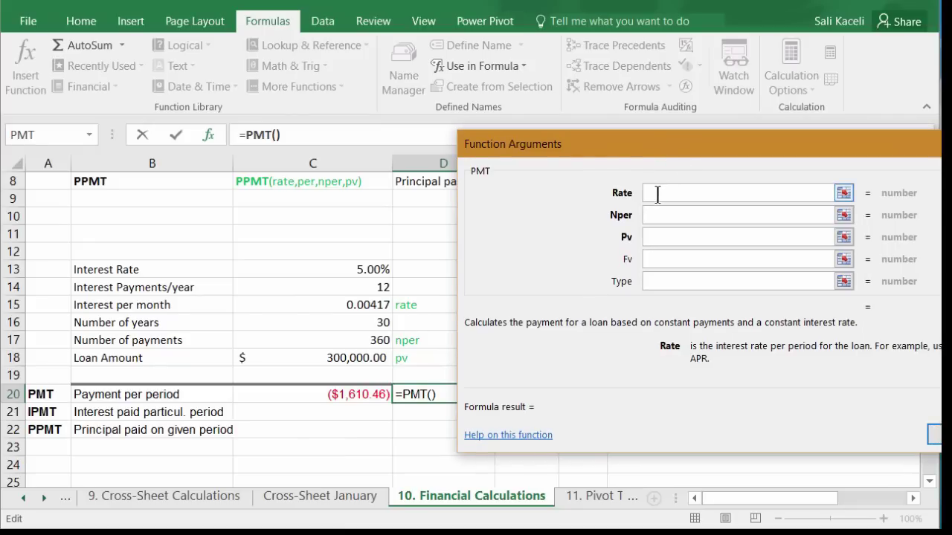
{"action": "type", "text": "5"}
{"action": "key", "text": "BackSpace"}
{"action": "left_click", "coordinate": [354, 260]}
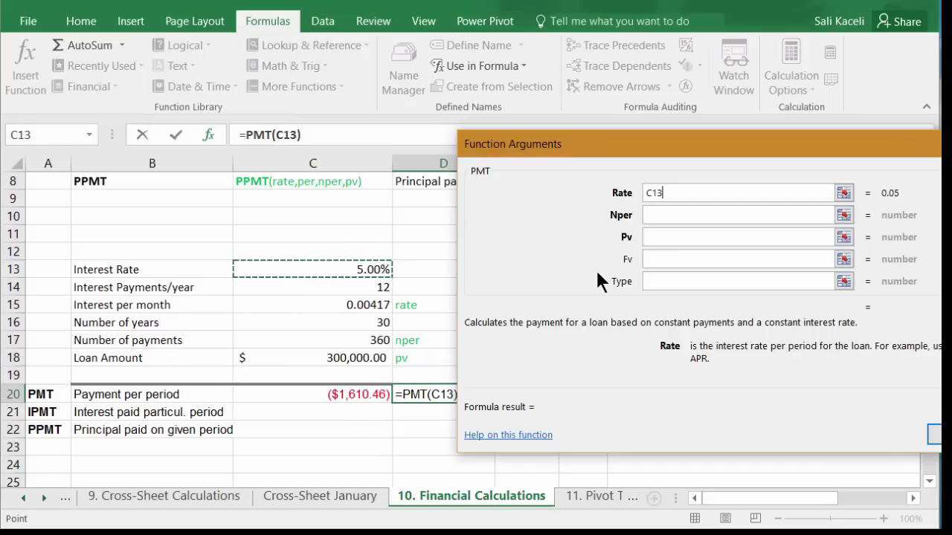
{"action": "type", "text": "/"}
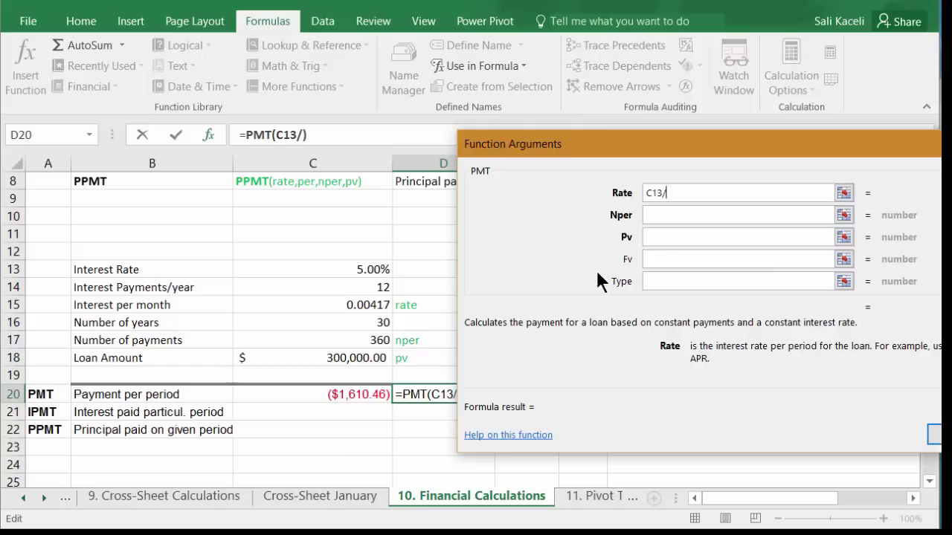
{"action": "type", "text": "12"}
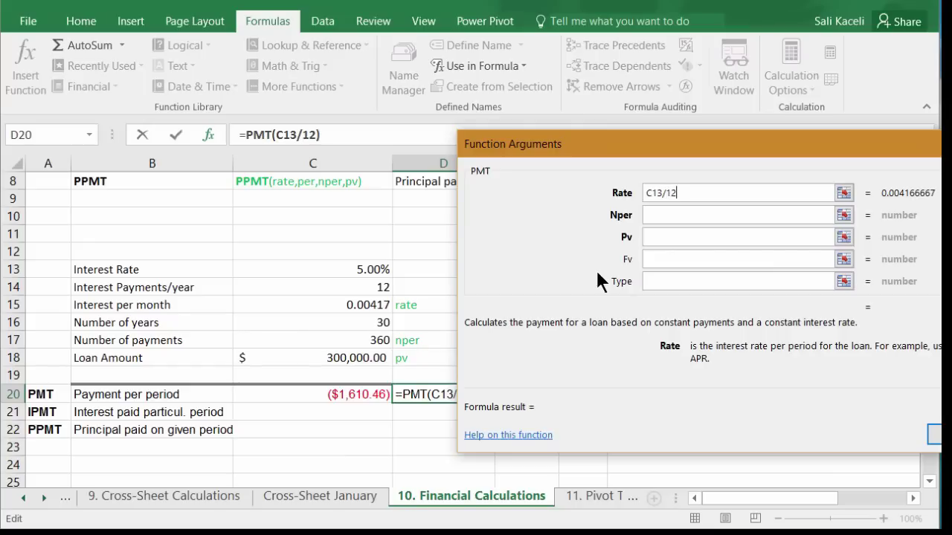
- Set Nper to 30*12 and Pv to C18, then confirm D20 matches C20's ($1,610.46)
{"action": "left_click", "coordinate": [658, 214]}
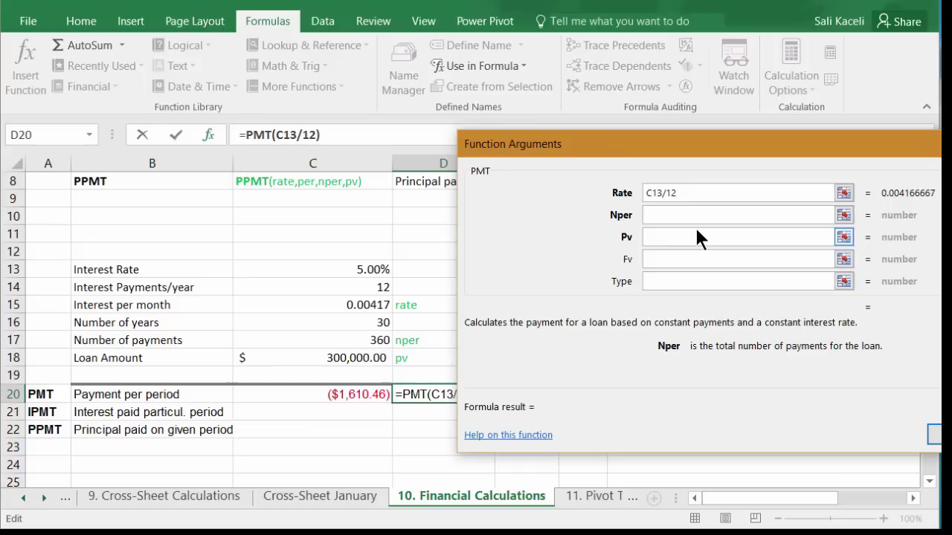
{"action": "type", "text": "30*12"}
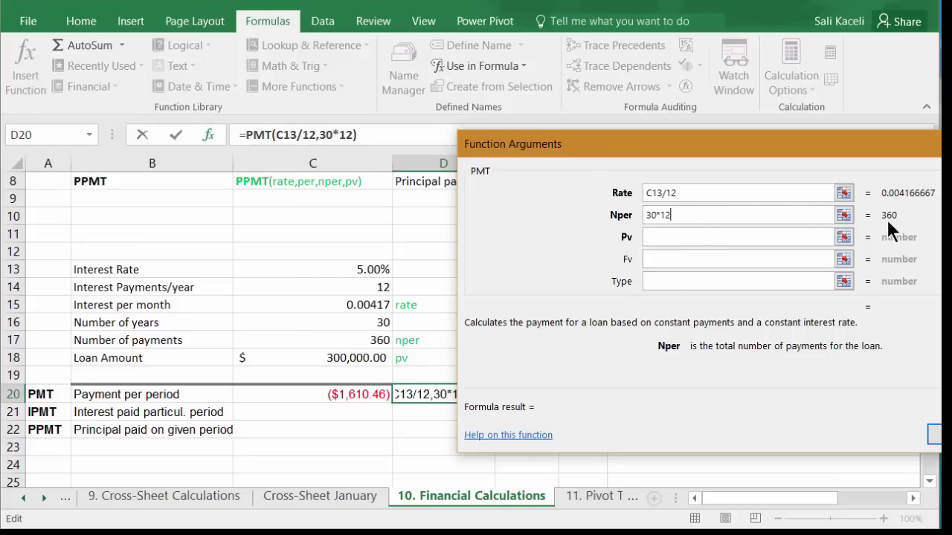
{"action": "left_click", "coordinate": [651, 236]}
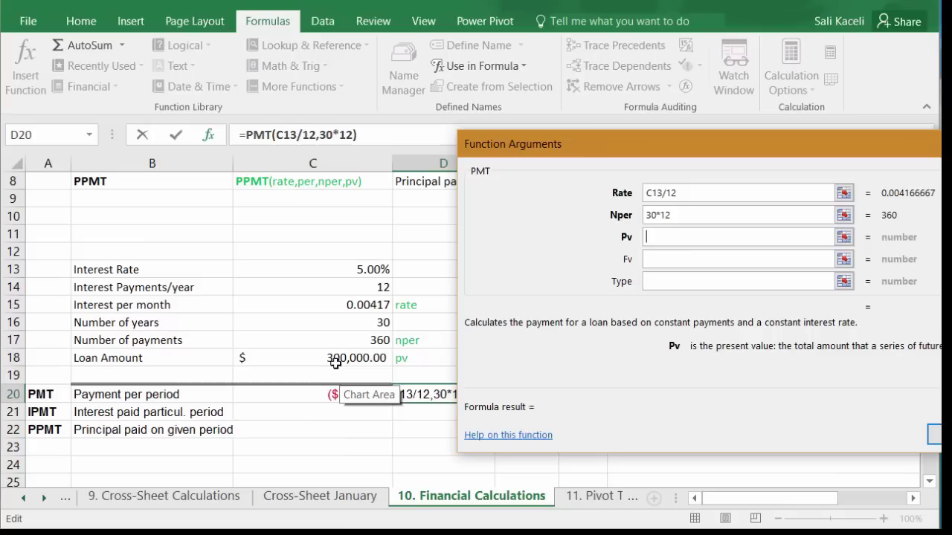
{"action": "left_click", "coordinate": [385, 360]}
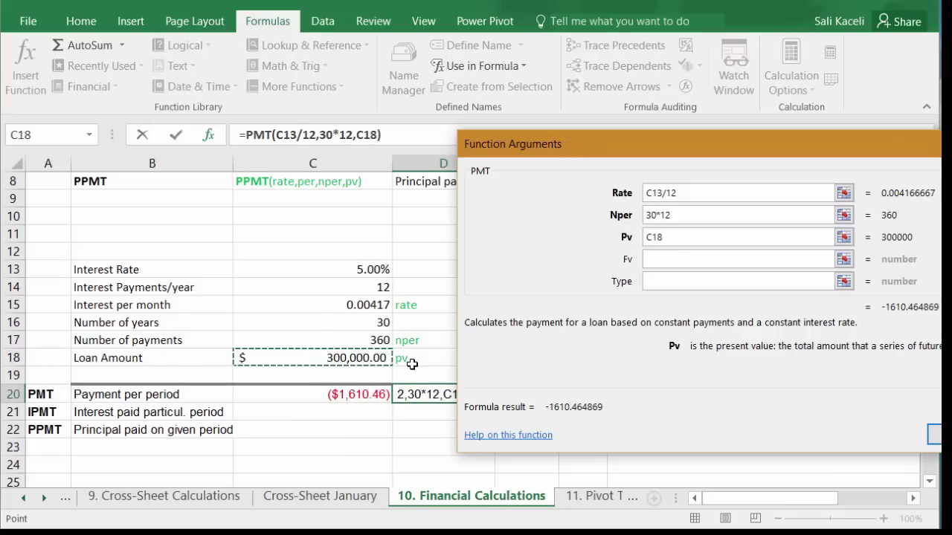
{"action": "left_click", "coordinate": [934, 435]}
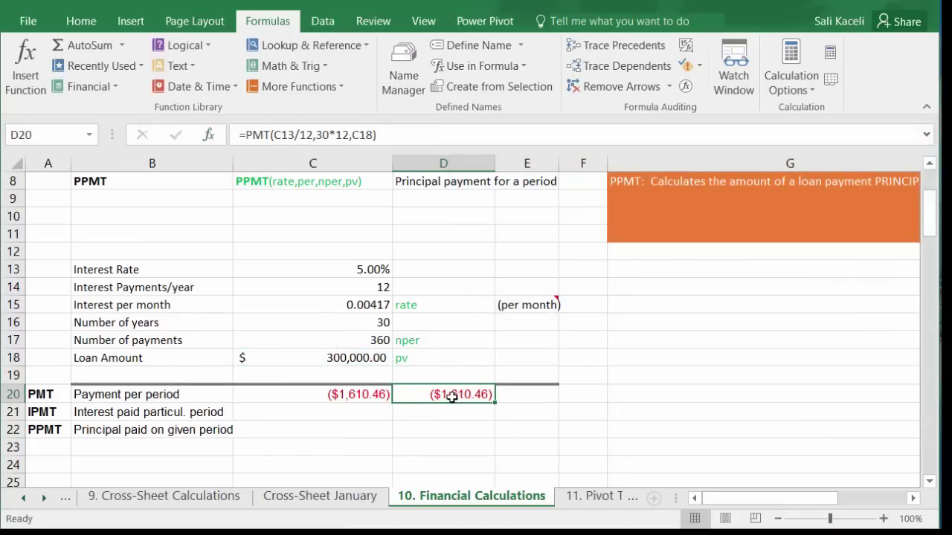
{"action": "left_click", "coordinate": [338, 396]}
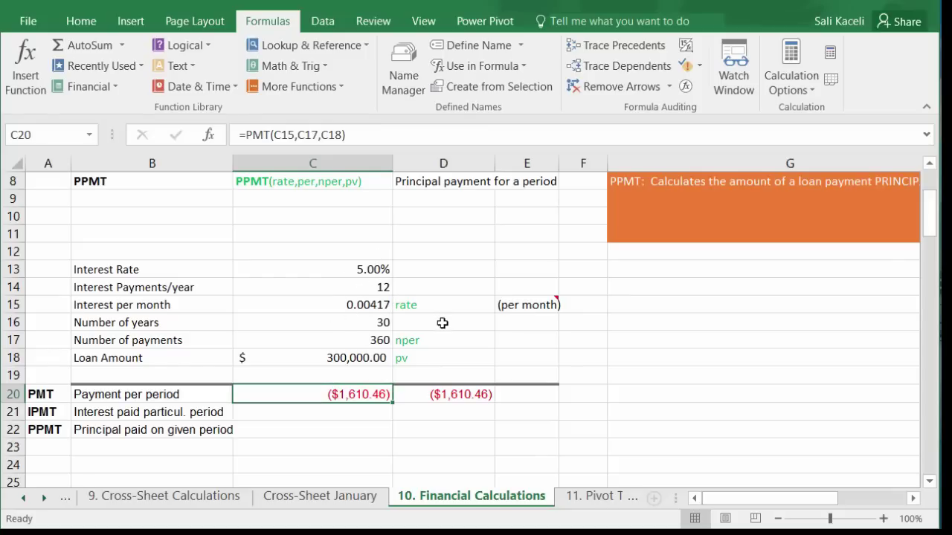
{"action": "left_click", "coordinate": [450, 398]}
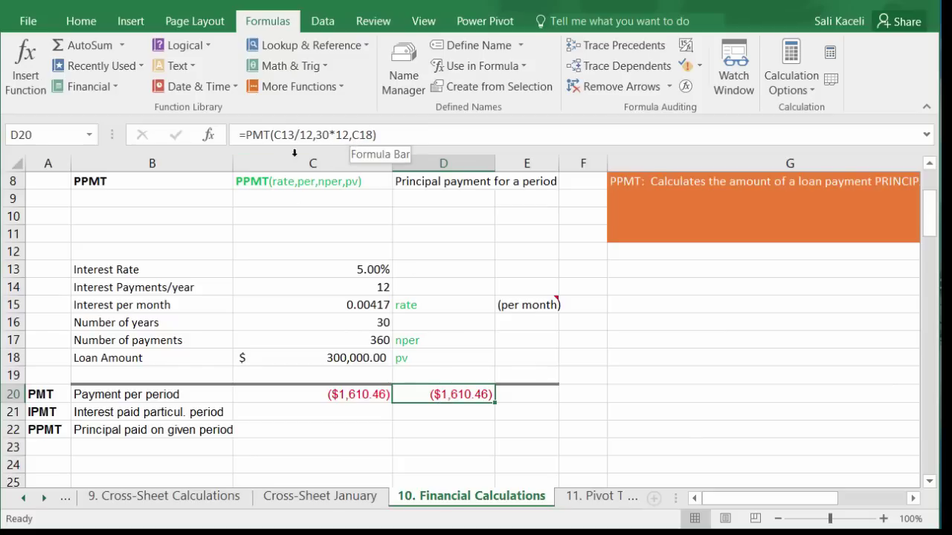
{"action": "left_click", "coordinate": [313, 414]}
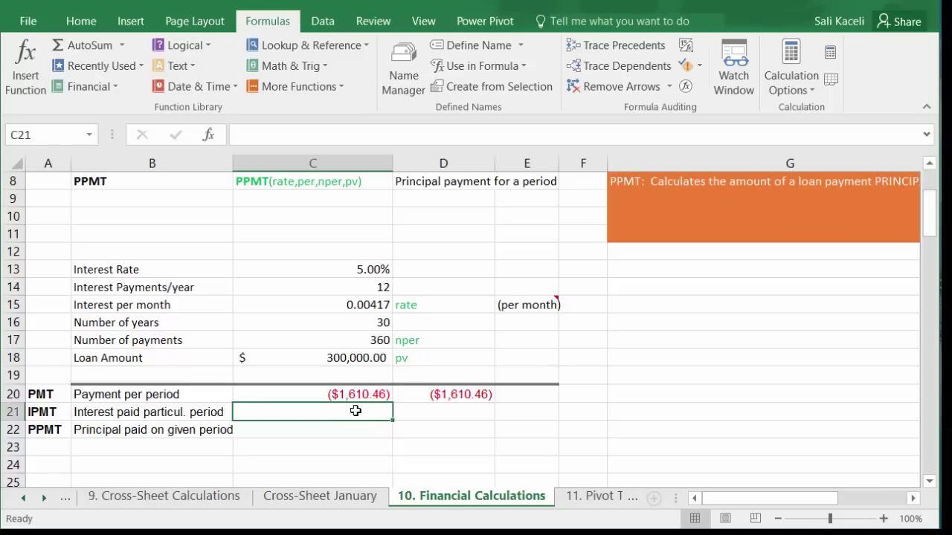
- Search for the IPMT function and open its arguments for C21
{"action": "left_click", "coordinate": [34, 87]}
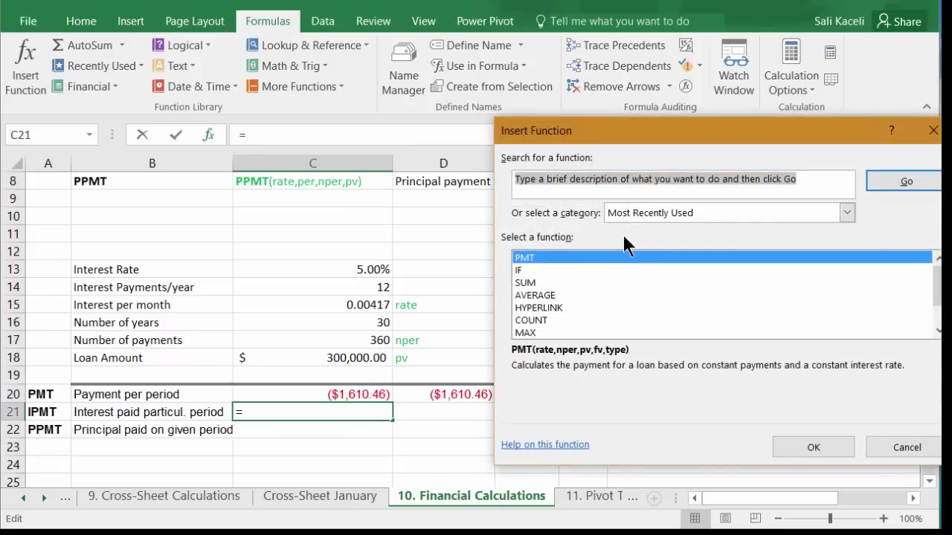
{"action": "type", "text": "ipm"}
{"action": "key", "text": "BackSpace"}
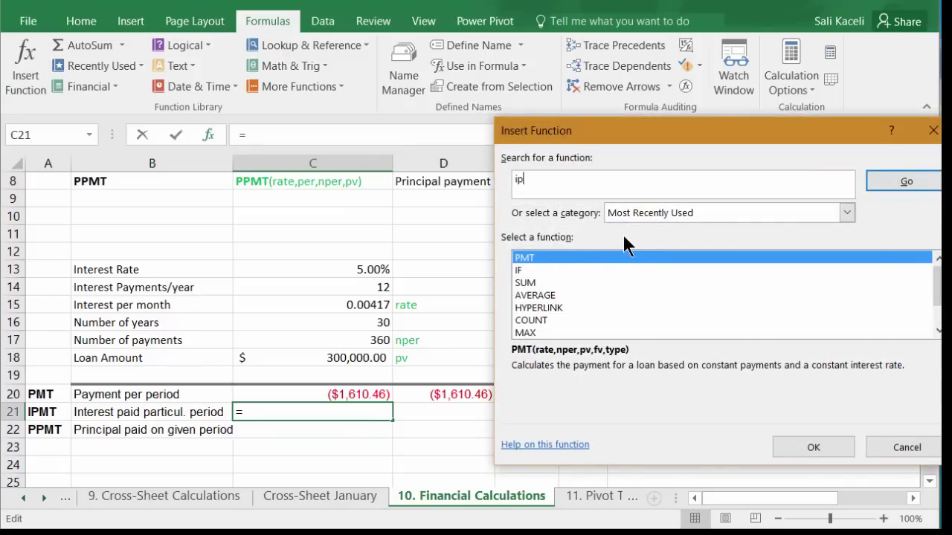
{"action": "type", "text": "mt"}
{"action": "key", "text": "Return"}
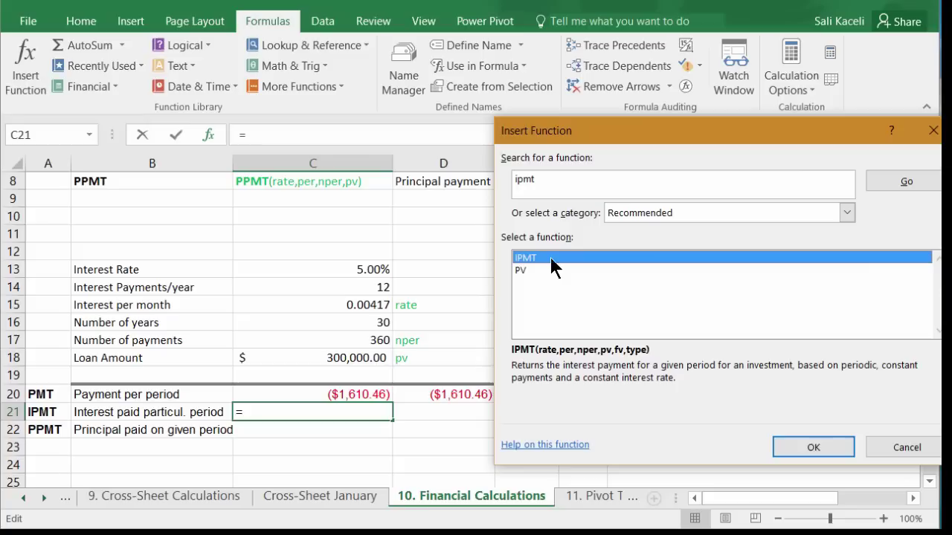
{"action": "left_click", "coordinate": [818, 445]}
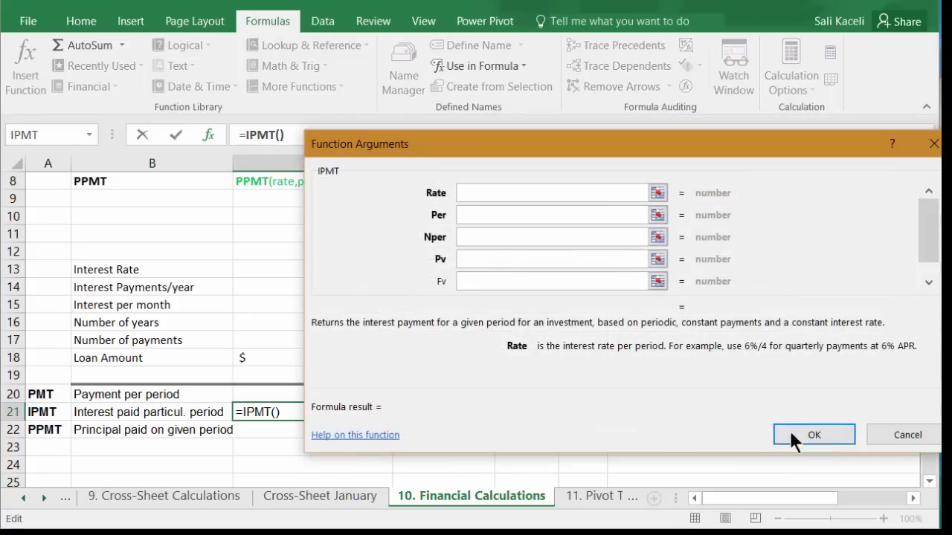
{"action": "left_click_drag", "start_coordinate": [453, 147], "coordinate": [626, 149]}
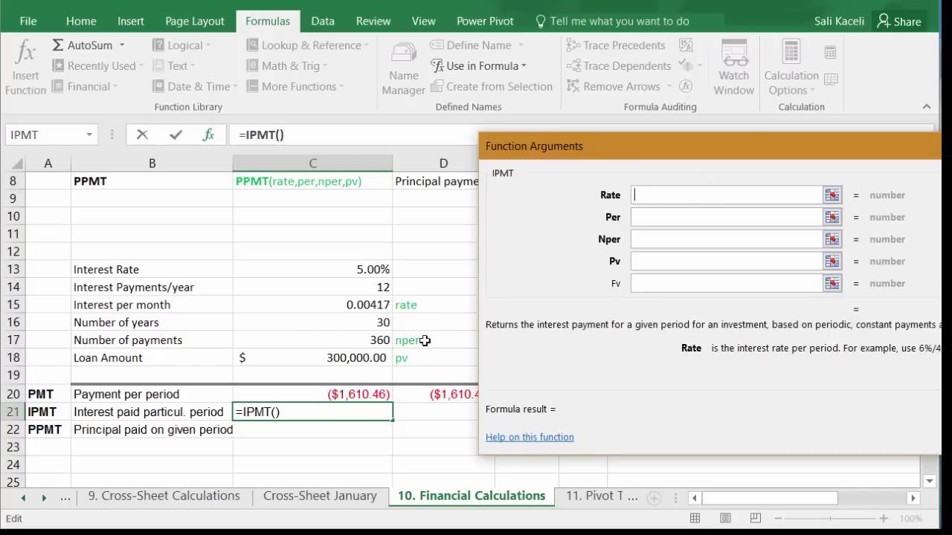
- Set IPMT's Rate C15, Per 1, Nper C17 and Pv C18, giving ($1,250.00)
{"action": "left_click", "coordinate": [363, 305]}
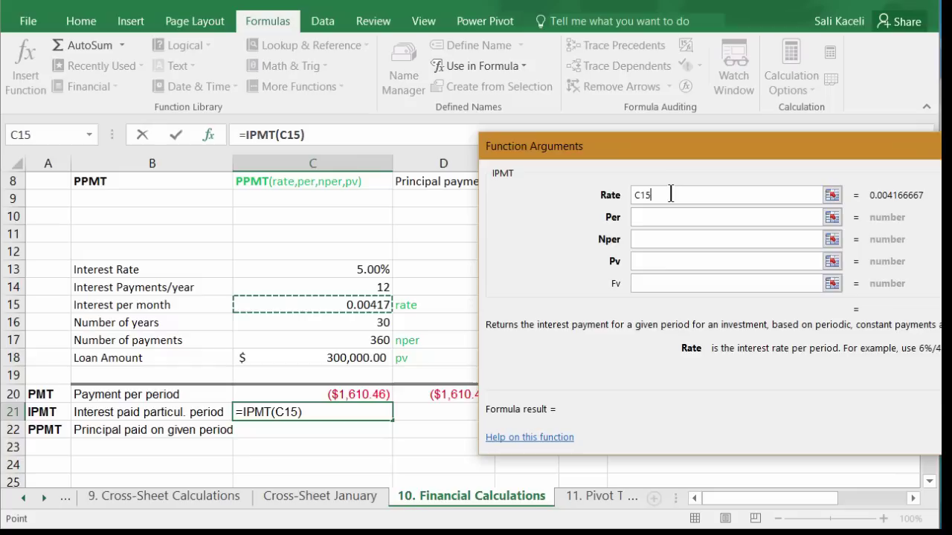
{"action": "left_click", "coordinate": [636, 218]}
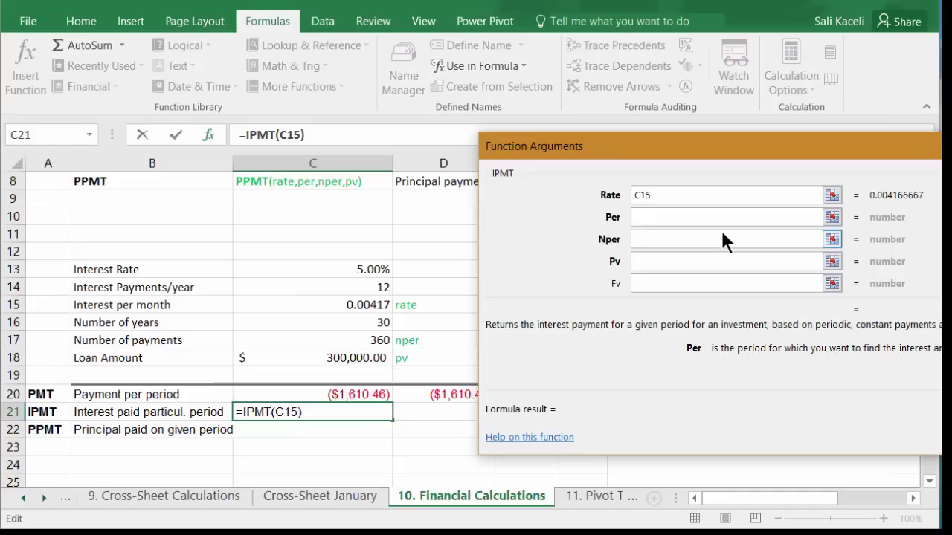
{"action": "type", "text": "1"}
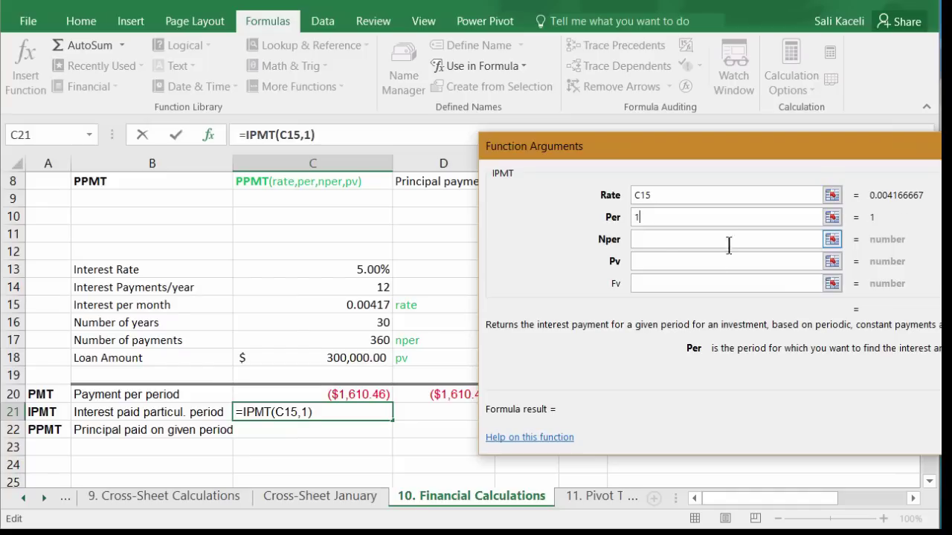
{"action": "left_click", "coordinate": [657, 240]}
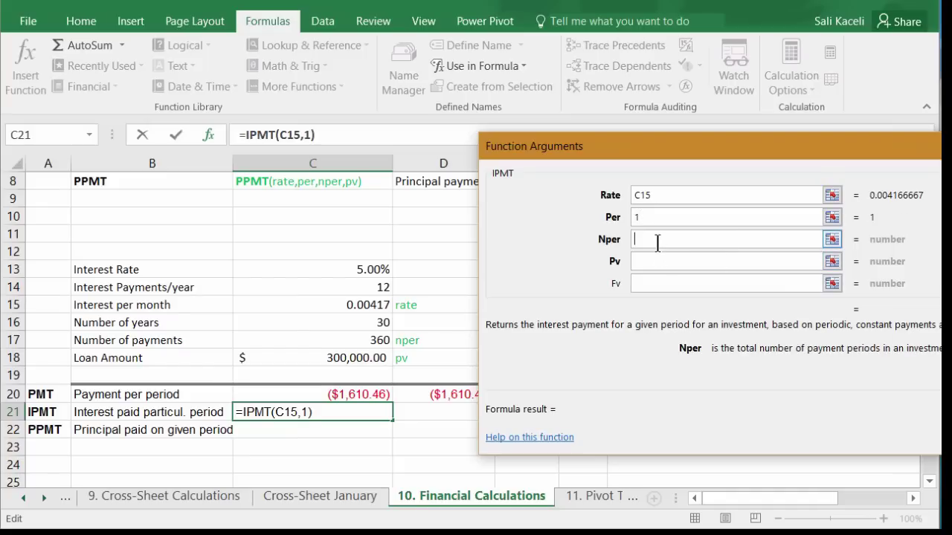
{"action": "left_click", "coordinate": [368, 341]}
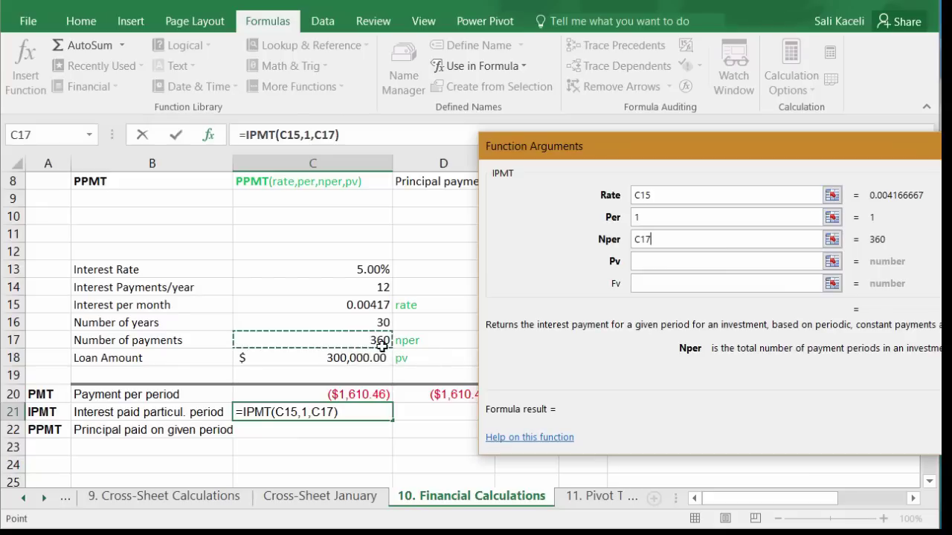
{"action": "left_click", "coordinate": [639, 260]}
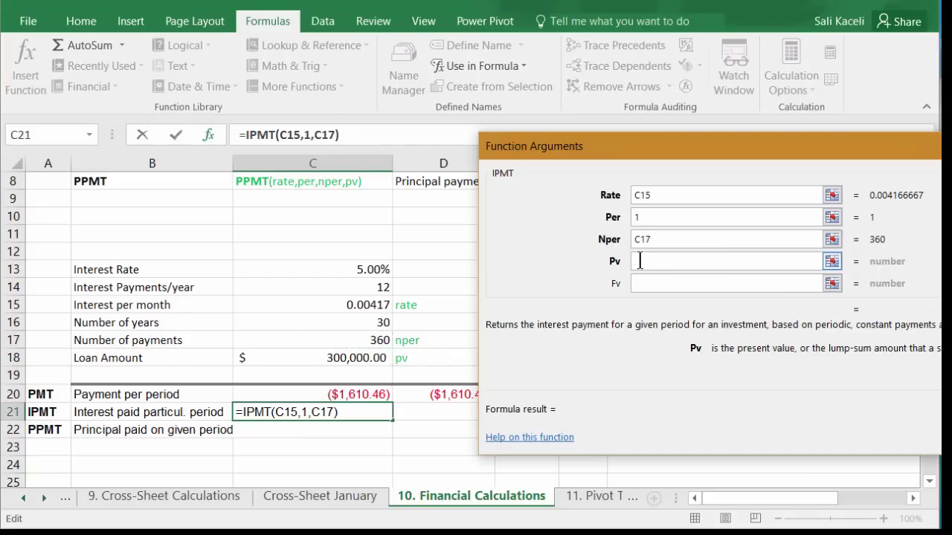
{"action": "left_click", "coordinate": [342, 358]}
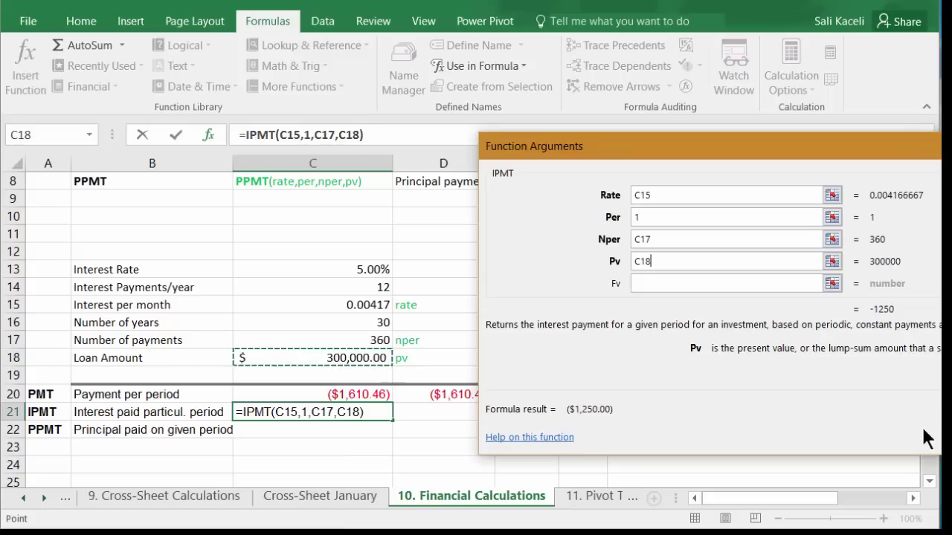
{"action": "left_click_drag", "start_coordinate": [828, 153], "coordinate": [712, 151]}
{"action": "left_click", "coordinate": [878, 428]}
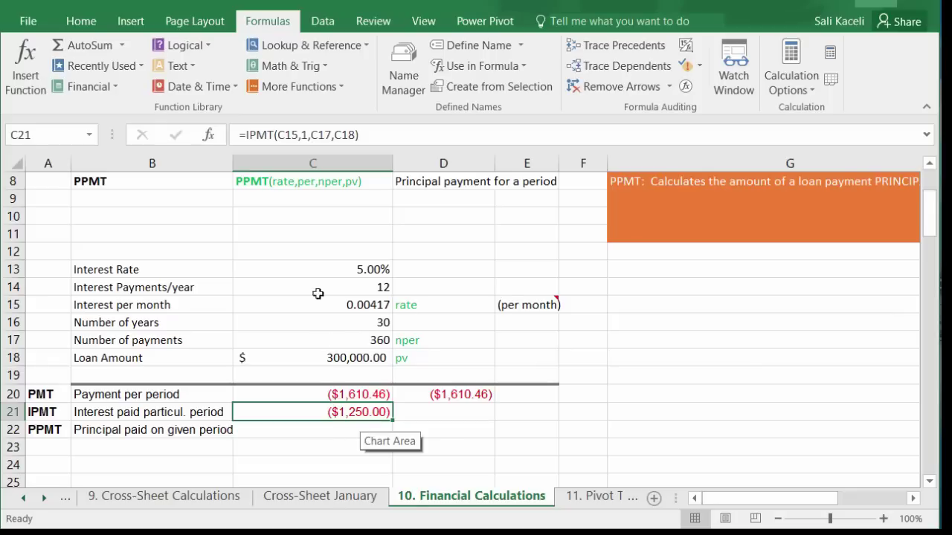
{"action": "left_click", "coordinate": [307, 136]}
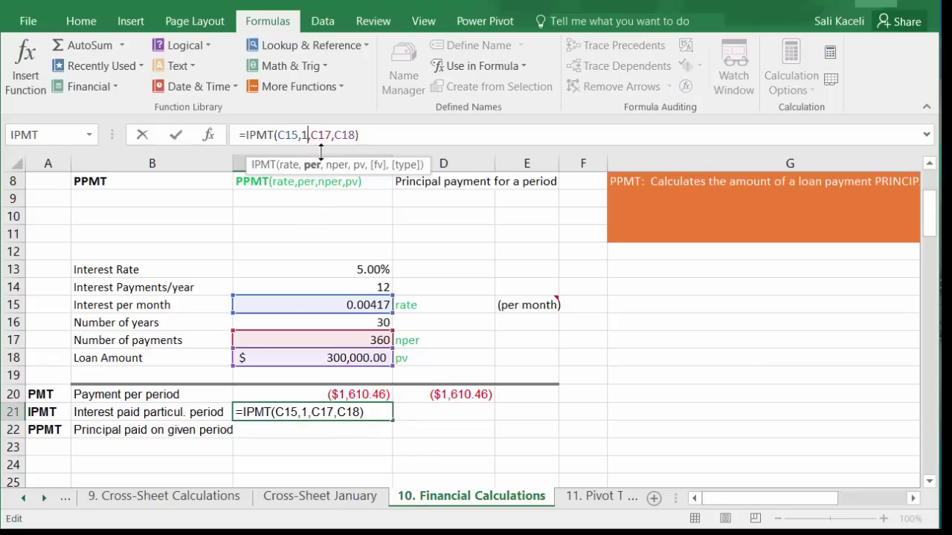
{"action": "key", "text": "BackSpace"}
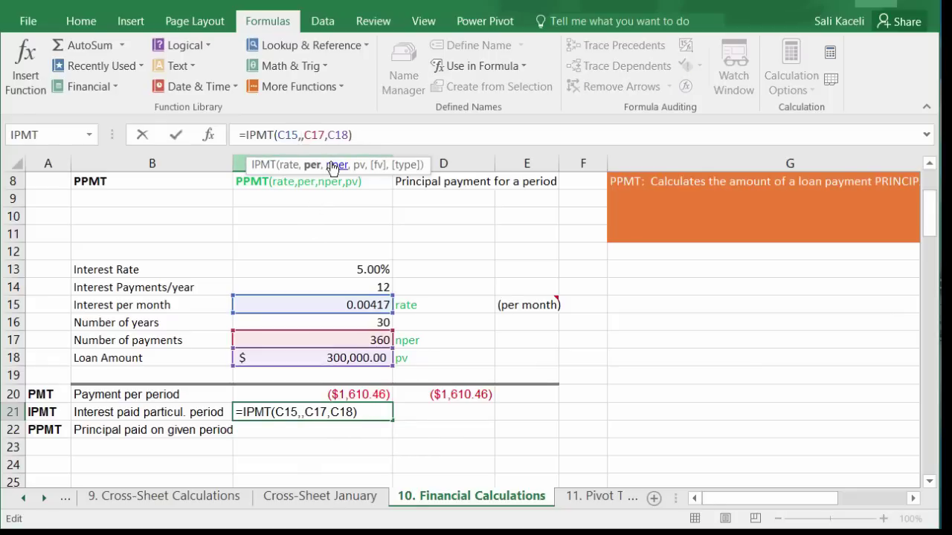
{"action": "type", "text": "2"}
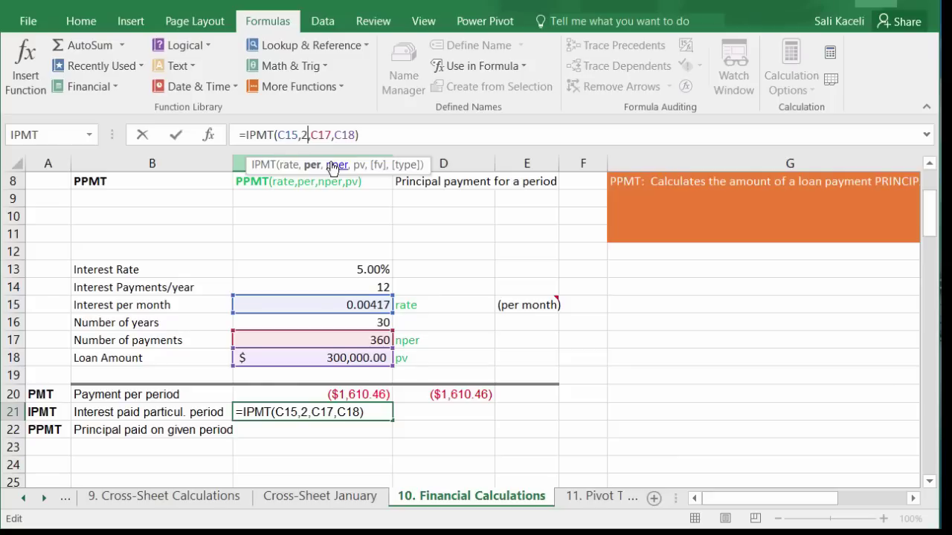
{"action": "key", "text": "Return"}
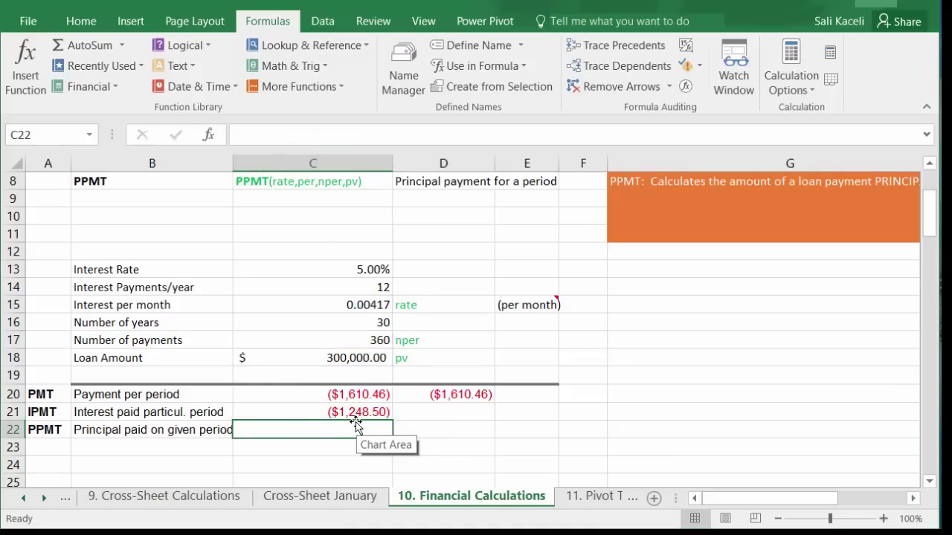
{"action": "left_click", "coordinate": [353, 413]}
{"action": "left_click", "coordinate": [308, 134]}
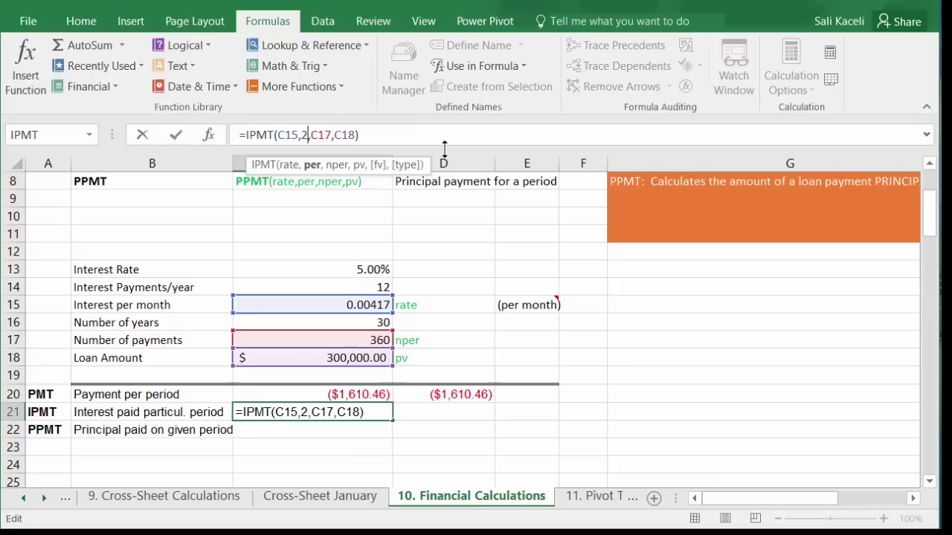
{"action": "key", "text": "BackSpace"}
{"action": "type", "text": "1"}
{"action": "key", "text": "BackSpace"}
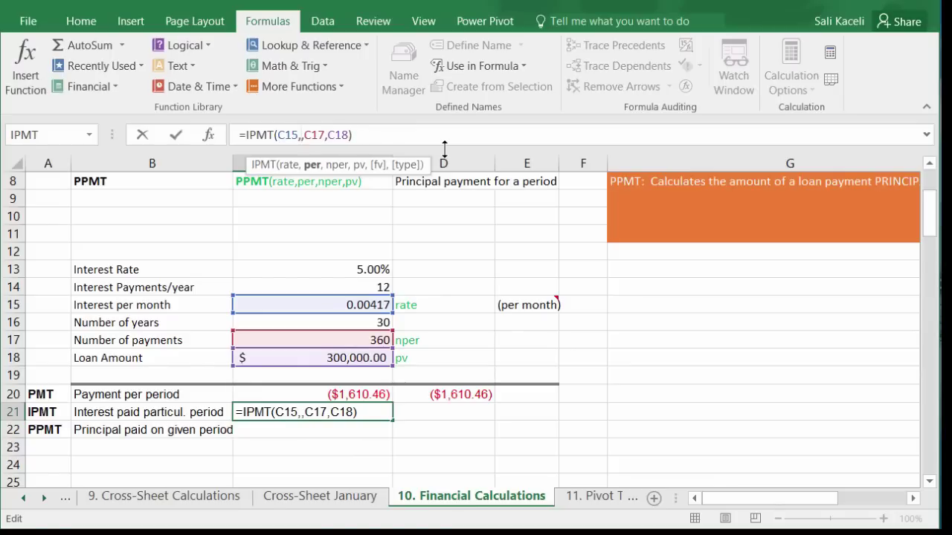
{"action": "type", "text": "359"}
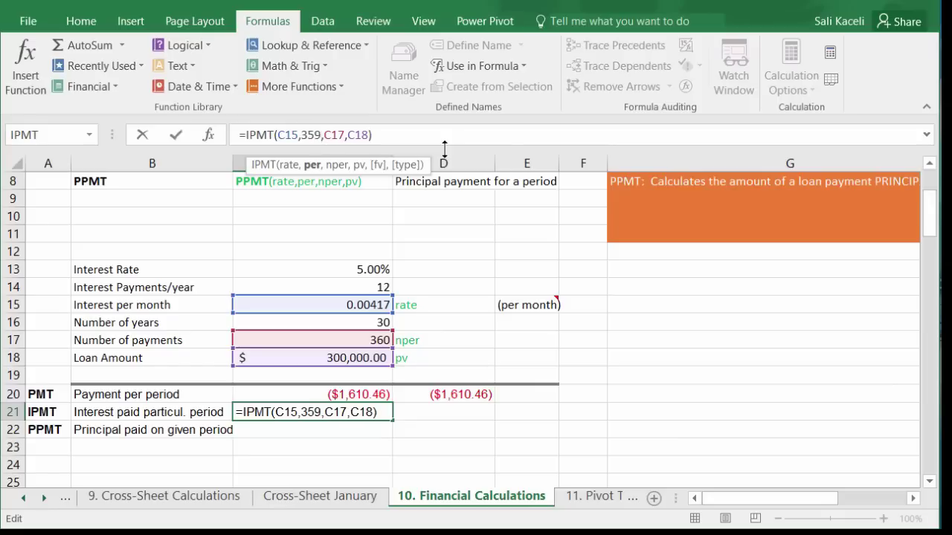
{"action": "key", "text": "Return"}
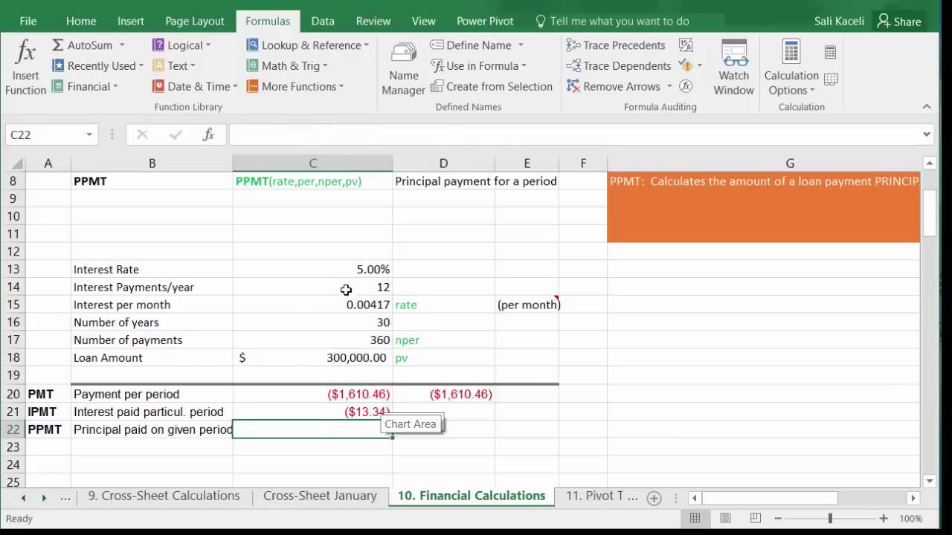
{"action": "left_click", "coordinate": [339, 413]}
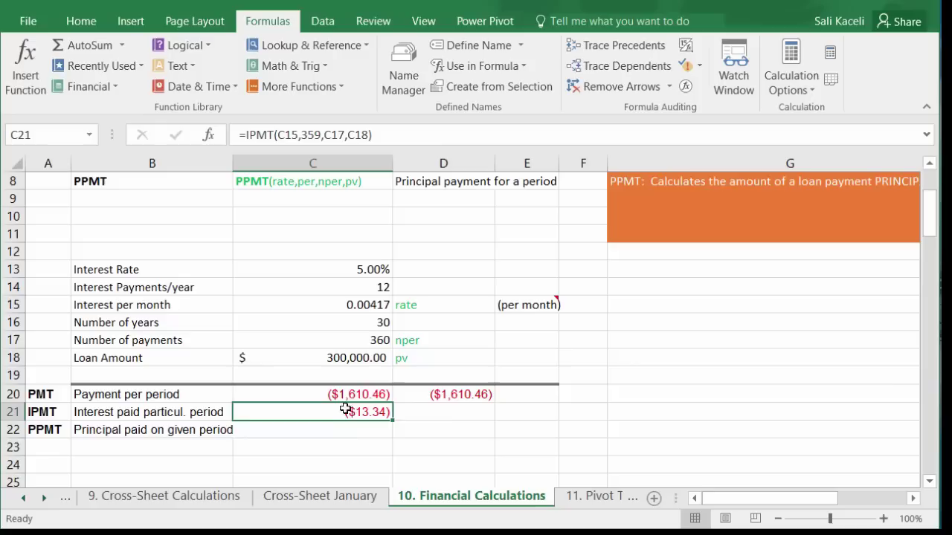
{"action": "double_click", "coordinate": [320, 135]}
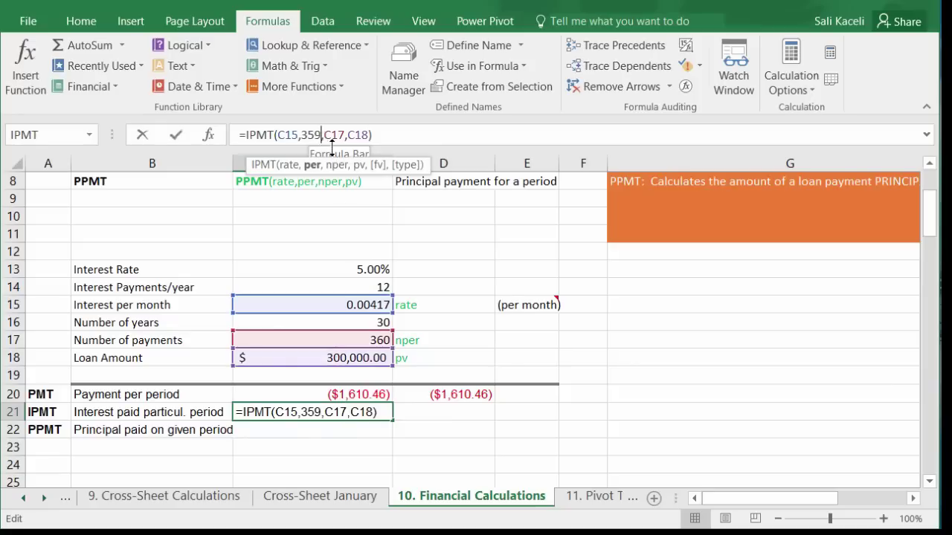
{"action": "key", "text": "Delete"}
{"action": "type", "text": "1"}
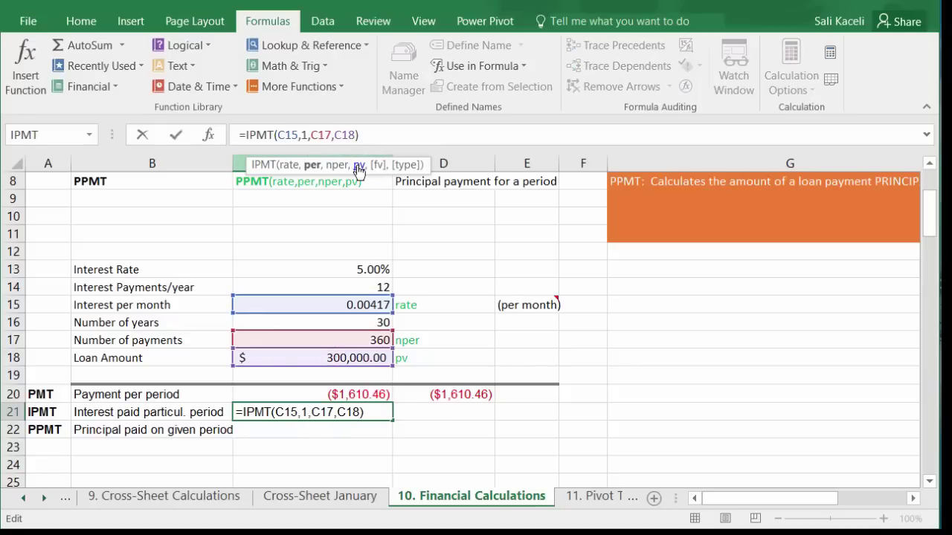
{"action": "key", "text": "Return"}
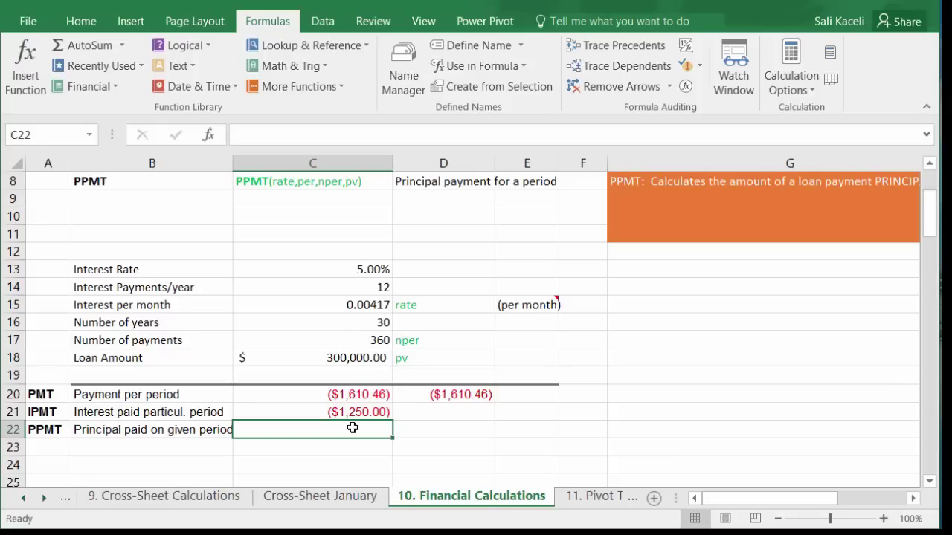
- Search for the PPMT function and open its arguments for C22
{"action": "left_click", "coordinate": [22, 82]}
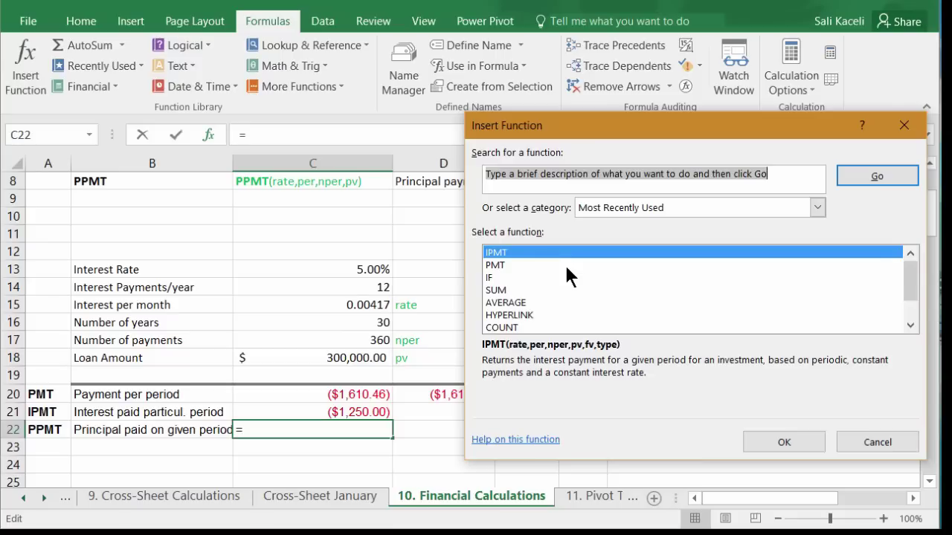
{"action": "type", "text": "ppmt"}
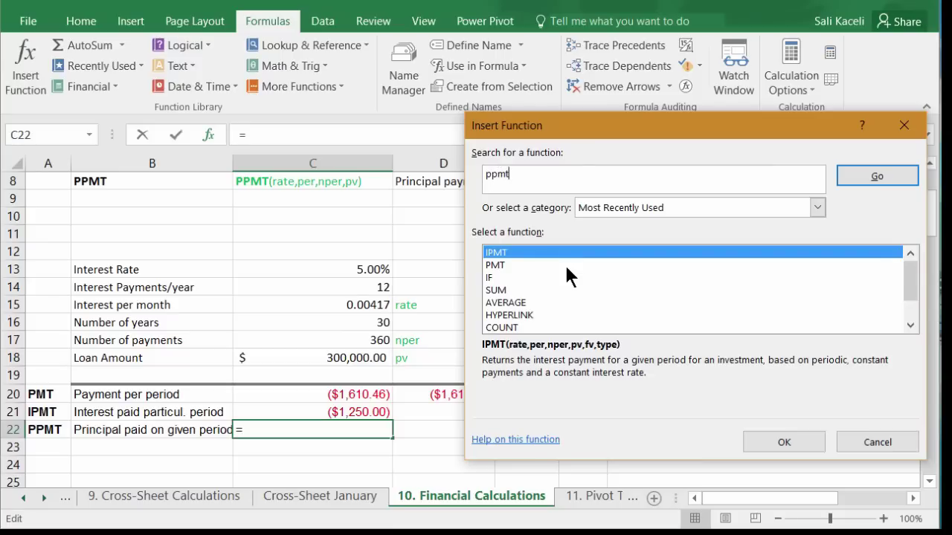
{"action": "key", "text": "Return"}
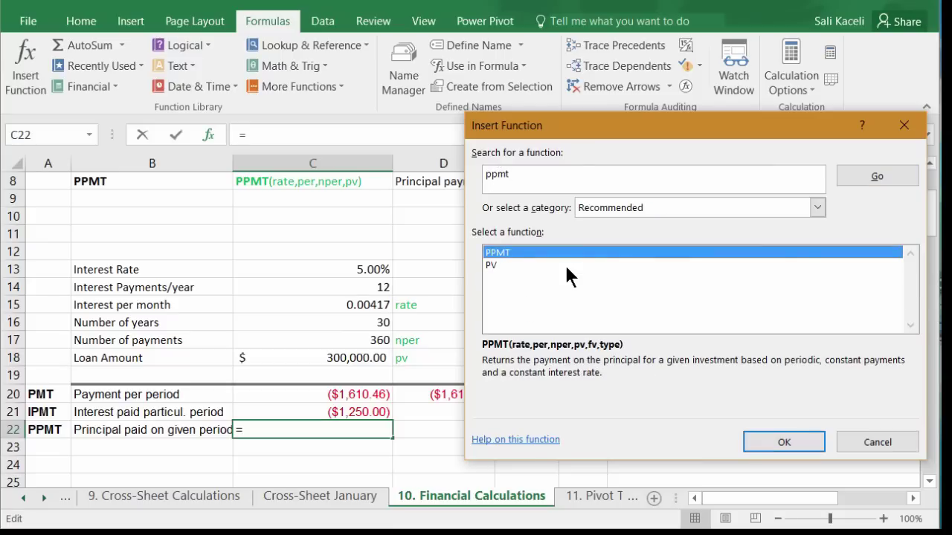
{"action": "left_click", "coordinate": [777, 440]}
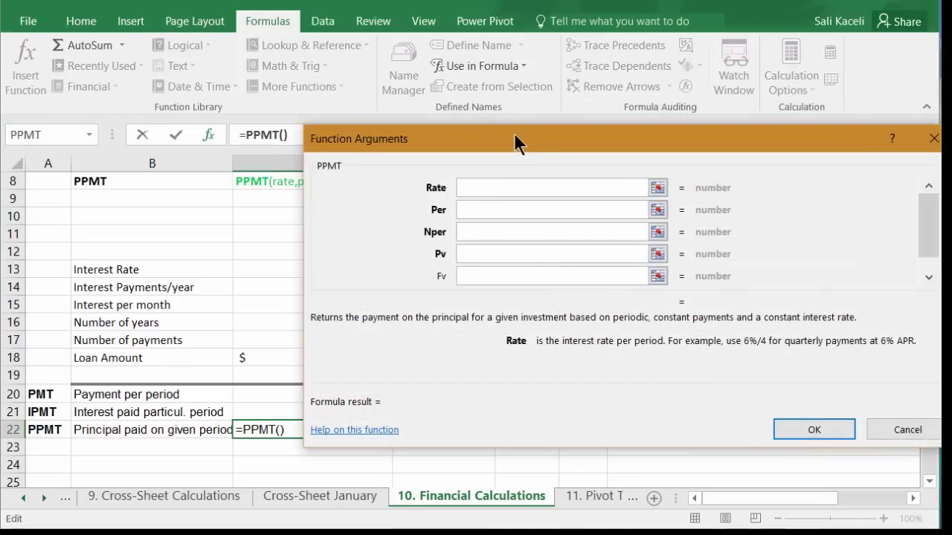
{"action": "left_click_drag", "start_coordinate": [513, 134], "coordinate": [661, 167]}
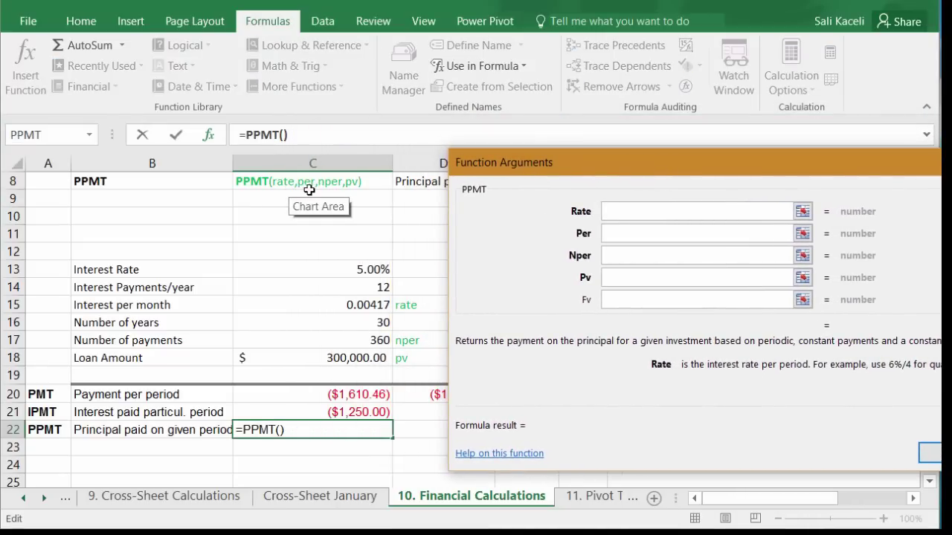
- Set the PPMT Rate argument to C15
{"action": "left_click", "coordinate": [622, 233]}
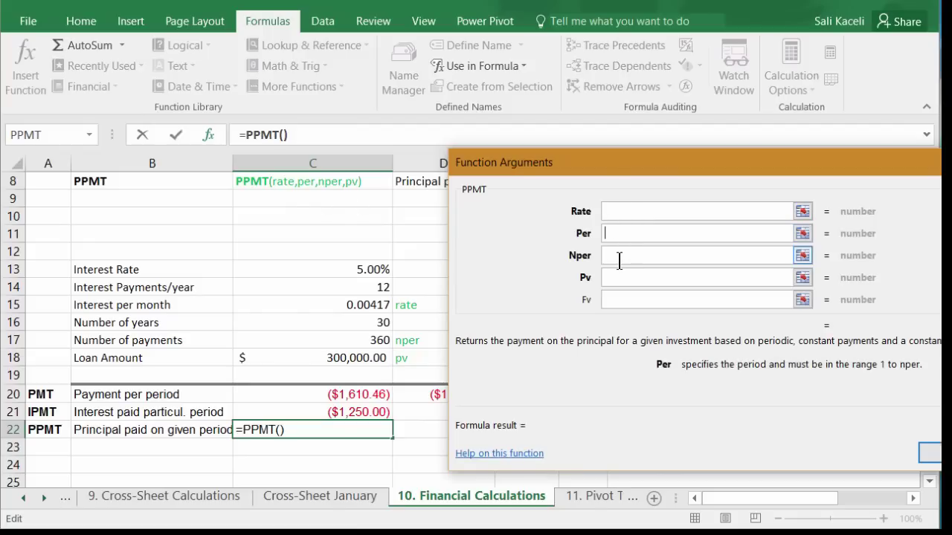
{"action": "left_click", "coordinate": [618, 256]}
{"action": "left_click", "coordinate": [606, 276]}
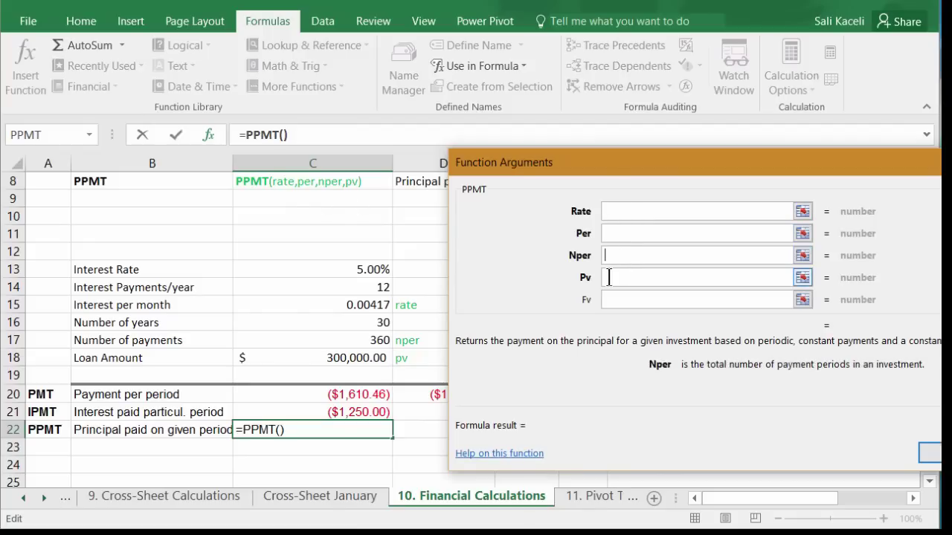
{"action": "left_click", "coordinate": [611, 255]}
{"action": "left_click", "coordinate": [612, 232]}
{"action": "left_click", "coordinate": [612, 212]}
{"action": "left_click", "coordinate": [312, 305]}
- Set Per 1, Nper C17 and Pv C18, giving a principal payment of ($360.46)
{"action": "key", "text": "Tab"}
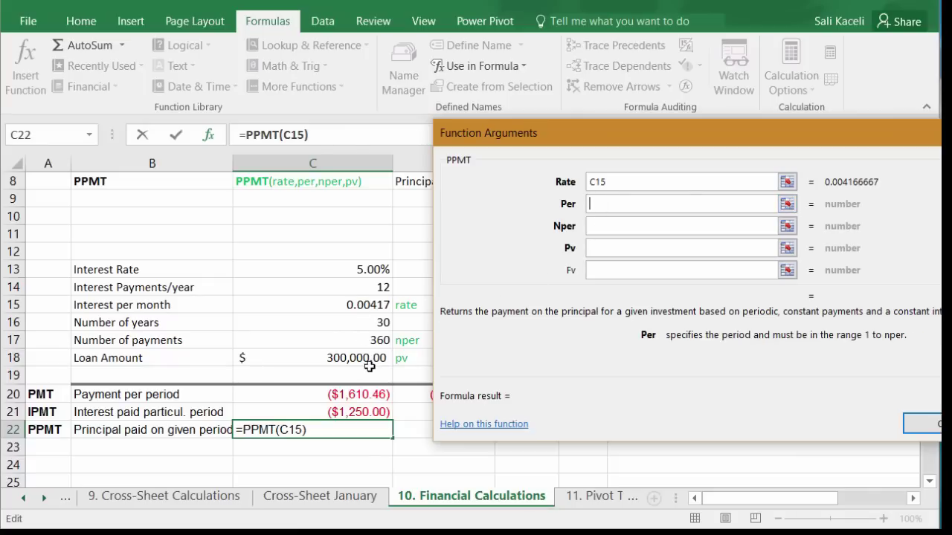
{"action": "type", "text": "1"}
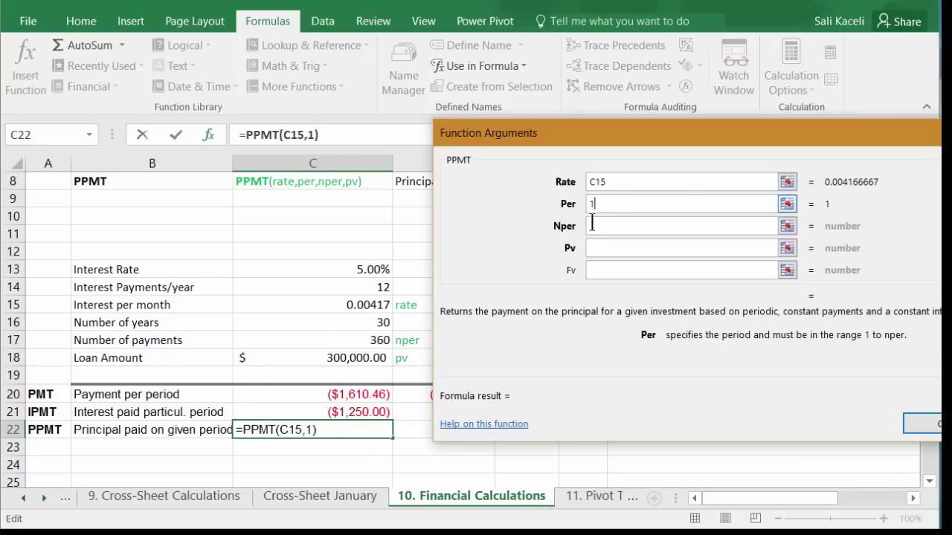
{"action": "left_click", "coordinate": [598, 228]}
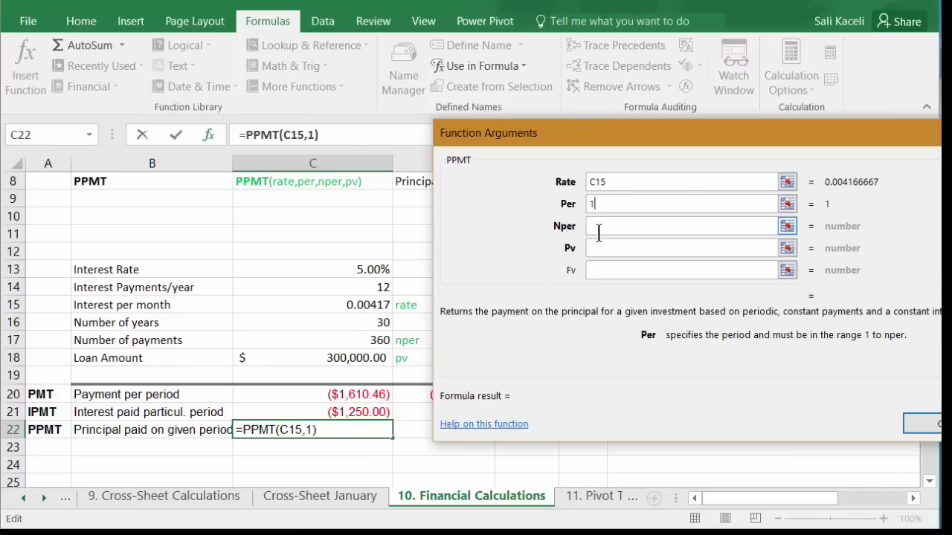
{"action": "left_click", "coordinate": [368, 340]}
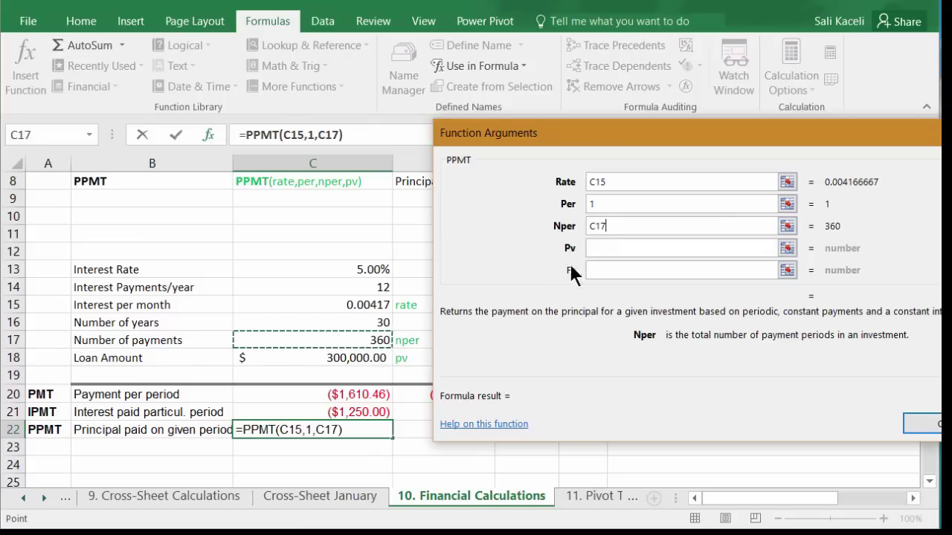
{"action": "left_click", "coordinate": [603, 248]}
{"action": "left_click", "coordinate": [359, 360]}
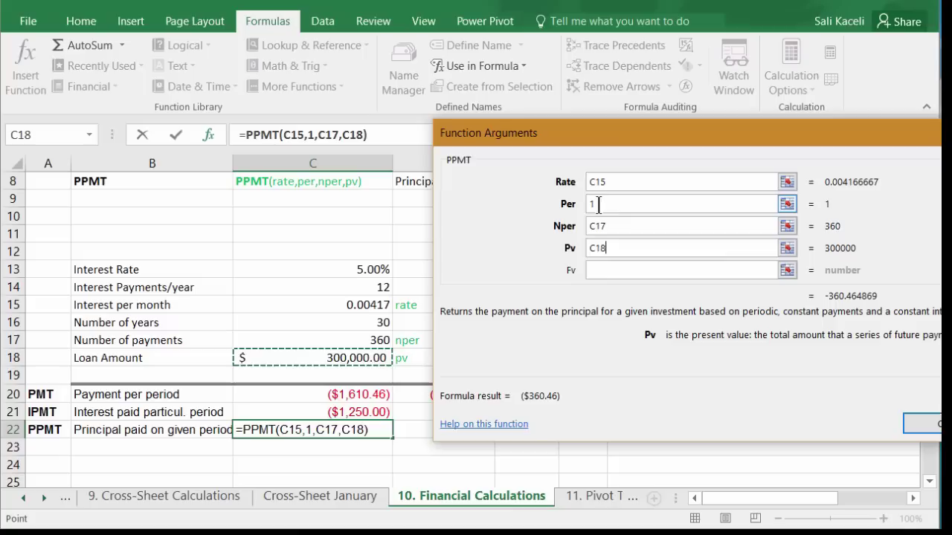
{"action": "left_click", "coordinate": [937, 428]}
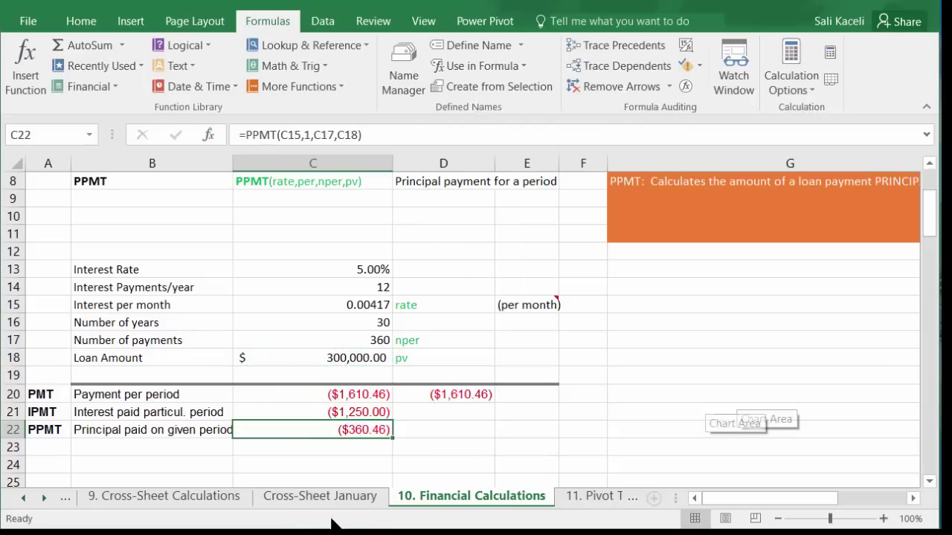
- Finish the PPMT formula so C20:C22 show $1,610.46 payment, $1,250.00 interest and $360.46 principal
{"action": "key", "text": "Return"}
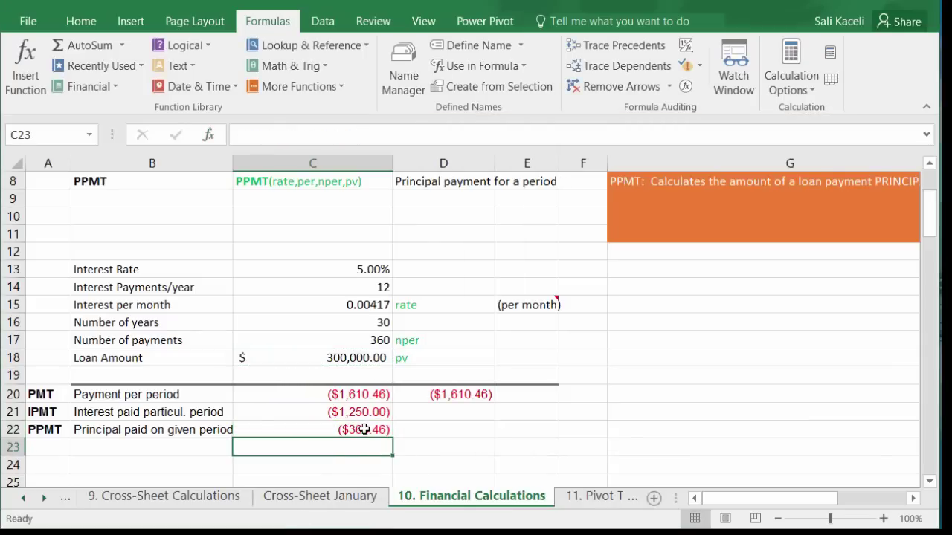
{"action": "left_click", "coordinate": [365, 429]}
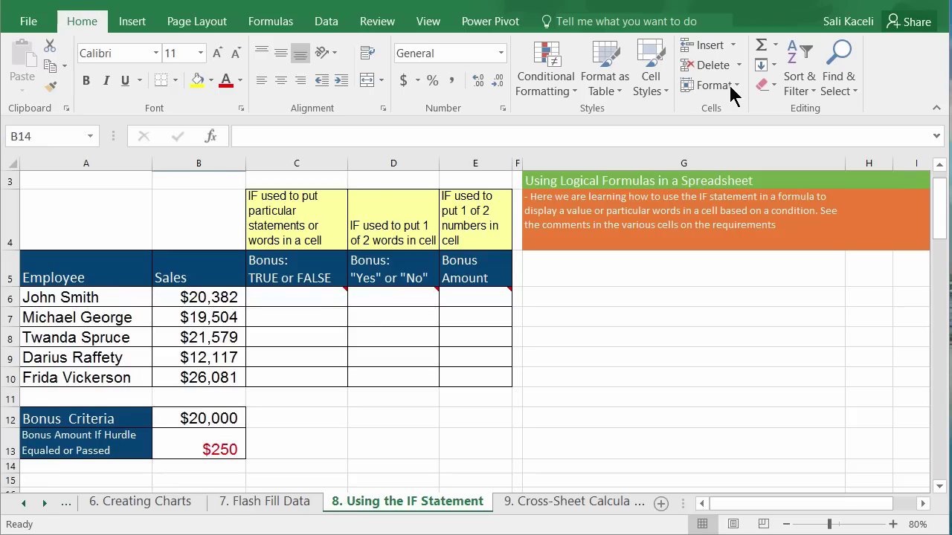
{"action": "scroll", "coordinate": [290, 342], "scroll_direction": "up", "scroll_amount": 1}
{"action": "mouse_move", "coordinate": [290, 342]}
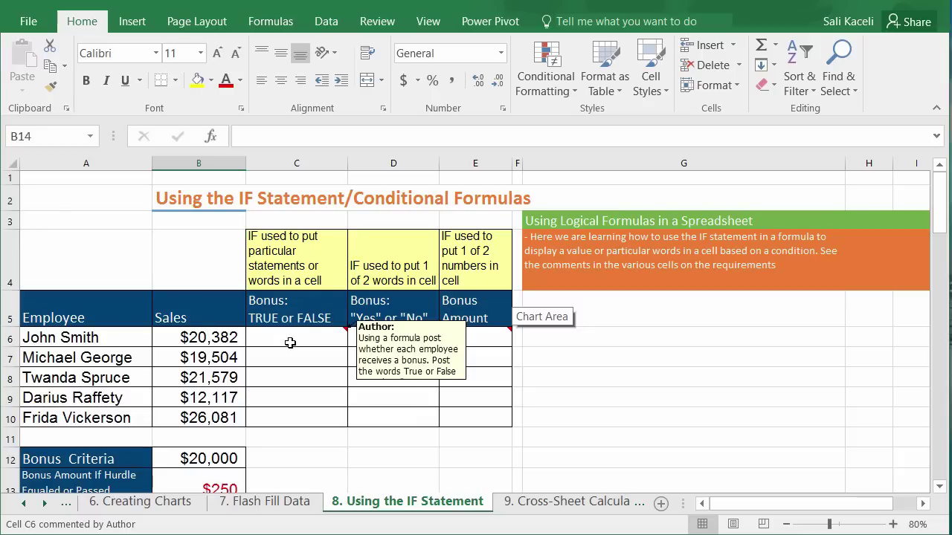
{"action": "left_click", "coordinate": [290, 342]}
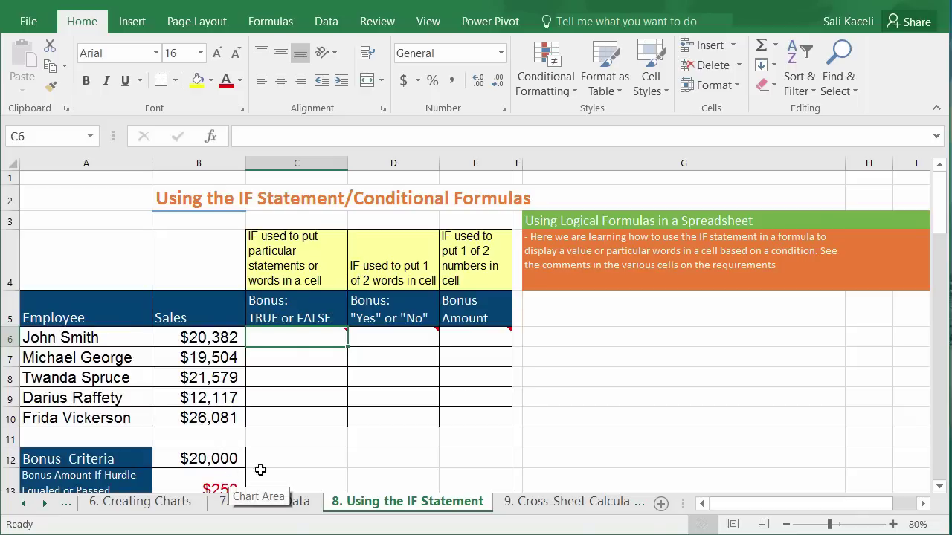
{"action": "scroll", "coordinate": [267, 469], "scroll_direction": "down", "scroll_amount": 2}
{"action": "scroll", "coordinate": [282, 416], "scroll_direction": "up", "scroll_amount": 2}
{"action": "mouse_move", "coordinate": [285, 335]}
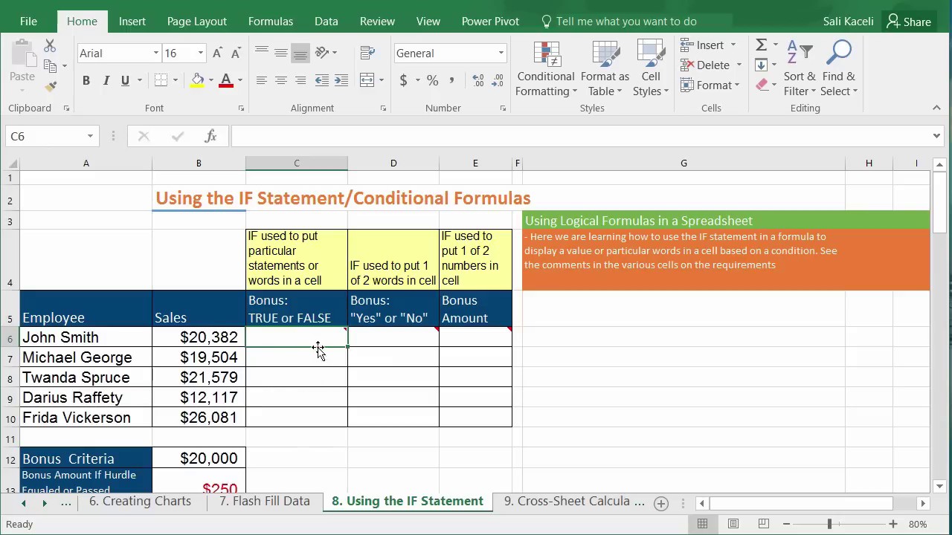
{"action": "left_click", "coordinate": [384, 339]}
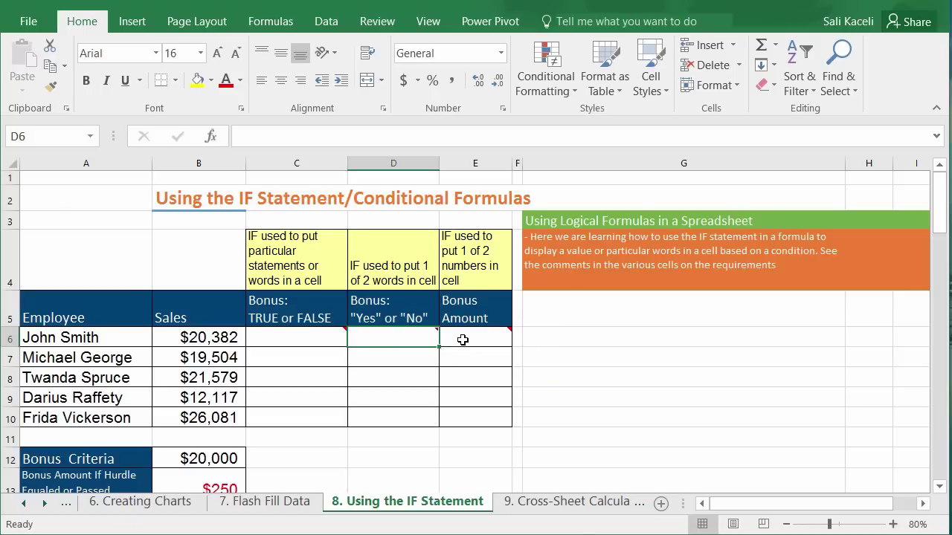
{"action": "left_click", "coordinate": [457, 339]}
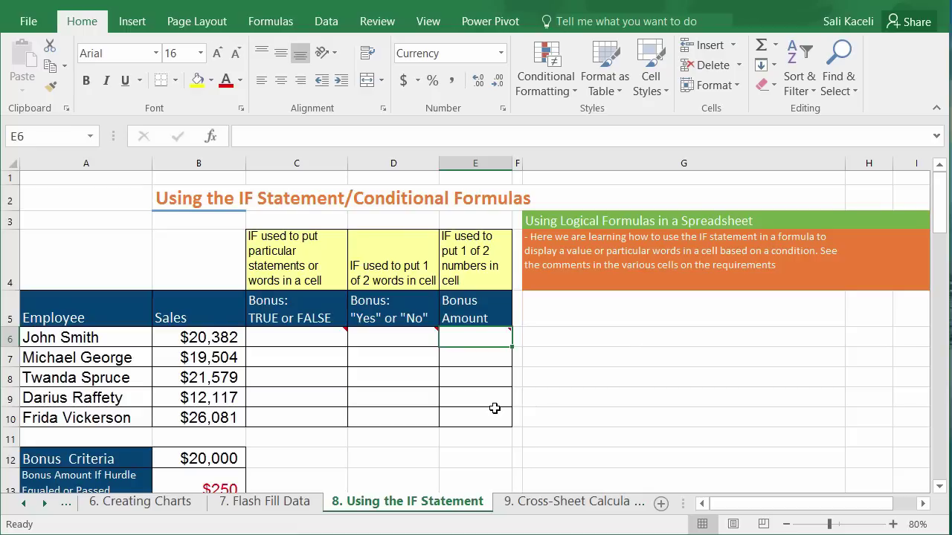
{"action": "key", "text": "Left"}
{"action": "key", "text": "Left"}
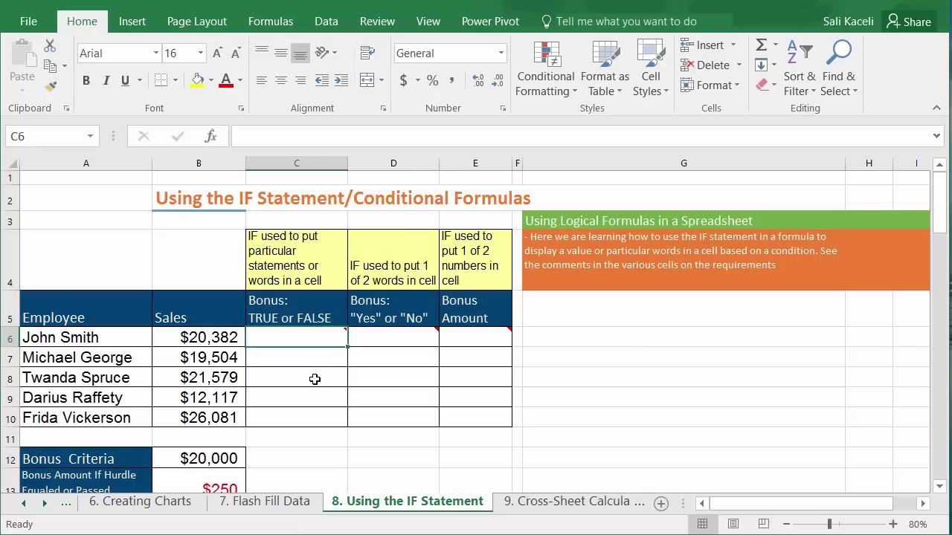
{"action": "left_click", "coordinate": [196, 338]}
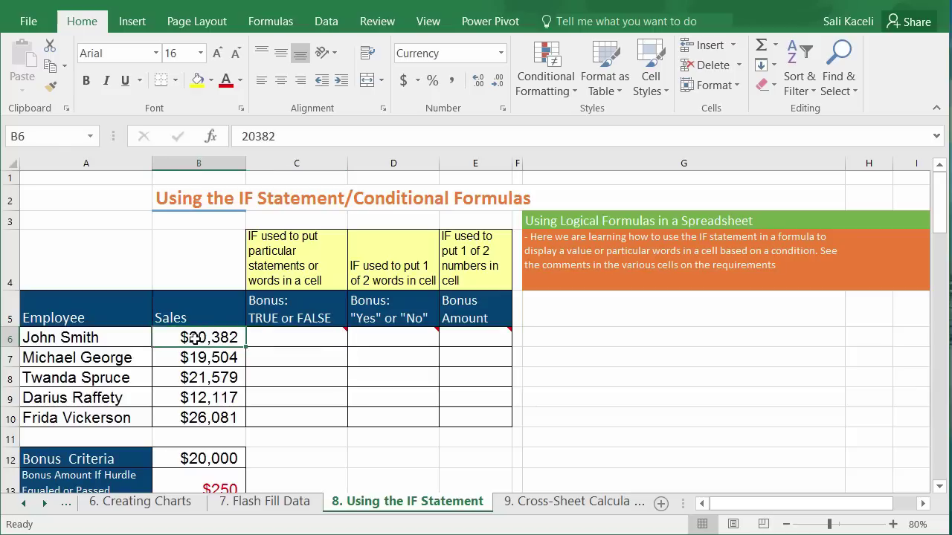
{"action": "left_click", "coordinate": [211, 358]}
{"action": "left_click", "coordinate": [215, 375]}
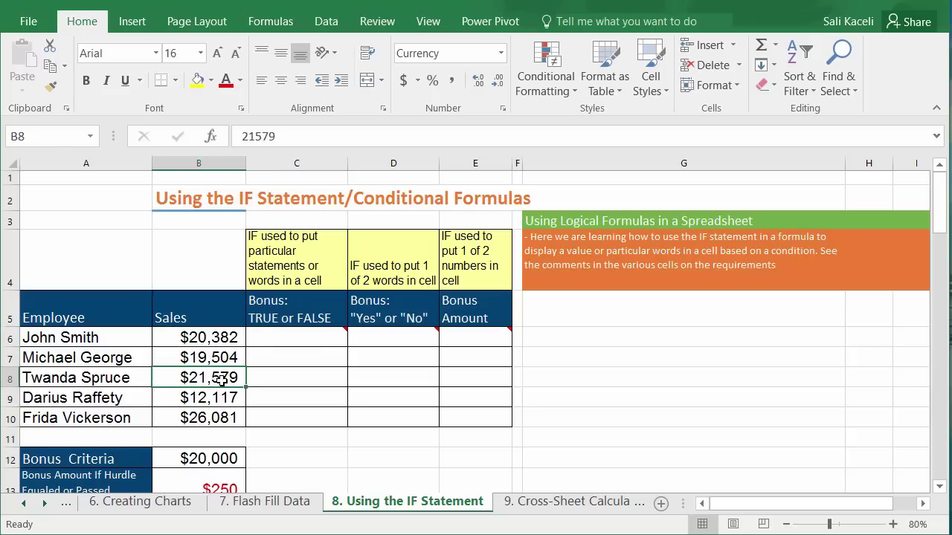
{"action": "left_click", "coordinate": [221, 458]}
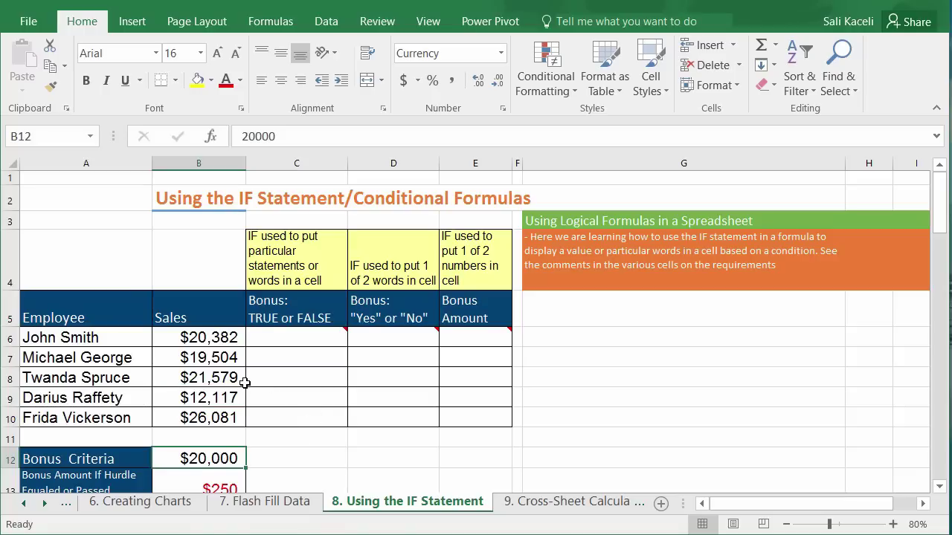
{"action": "scroll", "coordinate": [290, 443], "scroll_direction": "down", "scroll_amount": 2}
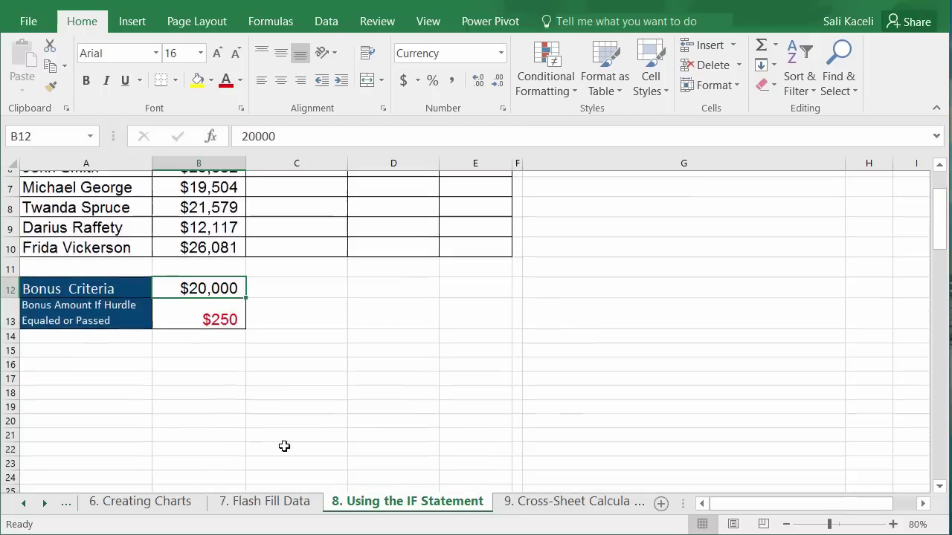
{"action": "left_click", "coordinate": [226, 312]}
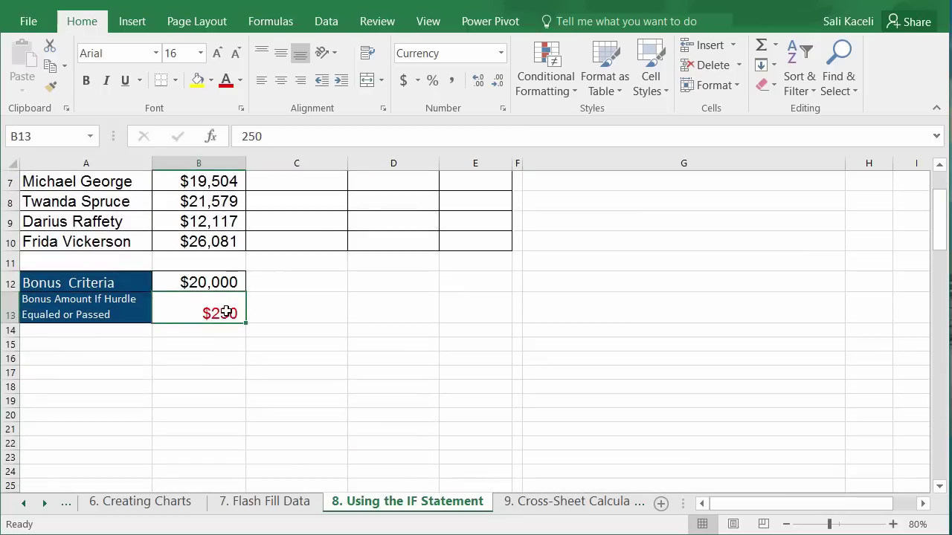
{"action": "scroll", "coordinate": [268, 287], "scroll_direction": "up", "scroll_amount": 2}
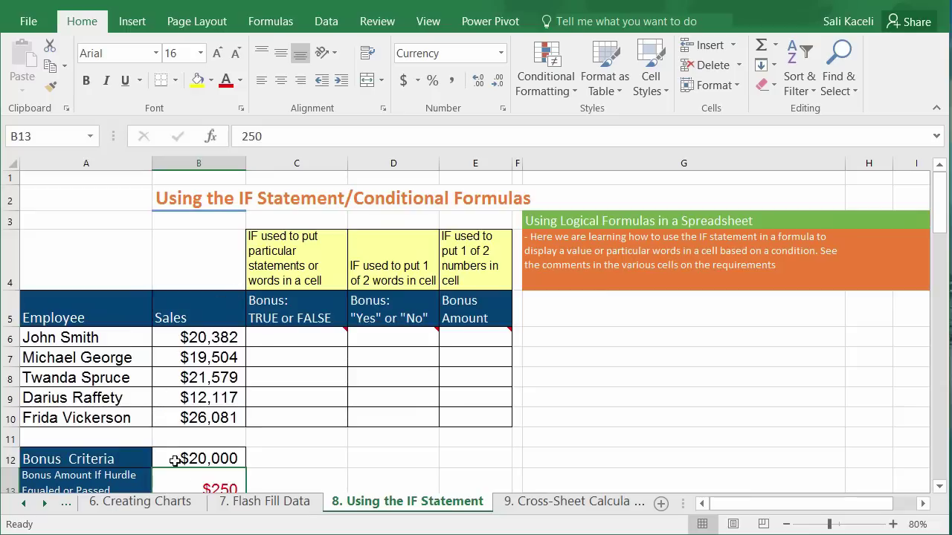
{"action": "left_click", "coordinate": [218, 461]}
{"action": "left_click", "coordinate": [294, 341]}
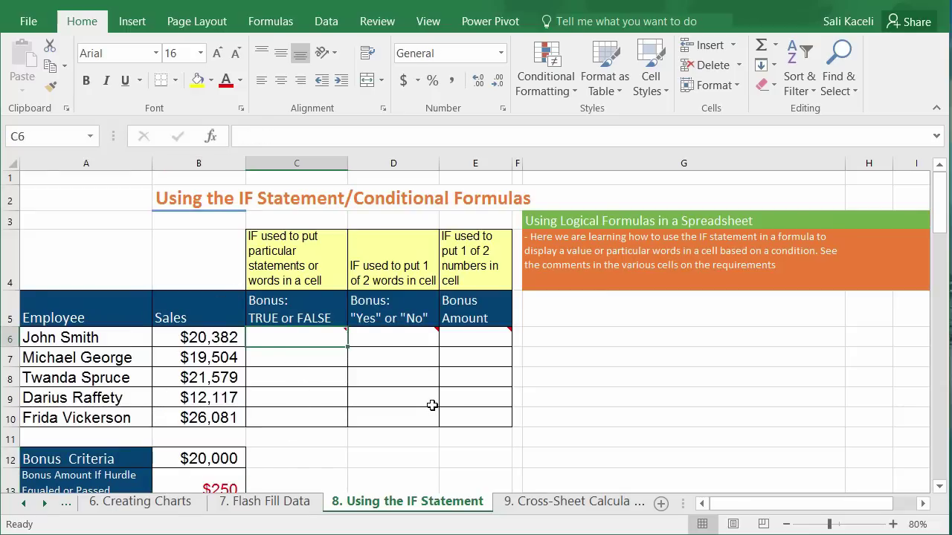
- Insert the IF function into C6 through Insert Function, opening its Function Arguments form
{"action": "left_click", "coordinate": [272, 33]}
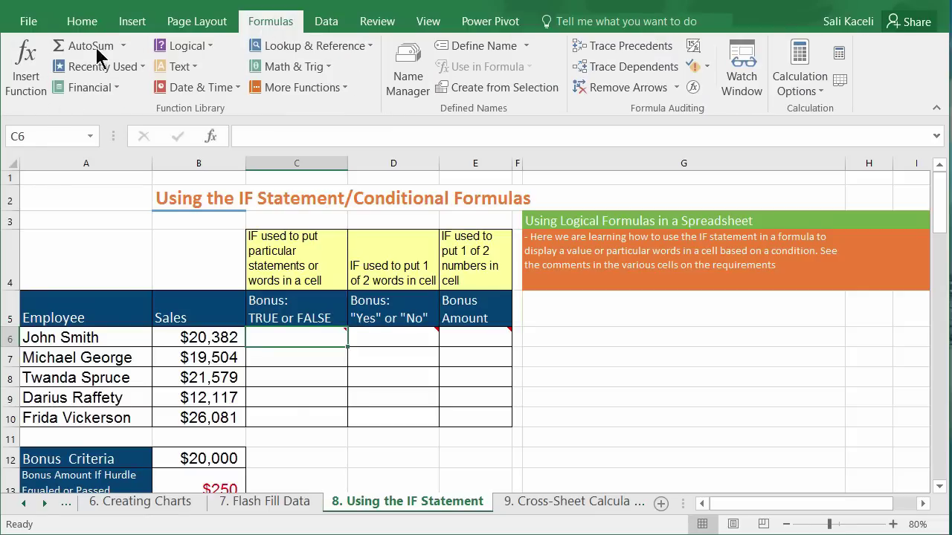
{"action": "left_click", "coordinate": [210, 46]}
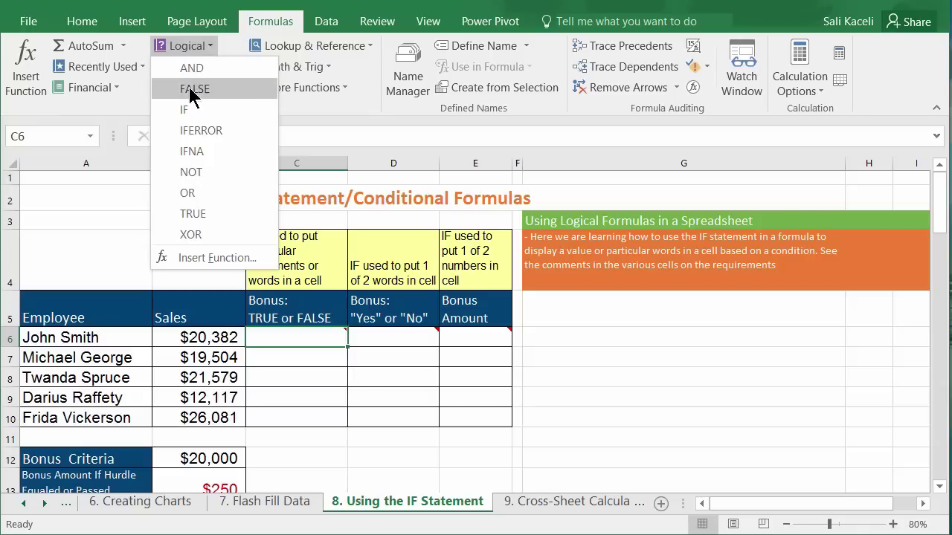
{"action": "left_click", "coordinate": [34, 95]}
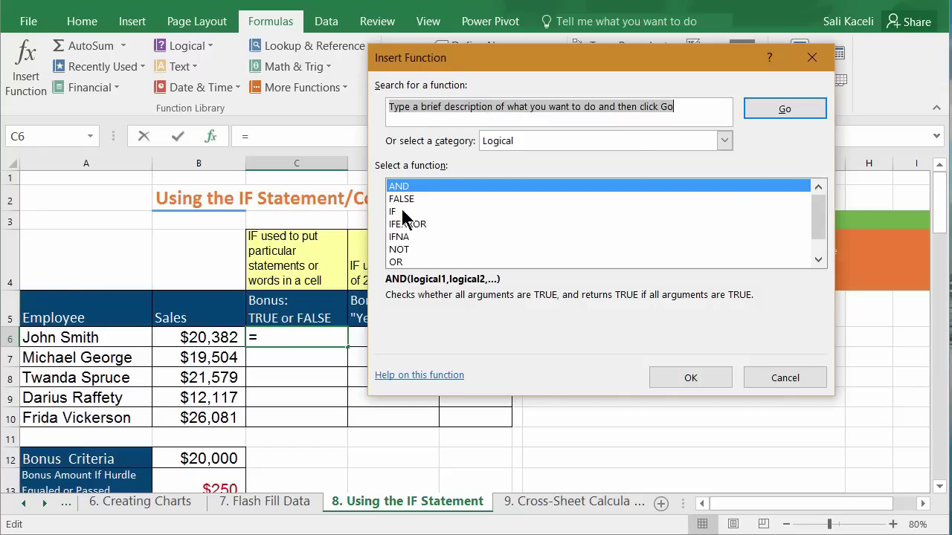
{"action": "type", "text": "if"}
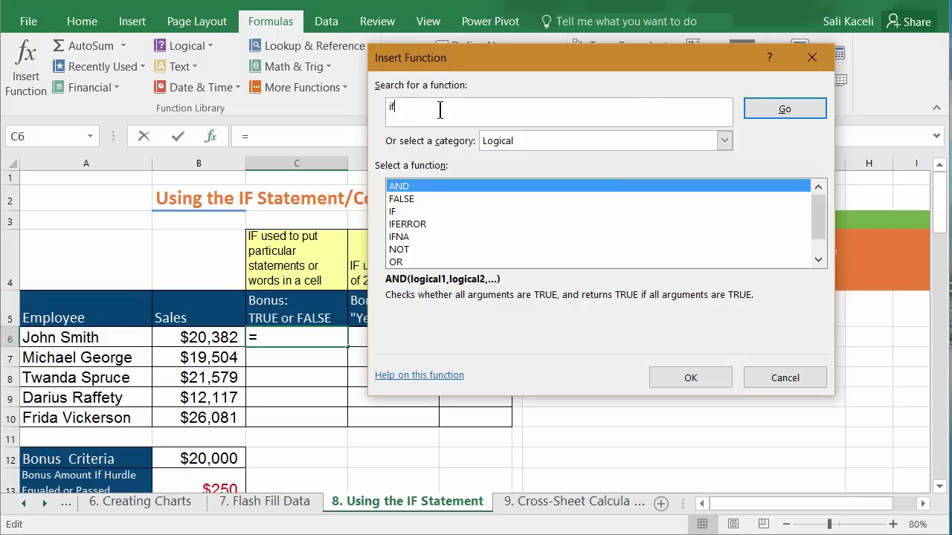
{"action": "key", "text": "Return"}
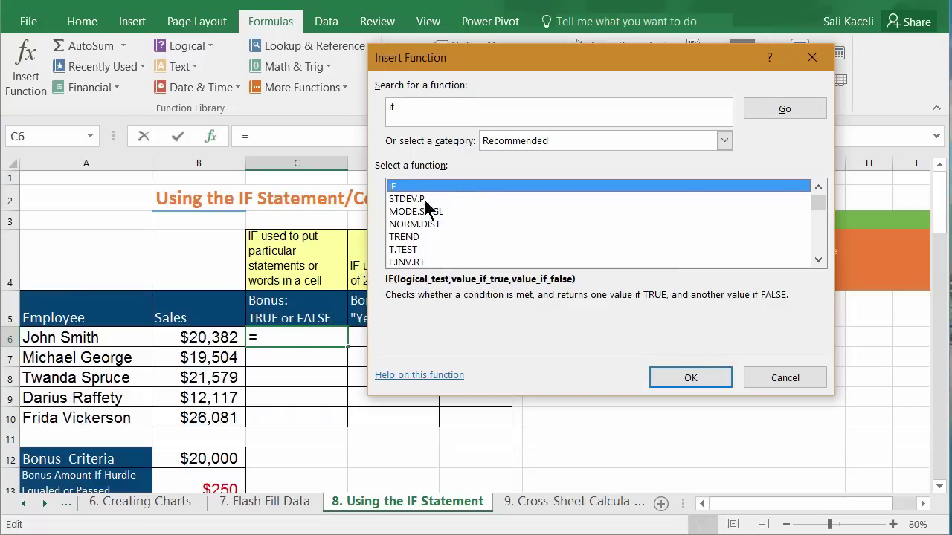
{"action": "left_click", "coordinate": [682, 377]}
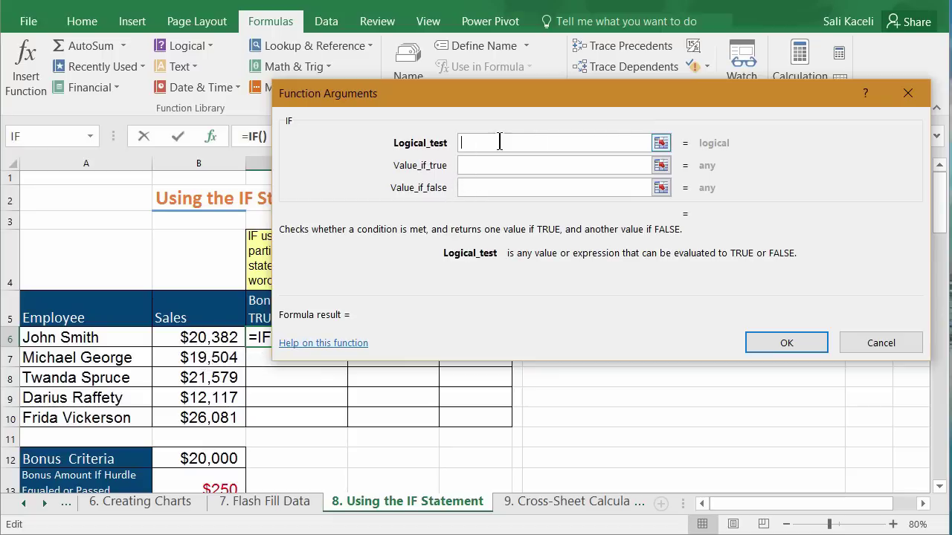
- Set the IF test to B6>=B12 and the true value to 'It is true'
{"action": "left_click", "coordinate": [208, 341]}
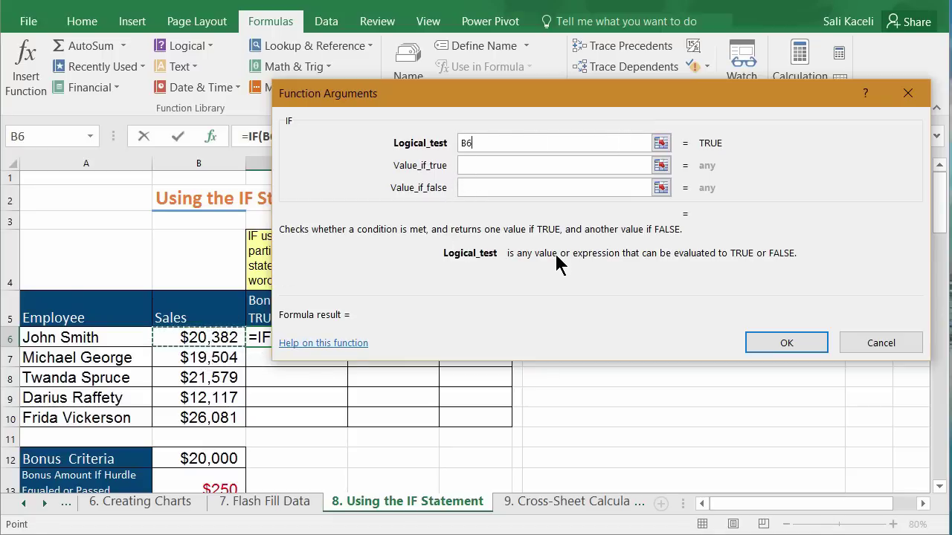
{"action": "type", "text": ">="}
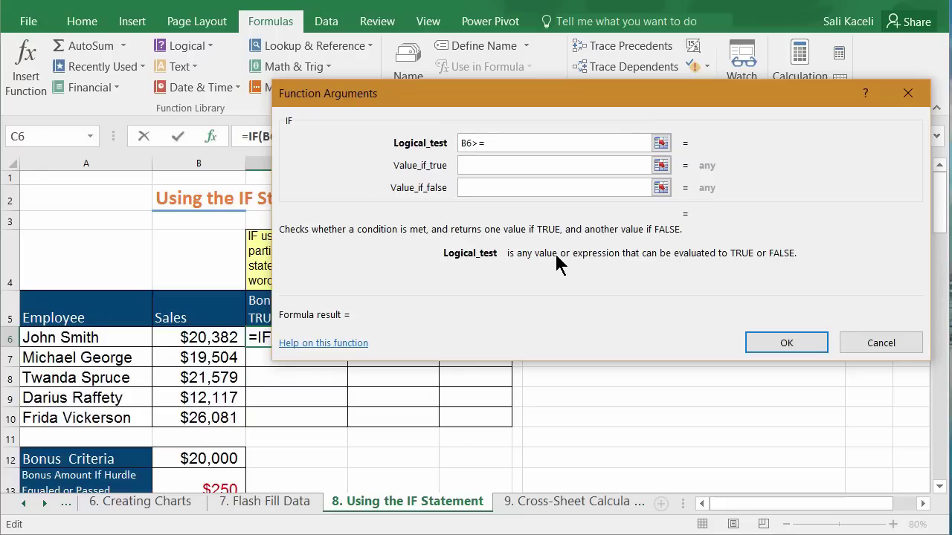
{"action": "left_click", "coordinate": [194, 459]}
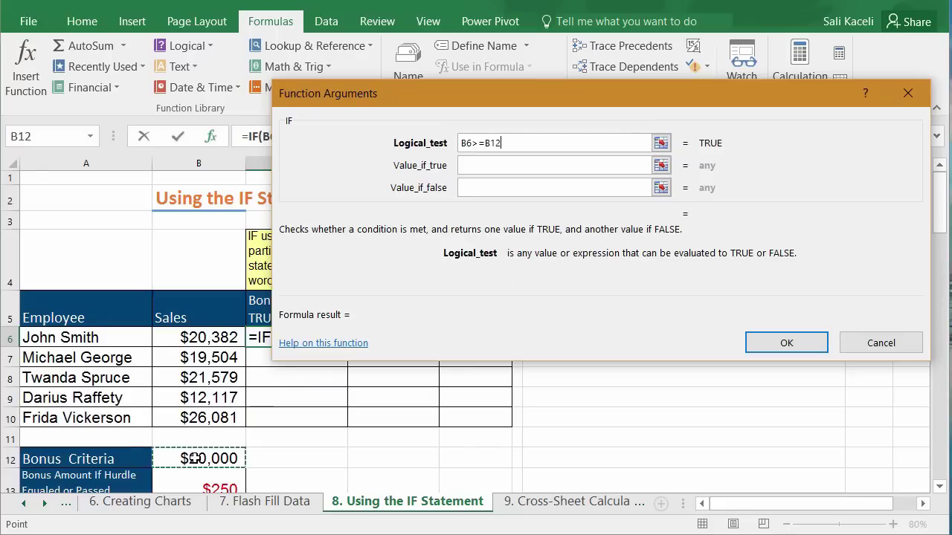
{"action": "left_click", "coordinate": [497, 165]}
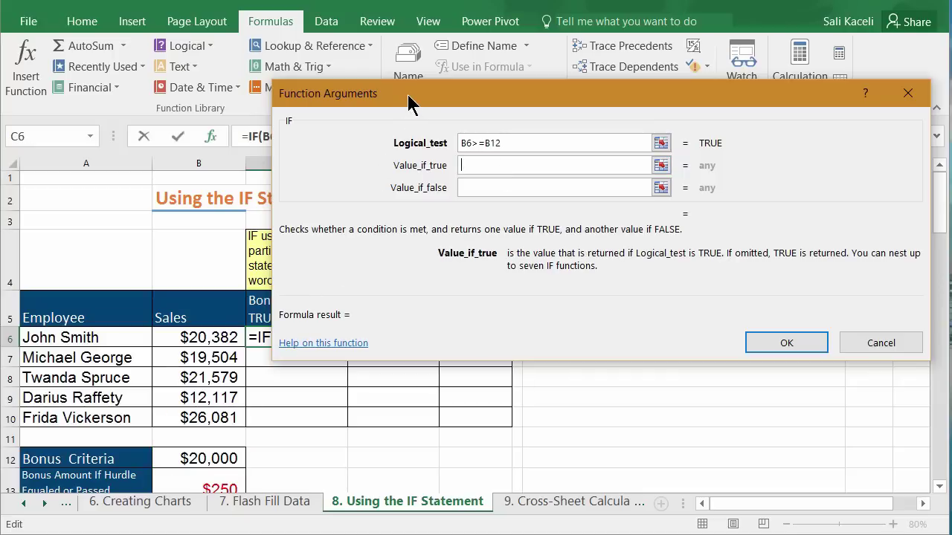
{"action": "left_click_drag", "start_coordinate": [408, 94], "coordinate": [387, 17]}
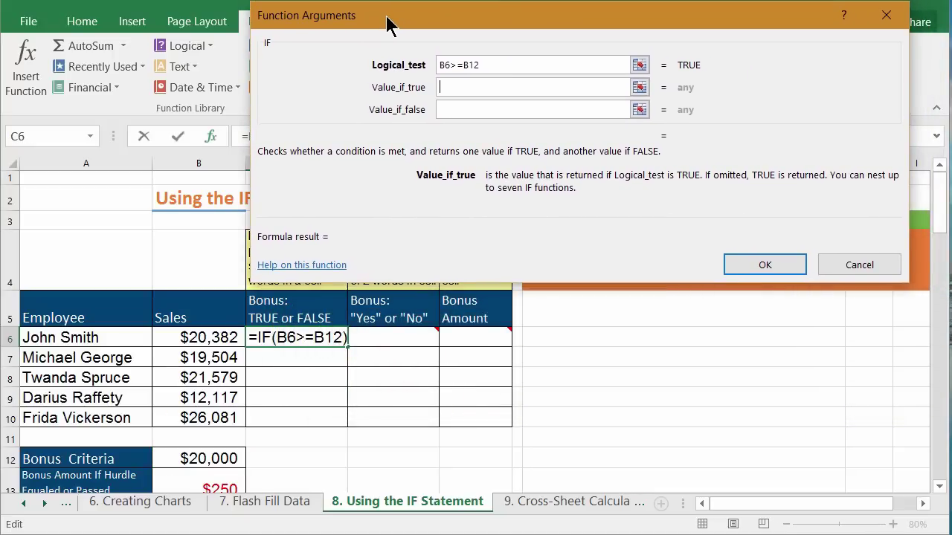
{"action": "left_click", "coordinate": [486, 87]}
{"action": "type", "text": "T"}
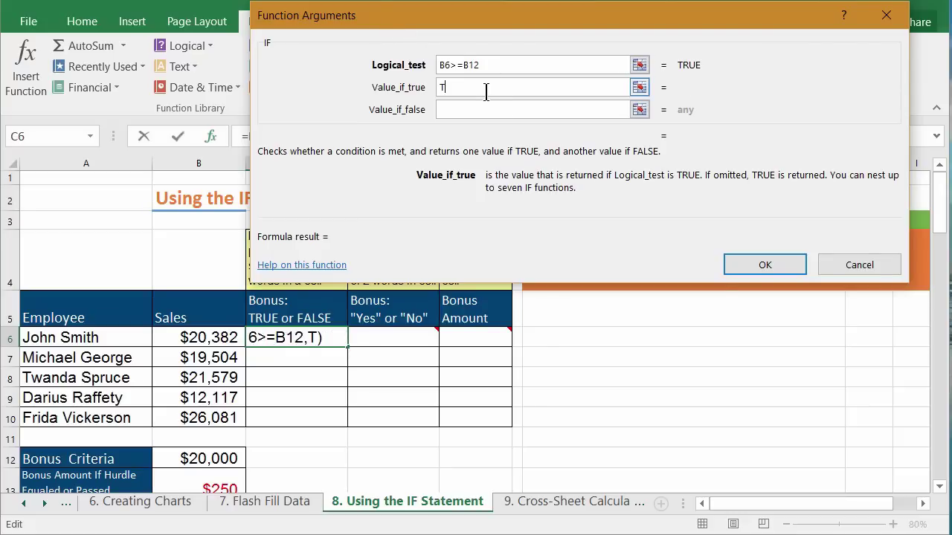
{"action": "type", "text": "rue"}
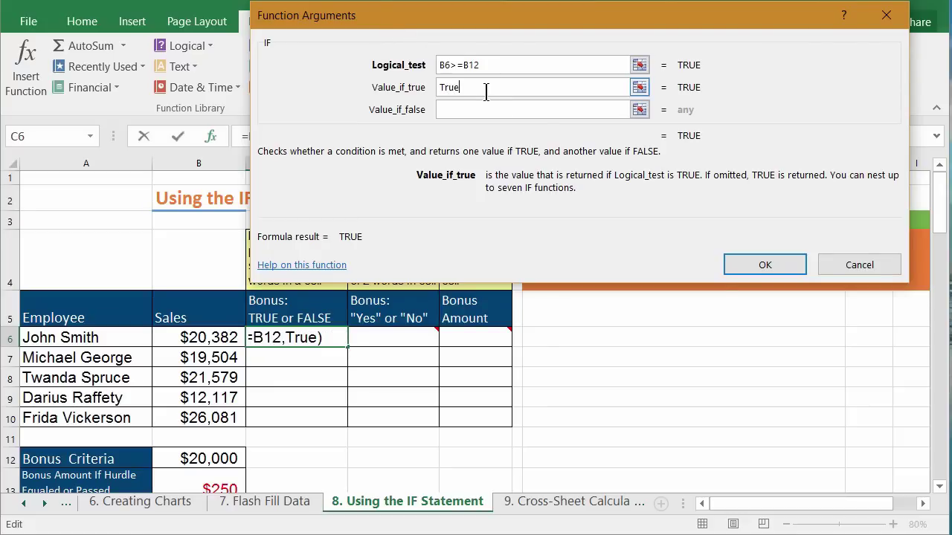
{"action": "key", "text": "BackSpace"}
{"action": "key", "text": "BackSpace"}
{"action": "key", "text": "BackSpace"}
{"action": "key", "text": "BackSpace"}
{"action": "key", "text": "BackSpace"}
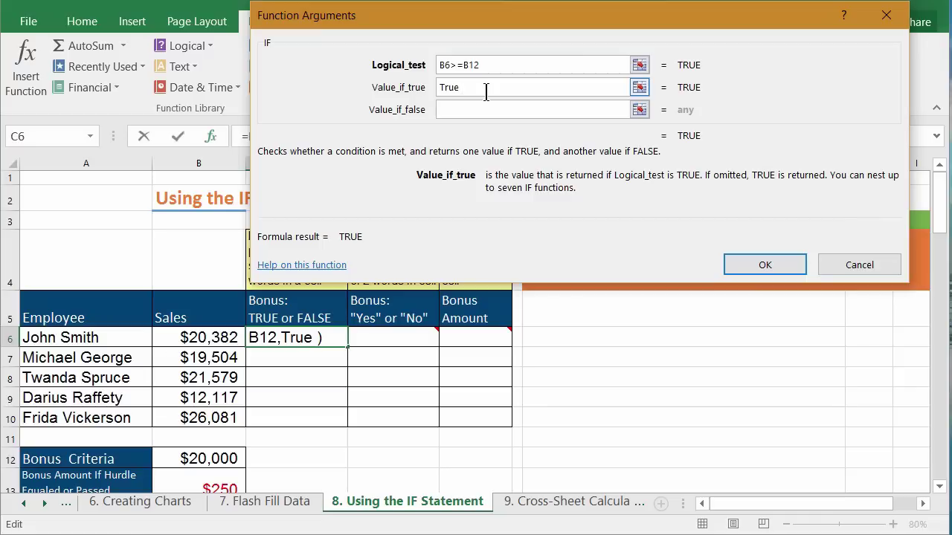
{"action": "type", "text": "It is true"}
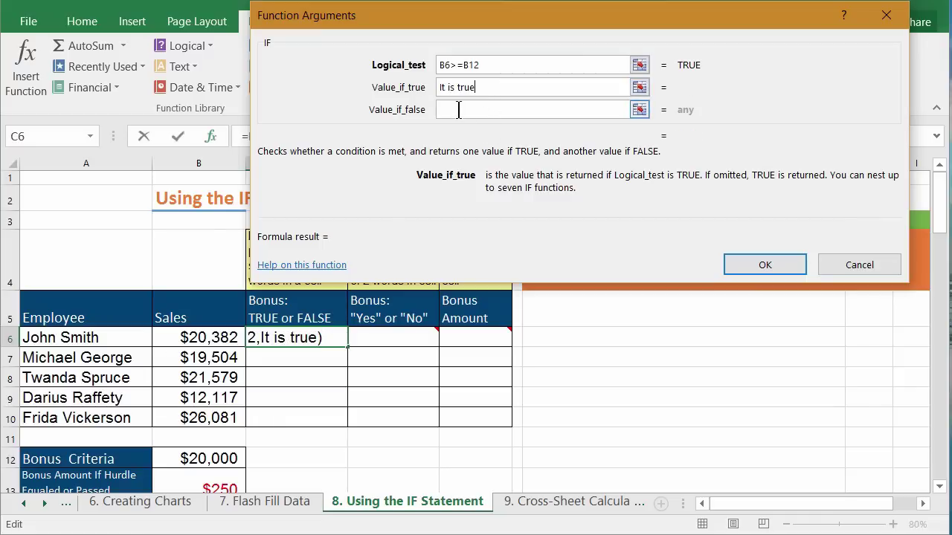
- Make the false value False, lock B12 as $B$12, and confirm the formula in C6
{"action": "left_click", "coordinate": [460, 111]}
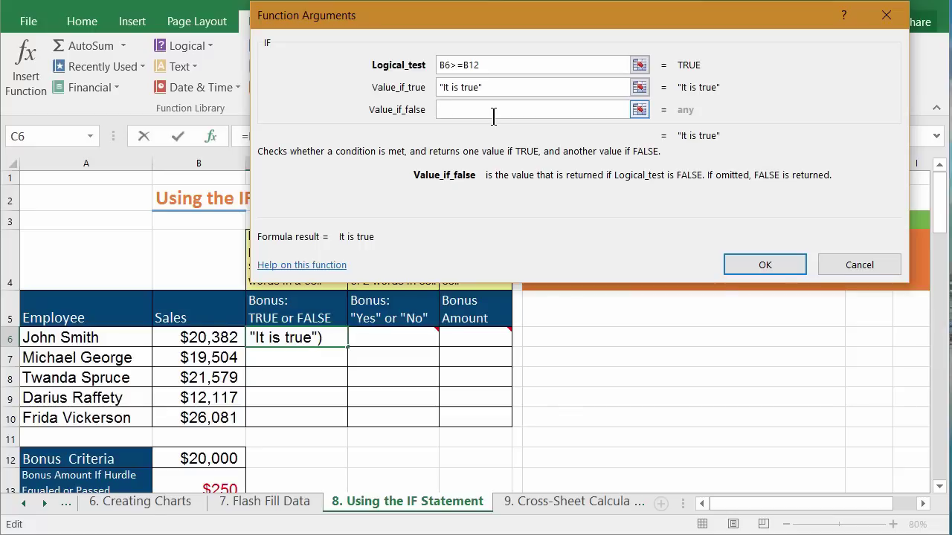
{"action": "type", "text": "N"}
{"action": "key", "text": "BackSpace"}
{"action": "type", "text": "Fals"}
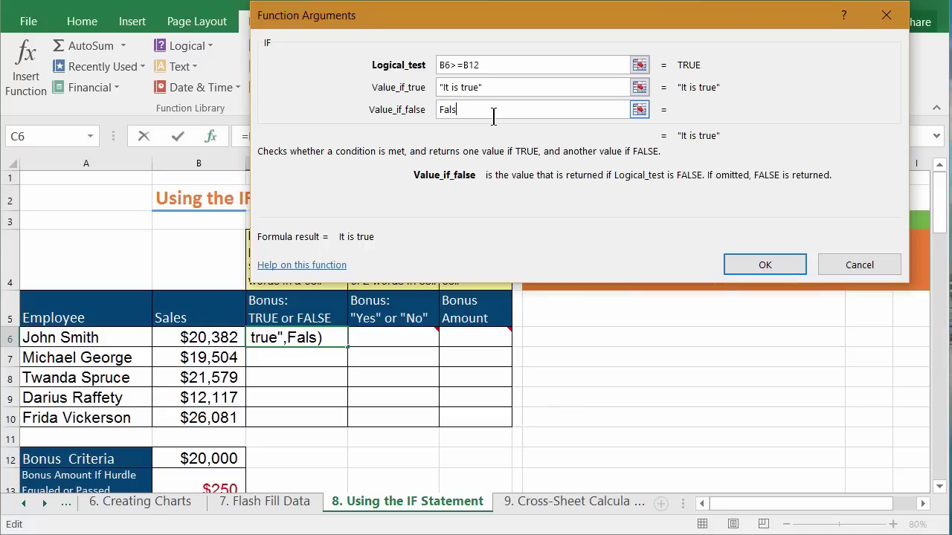
{"action": "type", "text": "e"}
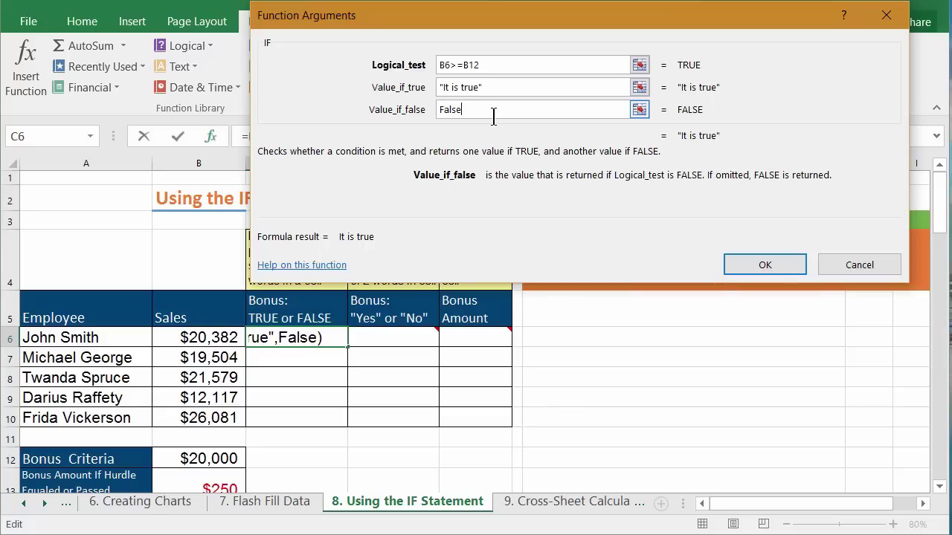
{"action": "left_click", "coordinate": [478, 65]}
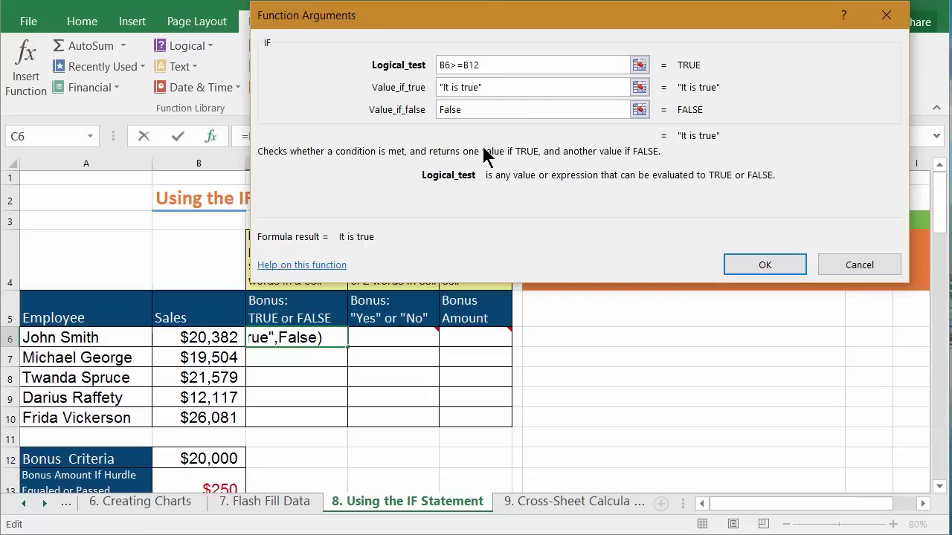
{"action": "key", "text": "F4"}
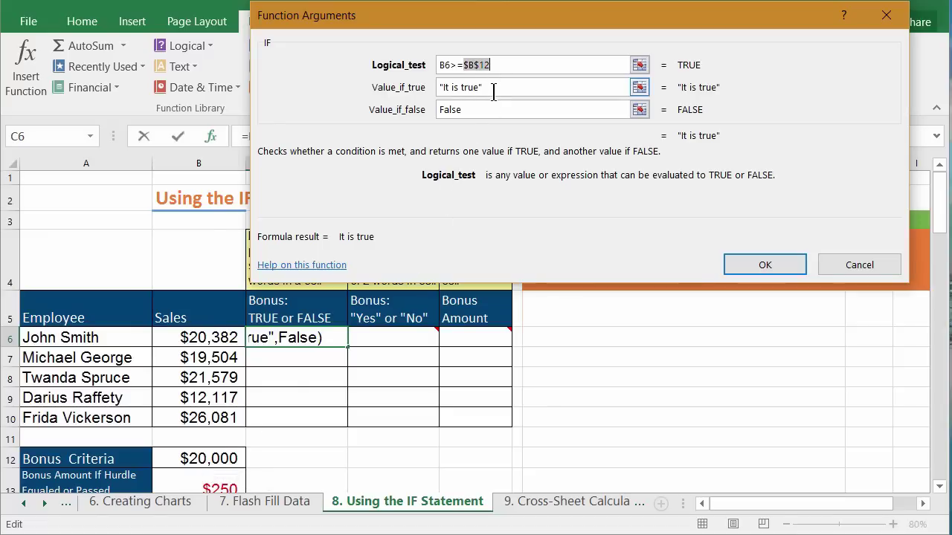
{"action": "left_click", "coordinate": [473, 110]}
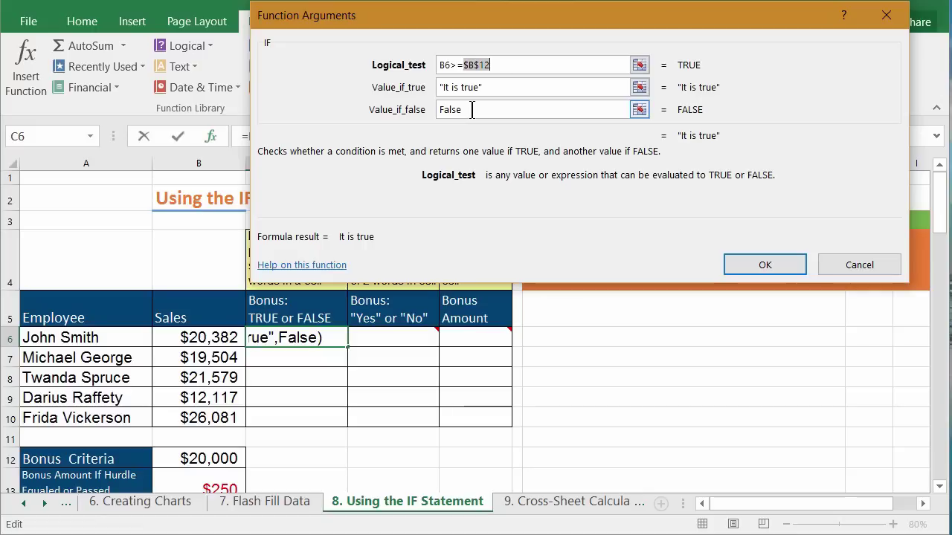
{"action": "left_click", "coordinate": [479, 66]}
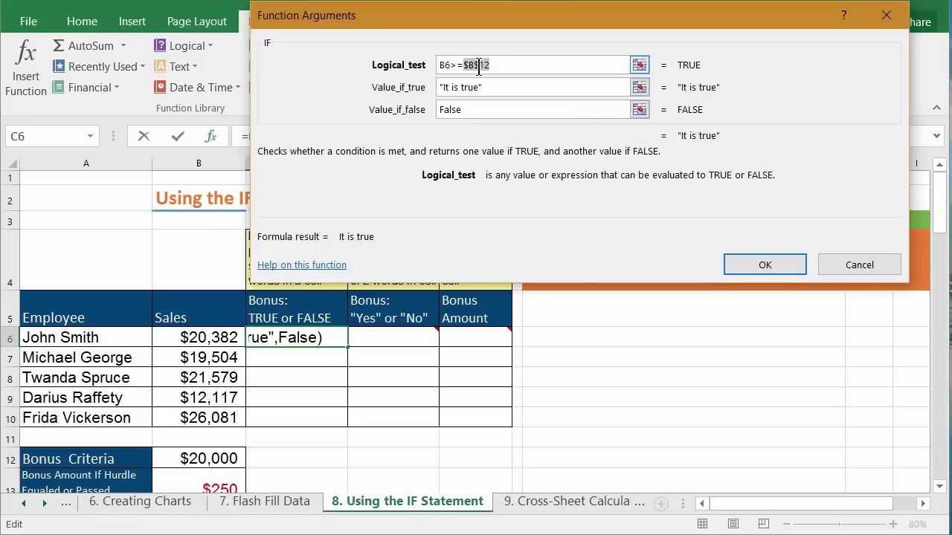
{"action": "left_click", "coordinate": [749, 265]}
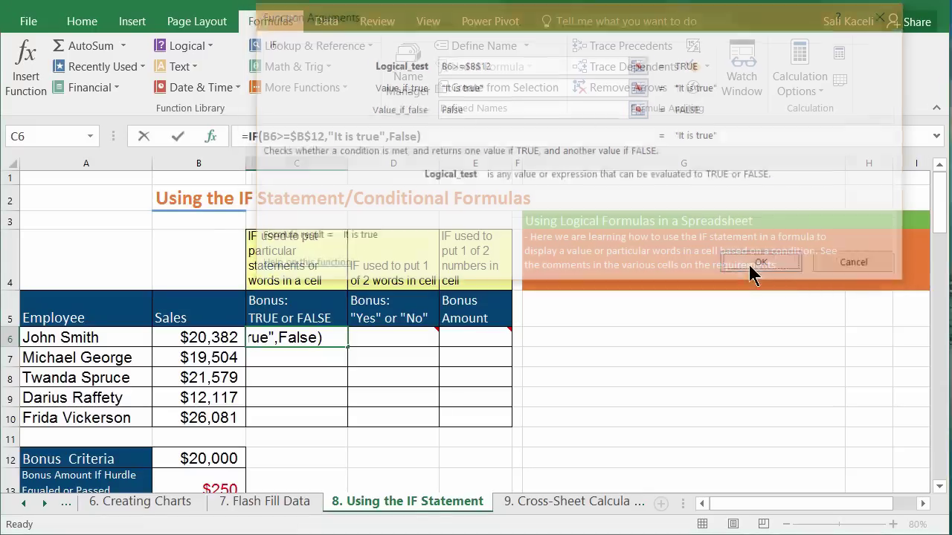
- Copy the C6 IF formula down through C10 and check the copied result
{"action": "left_click", "coordinate": [295, 355]}
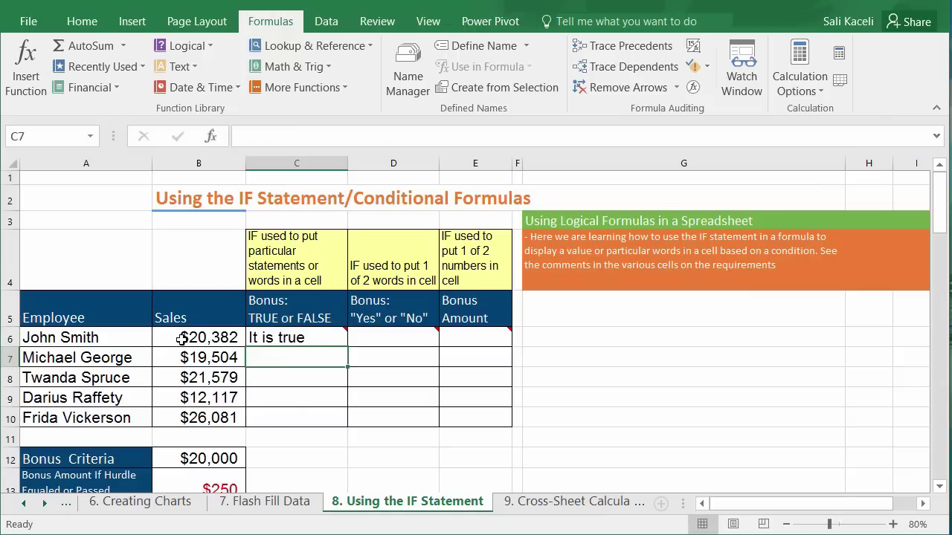
{"action": "left_click", "coordinate": [325, 334]}
{"action": "left_click_drag", "start_coordinate": [347, 348], "coordinate": [339, 419]}
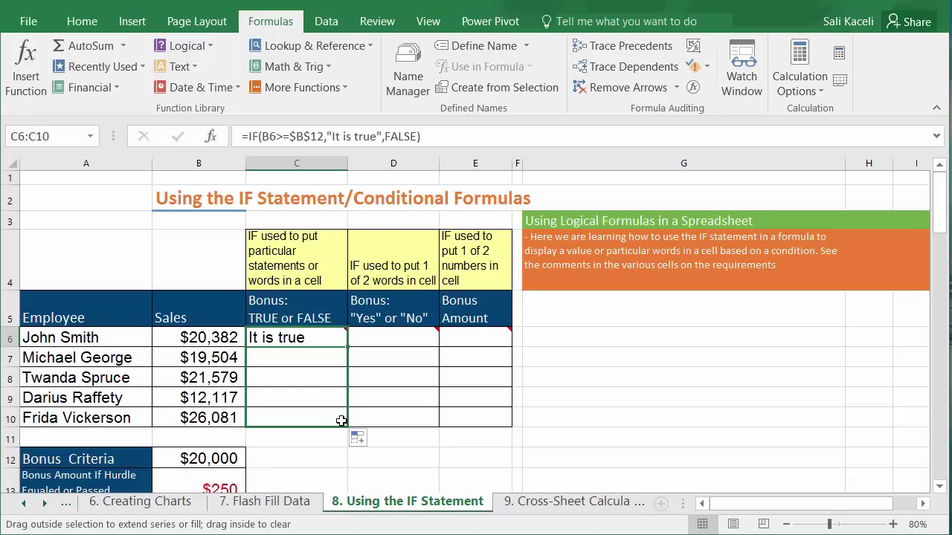
{"action": "left_click", "coordinate": [303, 364]}
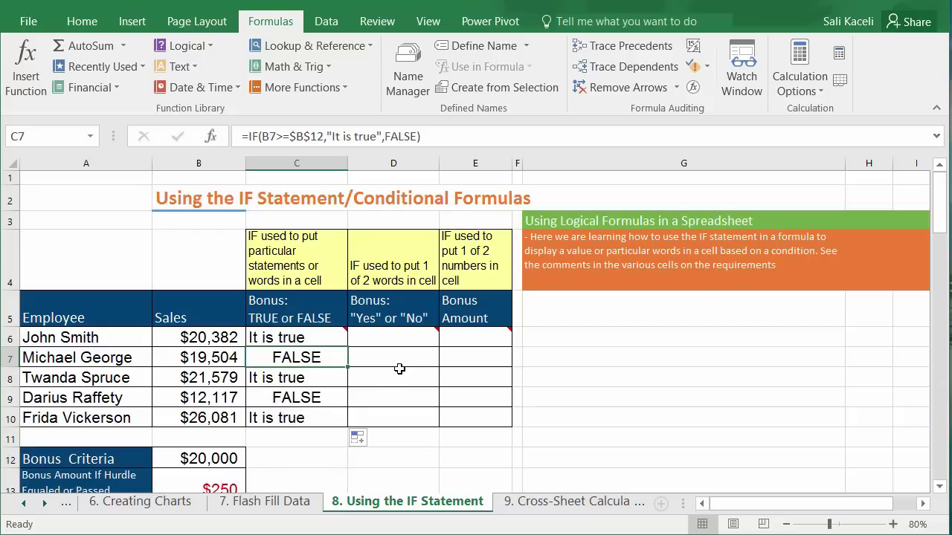
{"action": "left_click", "coordinate": [379, 339]}
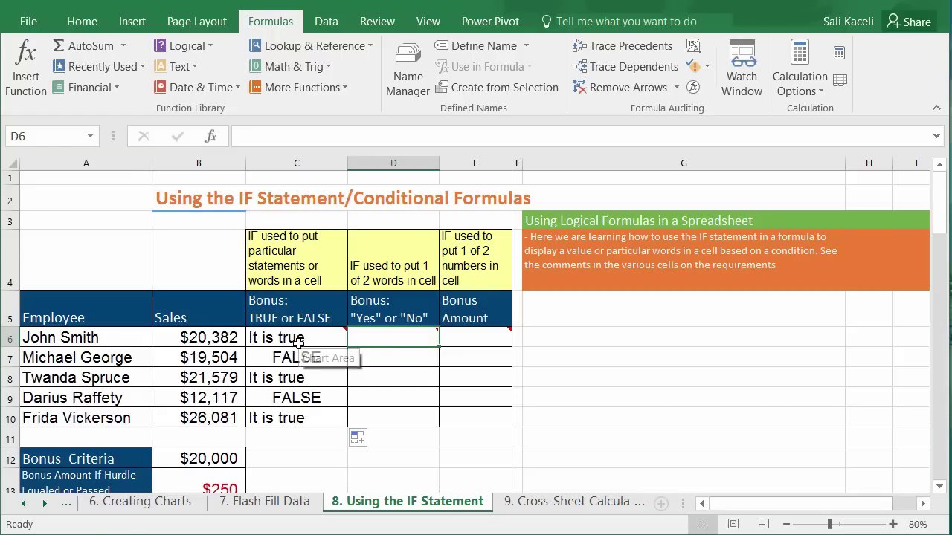
- Enter =IF(B6>=$B$12,"Yes","No") in D6 and fill it down to D10
{"action": "left_click", "coordinate": [31, 77]}
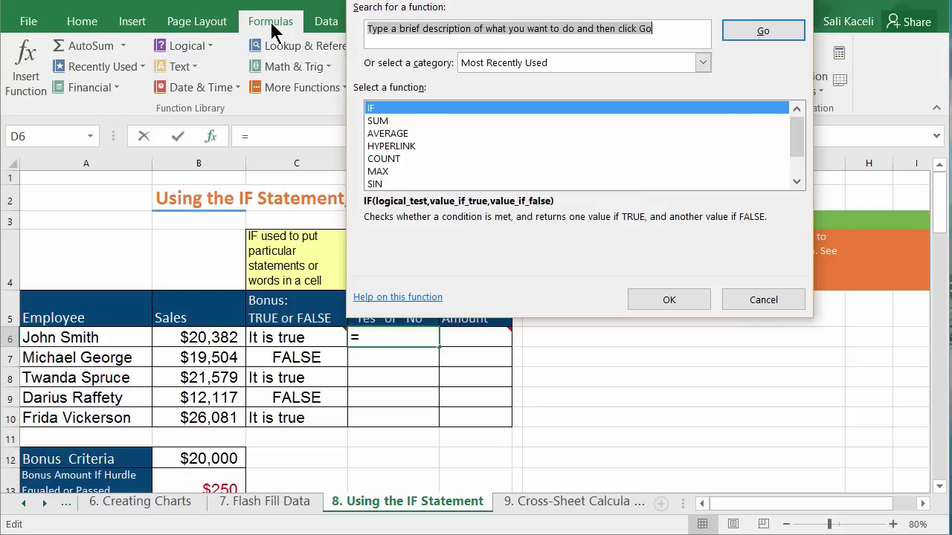
{"action": "left_click", "coordinate": [655, 296]}
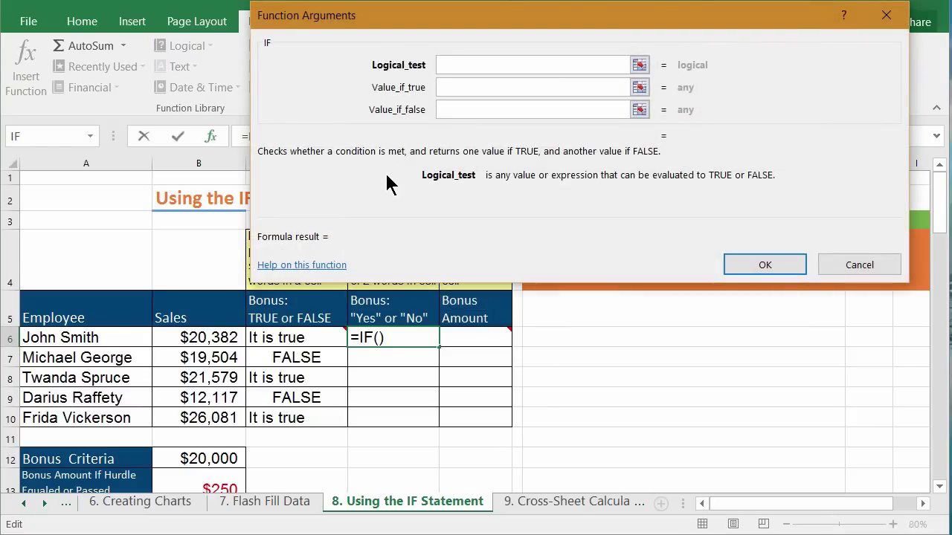
{"action": "left_click", "coordinate": [221, 339]}
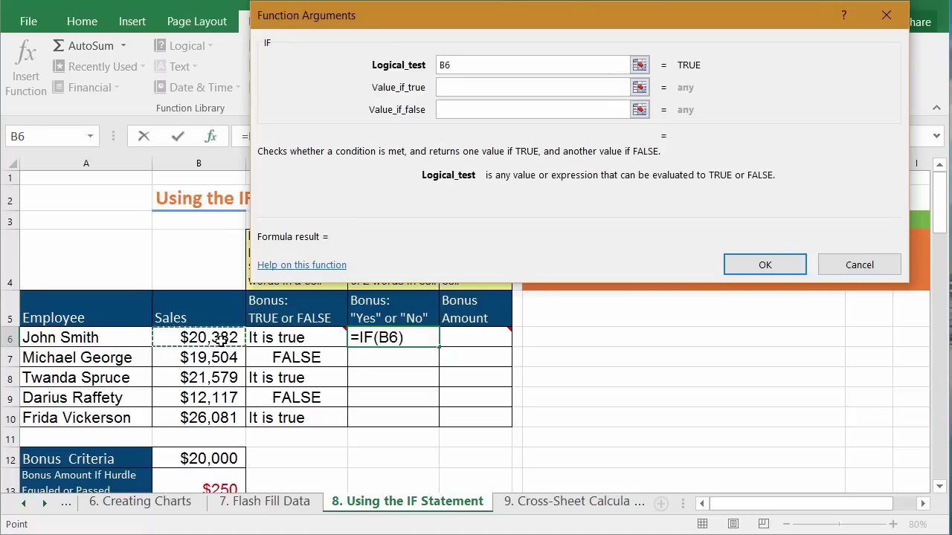
{"action": "type", "text": ">="}
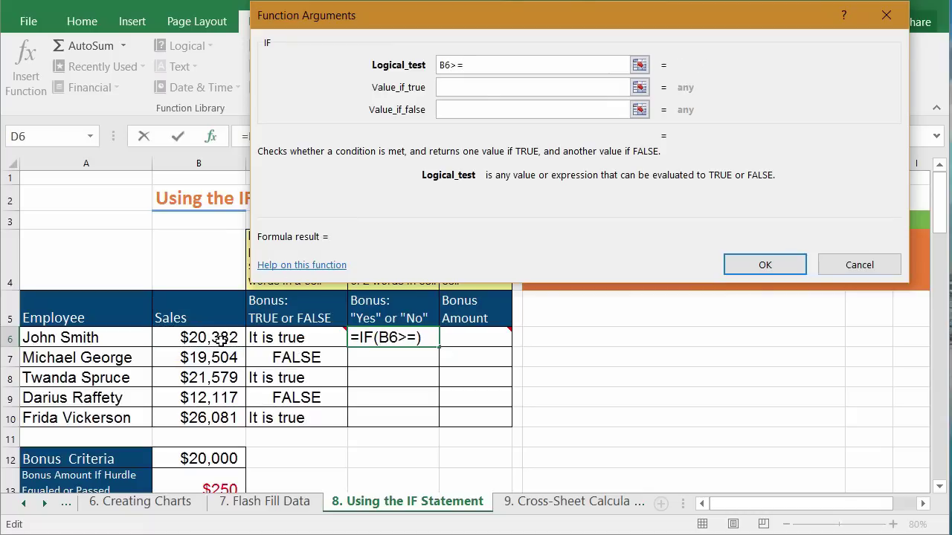
{"action": "left_click", "coordinate": [201, 458]}
{"action": "key", "text": "F4"}
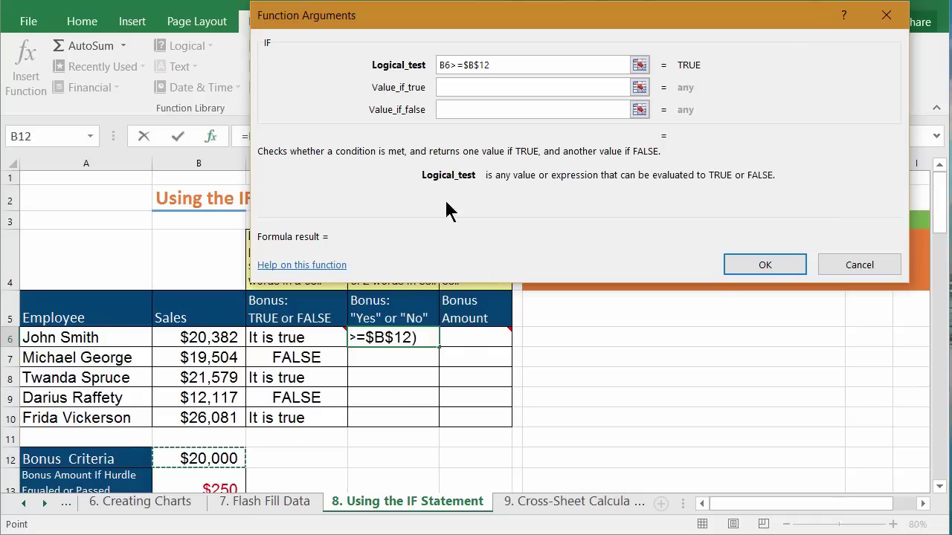
{"action": "left_click", "coordinate": [450, 88]}
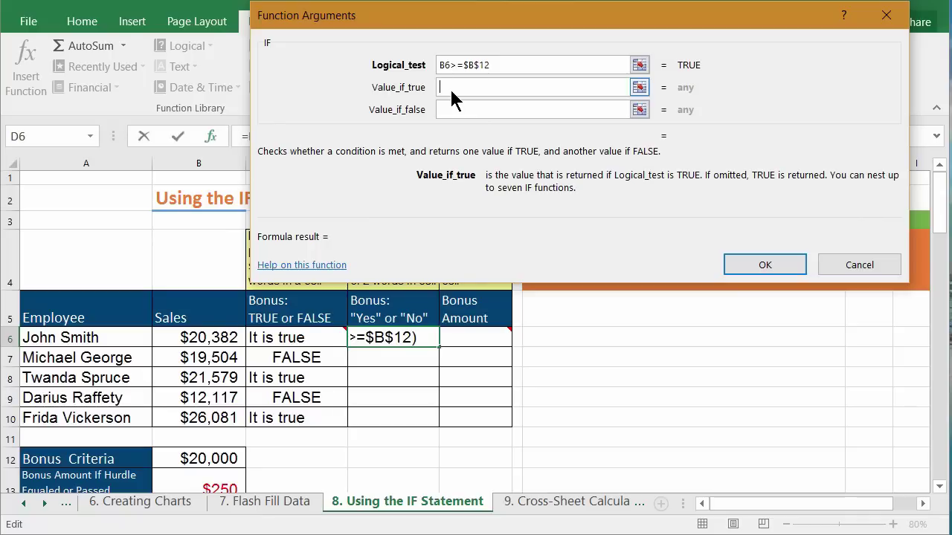
{"action": "type", "text": "Yes"}
{"action": "left_click", "coordinate": [463, 109]}
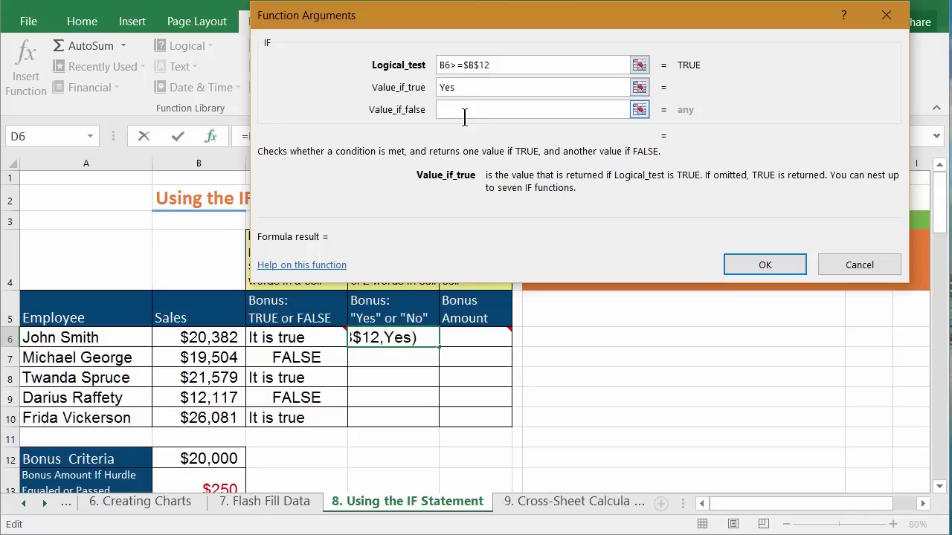
{"action": "type", "text": "No"}
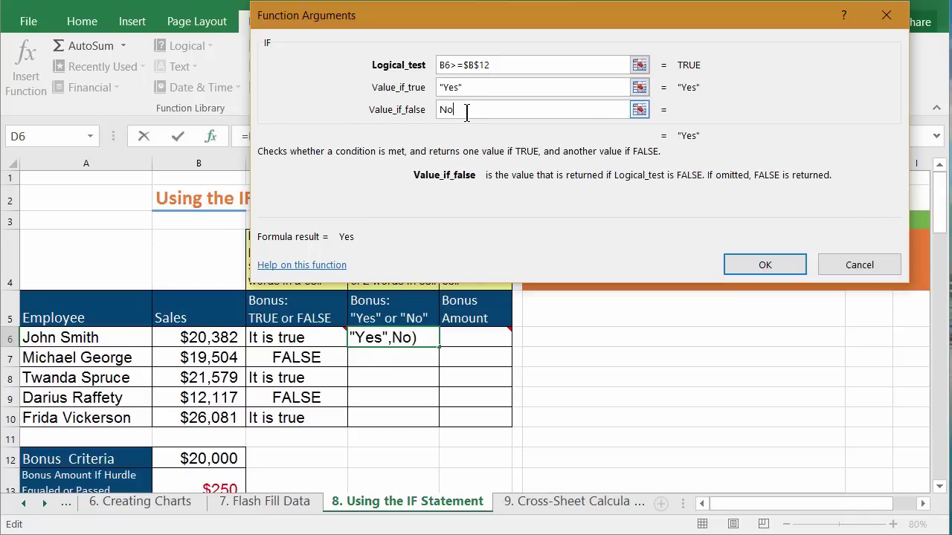
{"action": "left_click", "coordinate": [766, 265]}
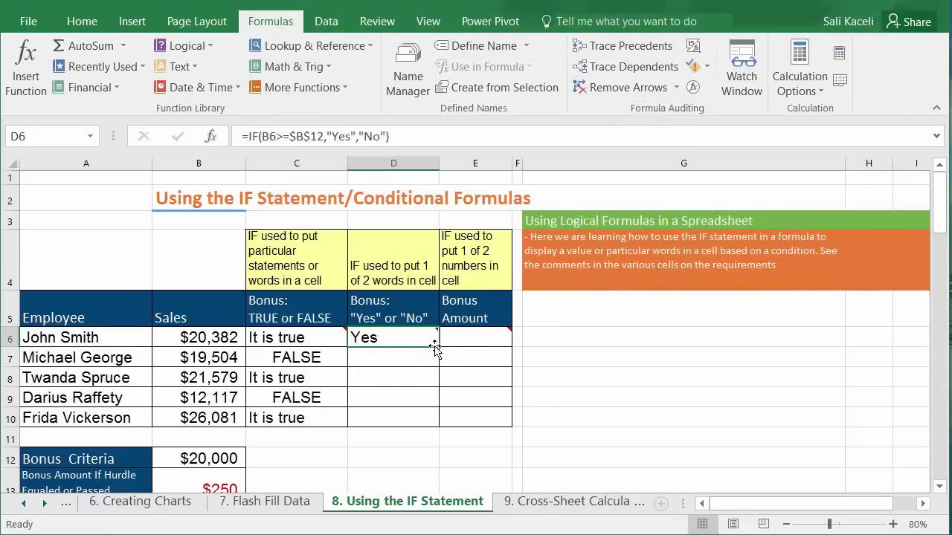
{"action": "left_click_drag", "start_coordinate": [438, 347], "coordinate": [439, 421]}
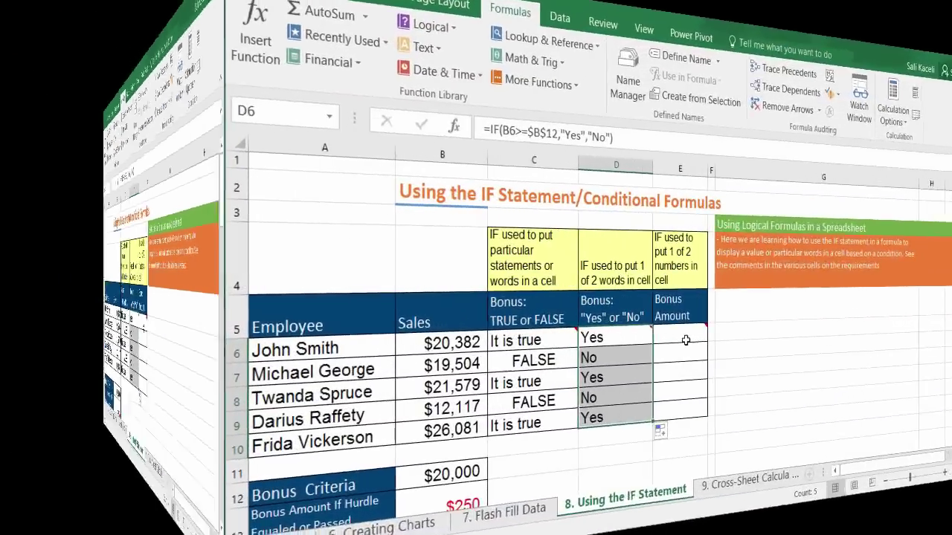
{"action": "left_click", "coordinate": [482, 342]}
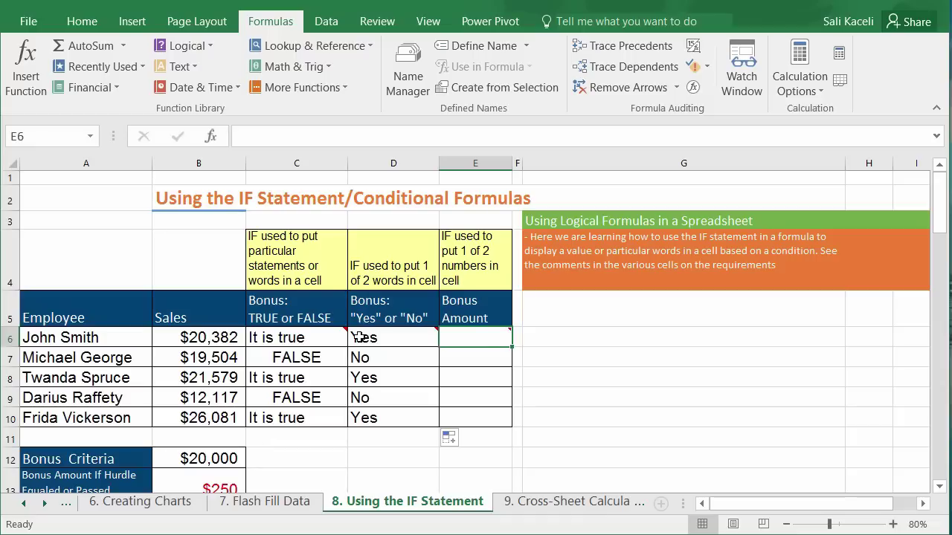
- Start an IF function in E6 with the test B6>=$B$12
{"action": "mouse_move", "coordinate": [478, 334]}
{"action": "left_click", "coordinate": [26, 88]}
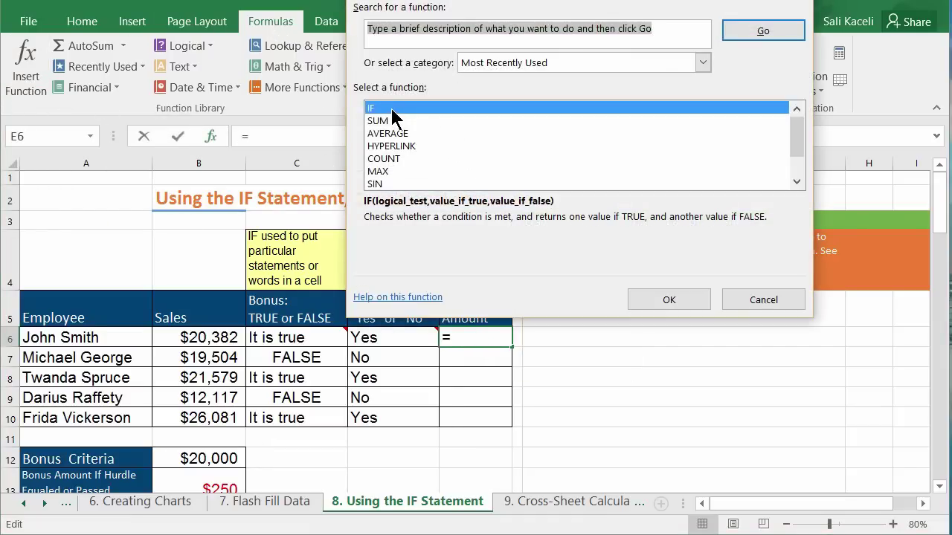
{"action": "double_click", "coordinate": [391, 109]}
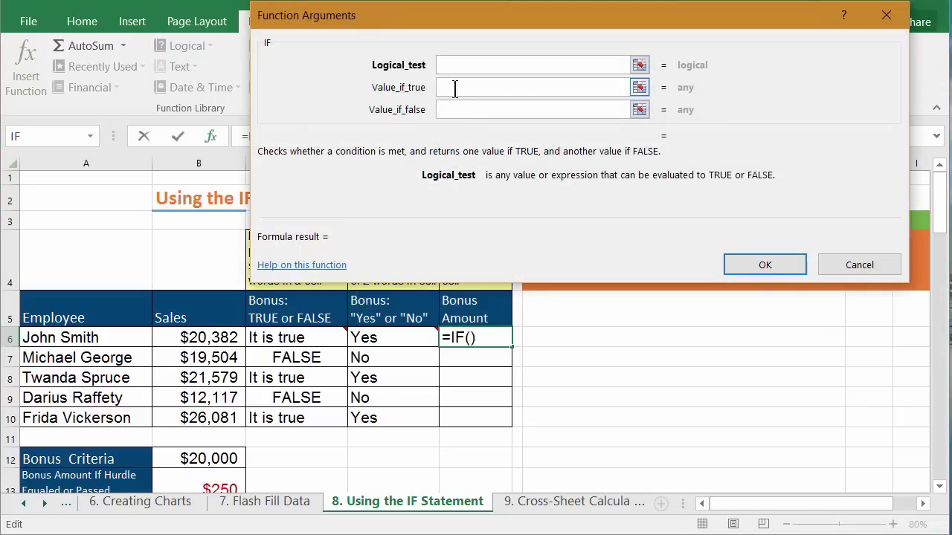
{"action": "left_click", "coordinate": [191, 336]}
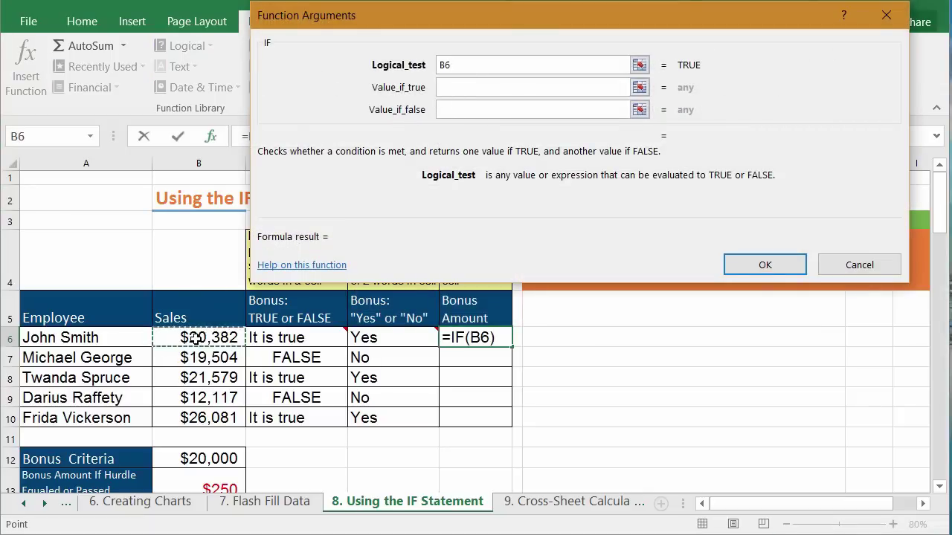
{"action": "type", "text": ">"}
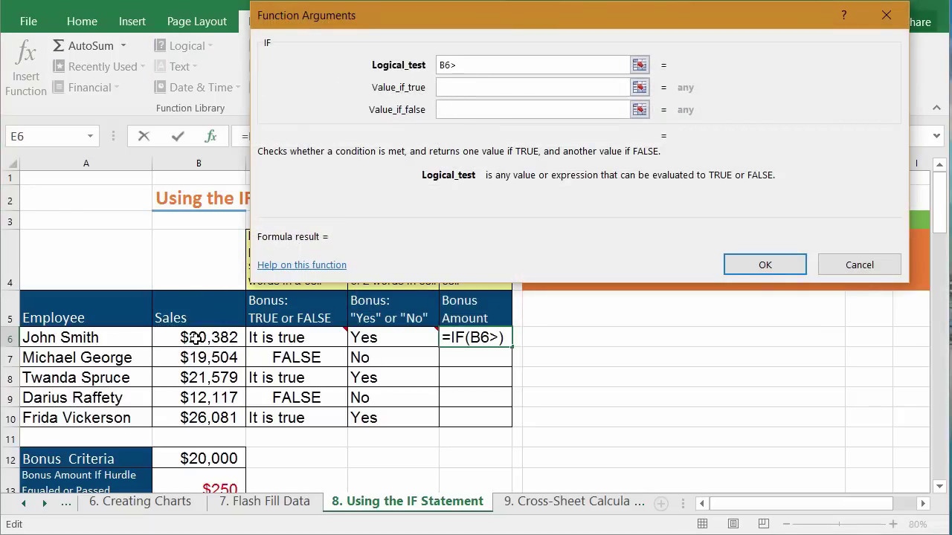
{"action": "type", "text": "+"}
{"action": "key", "text": "BackSpace"}
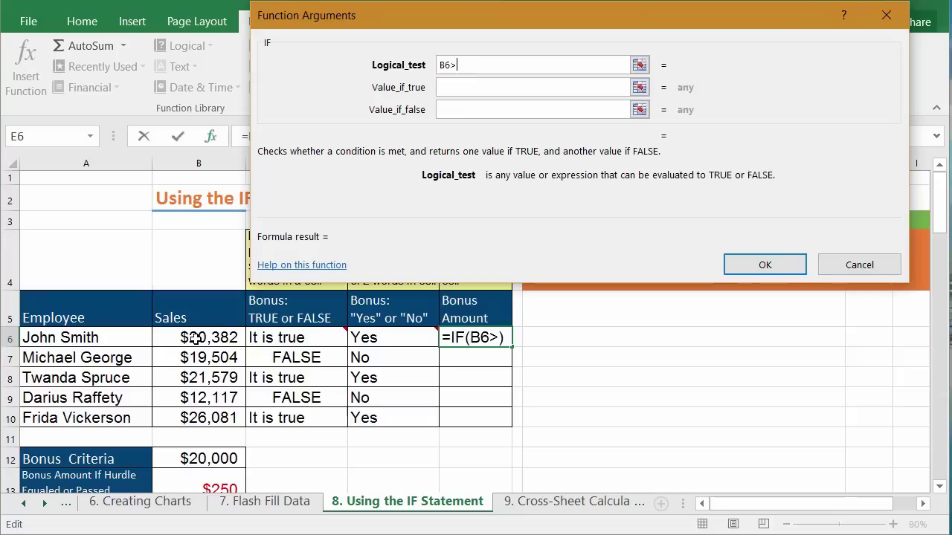
{"action": "type", "text": "="}
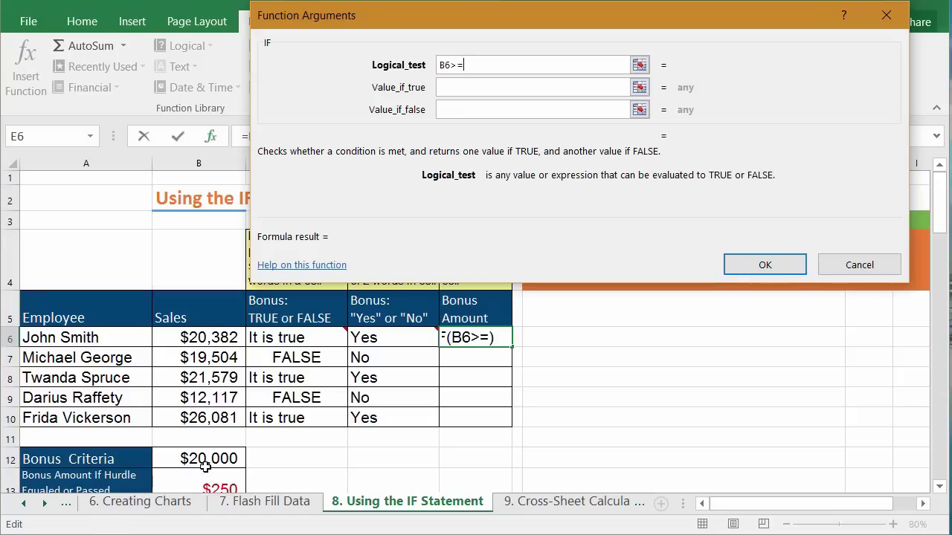
{"action": "left_click", "coordinate": [208, 459]}
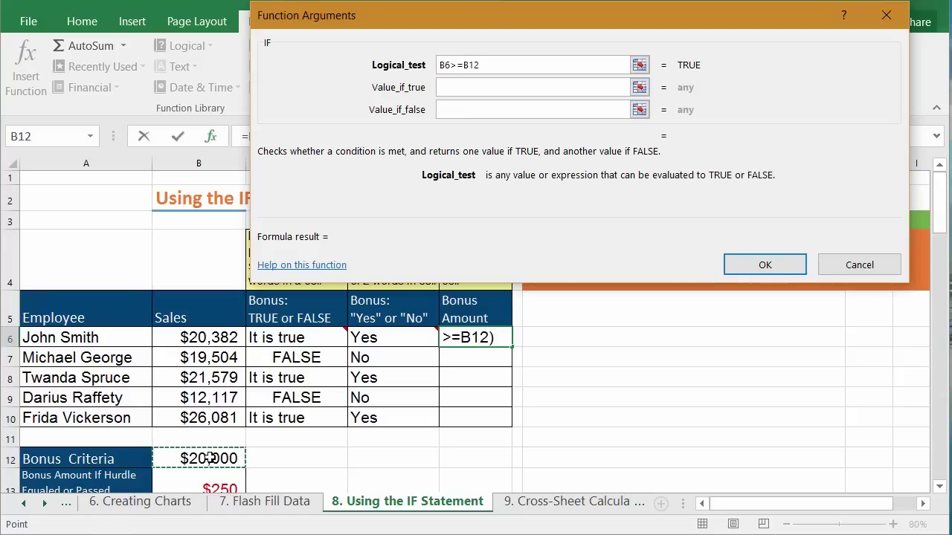
{"action": "key", "text": "F4"}
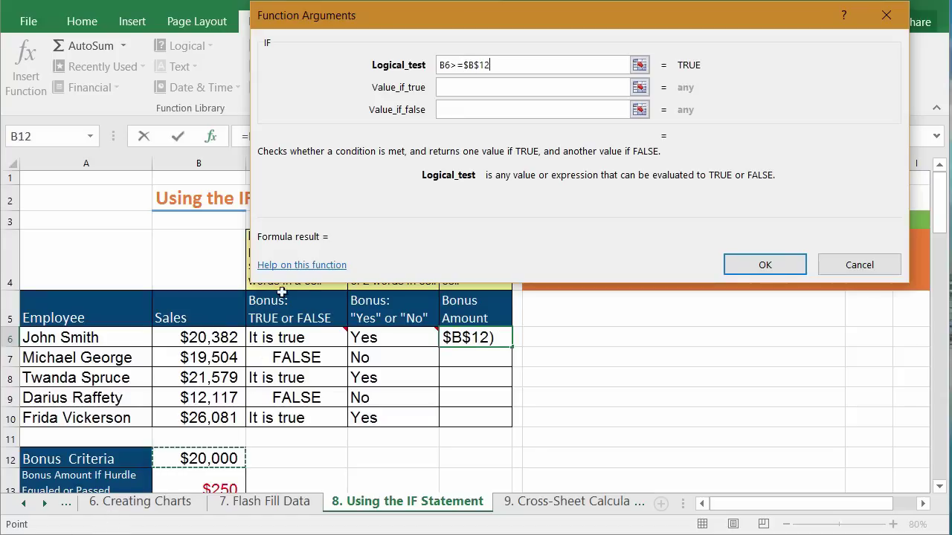
- Return $B$13 when true and 0 when false, then confirm the bonus formula
{"action": "left_click", "coordinate": [464, 87]}
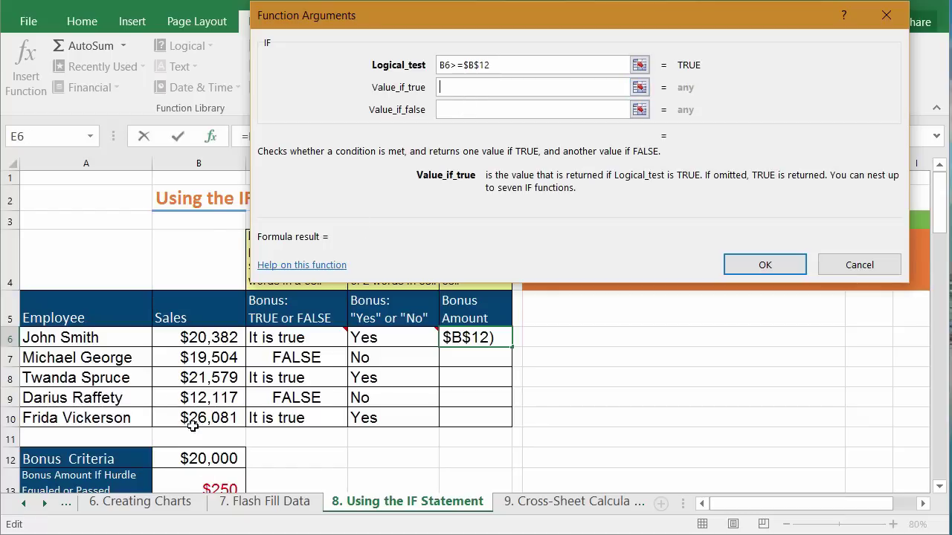
{"action": "left_click", "coordinate": [214, 482]}
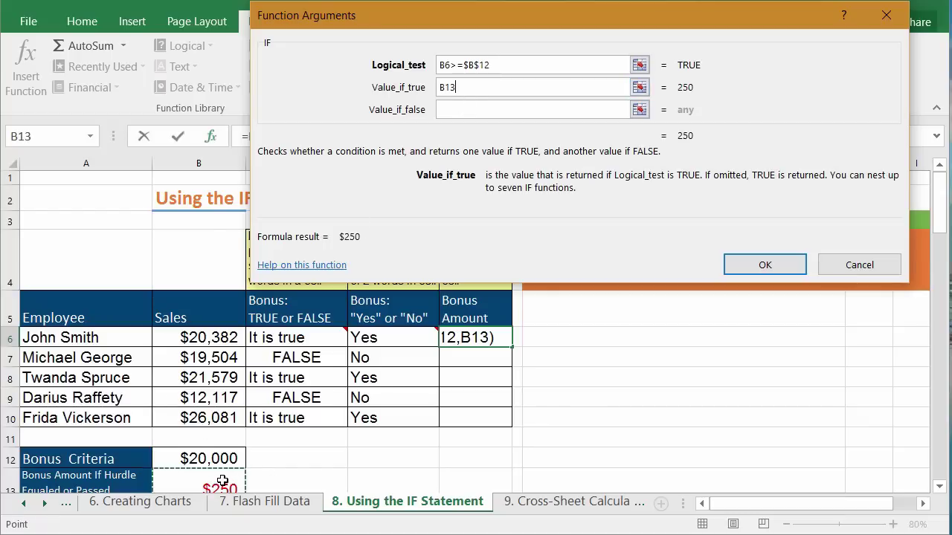
{"action": "left_click", "coordinate": [450, 88]}
{"action": "key", "text": "F4"}
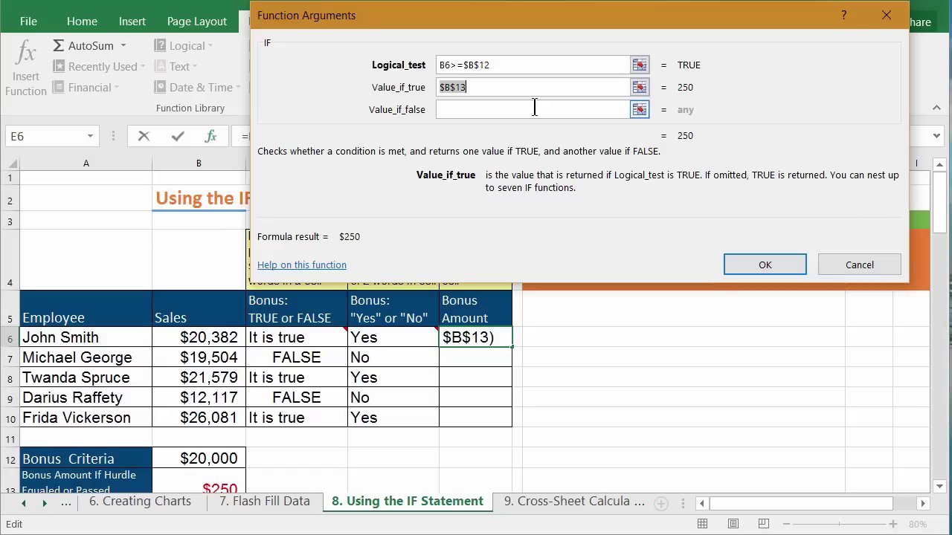
{"action": "left_click", "coordinate": [474, 110]}
{"action": "type", "text": "0"}
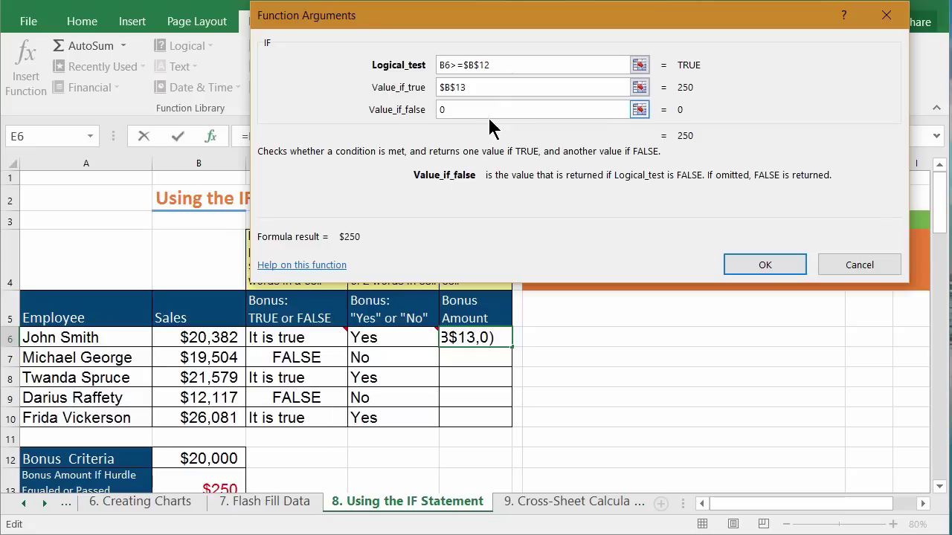
{"action": "left_click", "coordinate": [768, 268]}
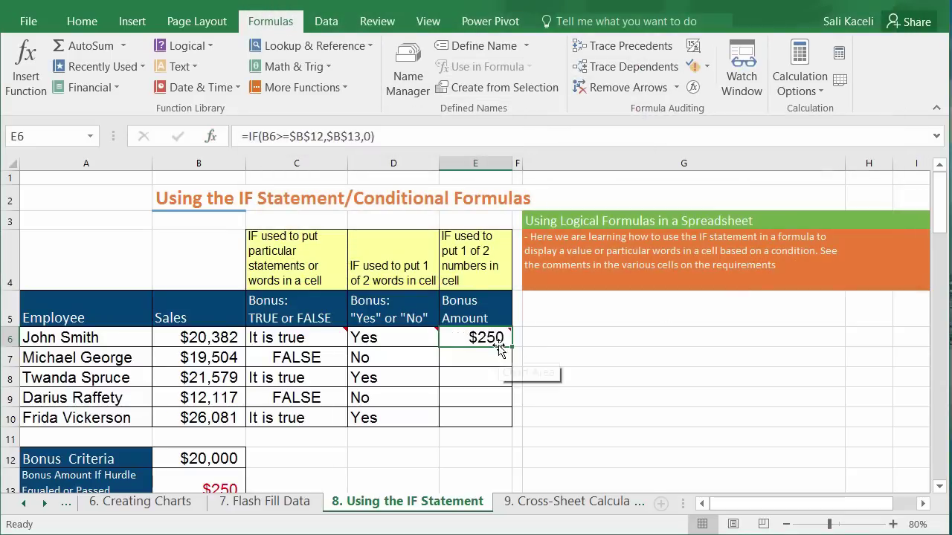
- Fill the bonus formula down to E10 and widen column F
{"action": "left_click_drag", "start_coordinate": [511, 347], "coordinate": [506, 423]}
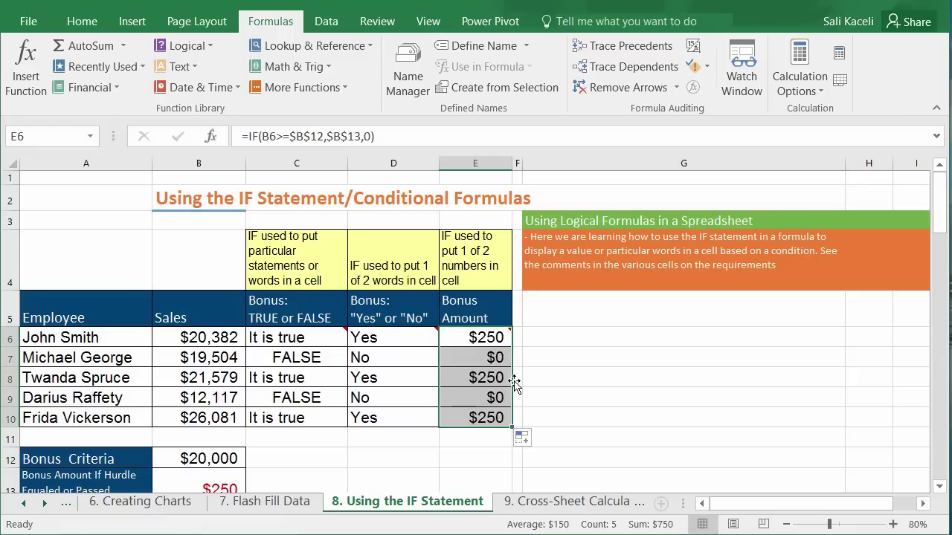
{"action": "left_click", "coordinate": [483, 397]}
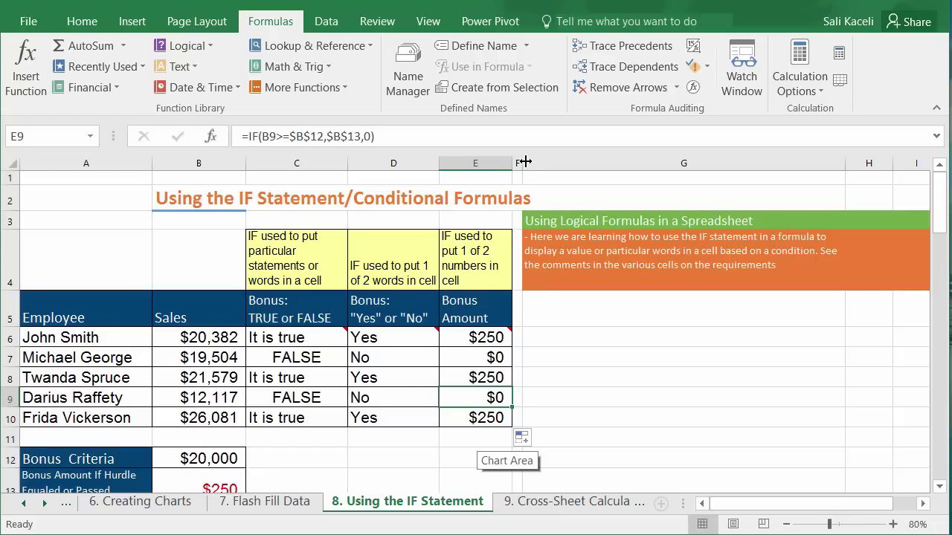
{"action": "left_click_drag", "start_coordinate": [524, 162], "coordinate": [599, 171]}
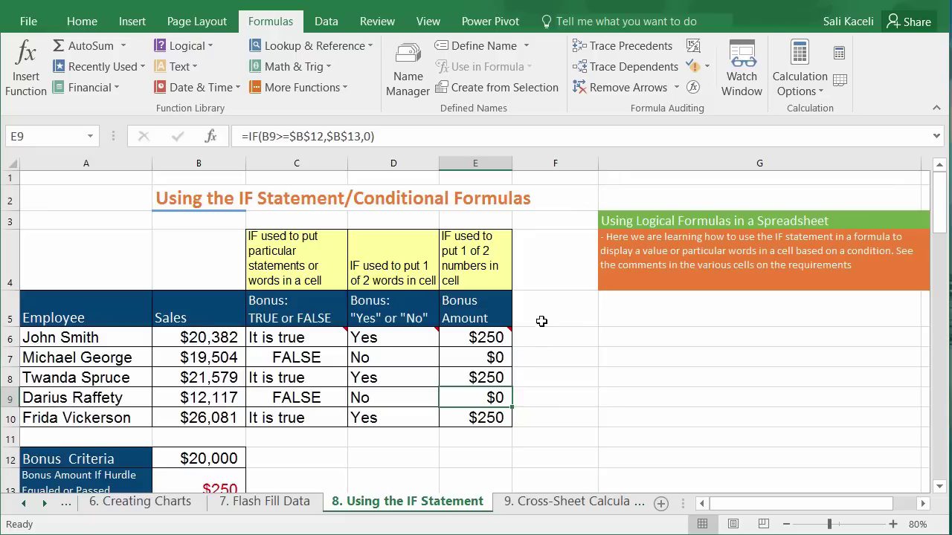
- Select an empty cell beside the completed bonus table
{"action": "left_click", "coordinate": [548, 337]}
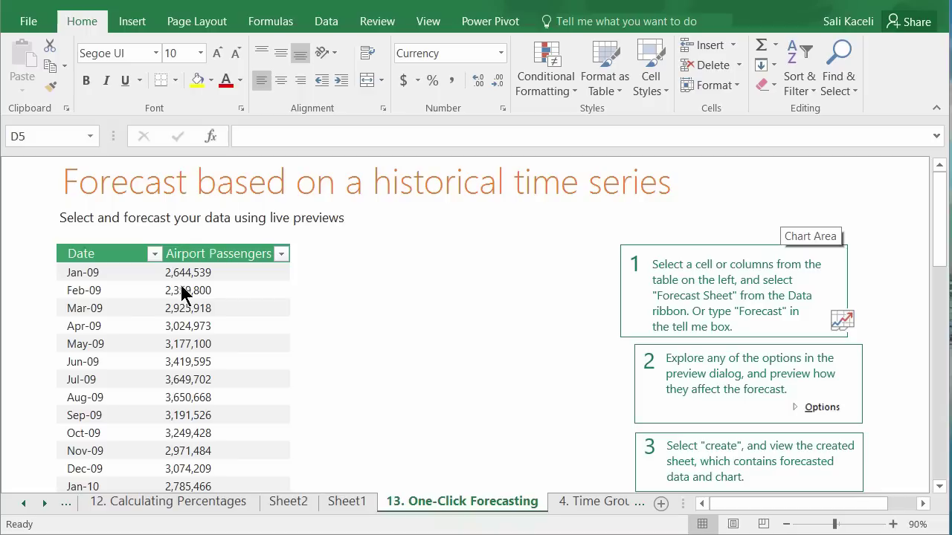
- Select the Date and Airport Passengers columns of the table
{"action": "left_click", "coordinate": [86, 262]}
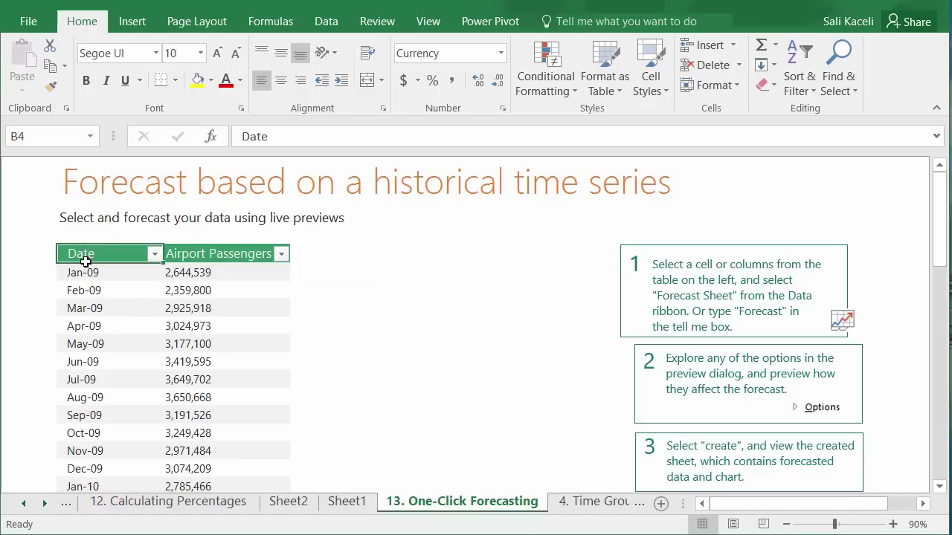
{"action": "key", "text": "ctrl+shift+Down"}
{"action": "key", "text": "ctrl+shift+Right"}
{"action": "scroll", "coordinate": [905, 361], "scroll_direction": "up", "scroll_amount": 10}
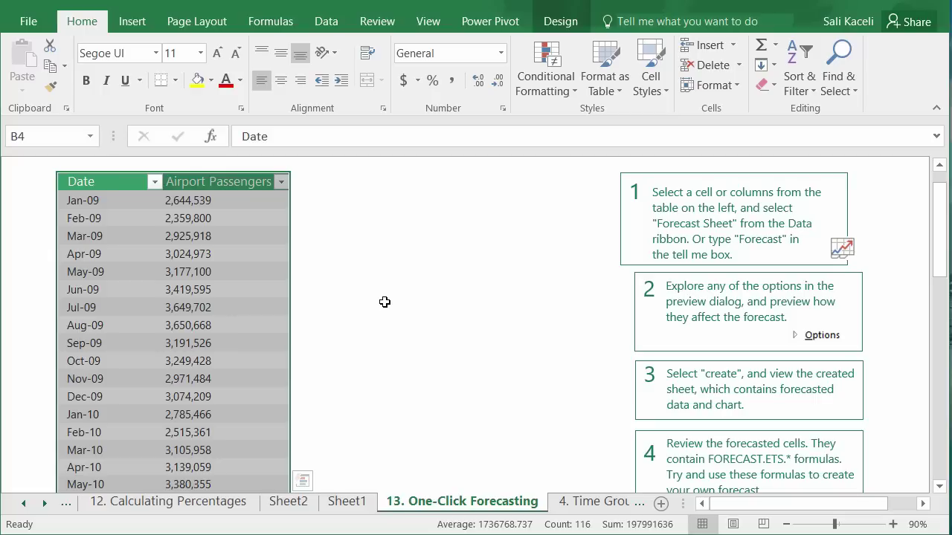
- Create a Forecast Sheet, changing the forecast start date's year to end in 5
{"action": "left_click", "coordinate": [328, 22]}
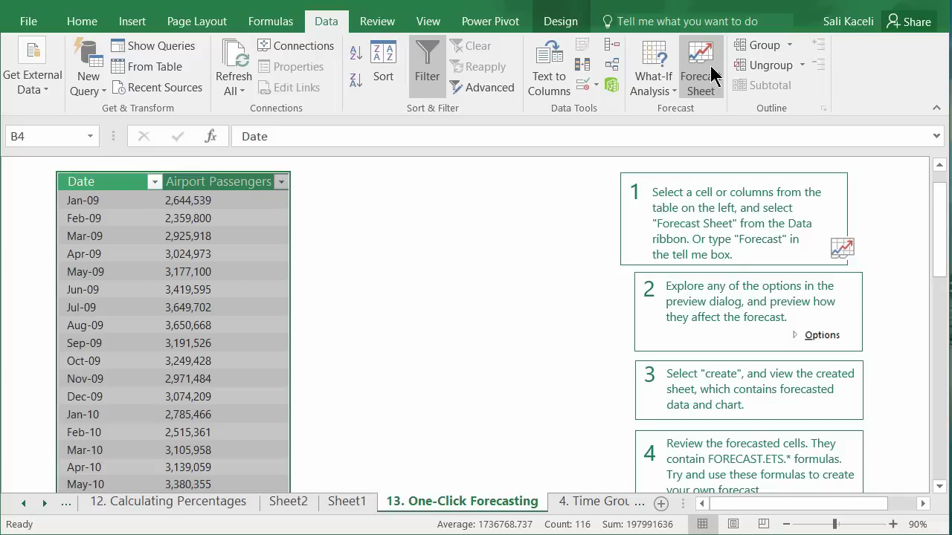
{"action": "left_click", "coordinate": [710, 66]}
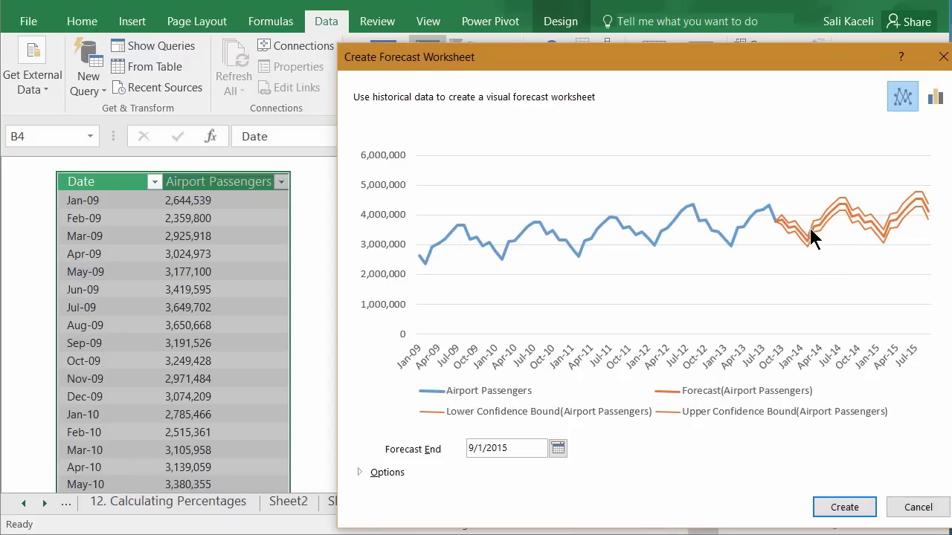
{"action": "left_click", "coordinate": [386, 472]}
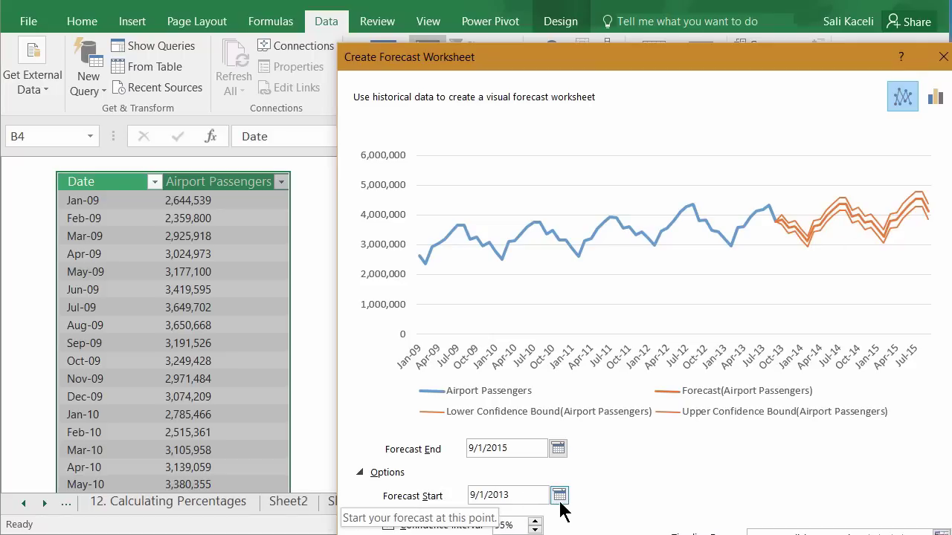
{"action": "left_click", "coordinate": [512, 494]}
{"action": "key", "text": "BackSpace"}
{"action": "type", "text": "5"}
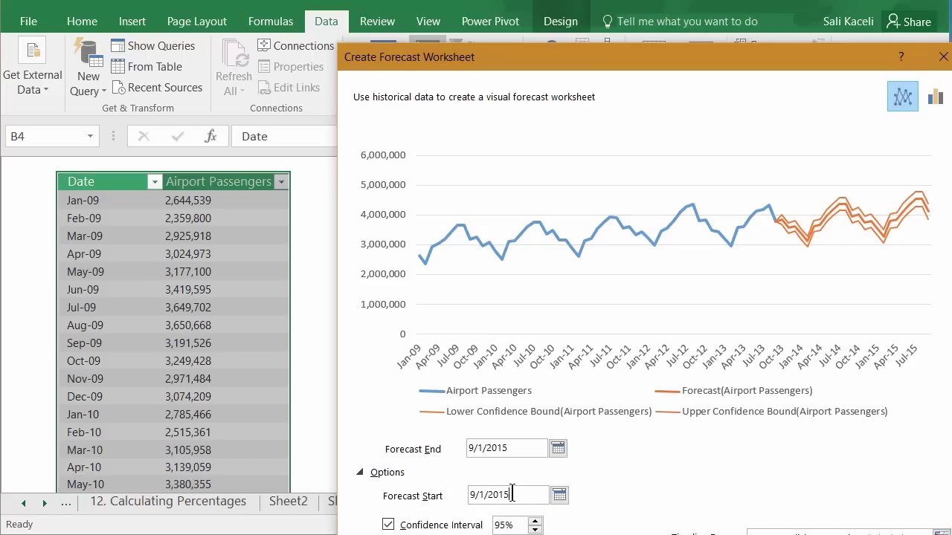
{"action": "key", "text": "Return"}
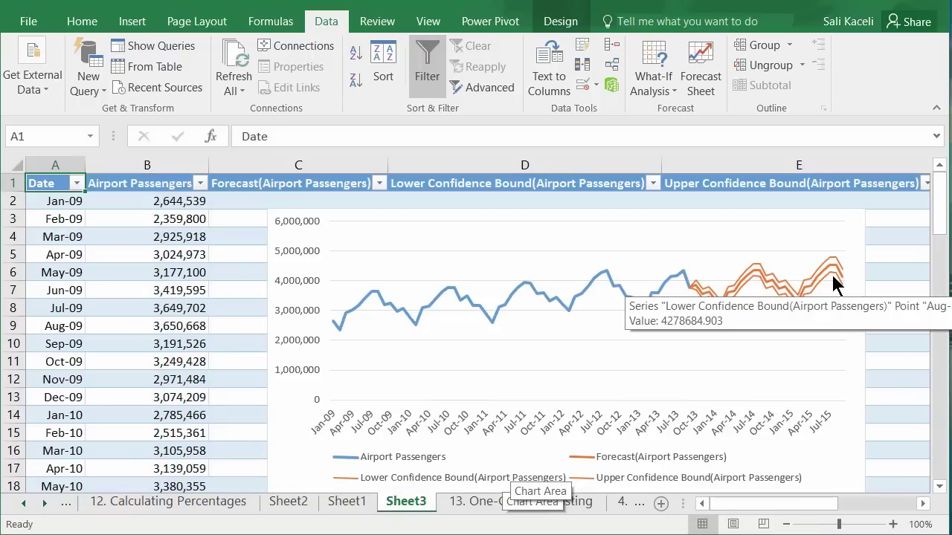
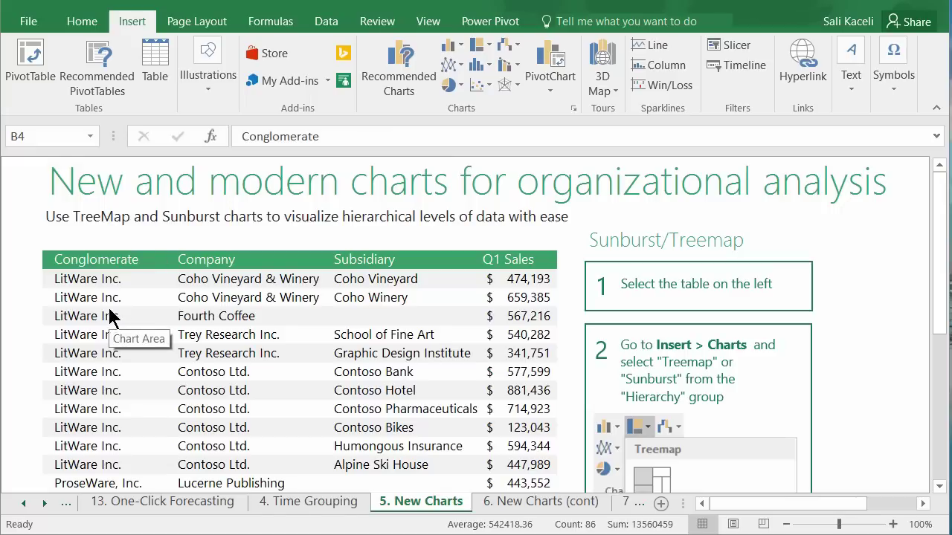
- Select the conglomerate sales table and bring up the Treemap and Sunburst hierarchy chart choices
{"action": "left_click", "coordinate": [64, 261]}
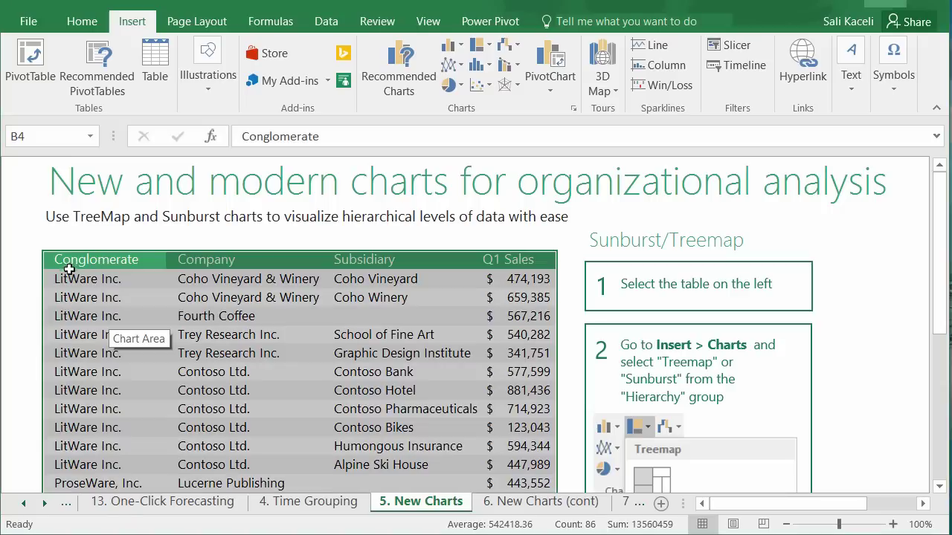
{"action": "scroll", "coordinate": [327, 346], "scroll_direction": "down", "scroll_amount": 9}
{"action": "scroll", "coordinate": [325, 348], "scroll_direction": "up", "scroll_amount": 6}
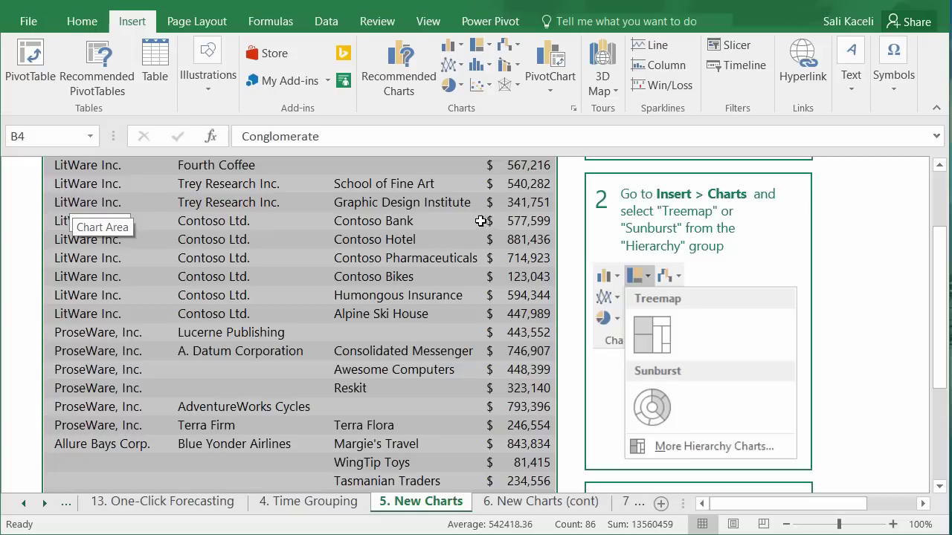
{"action": "left_click", "coordinate": [493, 44]}
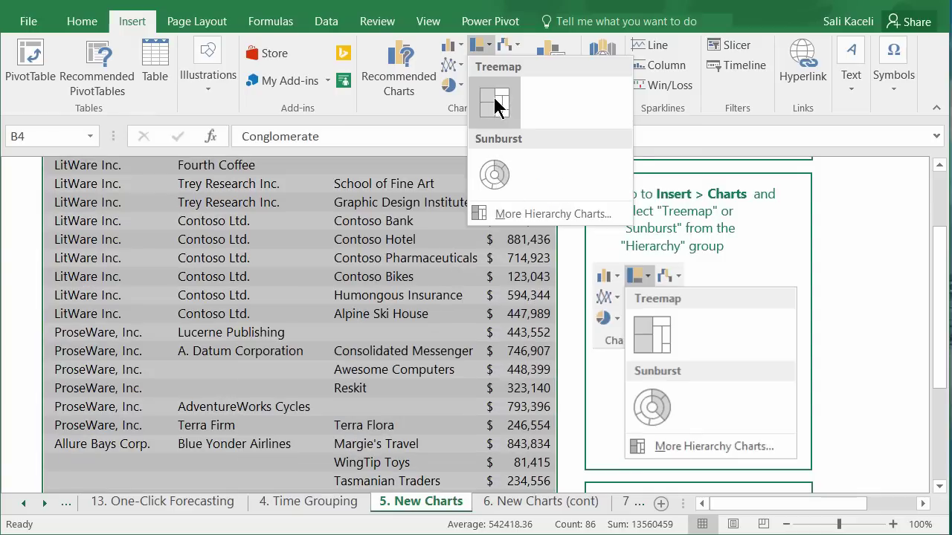
{"action": "left_click", "coordinate": [495, 104]}
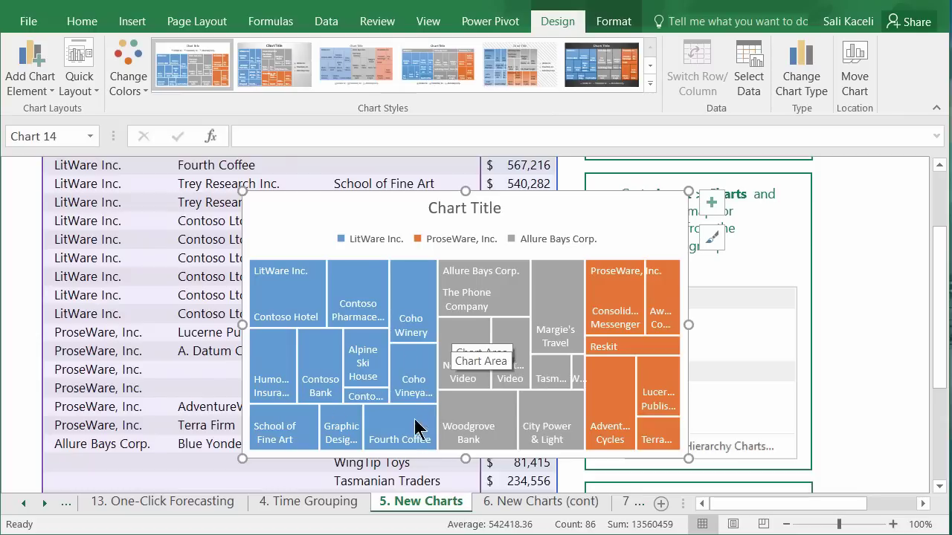
{"action": "mouse_move", "coordinate": [644, 405]}
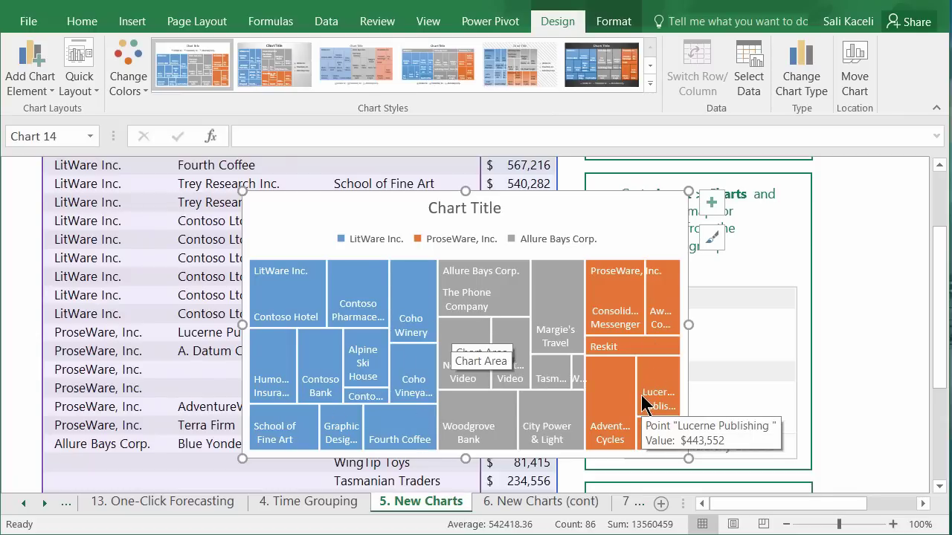
{"action": "left_click", "coordinate": [282, 62]}
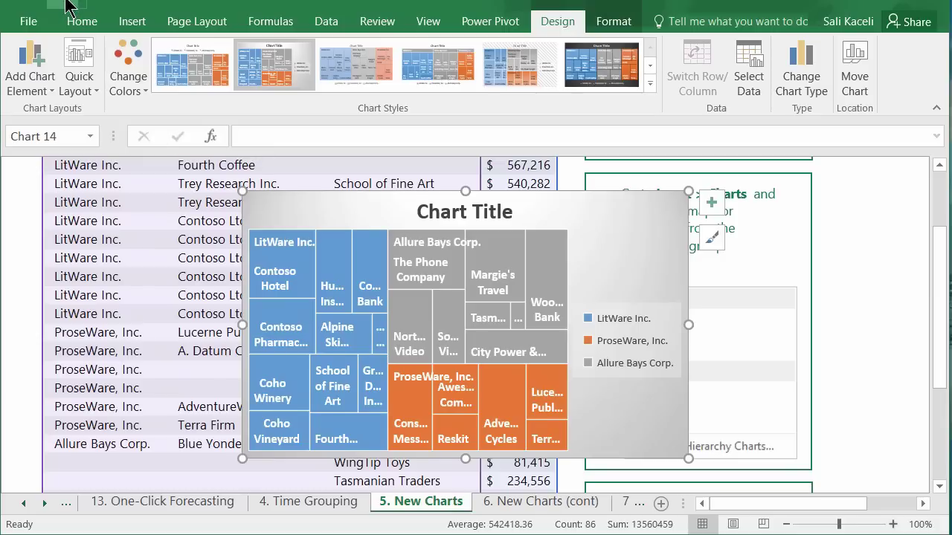
{"action": "left_click", "coordinate": [195, 52]}
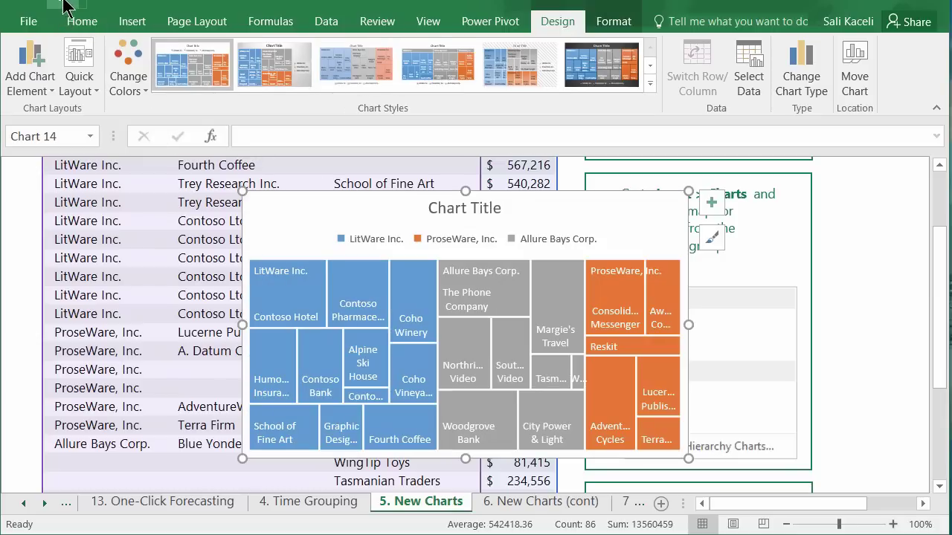
{"action": "key", "text": "Delete"}
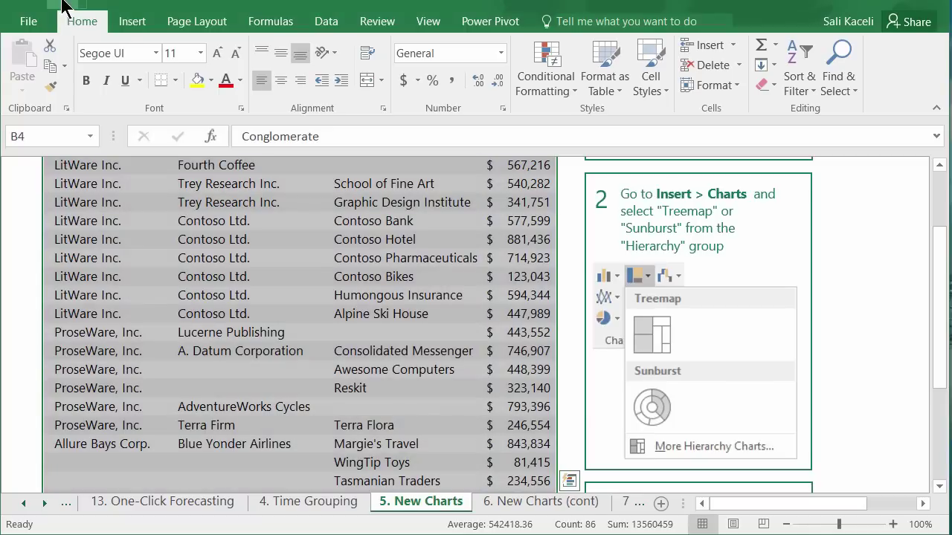
- Insert a Sunburst hierarchy chart of the conglomerate sales data
{"action": "left_click", "coordinate": [131, 21]}
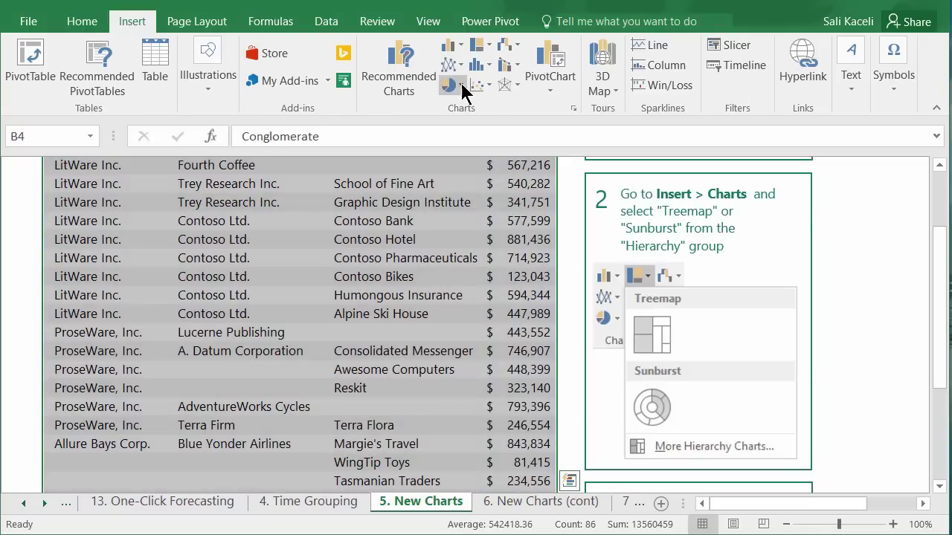
{"action": "left_click", "coordinate": [490, 47]}
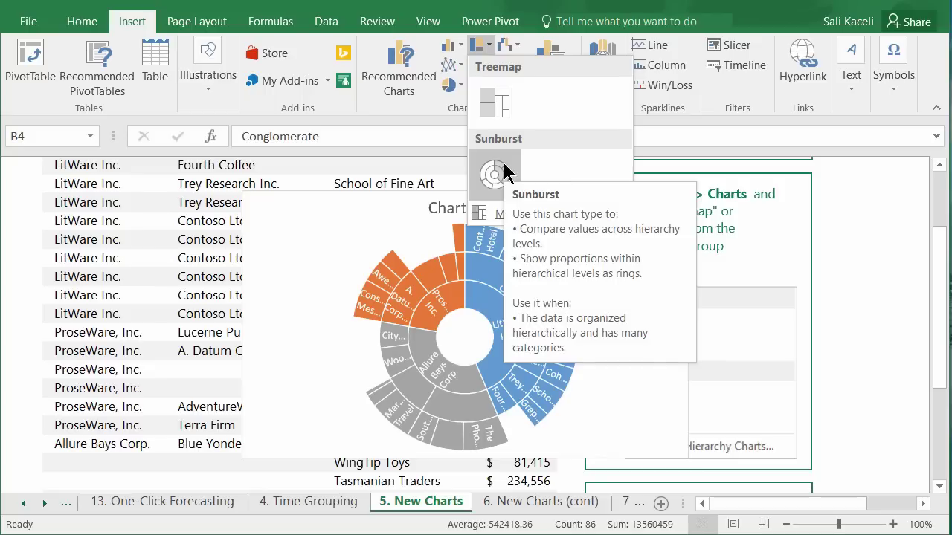
{"action": "left_click", "coordinate": [494, 174]}
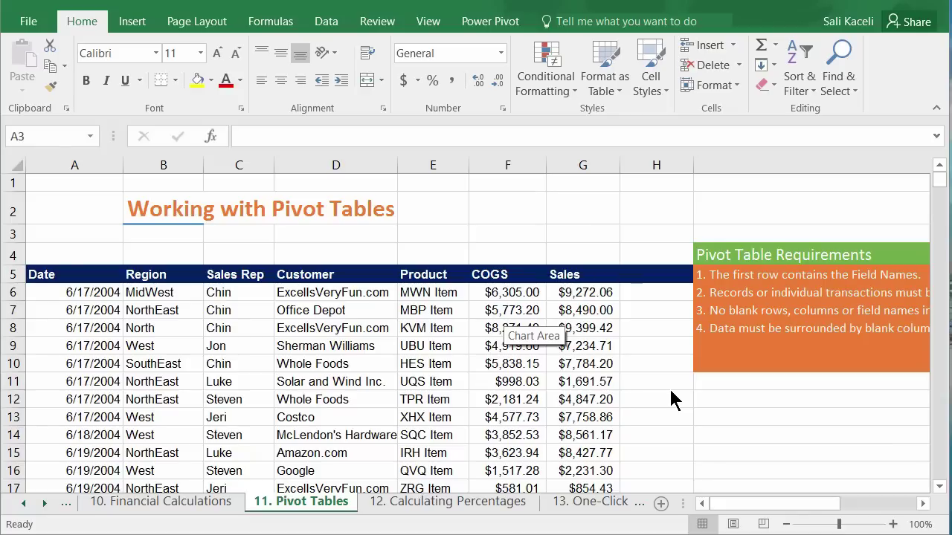
- Narrow column H to about 5.67 between the sales data and the requirements box
{"action": "scroll", "coordinate": [434, 343], "scroll_direction": "down", "scroll_amount": 2}
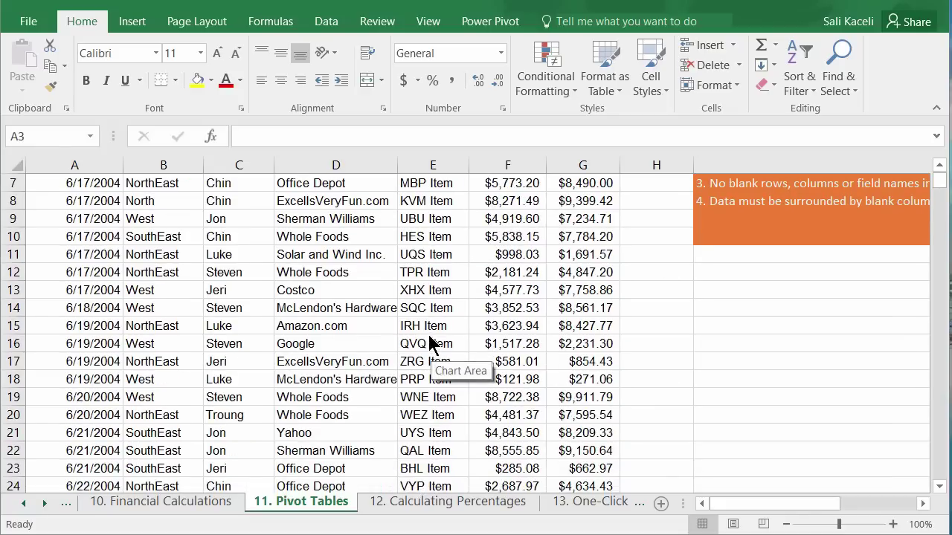
{"action": "scroll", "coordinate": [416, 349], "scroll_direction": "up", "scroll_amount": 2}
{"action": "scroll", "coordinate": [391, 359], "scroll_direction": "up", "scroll_amount": 1}
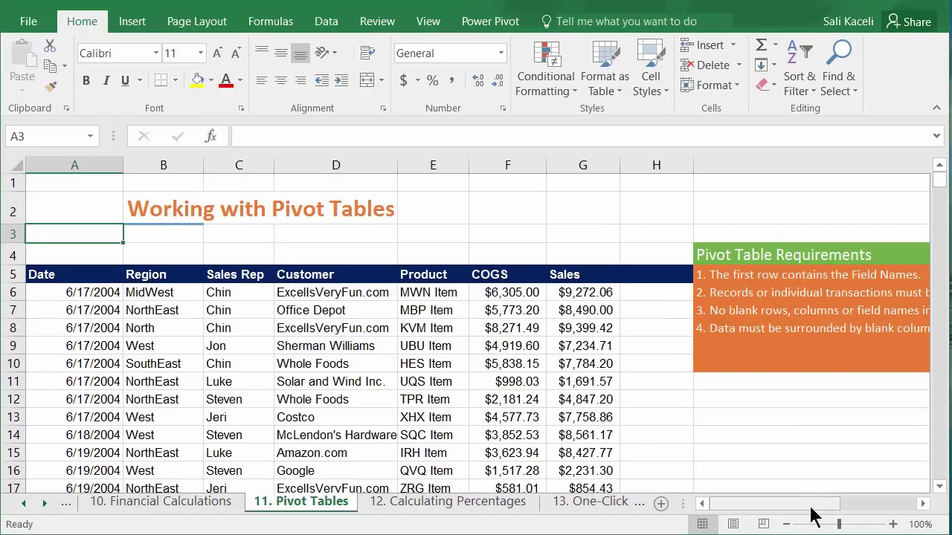
{"action": "left_click", "coordinate": [923, 504]}
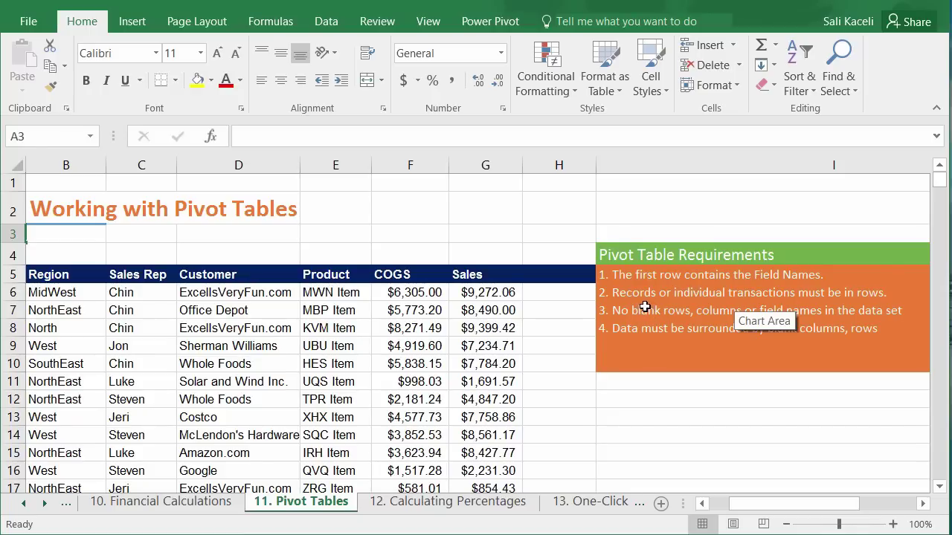
{"action": "left_click", "coordinate": [796, 402]}
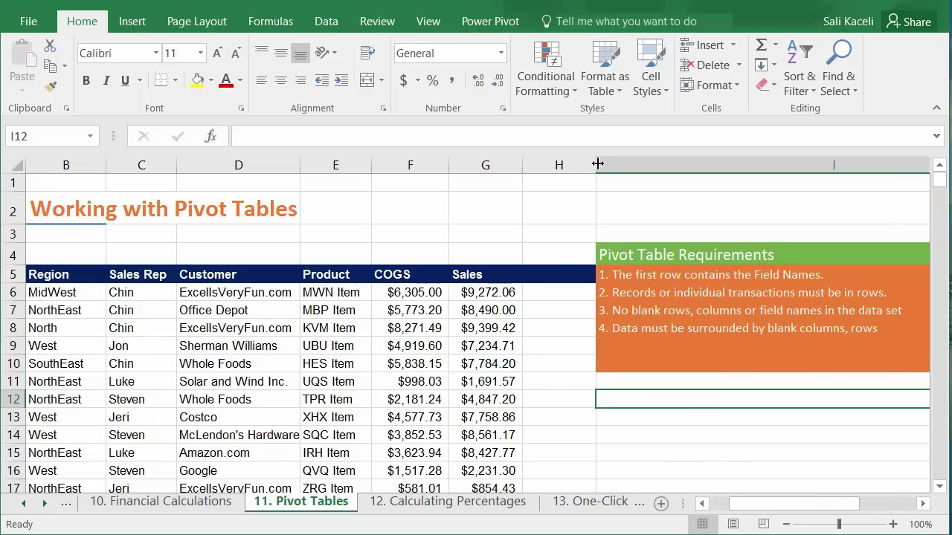
{"action": "left_click_drag", "start_coordinate": [596, 163], "coordinate": [565, 162]}
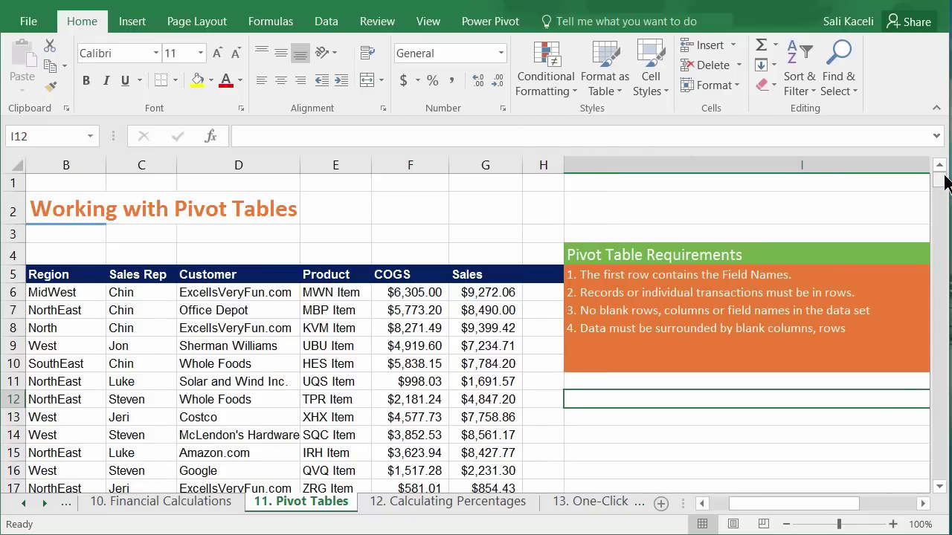
{"action": "mouse_move", "coordinate": [940, 180]}
{"action": "left_mouse_down"}
{"action": "mouse_move", "coordinate": [947, 290]}
{"action": "mouse_move", "coordinate": [940, 173]}
{"action": "left_mouse_up"}
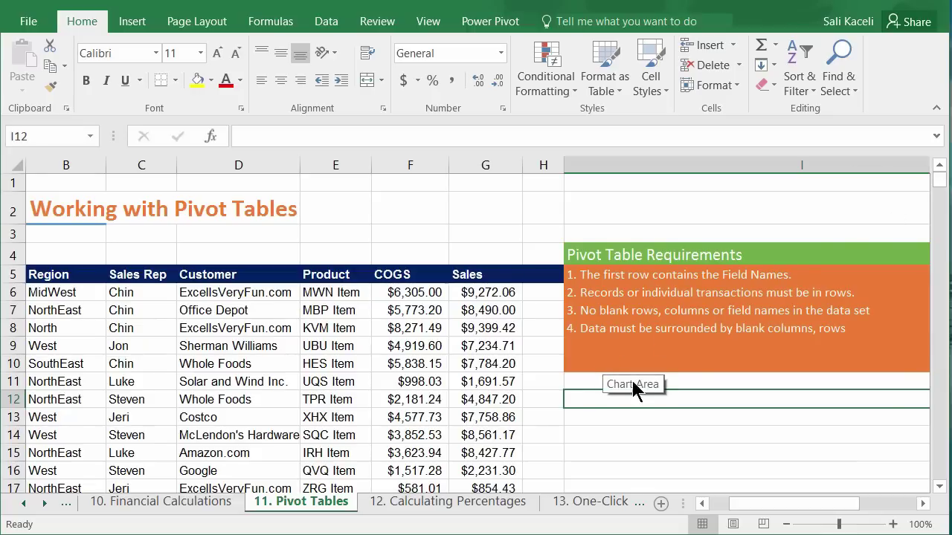
{"action": "left_click", "coordinate": [105, 257]}
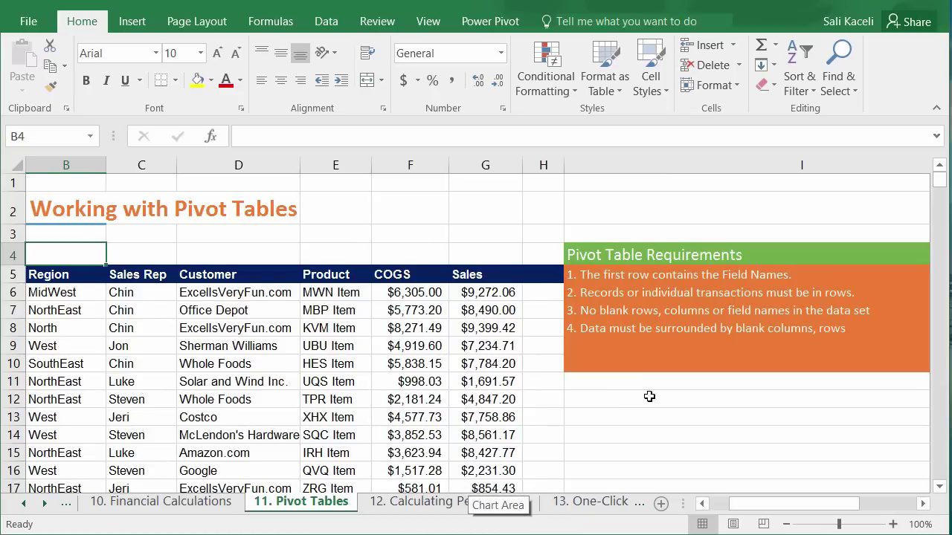
{"action": "scroll", "coordinate": [304, 323], "scroll_direction": "down", "scroll_amount": 2}
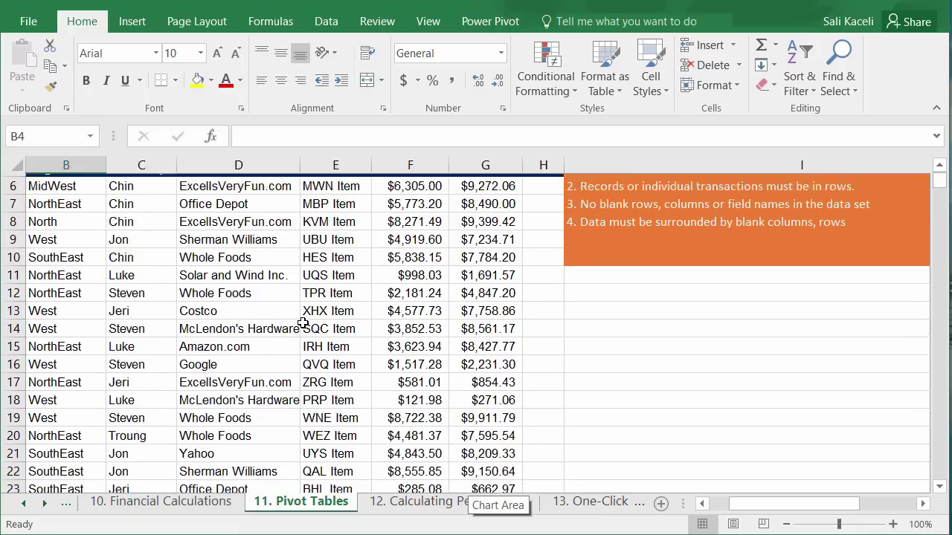
{"action": "scroll", "coordinate": [304, 323], "scroll_direction": "up", "scroll_amount": 2}
- Select the whole sales range A5:G2004, working back from the last Sales value in G2004
{"action": "left_click", "coordinate": [38, 272]}
{"action": "key", "text": "ctrl+shift+Right"}
{"action": "key", "text": "ctrl+shift+Down"}
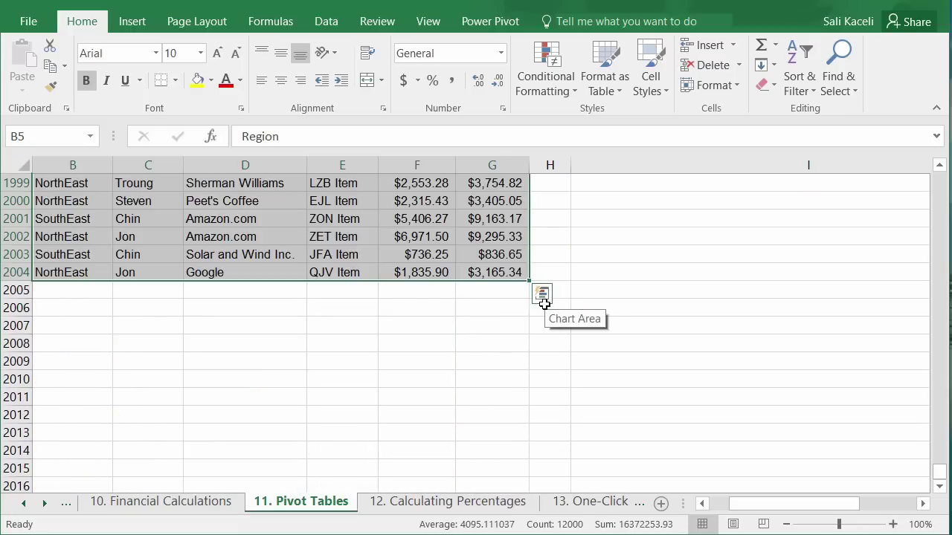
{"action": "left_click", "coordinate": [544, 305]}
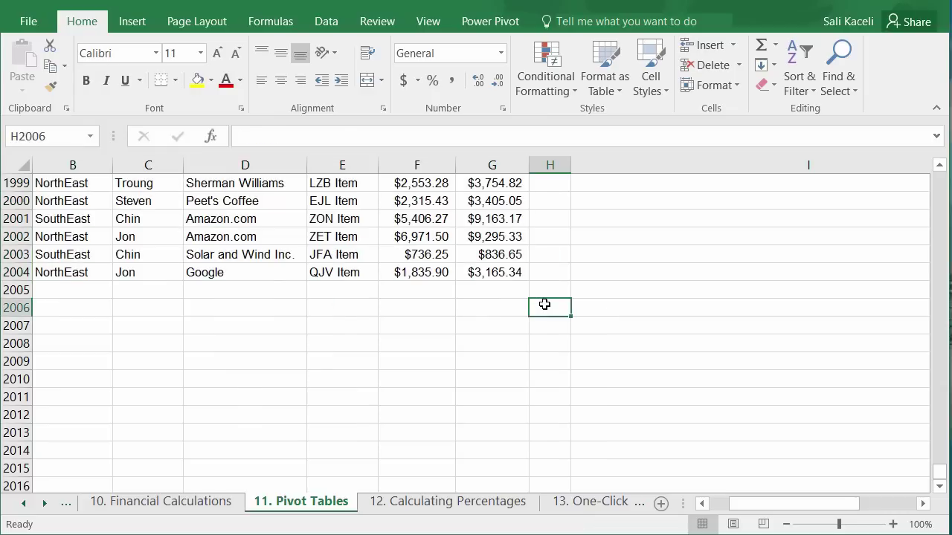
{"action": "left_click", "coordinate": [513, 273]}
{"action": "key", "text": "ctrl+shift+Up"}
{"action": "key", "text": "ctrl+shift+Left"}
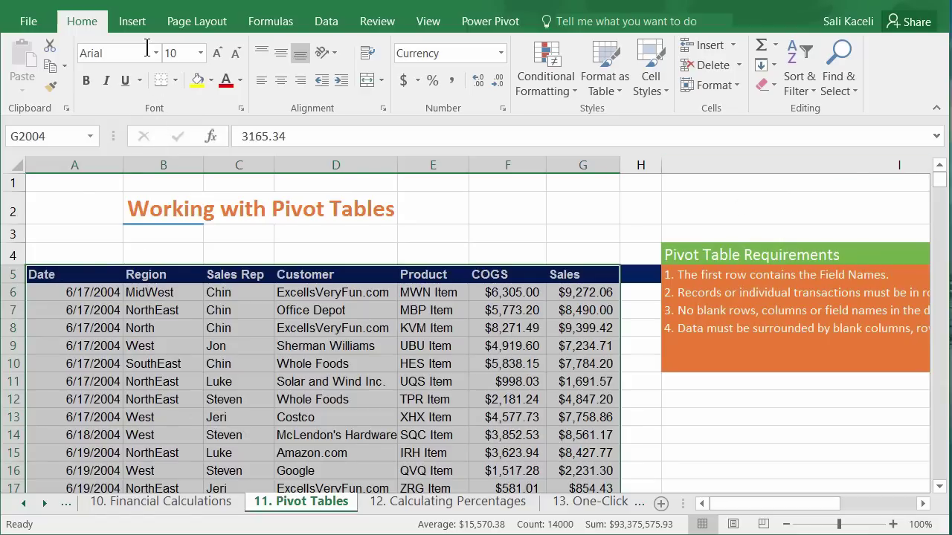
{"action": "left_click", "coordinate": [132, 29]}
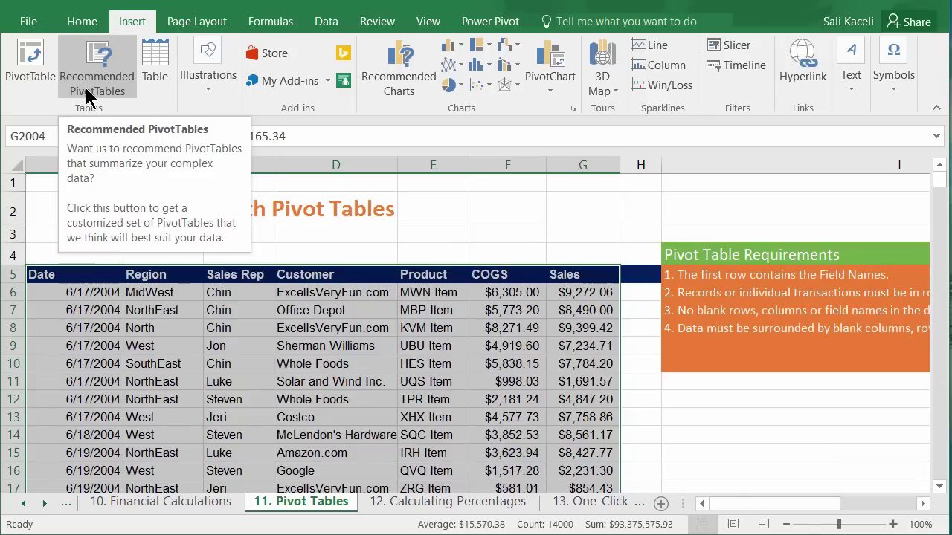
{"action": "left_click", "coordinate": [80, 85]}
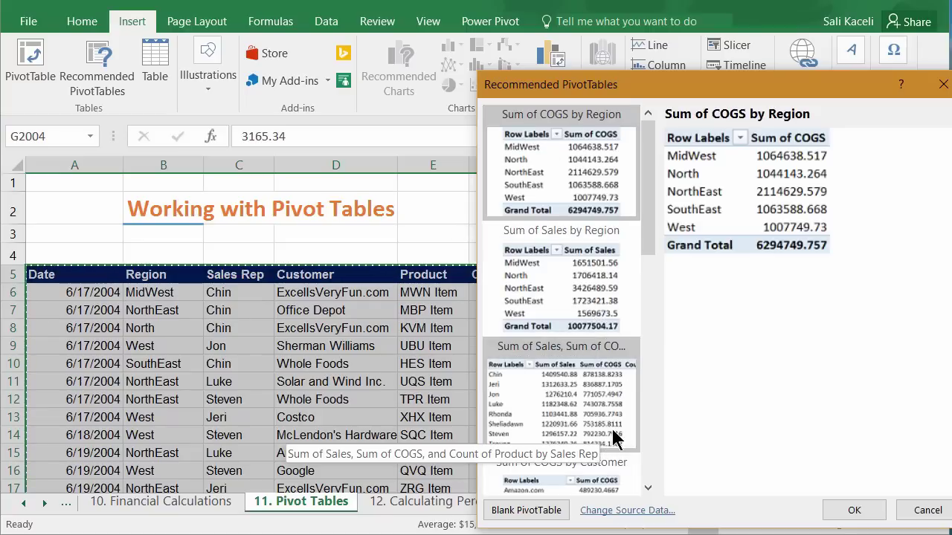
{"action": "scroll", "coordinate": [556, 430], "scroll_direction": "down", "scroll_amount": 5}
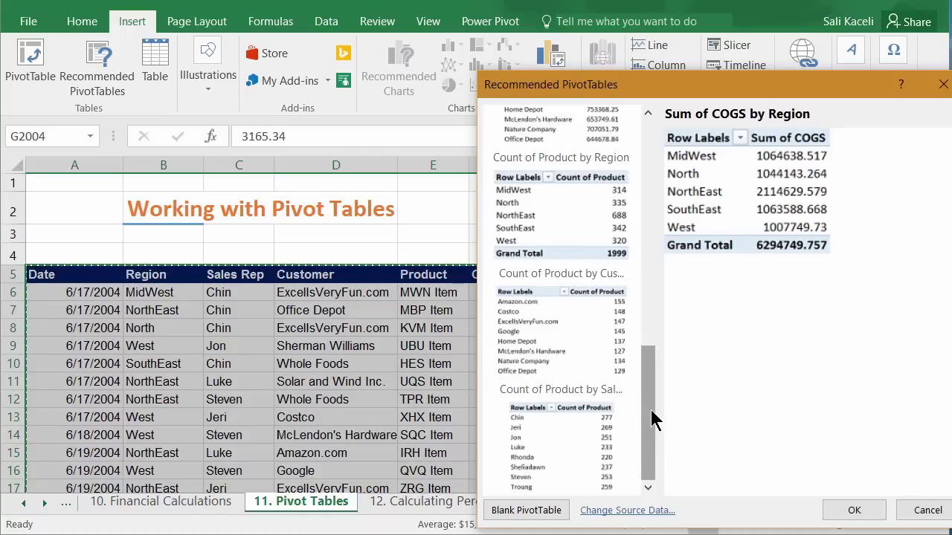
{"action": "scroll", "coordinate": [658, 359], "scroll_direction": "up", "scroll_amount": 3}
{"action": "scroll", "coordinate": [656, 167], "scroll_direction": "up", "scroll_amount": 3}
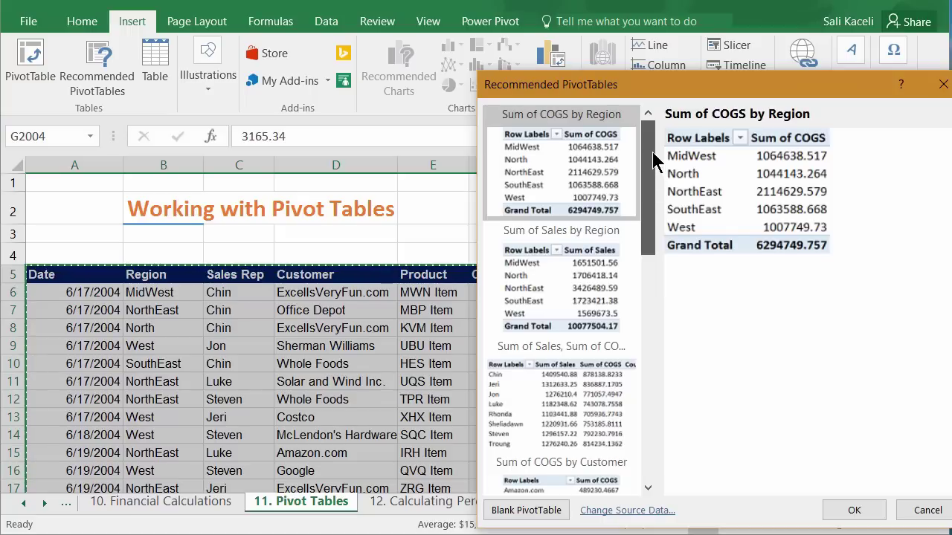
{"action": "left_click", "coordinate": [922, 511]}
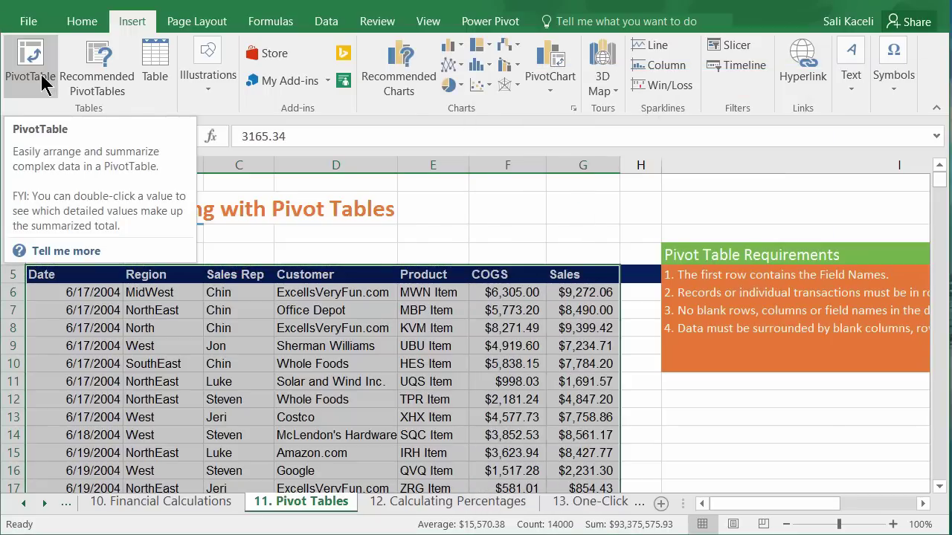
- Create a PivotTable from '11. Pivot Tables'!$A$5:$G$2004 on a new worksheet
{"action": "left_click", "coordinate": [39, 71]}
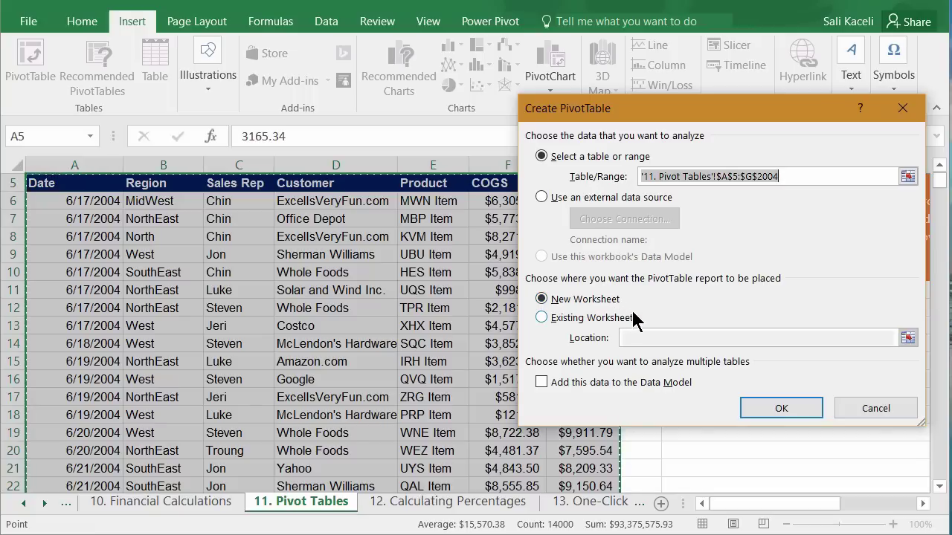
{"action": "left_click", "coordinate": [793, 408]}
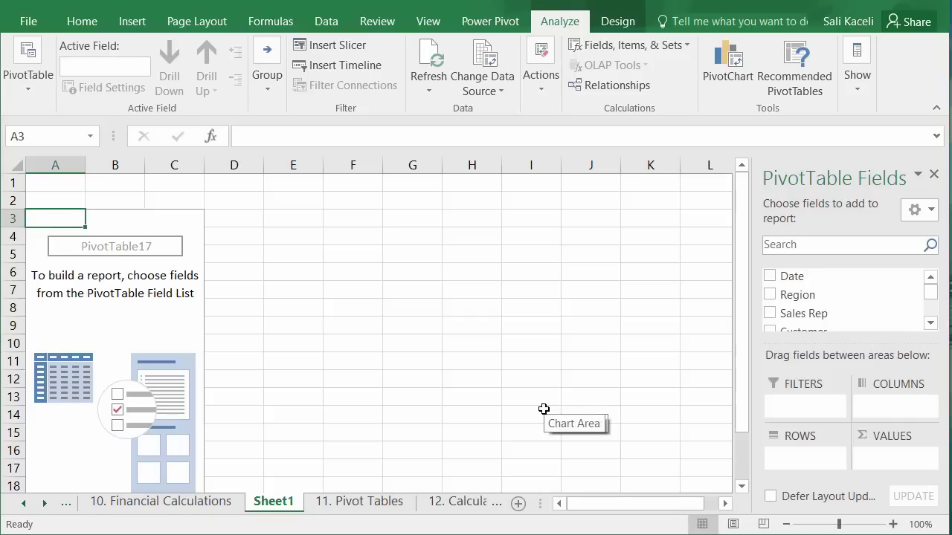
- Build the pivot with Region and Customer rows and Sum of COGS and Sum of Sales values
{"action": "left_click", "coordinate": [770, 295]}
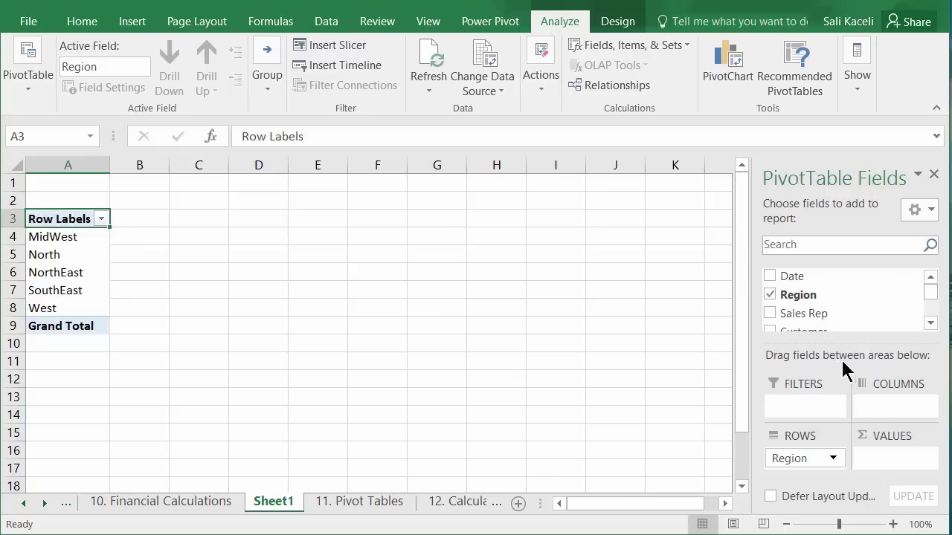
{"action": "left_click", "coordinate": [930, 323]}
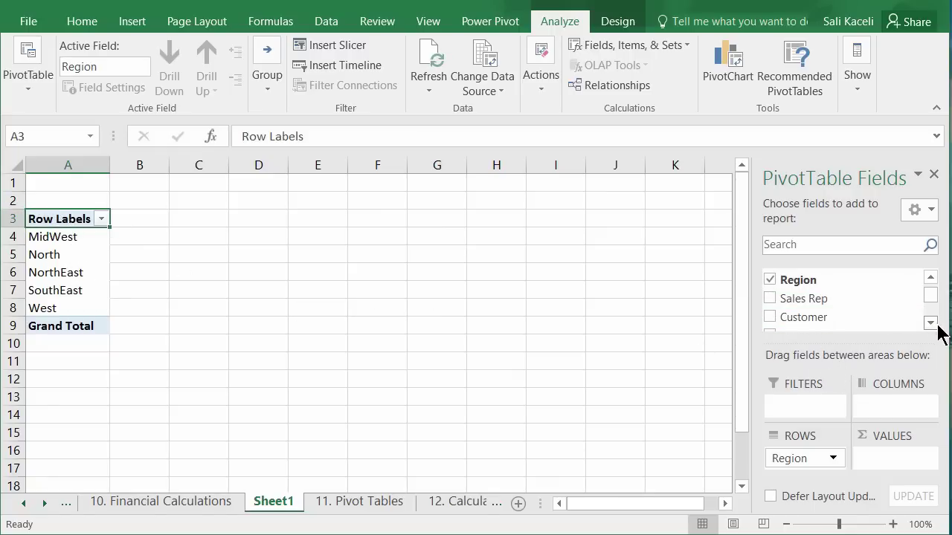
{"action": "left_click", "coordinate": [769, 317]}
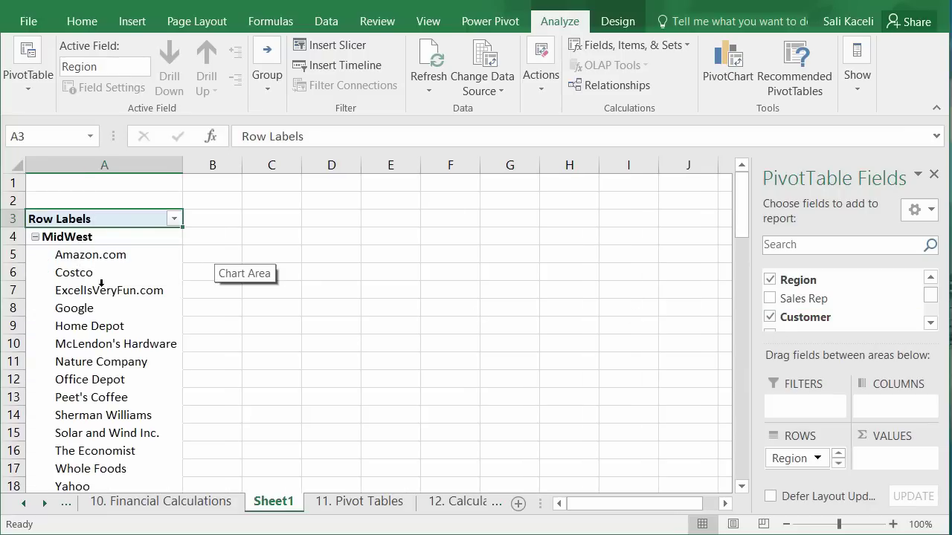
{"action": "scroll", "coordinate": [157, 352], "scroll_direction": "down", "scroll_amount": 2}
{"action": "scroll", "coordinate": [165, 362], "scroll_direction": "down", "scroll_amount": 2}
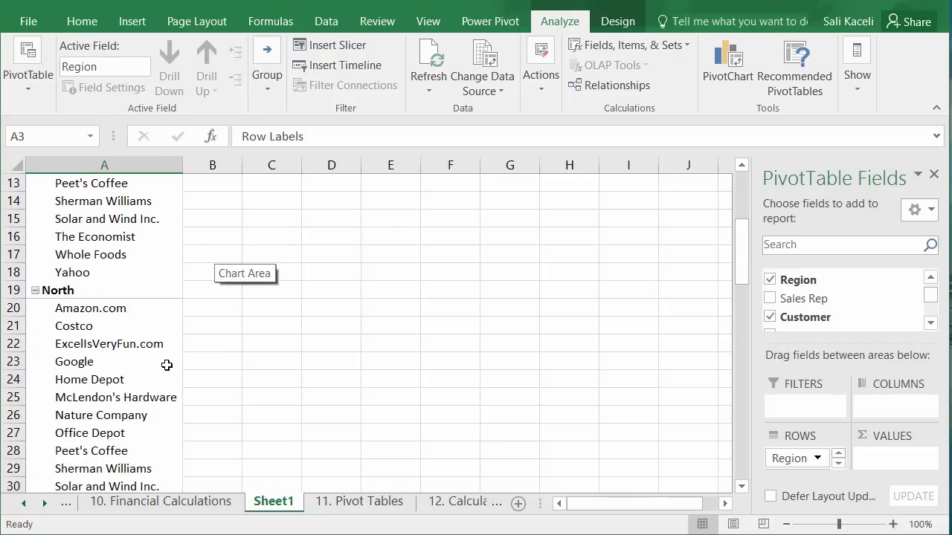
{"action": "scroll", "coordinate": [171, 369], "scroll_direction": "down", "scroll_amount": 2}
{"action": "scroll", "coordinate": [172, 369], "scroll_direction": "up", "scroll_amount": 2}
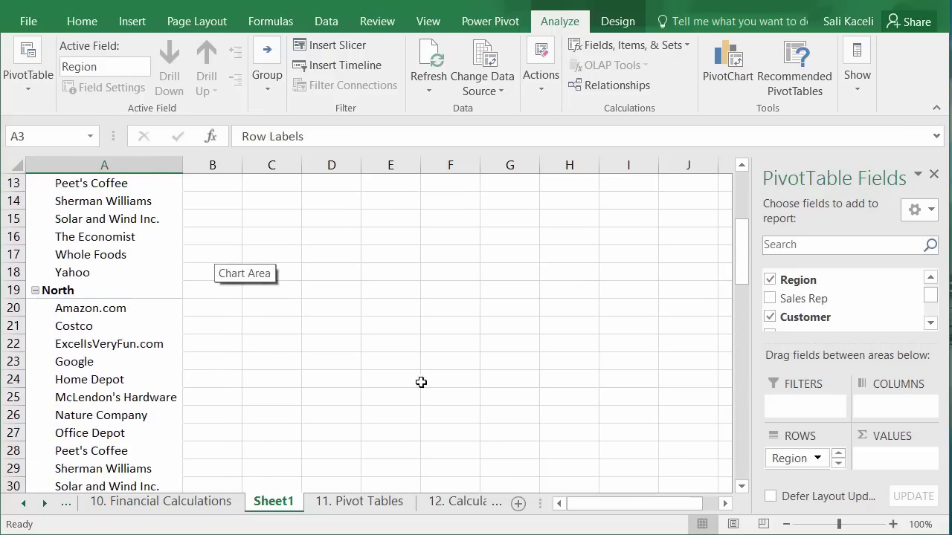
{"action": "left_click", "coordinate": [931, 323]}
{"action": "left_click", "coordinate": [930, 324]}
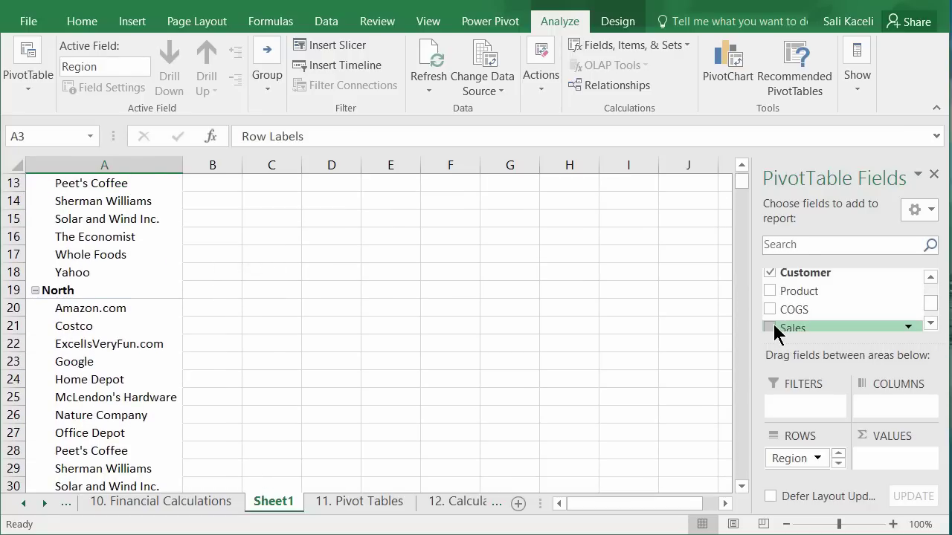
{"action": "left_click", "coordinate": [771, 310]}
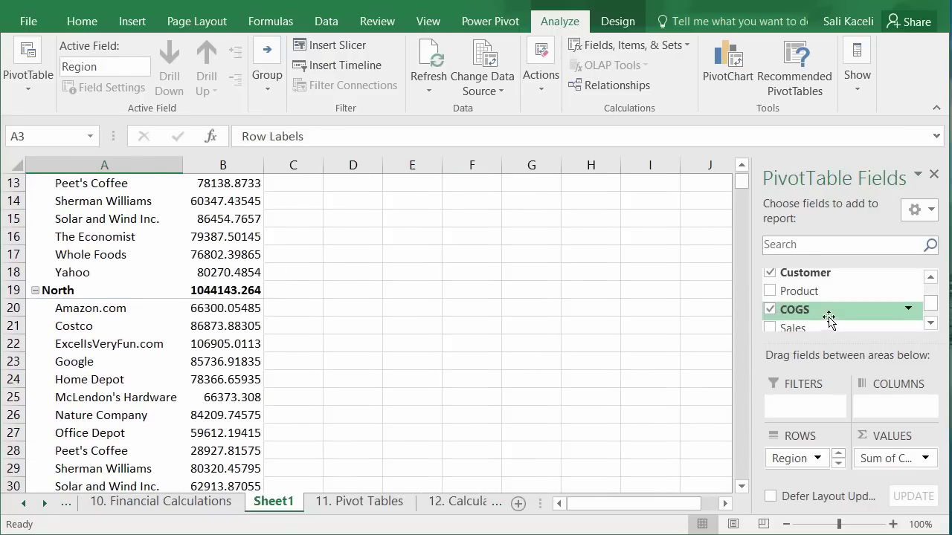
{"action": "left_click", "coordinate": [931, 325]}
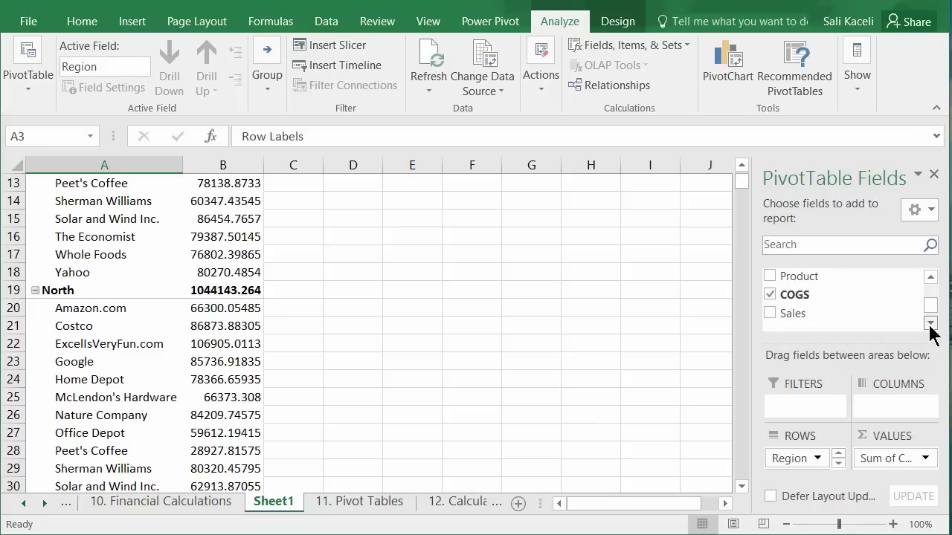
{"action": "left_click", "coordinate": [770, 314]}
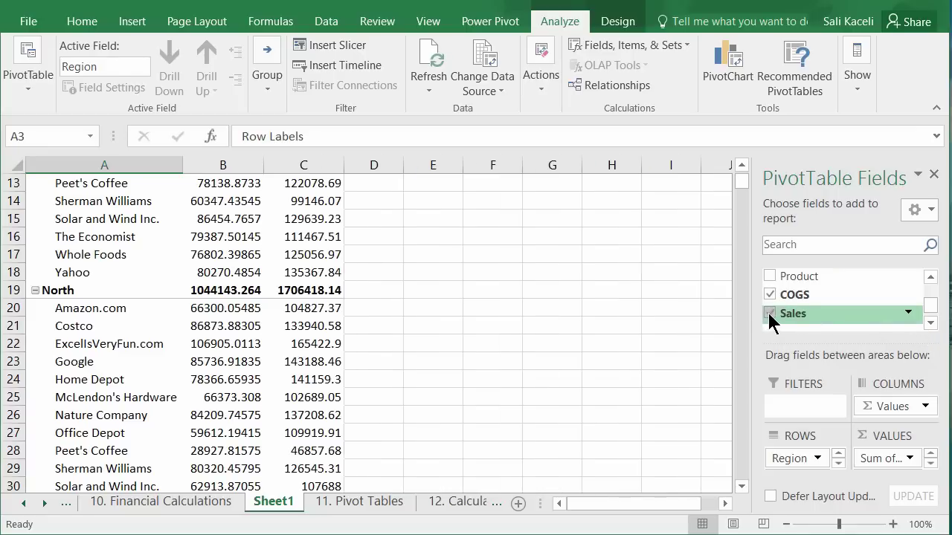
- Review the Amazon.com and Costco values and check the row labels filter without filtering
{"action": "scroll", "coordinate": [401, 276], "scroll_direction": "up", "scroll_amount": 4}
{"action": "scroll", "coordinate": [397, 288], "scroll_direction": "up", "scroll_amount": 1}
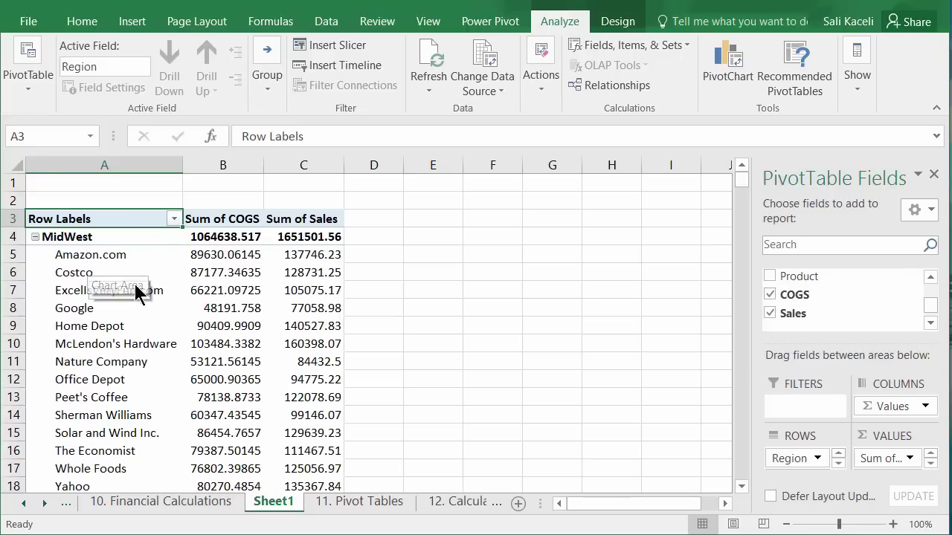
{"action": "scroll", "coordinate": [177, 310], "scroll_direction": "down", "scroll_amount": 2}
{"action": "scroll", "coordinate": [258, 291], "scroll_direction": "up", "scroll_amount": 2}
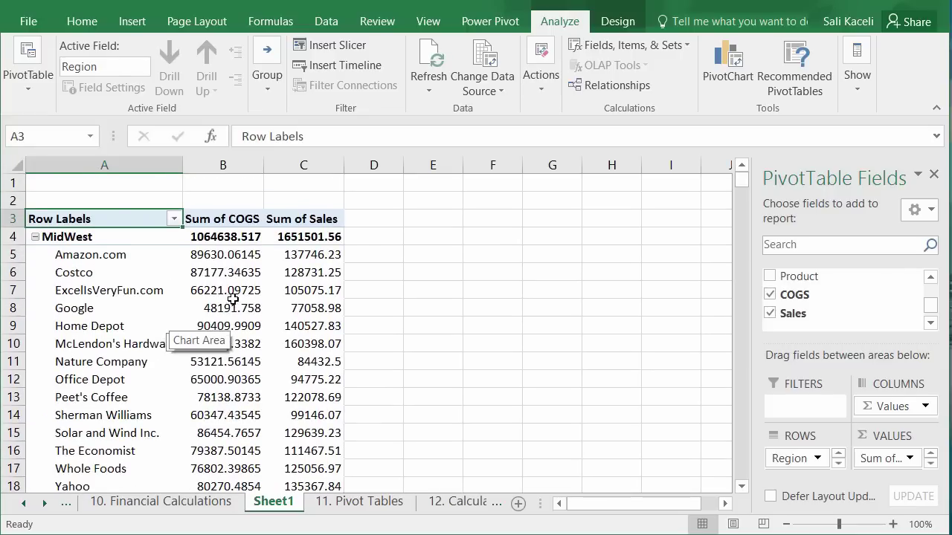
{"action": "left_click", "coordinate": [233, 255]}
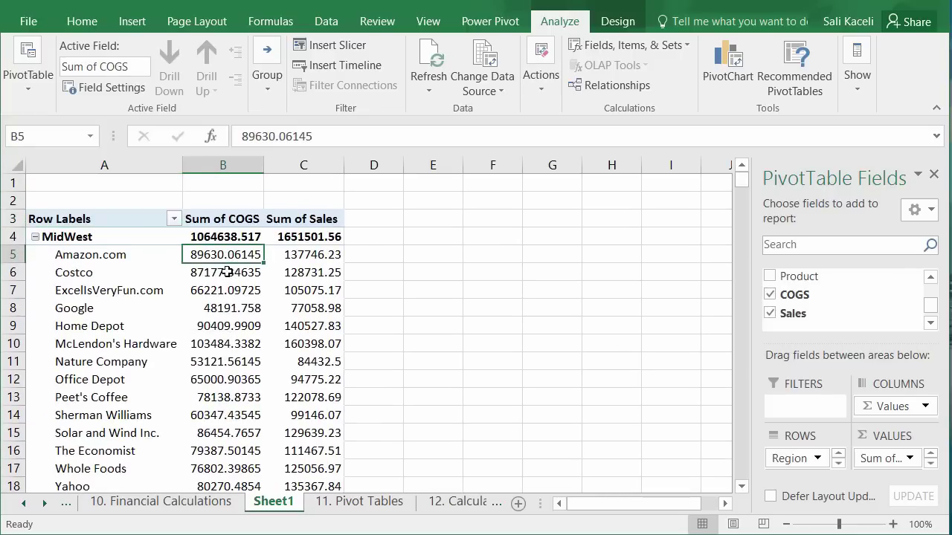
{"action": "mouse_move", "coordinate": [227, 272]}
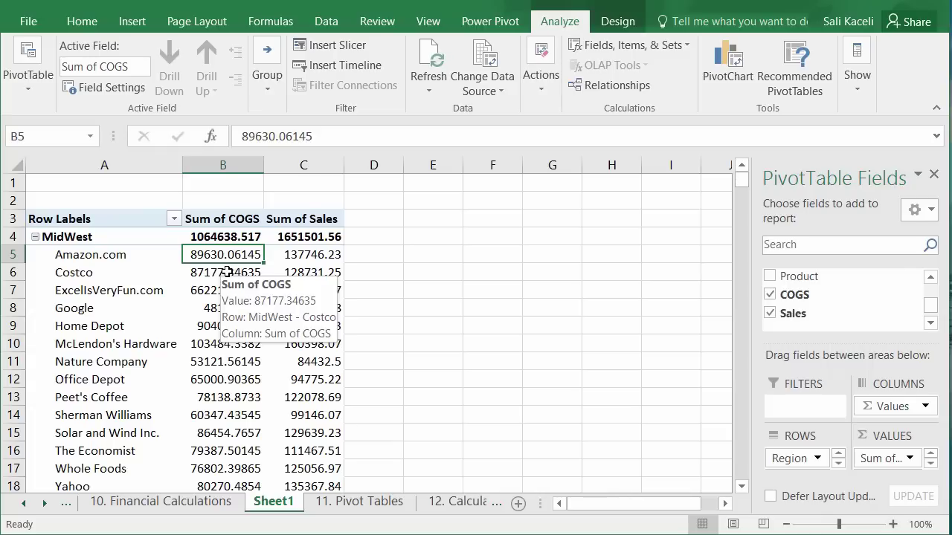
{"action": "left_click", "coordinate": [303, 273]}
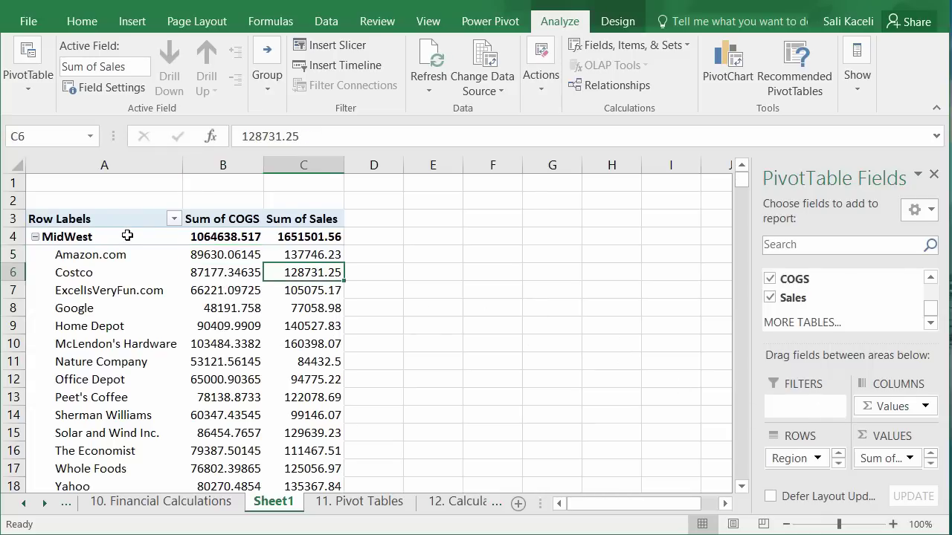
{"action": "left_click", "coordinate": [175, 219]}
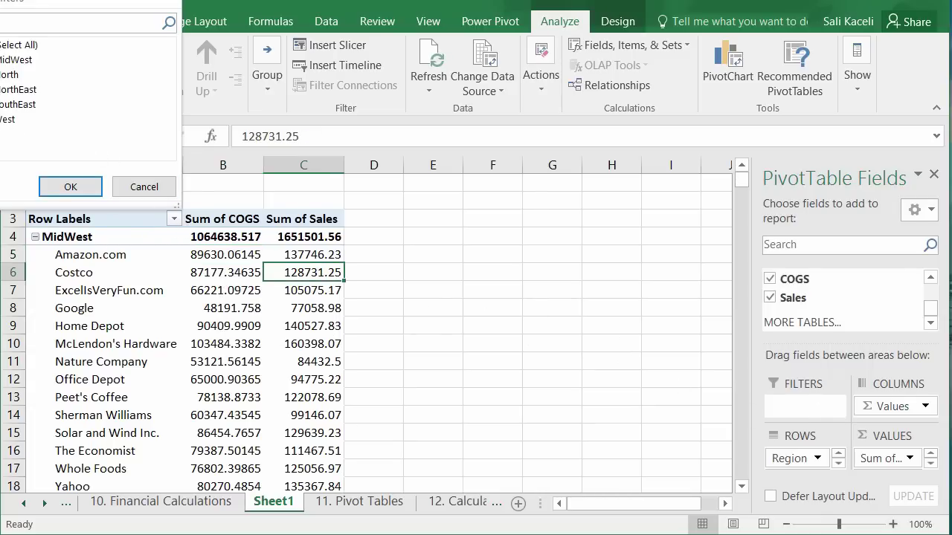
{"action": "left_click", "coordinate": [119, 186]}
- Reselect a cell inside the pivot table to return to its PivotTable Fields list
{"action": "left_click", "coordinate": [436, 341]}
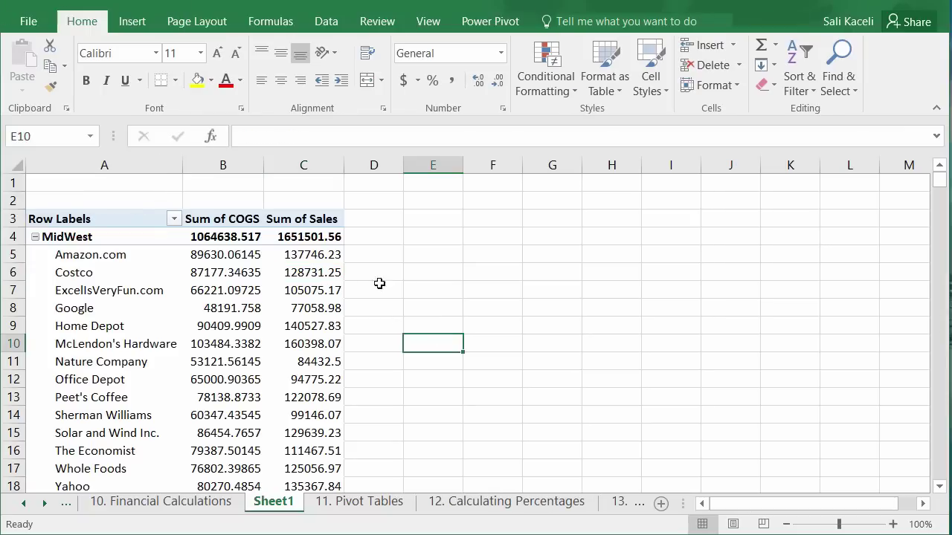
{"action": "scroll", "coordinate": [382, 274], "scroll_direction": "down", "scroll_amount": 4}
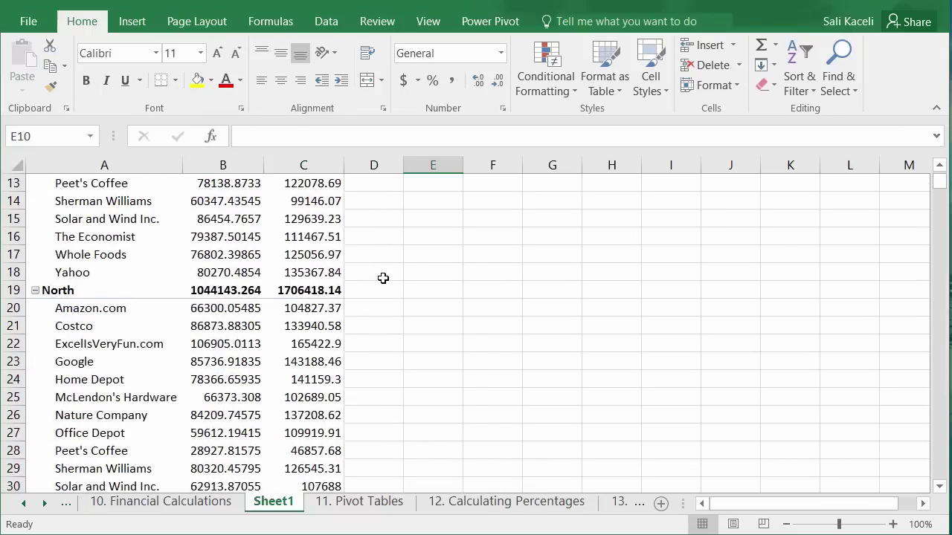
{"action": "scroll", "coordinate": [245, 314], "scroll_direction": "up", "scroll_amount": 4}
{"action": "left_click", "coordinate": [244, 314]}
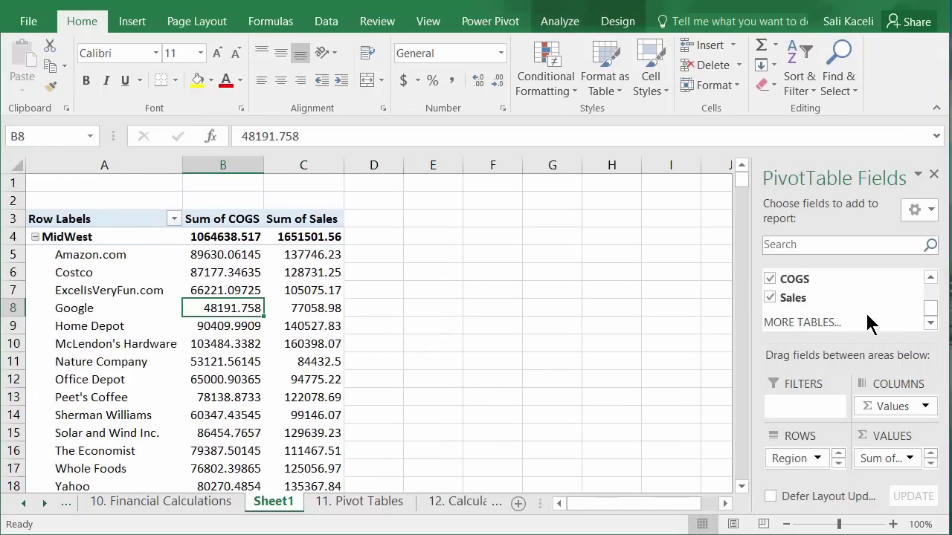
{"action": "left_click", "coordinate": [931, 277]}
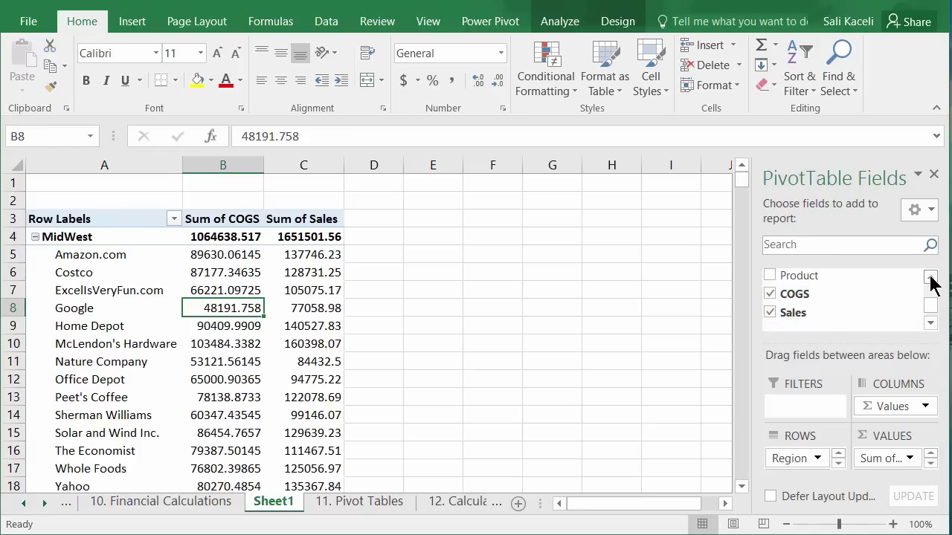
{"action": "left_click", "coordinate": [931, 277]}
{"action": "scroll", "coordinate": [780, 291], "scroll_direction": "up", "scroll_amount": 1}
- Nest Sales Rep under each customer and move Region into the Filters area
{"action": "left_click", "coordinate": [770, 294]}
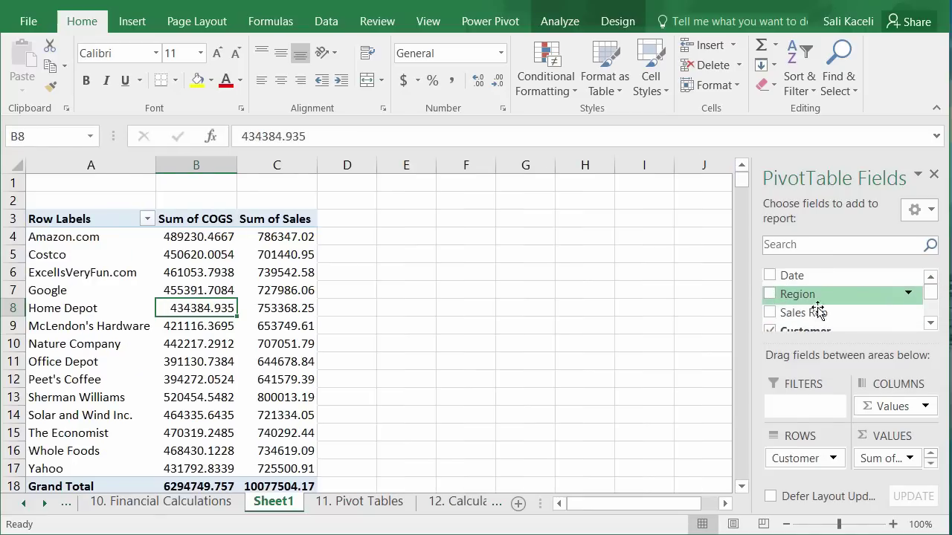
{"action": "left_click", "coordinate": [769, 312]}
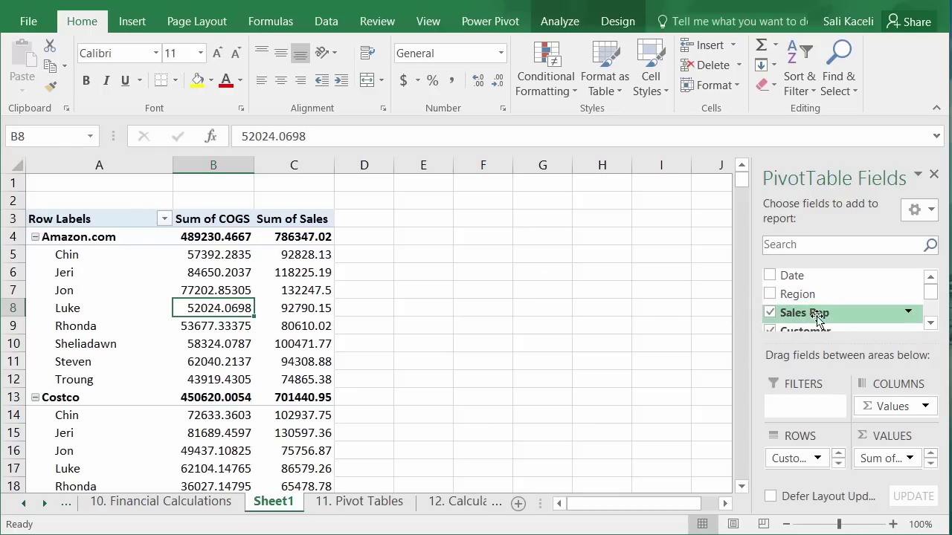
{"action": "left_click_drag", "start_coordinate": [795, 316], "coordinate": [794, 291]}
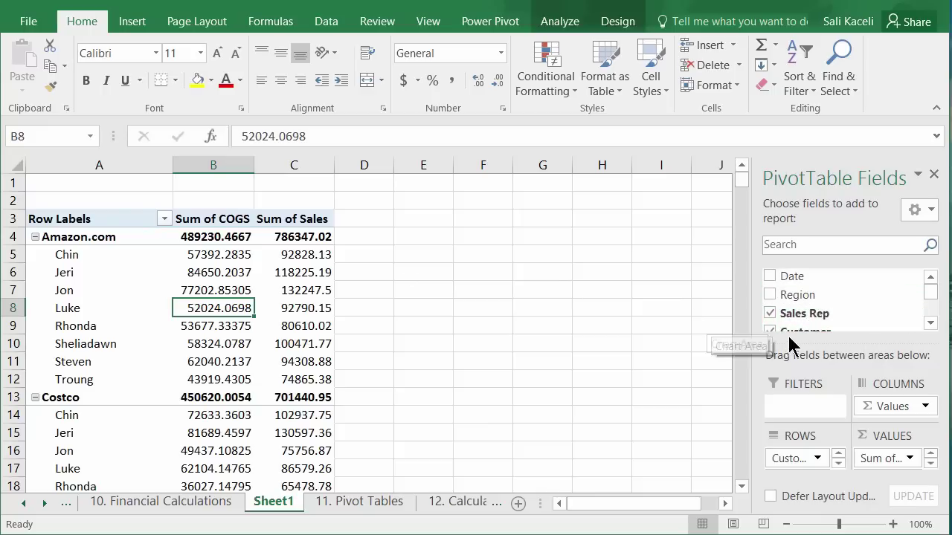
{"action": "left_click_drag", "start_coordinate": [792, 294], "coordinate": [792, 404]}
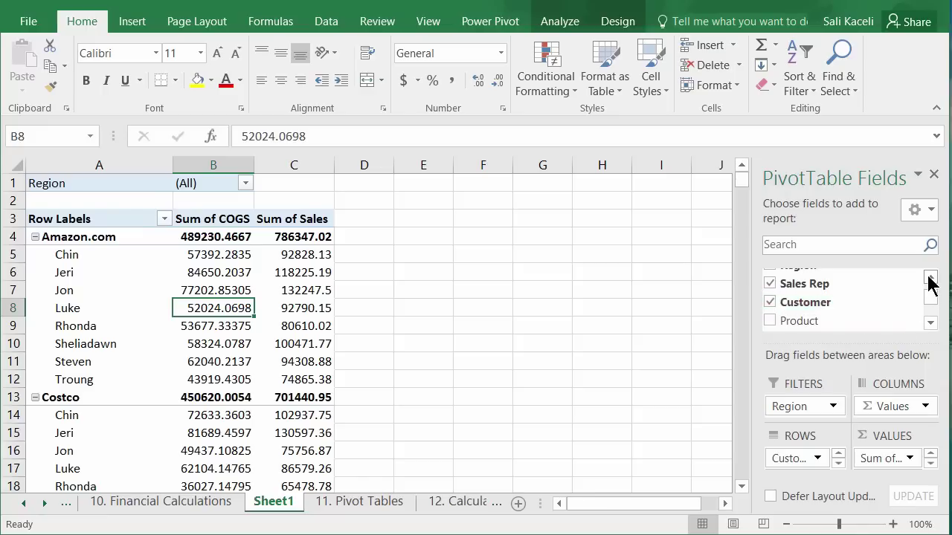
- Filter the pivot to the North region, then reopen the filter to allow multiple selections
{"action": "scroll", "coordinate": [928, 283], "scroll_direction": "up", "scroll_amount": 2}
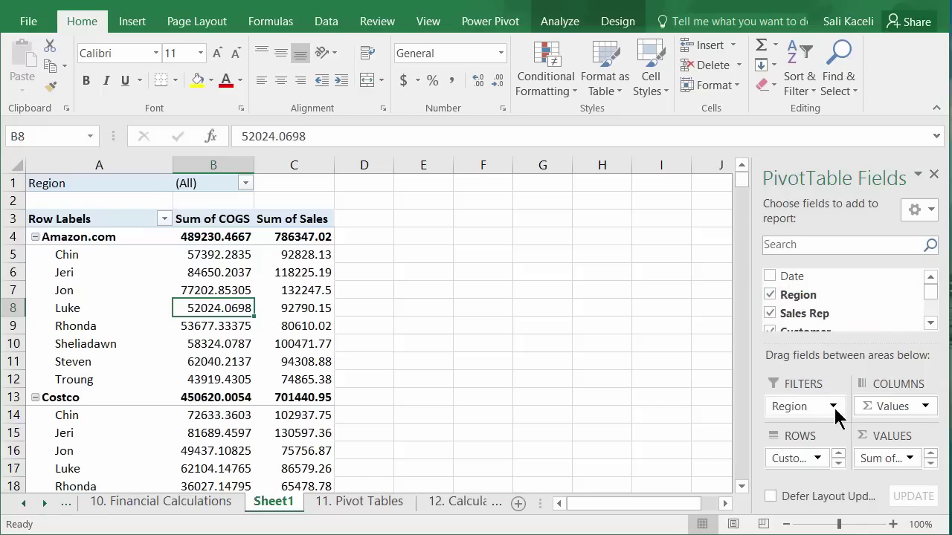
{"action": "left_click", "coordinate": [245, 183]}
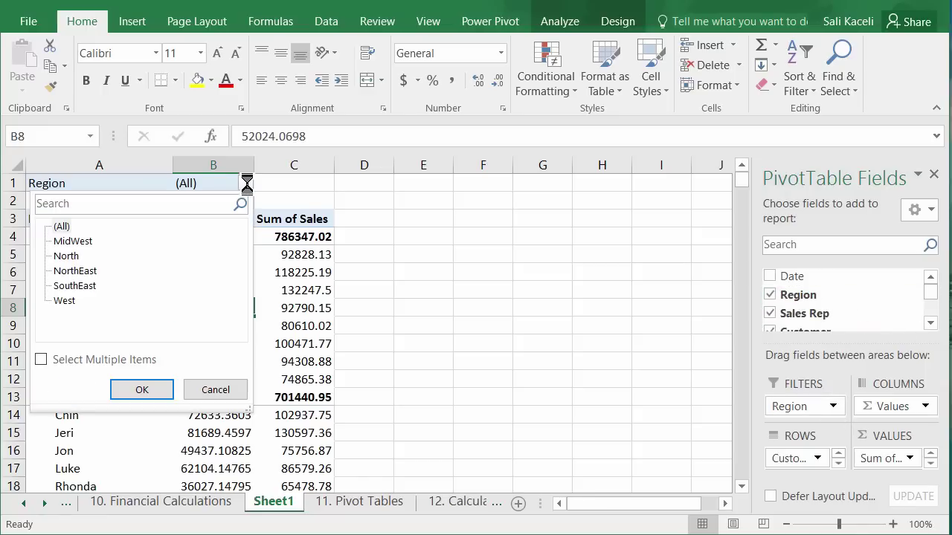
{"action": "left_click", "coordinate": [65, 255]}
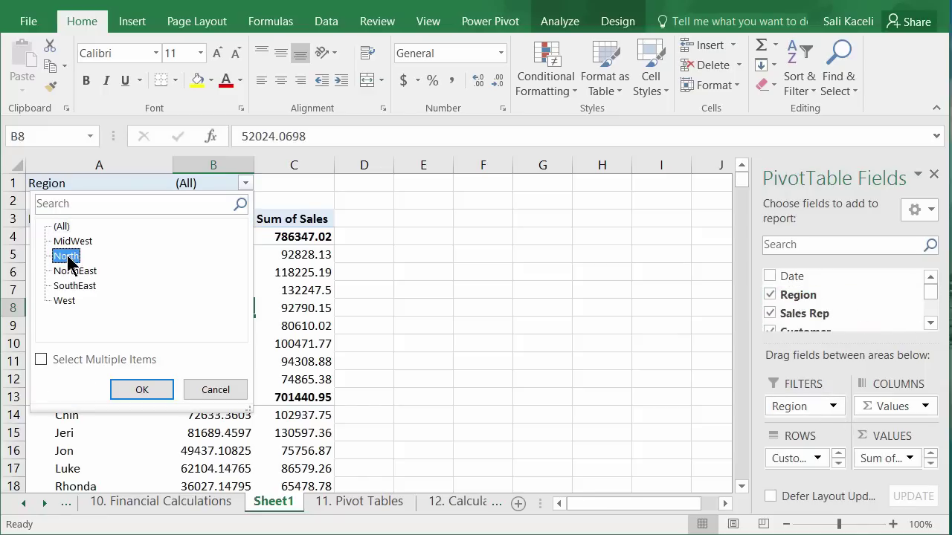
{"action": "left_click", "coordinate": [141, 392]}
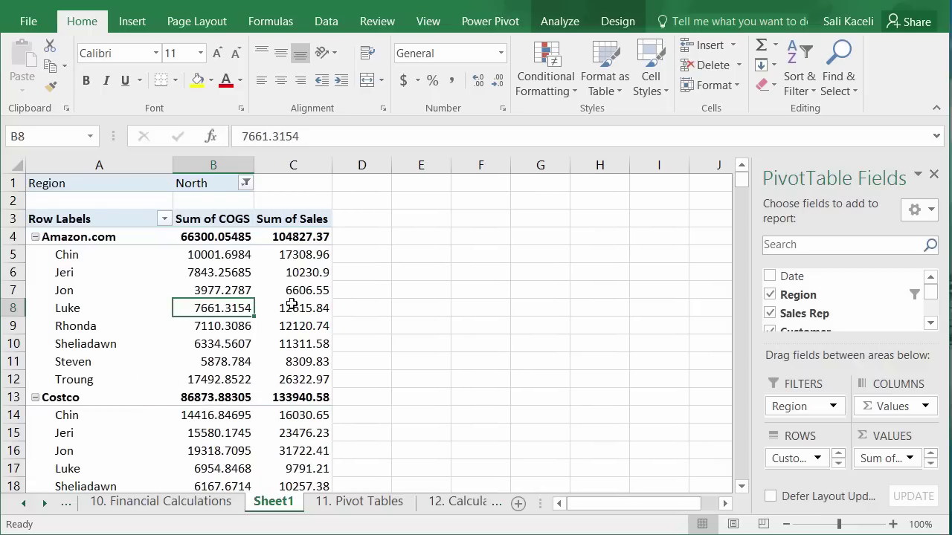
{"action": "left_click", "coordinate": [245, 183]}
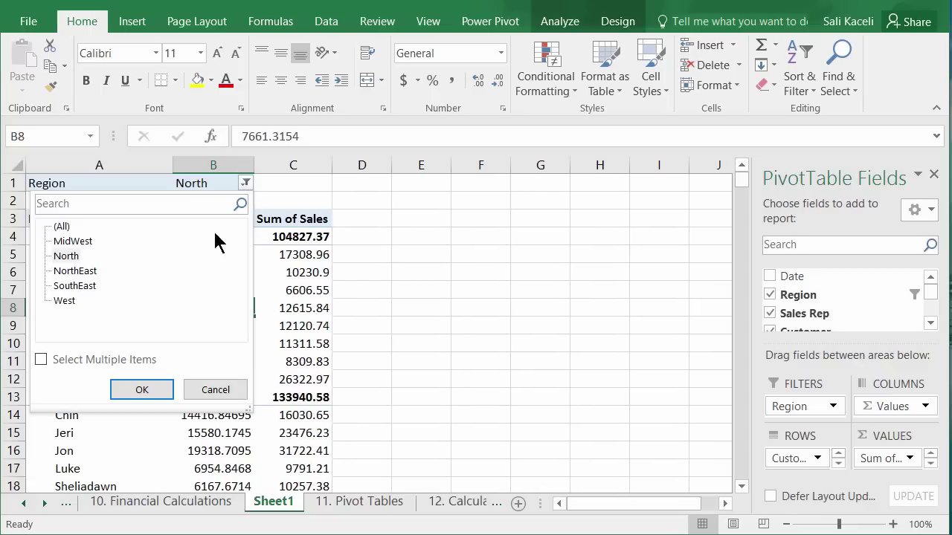
{"action": "left_click", "coordinate": [41, 359]}
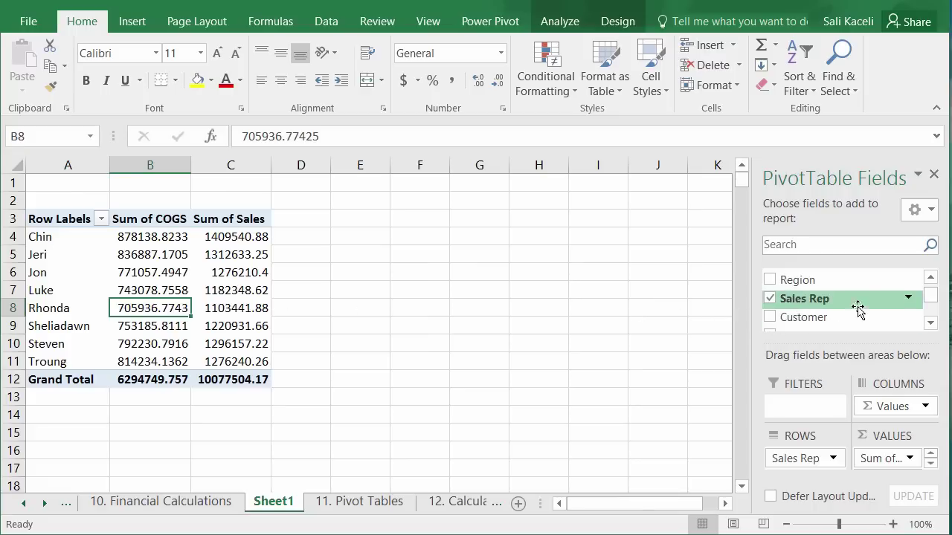
- Add Product items under each sales rep in the pivot rows
{"action": "scroll", "coordinate": [863, 312], "scroll_direction": "up", "scroll_amount": 1}
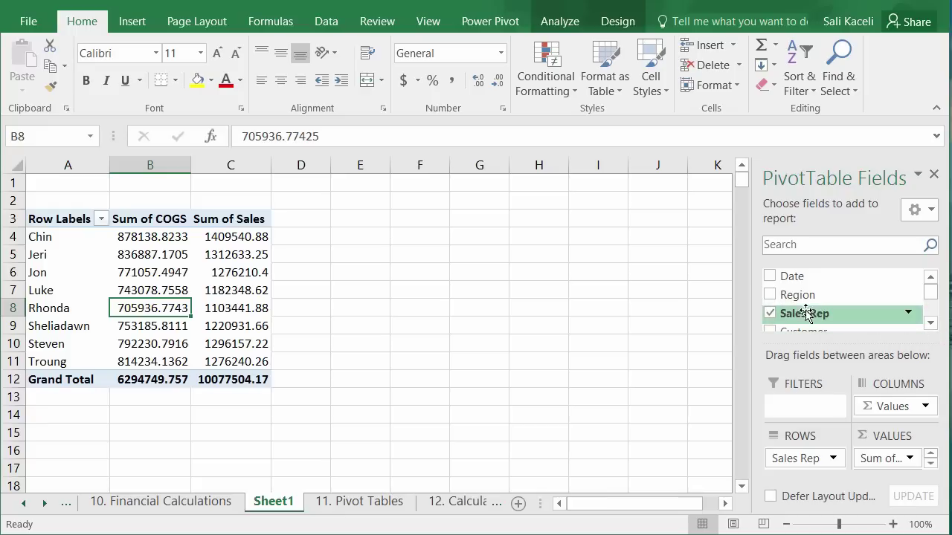
{"action": "left_click", "coordinate": [930, 324]}
{"action": "left_click", "coordinate": [931, 323]}
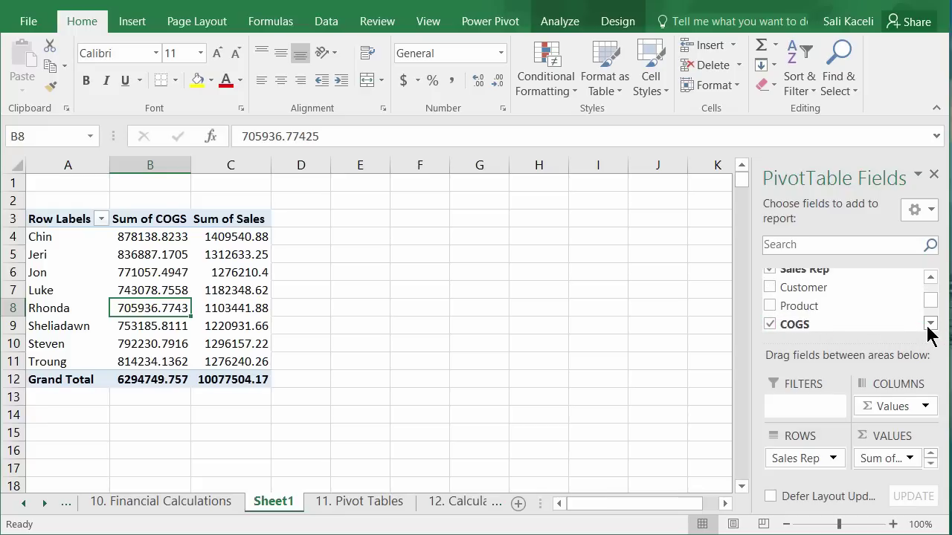
{"action": "left_click", "coordinate": [769, 305]}
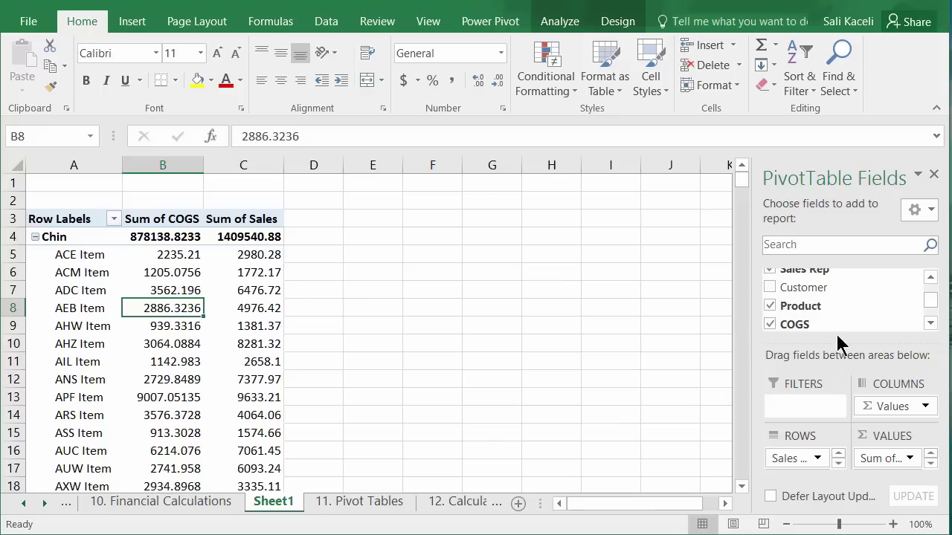
{"action": "left_click", "coordinate": [930, 325]}
{"action": "left_click", "coordinate": [931, 324]}
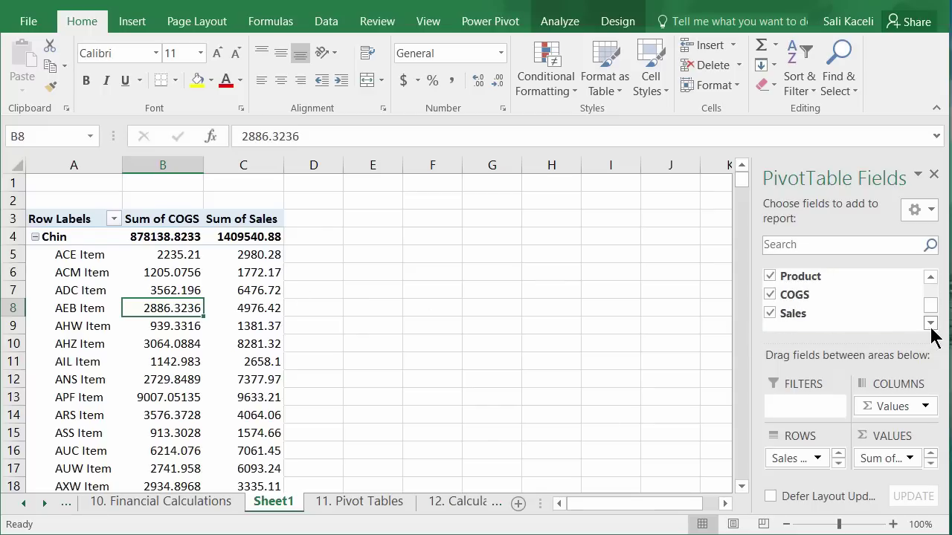
- Make Sales a report filter and review its values, leaving it at (All)
{"action": "left_click_drag", "start_coordinate": [795, 321], "coordinate": [807, 409]}
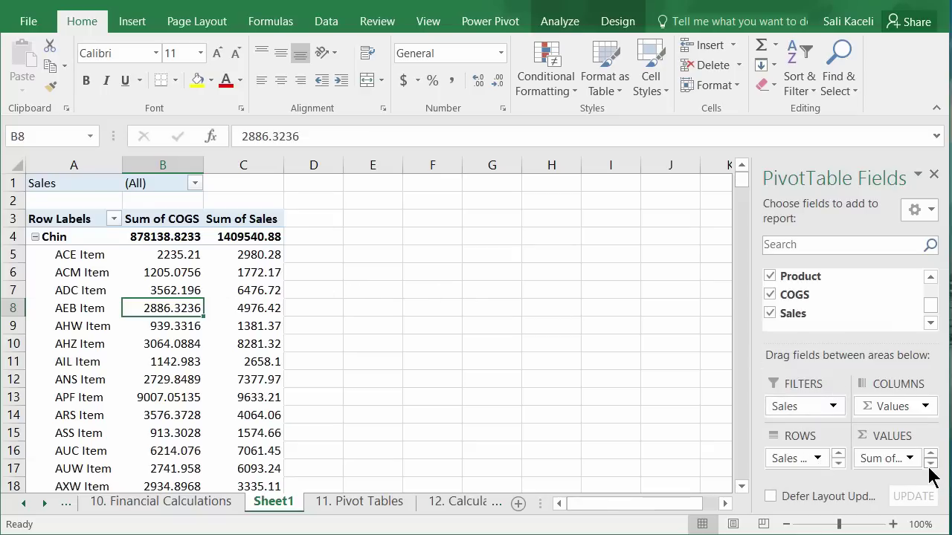
{"action": "left_click", "coordinate": [194, 183]}
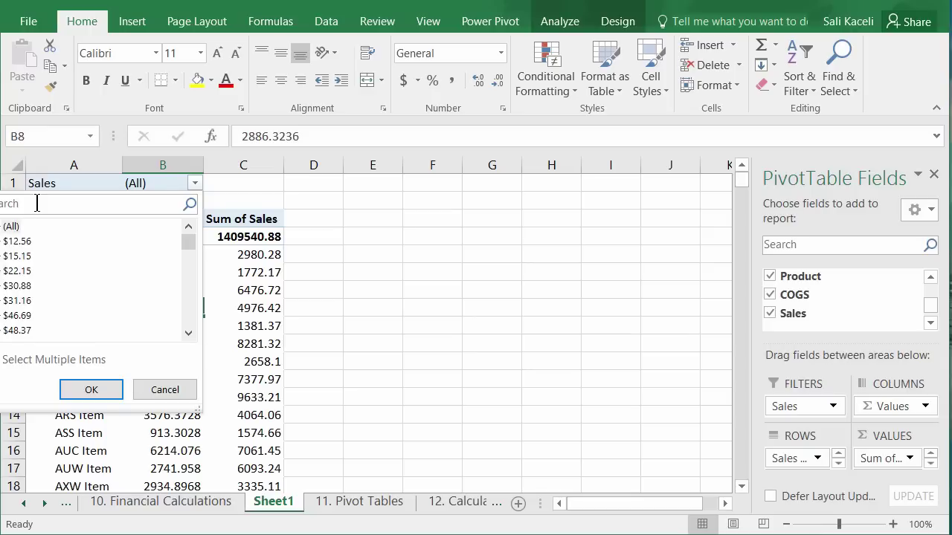
{"action": "left_click", "coordinate": [173, 389]}
{"action": "scroll", "coordinate": [818, 320], "scroll_direction": "down", "scroll_amount": 1}
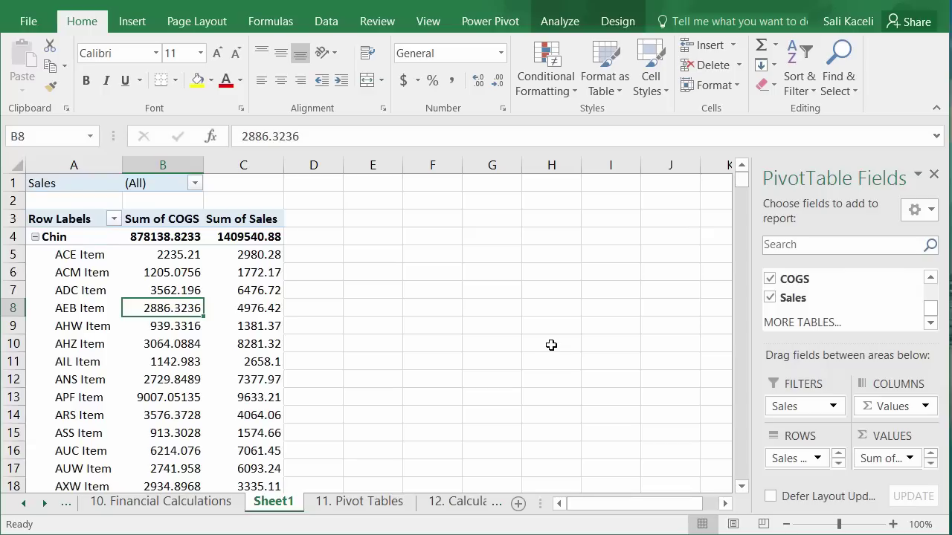
- Build a Data Model pivot on a new sheet with Company under each item, then return to Sheet1
{"action": "left_click", "coordinate": [799, 327]}
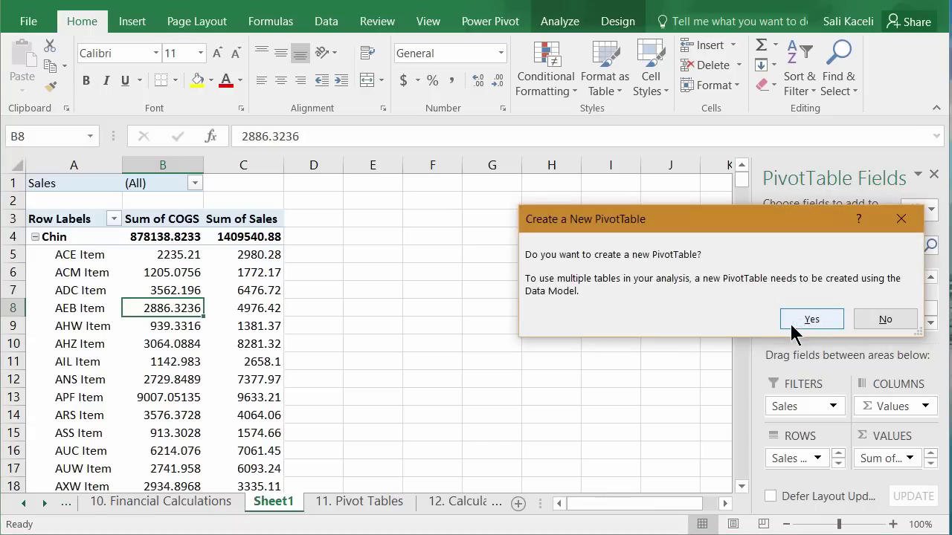
{"action": "left_click", "coordinate": [805, 324]}
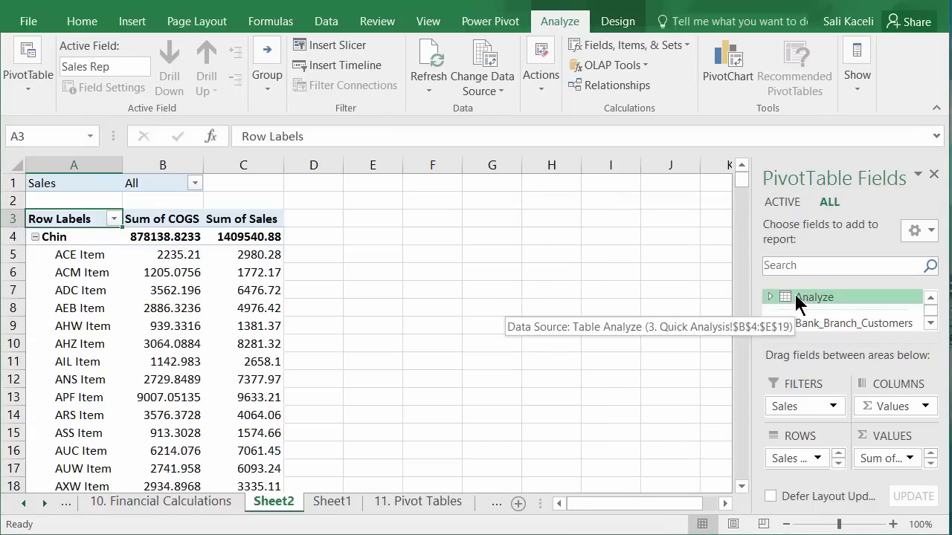
{"action": "left_click", "coordinate": [770, 298]}
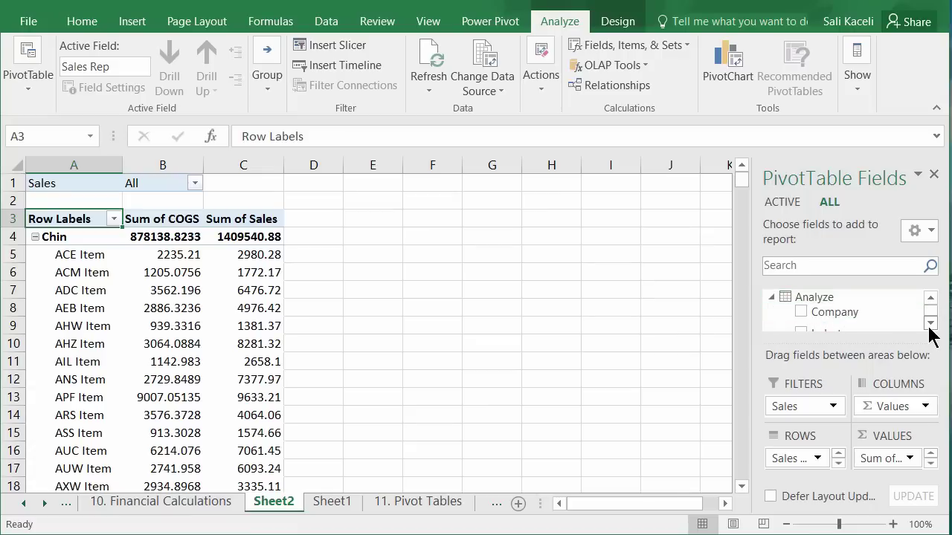
{"action": "left_click", "coordinate": [930, 323]}
{"action": "left_click", "coordinate": [801, 298]}
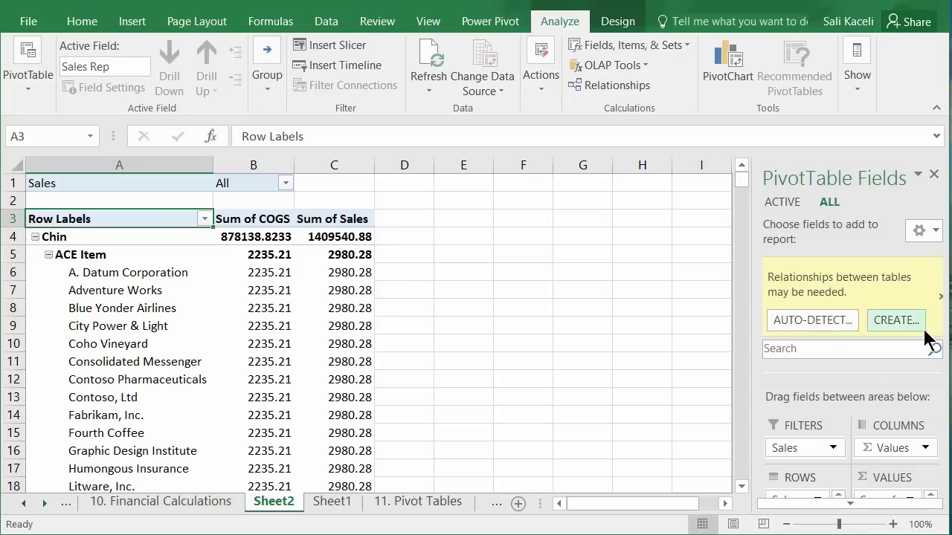
{"action": "left_click", "coordinate": [523, 397]}
{"action": "left_click", "coordinate": [254, 276]}
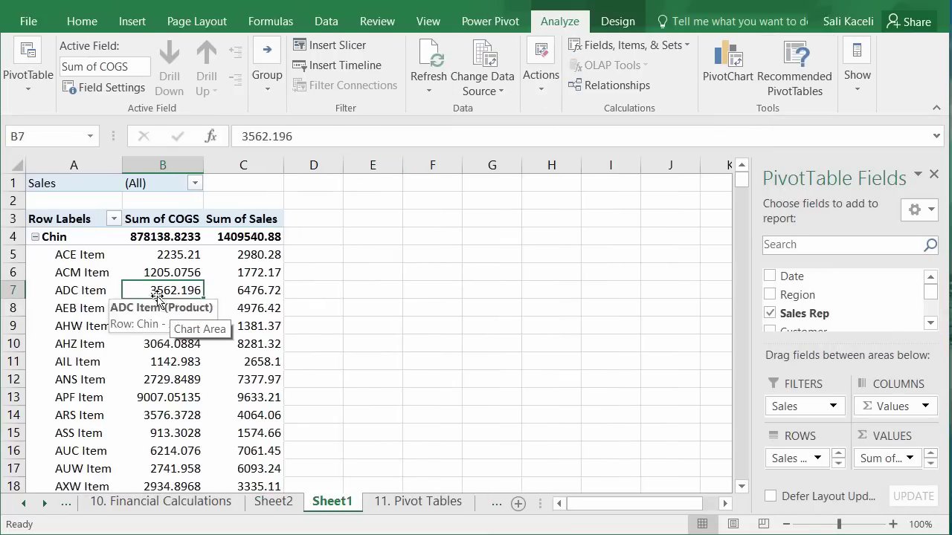
- Replace the pivot with the recommended Sum of Sales by Region layout
{"action": "left_click", "coordinate": [801, 95]}
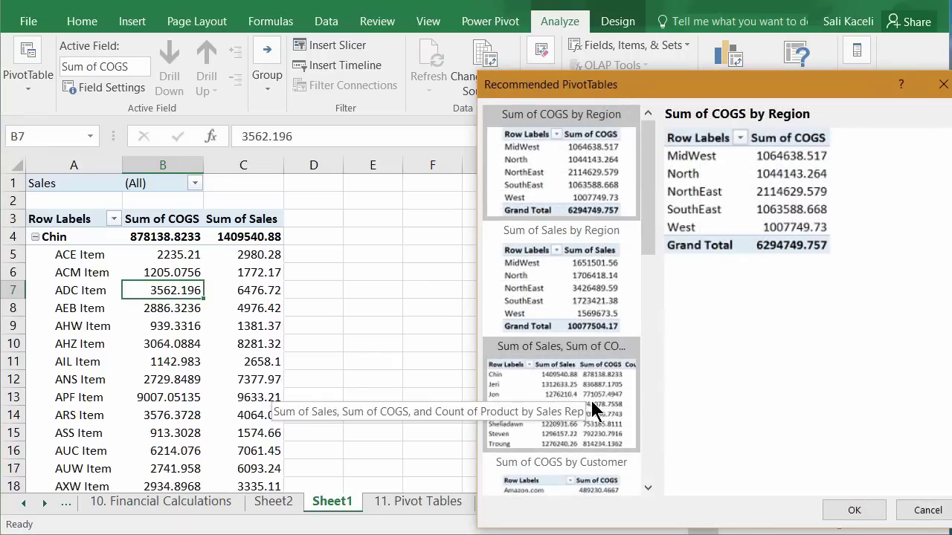
{"action": "scroll", "coordinate": [606, 325], "scroll_direction": "down", "scroll_amount": 5}
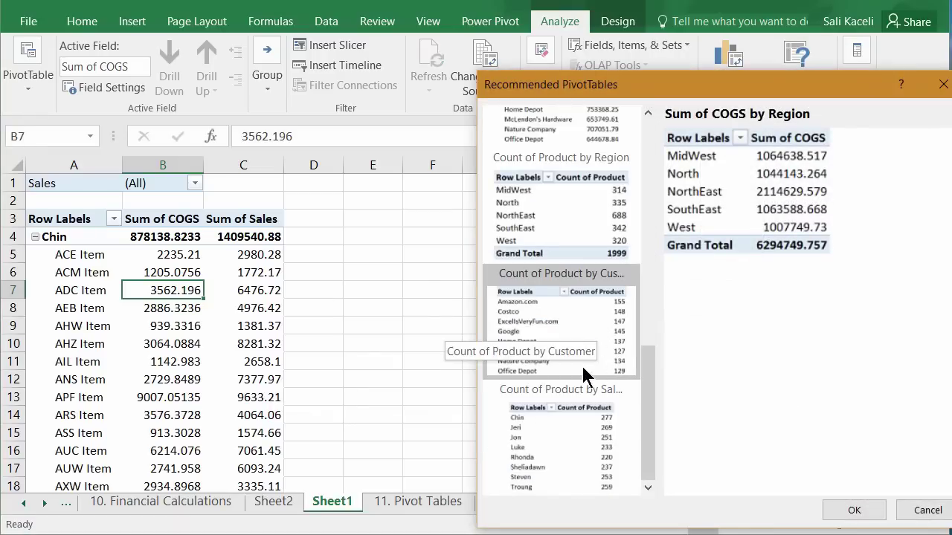
{"action": "scroll", "coordinate": [565, 334], "scroll_direction": "up", "scroll_amount": 5}
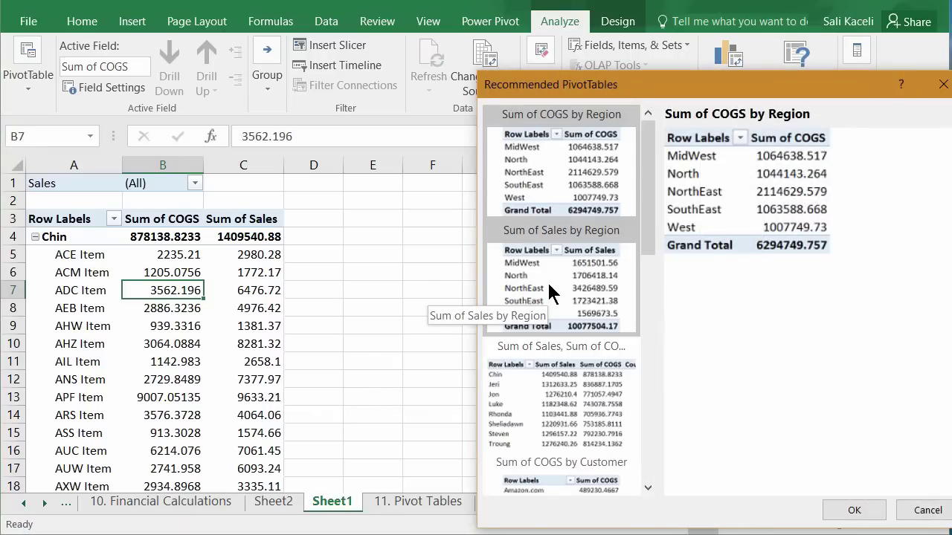
{"action": "double_click", "coordinate": [550, 292]}
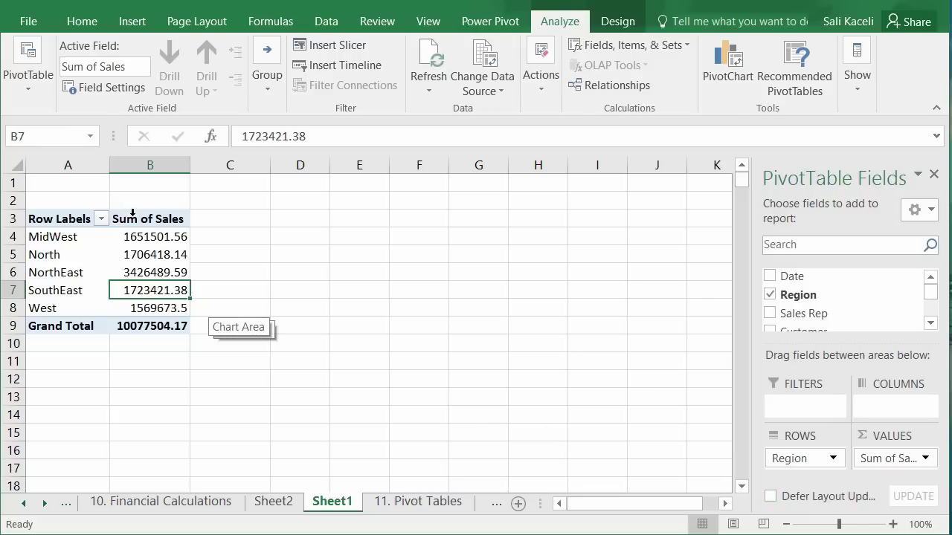
- Try Sales Rep, Customer and Product in the pivot, ending with Sum of COGS beside Sum of Sales
{"action": "left_click", "coordinate": [769, 314]}
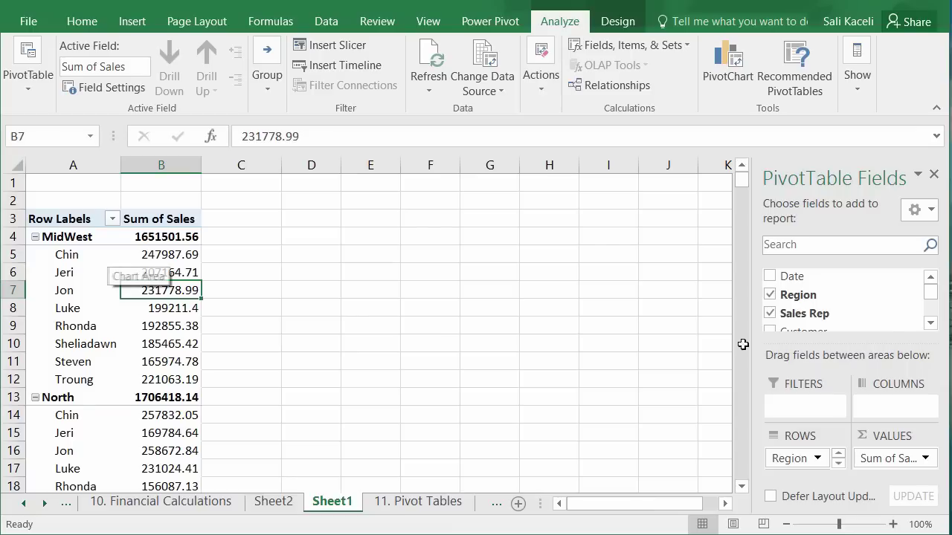
{"action": "left_click", "coordinate": [930, 322]}
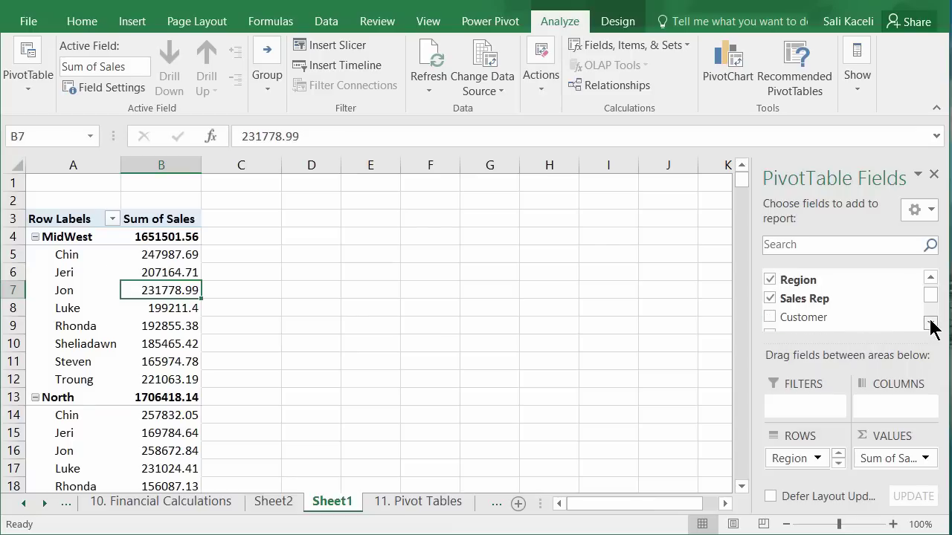
{"action": "left_click", "coordinate": [770, 317]}
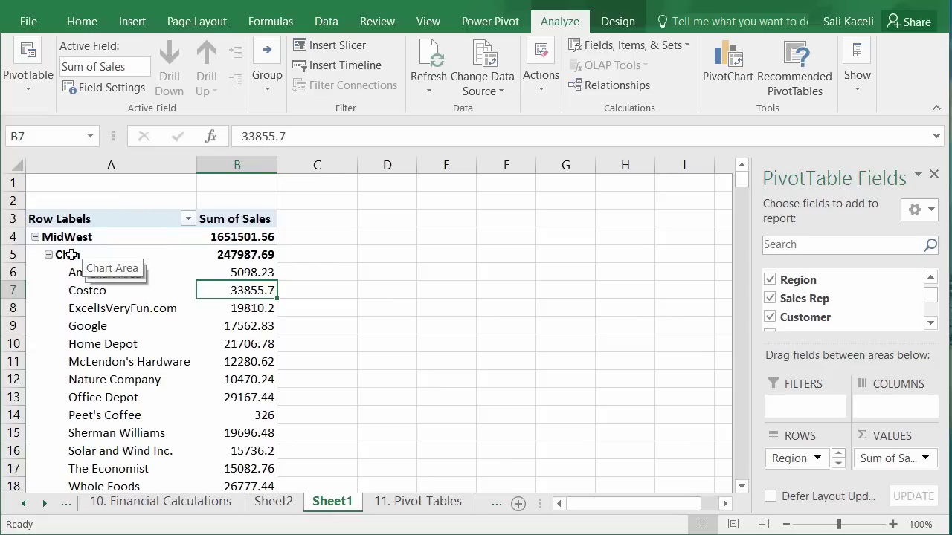
{"action": "left_click", "coordinate": [930, 324]}
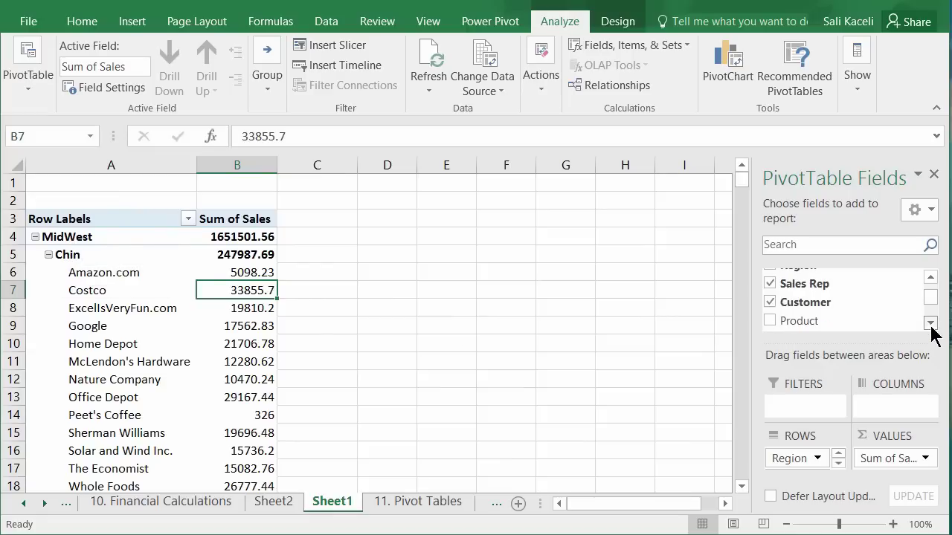
{"action": "left_click", "coordinate": [771, 322]}
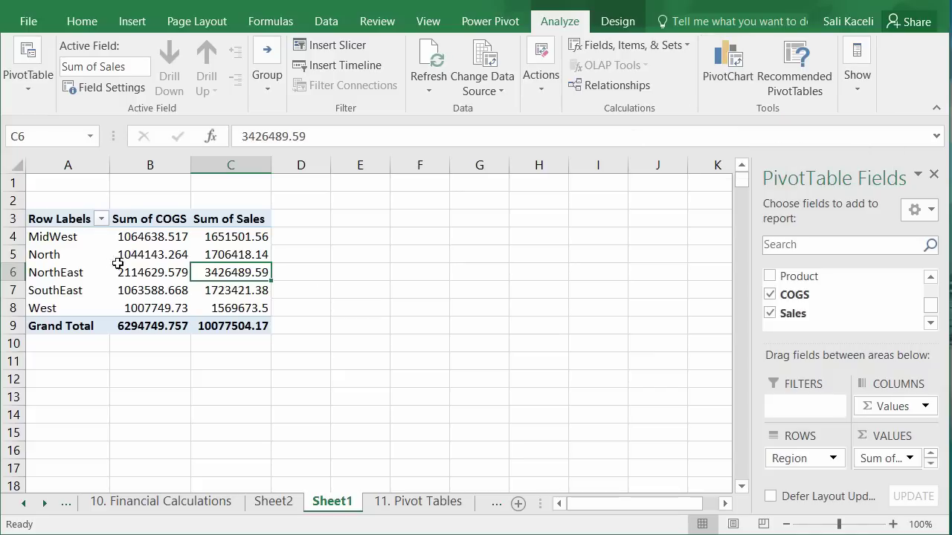
- Create a clustered column PivotChart of the region rows and place it right of the pivot table
{"action": "left_click_drag", "start_coordinate": [52, 237], "coordinate": [223, 307]}
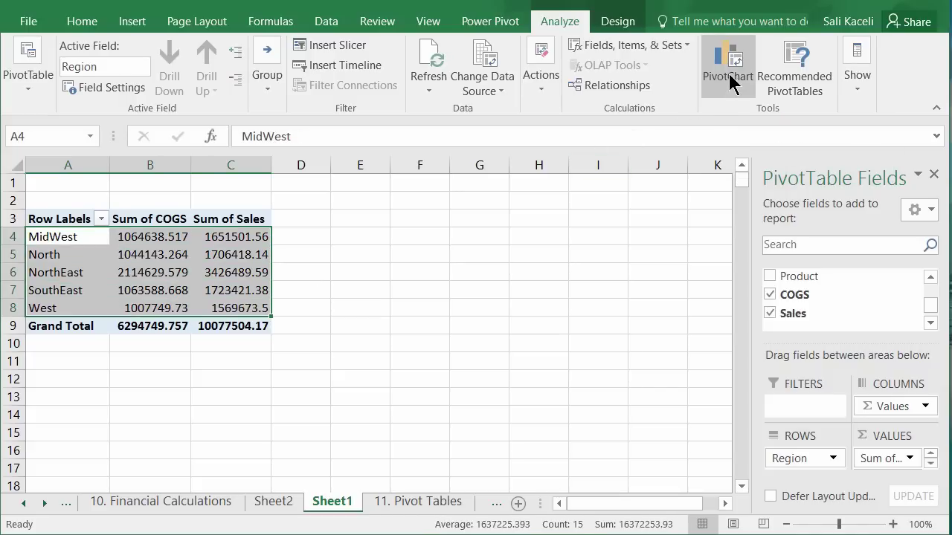
{"action": "left_click", "coordinate": [728, 74]}
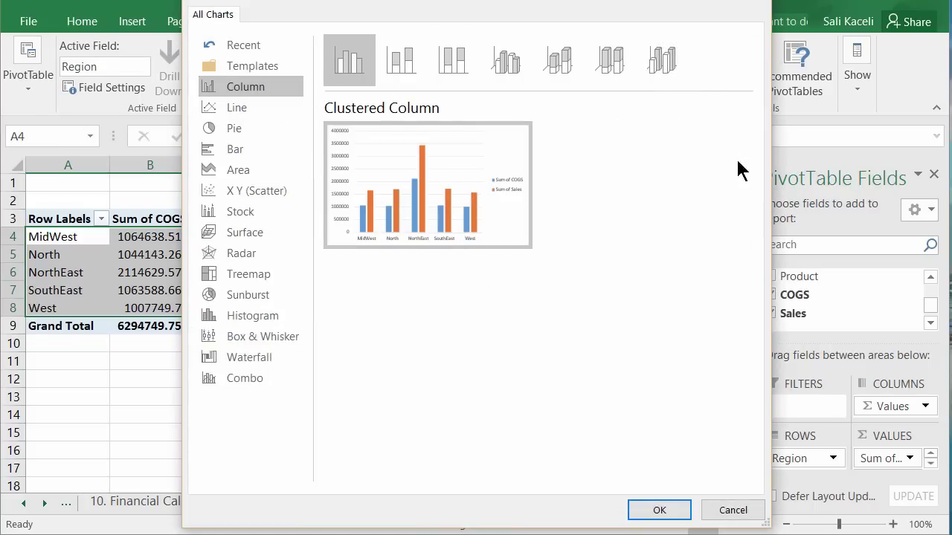
{"action": "left_click", "coordinate": [659, 510]}
{"action": "mouse_move", "coordinate": [367, 302]}
{"action": "left_mouse_down"}
{"action": "mouse_move", "coordinate": [384, 302]}
{"action": "mouse_move", "coordinate": [378, 296]}
{"action": "left_mouse_up"}
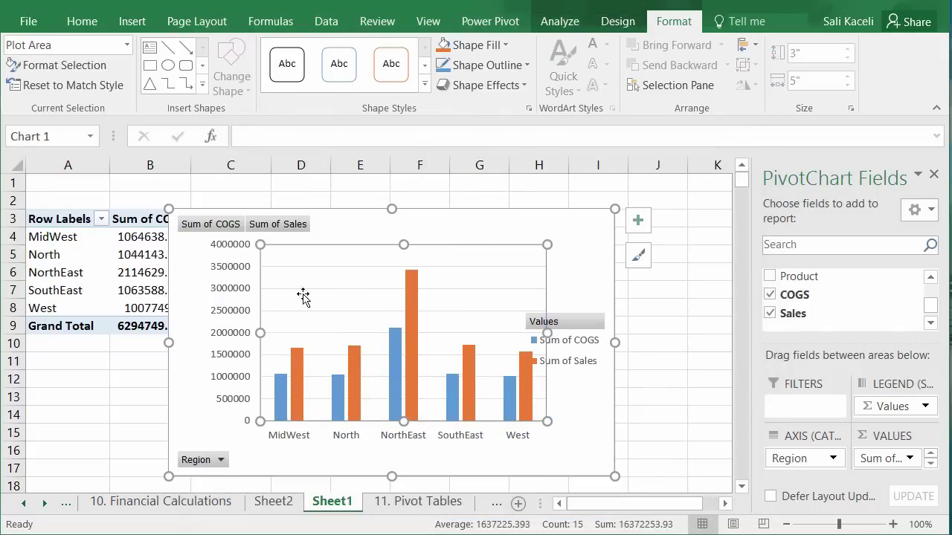
{"action": "key", "text": "ctrl+z"}
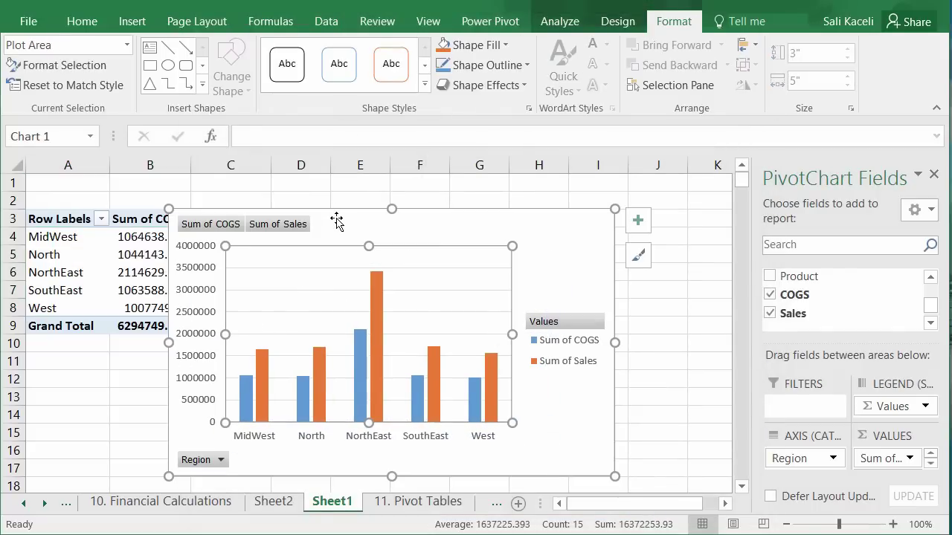
{"action": "left_click_drag", "start_coordinate": [336, 219], "coordinate": [472, 220]}
{"action": "left_click", "coordinate": [231, 415]}
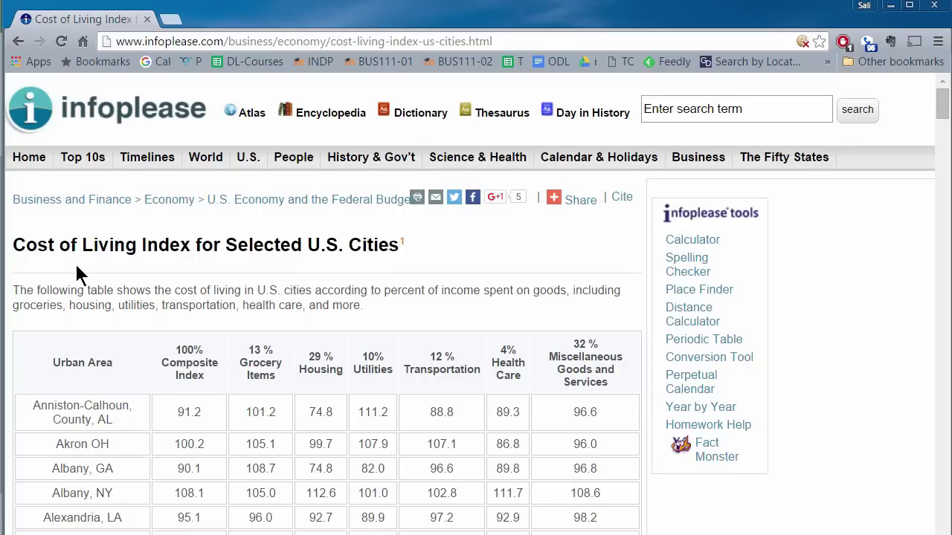
- Jump to the bottom of the infoplease cost-of-living page and minimize Chrome
{"action": "key", "text": "End"}
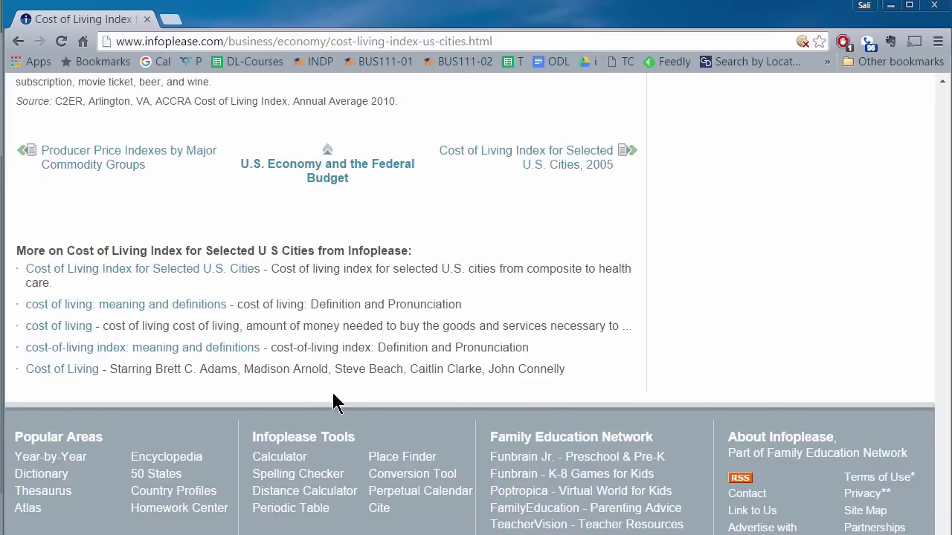
{"action": "left_click", "coordinate": [890, 5]}
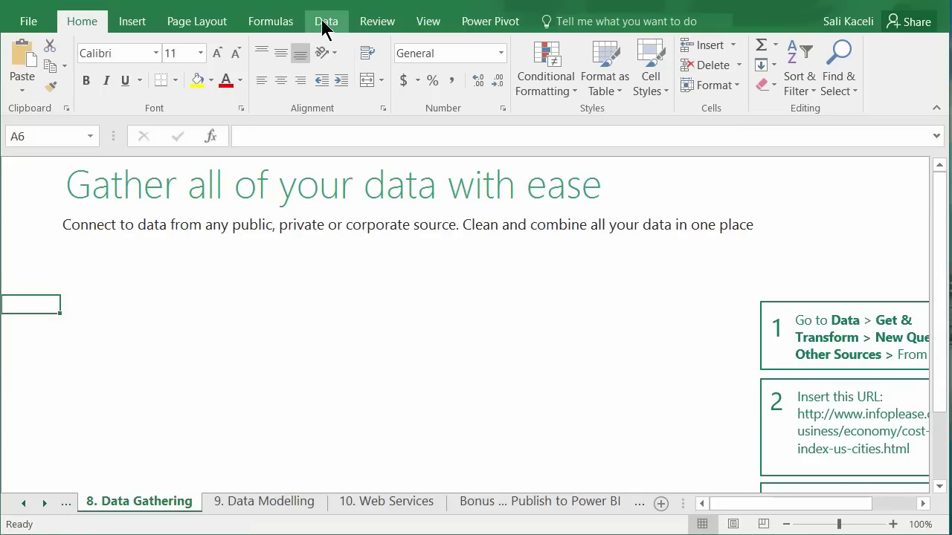
- Start a From Web query and paste the infoplease cost-of-living index URL into it
{"action": "left_click", "coordinate": [325, 23]}
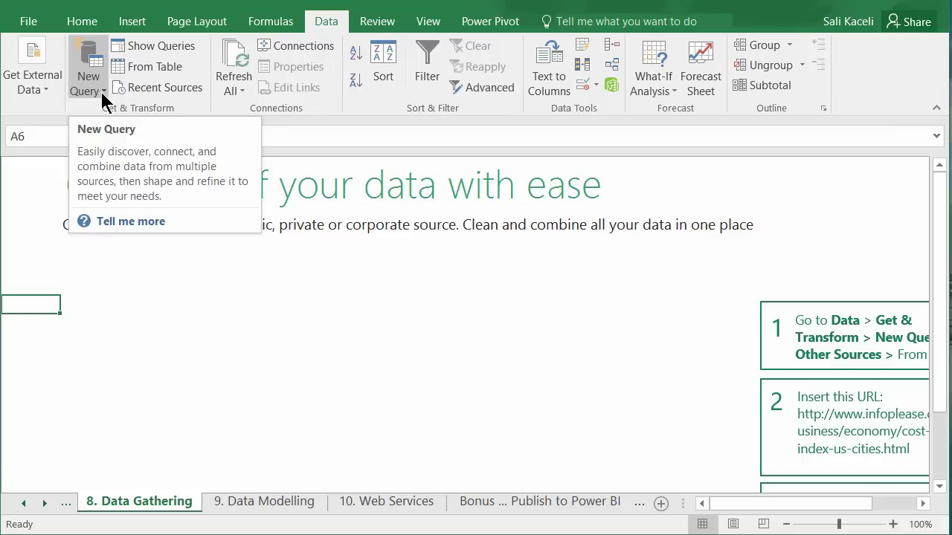
{"action": "left_click", "coordinate": [100, 89]}
{"action": "mouse_move", "coordinate": [116, 135]}
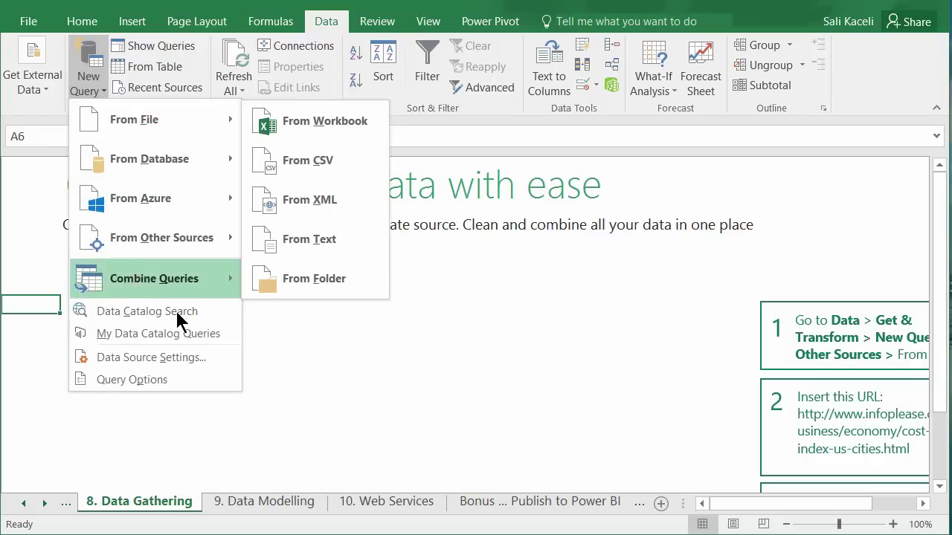
{"action": "mouse_move", "coordinate": [193, 238]}
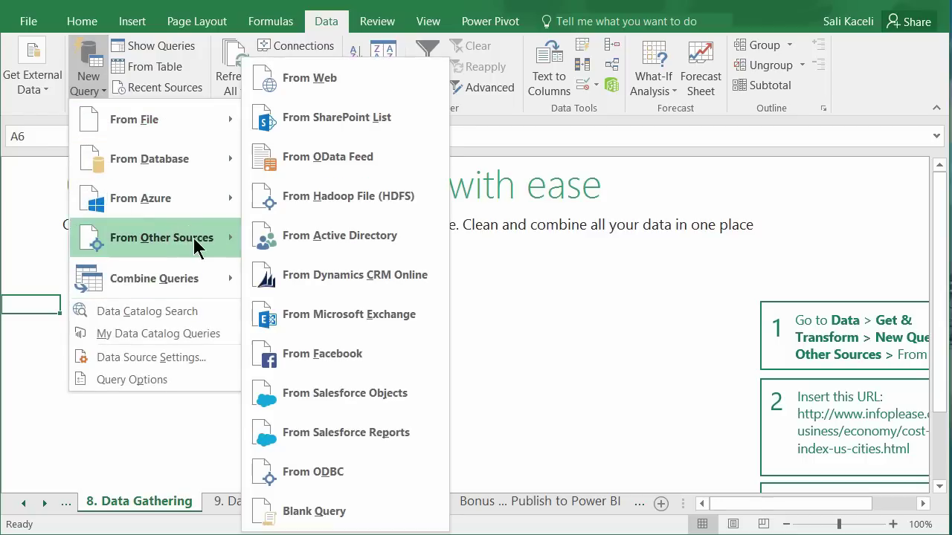
{"action": "left_click", "coordinate": [311, 85]}
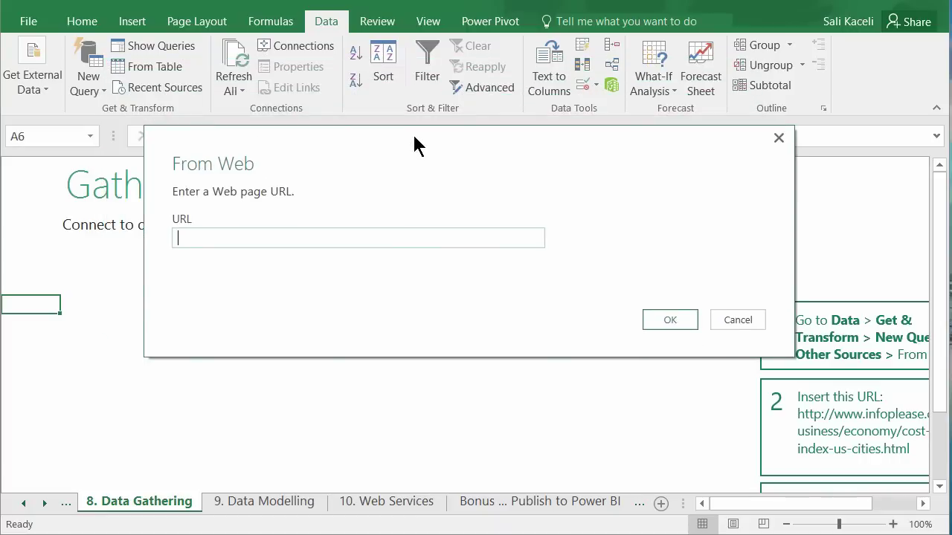
{"action": "right_click", "coordinate": [202, 238]}
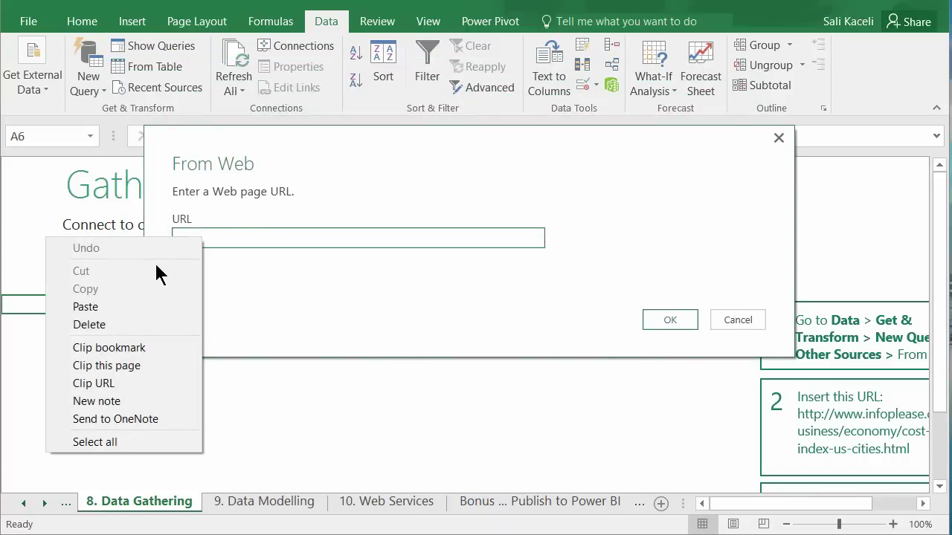
{"action": "left_click", "coordinate": [111, 307]}
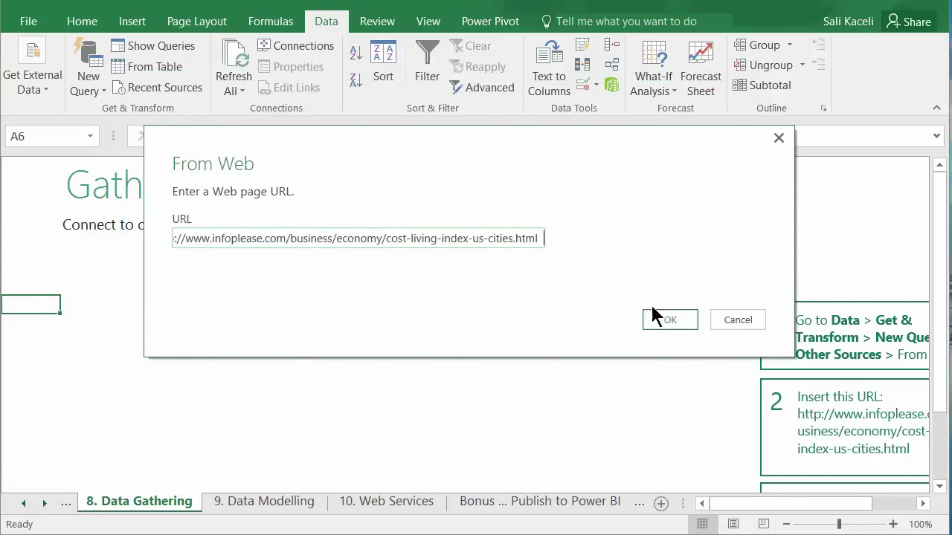
- Connect to the infoplease page, preview Table 0 in the Navigator and load it into the sheet
{"action": "left_click", "coordinate": [669, 322]}
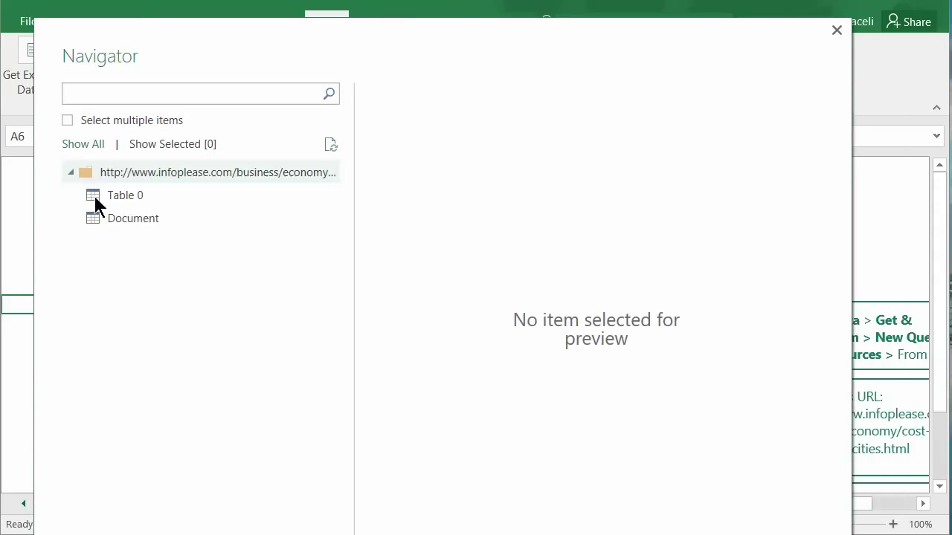
{"action": "left_click", "coordinate": [124, 199]}
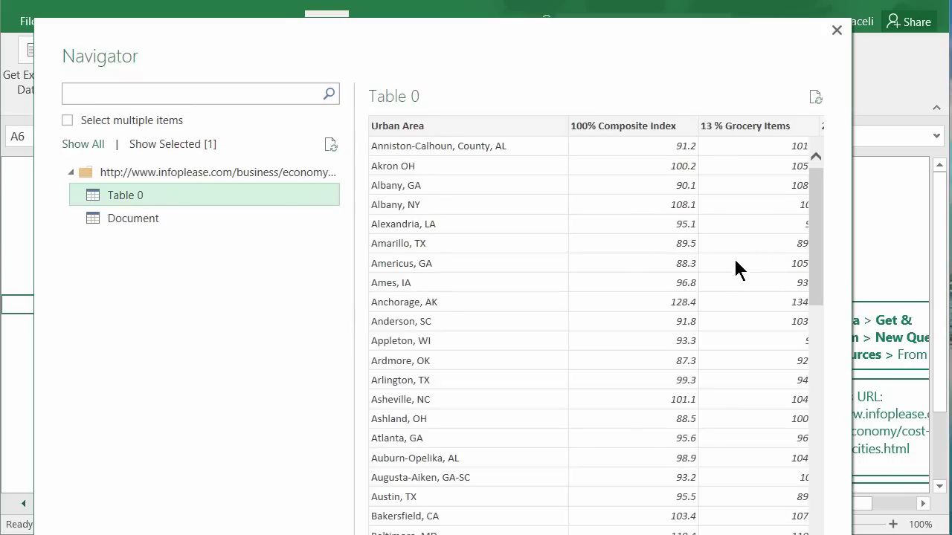
{"action": "scroll", "coordinate": [735, 262], "scroll_direction": "down", "scroll_amount": 15}
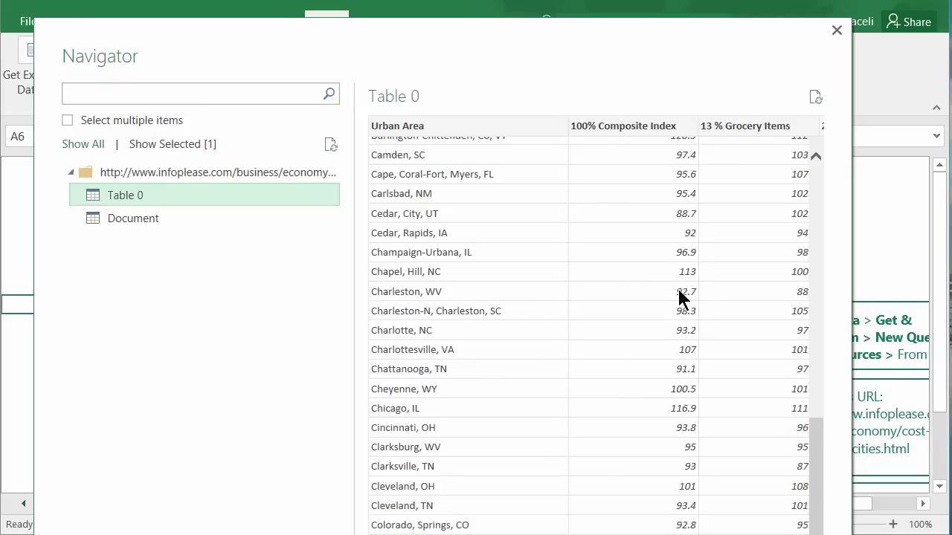
{"action": "left_click_drag", "start_coordinate": [407, 56], "coordinate": [405, 0]}
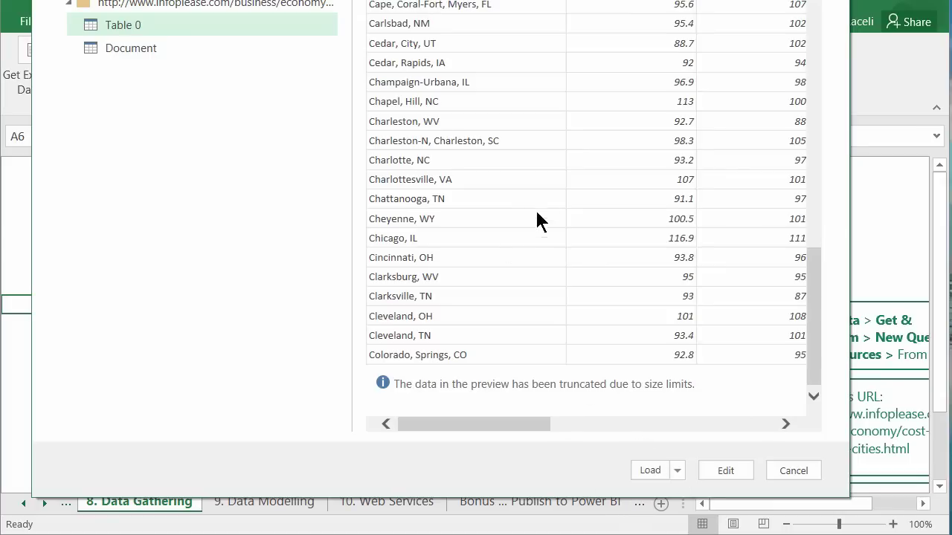
{"action": "left_click", "coordinate": [650, 471]}
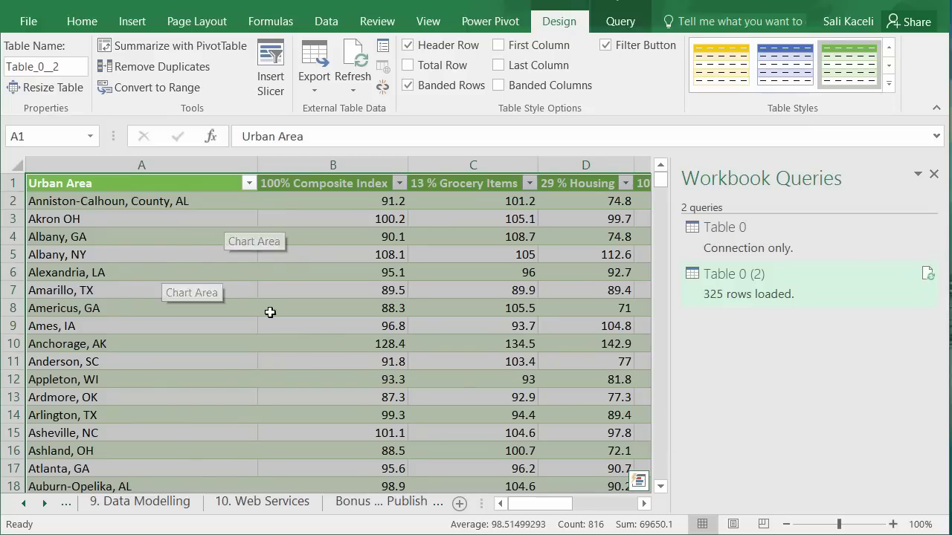
- Scroll through the imported Table_0_2 cost-of-living table
{"action": "left_click", "coordinate": [304, 322]}
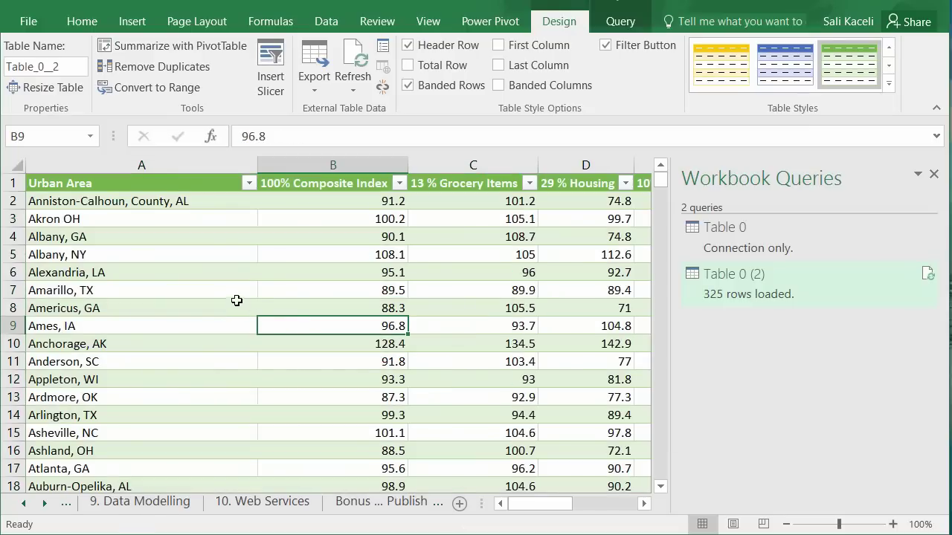
{"action": "scroll", "coordinate": [157, 375], "scroll_direction": "down", "scroll_amount": 1}
{"action": "scroll", "coordinate": [153, 375], "scroll_direction": "down", "scroll_amount": 1}
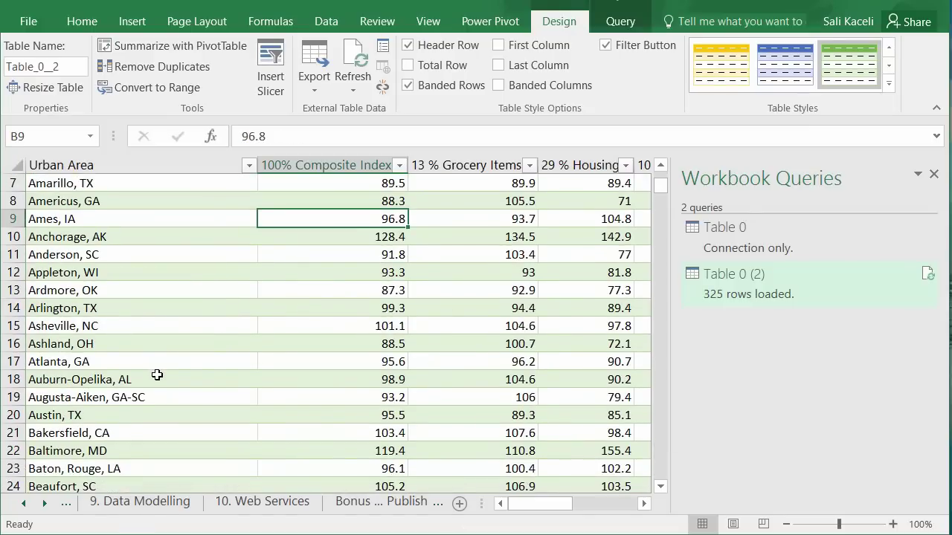
{"action": "scroll", "coordinate": [305, 385], "scroll_direction": "down", "scroll_amount": 2}
{"action": "scroll", "coordinate": [307, 392], "scroll_direction": "down", "scroll_amount": 20}
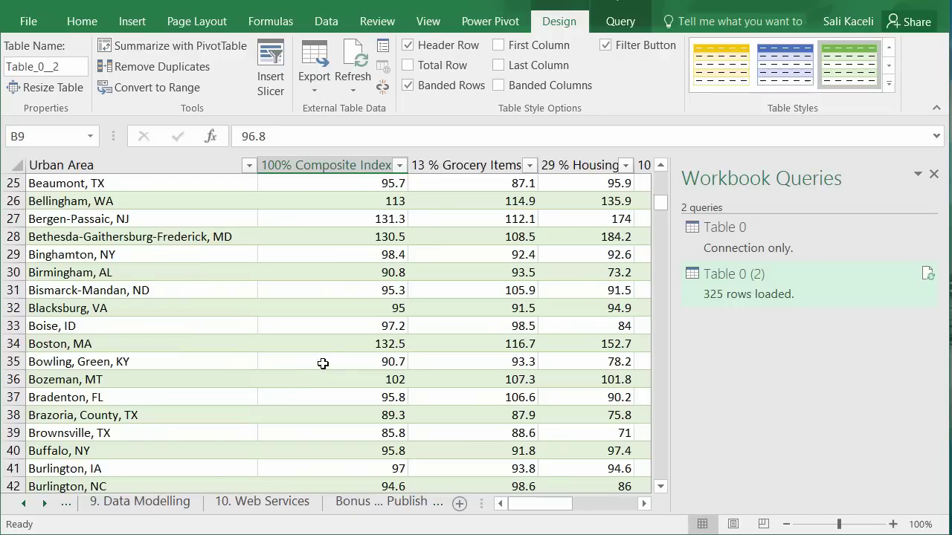
{"action": "scroll", "coordinate": [577, 400], "scroll_direction": "down", "scroll_amount": 20}
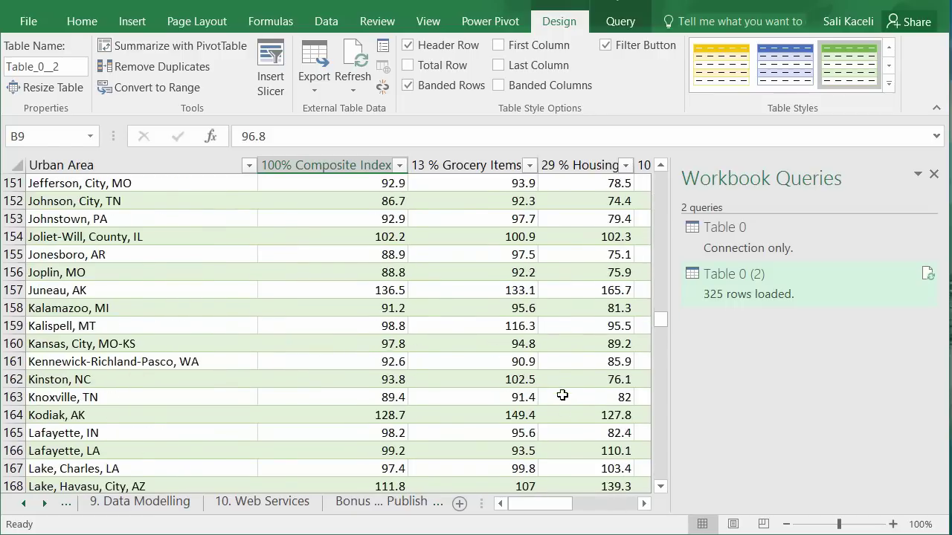
{"action": "scroll", "coordinate": [610, 439], "scroll_direction": "down", "scroll_amount": 20}
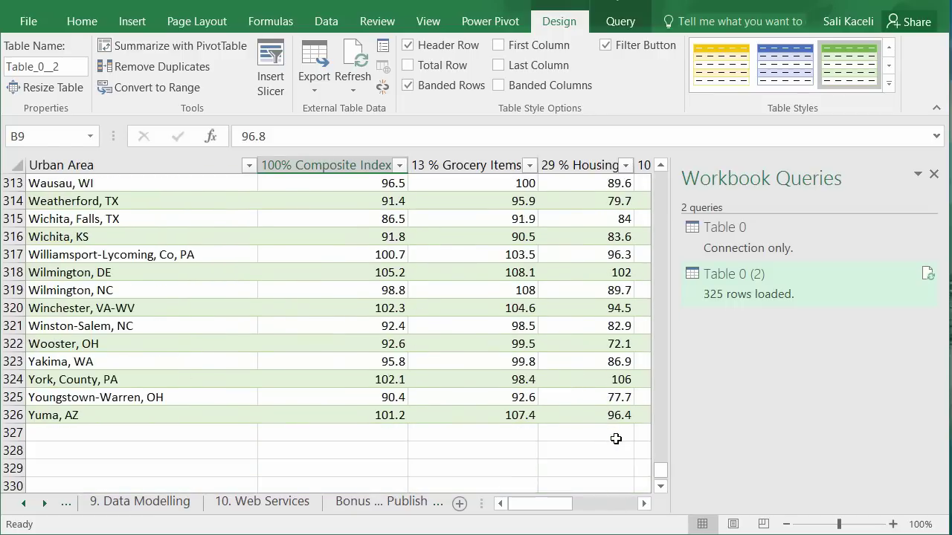
{"action": "scroll", "coordinate": [595, 446], "scroll_direction": "up", "scroll_amount": 4}
{"action": "left_click_drag", "start_coordinate": [554, 515], "coordinate": [624, 516]}
- Select the whole table and browse the Quick Analysis chart and totals suggestions, then dismiss them
{"action": "key", "text": "ctrl+End"}
{"action": "key", "text": "ctrl+shift+Home"}
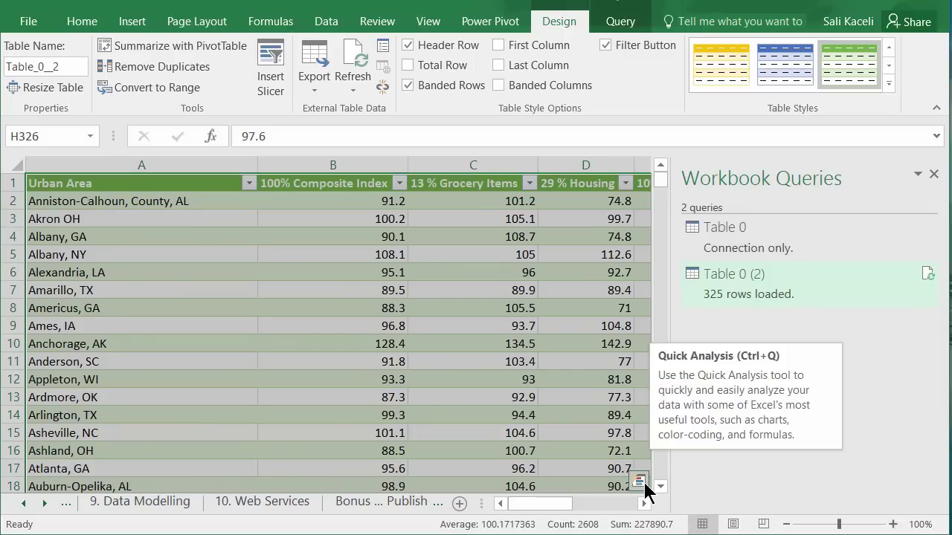
{"action": "left_click", "coordinate": [640, 482]}
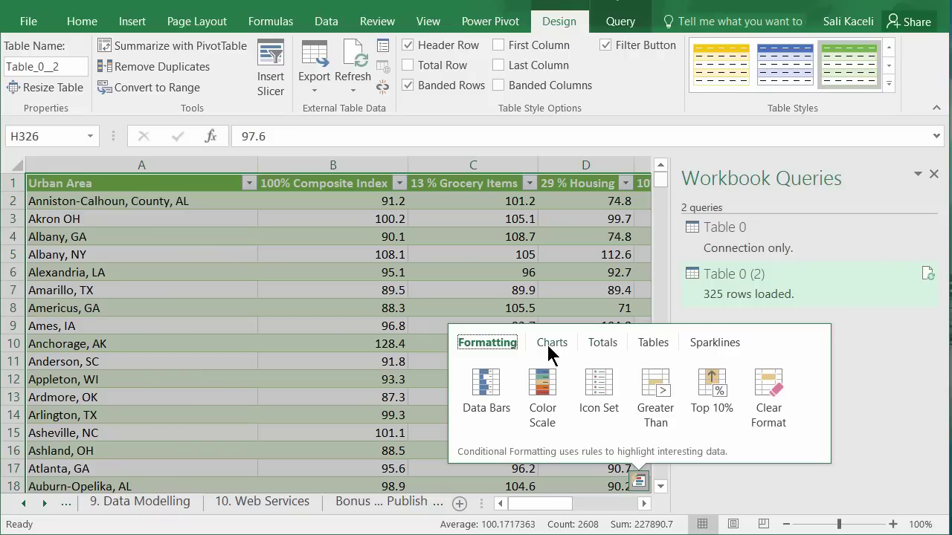
{"action": "left_click", "coordinate": [550, 346]}
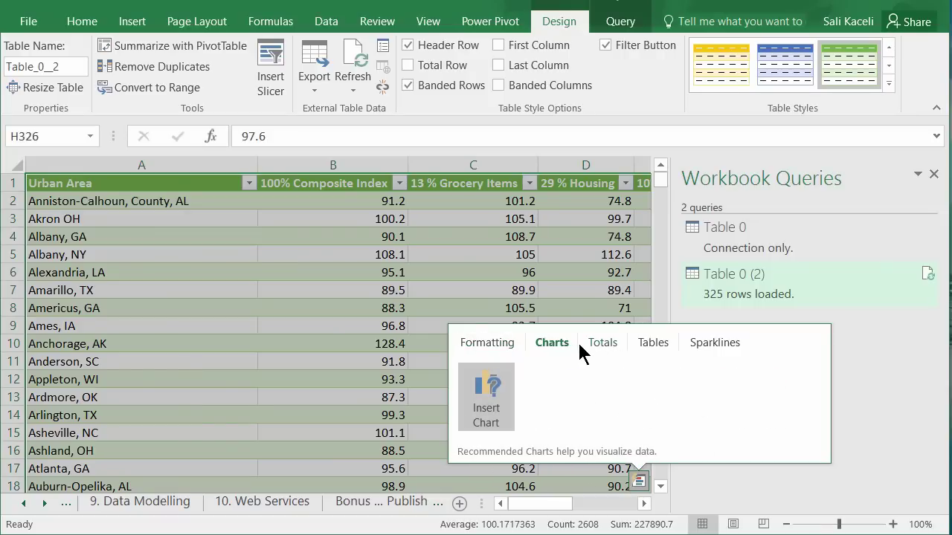
{"action": "left_click", "coordinate": [591, 344]}
{"action": "left_click", "coordinate": [303, 308]}
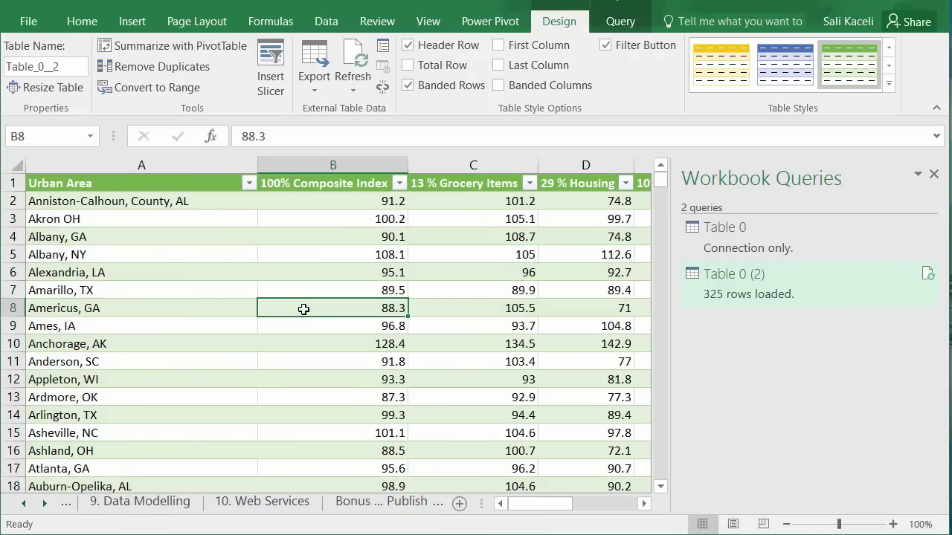
{"action": "mouse_move", "coordinate": [733, 254]}
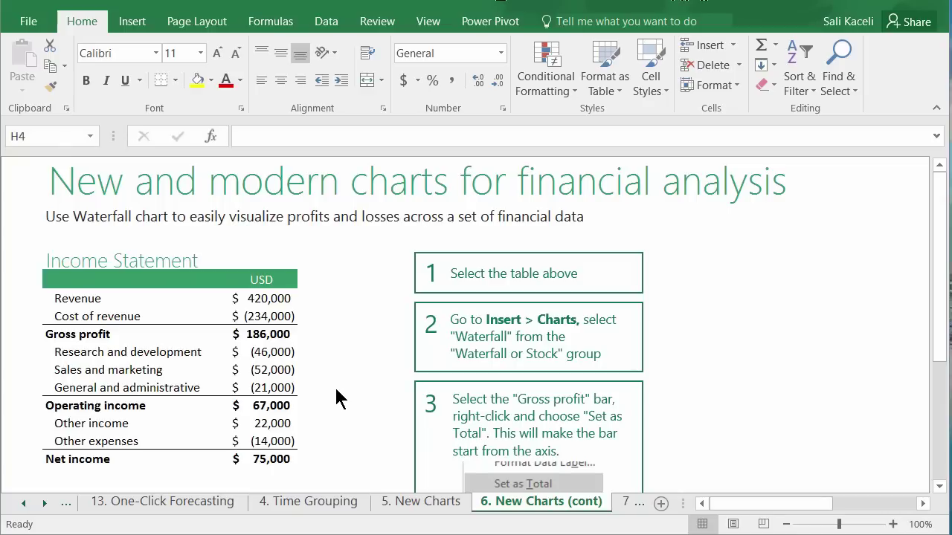
- Insert a Waterfall chart from the Income Statement labels and USD figures
{"action": "scroll", "coordinate": [334, 391], "scroll_direction": "down", "scroll_amount": 2}
{"action": "scroll", "coordinate": [332, 386], "scroll_direction": "up", "scroll_amount": 1}
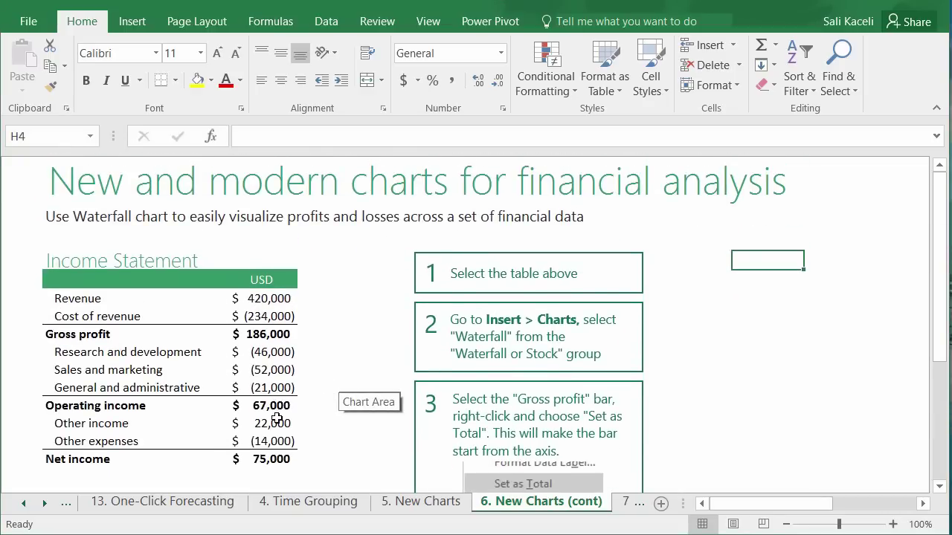
{"action": "left_click", "coordinate": [57, 266]}
{"action": "left_click_drag", "start_coordinate": [58, 265], "coordinate": [249, 459]}
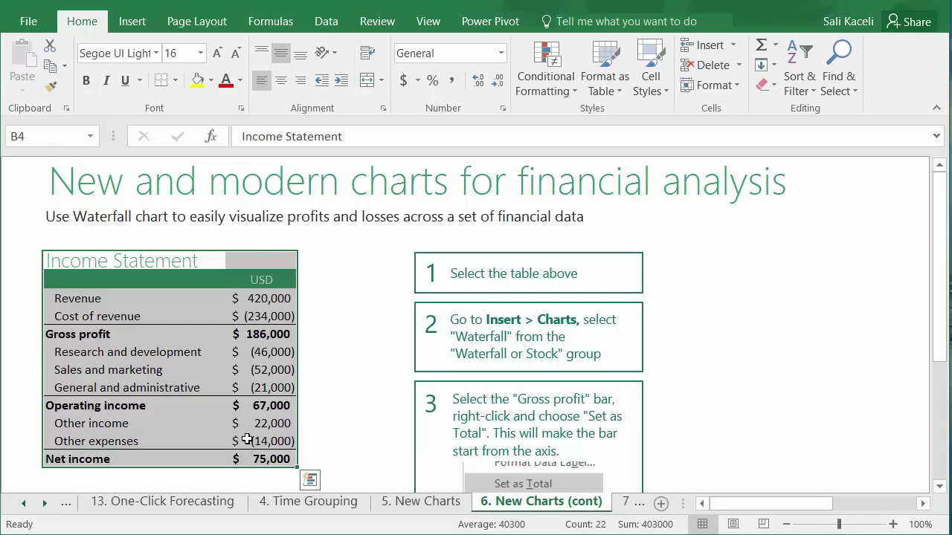
{"action": "left_click", "coordinate": [134, 22]}
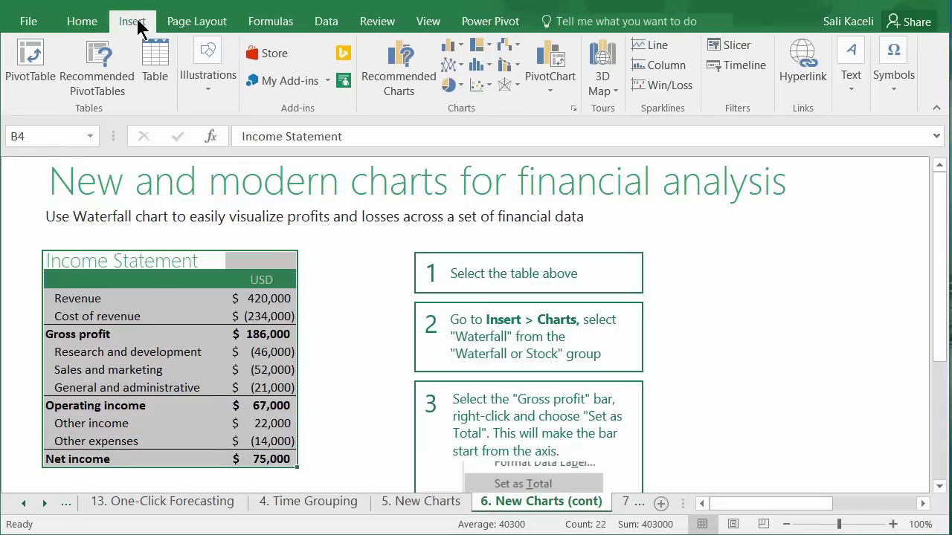
{"action": "left_click", "coordinate": [518, 52]}
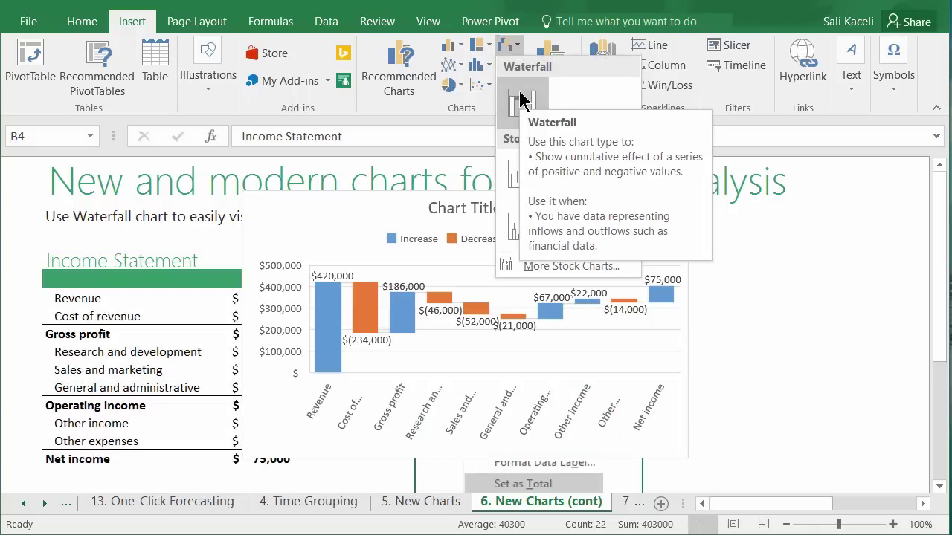
{"action": "left_click", "coordinate": [521, 100]}
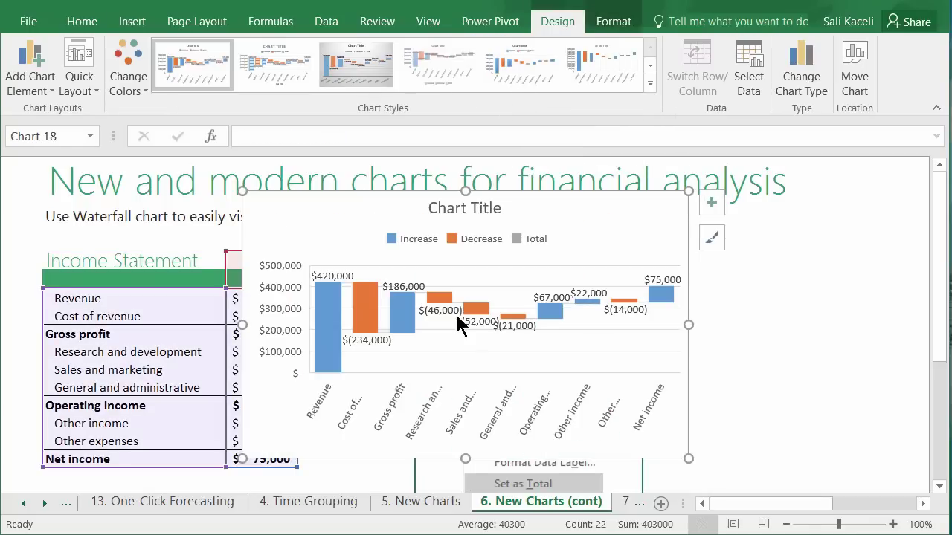
- Move and enlarge the waterfall chart, then set Gross profit as a total bar
{"action": "left_click_drag", "start_coordinate": [392, 206], "coordinate": [538, 175]}
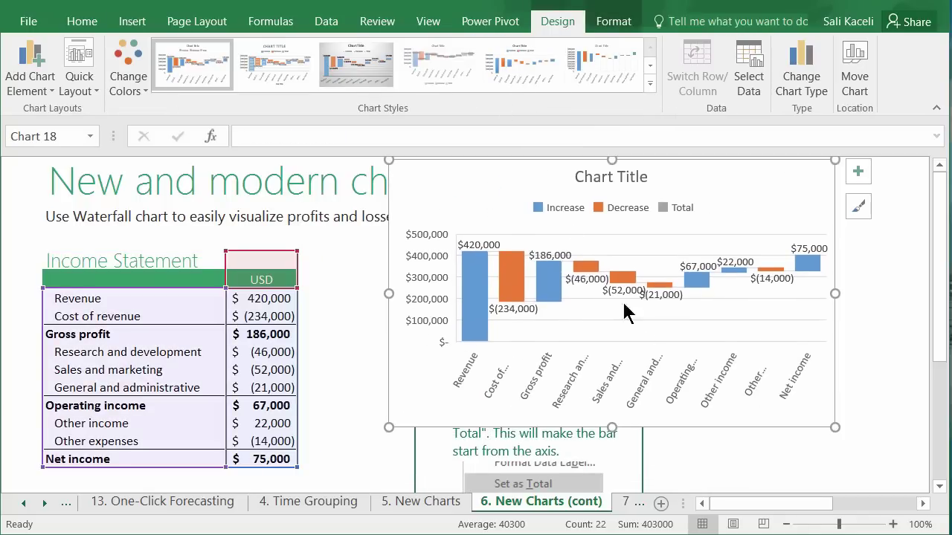
{"action": "left_click_drag", "start_coordinate": [835, 425], "coordinate": [901, 478]}
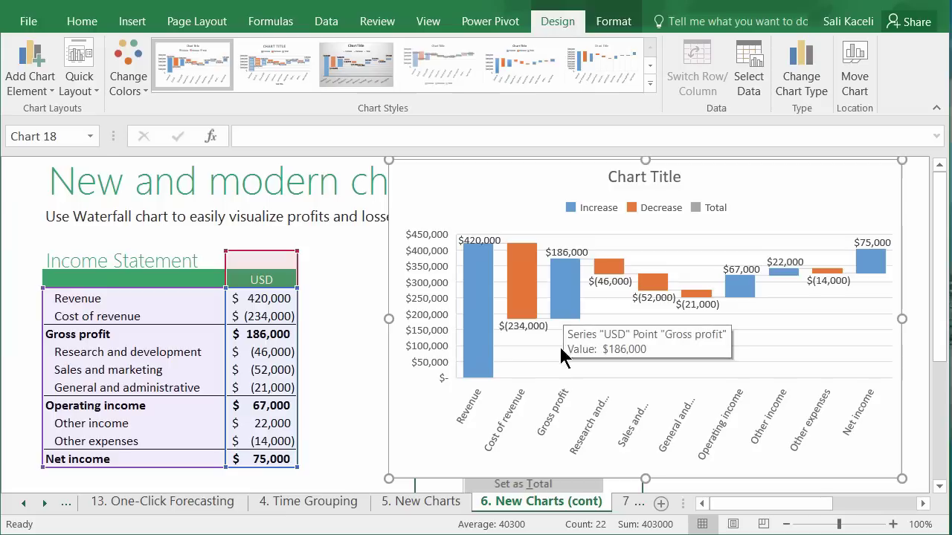
{"action": "left_click", "coordinate": [569, 308]}
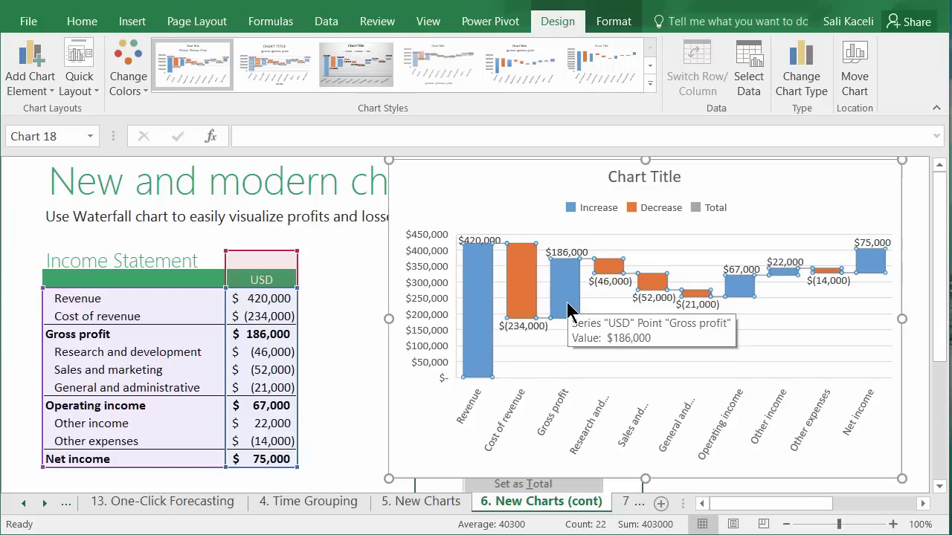
{"action": "right_click", "coordinate": [569, 308]}
{"action": "right_click", "coordinate": [561, 301]}
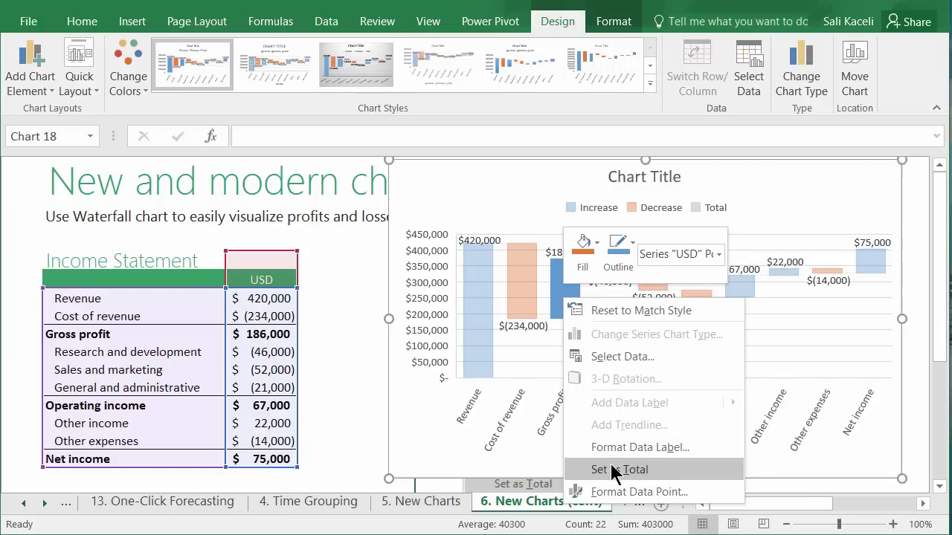
{"action": "left_click", "coordinate": [615, 470]}
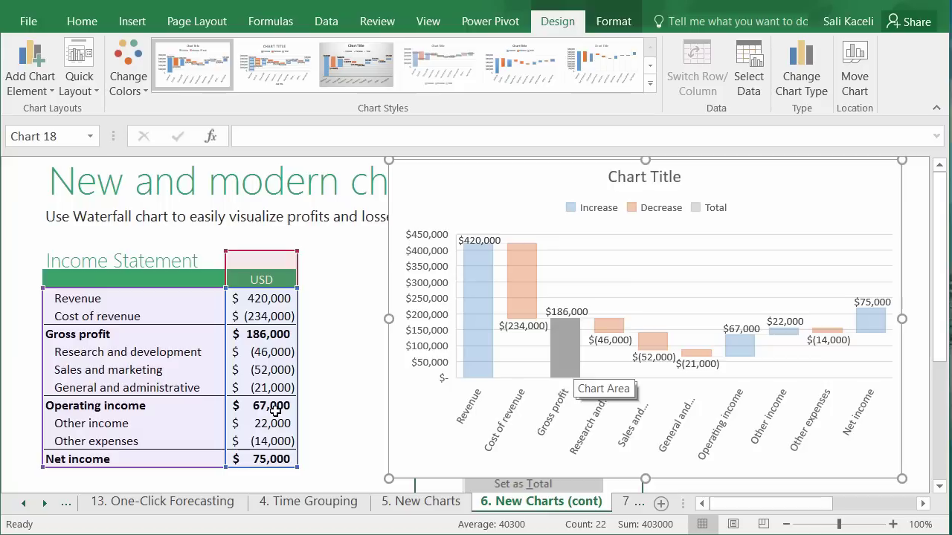
- Set Operating income and Net income as total bars, then deselect the chart
{"action": "left_click", "coordinate": [746, 344]}
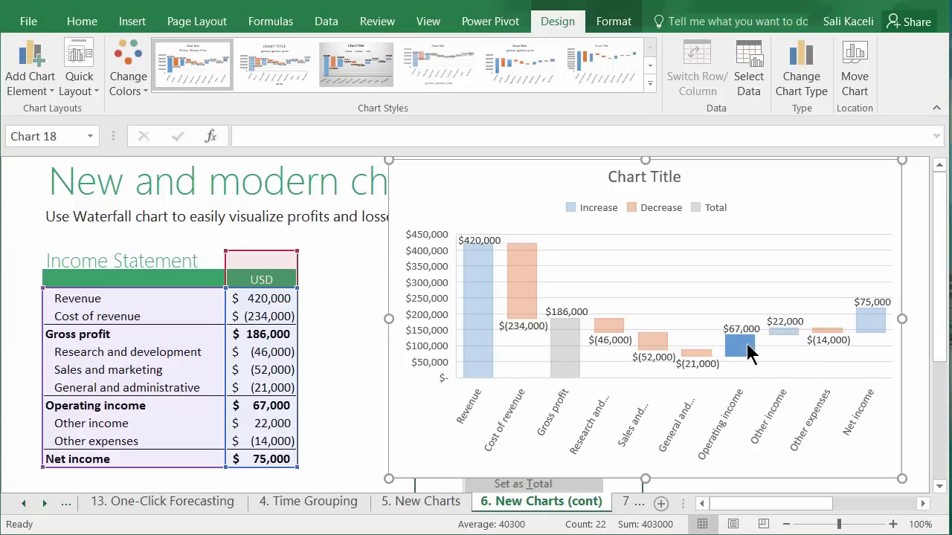
{"action": "right_click", "coordinate": [746, 343]}
{"action": "left_click", "coordinate": [794, 310]}
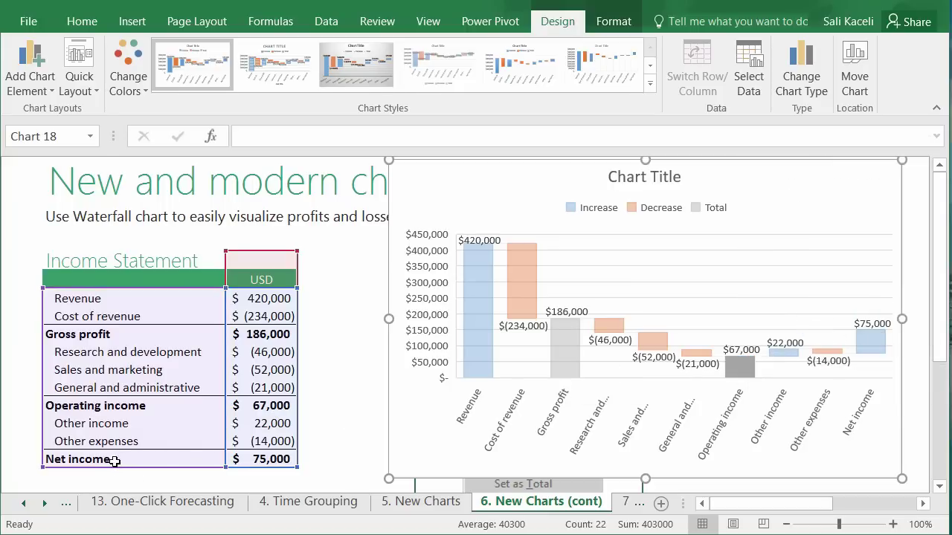
{"action": "left_click", "coordinate": [874, 351]}
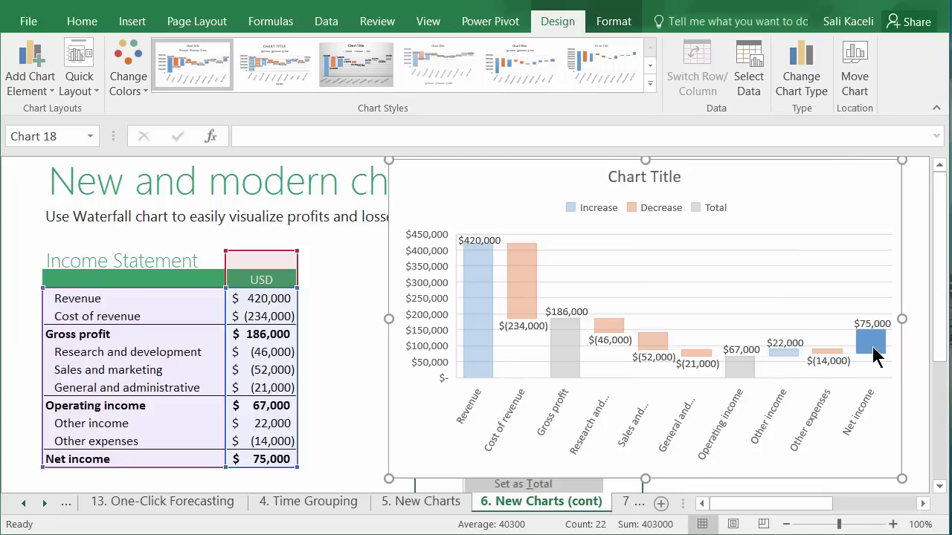
{"action": "right_click", "coordinate": [874, 350]}
{"action": "left_click", "coordinate": [765, 314]}
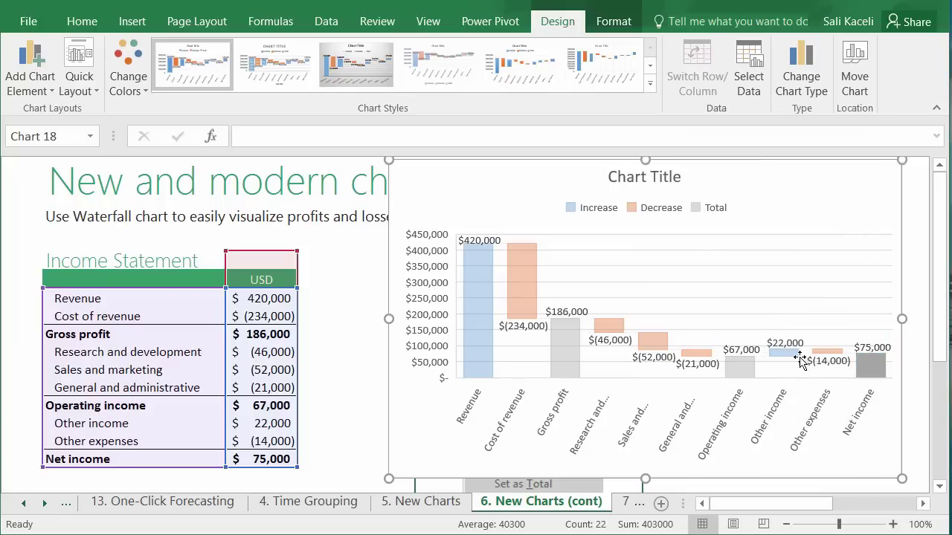
{"action": "left_click", "coordinate": [919, 261]}
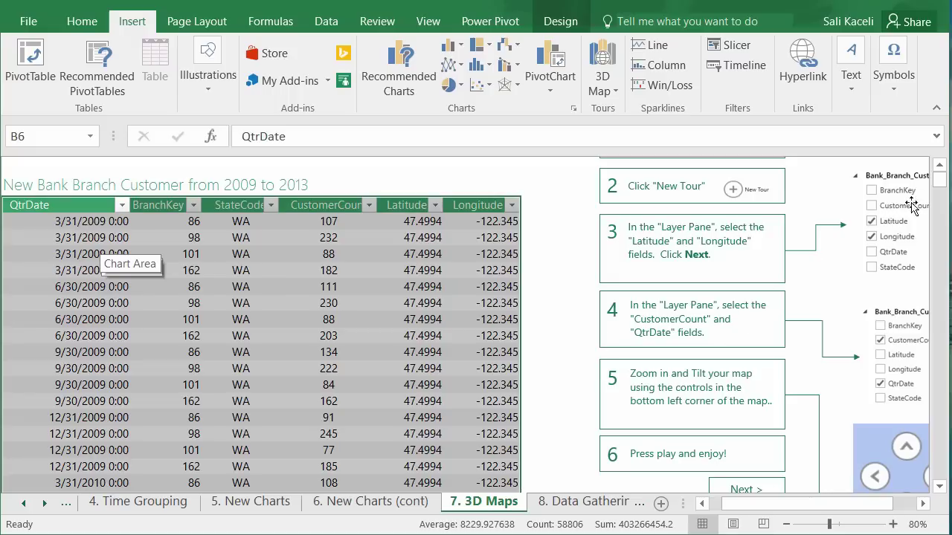
- Launch 3D Map for the bank branch data and start a New Tour
{"action": "mouse_move", "coordinate": [939, 194]}
{"action": "left_mouse_down"}
{"action": "mouse_move", "coordinate": [943, 200]}
{"action": "mouse_move", "coordinate": [939, 179]}
{"action": "left_mouse_up"}
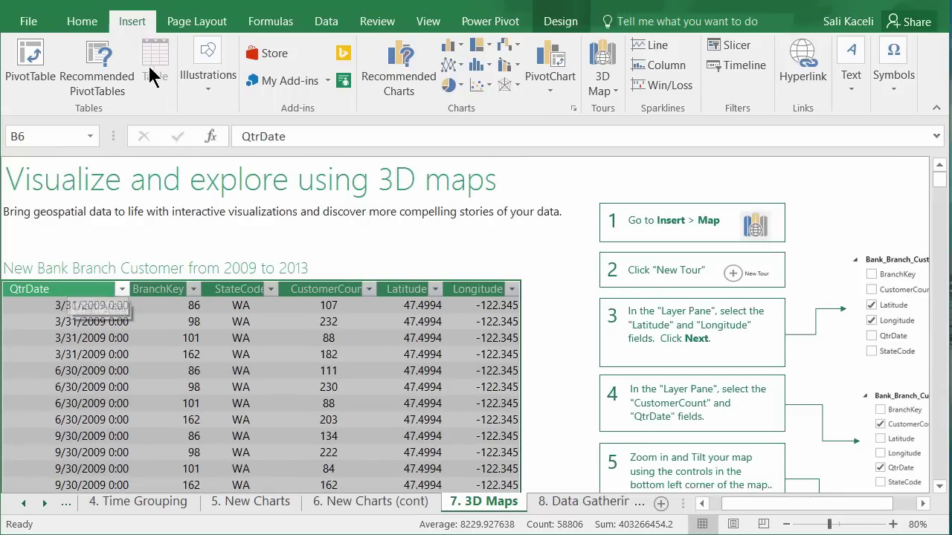
{"action": "left_click", "coordinate": [612, 87]}
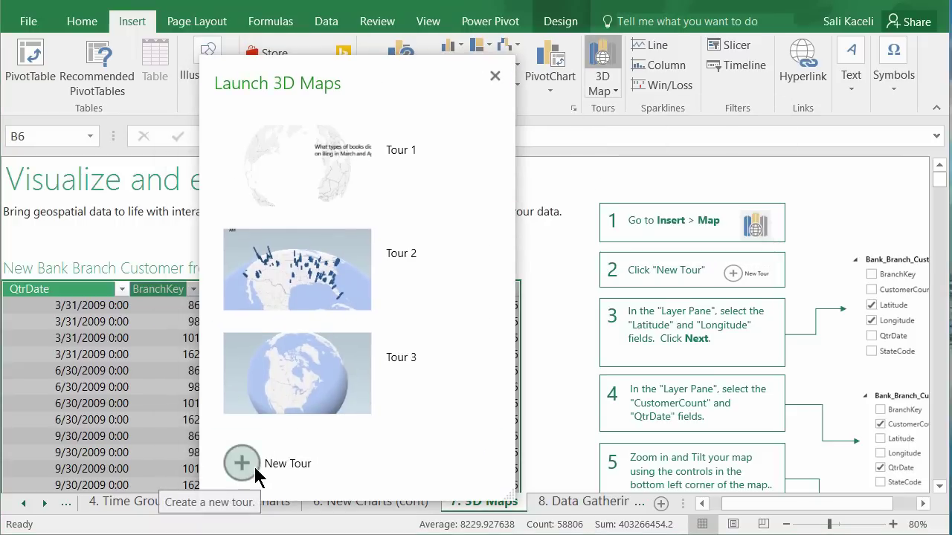
{"action": "left_click", "coordinate": [252, 472]}
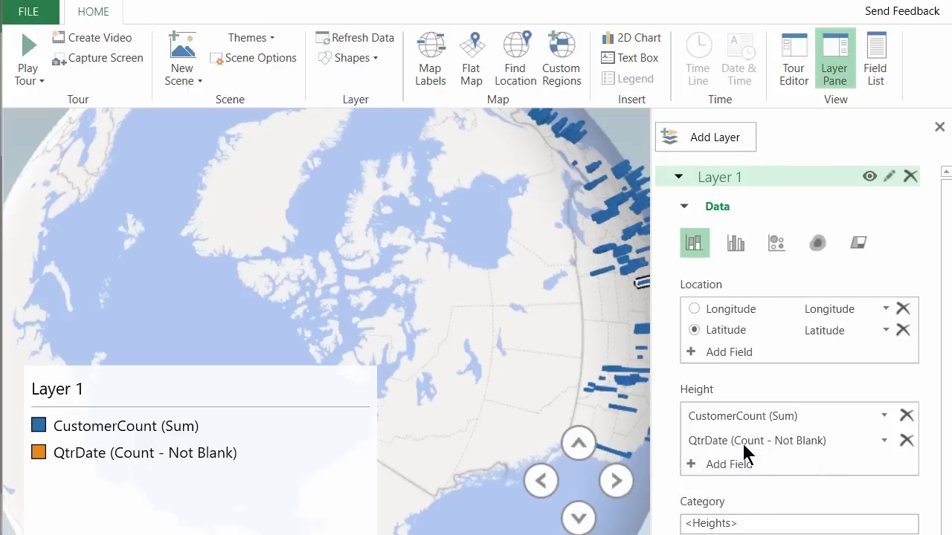
- Rotate and zoom the globe onto the northeast data columns, then play the tour full screen and stop it
{"action": "scroll", "coordinate": [823, 485], "scroll_direction": "down", "scroll_amount": 1}
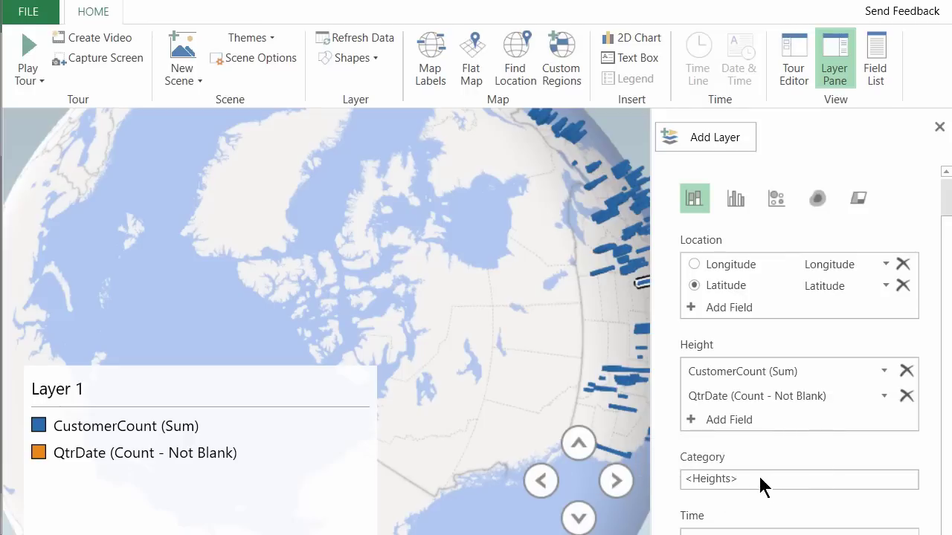
{"action": "scroll", "coordinate": [805, 469], "scroll_direction": "down", "scroll_amount": 1}
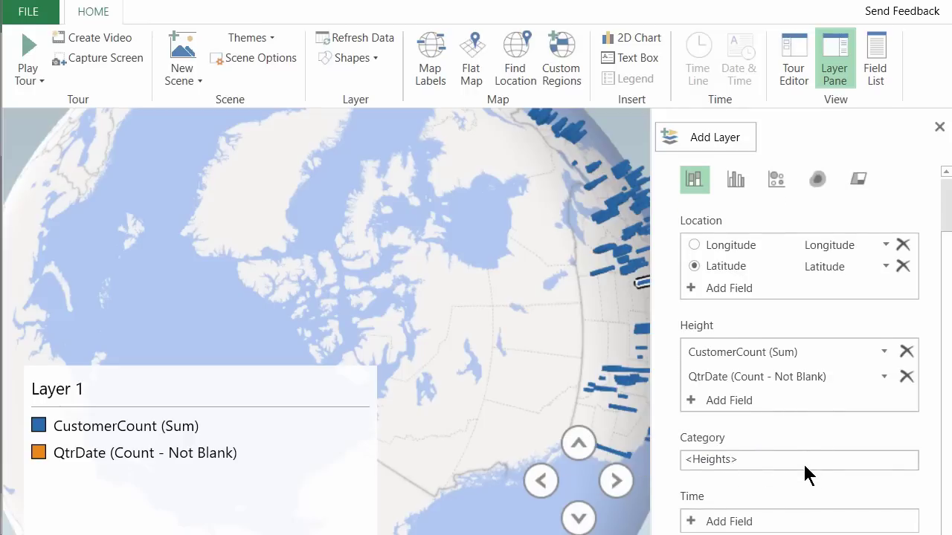
{"action": "left_click_drag", "start_coordinate": [419, 267], "coordinate": [244, 201]}
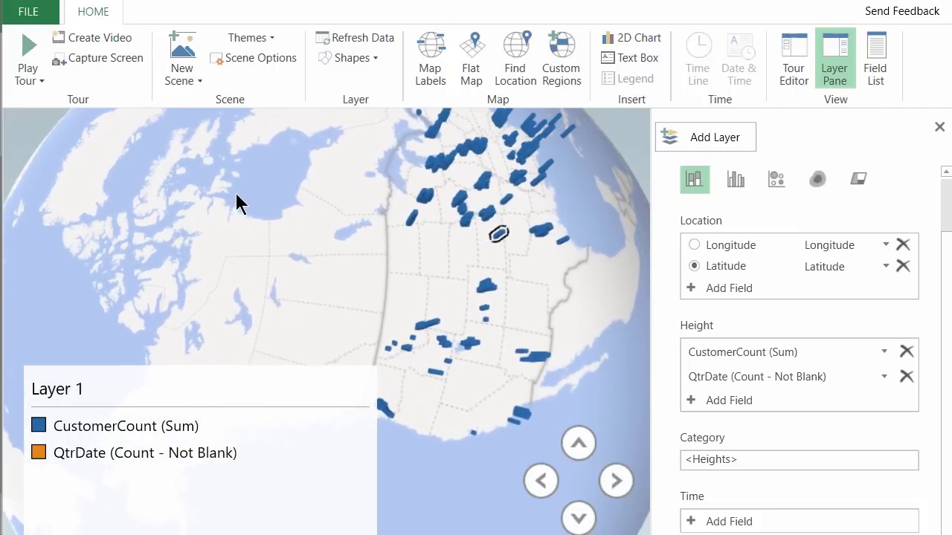
{"action": "left_click_drag", "start_coordinate": [495, 234], "coordinate": [501, 379]}
{"action": "left_click_drag", "start_coordinate": [486, 260], "coordinate": [323, 275]}
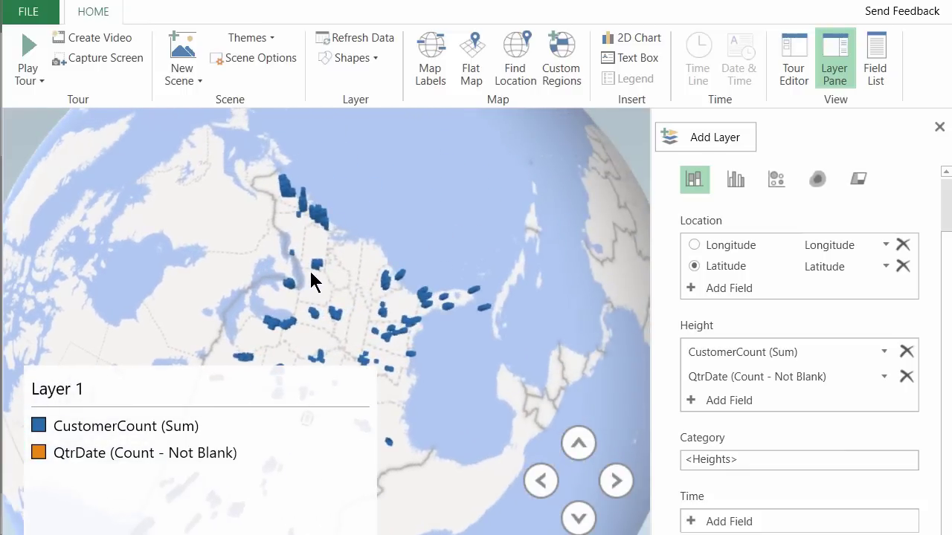
{"action": "scroll", "coordinate": [306, 257], "scroll_direction": "up", "scroll_amount": 3}
{"action": "scroll", "coordinate": [303, 250], "scroll_direction": "up", "scroll_amount": 3}
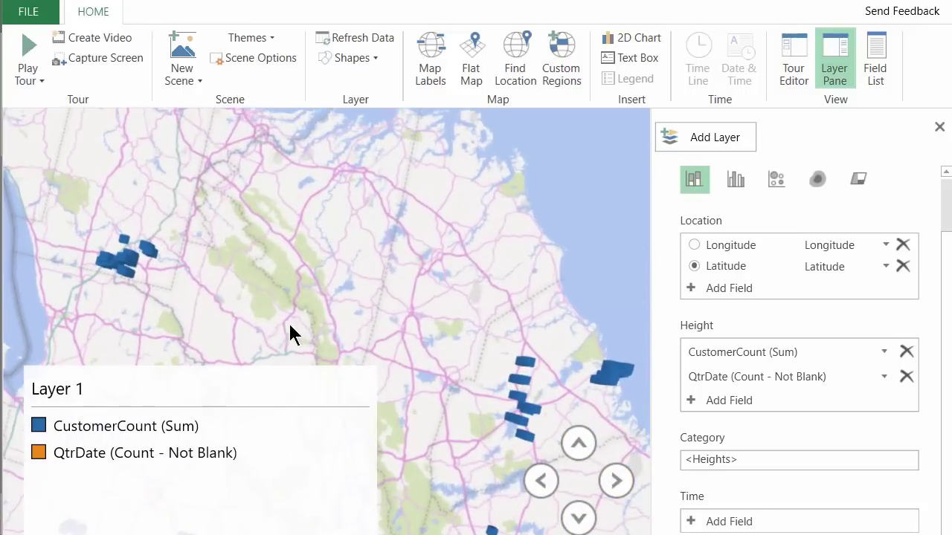
{"action": "left_click_drag", "start_coordinate": [210, 215], "coordinate": [313, 304]}
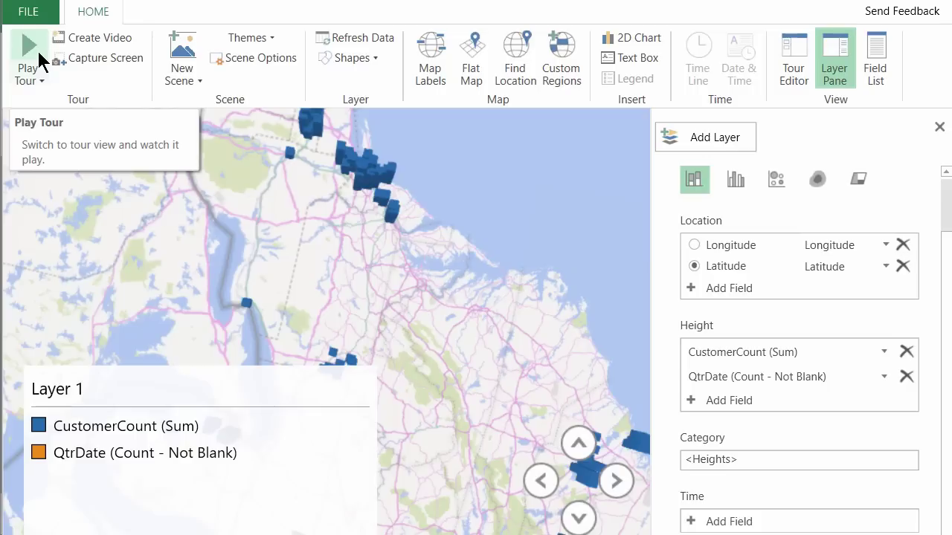
{"action": "left_click", "coordinate": [33, 52]}
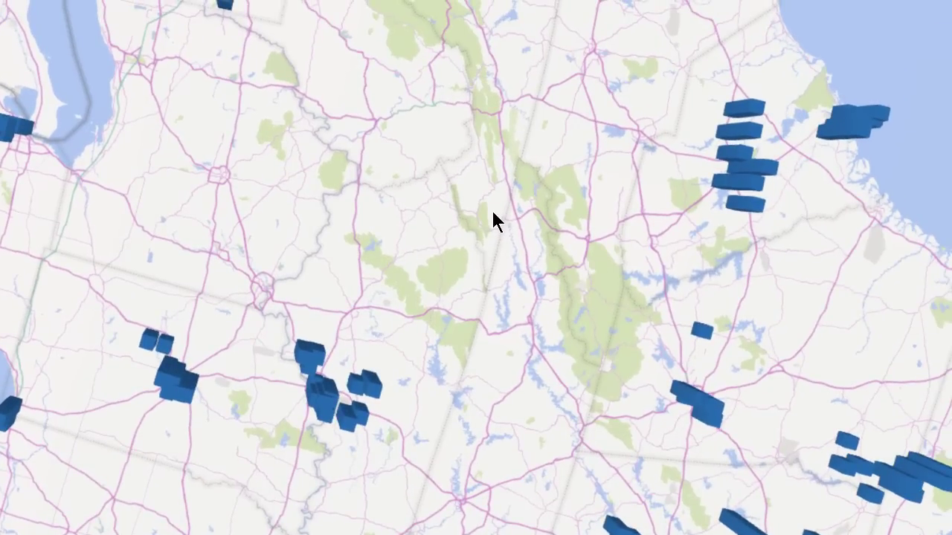
{"action": "key", "text": "Escape"}
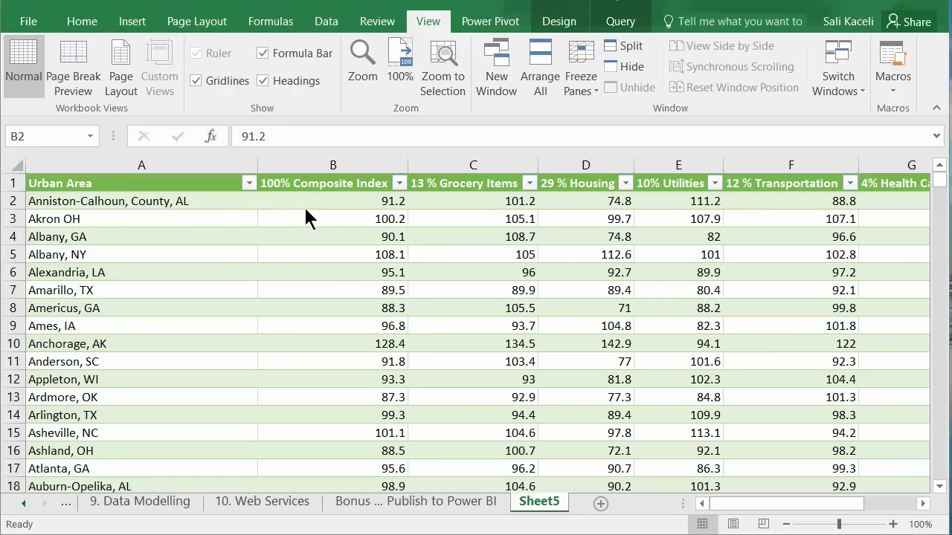
{"action": "scroll", "coordinate": [327, 229], "scroll_direction": "down", "scroll_amount": 2}
{"action": "scroll", "coordinate": [327, 230], "scroll_direction": "up", "scroll_amount": 2}
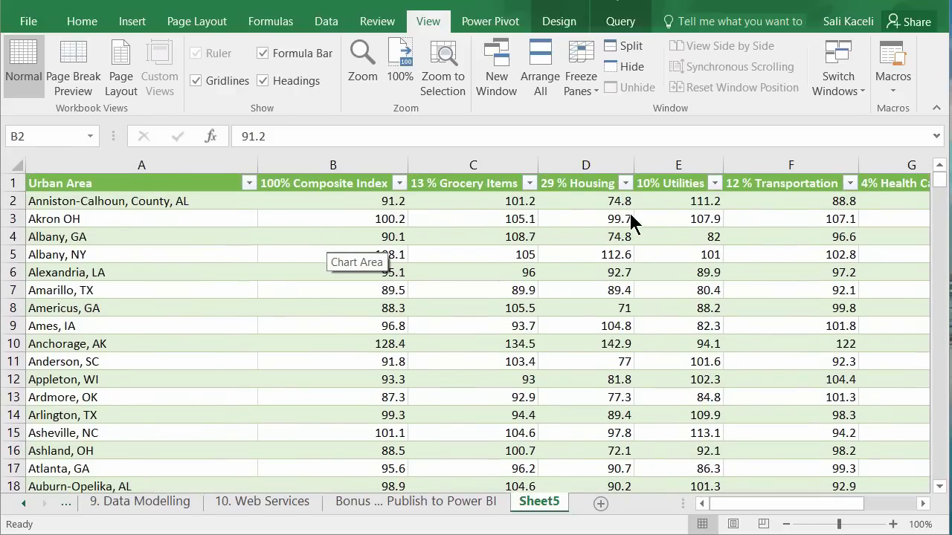
{"action": "scroll", "coordinate": [640, 223], "scroll_direction": "down", "scroll_amount": 2}
{"action": "scroll", "coordinate": [651, 237], "scroll_direction": "down", "scroll_amount": 10}
{"action": "scroll", "coordinate": [527, 248], "scroll_direction": "up", "scroll_amount": 12}
{"action": "left_click", "coordinate": [922, 505]}
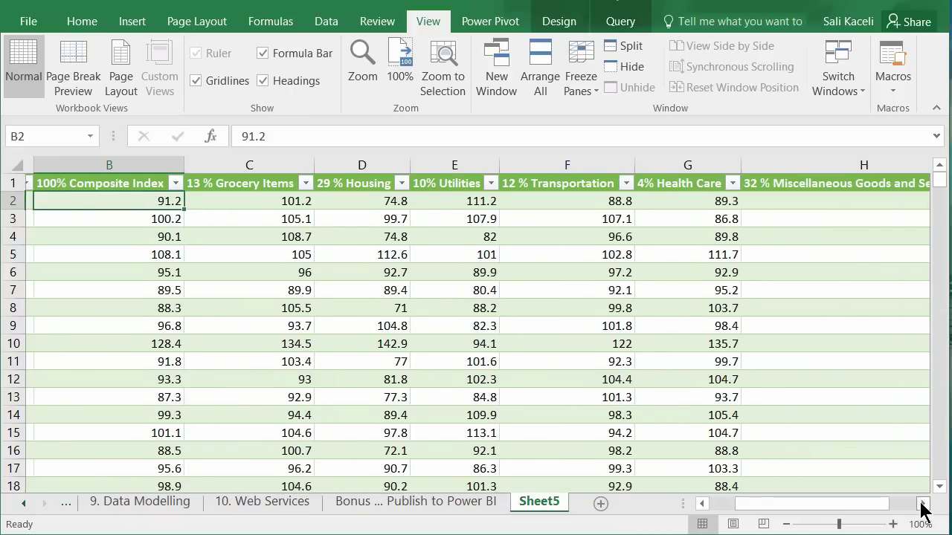
{"action": "left_click", "coordinate": [733, 504]}
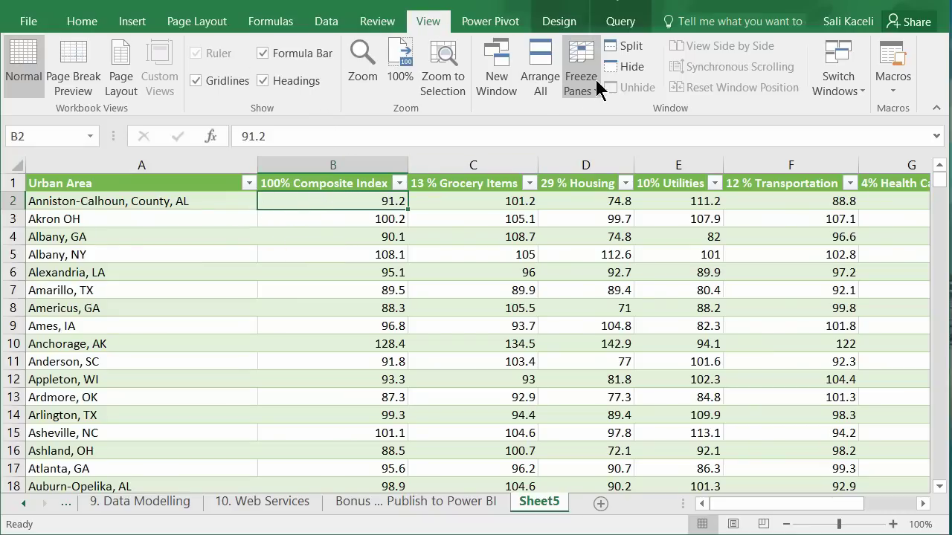
- Freeze the top row of Sheet5 and scroll to confirm the headers stay visible
{"action": "left_click", "coordinate": [594, 92]}
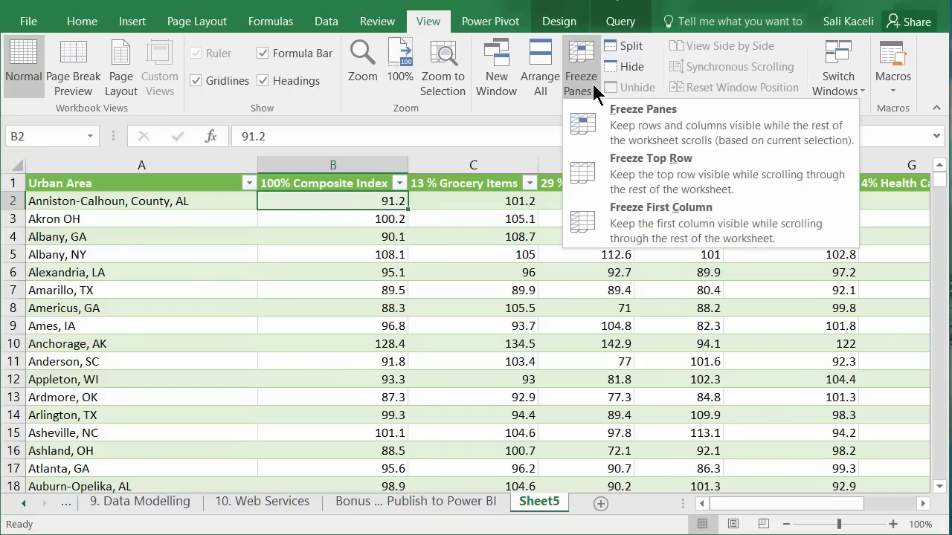
{"action": "left_click", "coordinate": [637, 172]}
{"action": "scroll", "coordinate": [346, 235], "scroll_direction": "down", "scroll_amount": 20}
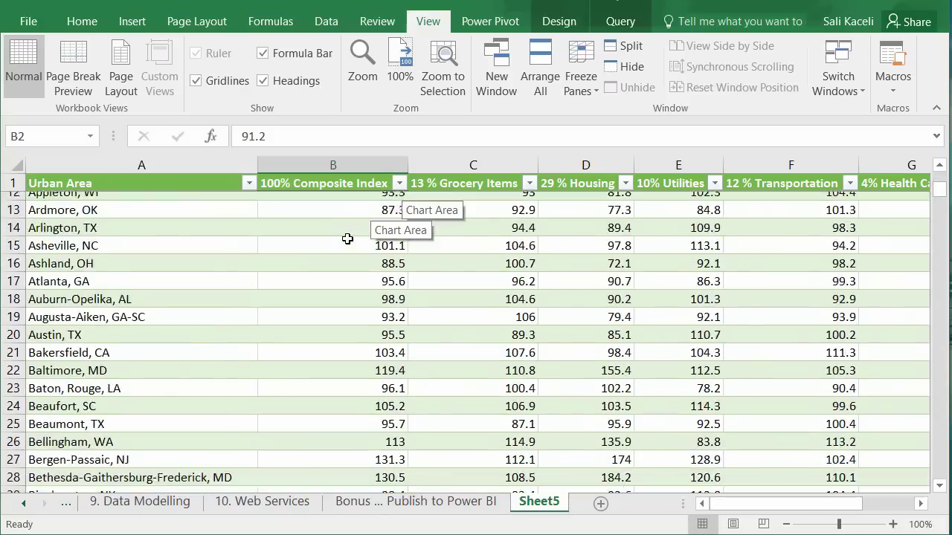
{"action": "scroll", "coordinate": [346, 286], "scroll_direction": "down", "scroll_amount": 20}
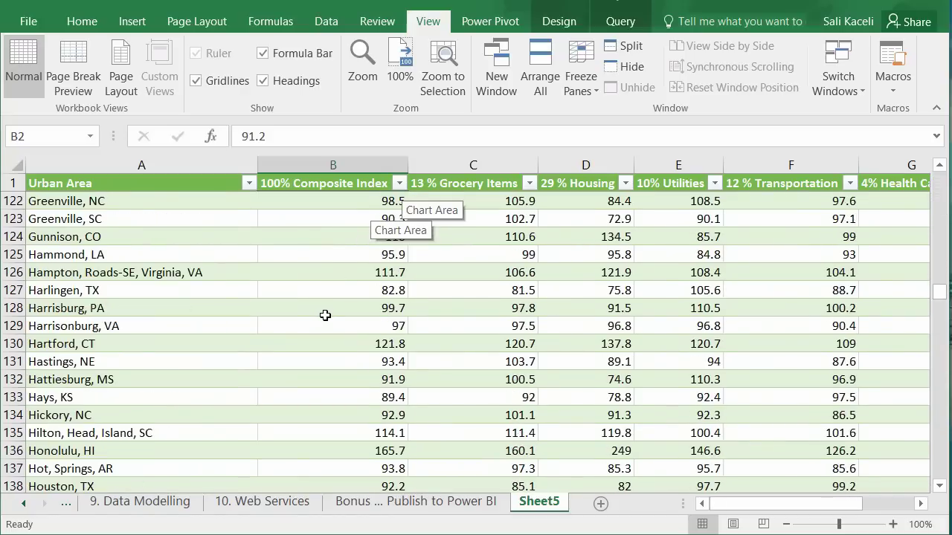
{"action": "scroll", "coordinate": [330, 314], "scroll_direction": "up", "scroll_amount": 20}
{"action": "scroll", "coordinate": [330, 317], "scroll_direction": "up", "scroll_amount": 20}
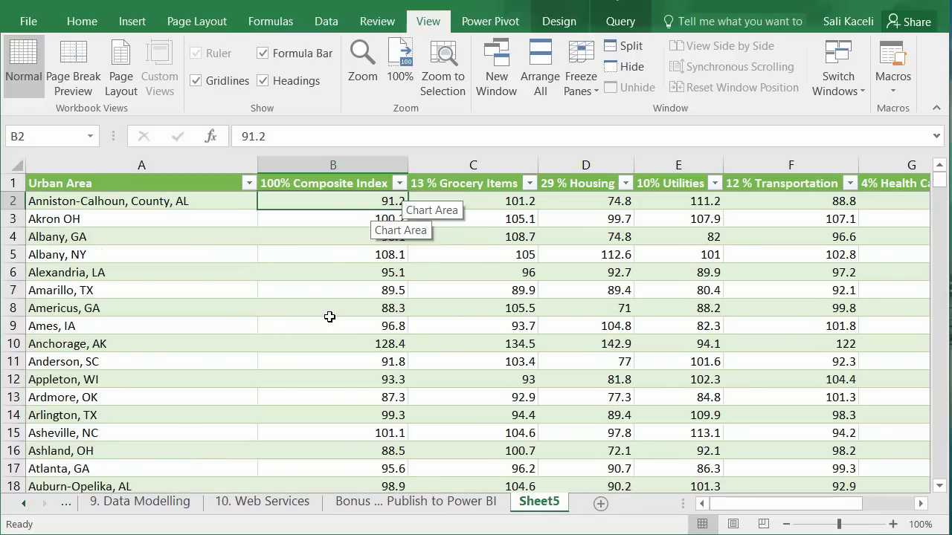
{"action": "scroll", "coordinate": [334, 347], "scroll_direction": "down", "scroll_amount": 20}
{"action": "scroll", "coordinate": [335, 348], "scroll_direction": "down", "scroll_amount": 20}
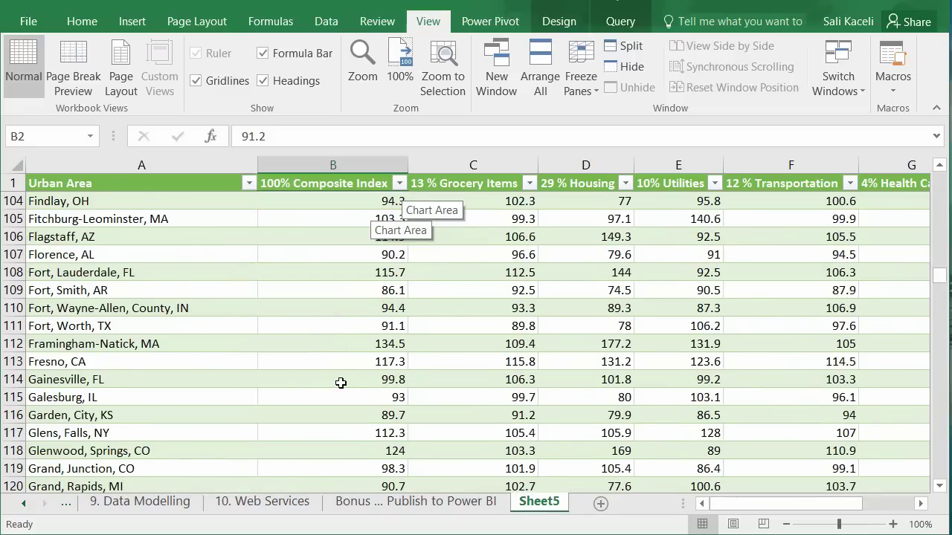
{"action": "scroll", "coordinate": [346, 404], "scroll_direction": "up", "scroll_amount": 20}
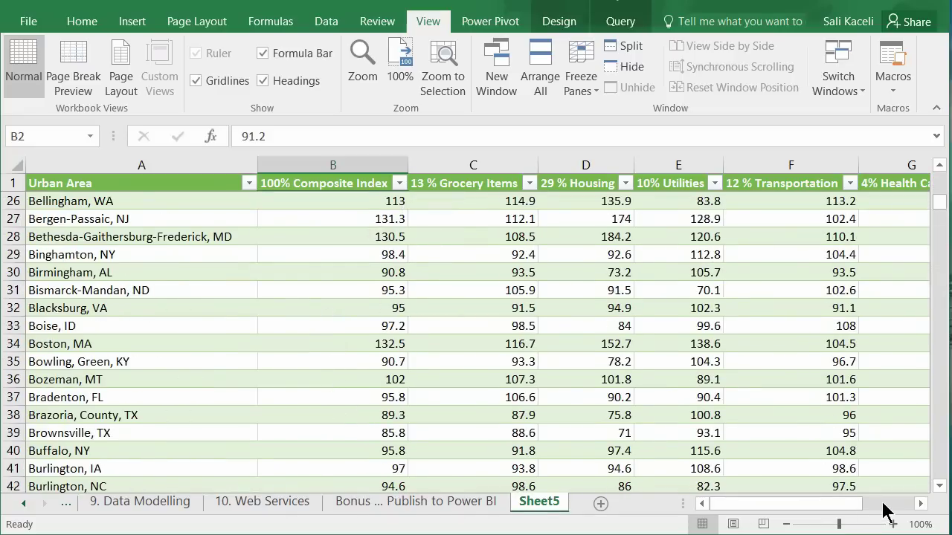
- Select cell B2 as the corner for freezing panes
{"action": "left_click", "coordinate": [888, 512]}
{"action": "left_click", "coordinate": [711, 511]}
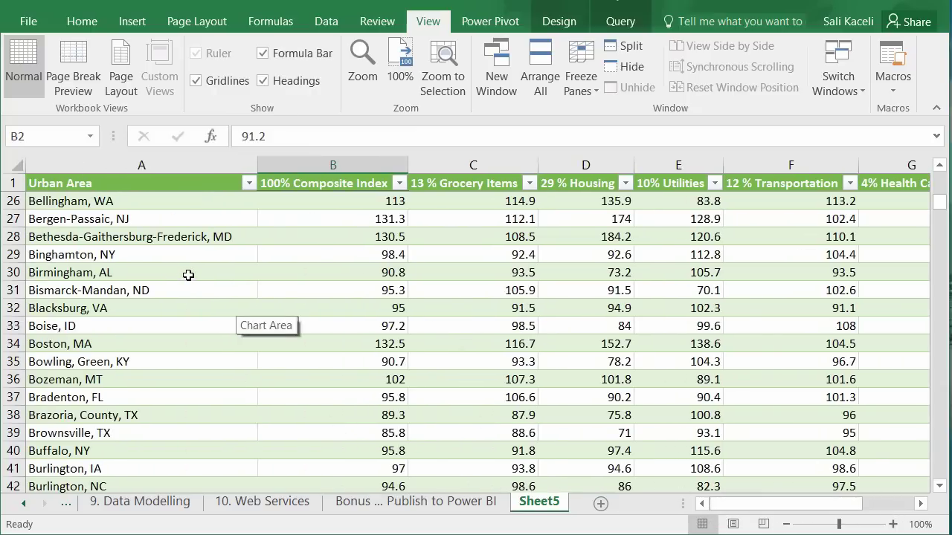
{"action": "left_click", "coordinate": [280, 202]}
{"action": "scroll", "coordinate": [444, 325], "scroll_direction": "up", "scroll_amount": 8}
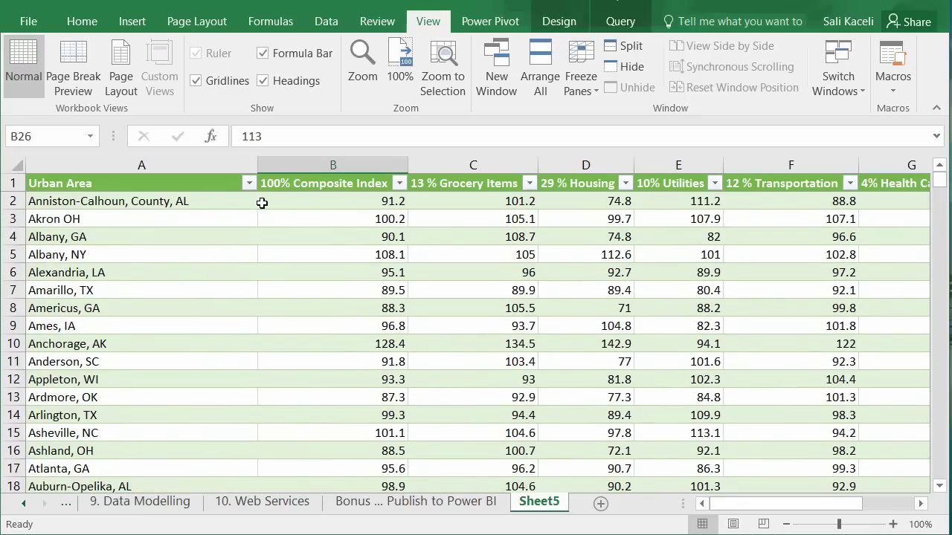
{"action": "left_click", "coordinate": [286, 202]}
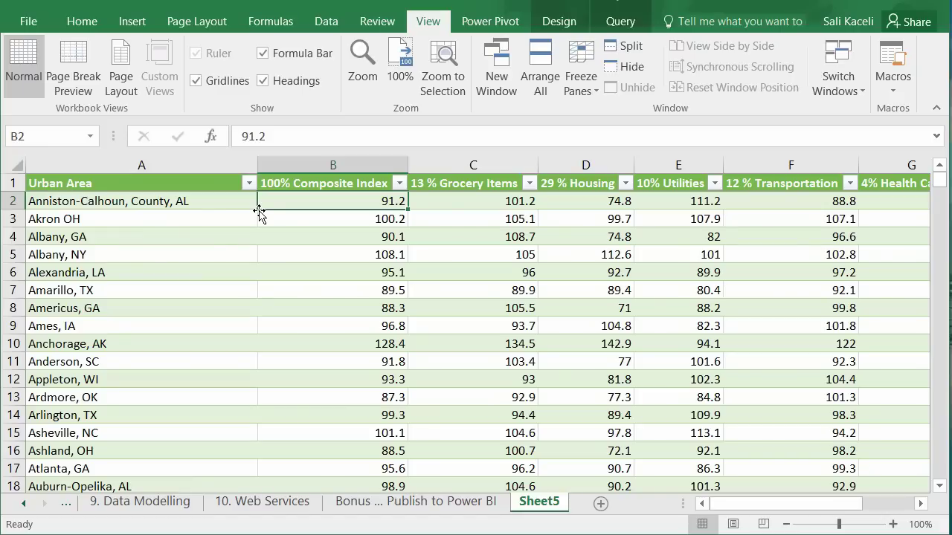
{"action": "left_click", "coordinate": [317, 204]}
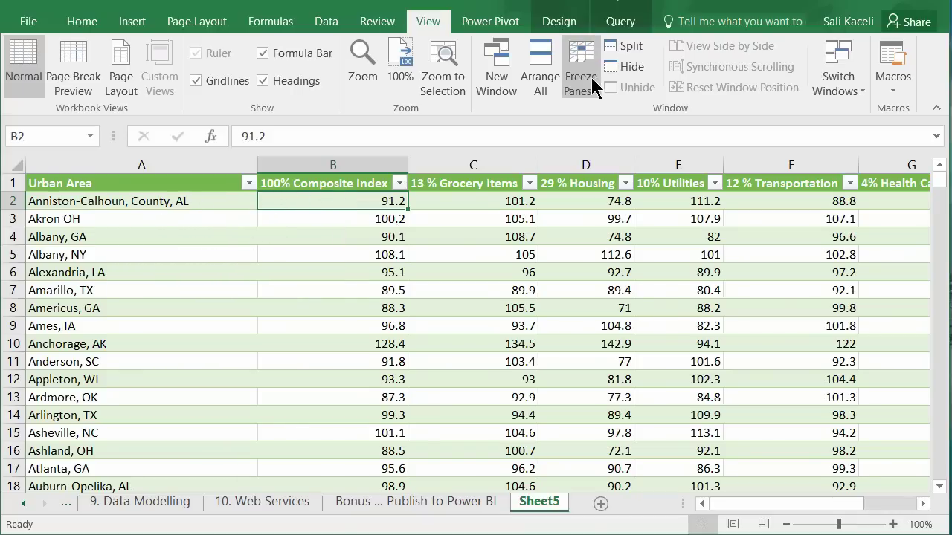
- Freeze panes at B2 to lock the header row and Urban Area column, then scroll to check
{"action": "left_click", "coordinate": [590, 83]}
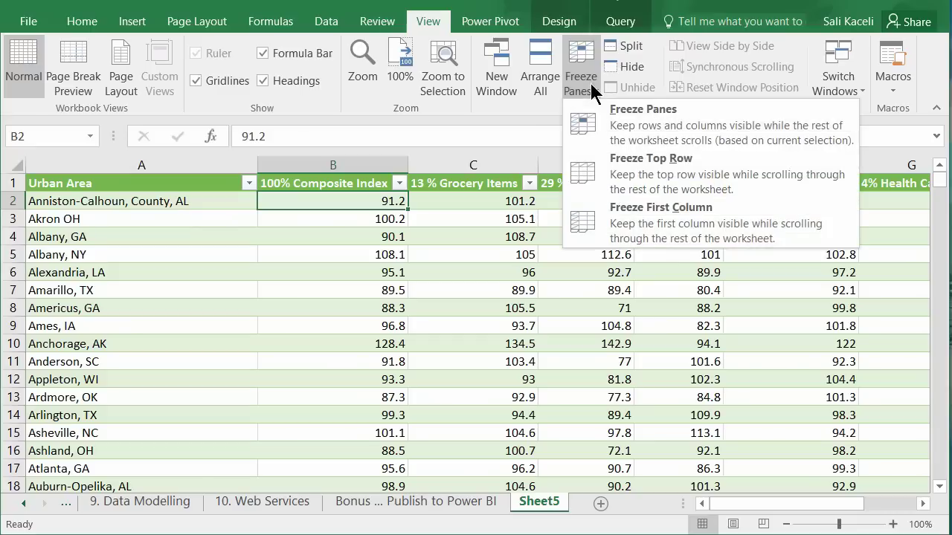
{"action": "left_click", "coordinate": [644, 140]}
{"action": "scroll", "coordinate": [461, 296], "scroll_direction": "down", "scroll_amount": 6}
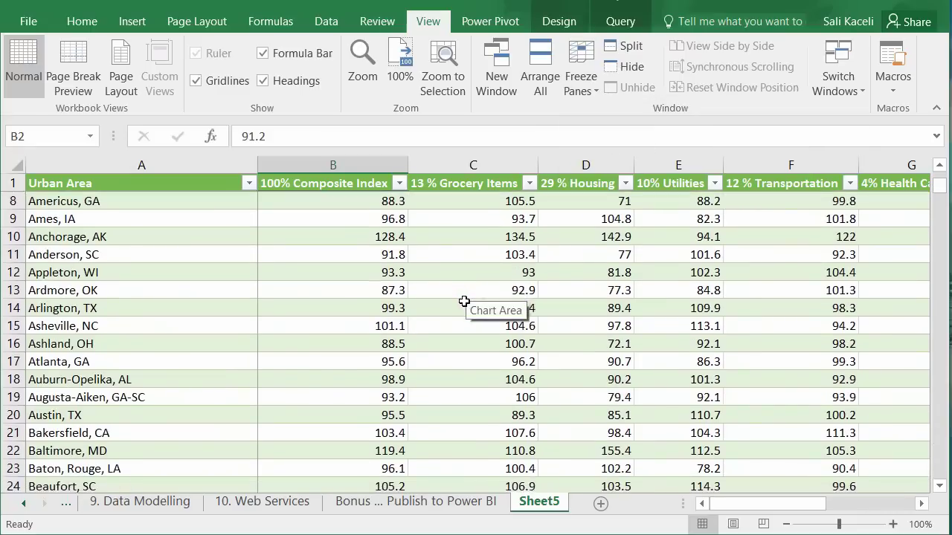
{"action": "scroll", "coordinate": [450, 298], "scroll_direction": "up", "scroll_amount": 6}
{"action": "scroll", "coordinate": [451, 299], "scroll_direction": "down", "scroll_amount": 16}
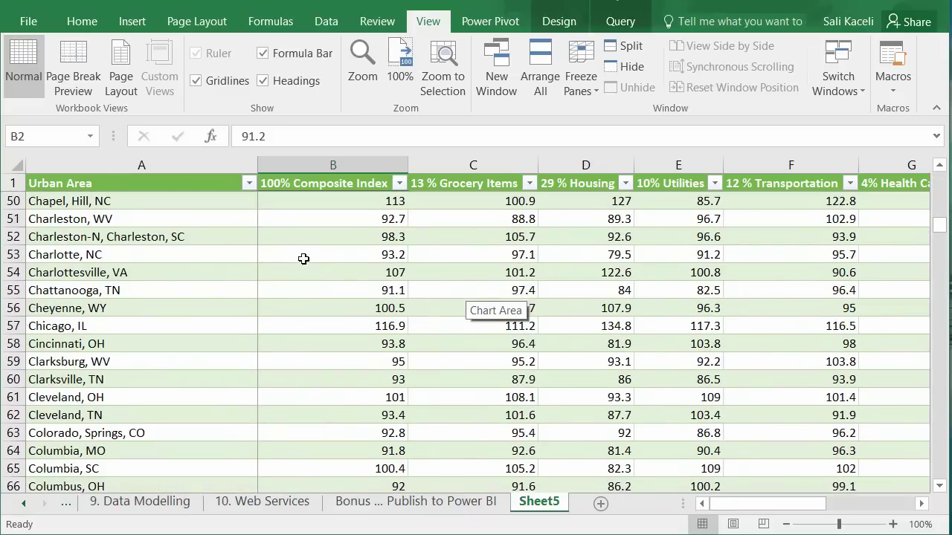
{"action": "left_click_drag", "start_coordinate": [777, 503], "coordinate": [825, 520]}
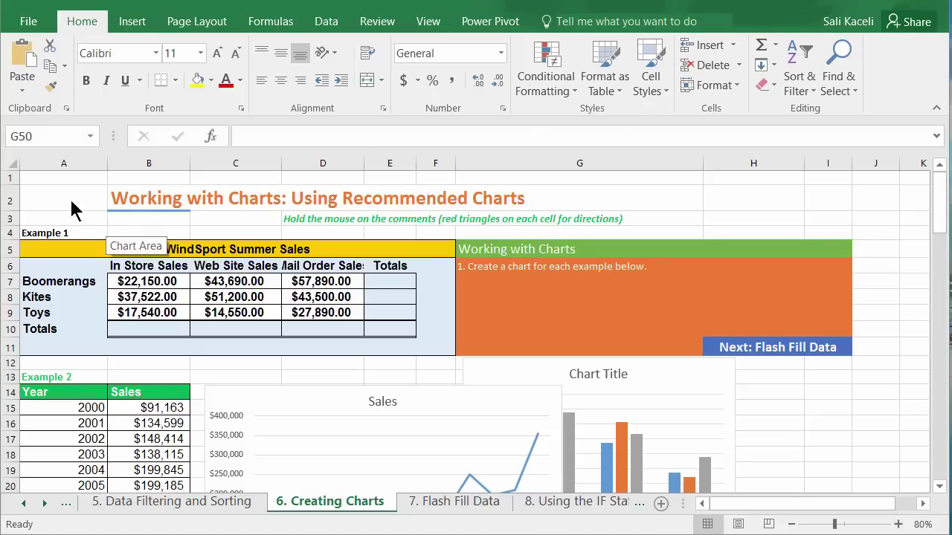
{"action": "left_click", "coordinate": [29, 27]}
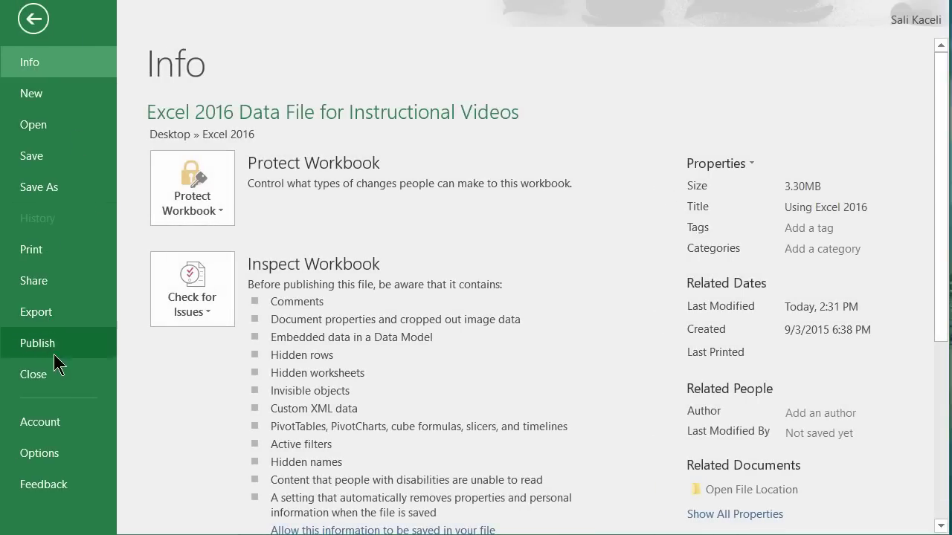
{"action": "left_click", "coordinate": [55, 252]}
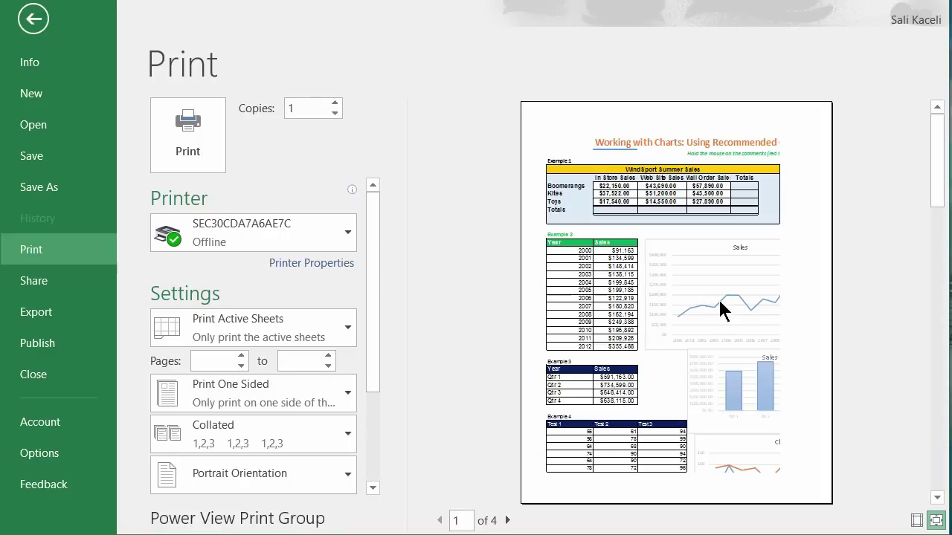
{"action": "scroll", "coordinate": [695, 431], "scroll_direction": "down", "scroll_amount": 3}
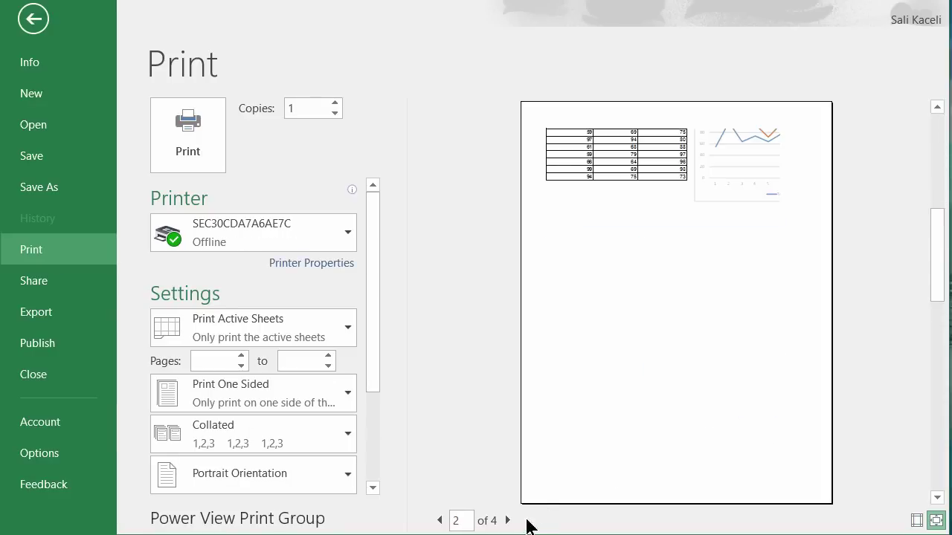
{"action": "scroll", "coordinate": [637, 339], "scroll_direction": "up", "scroll_amount": 3}
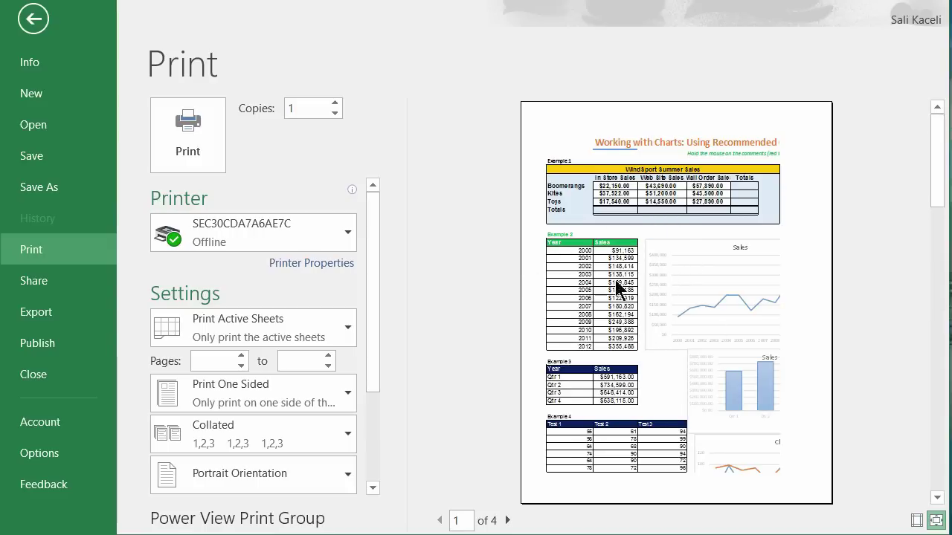
{"action": "left_click", "coordinate": [38, 25]}
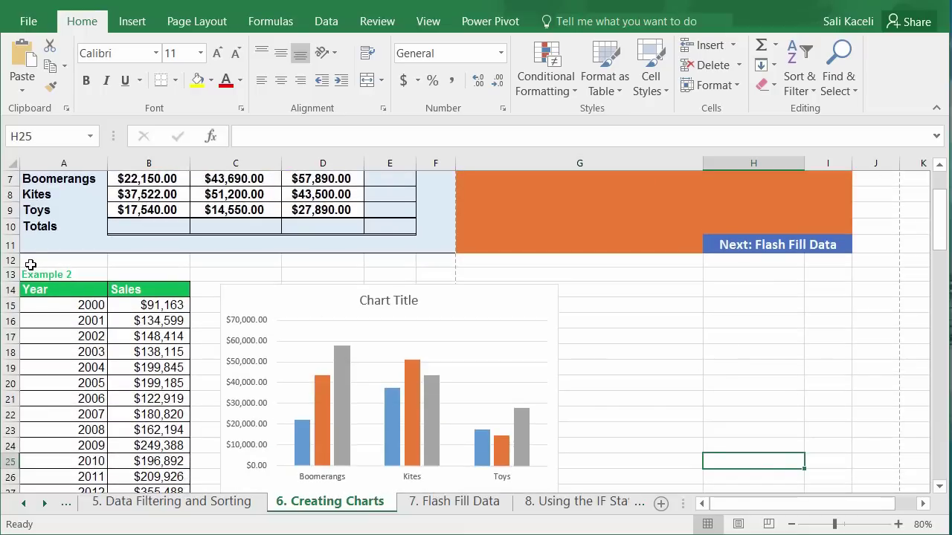
- Set A12:G27 as the print area and preview the printout showing only Example 2
{"action": "left_click_drag", "start_coordinate": [30, 264], "coordinate": [519, 436]}
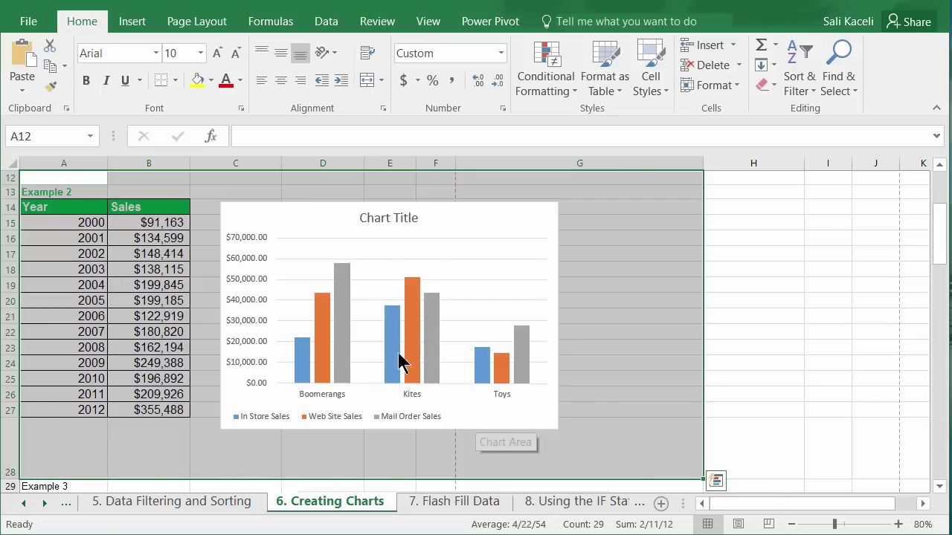
{"action": "left_click", "coordinate": [194, 22]}
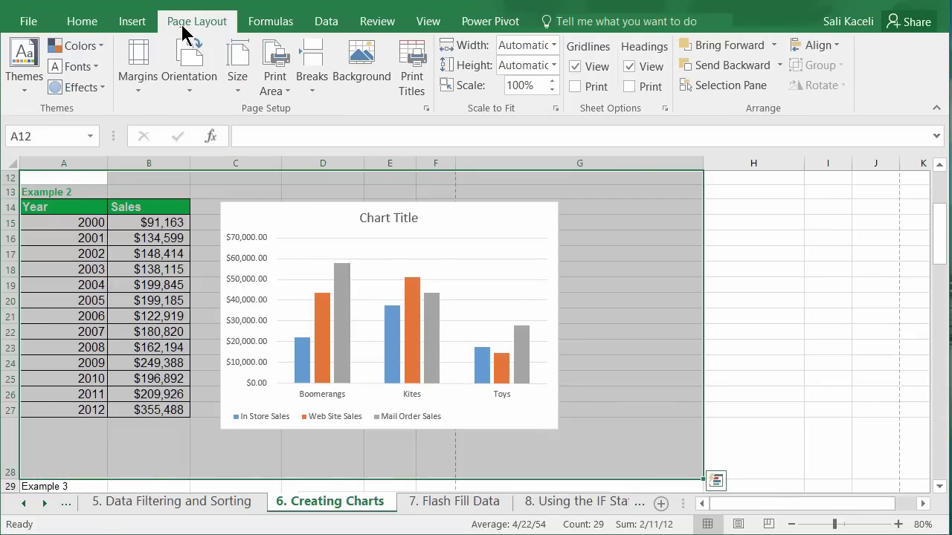
{"action": "left_click", "coordinate": [288, 92]}
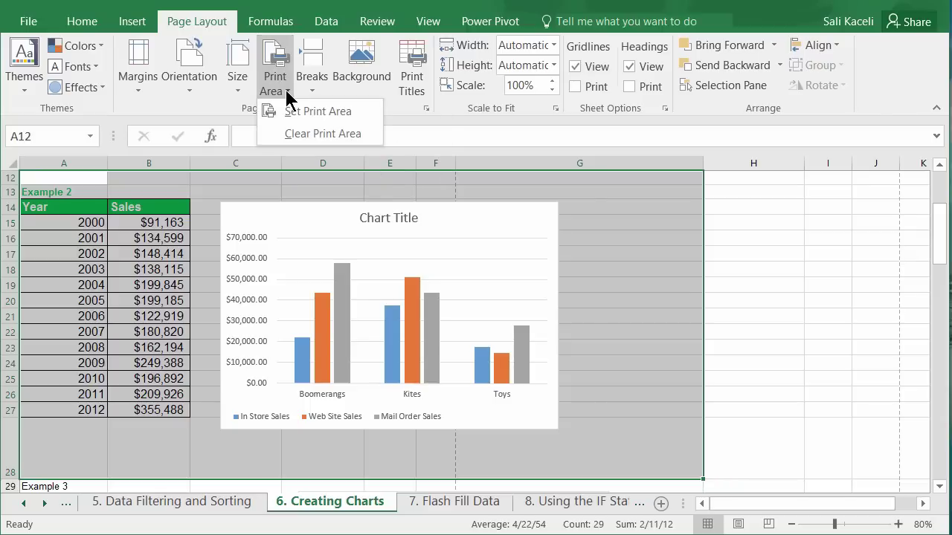
{"action": "left_click", "coordinate": [315, 113]}
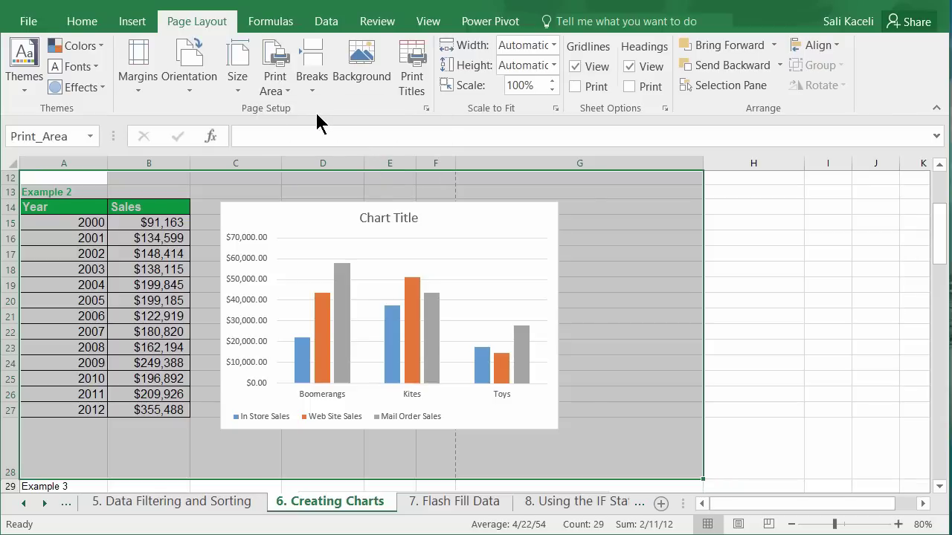
{"action": "left_click", "coordinate": [30, 22]}
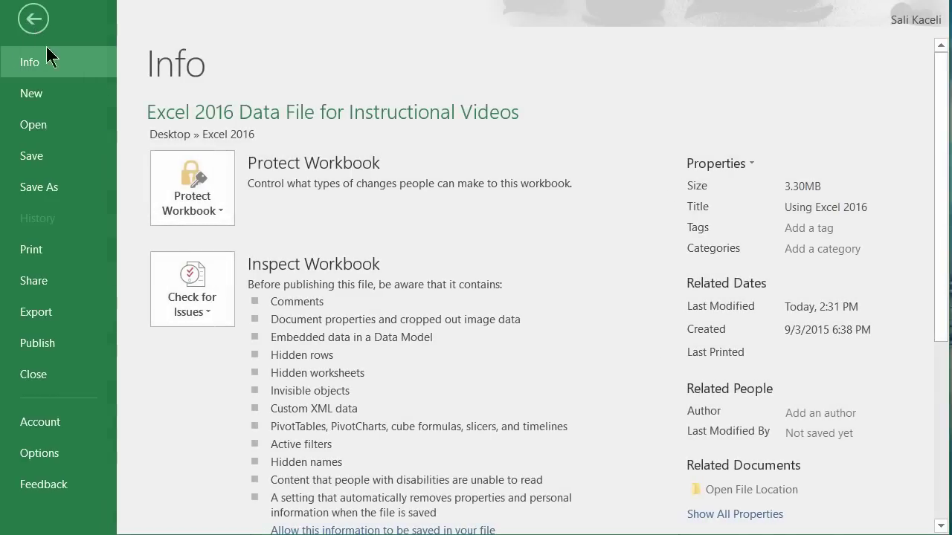
{"action": "left_click", "coordinate": [53, 252]}
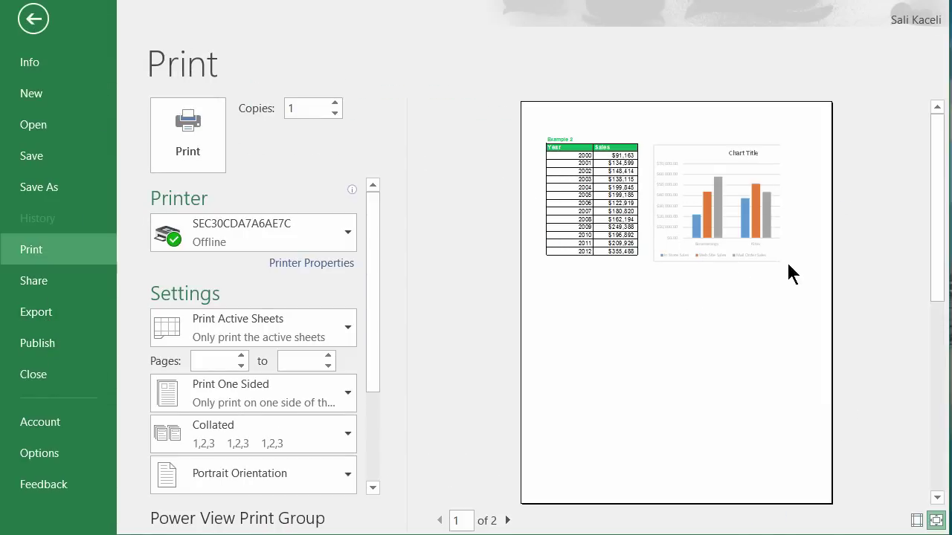
{"action": "key", "text": "Escape"}
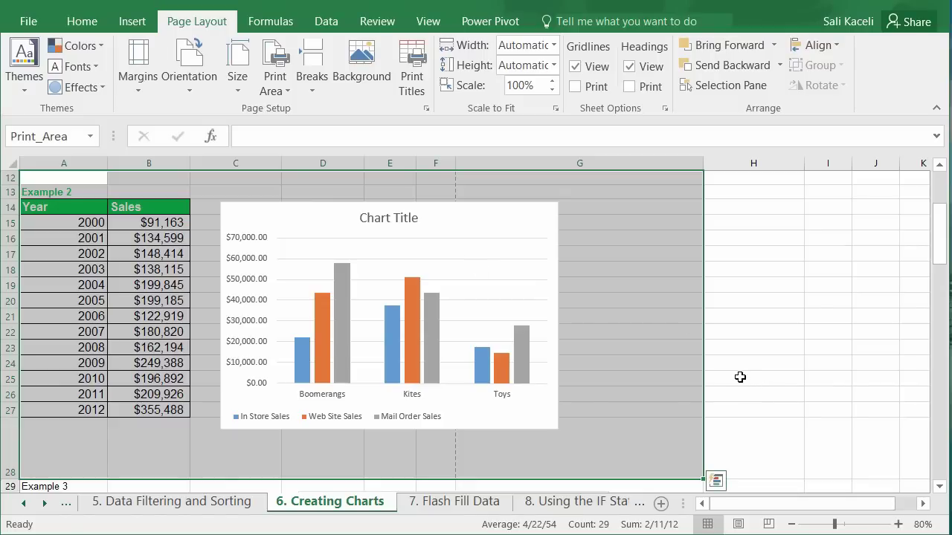
- Clear the print area again and deselect the range
{"action": "left_click", "coordinate": [287, 90]}
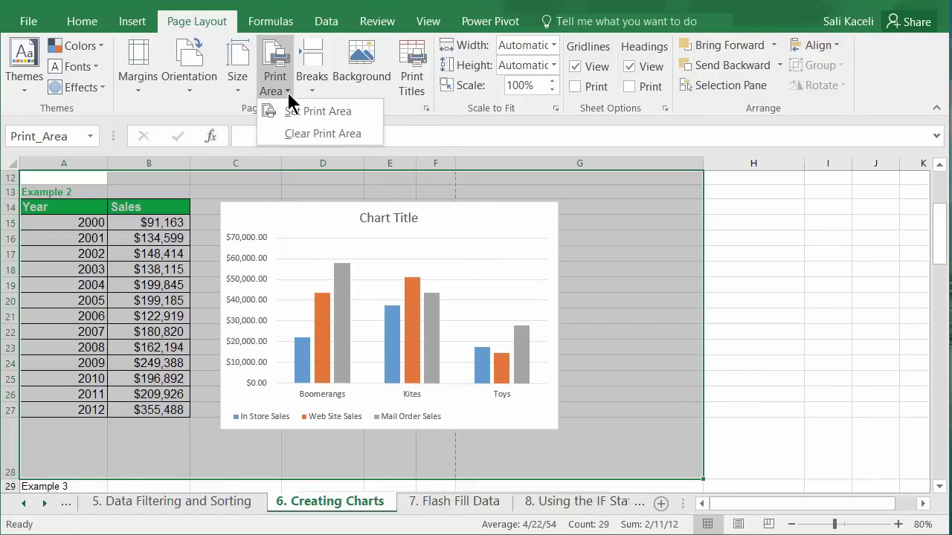
{"action": "left_click", "coordinate": [316, 135]}
{"action": "left_click", "coordinate": [748, 275]}
{"action": "scroll", "coordinate": [748, 274], "scroll_direction": "up", "scroll_amount": 4}
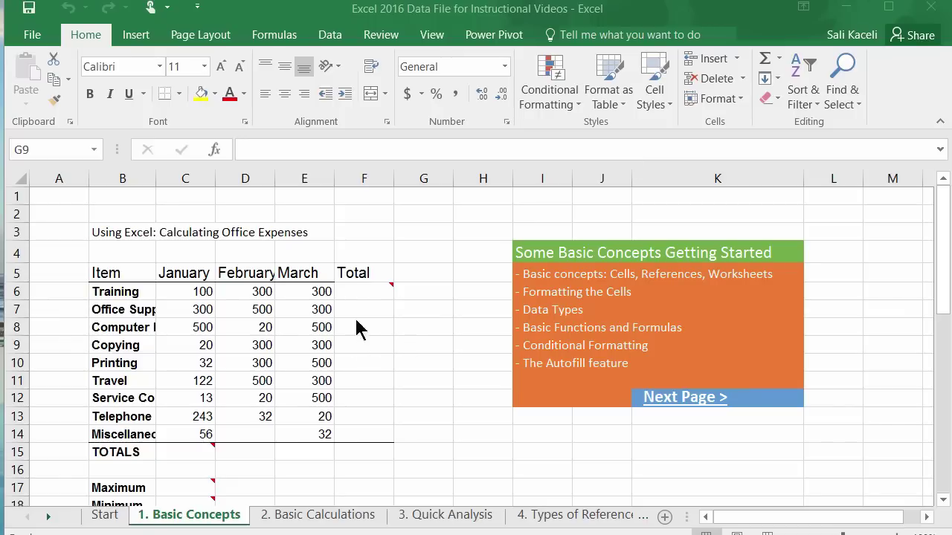
- Encrypt the workbook with a password, entering and confirming it under Protect Workbook
{"action": "left_click", "coordinate": [32, 38]}
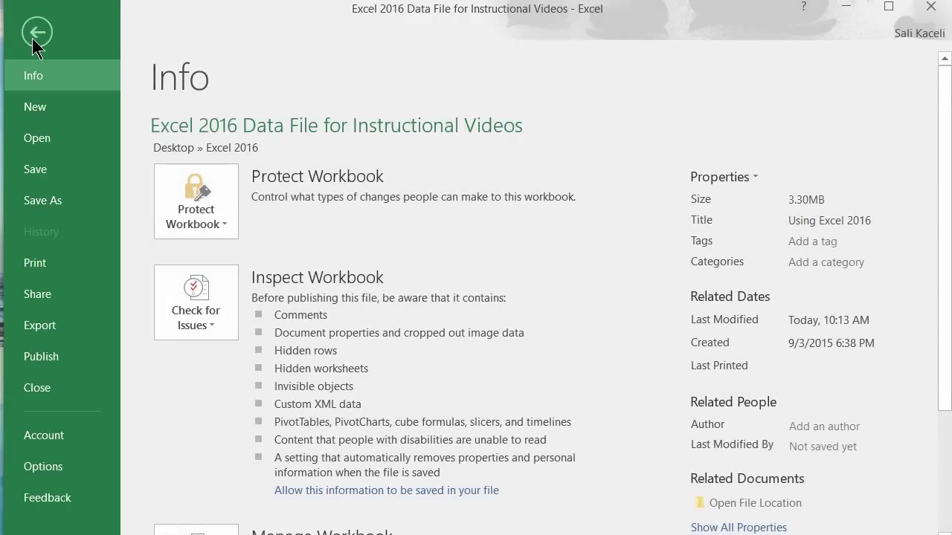
{"action": "left_click", "coordinate": [217, 224]}
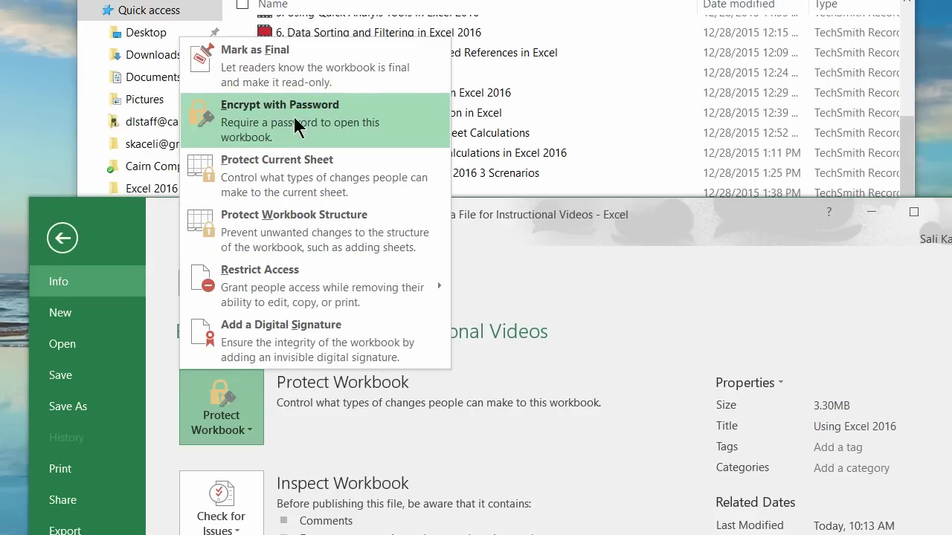
{"action": "left_click", "coordinate": [296, 127]}
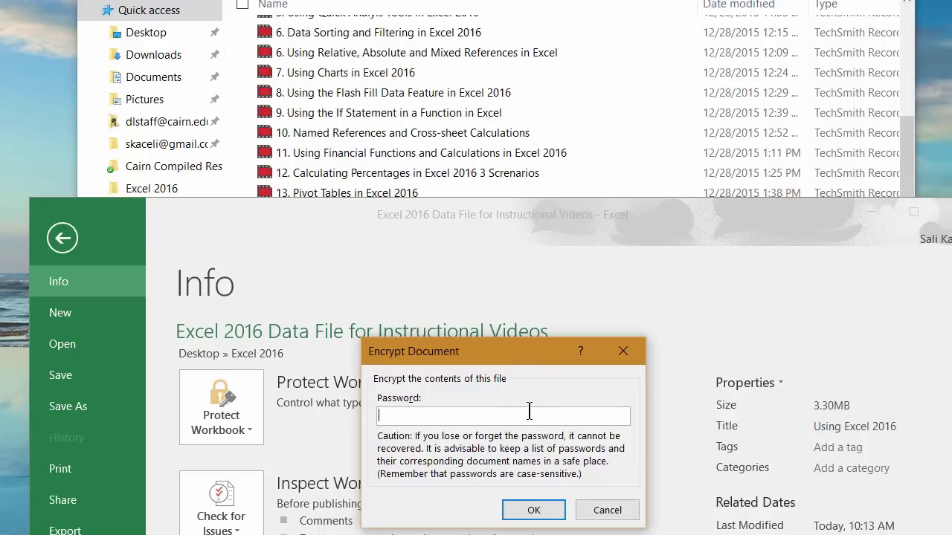
{"action": "type", "text": "password"}
{"action": "left_click", "coordinate": [533, 510]}
{"action": "type", "text": "password"}
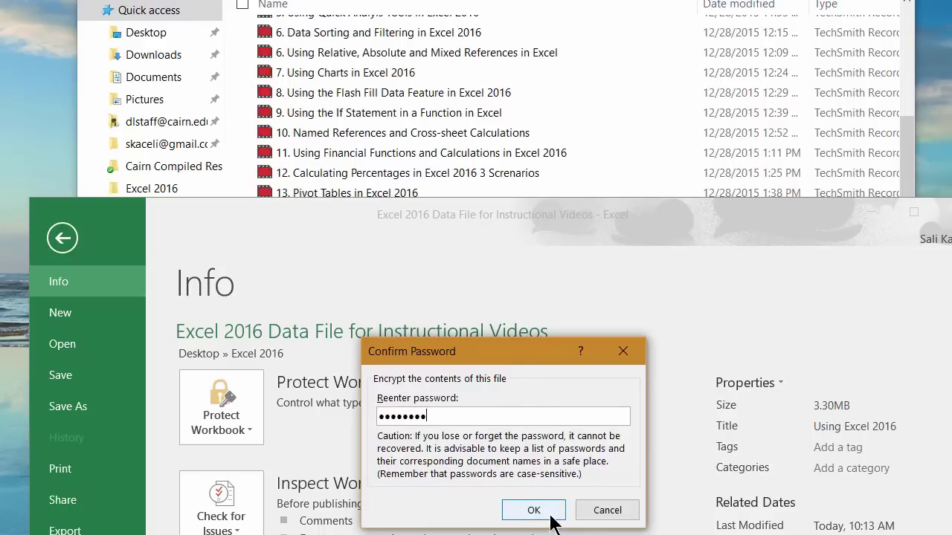
{"action": "left_click", "coordinate": [532, 510]}
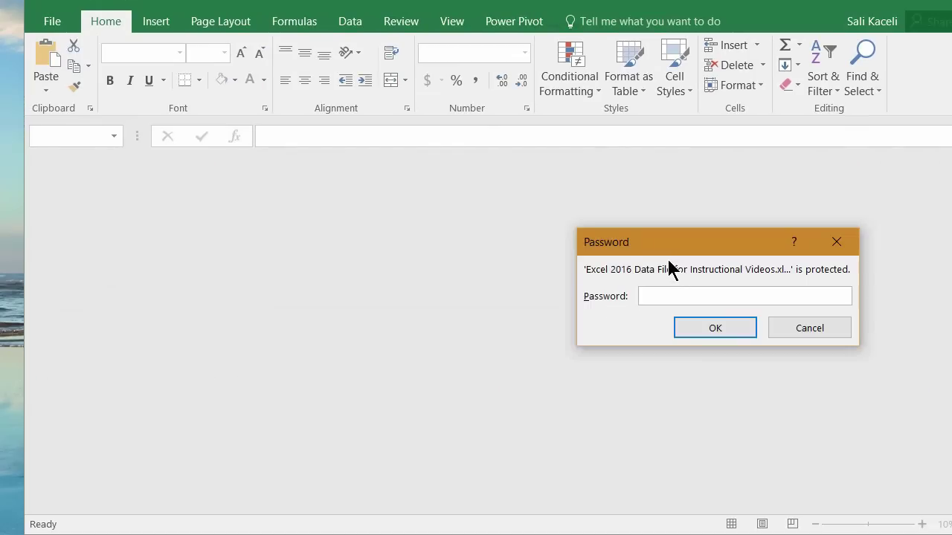
- Open the workbook with its password, then remove the password encryption
{"action": "key", "text": "Return"}
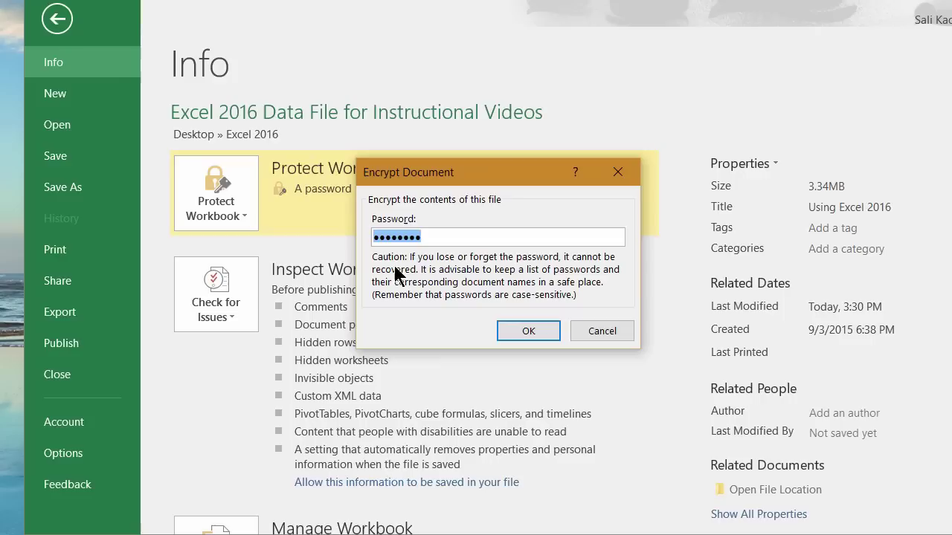
{"action": "key", "text": "BackSpace"}
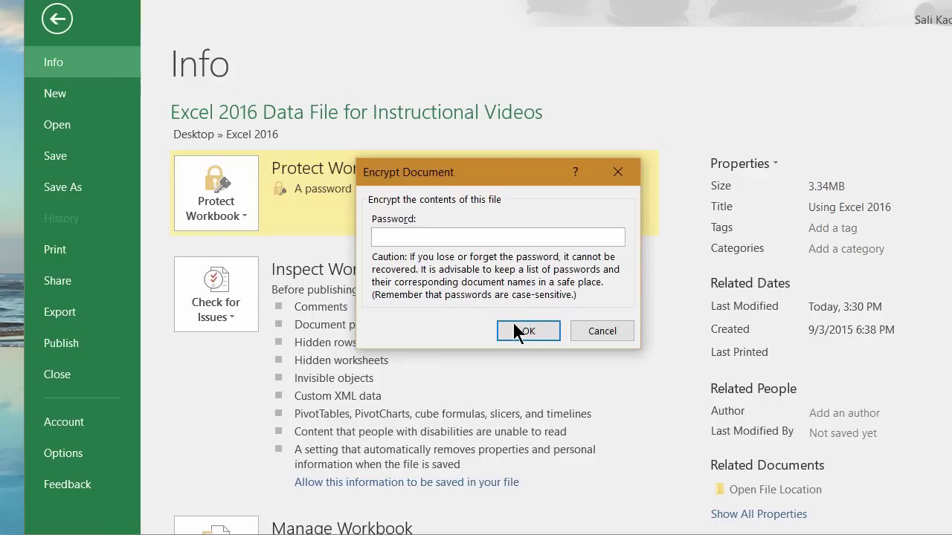
{"action": "left_click", "coordinate": [525, 333]}
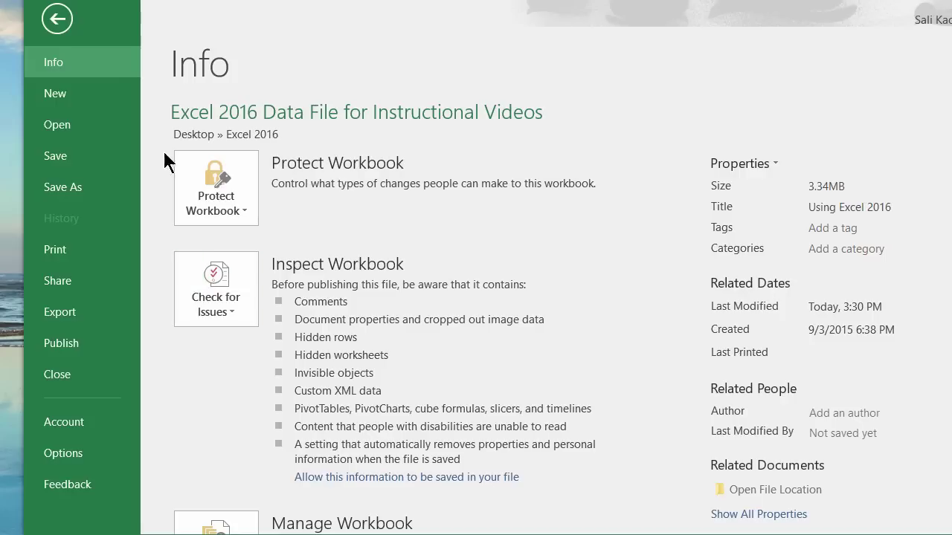
{"action": "left_click", "coordinate": [209, 218]}
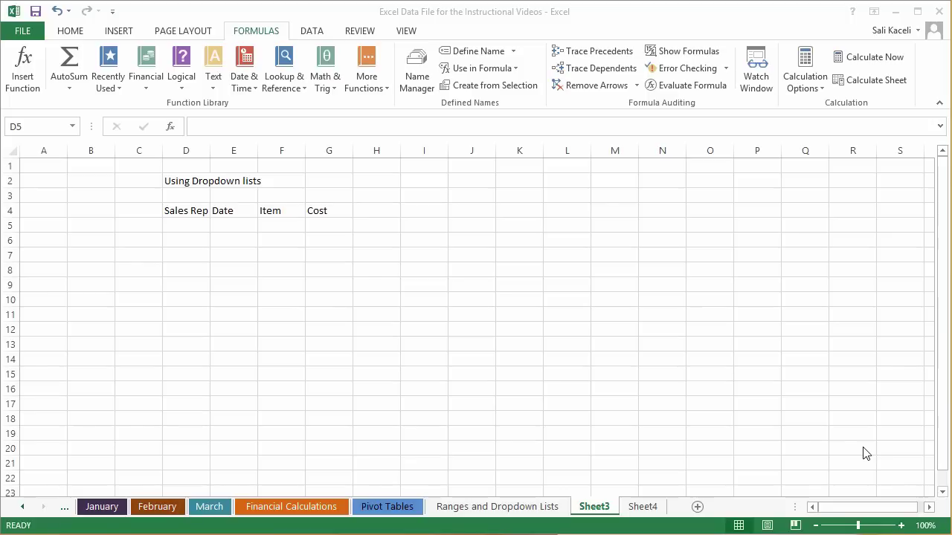
- Check the Names list on Sheet4, then return to Sheet3
{"action": "left_click", "coordinate": [188, 228]}
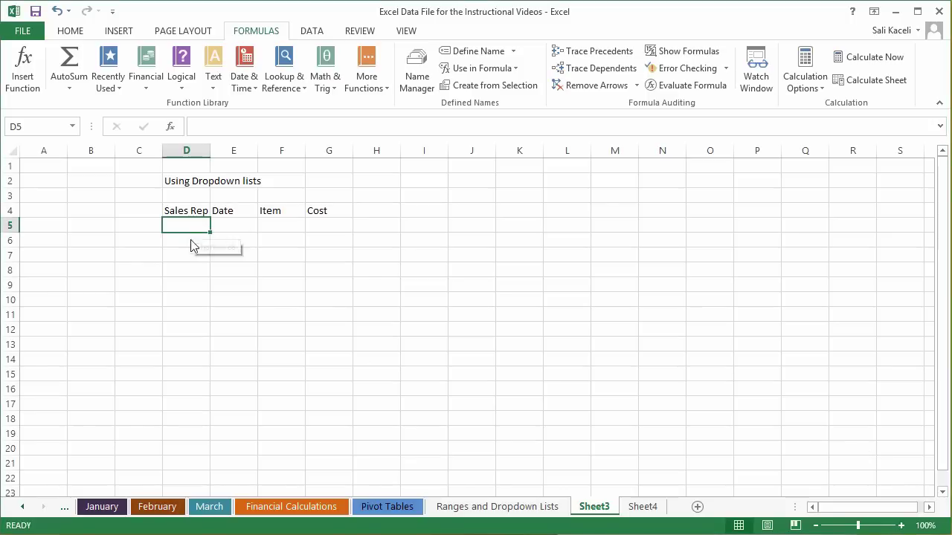
{"action": "left_click", "coordinate": [190, 239]}
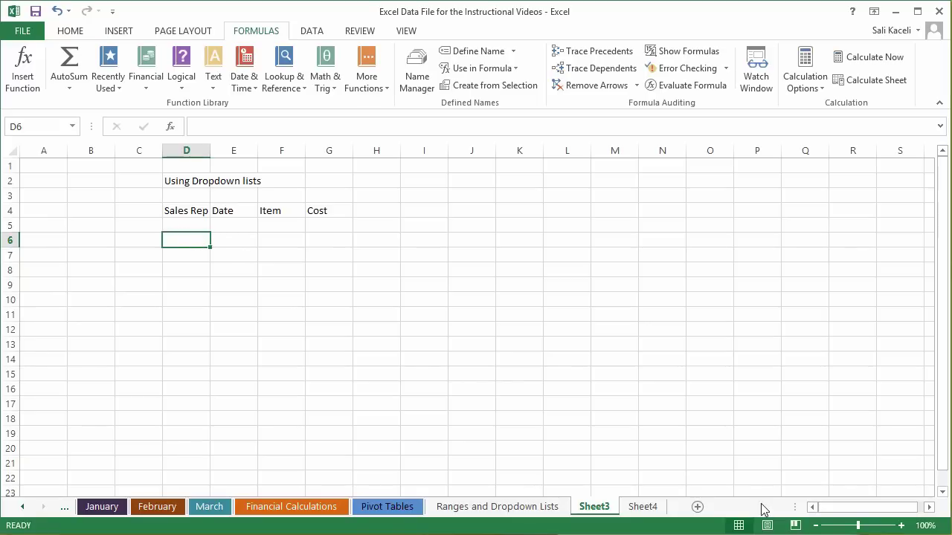
{"action": "left_click", "coordinate": [644, 507]}
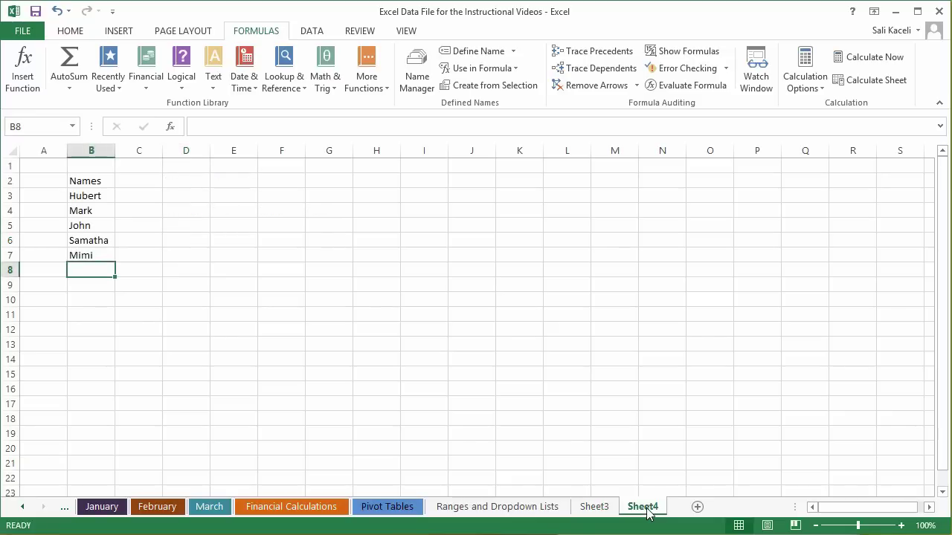
{"action": "left_click", "coordinate": [92, 171]}
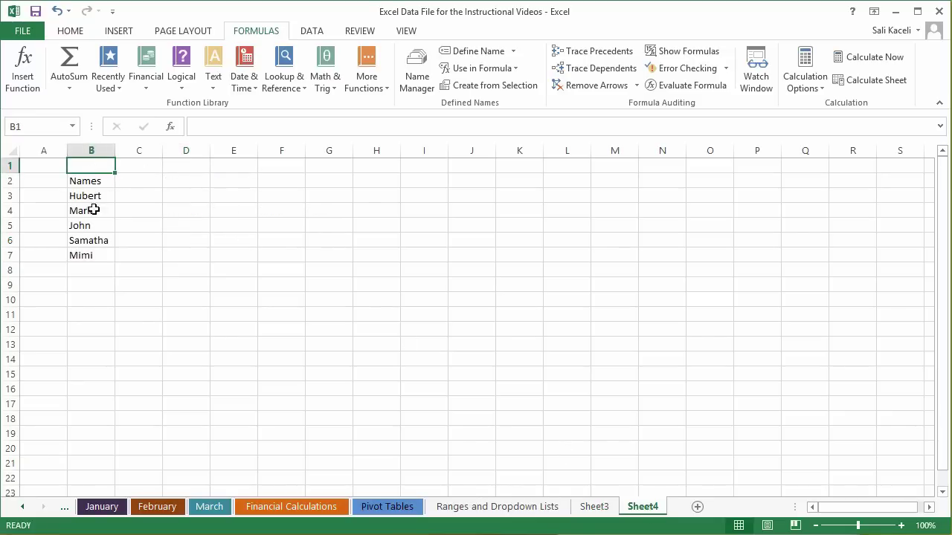
{"action": "left_click", "coordinate": [95, 196]}
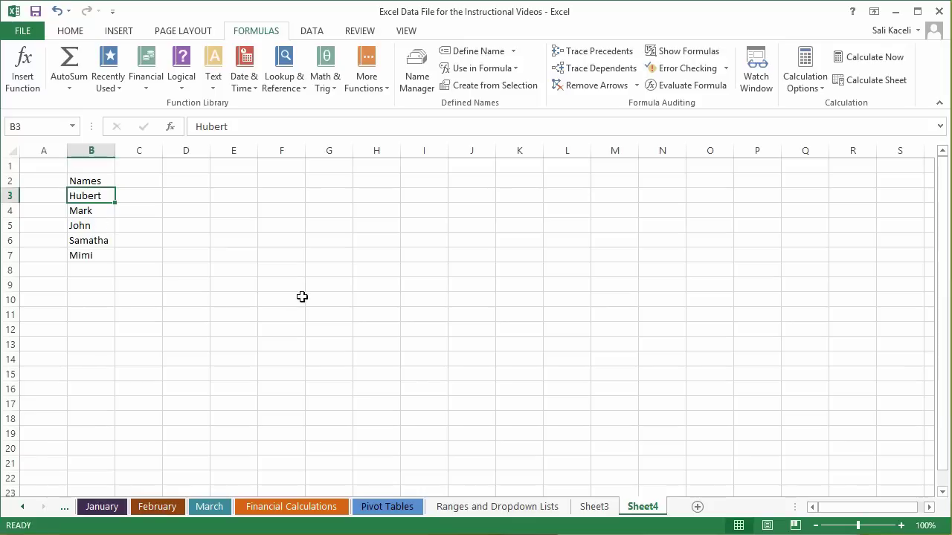
{"action": "left_click", "coordinate": [594, 508]}
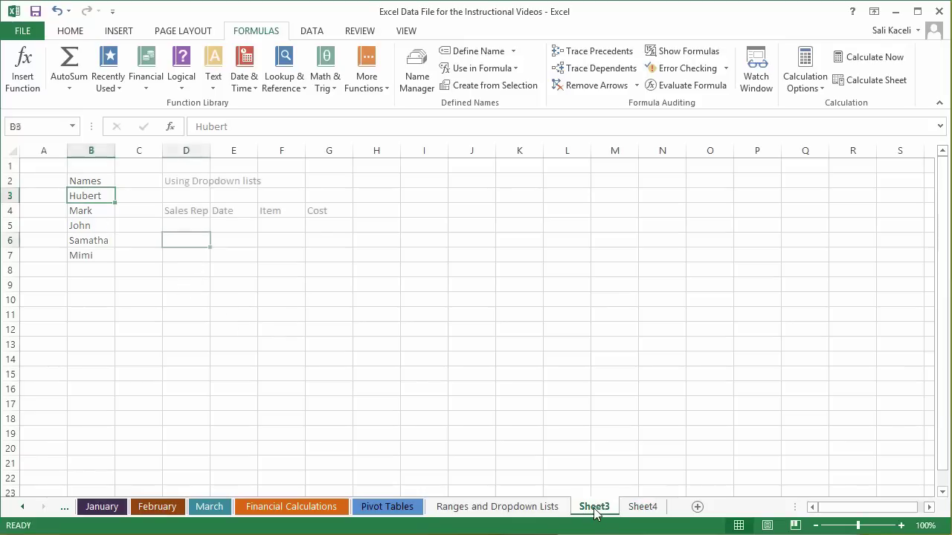
- Discard a trial sales rep entry in D5, select column D and show the Data tab
{"action": "left_click", "coordinate": [183, 225]}
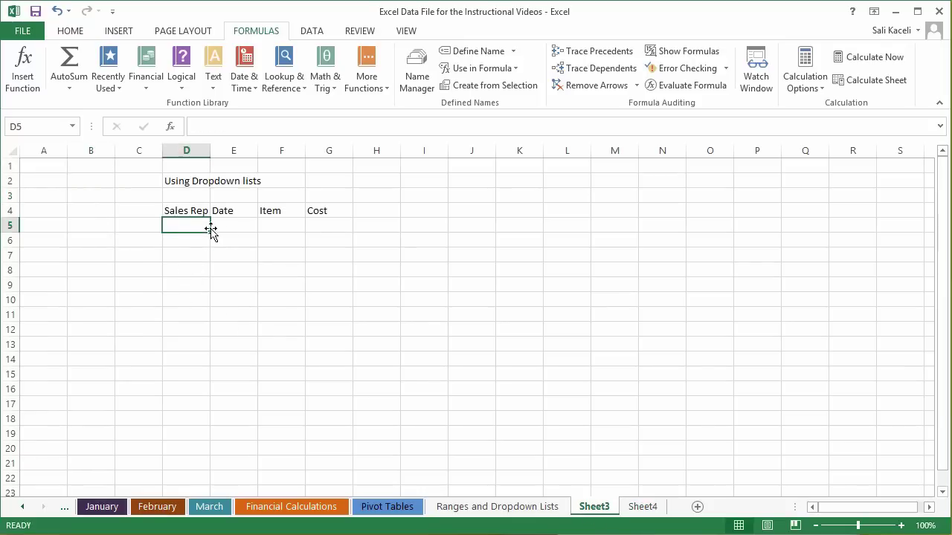
{"action": "type", "text": "Huberr"}
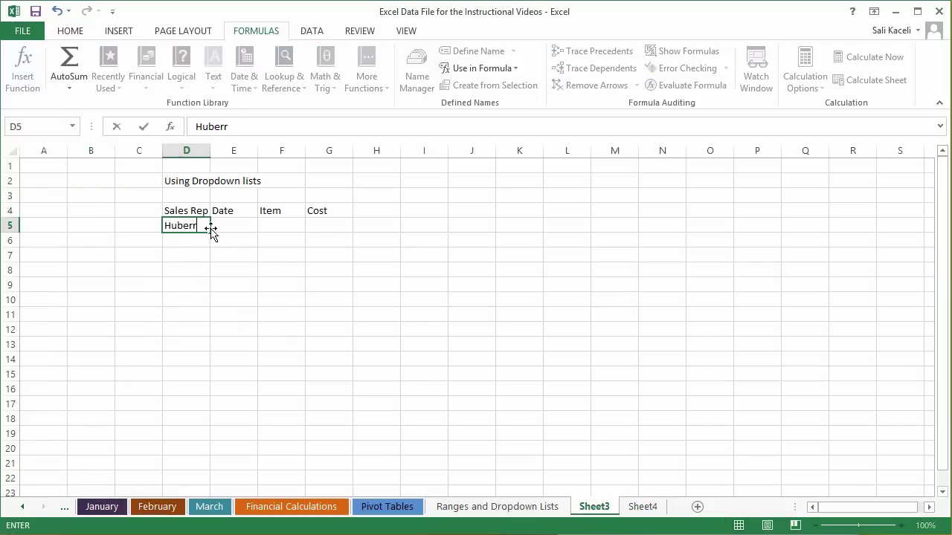
{"action": "type", "text": "t"}
{"action": "key", "text": "BackSpace"}
{"action": "key", "text": "BackSpace"}
{"action": "key", "text": "BackSpace"}
{"action": "key", "text": "BackSpace"}
{"action": "key", "text": "BackSpace"}
{"action": "key", "text": "BackSpace"}
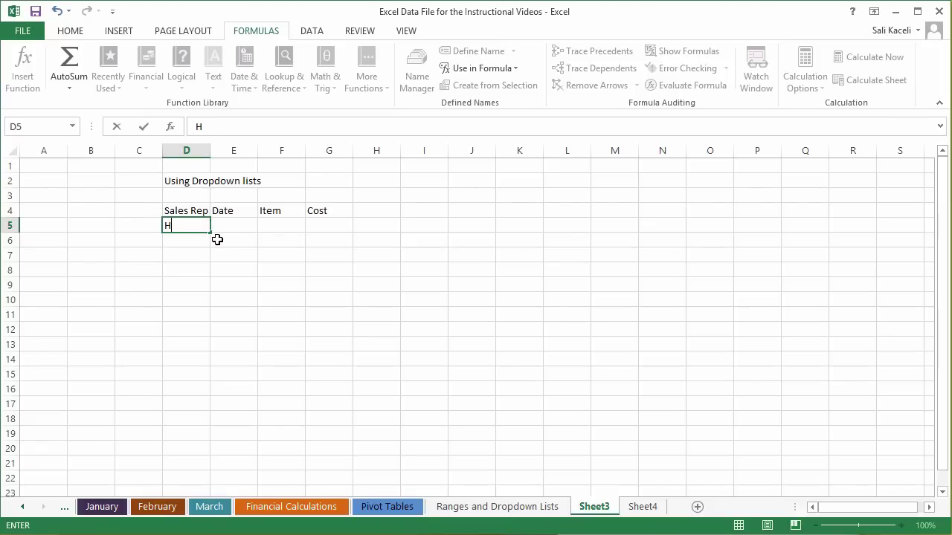
{"action": "key", "text": "Escape"}
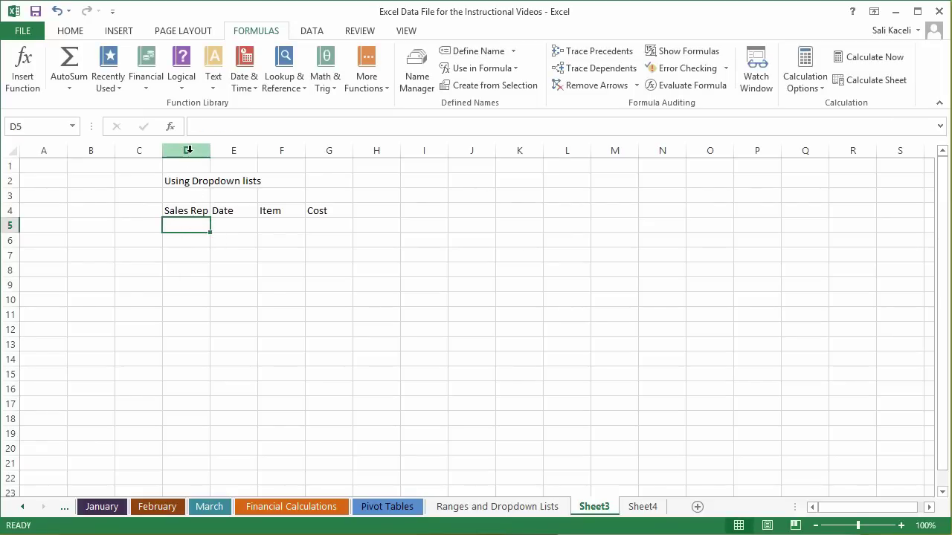
{"action": "left_click", "coordinate": [191, 149]}
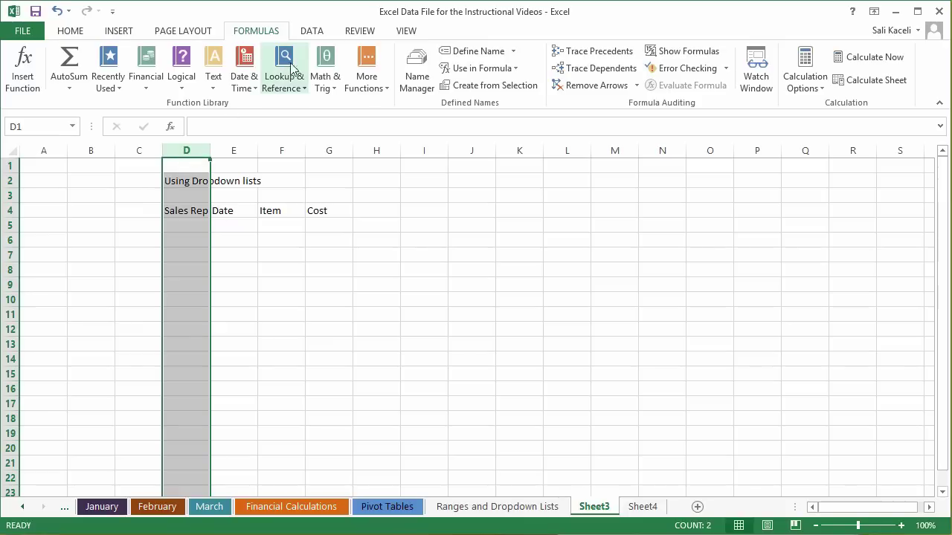
{"action": "left_click", "coordinate": [309, 34]}
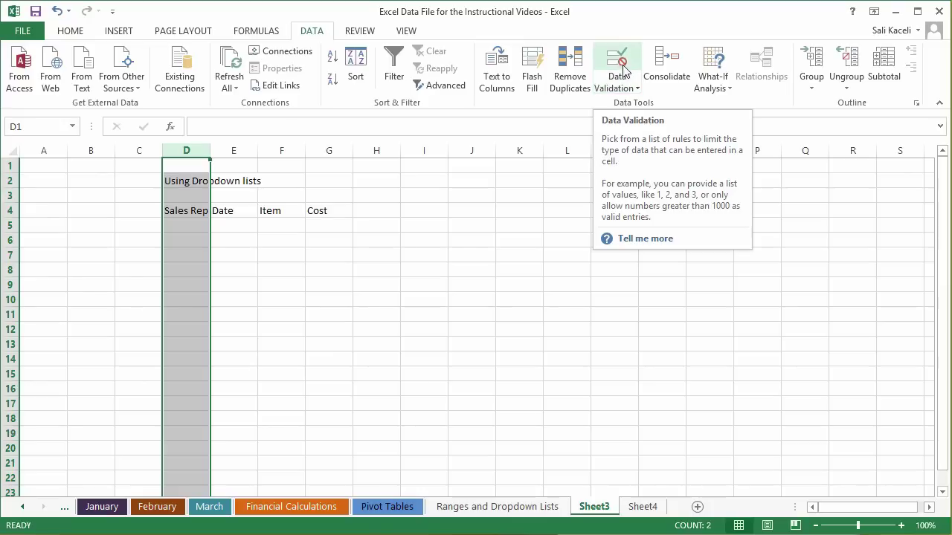
- Add List validation to column D with source Sheet4!$B$3:$B$13 taken from the Names cells
{"action": "left_click", "coordinate": [624, 77]}
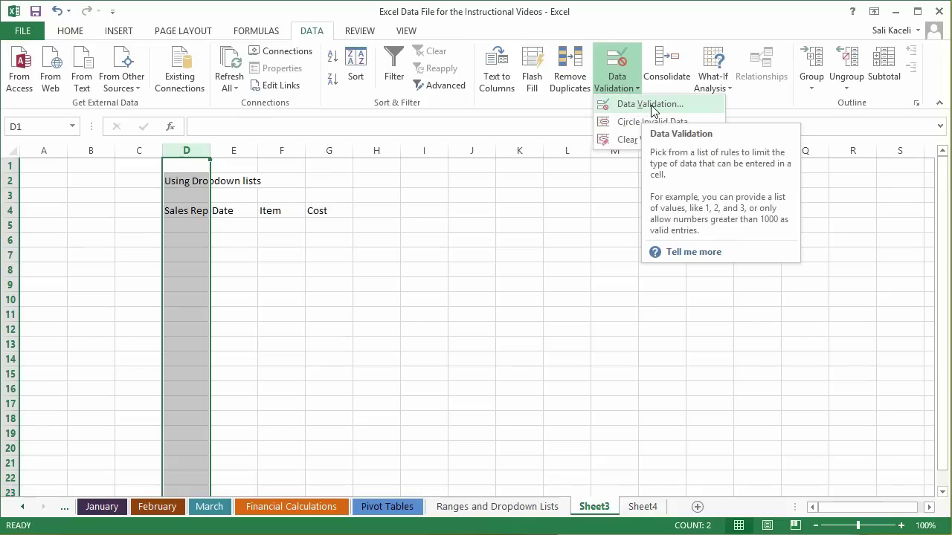
{"action": "left_click", "coordinate": [652, 110]}
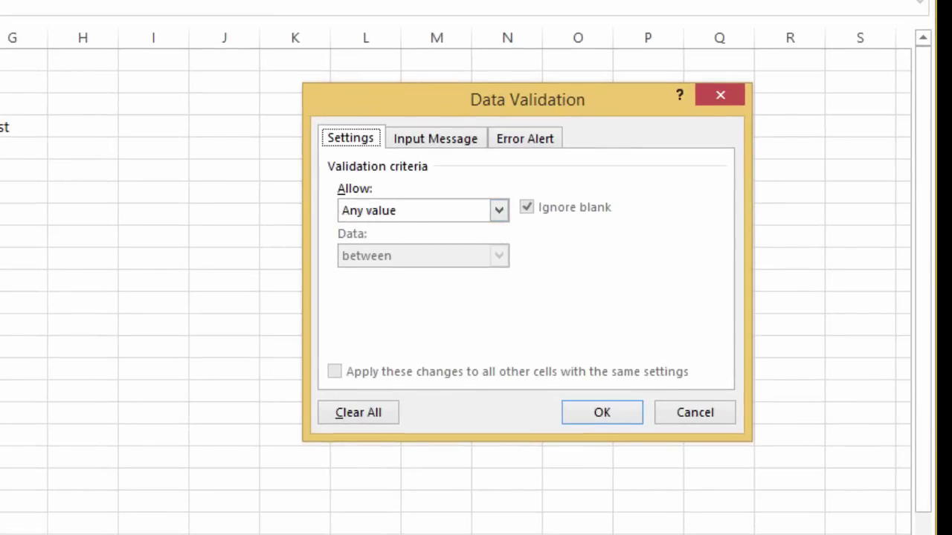
{"action": "left_click", "coordinate": [502, 216]}
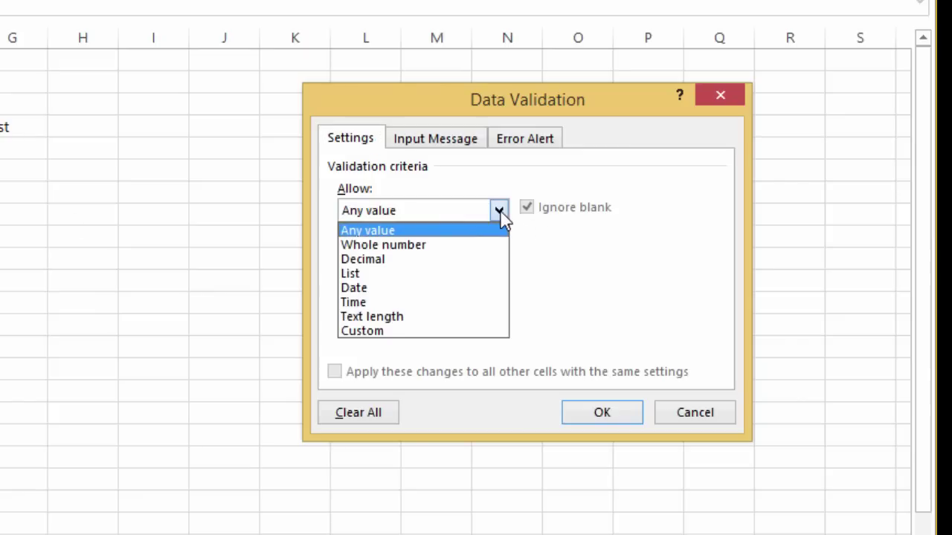
{"action": "left_click", "coordinate": [369, 273]}
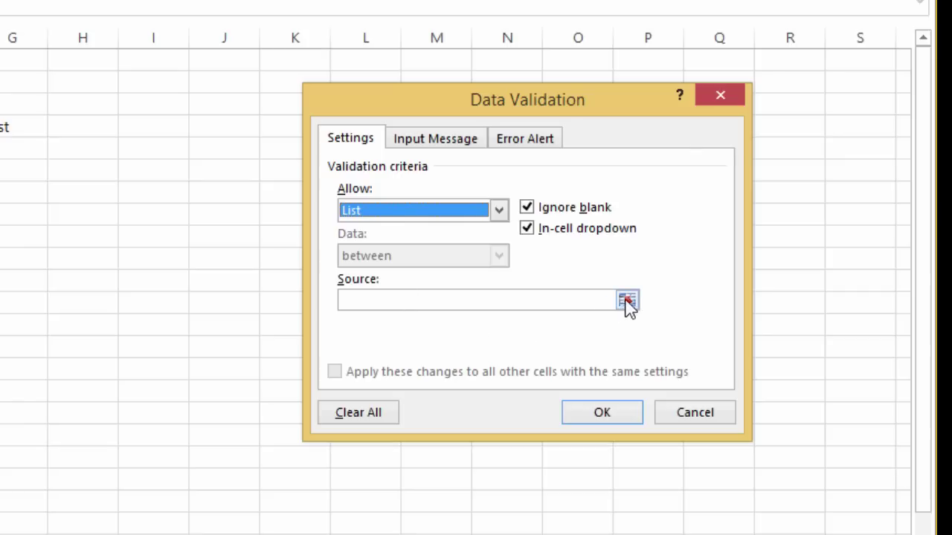
{"action": "left_click", "coordinate": [415, 302]}
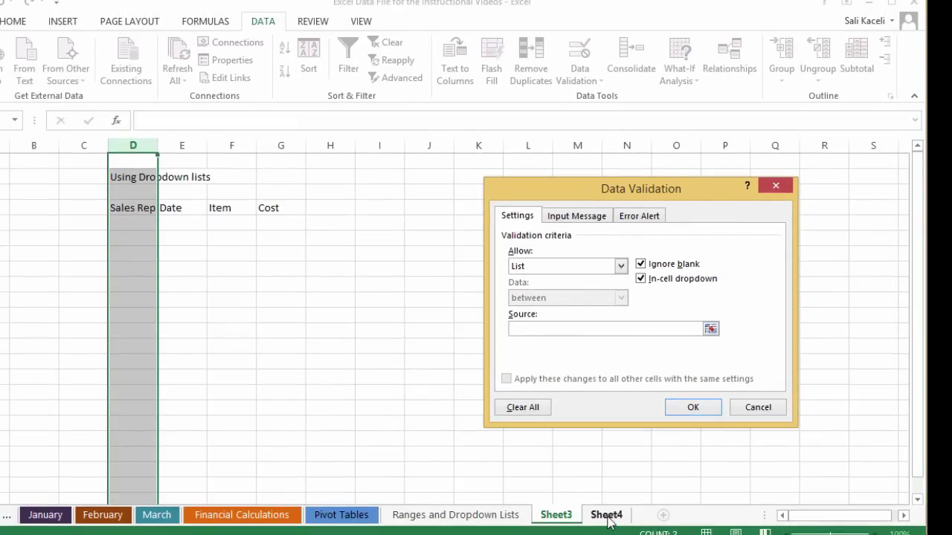
{"action": "left_click", "coordinate": [606, 516]}
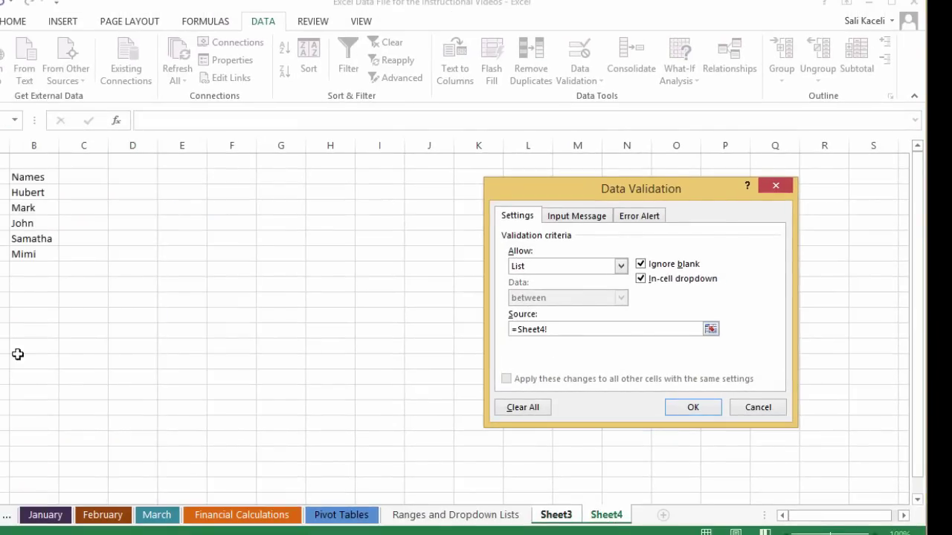
{"action": "left_click_drag", "start_coordinate": [24, 193], "coordinate": [34, 340]}
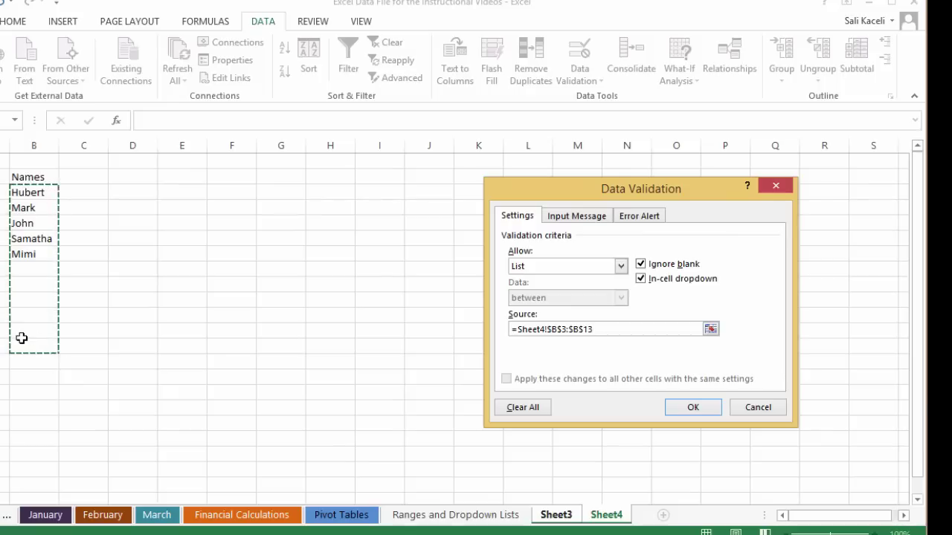
{"action": "left_click", "coordinate": [692, 408]}
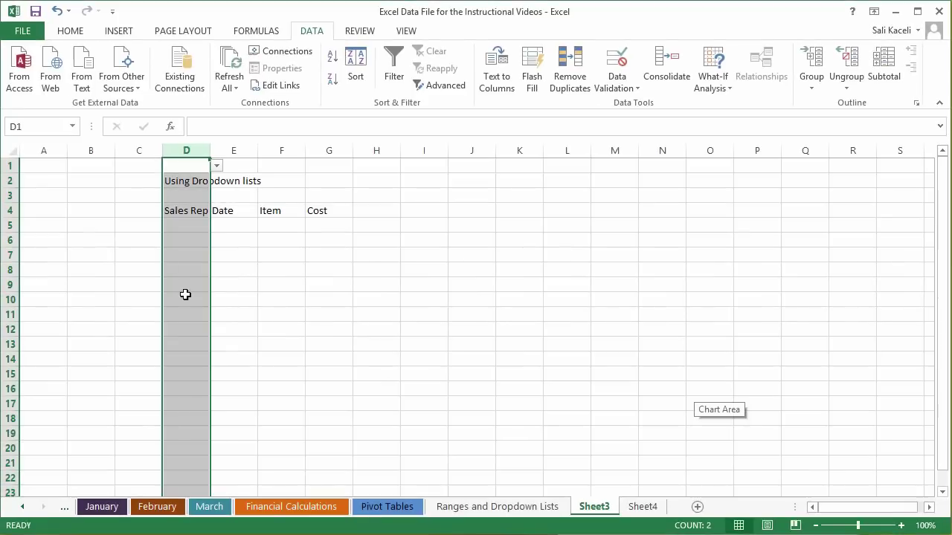
- Test the validation by entering an unlisted name in D5 and dismissing the error
{"action": "left_click", "coordinate": [172, 225]}
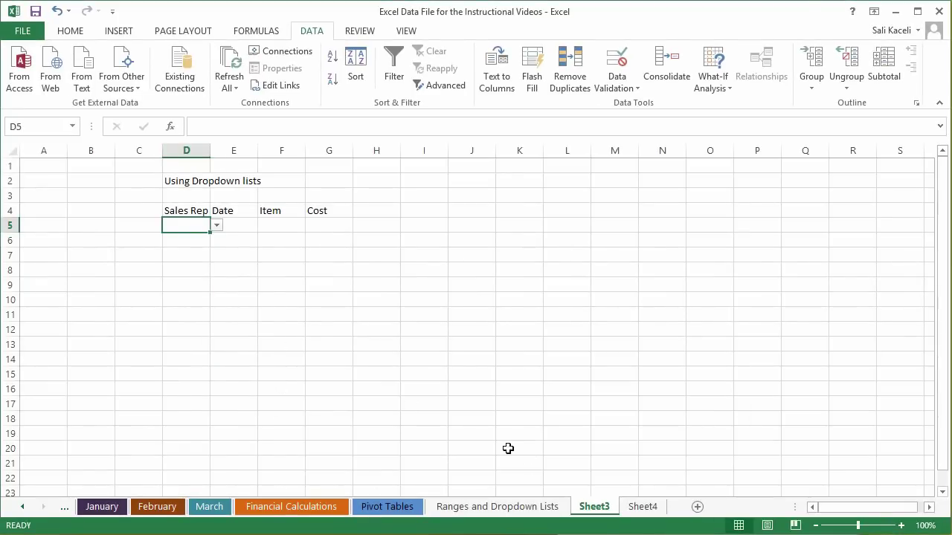
{"action": "left_click", "coordinate": [183, 253]}
{"action": "left_click", "coordinate": [184, 227]}
{"action": "type", "text": "Tom"}
{"action": "key", "text": "Return"}
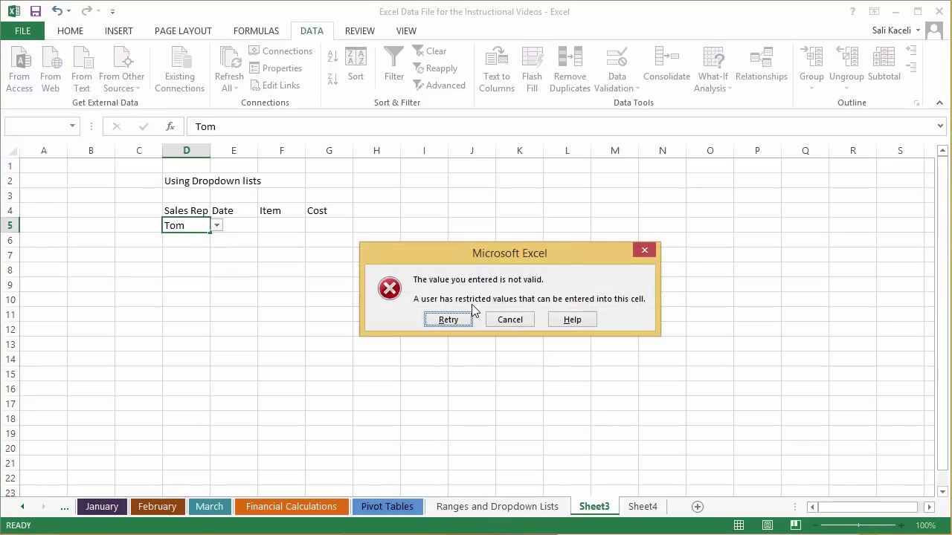
{"action": "left_click", "coordinate": [510, 319]}
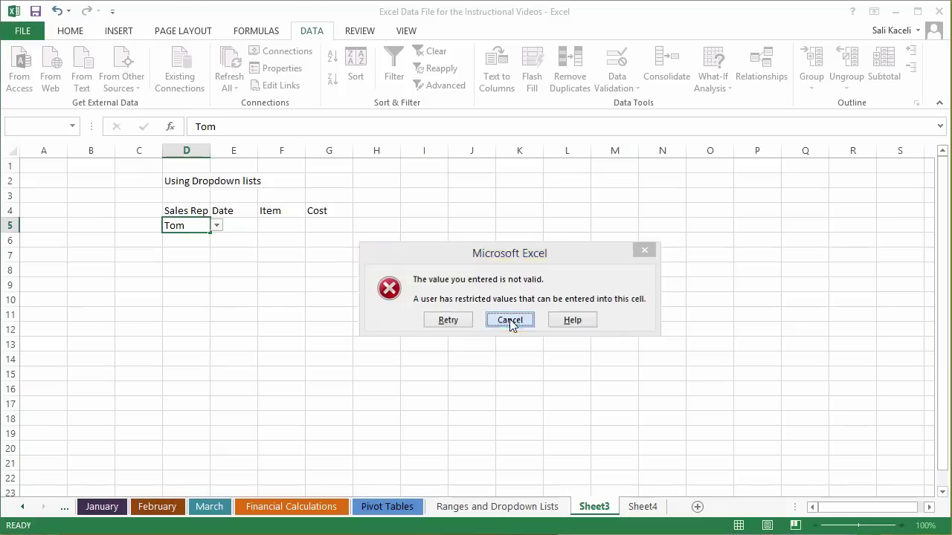
- Pick the first sales rep for D5 from its dropdown and try test entries in E5 and F5, leaving E5 empty
{"action": "left_click", "coordinate": [218, 227]}
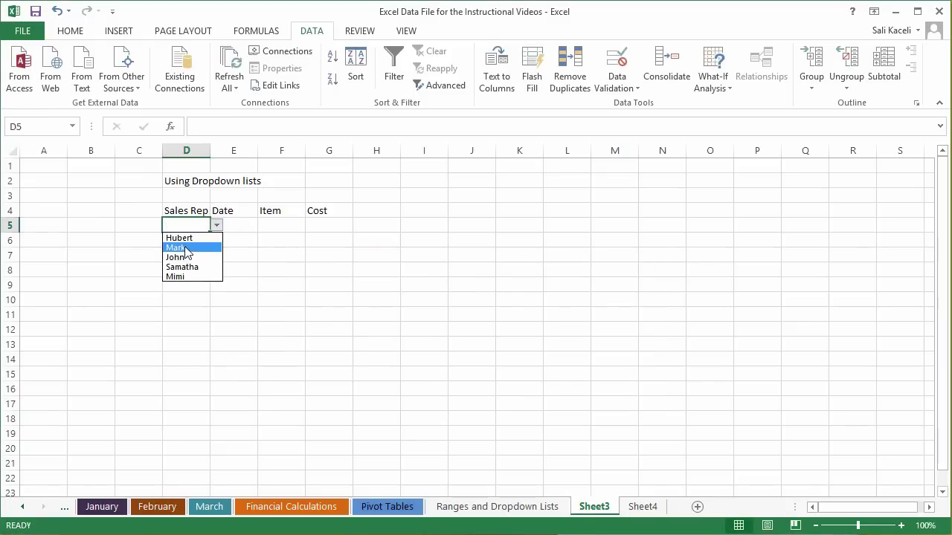
{"action": "left_click", "coordinate": [187, 238]}
{"action": "left_click", "coordinate": [235, 232]}
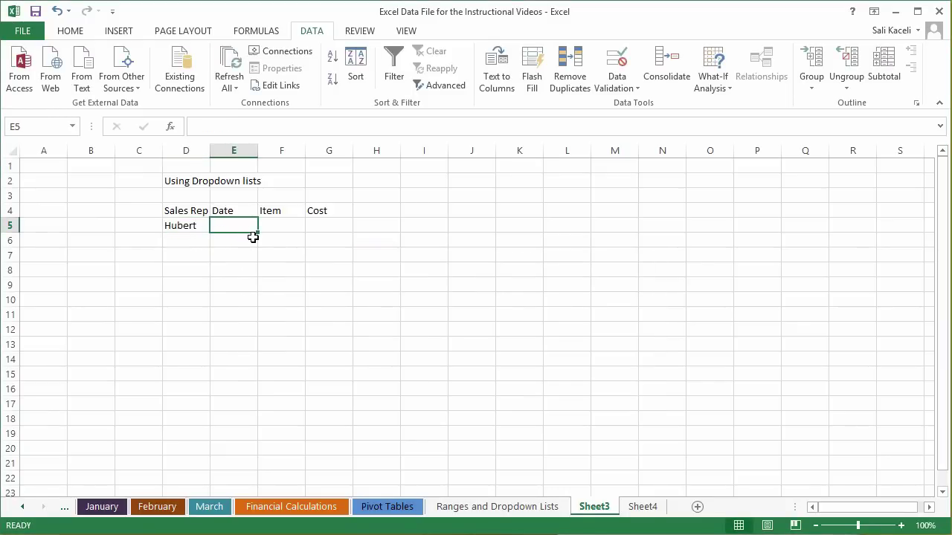
{"action": "type", "text": "sdfd"}
{"action": "left_click", "coordinate": [276, 235]}
{"action": "type", "text": "sdfds"}
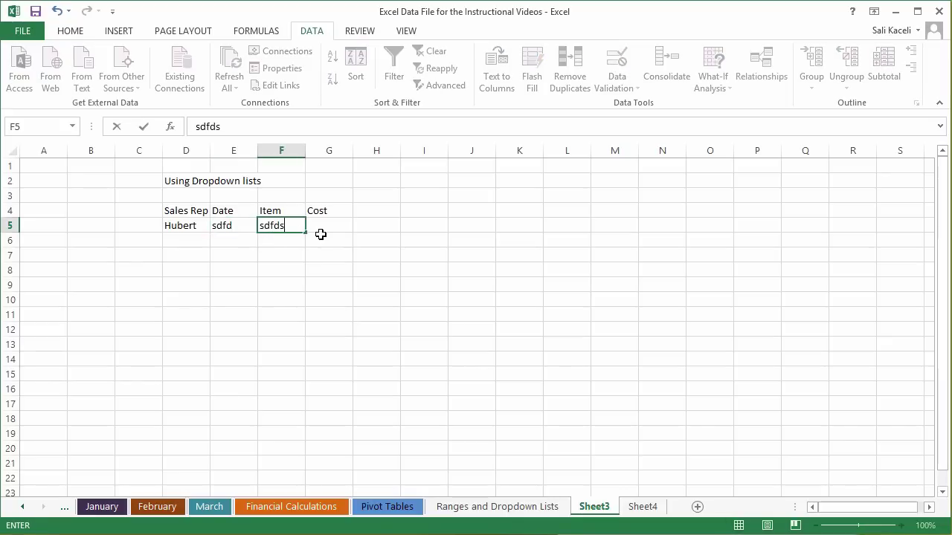
{"action": "left_click", "coordinate": [310, 236]}
{"action": "left_click", "coordinate": [243, 225]}
{"action": "type", "text": "s"}
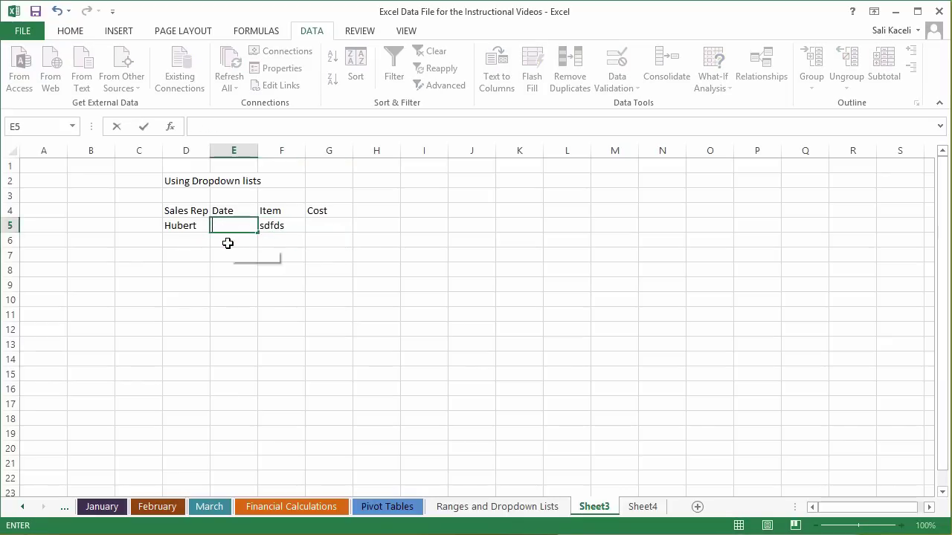
{"action": "left_click", "coordinate": [227, 243]}
- Choose sales reps for D6 and D8 from their dropdowns, then go to Sheet4
{"action": "left_click", "coordinate": [195, 236]}
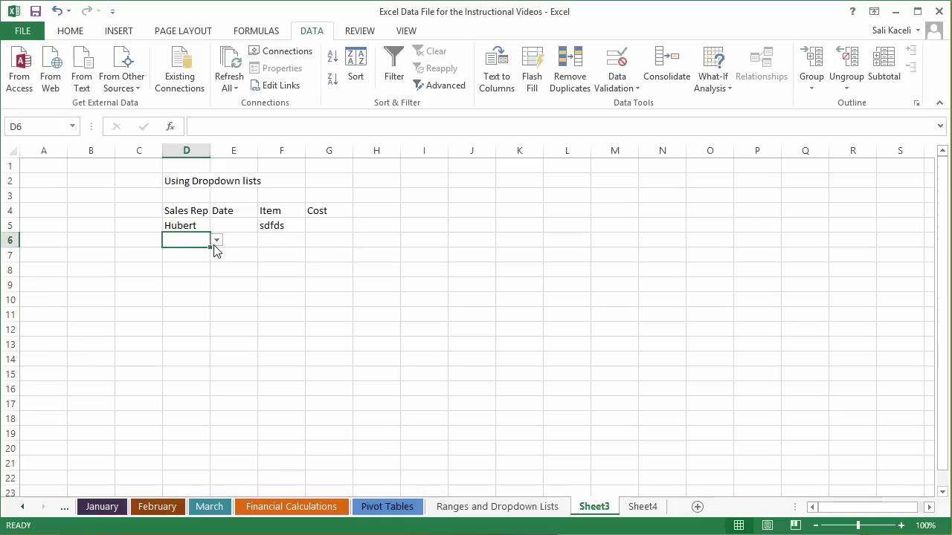
{"action": "left_click", "coordinate": [216, 242]}
{"action": "left_click", "coordinate": [199, 278]}
{"action": "left_click", "coordinate": [196, 269]}
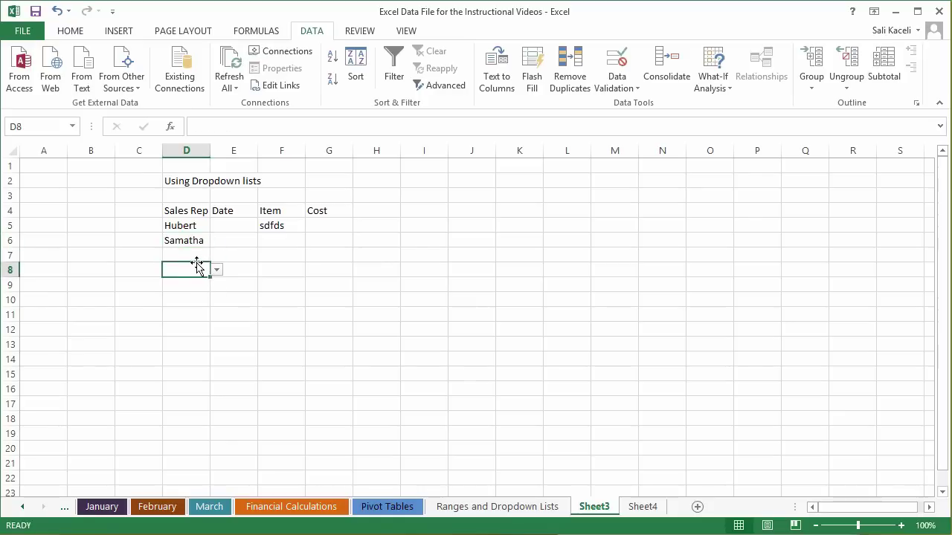
{"action": "left_click", "coordinate": [216, 271]}
{"action": "left_click", "coordinate": [207, 292]}
{"action": "left_click", "coordinate": [483, 318]}
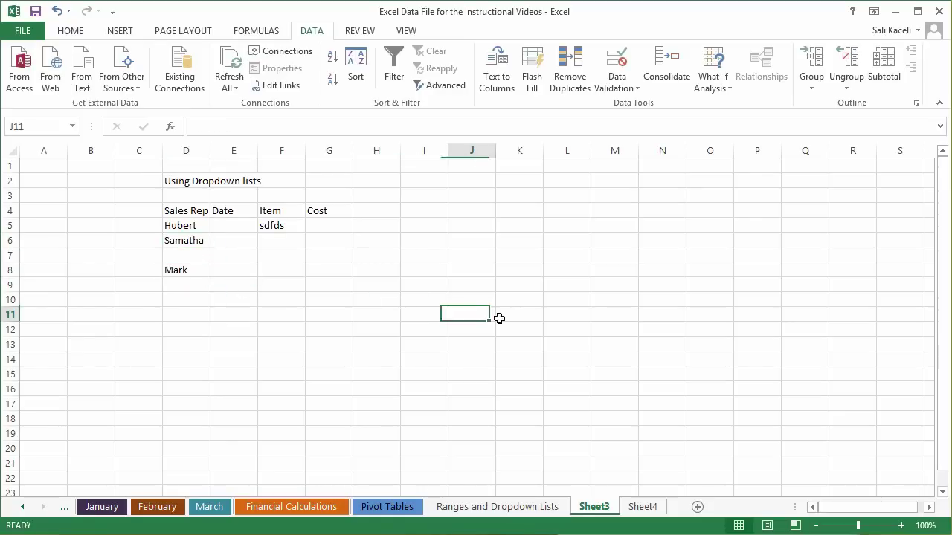
{"action": "left_click", "coordinate": [654, 509]}
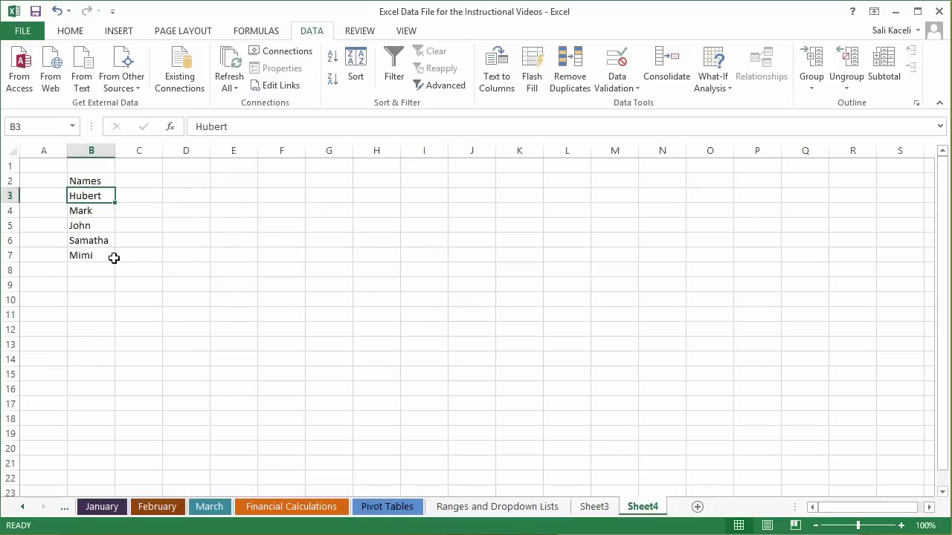
- Add a new sales rep name in B8 below the Sheet4 Names list
{"action": "left_click", "coordinate": [95, 269]}
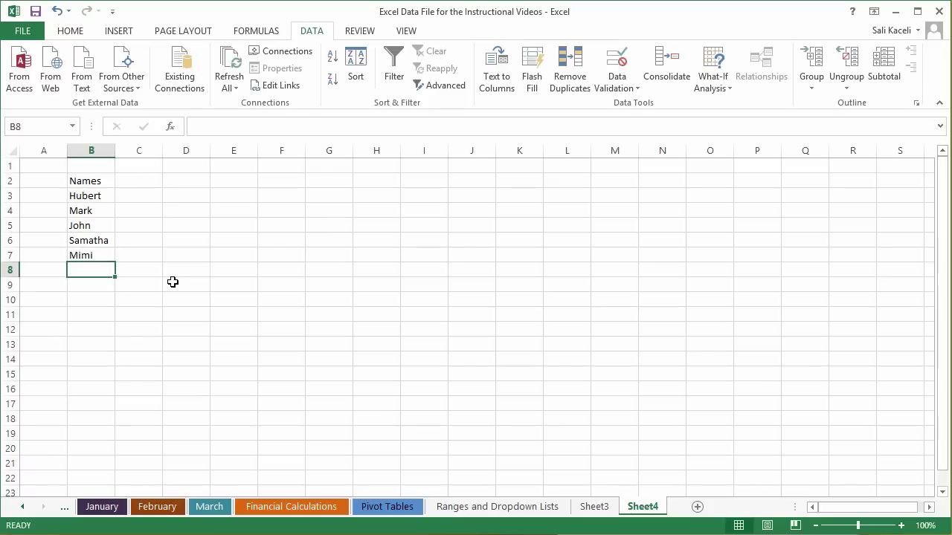
{"action": "type", "text": "Jonathan"}
{"action": "key", "text": "Return"}
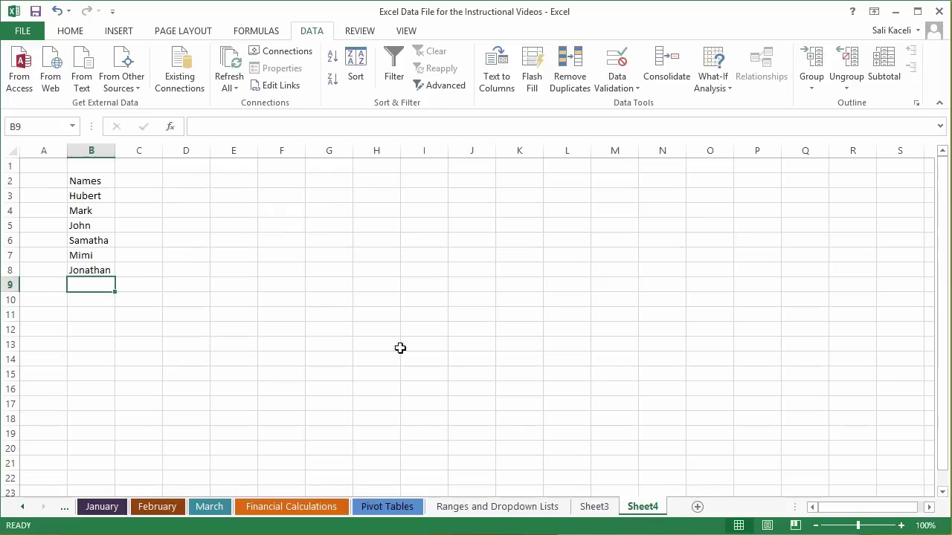
{"action": "left_click", "coordinate": [93, 272]}
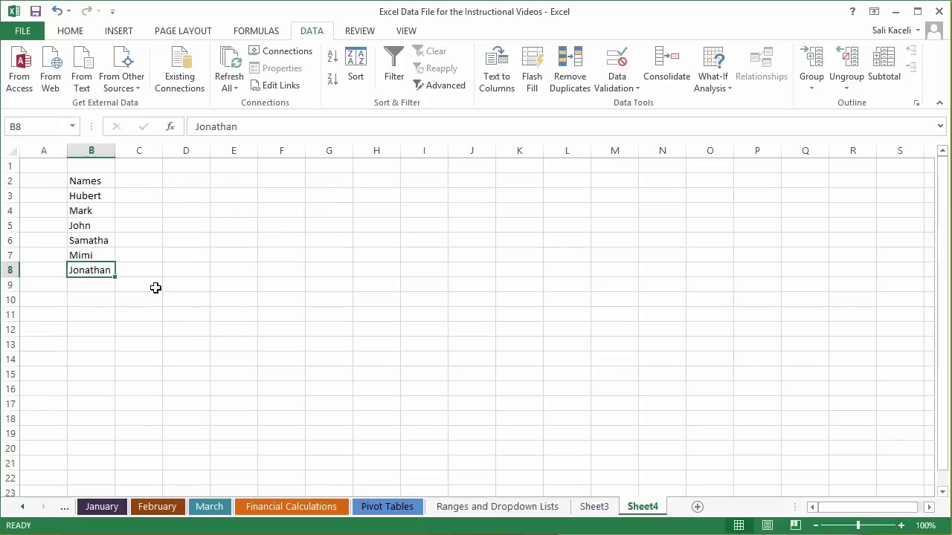
- Pick the newly added name from the D9 dropdown on Sheet3
{"action": "left_click", "coordinate": [602, 508]}
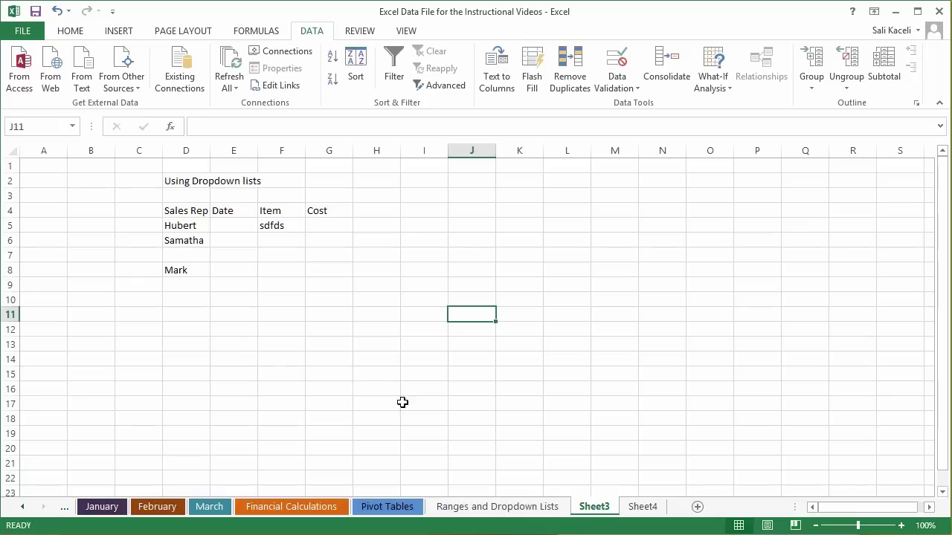
{"action": "left_click", "coordinate": [186, 286]}
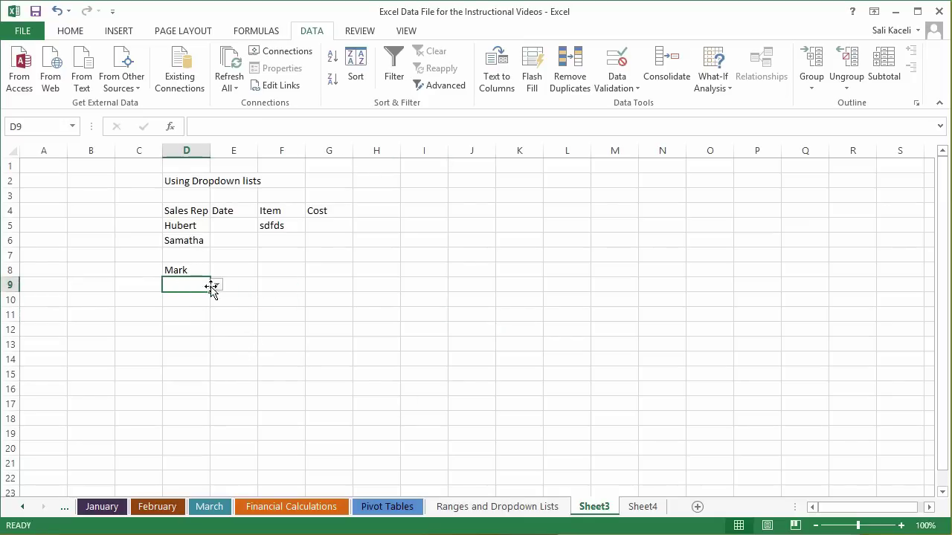
{"action": "left_click", "coordinate": [215, 285]}
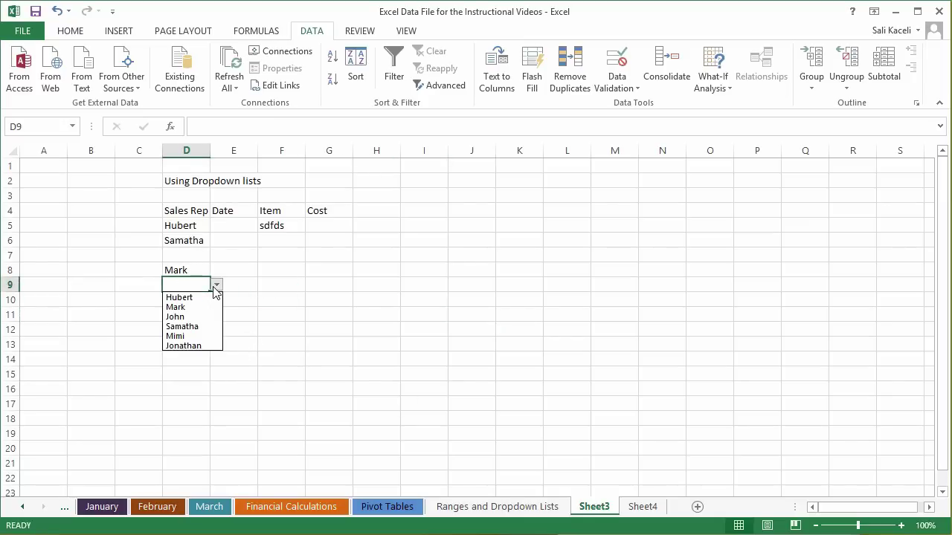
{"action": "left_click", "coordinate": [182, 346]}
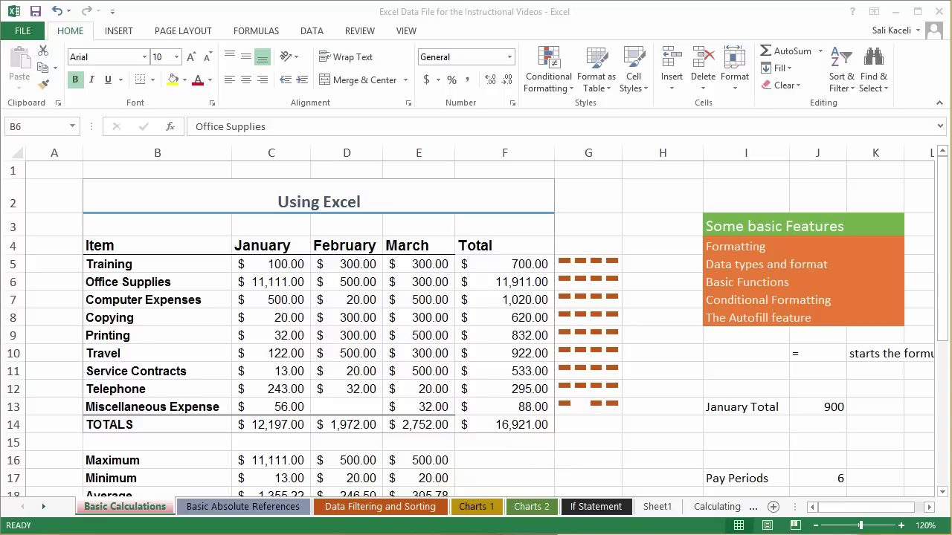
- Launch Word 2013 from the Start search and type 'This is my report' in a blank document
{"action": "key", "text": "super"}
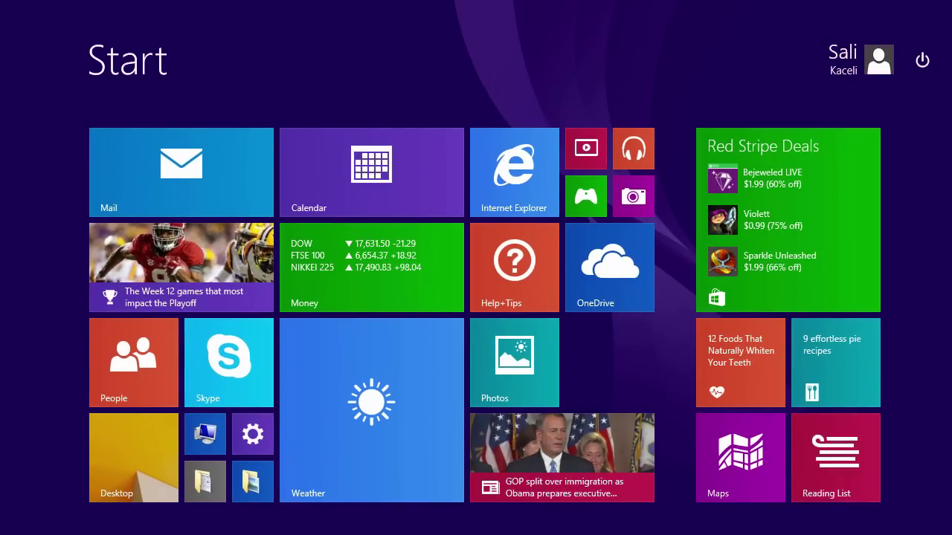
{"action": "type", "text": "word"}
{"action": "left_click", "coordinate": [855, 189]}
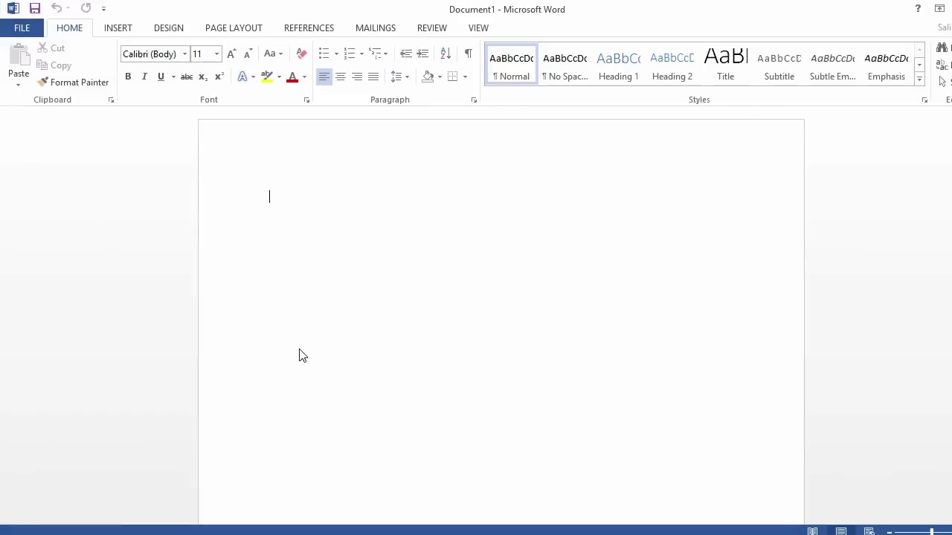
{"action": "type", "text": "Thi"}
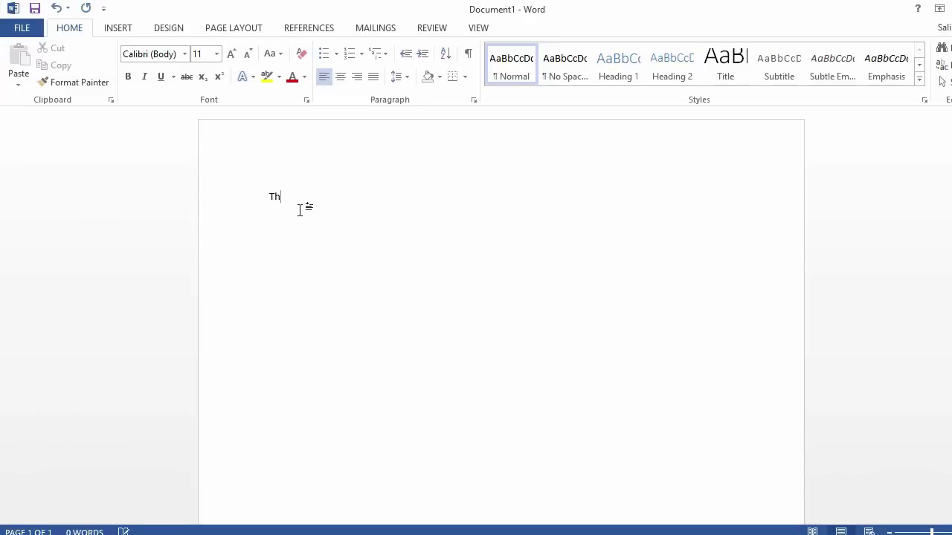
{"action": "type", "text": "s is my report"}
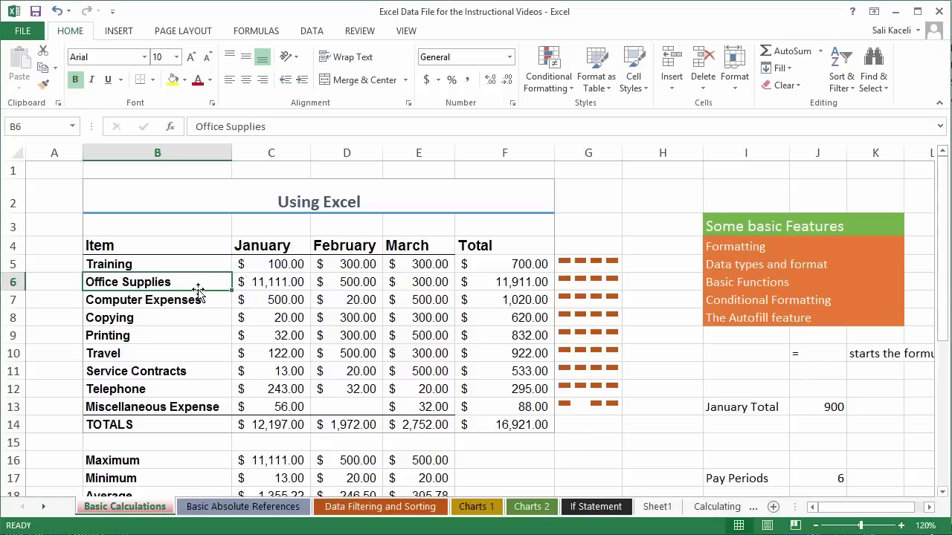
- Select the expense table B4:F14, Item through TOTALS, and copy it
{"action": "left_click_drag", "start_coordinate": [114, 246], "coordinate": [527, 425]}
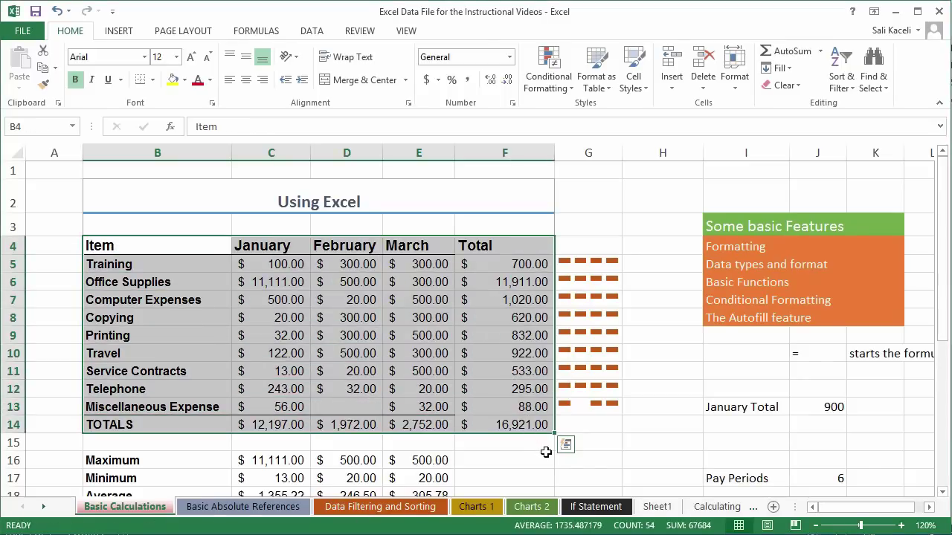
{"action": "key", "text": "ctrl+c"}
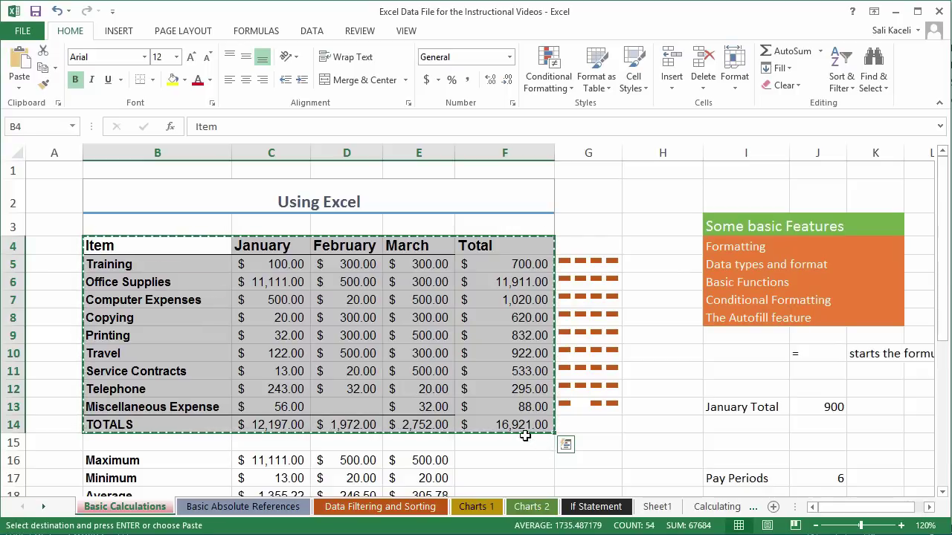
{"action": "right_click", "coordinate": [396, 375]}
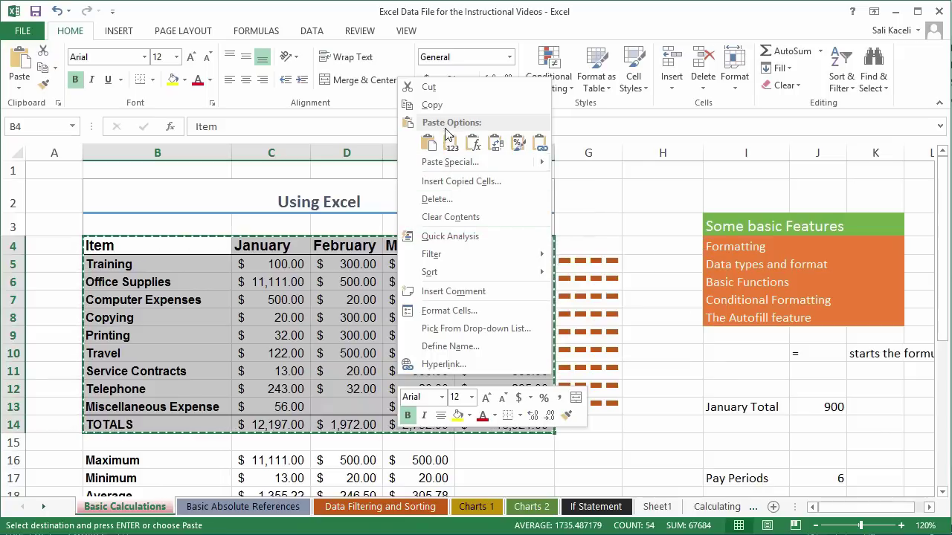
{"action": "left_click", "coordinate": [420, 105]}
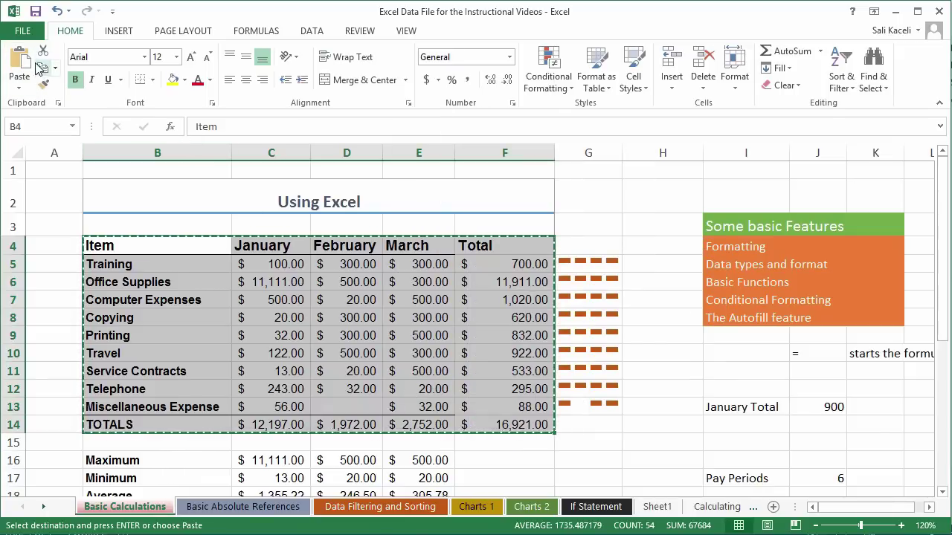
- Paste the expense table below 'This is my report' in Word using Link & Keep Source Formatting
{"action": "left_click", "coordinate": [896, 12]}
{"action": "right_click", "coordinate": [270, 221]}
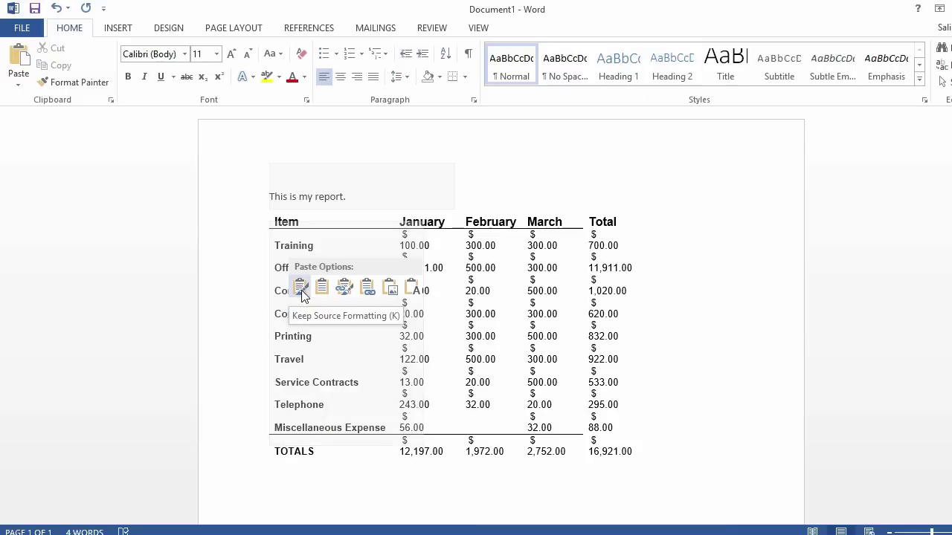
{"action": "left_click", "coordinate": [301, 287]}
{"action": "left_click", "coordinate": [709, 363]}
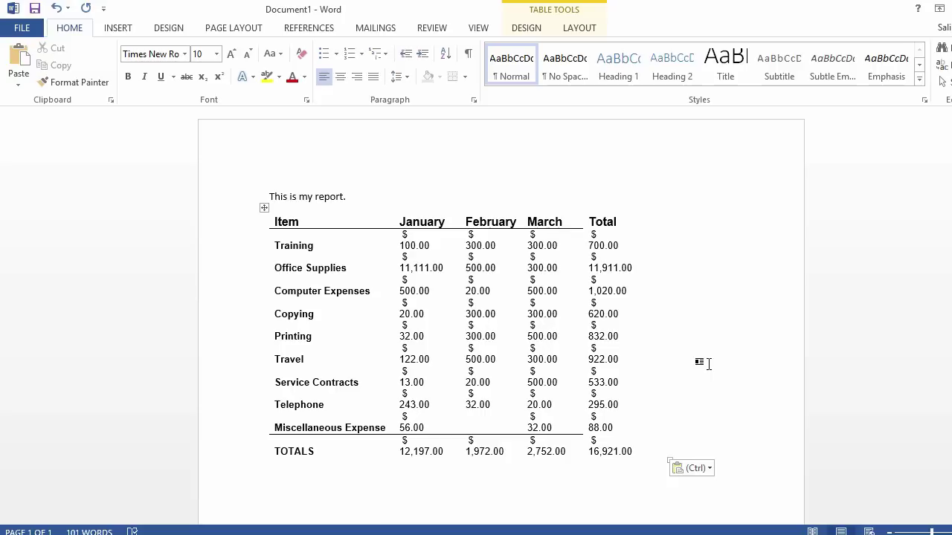
{"action": "left_click", "coordinate": [710, 469]}
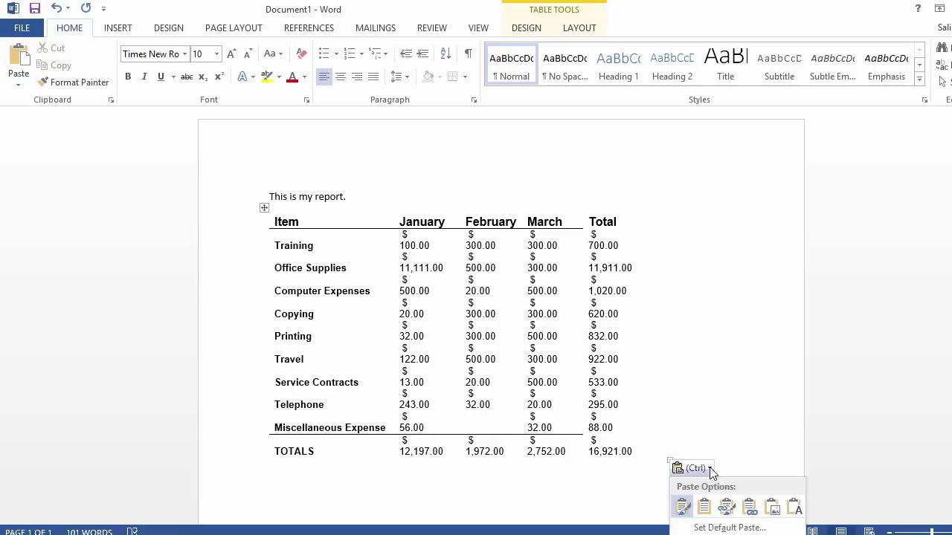
{"action": "left_click", "coordinate": [732, 509]}
{"action": "scroll", "coordinate": [280, 423], "scroll_direction": "down", "scroll_amount": 3}
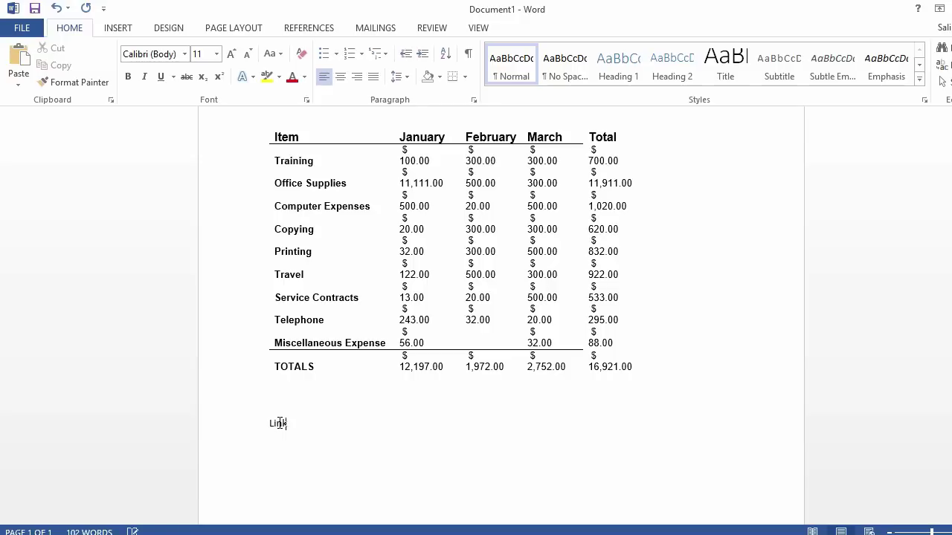
- Type 'Link the data with the Excel Spreadsheet.' below the table, then return to Excel
{"action": "type", "text": "the data with the exc"}
{"action": "key", "text": "BackSpace"}
{"action": "key", "text": "BackSpace"}
{"action": "key", "text": "BackSpace"}
{"action": "type", "text": "Excel"}
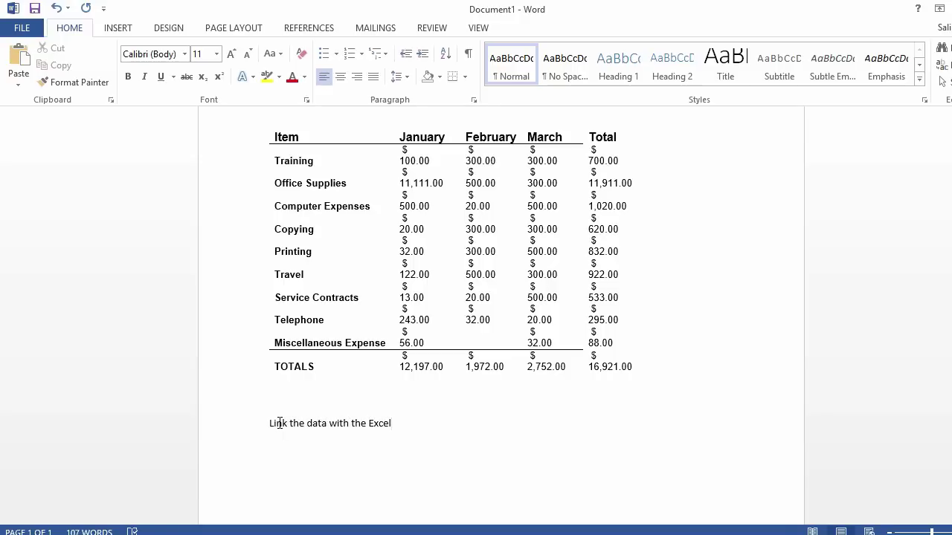
{"action": "type", "text": " ps"}
{"action": "key", "text": "BackSpace"}
{"action": "key", "text": "BackSpace"}
{"action": "type", "text": "Spreadshet."}
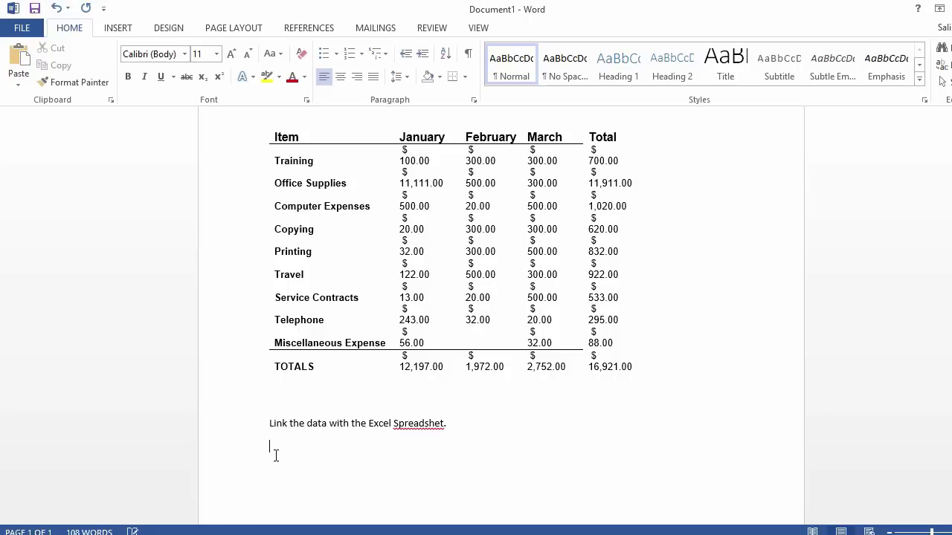
{"action": "key", "text": "alt+Tab"}
- Reselect the expense table B4:F14 in Excel, then bring the Word document back to the front
{"action": "left_click", "coordinate": [118, 264]}
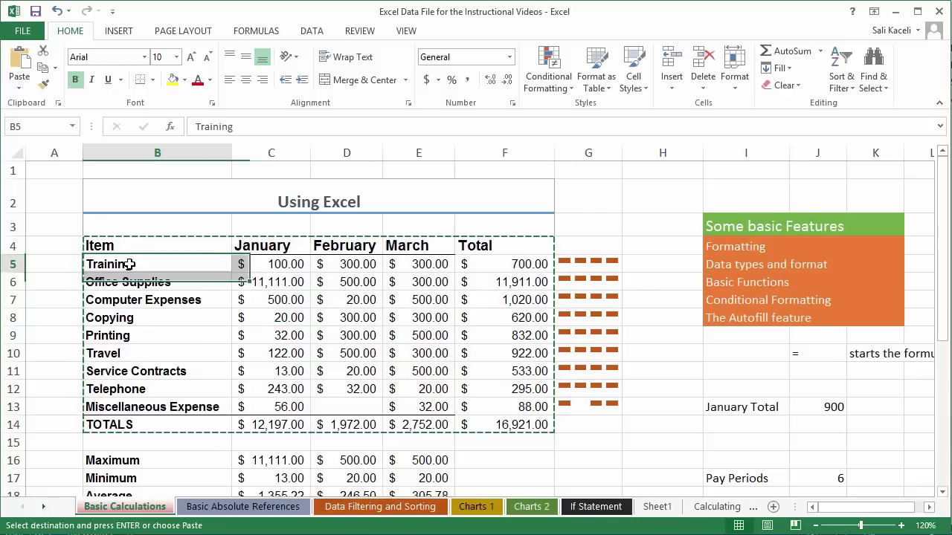
{"action": "left_click", "coordinate": [102, 244]}
{"action": "left_click_drag", "start_coordinate": [106, 244], "coordinate": [521, 425]}
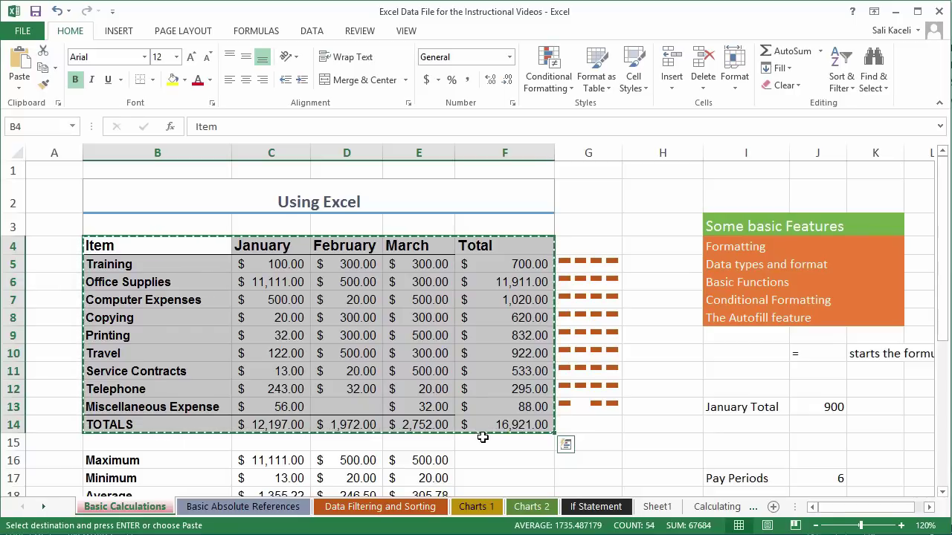
{"action": "left_click", "coordinate": [423, 532]}
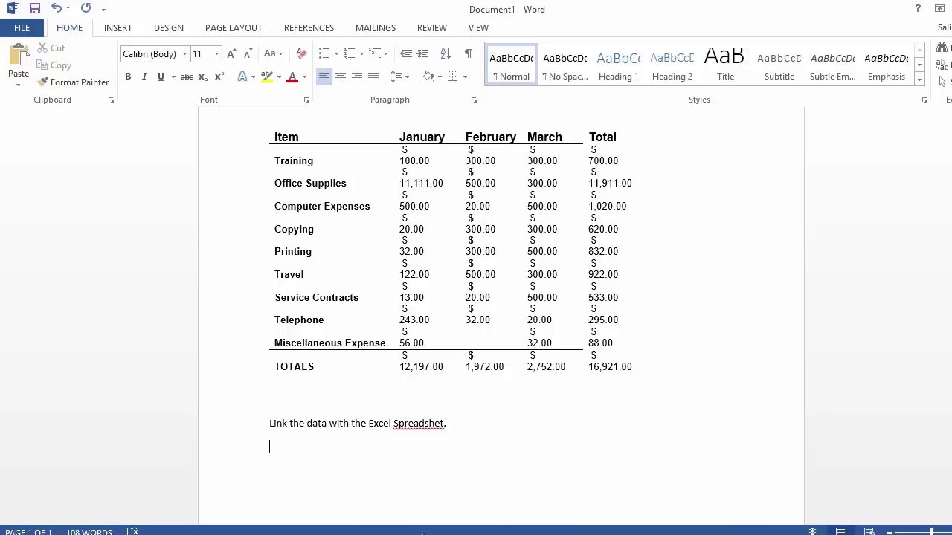
- Paste Special the table below the sentence as a linked Microsoft Excel Worksheet Object
{"action": "scroll", "coordinate": [249, 436], "scroll_direction": "down", "scroll_amount": 6}
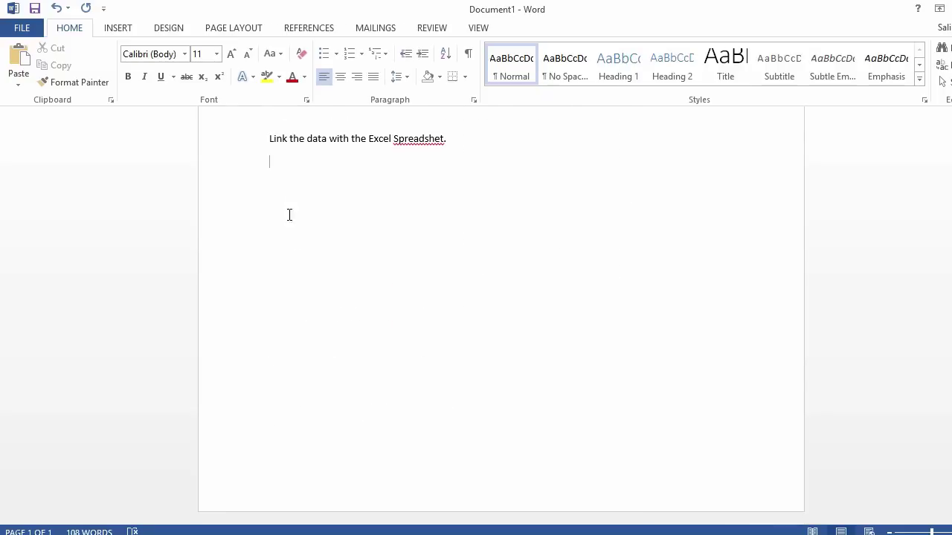
{"action": "left_click", "coordinate": [24, 89]}
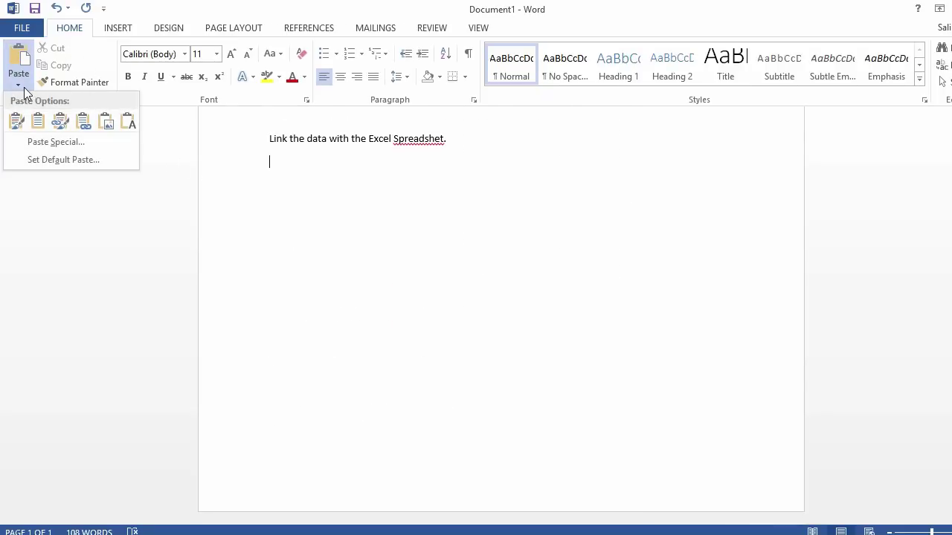
{"action": "left_click", "coordinate": [55, 144]}
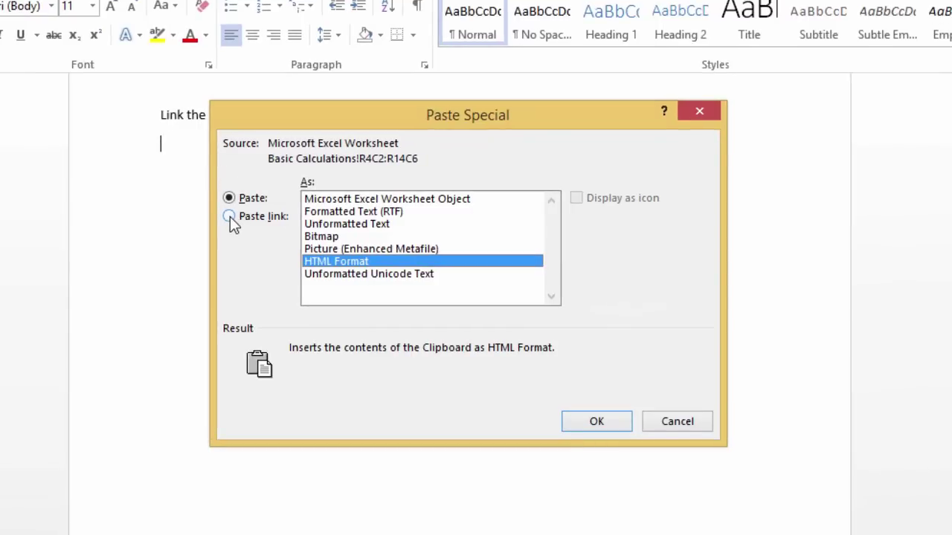
{"action": "left_click", "coordinate": [230, 217]}
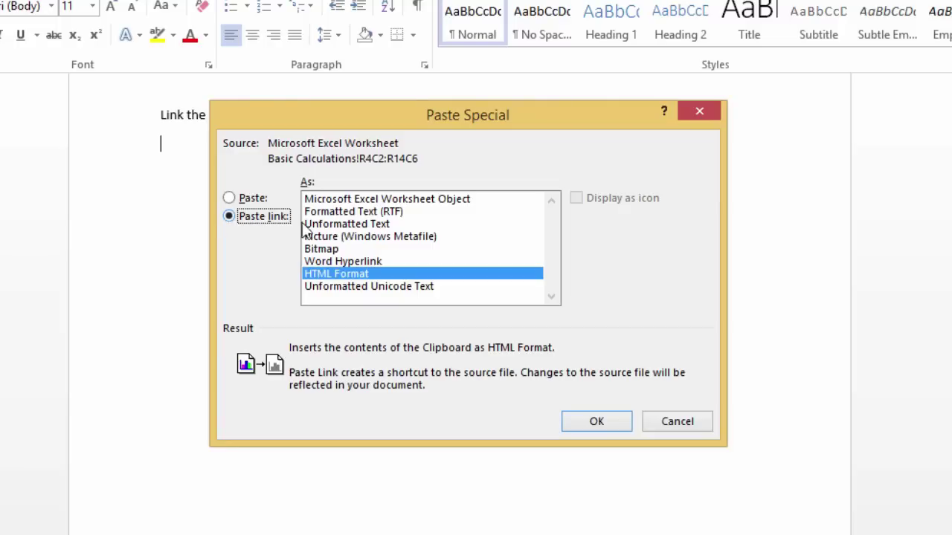
{"action": "left_click", "coordinate": [349, 200]}
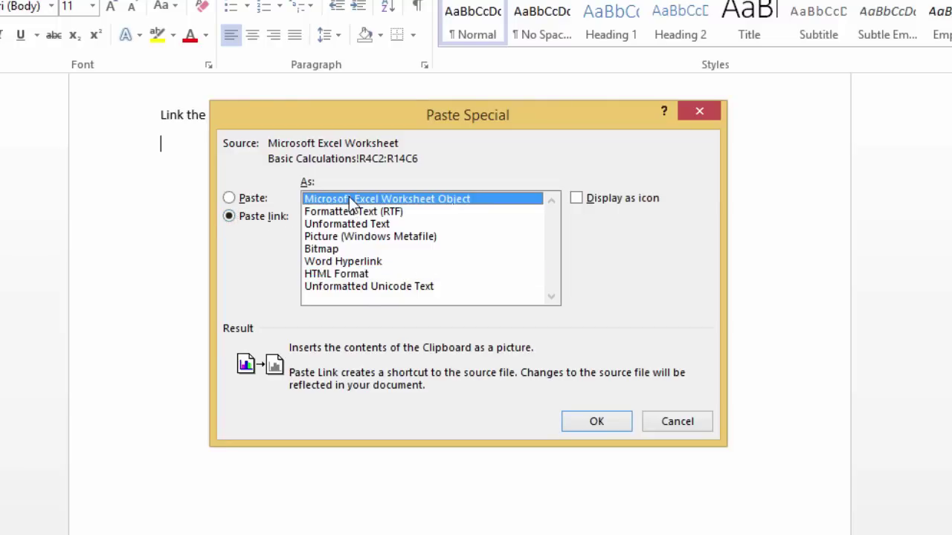
{"action": "left_click", "coordinate": [594, 422]}
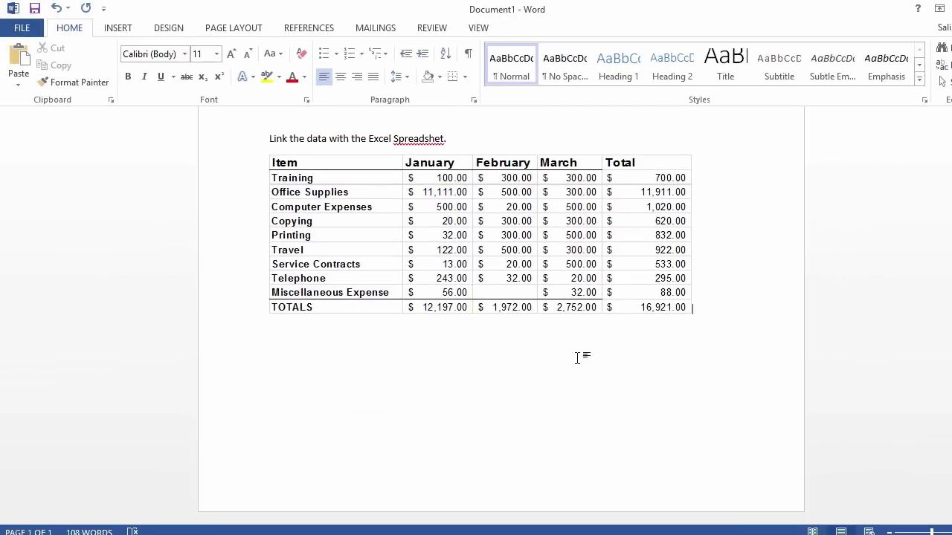
{"action": "key", "text": "shift+Left"}
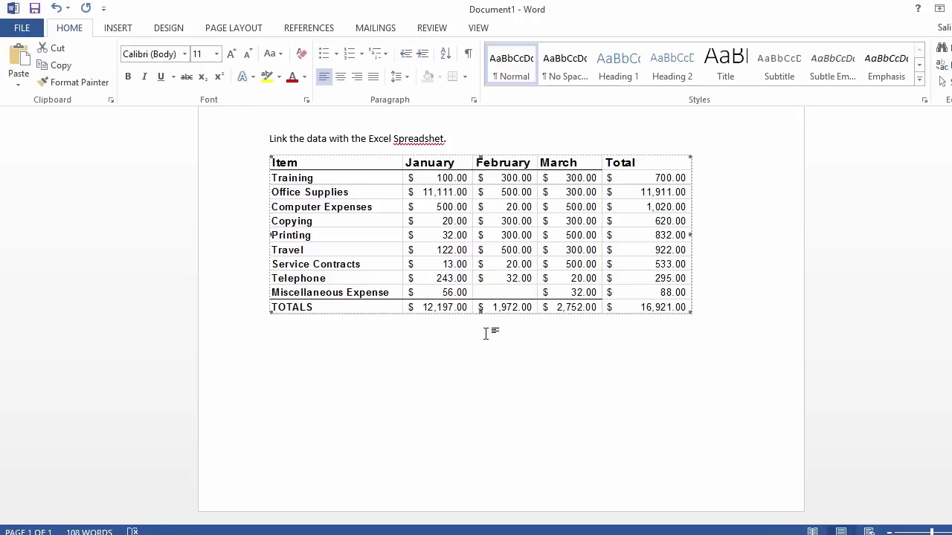
- Save the Word document to the Desktop as 'Monthly report'
{"action": "left_click", "coordinate": [334, 292]}
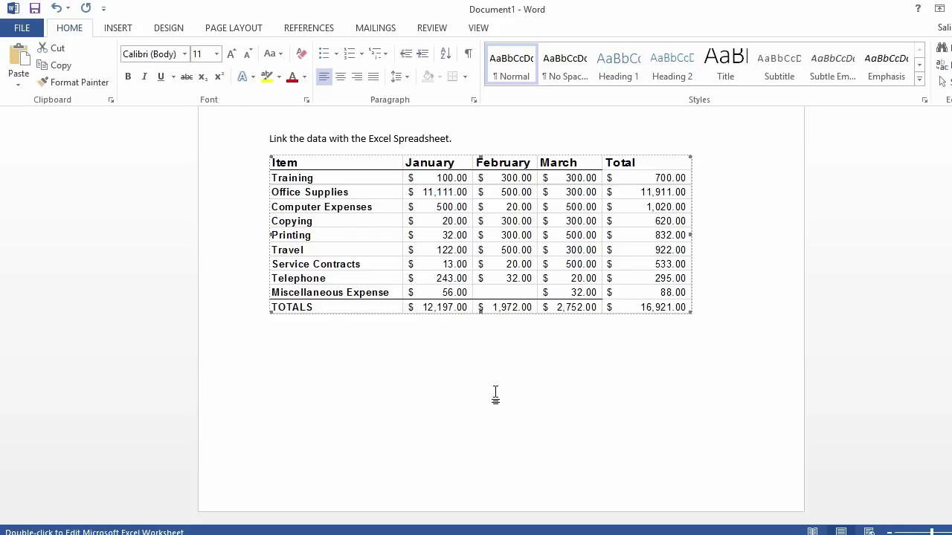
{"action": "left_click", "coordinate": [34, 9]}
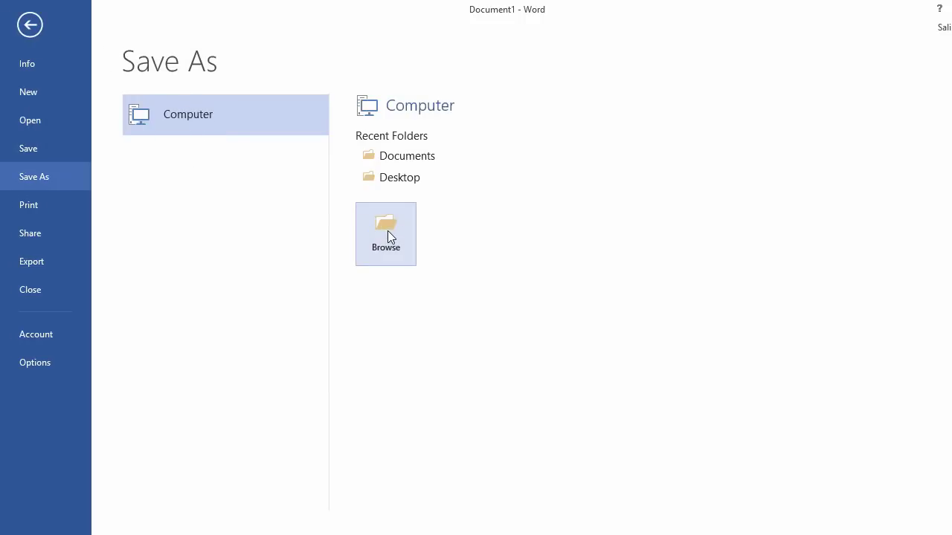
{"action": "left_click", "coordinate": [405, 180]}
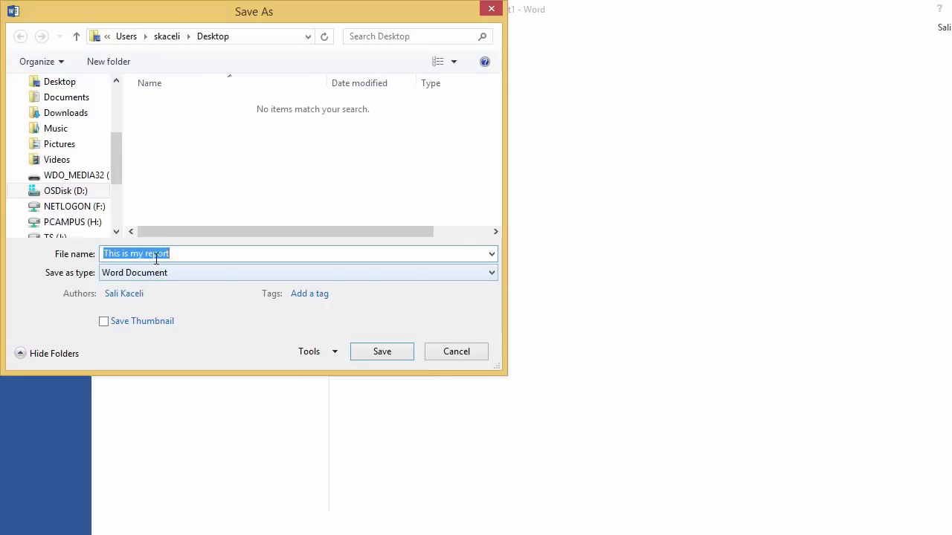
{"action": "type", "text": "Mo"}
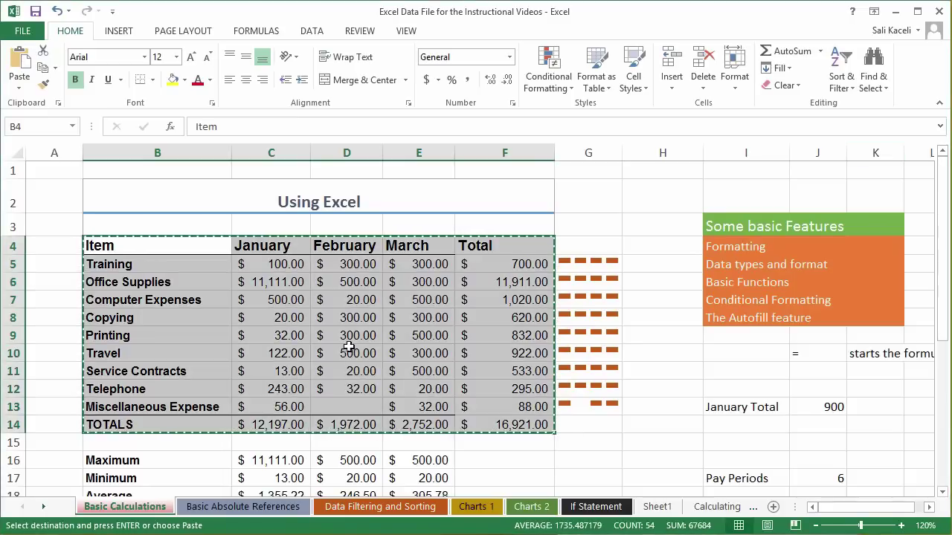
- Change Training's January amount in C5 to 123, giving a 16,944.00 grand total, and minimize Excel
{"action": "left_click", "coordinate": [299, 325]}
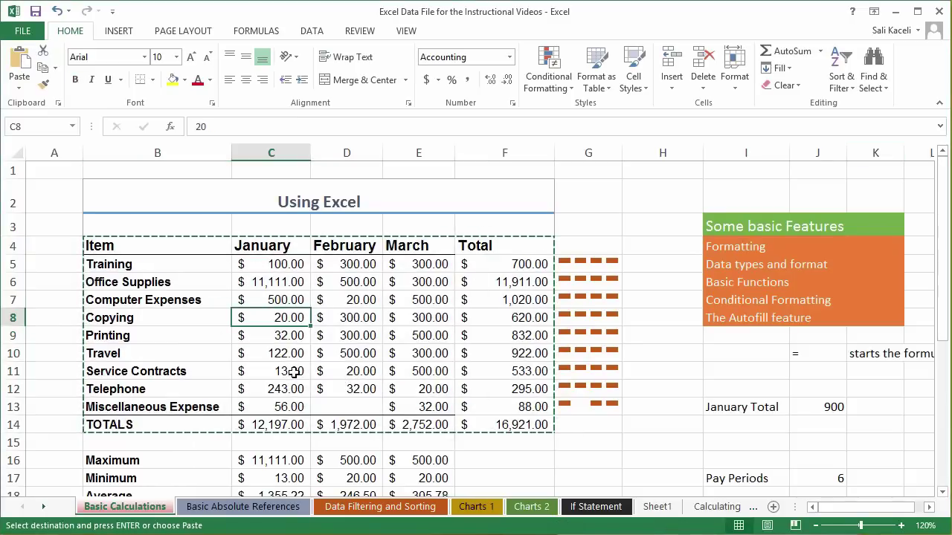
{"action": "left_click", "coordinate": [281, 269]}
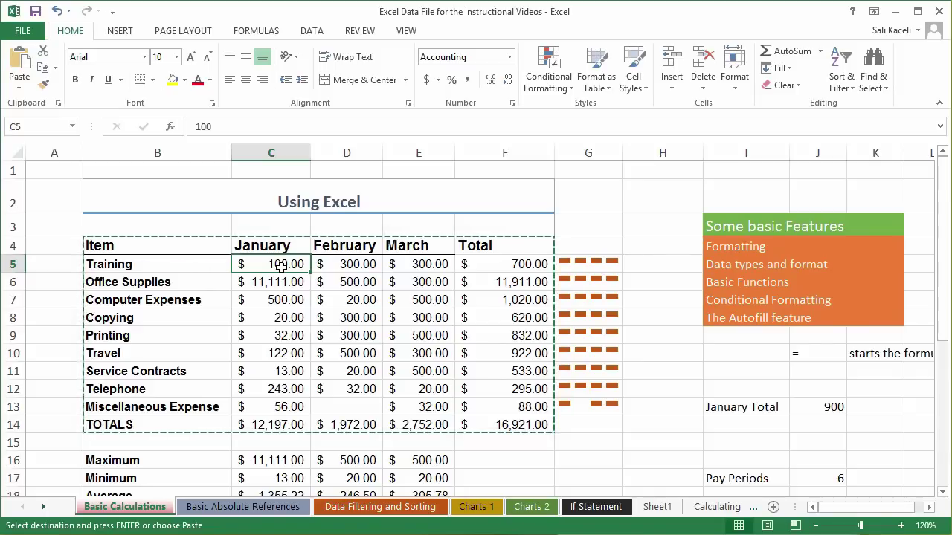
{"action": "double_click", "coordinate": [282, 269]}
{"action": "type", "text": "123"}
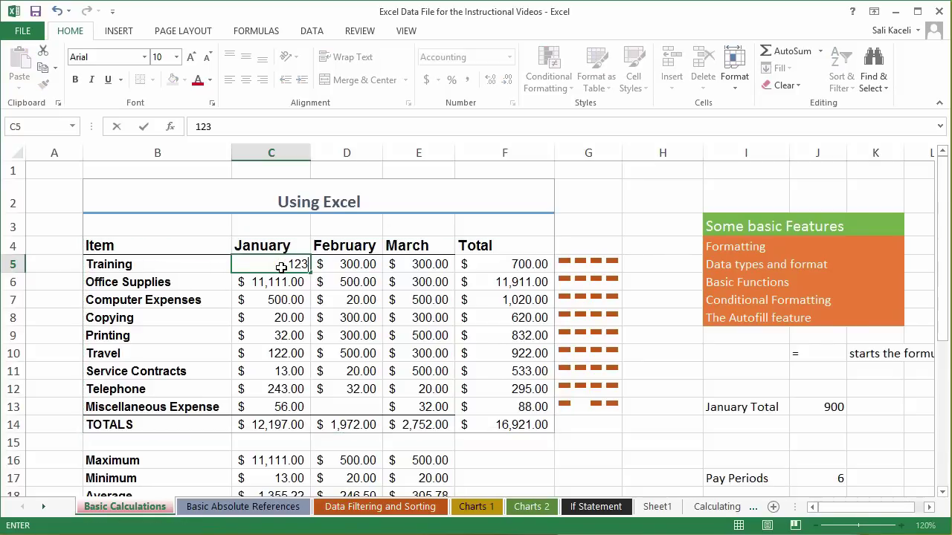
{"action": "key", "text": "Return"}
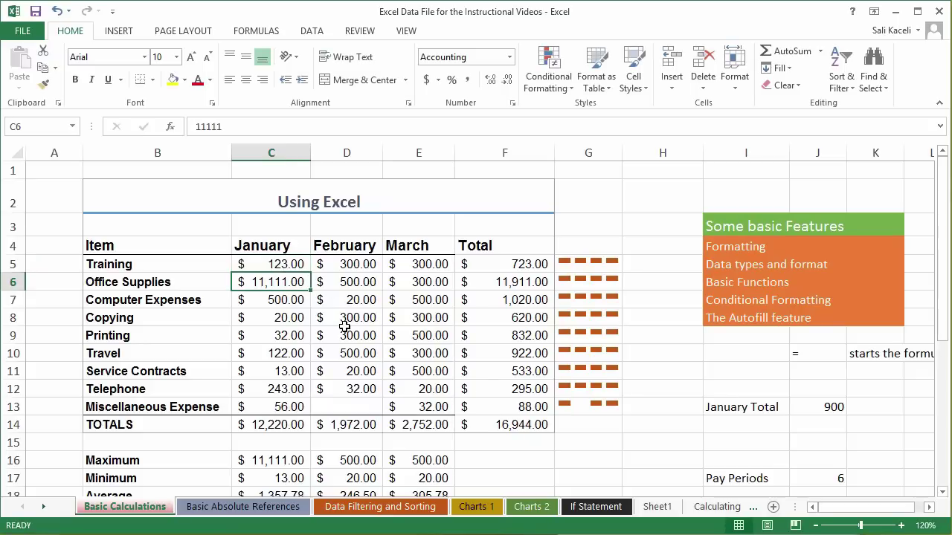
{"action": "left_click", "coordinate": [346, 333]}
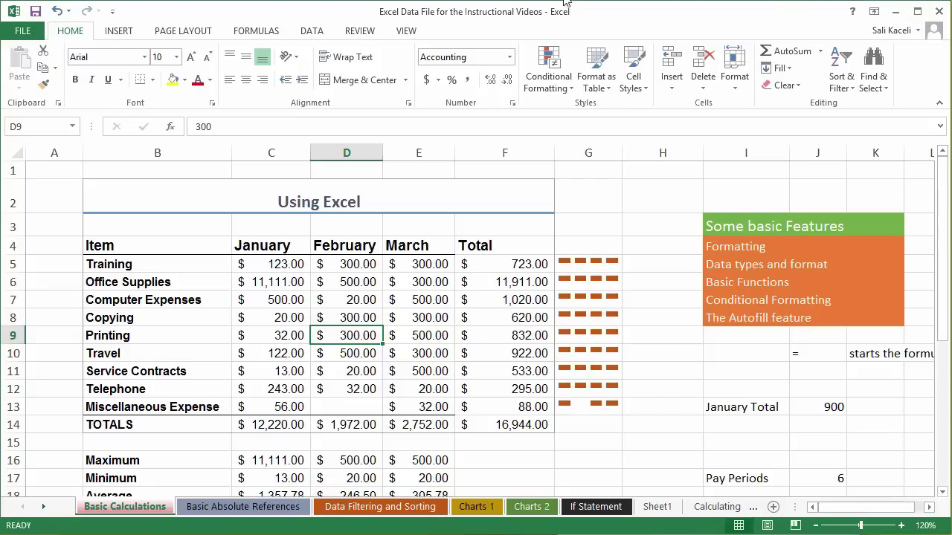
{"action": "left_click", "coordinate": [896, 16]}
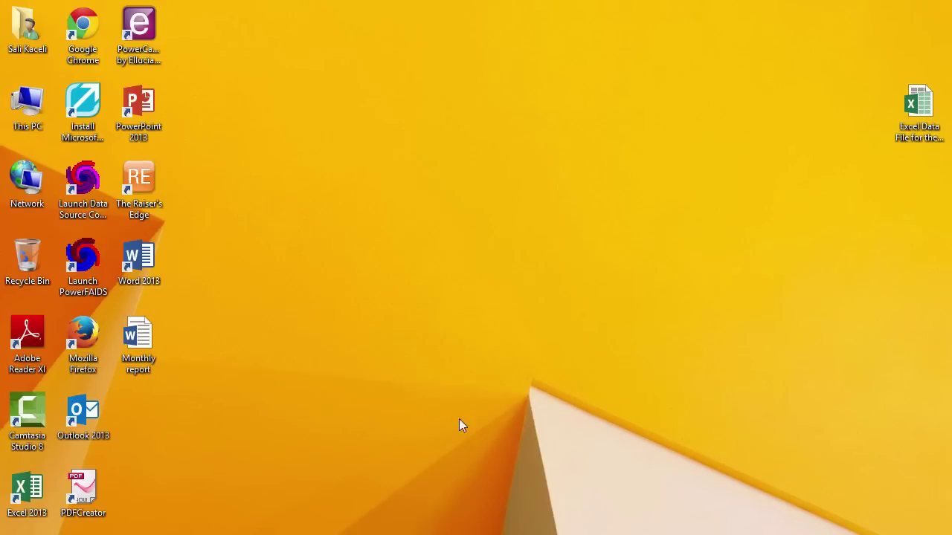
- Reopen Monthly report from the desktop and accept updating its linked data
{"action": "double_click", "coordinate": [136, 341]}
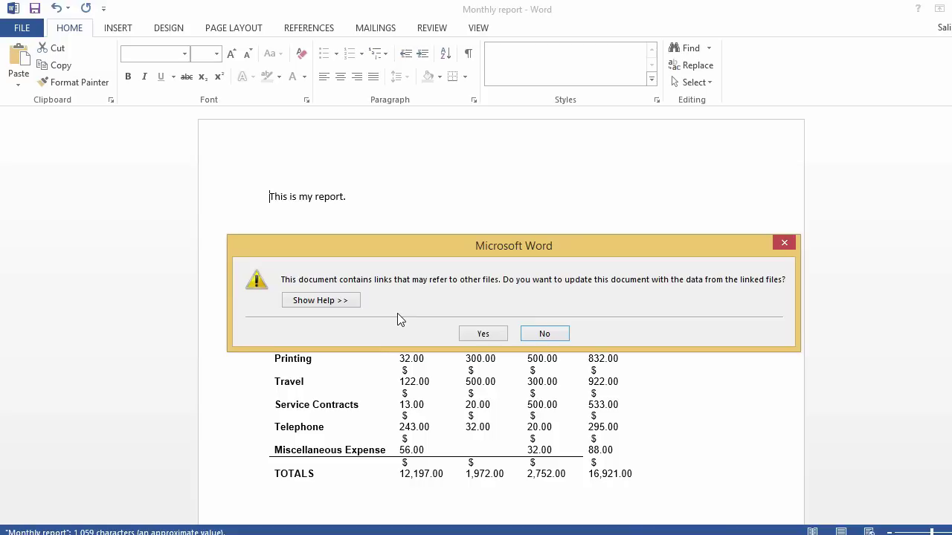
{"action": "left_click", "coordinate": [483, 334]}
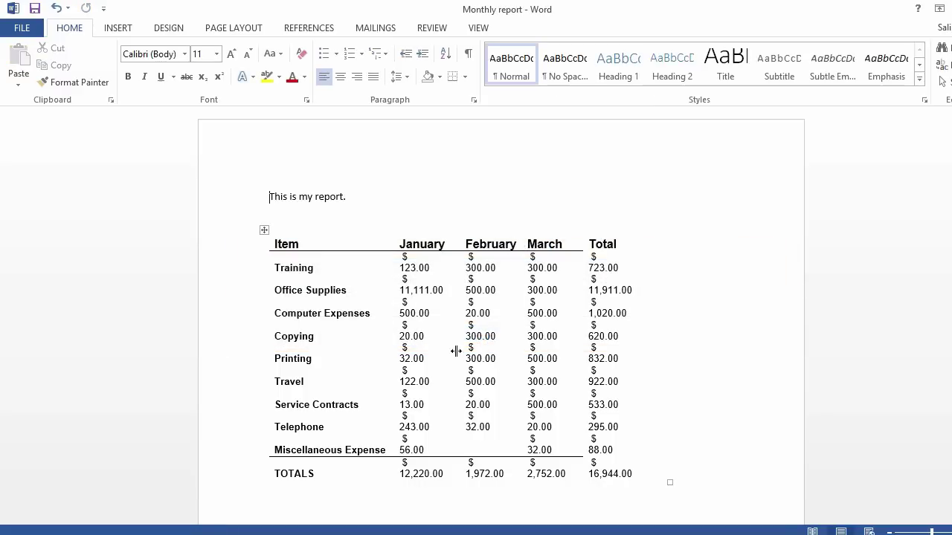
- Check the linked worksheet object shows Training 123.00 and total 16,944.00, then return to Excel
{"action": "left_click", "coordinate": [640, 463]}
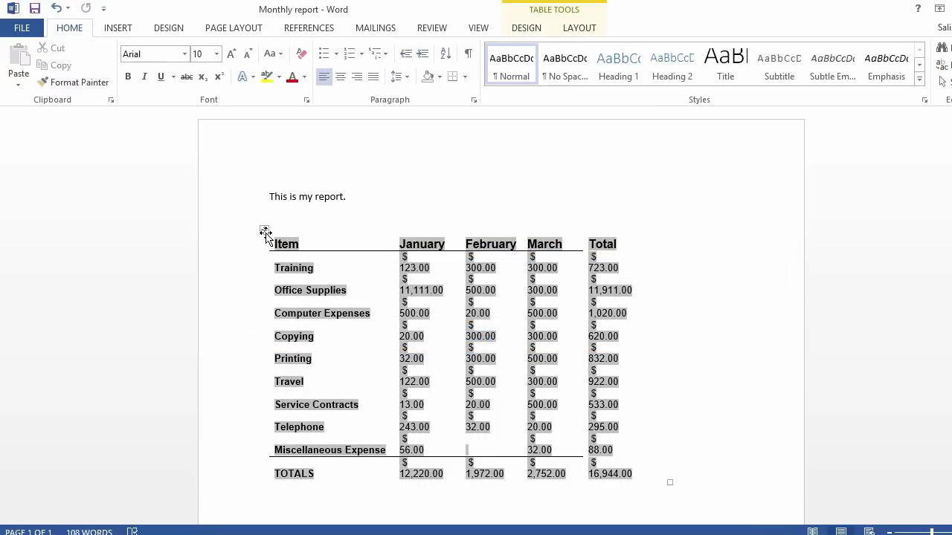
{"action": "scroll", "coordinate": [266, 235], "scroll_direction": "down", "scroll_amount": 5}
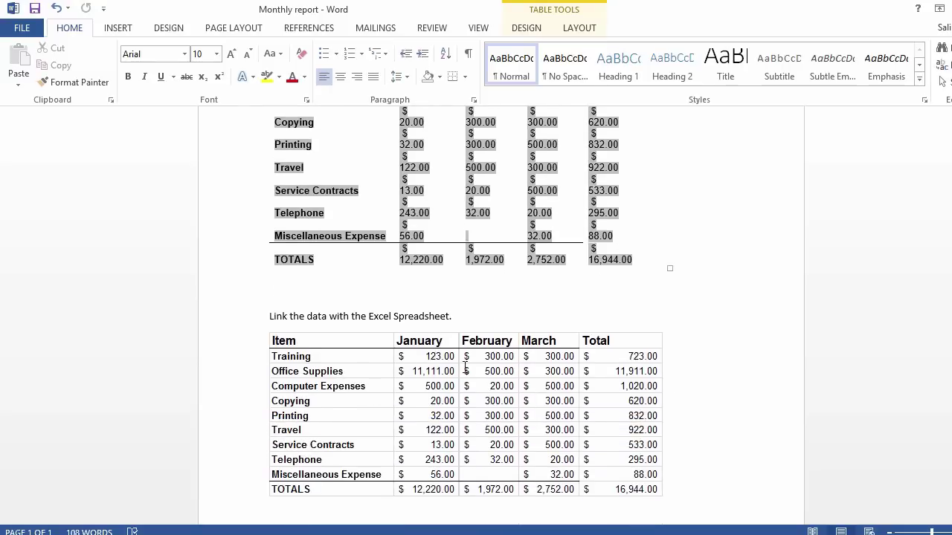
{"action": "left_click", "coordinate": [446, 375]}
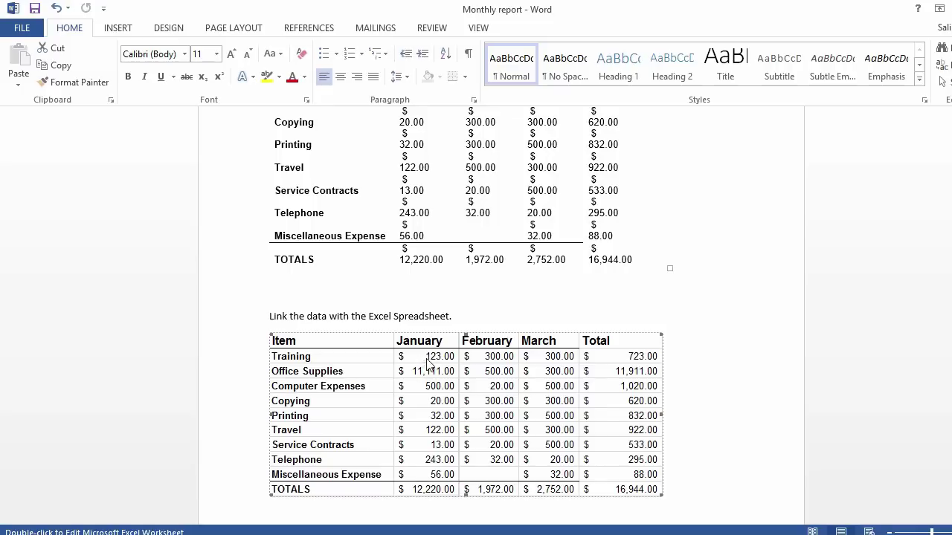
{"action": "left_click", "coordinate": [452, 317]}
{"action": "key", "text": "alt+Tab"}
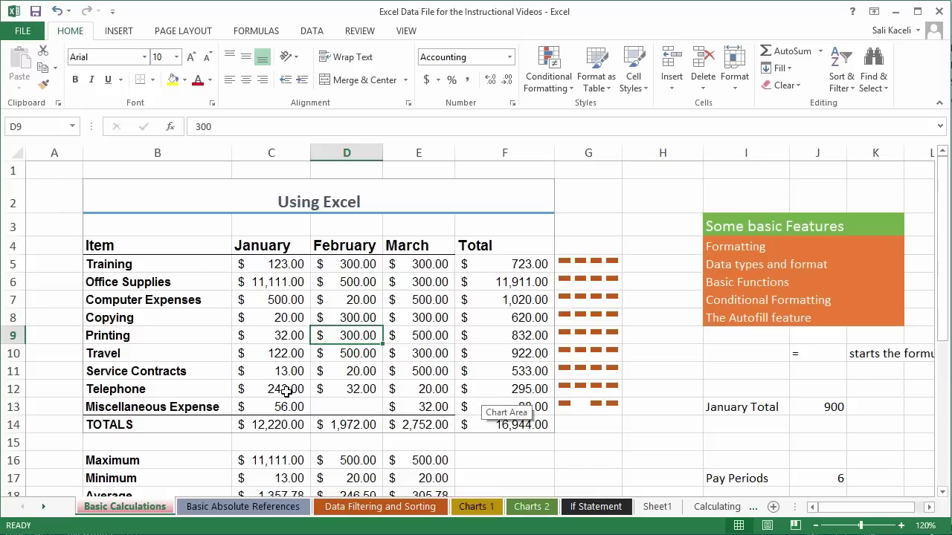
- Apply orange gradient data bars to the monthly expense amounts, then switch to the Word report
{"action": "left_click", "coordinate": [286, 390]}
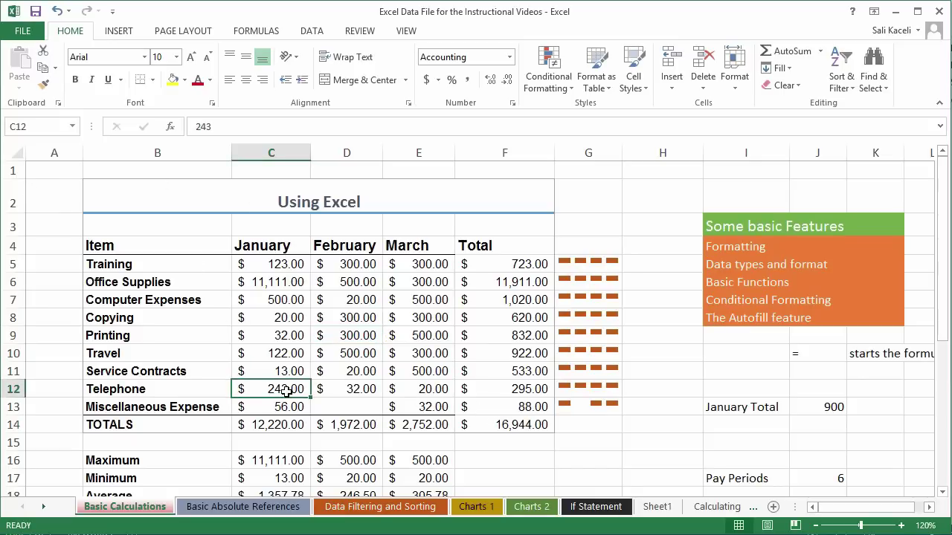
{"action": "left_click", "coordinate": [274, 317]}
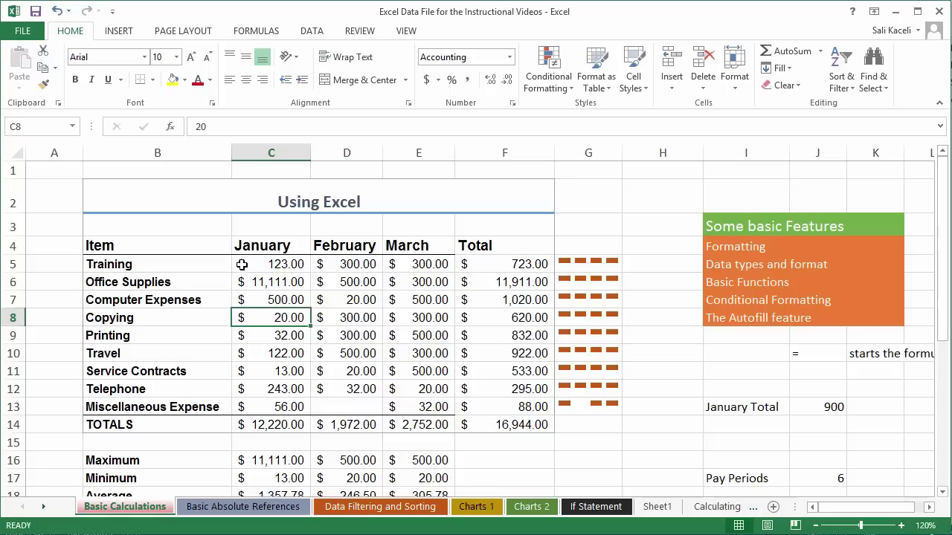
{"action": "left_click_drag", "start_coordinate": [248, 265], "coordinate": [443, 408]}
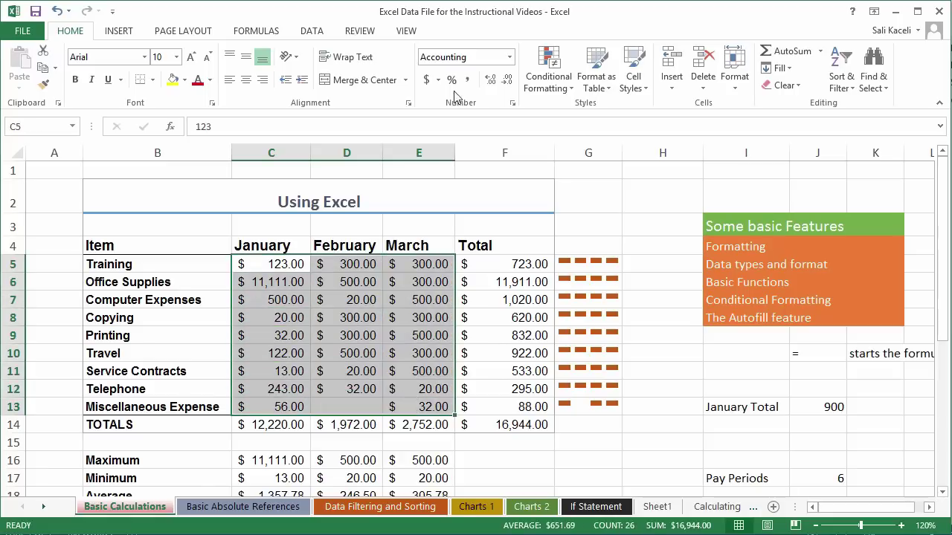
{"action": "left_click", "coordinate": [558, 83]}
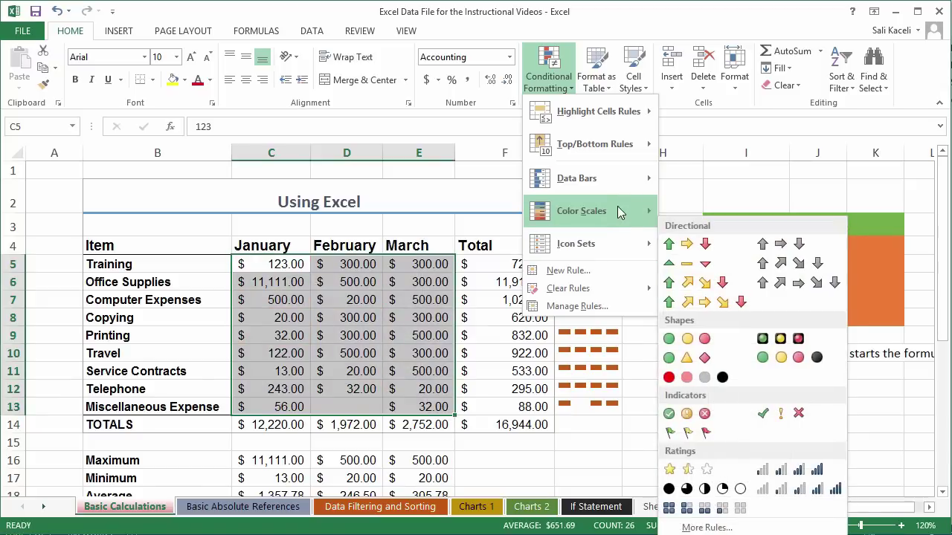
{"action": "left_click", "coordinate": [679, 227]}
{"action": "left_click", "coordinate": [271, 283]}
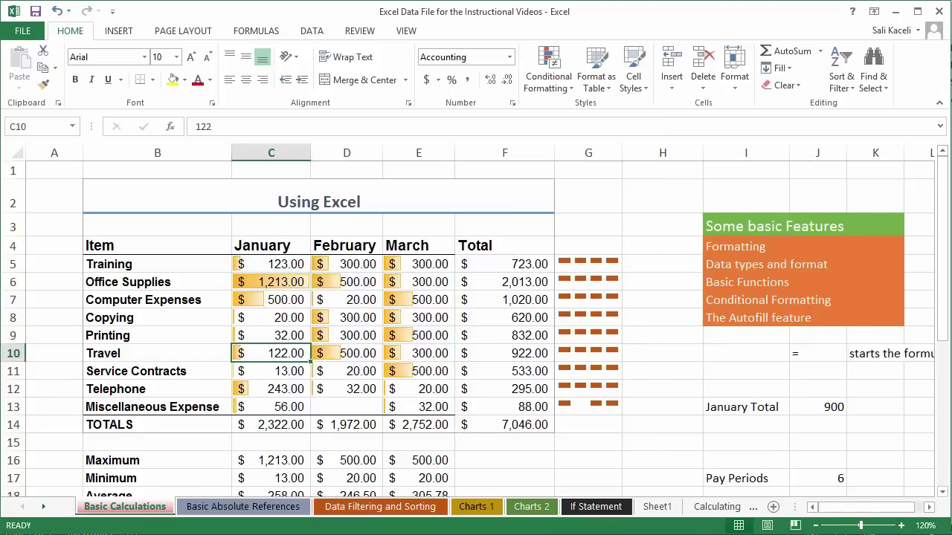
{"action": "key", "text": "alt+Tab"}
- Save and close the Monthly report in Word, then minimize the Excel workbook
{"action": "left_click", "coordinate": [938, 8]}
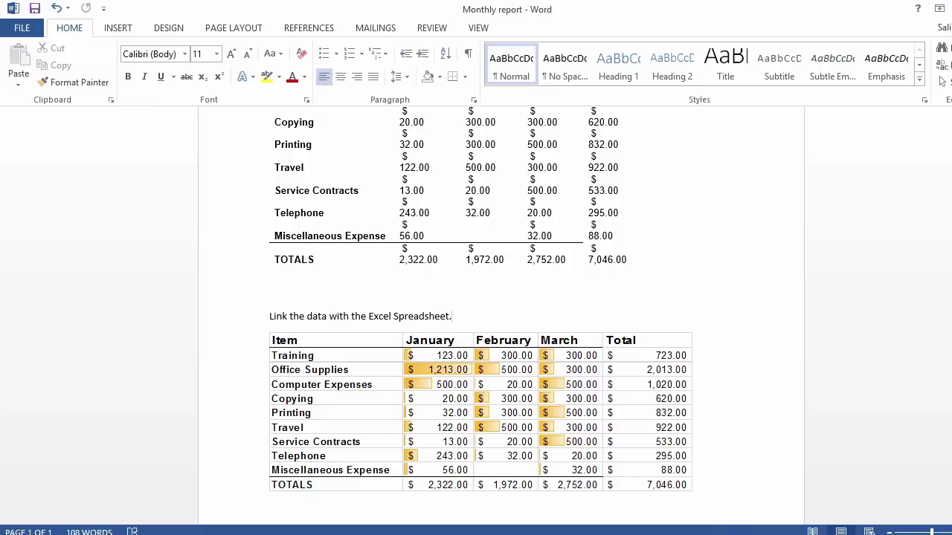
{"action": "left_click", "coordinate": [444, 307]}
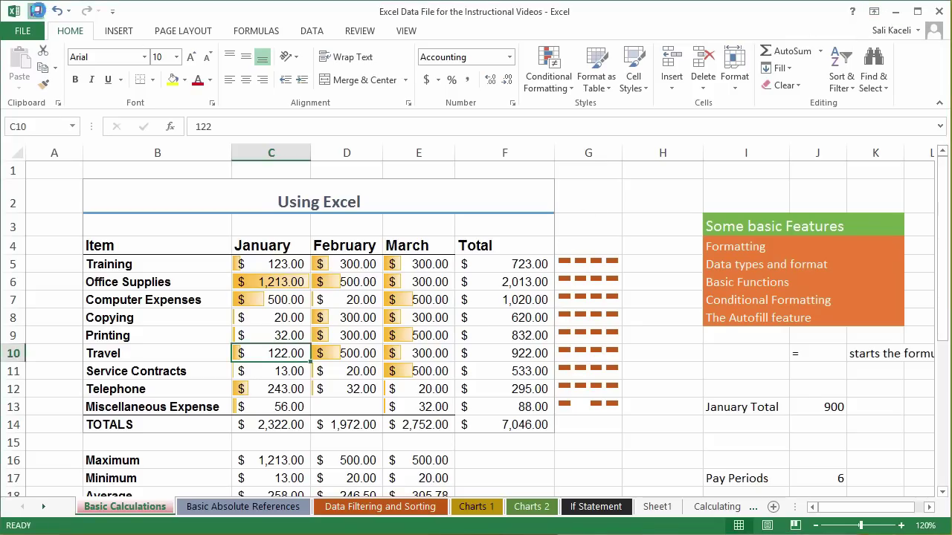
{"action": "left_click", "coordinate": [895, 11]}
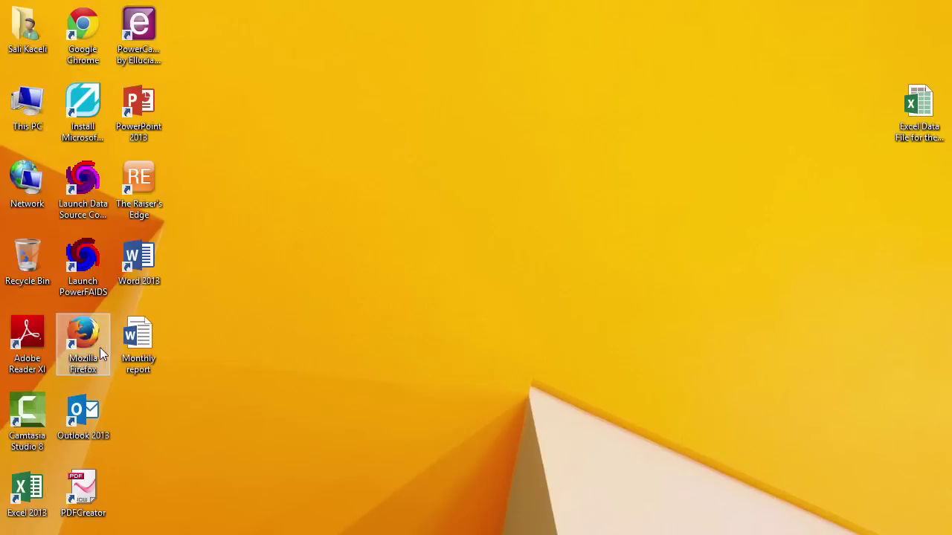
- Reopen Monthly report with updated links, showing the 2,322.00 and 7,046.00 totals and orange data bars
{"action": "double_click", "coordinate": [136, 355]}
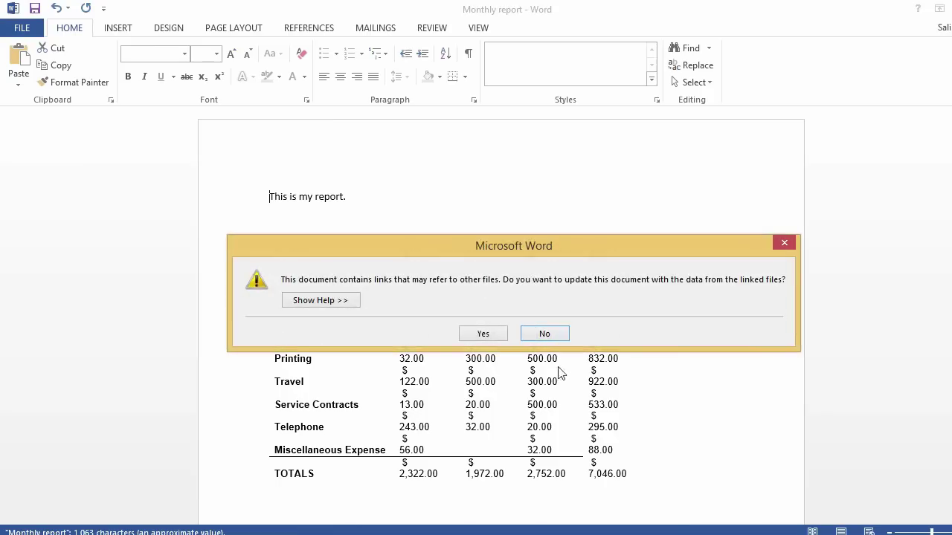
{"action": "left_click", "coordinate": [490, 334]}
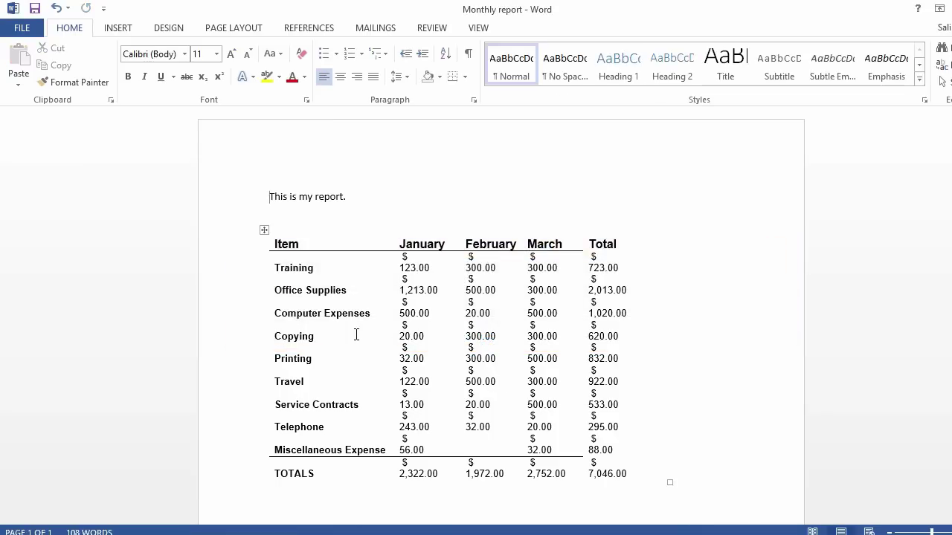
{"action": "scroll", "coordinate": [358, 336], "scroll_direction": "down", "scroll_amount": 5}
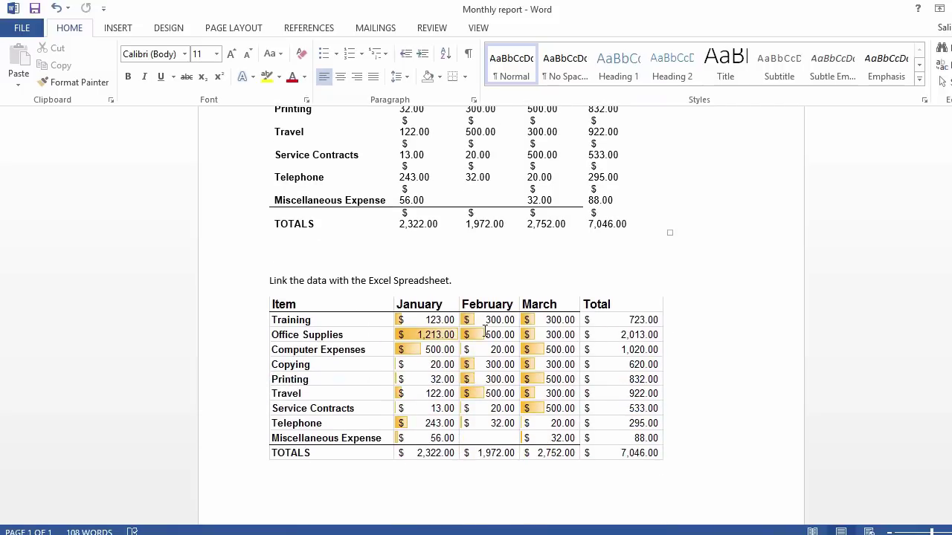
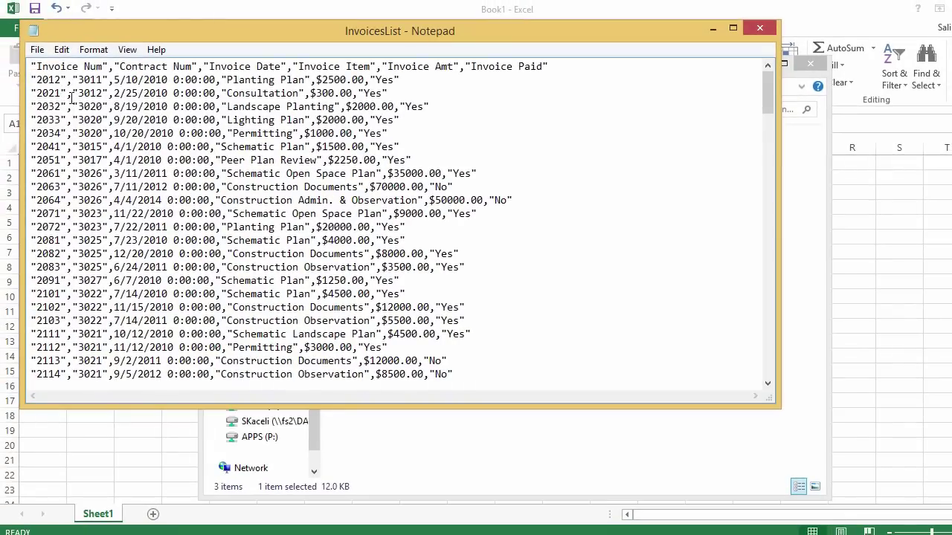
- Highlight the quoted invoice number 2021 and a field-separating comma in the InvoicesList text
{"action": "left_click_drag", "start_coordinate": [67, 93], "coordinate": [32, 93]}
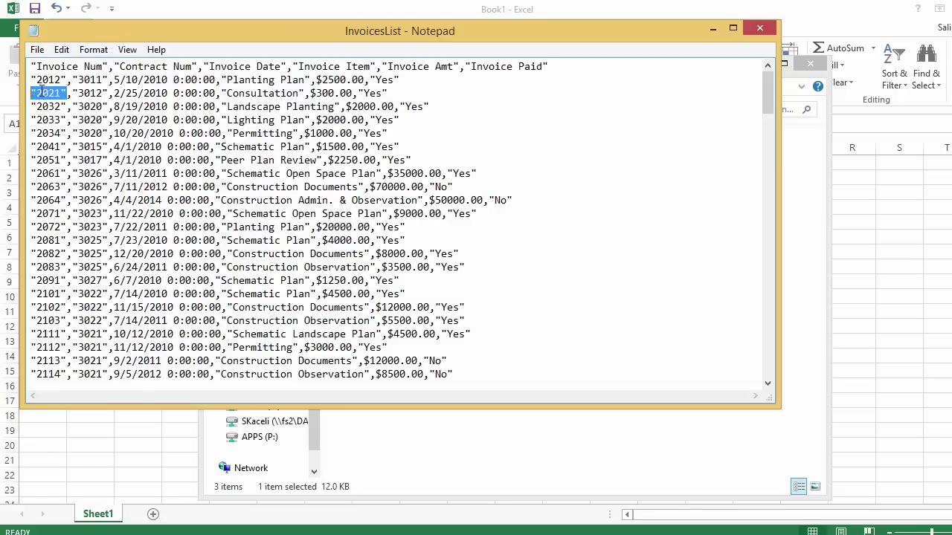
{"action": "double_click", "coordinate": [111, 93]}
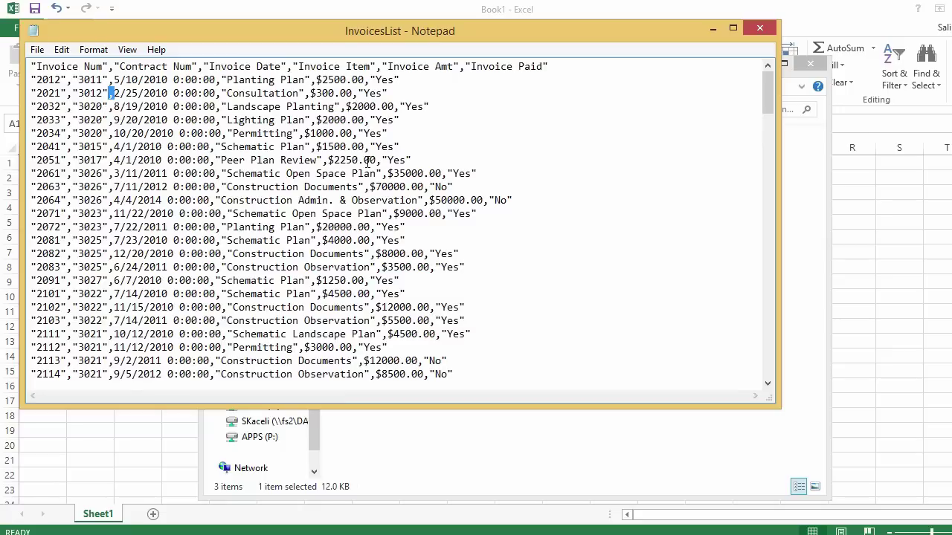
- Close the InvoicesList Notepad file, reveal the folder's full path, and switch back to Excel
{"action": "left_click", "coordinate": [757, 28]}
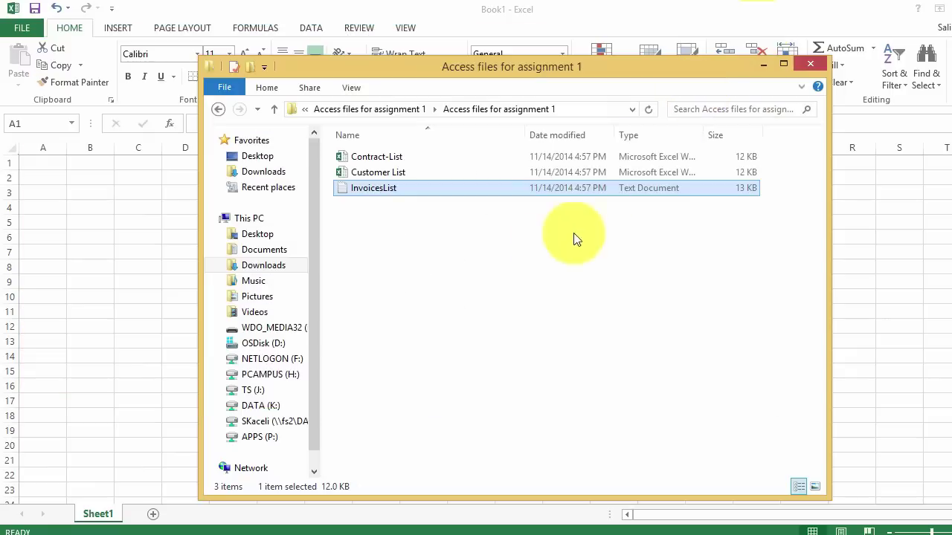
{"action": "left_click", "coordinate": [592, 111]}
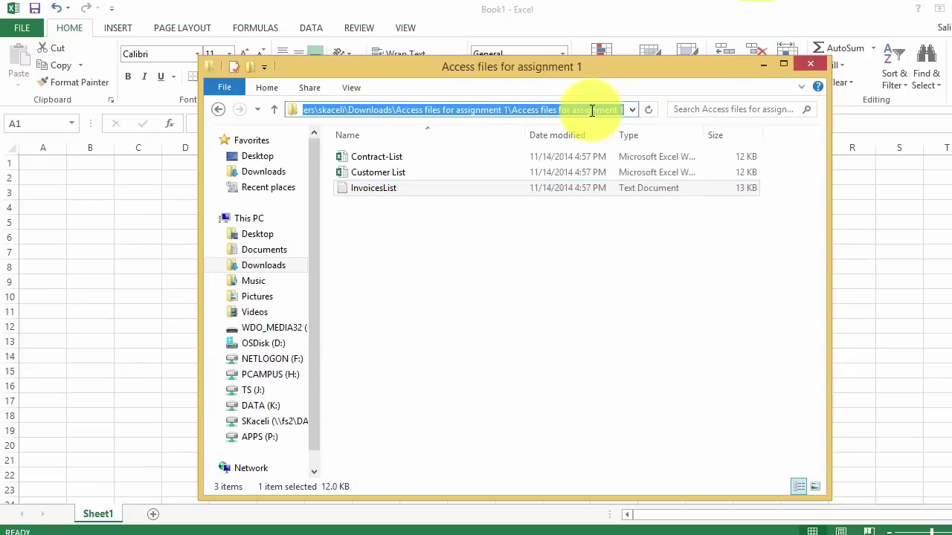
{"action": "key", "text": "alt+Tab"}
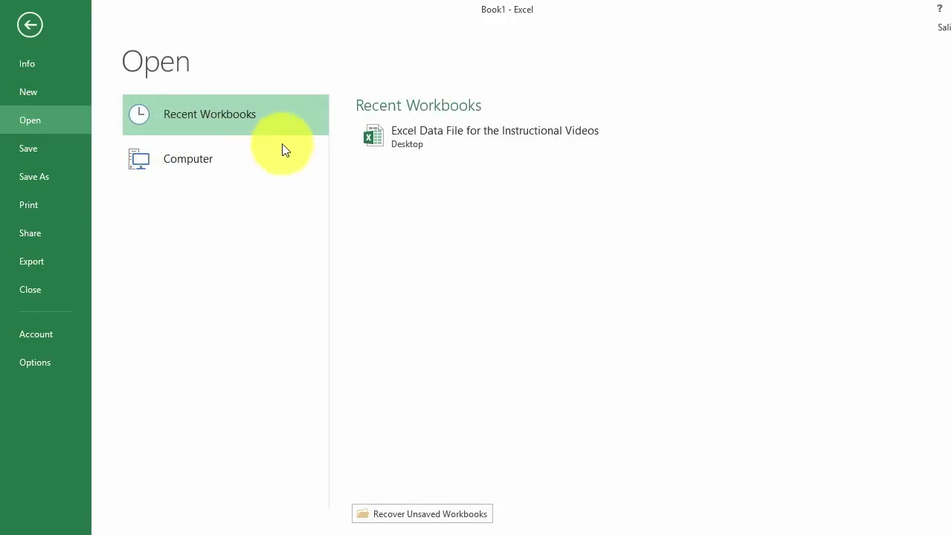
- Browse to Downloads\Access files for assignment 1\Access files for assignment 1 in the Open dialog
{"action": "left_click", "coordinate": [160, 161]}
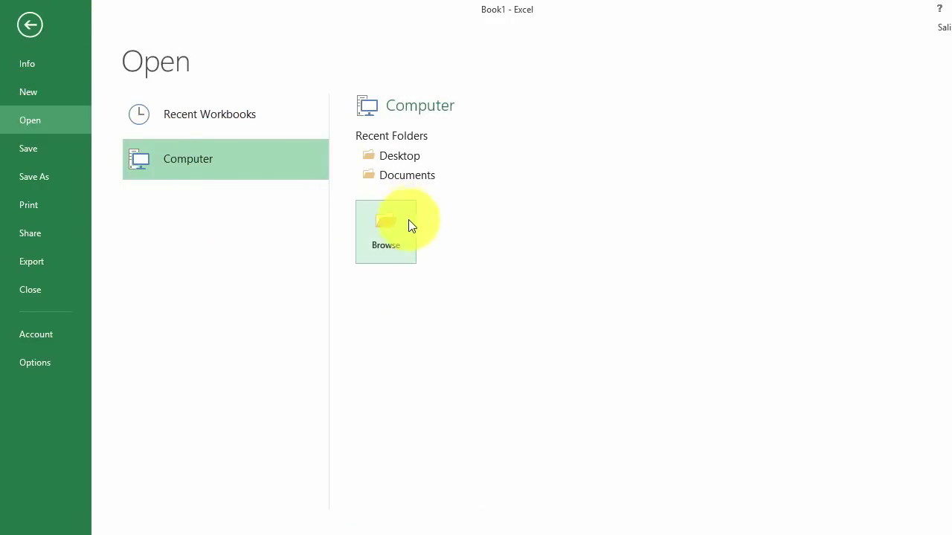
{"action": "left_click", "coordinate": [393, 241]}
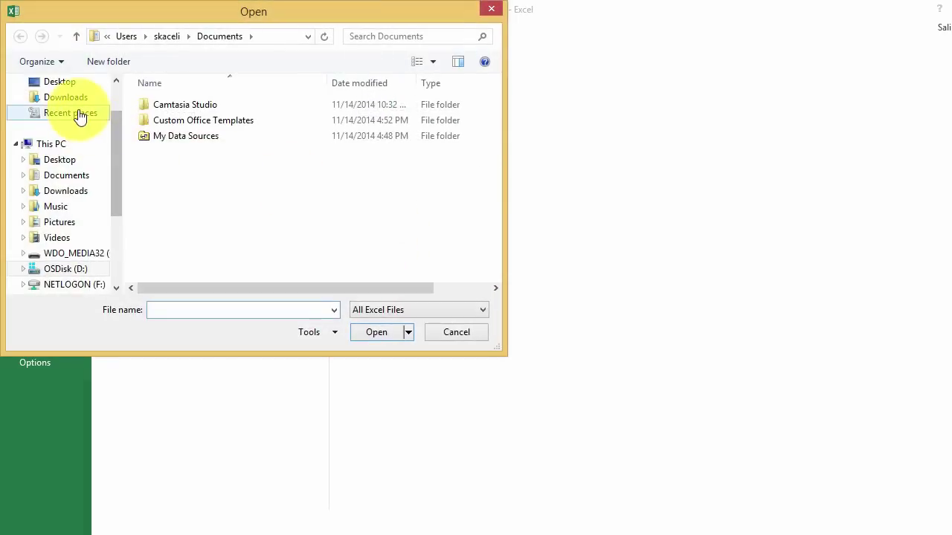
{"action": "left_click", "coordinate": [72, 104]}
{"action": "double_click", "coordinate": [199, 108]}
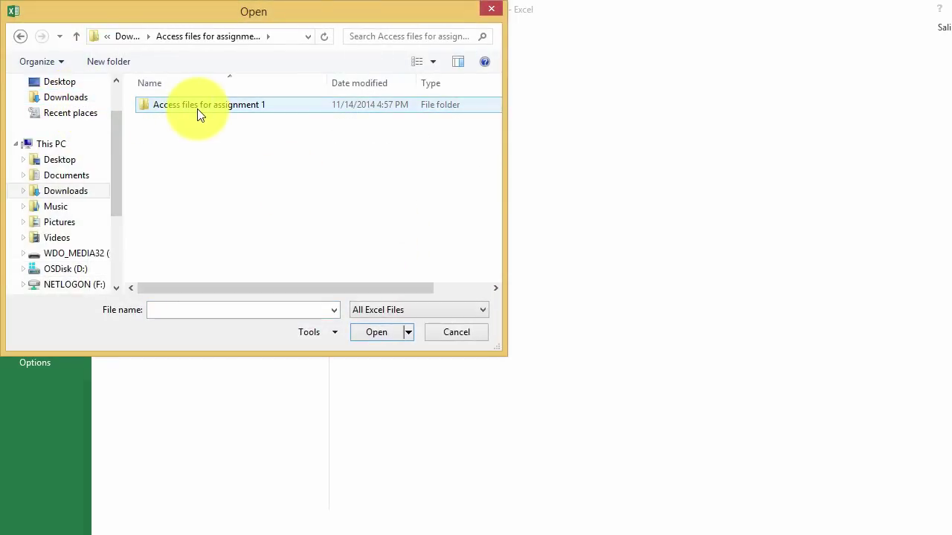
{"action": "double_click", "coordinate": [189, 106]}
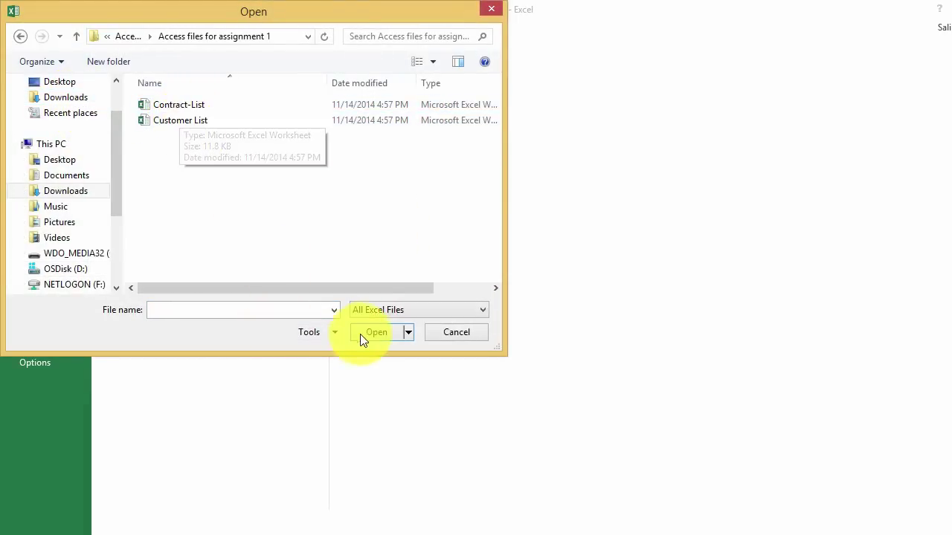
- Show All Files and open the InvoicesList text file
{"action": "left_click", "coordinate": [412, 312]}
{"action": "scroll", "coordinate": [386, 327], "scroll_direction": "up", "scroll_amount": 1}
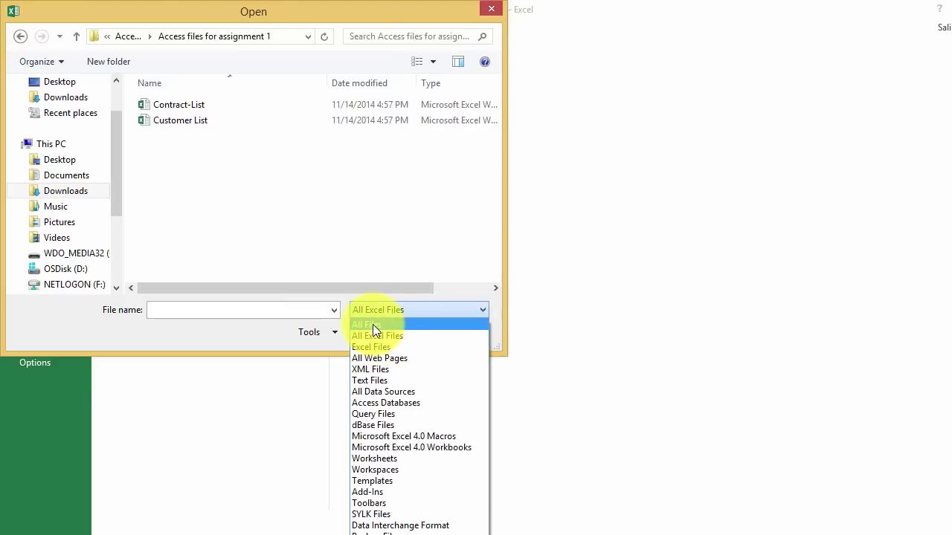
{"action": "left_click", "coordinate": [372, 324]}
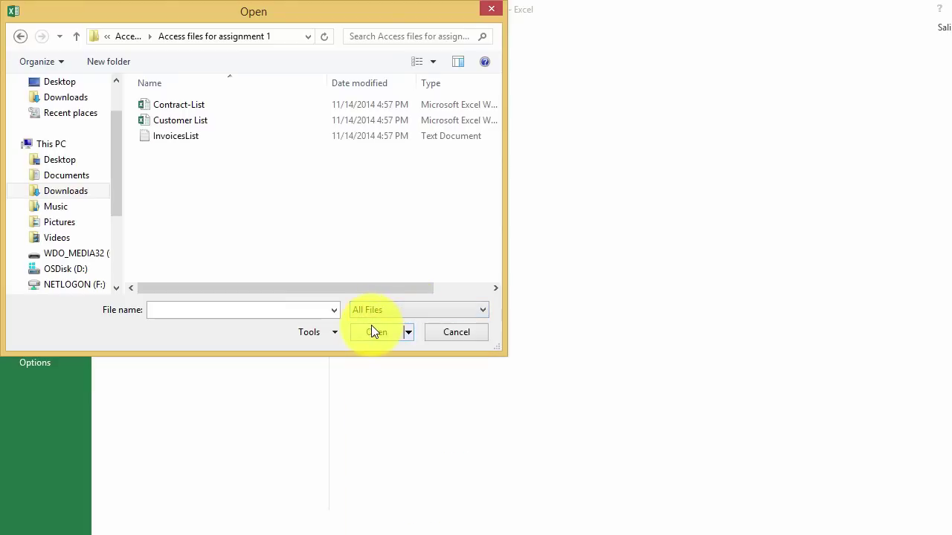
{"action": "left_click", "coordinate": [167, 139]}
{"action": "double_click", "coordinate": [167, 139]}
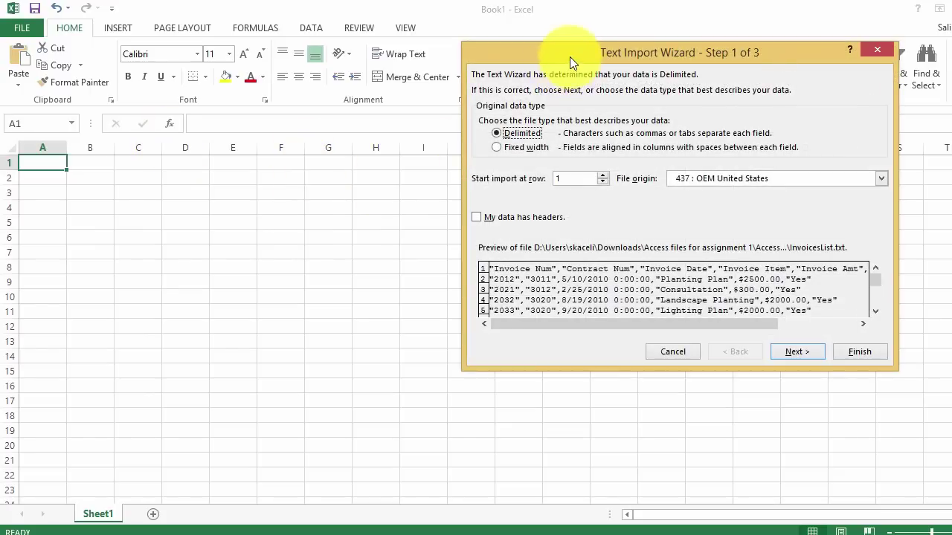
- Import InvoicesList with headers, using Comma instead of Tab as the delimiter
{"action": "left_click_drag", "start_coordinate": [570, 57], "coordinate": [258, 156]}
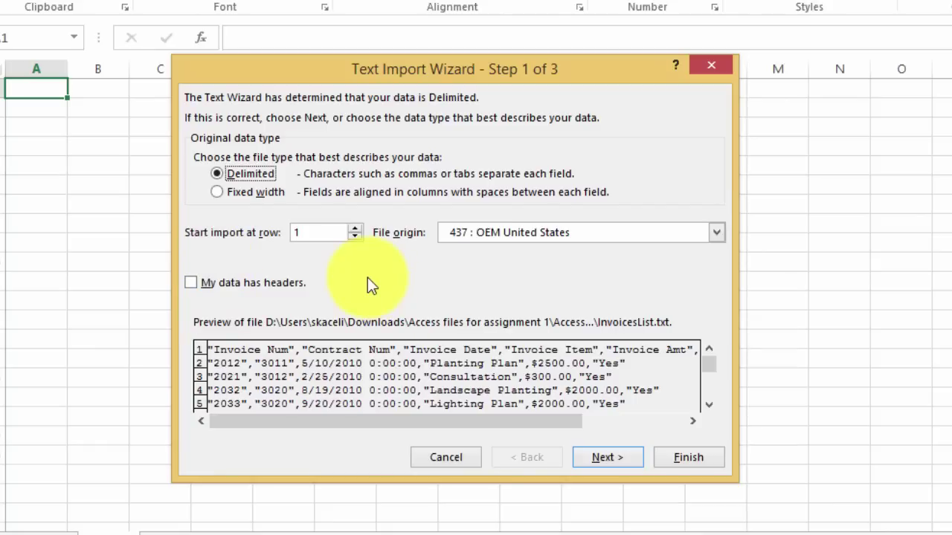
{"action": "left_click", "coordinate": [192, 283]}
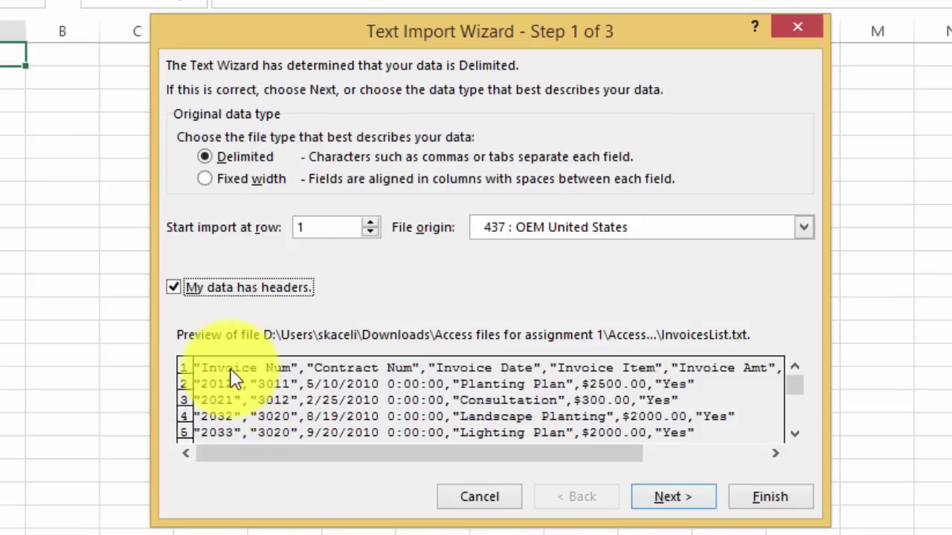
{"action": "left_click", "coordinate": [687, 500]}
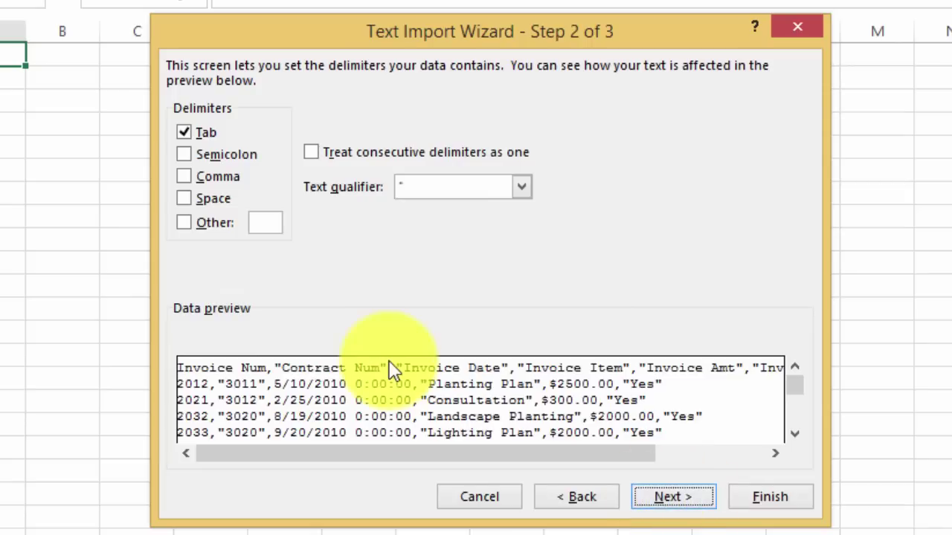
{"action": "left_click", "coordinate": [183, 134]}
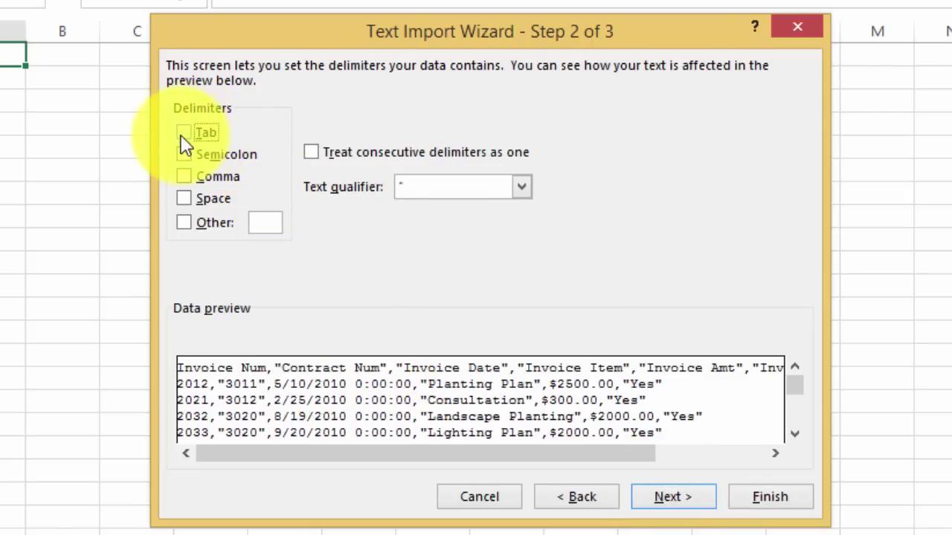
{"action": "left_click", "coordinate": [183, 176]}
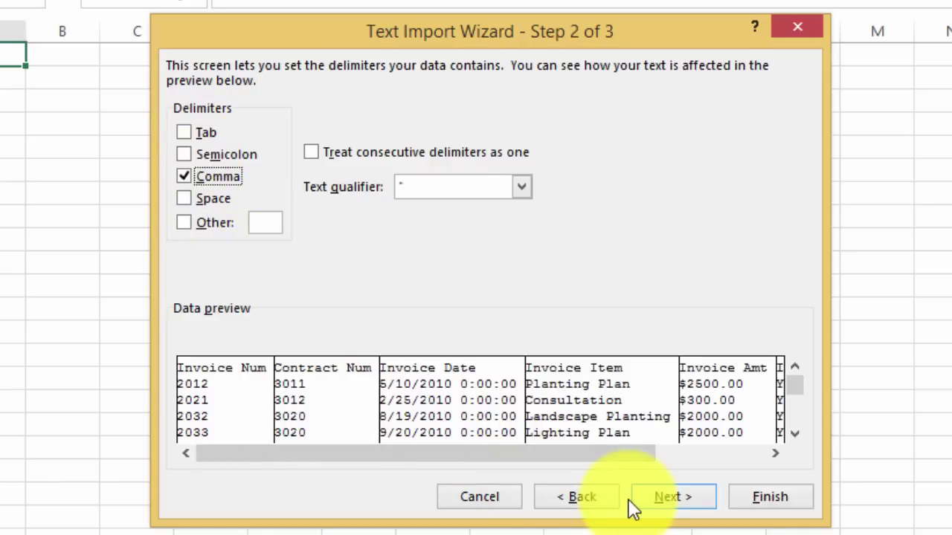
{"action": "left_click", "coordinate": [673, 496]}
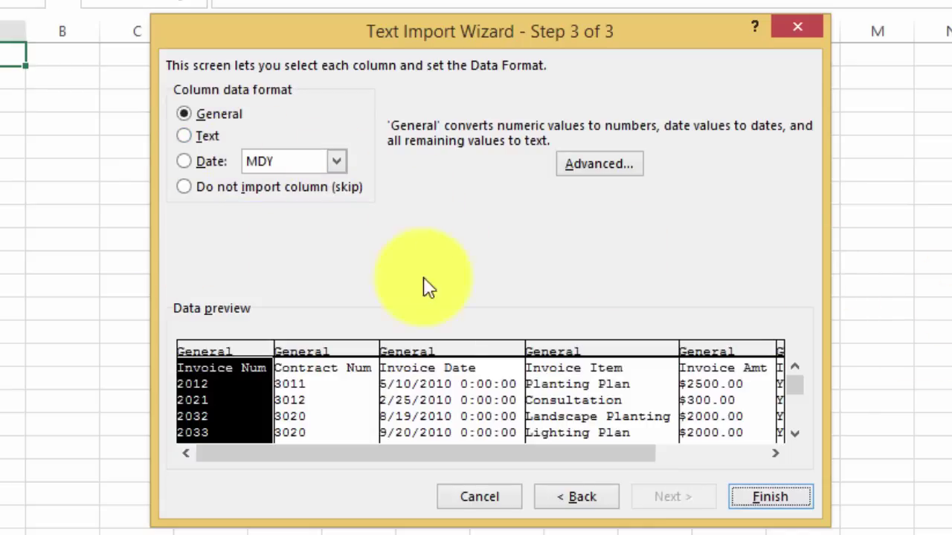
{"action": "left_click", "coordinate": [743, 496]}
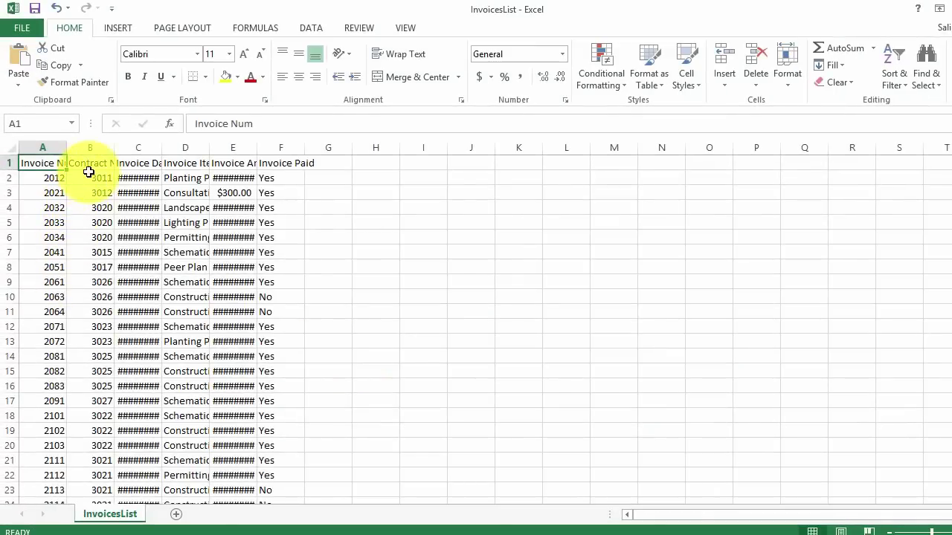
- Widen columns B through E so contract numbers, dates, items and amounts show fully
{"action": "left_click_drag", "start_coordinate": [112, 152], "coordinate": [128, 157]}
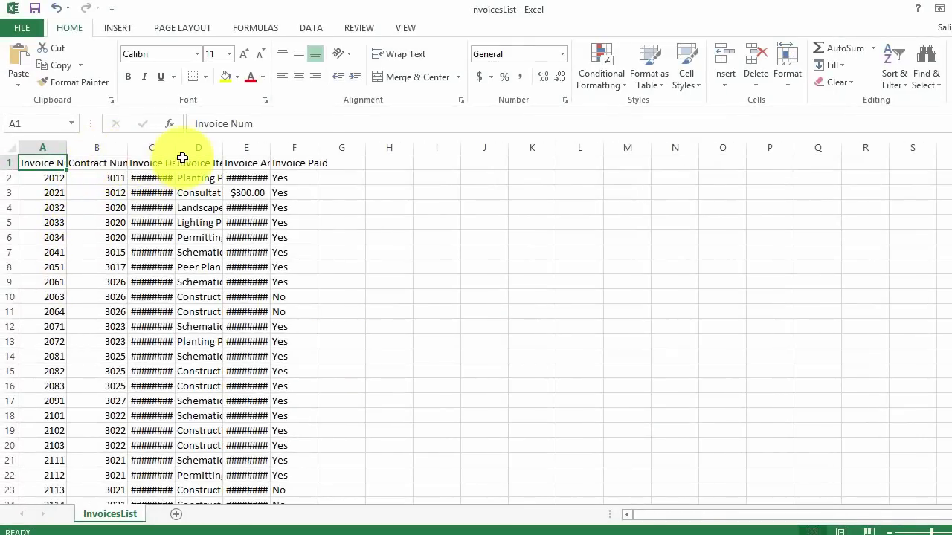
{"action": "double_click", "coordinate": [177, 147]}
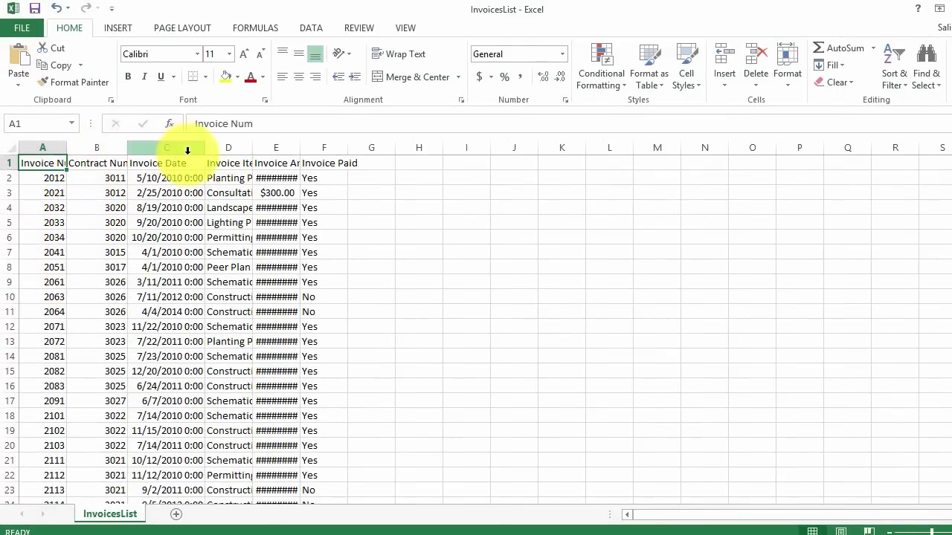
{"action": "left_click_drag", "start_coordinate": [253, 149], "coordinate": [254, 149]}
{"action": "double_click", "coordinate": [254, 148]}
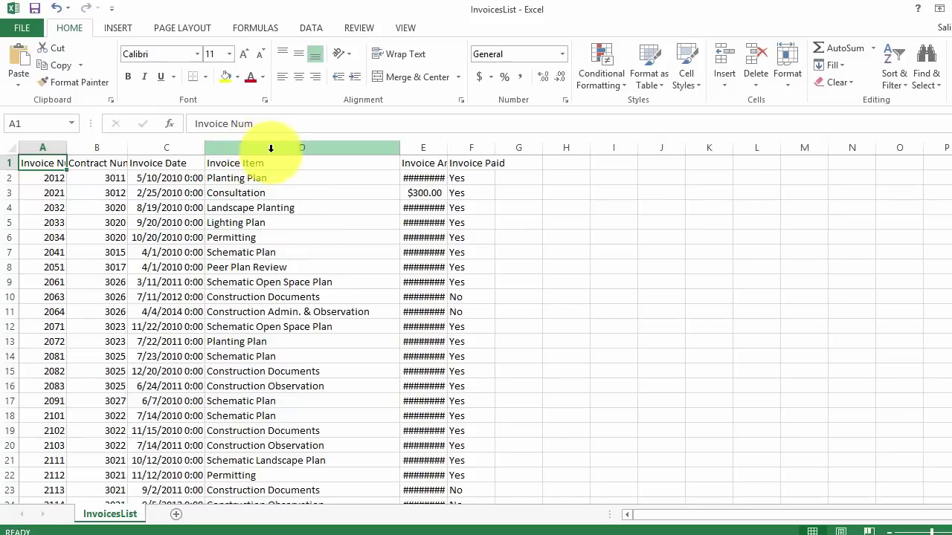
{"action": "left_click_drag", "start_coordinate": [446, 146], "coordinate": [446, 146]}
{"action": "double_click", "coordinate": [446, 146]}
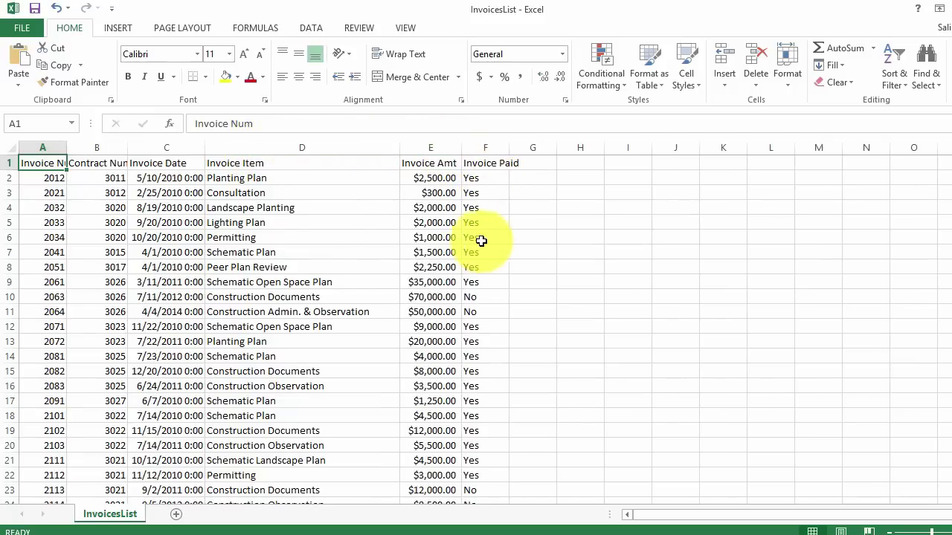
- Scroll through the invoice list down to row 173 and back up
{"action": "scroll", "coordinate": [462, 247], "scroll_direction": "down", "scroll_amount": 2}
{"action": "scroll", "coordinate": [462, 248], "scroll_direction": "down", "scroll_amount": 20}
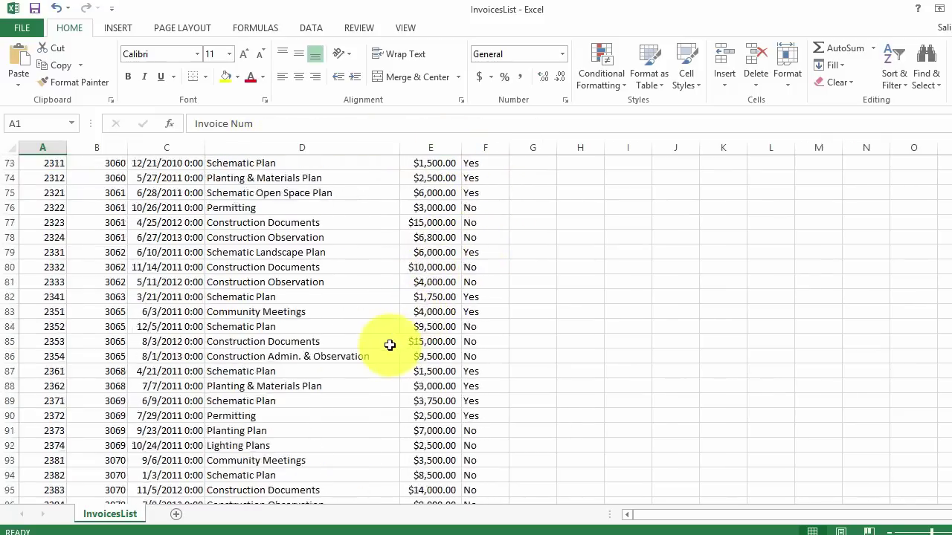
{"action": "scroll", "coordinate": [379, 356], "scroll_direction": "down", "scroll_amount": 20}
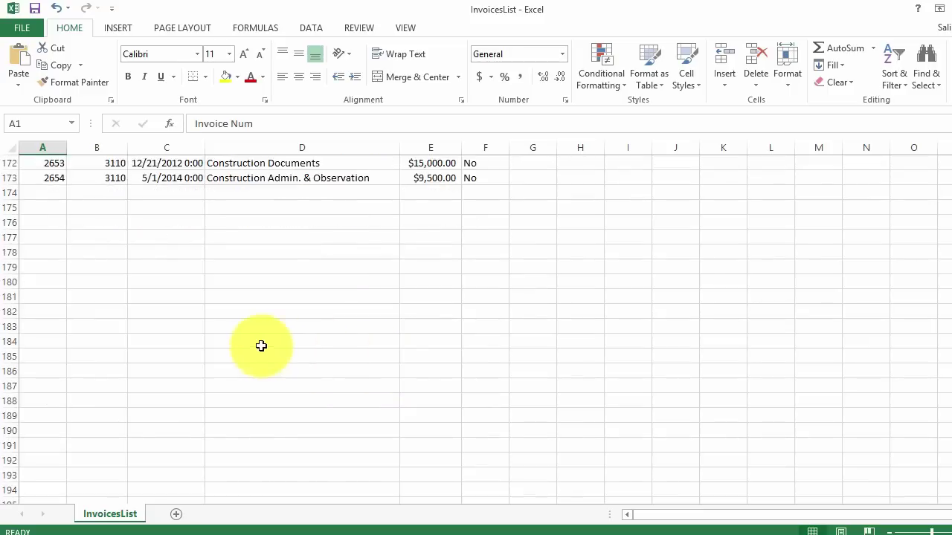
{"action": "scroll", "coordinate": [253, 345], "scroll_direction": "up", "scroll_amount": 7}
{"action": "scroll", "coordinate": [244, 344], "scroll_direction": "up", "scroll_amount": 4}
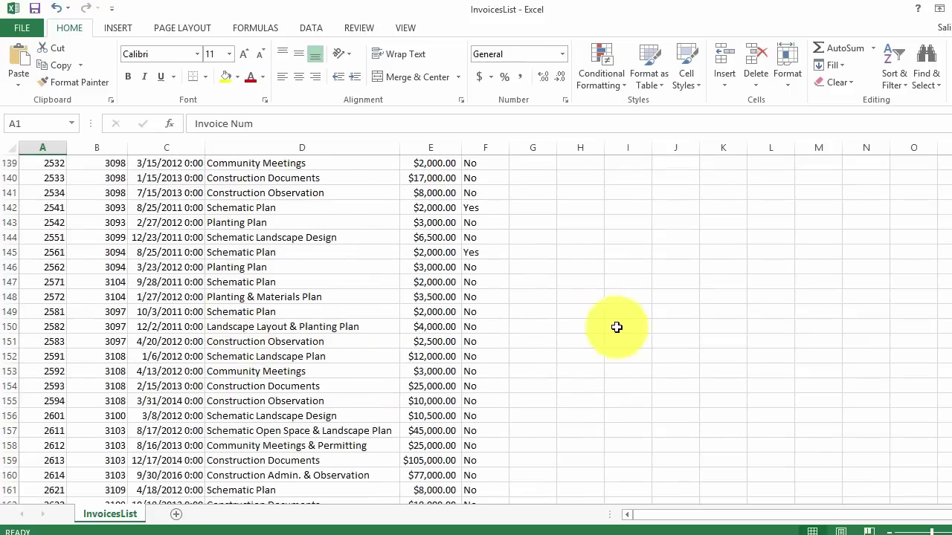
{"action": "left_click", "coordinate": [552, 267]}
{"action": "scroll", "coordinate": [554, 269], "scroll_direction": "up", "scroll_amount": 10}
{"action": "scroll", "coordinate": [554, 269], "scroll_direction": "up", "scroll_amount": 5}
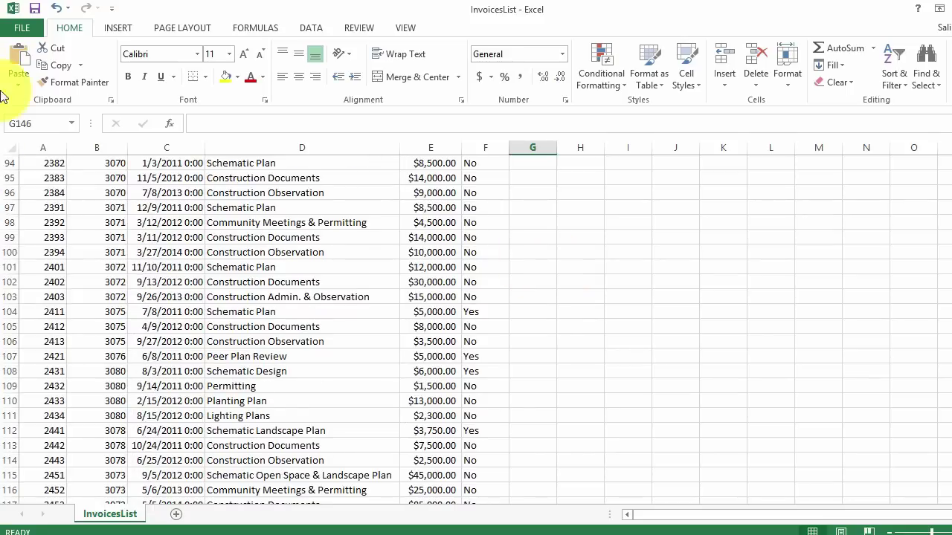
- Save the data as Excel Workbook 'InvoicesList' in the Access files for assignment 1 folder
{"action": "left_click", "coordinate": [23, 28]}
{"action": "left_click", "coordinate": [33, 150]}
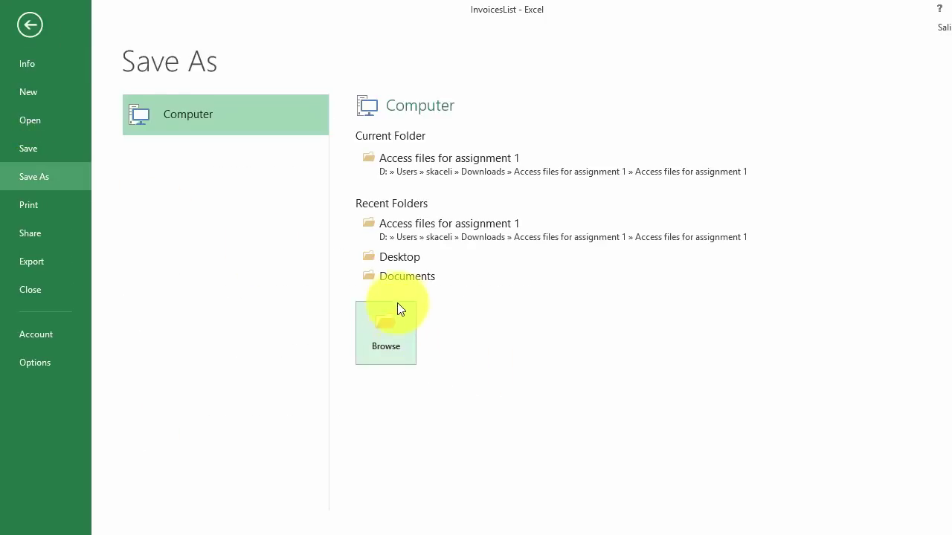
{"action": "left_click", "coordinate": [396, 355]}
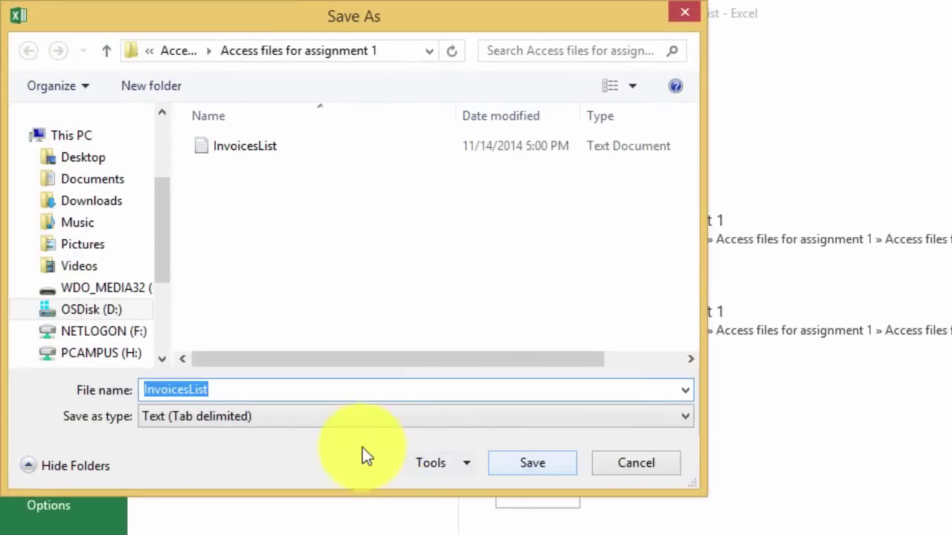
{"action": "left_click", "coordinate": [216, 417]}
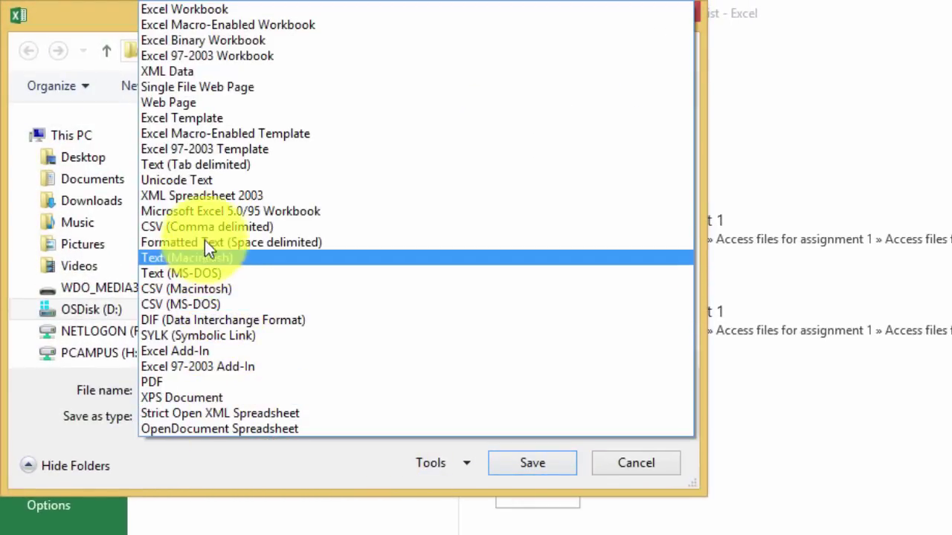
{"action": "left_click", "coordinate": [199, 13]}
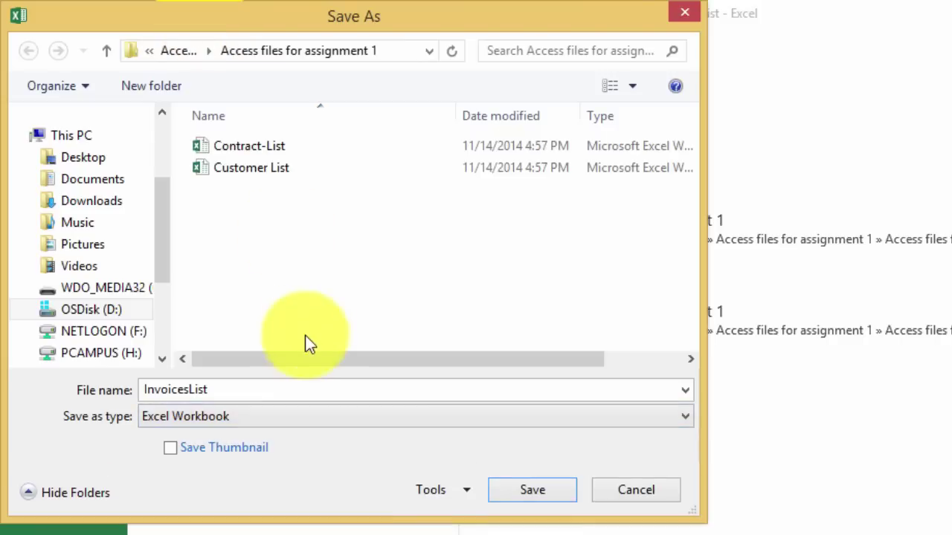
{"action": "left_click", "coordinate": [242, 392]}
{"action": "left_click", "coordinate": [240, 392]}
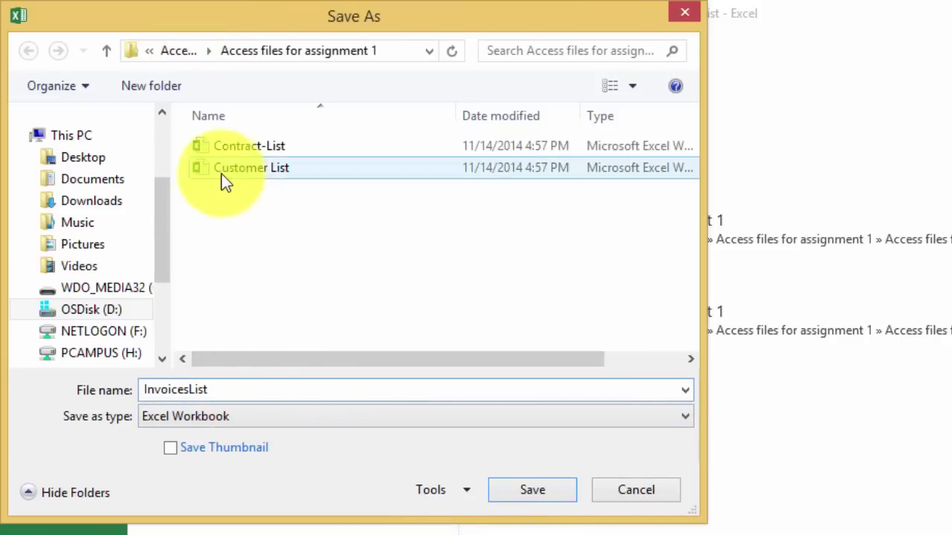
{"action": "left_click", "coordinate": [512, 491]}
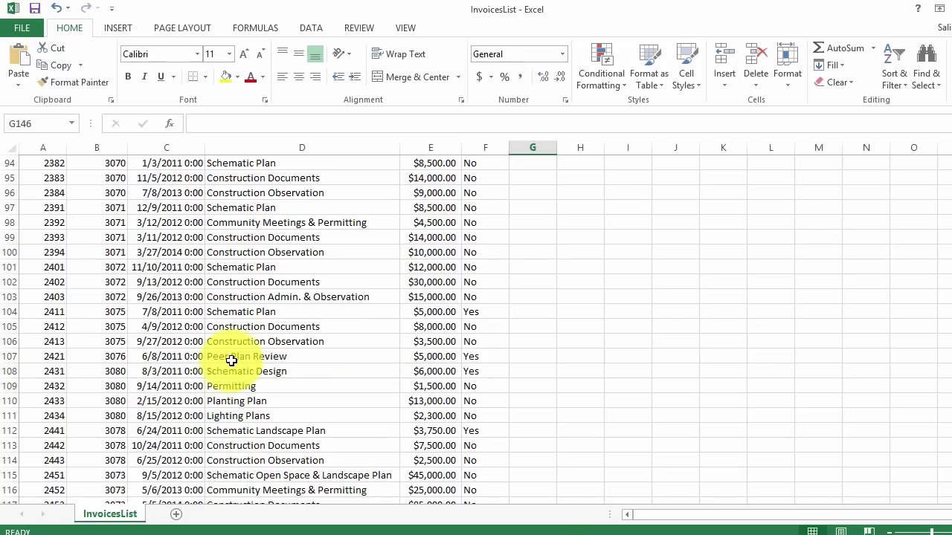
- Select cell D107 (Peer Plan Review) and scroll through the saved workbook
{"action": "left_click", "coordinate": [235, 359]}
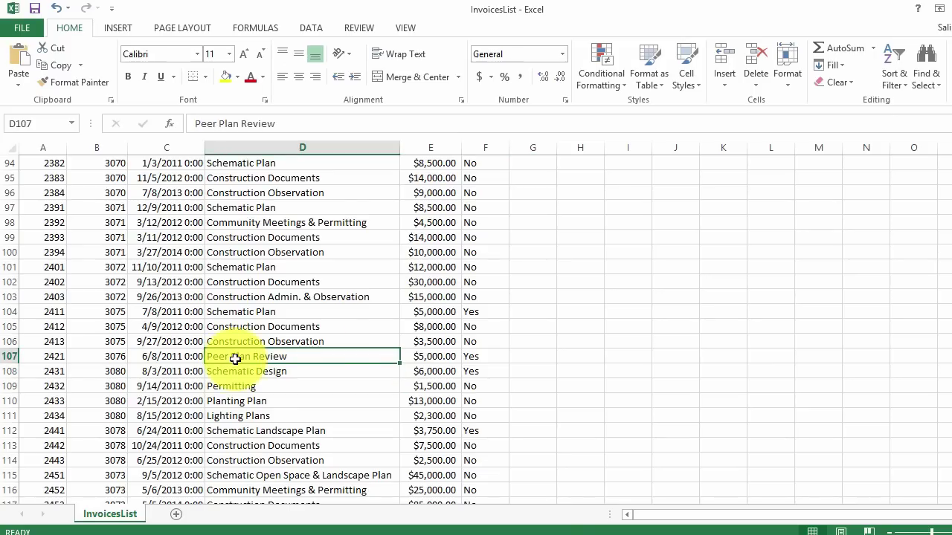
{"action": "scroll", "coordinate": [202, 371], "scroll_direction": "down", "scroll_amount": 11}
{"action": "scroll", "coordinate": [202, 372], "scroll_direction": "up", "scroll_amount": 6}
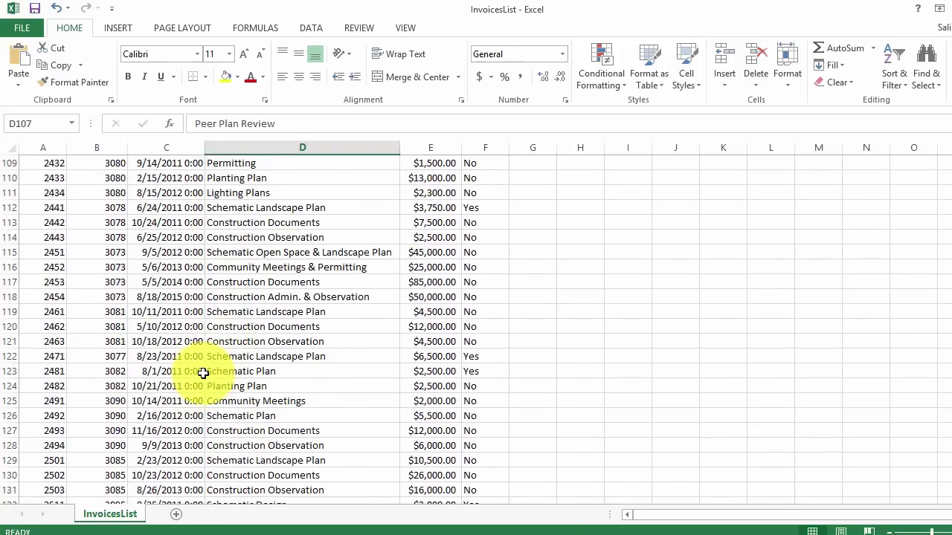
{"action": "scroll", "coordinate": [202, 372], "scroll_direction": "up", "scroll_amount": 20}
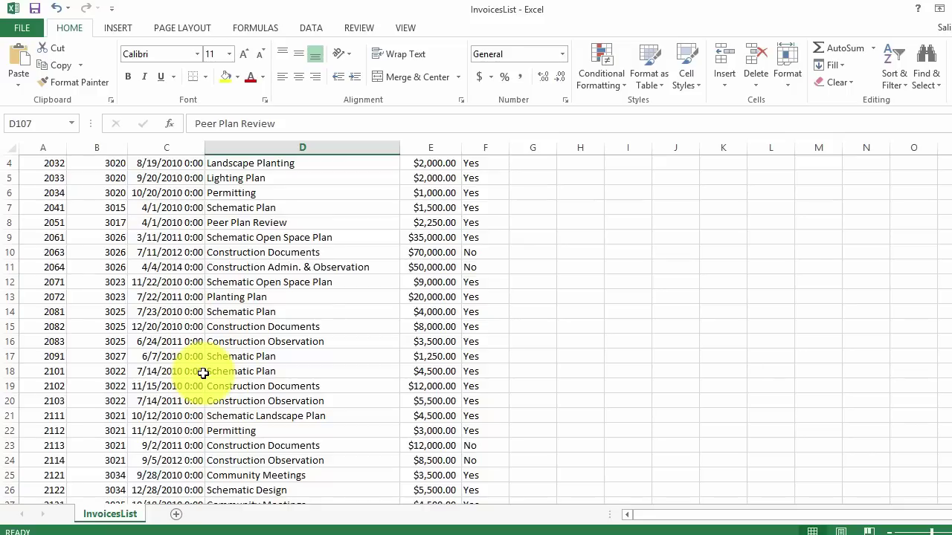
- Save a CSV (Comma delimited) copy named 'New Invoices in CSV', keeping that format
{"action": "left_click", "coordinate": [26, 29]}
{"action": "left_click", "coordinate": [41, 176]}
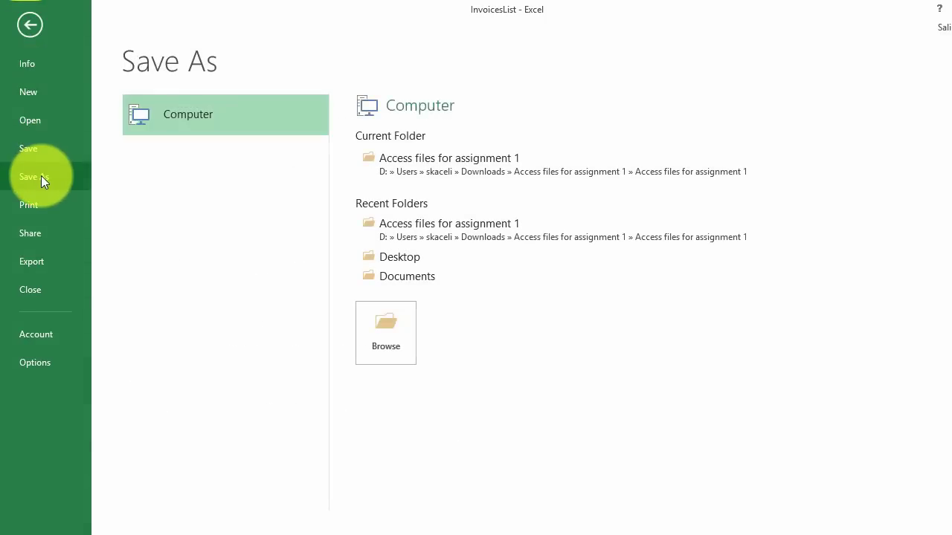
{"action": "left_click", "coordinate": [388, 339]}
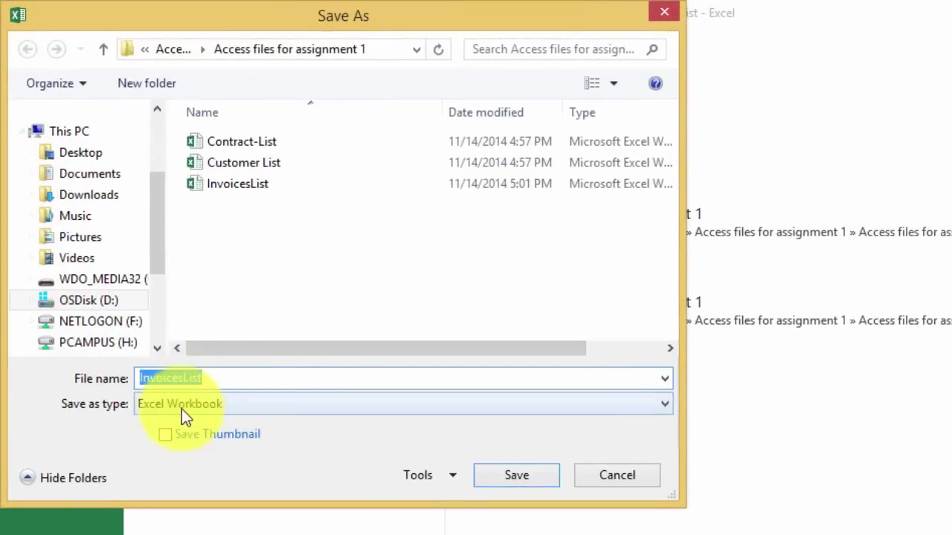
{"action": "left_click", "coordinate": [201, 408]}
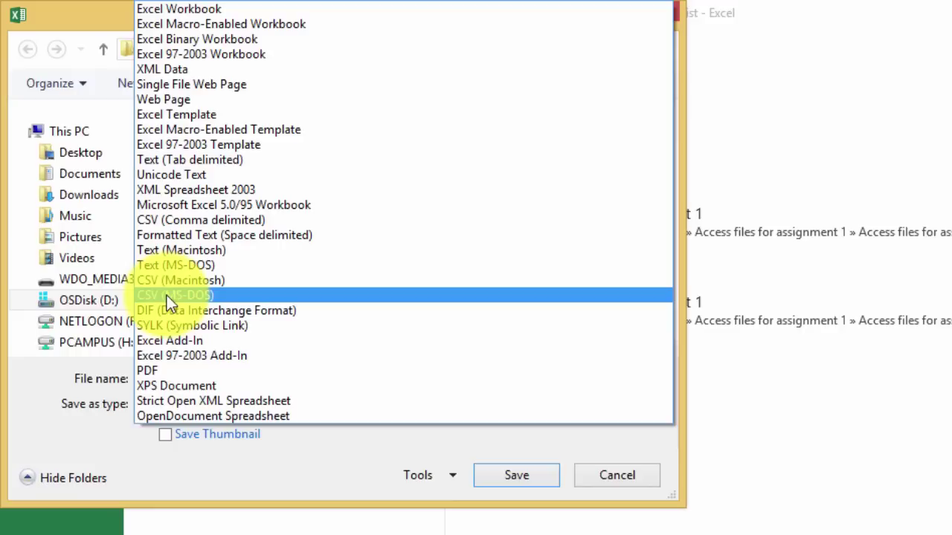
{"action": "left_click", "coordinate": [169, 222]}
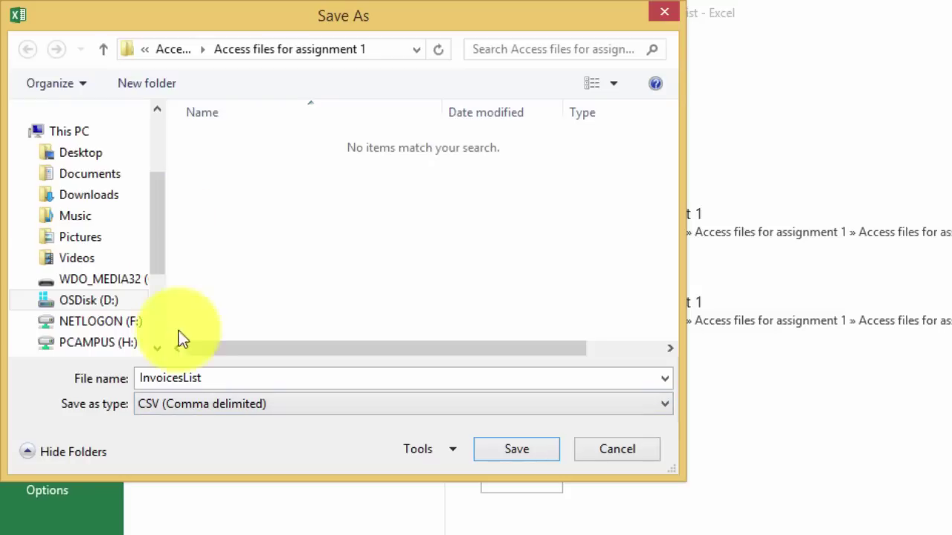
{"action": "double_click", "coordinate": [209, 378]}
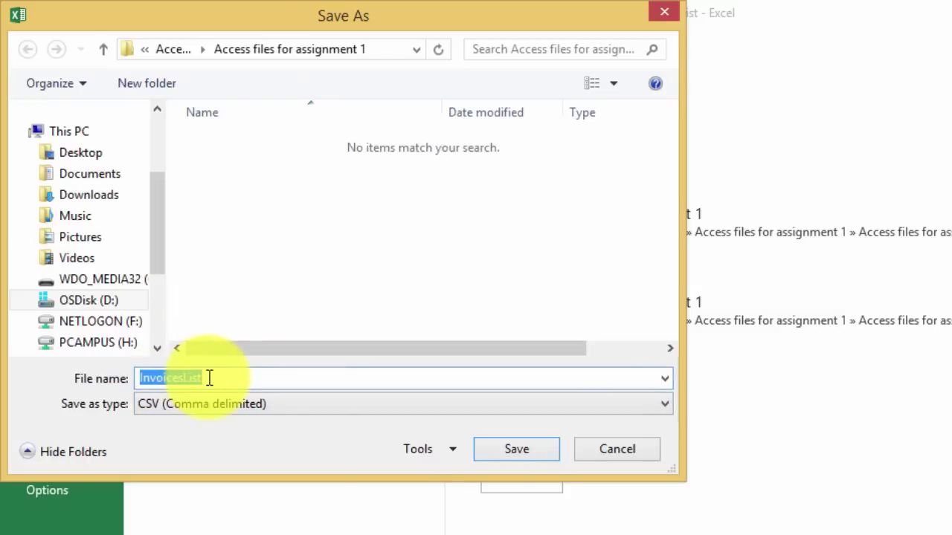
{"action": "type", "text": "New Invoices in CSV"}
{"action": "left_click", "coordinate": [516, 449]}
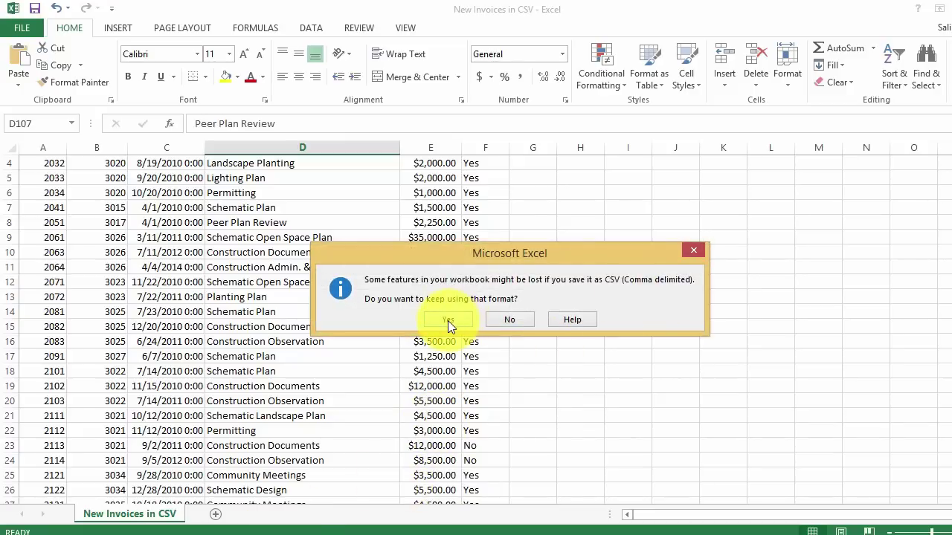
{"action": "left_click", "coordinate": [448, 320]}
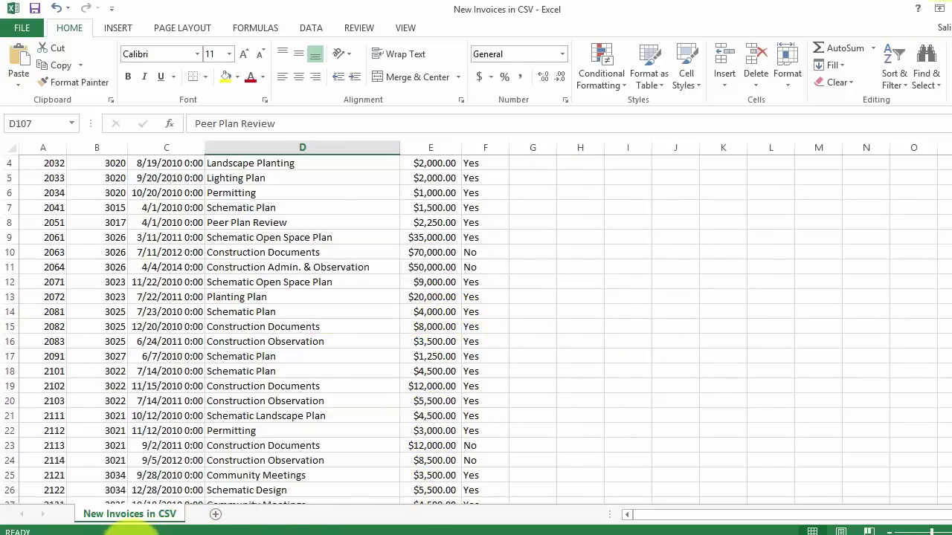
{"action": "left_click", "coordinate": [95, 534]}
- Open New Invoices in CSV with Notepad
{"action": "right_click", "coordinate": [401, 219]}
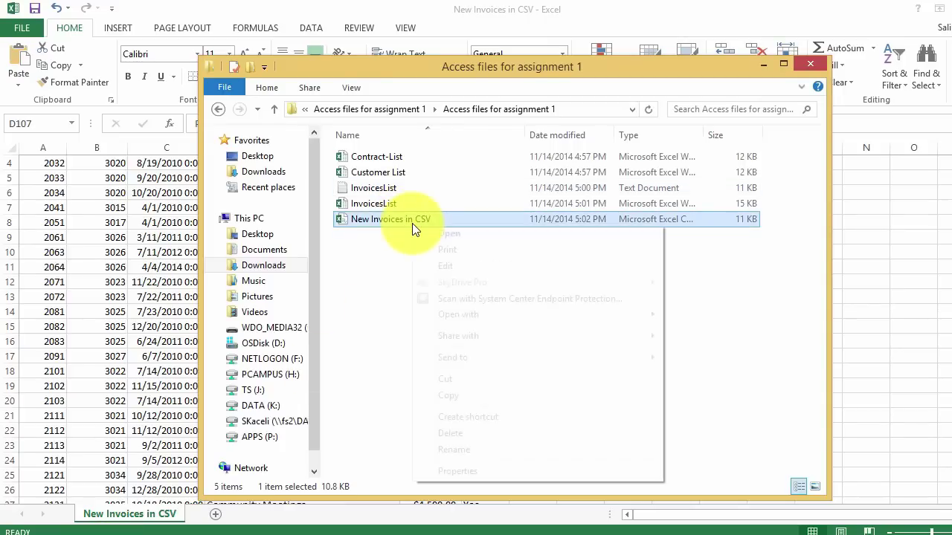
{"action": "mouse_move", "coordinate": [479, 320]}
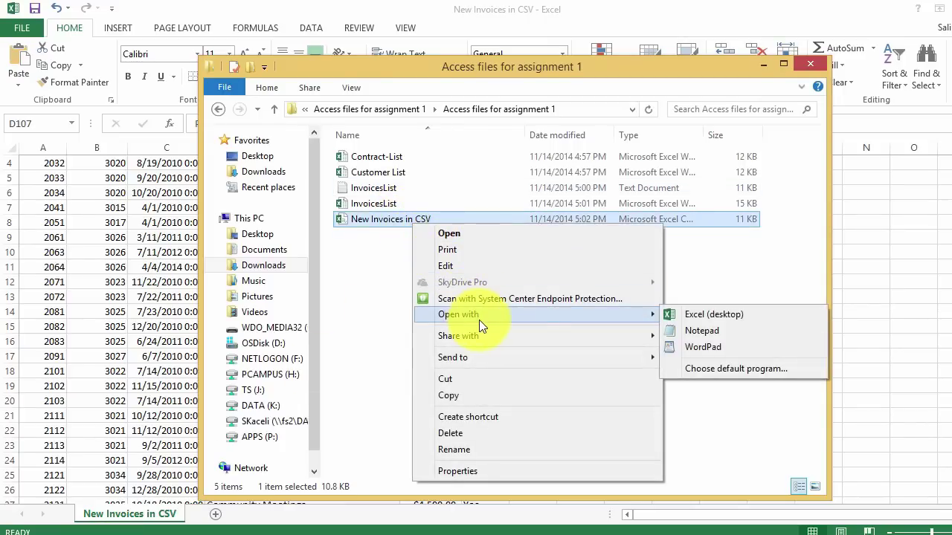
{"action": "left_click", "coordinate": [699, 331]}
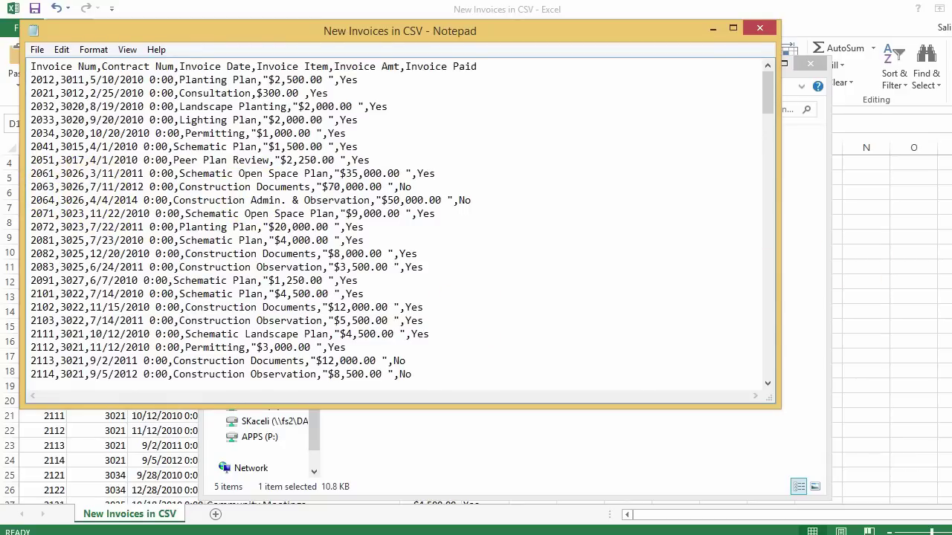
- Close the Notepad CSV file and the File Explorer window
{"action": "left_click", "coordinate": [773, 25]}
{"action": "left_click", "coordinate": [812, 66]}
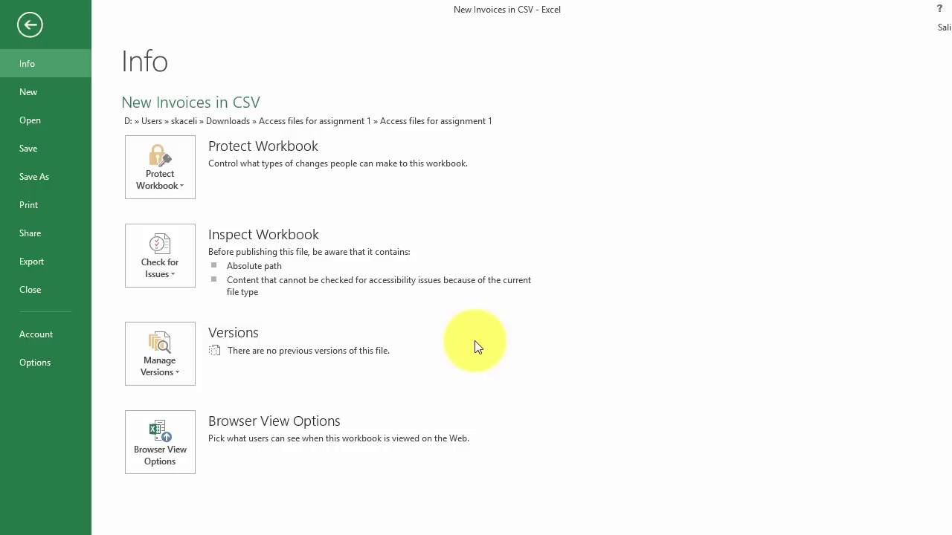
- Return to the worksheet and select cells D8 (Peer Plan Review) and C6
{"action": "left_click", "coordinate": [31, 26]}
{"action": "left_click", "coordinate": [219, 222]}
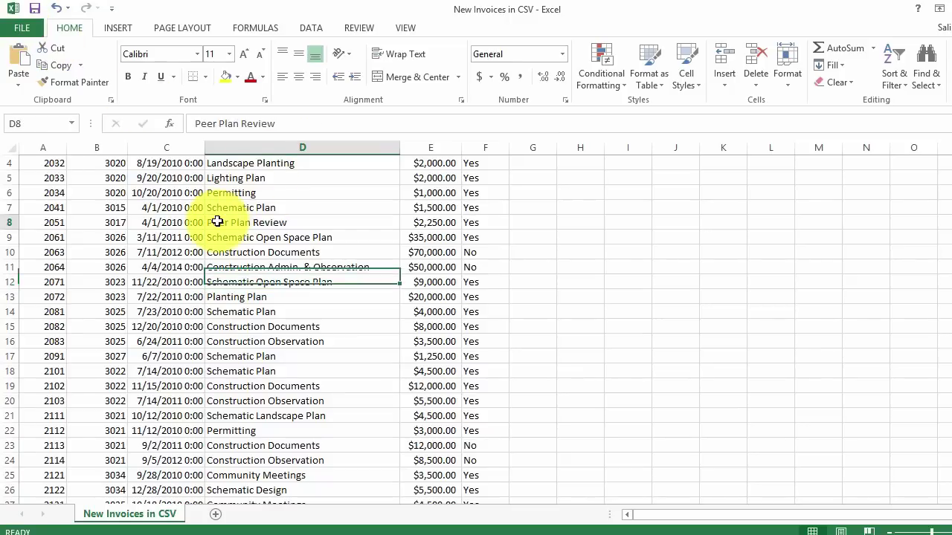
{"action": "scroll", "coordinate": [217, 222], "scroll_direction": "up", "scroll_amount": 1}
{"action": "left_click", "coordinate": [160, 236]}
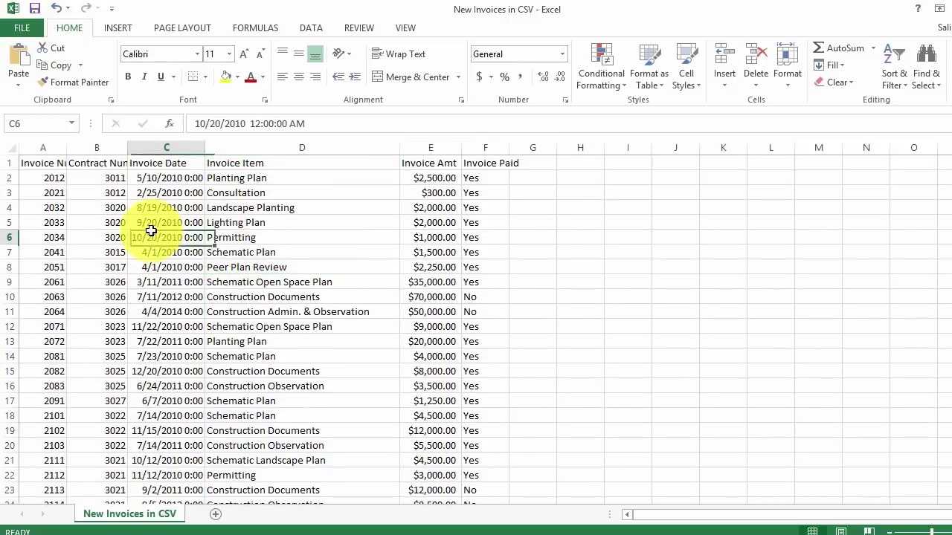
- Look through the Share and Email options, then bring up the Export page
{"action": "left_click", "coordinate": [25, 29]}
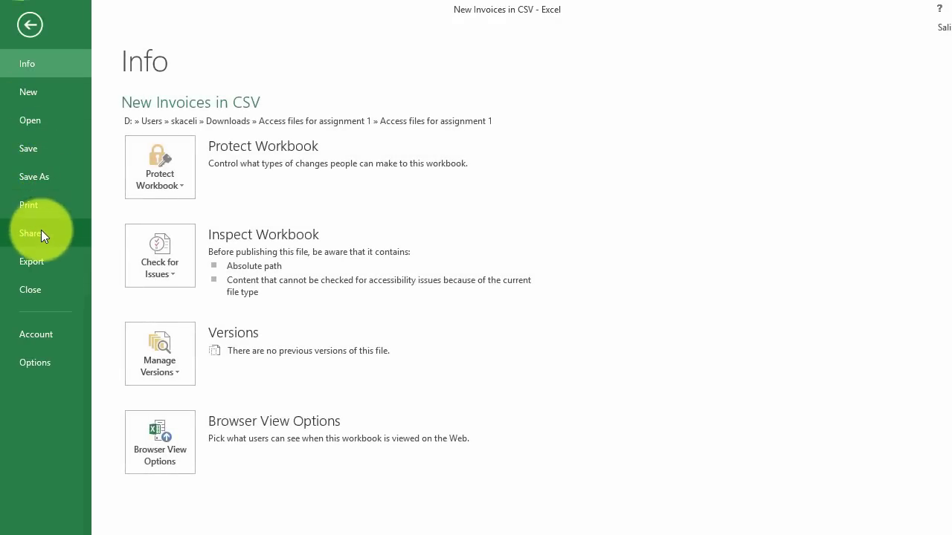
{"action": "left_click", "coordinate": [41, 233]}
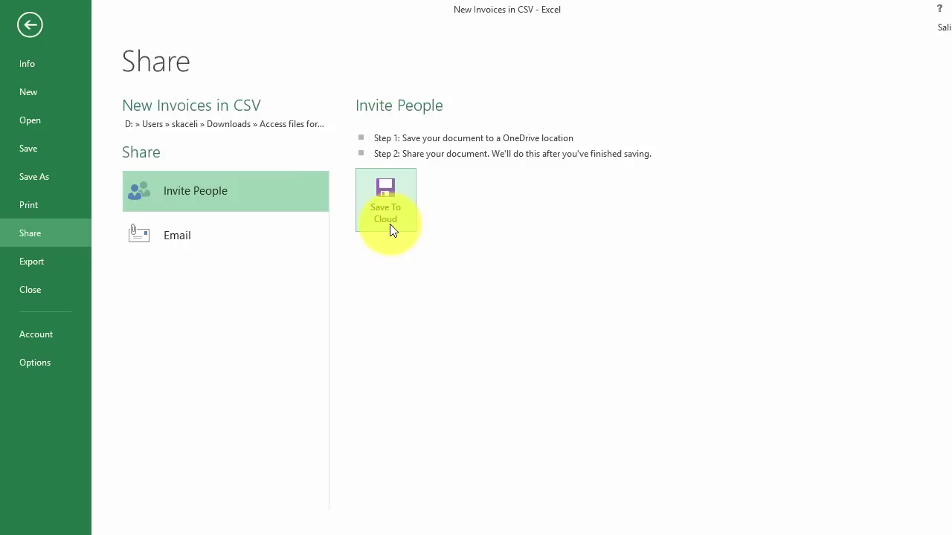
{"action": "left_click", "coordinate": [171, 234]}
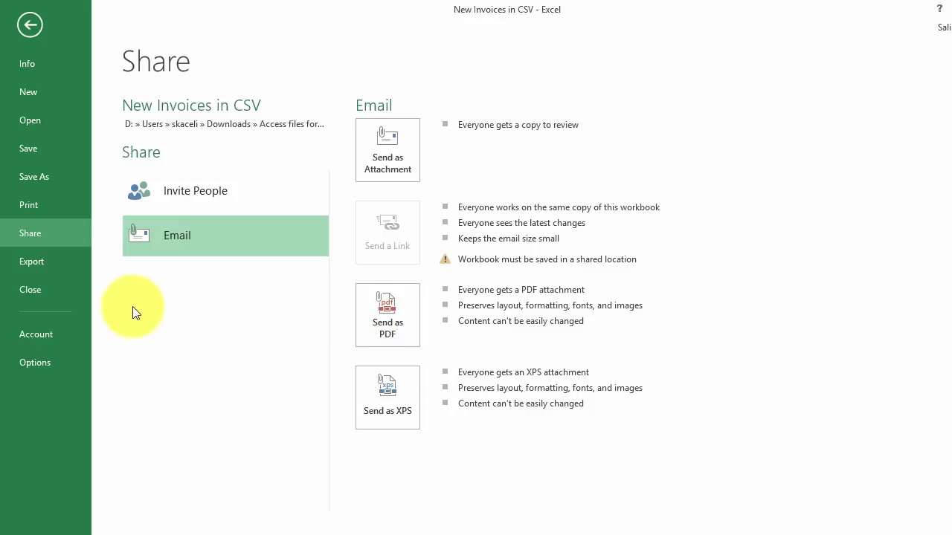
{"action": "left_click", "coordinate": [42, 261]}
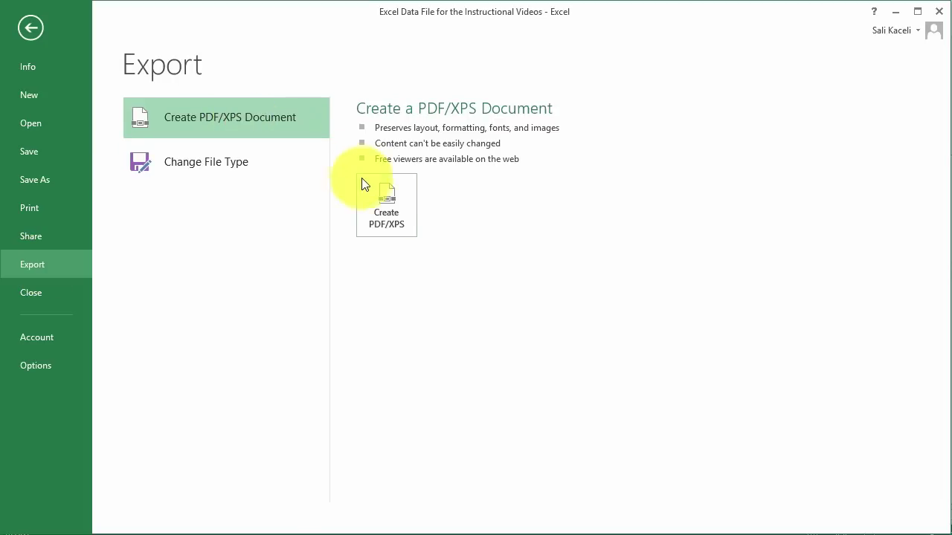
- Publish the workbook as a PDF to the Desktop under the default name, opening it afterwards
{"action": "left_click", "coordinate": [383, 201]}
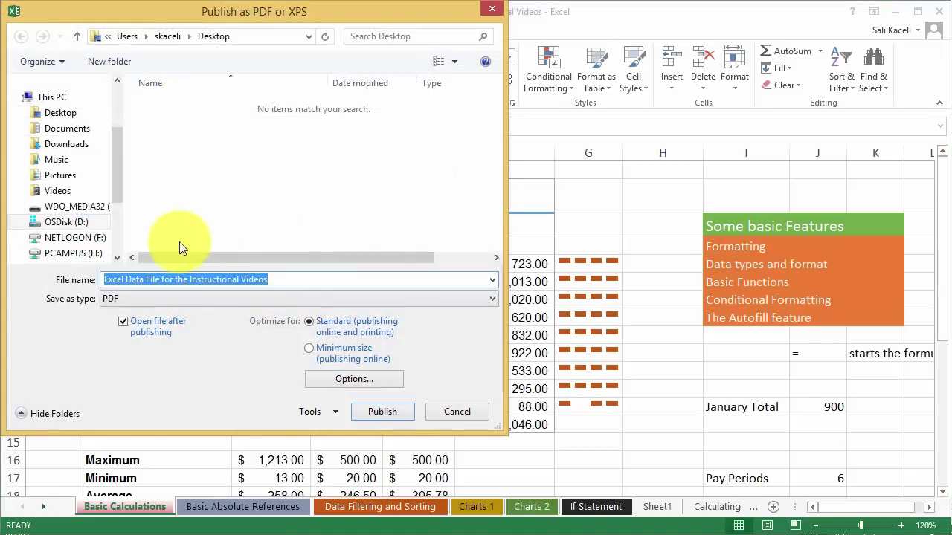
{"action": "left_click", "coordinate": [270, 280]}
{"action": "left_click", "coordinate": [390, 412]}
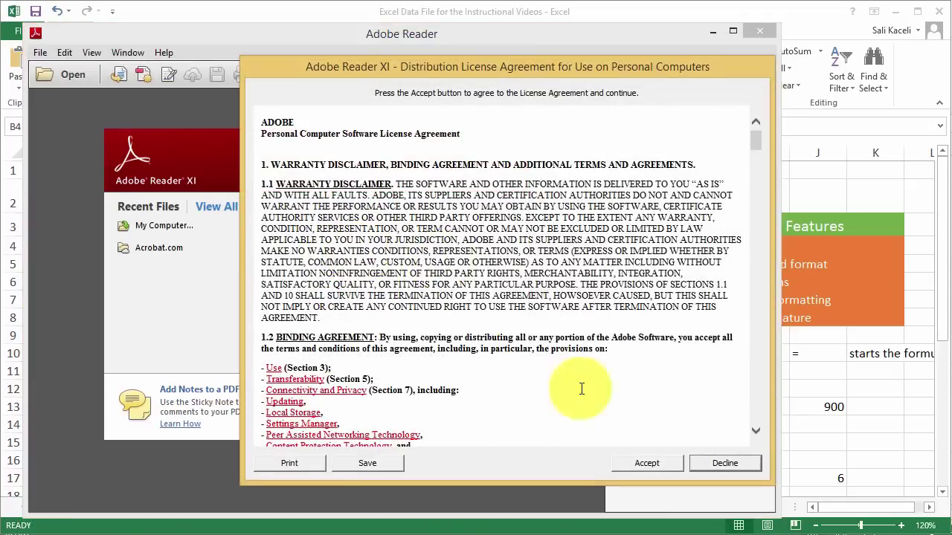
- Review the one-page PDF with My Header and the Using Excel expense table, then close Adobe Reader
{"action": "left_click", "coordinate": [647, 463]}
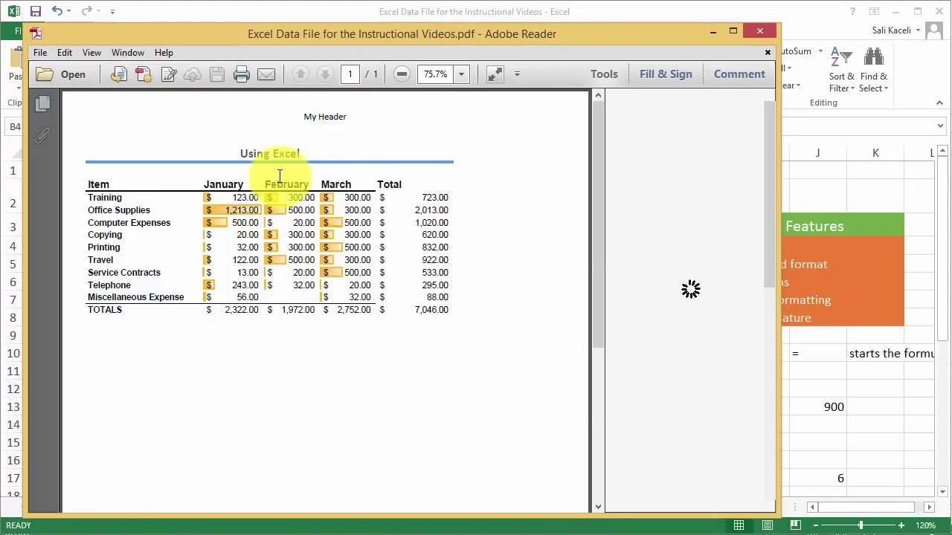
{"action": "scroll", "coordinate": [273, 208], "scroll_direction": "down", "scroll_amount": 3}
{"action": "scroll", "coordinate": [271, 203], "scroll_direction": "up", "scroll_amount": 3}
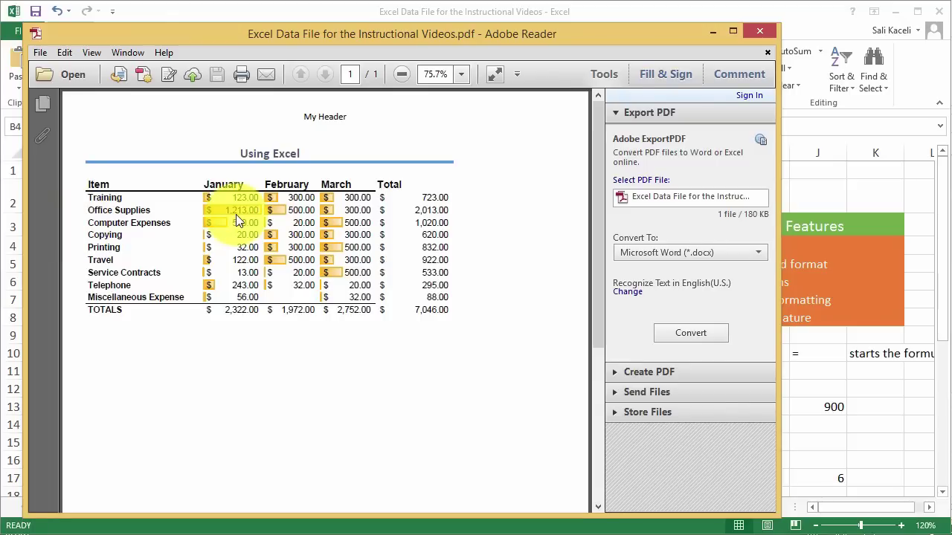
{"action": "left_click", "coordinate": [755, 29]}
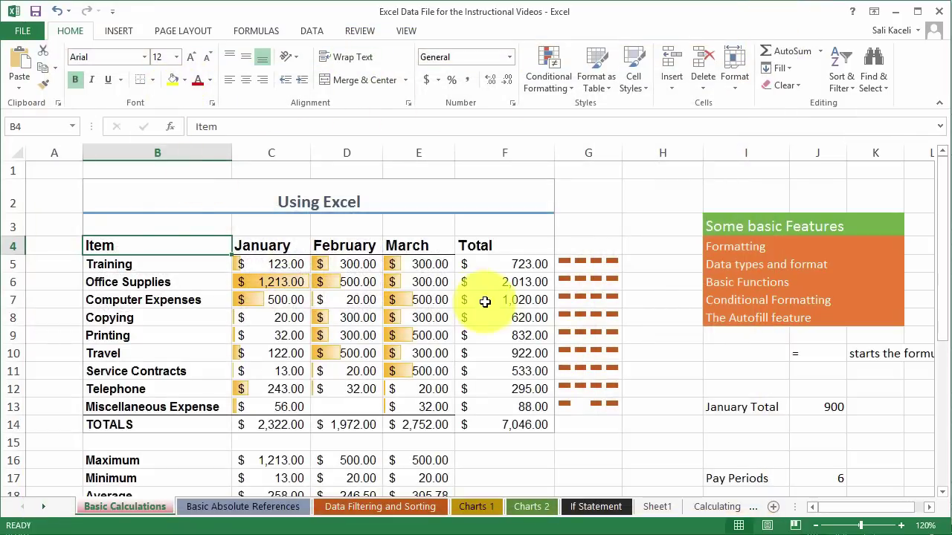